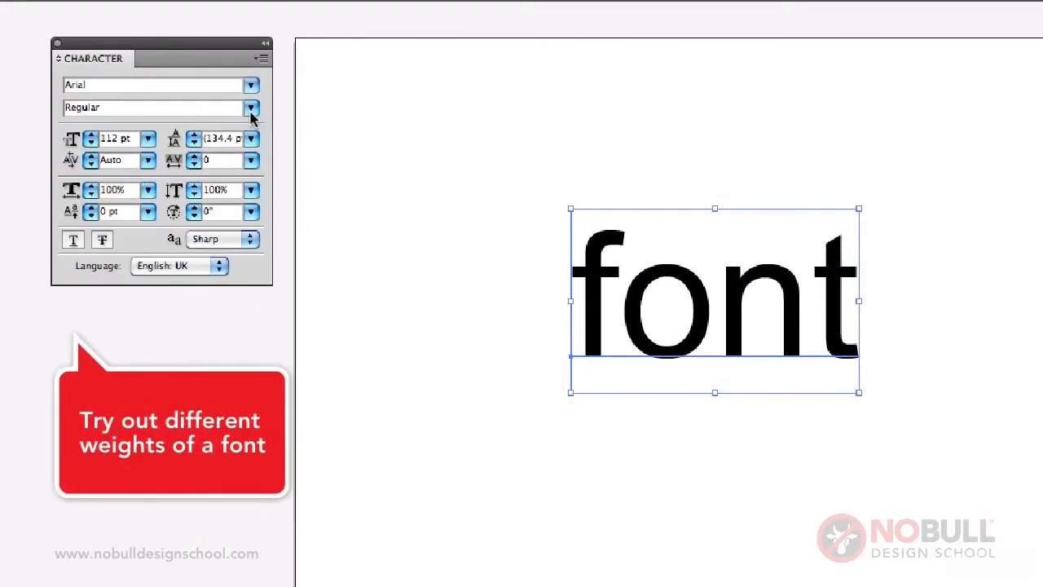
- Try the Bold, Bold Italic and Italic styles of Arial in turn on the word "font"
left_click(251, 110)
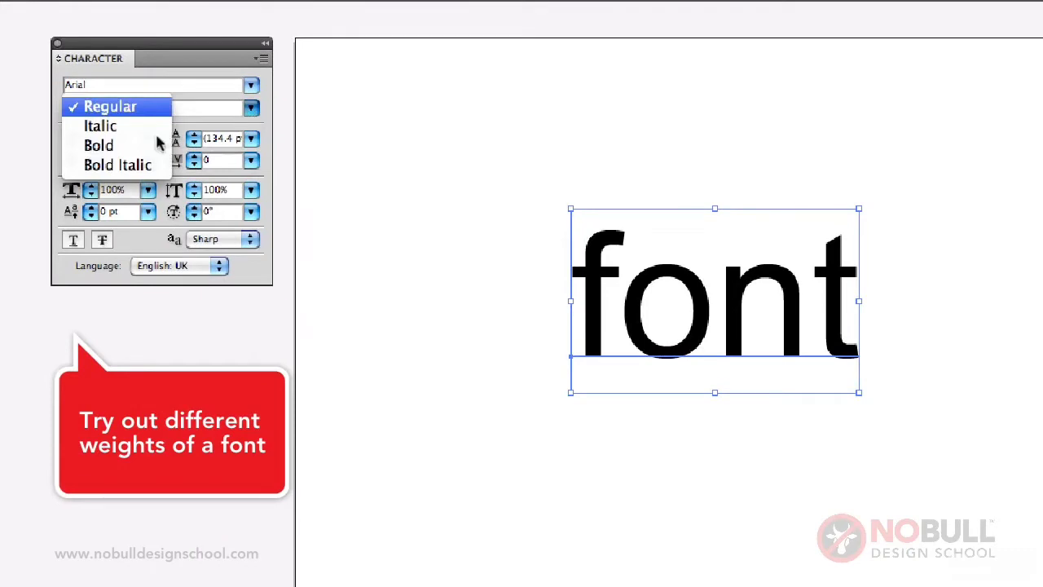
left_click(132, 146)
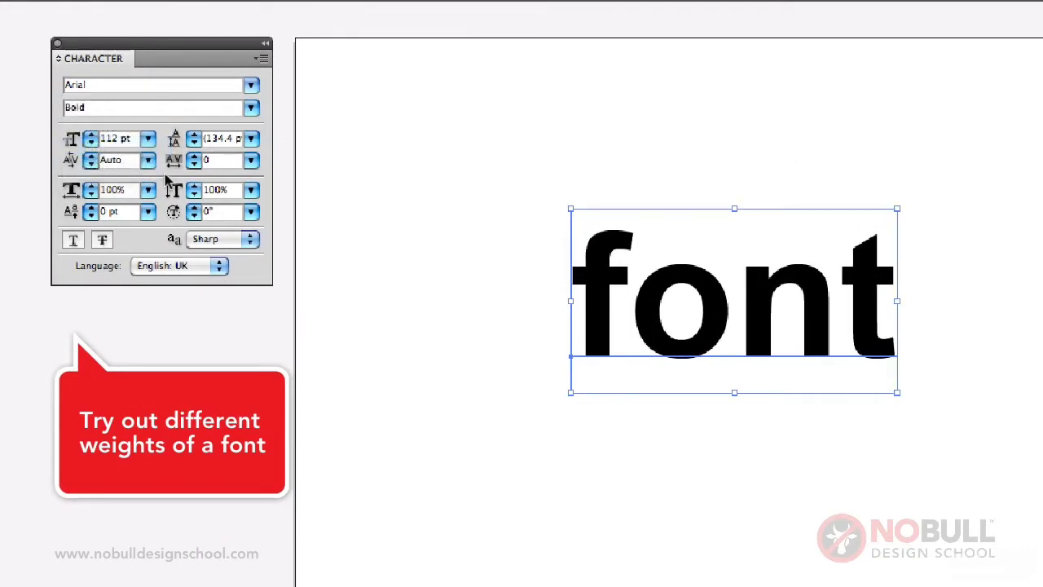
left_click(251, 107)
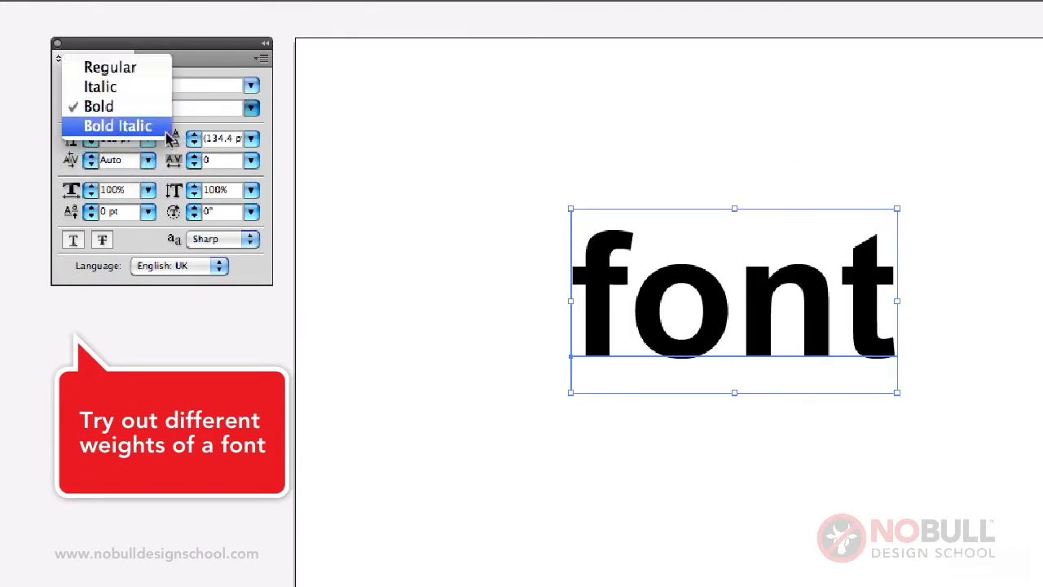
left_click(130, 126)
left_click(251, 109)
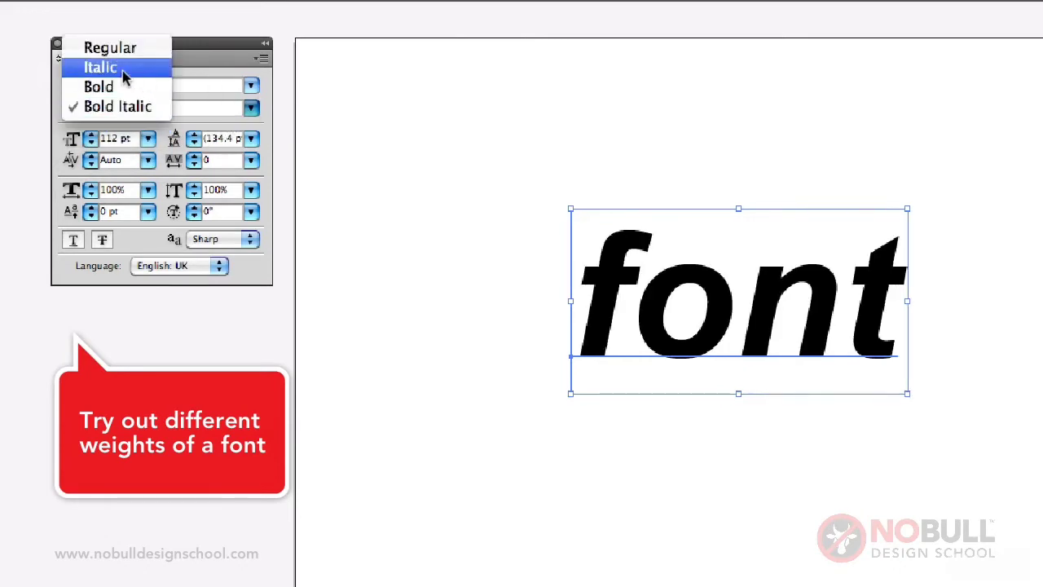
left_click(130, 69)
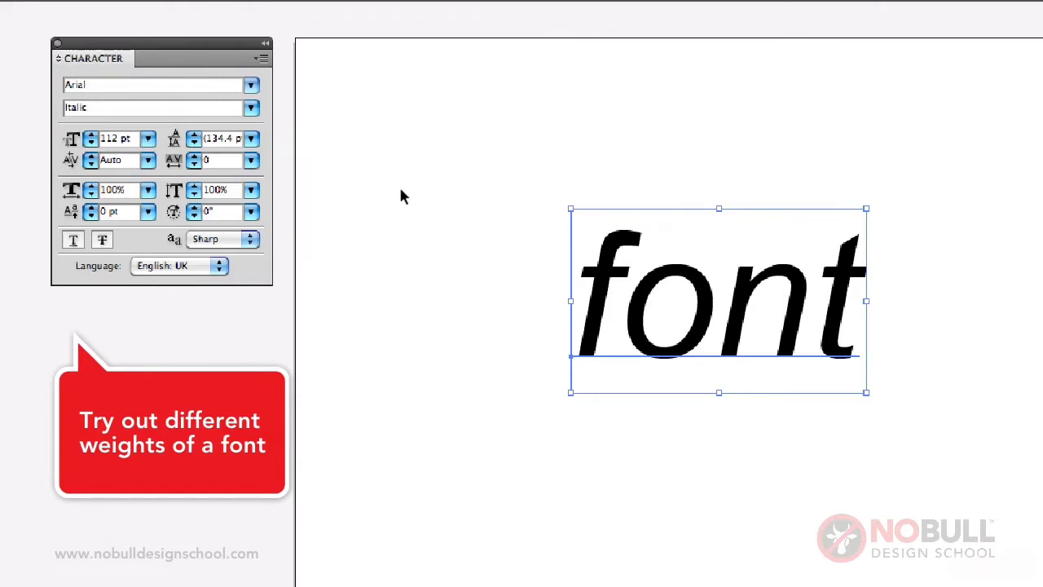
- Try Helvetica Neue on the word "font" in the weights 35 Thin and 25 Ultra Light
left_click(251, 85)
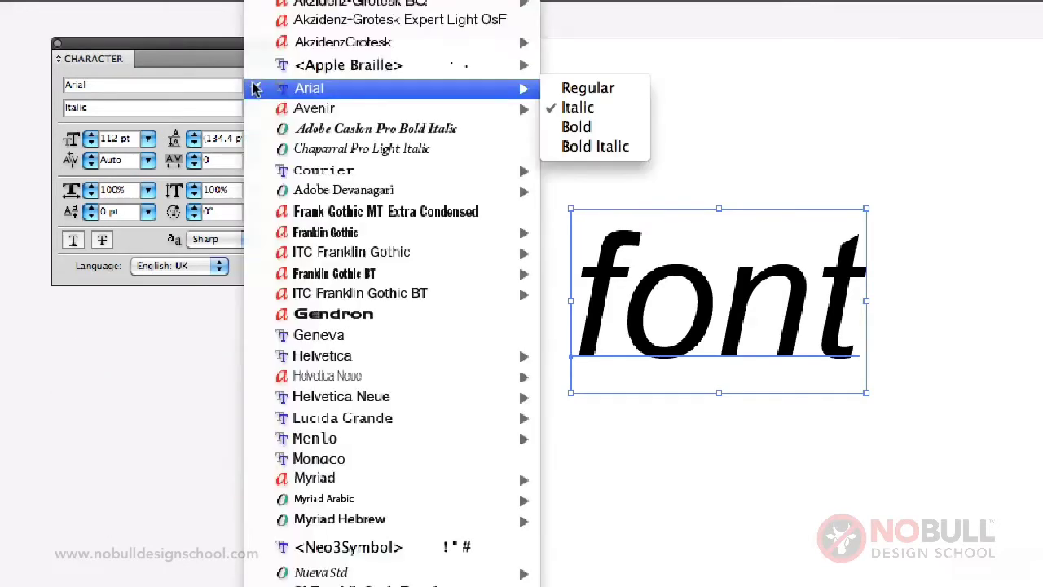
mouse_move(337, 376)
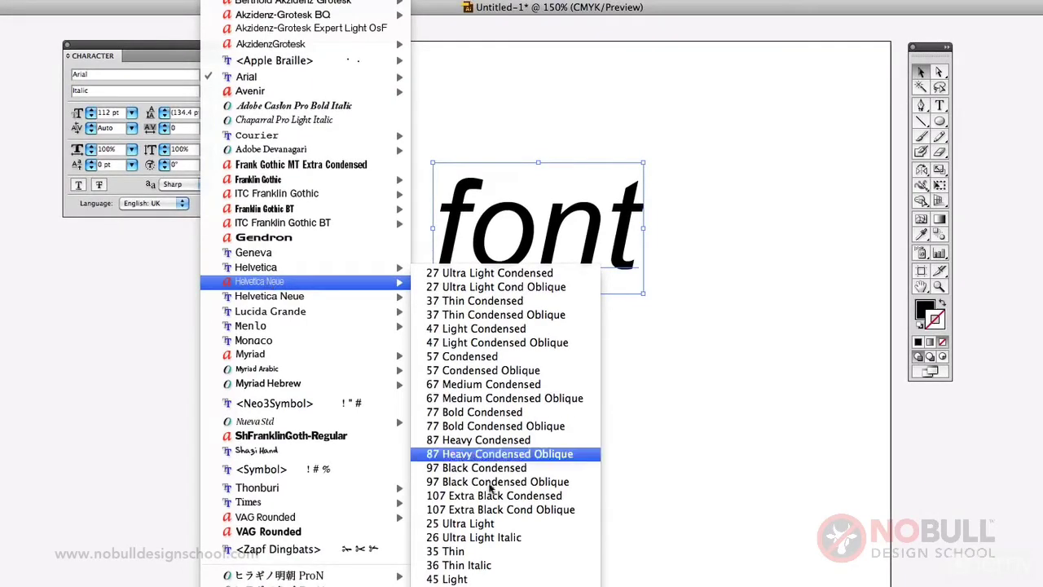
left_click(499, 551)
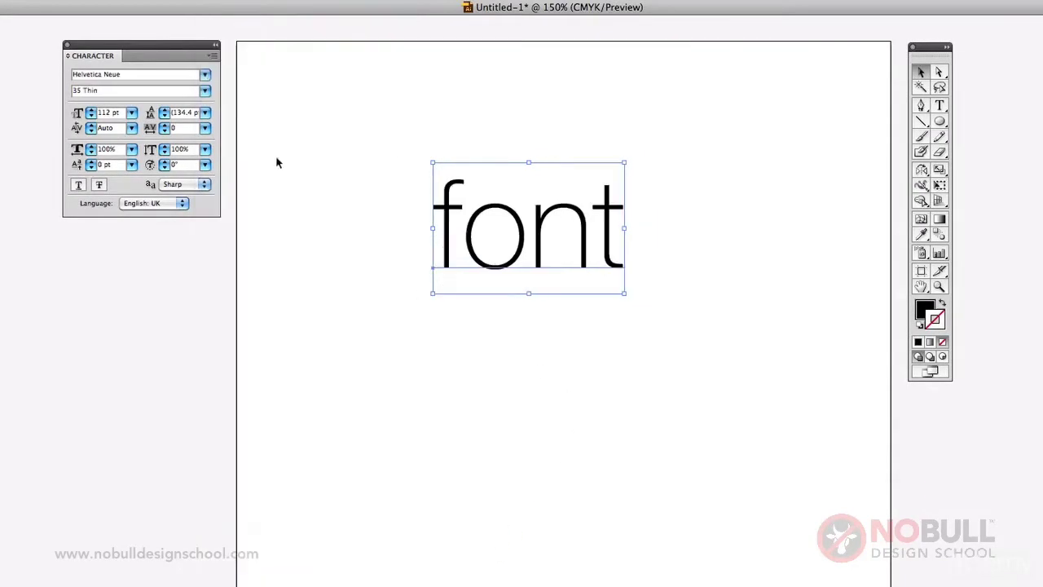
left_click(204, 74)
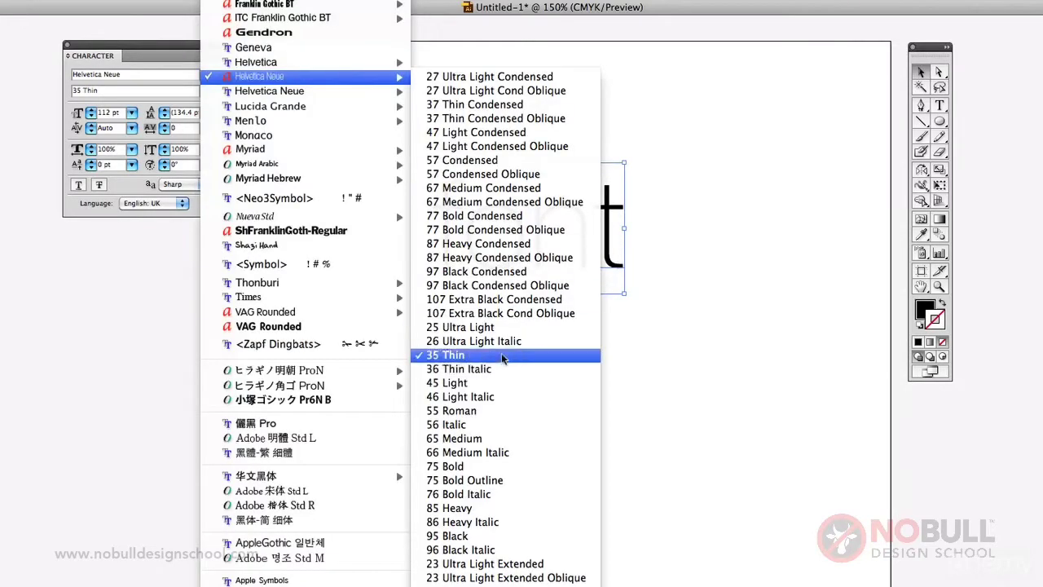
left_click(493, 327)
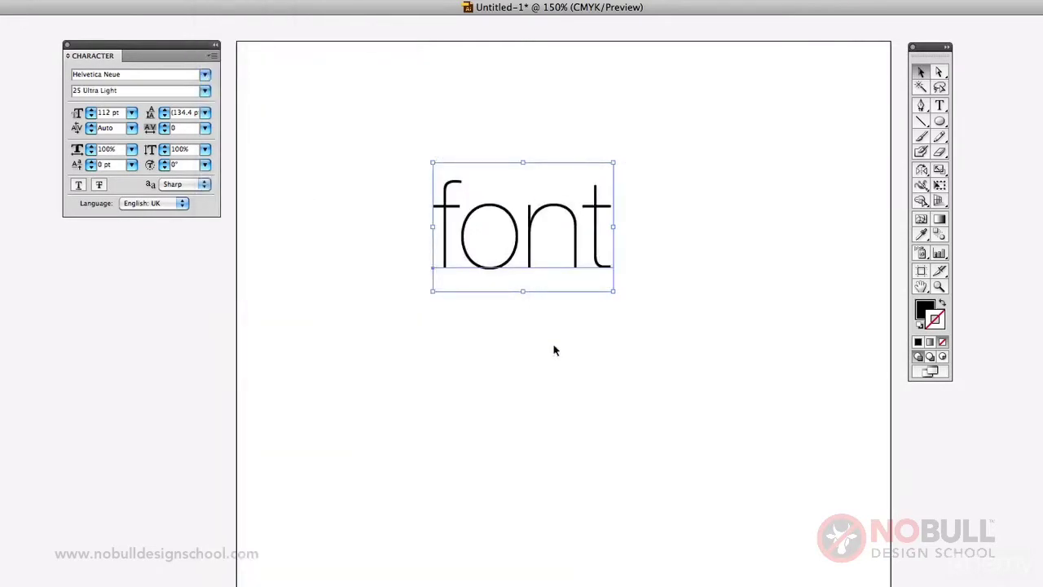
left_click(204, 75)
mouse_move(218, 91)
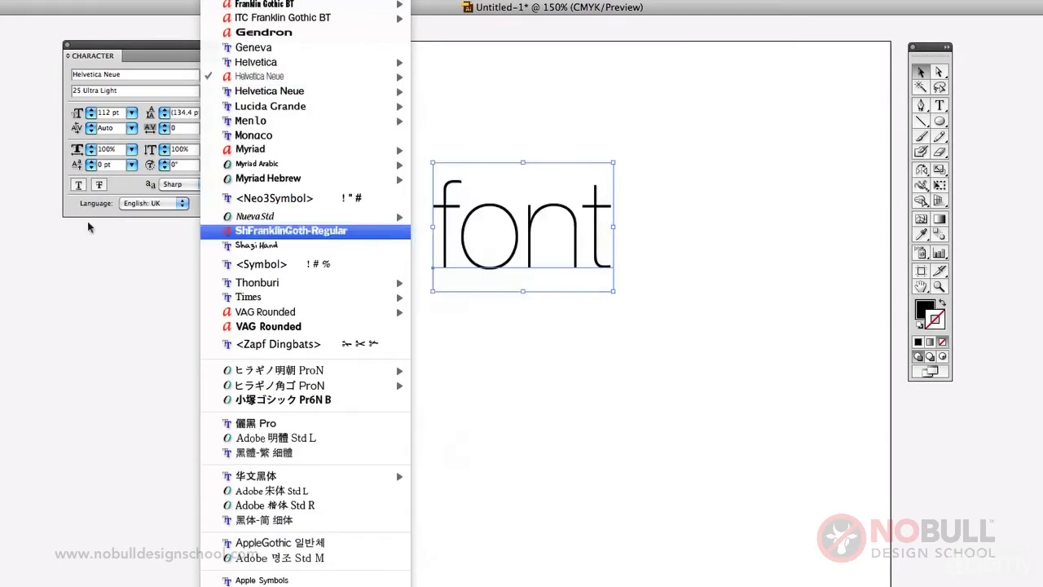
key("Escape")
left_click(528, 108)
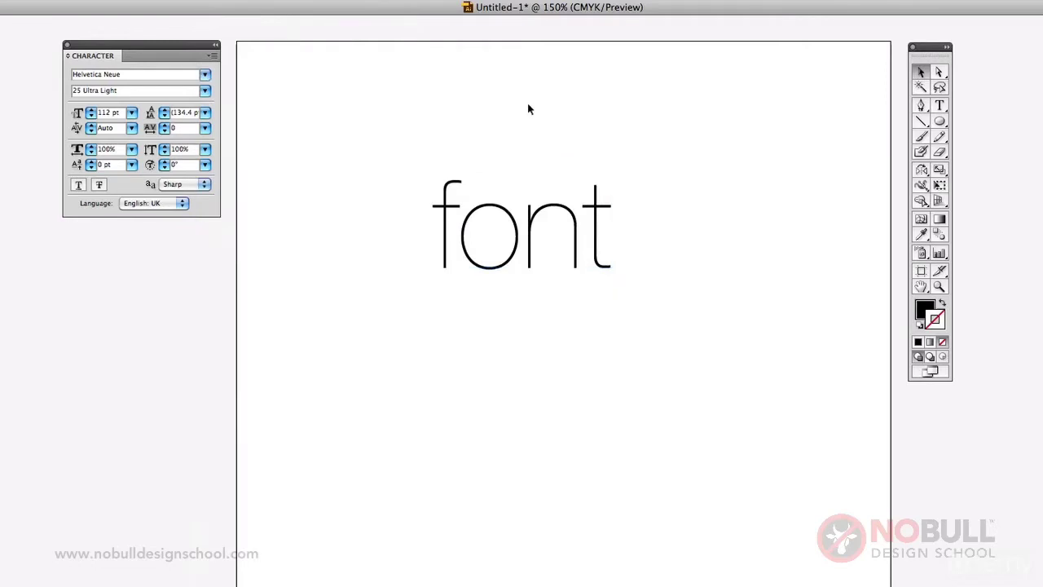
- Set the typeface of the word "font" to Arial Regular and deselect it
left_click(542, 204)
left_click(209, 76)
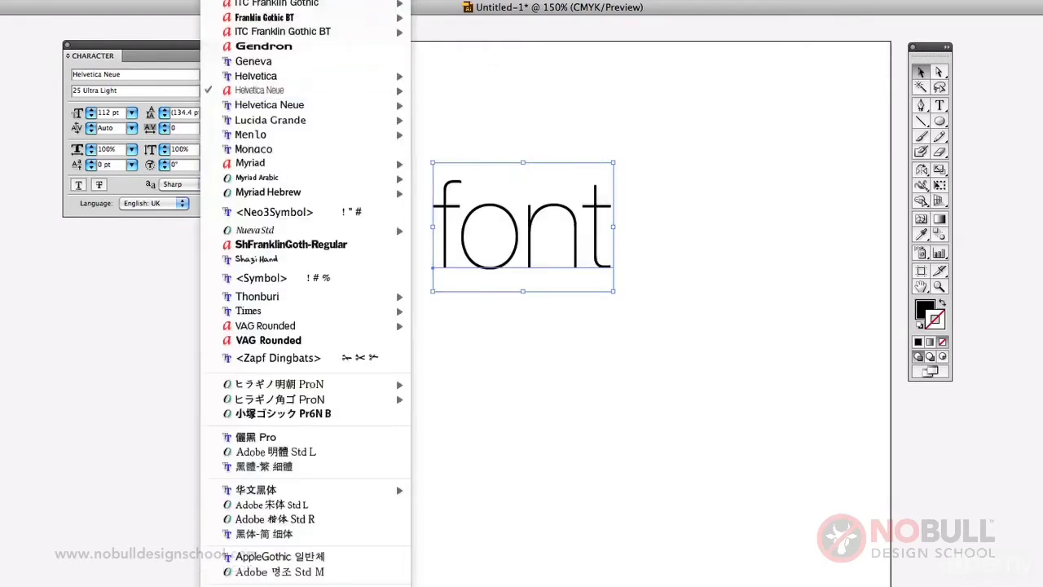
mouse_move(383, 22)
left_click(444, 22)
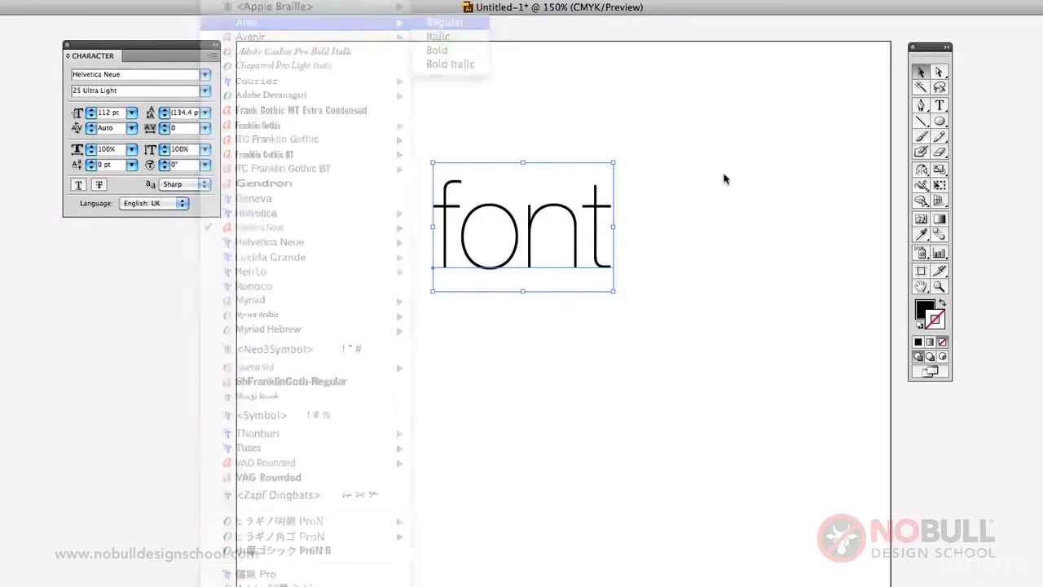
left_click(735, 240)
key("super+a")
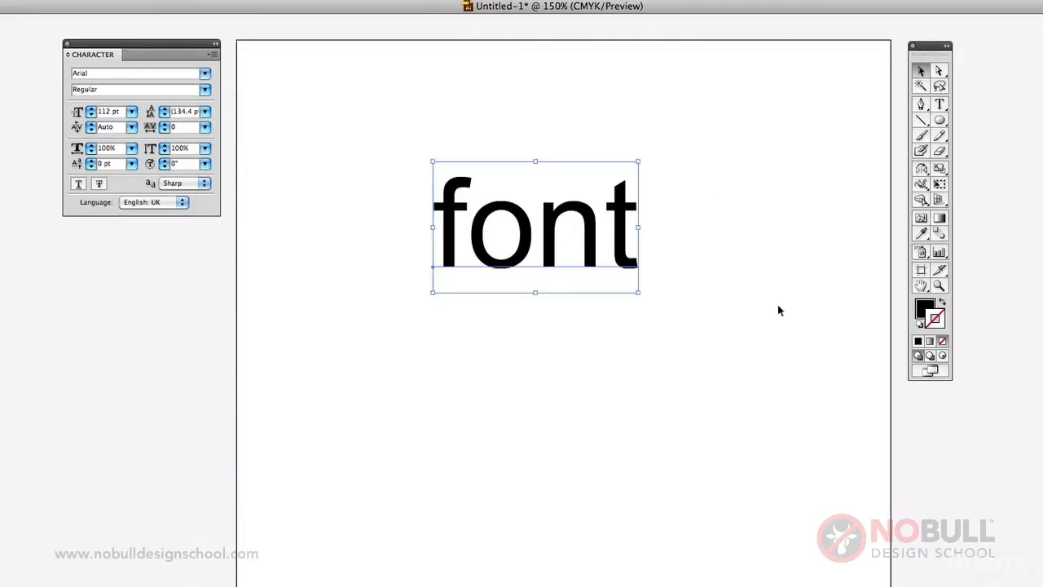
left_click(778, 309)
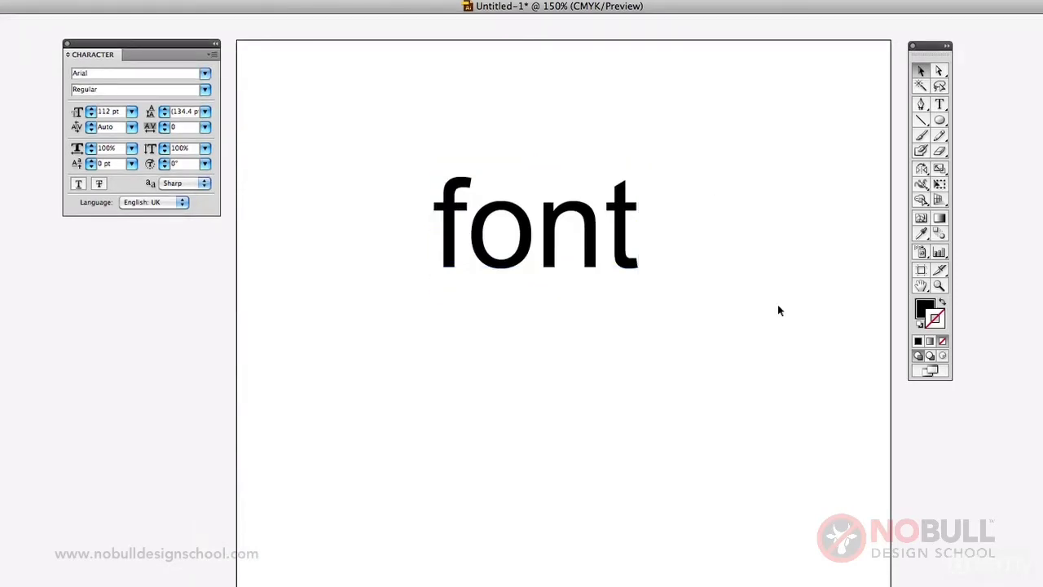
- Duplicate the word "font" straight below the original and set the copy in Times Regular
left_click(627, 249)
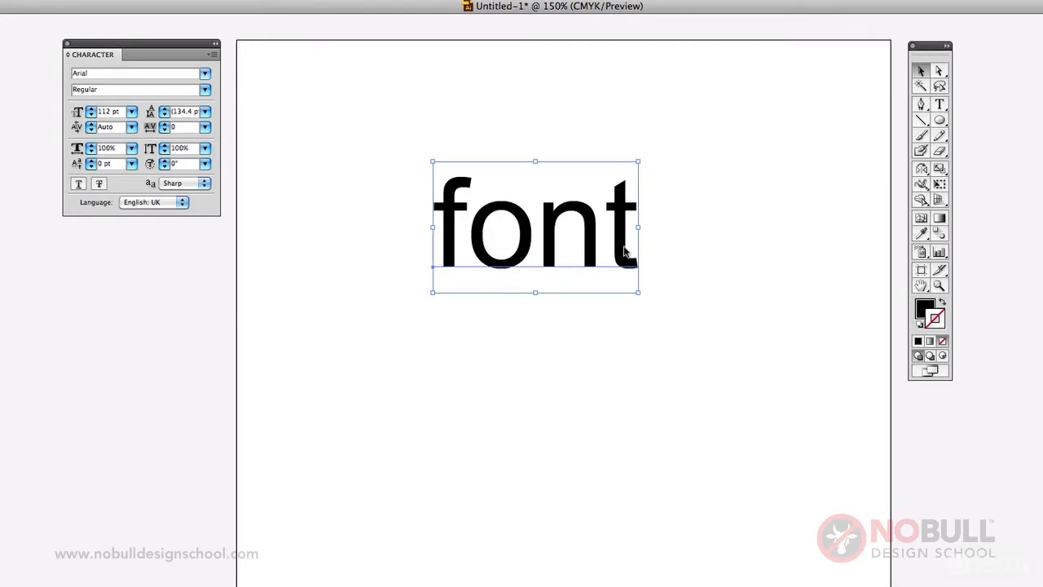
left_click_drag(625, 251, 643, 443)
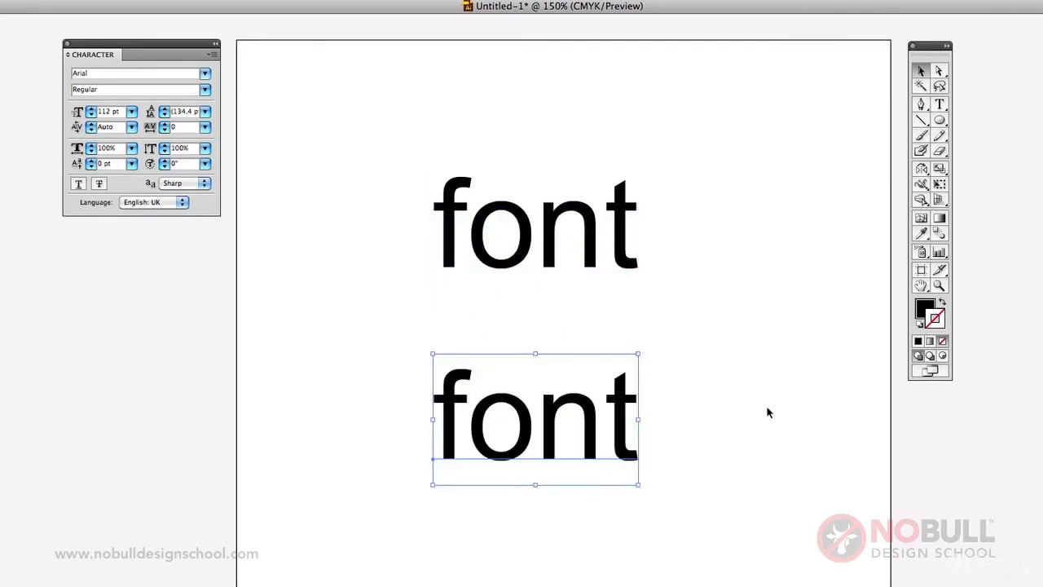
left_click(204, 74)
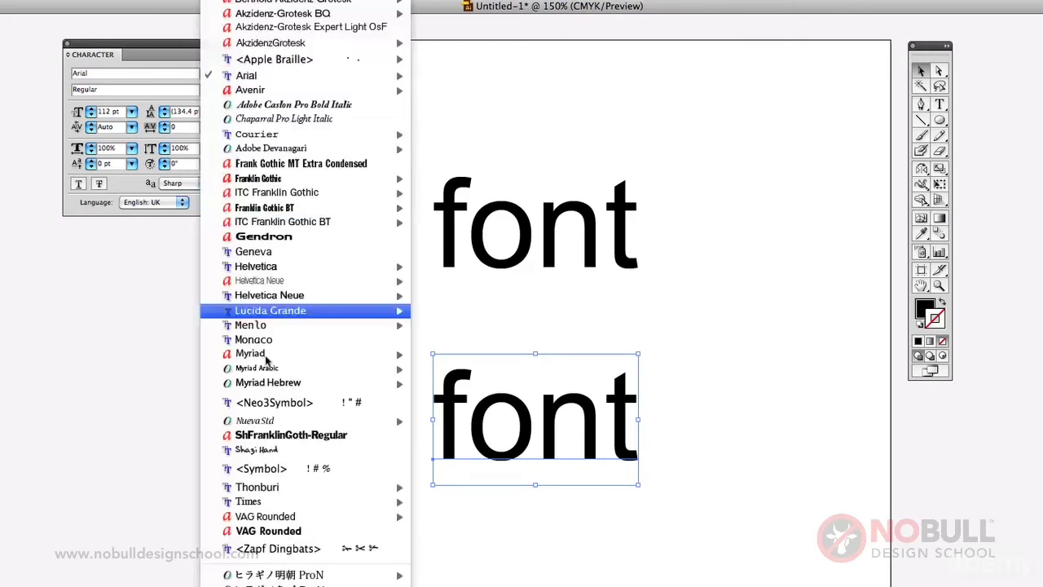
mouse_move(285, 503)
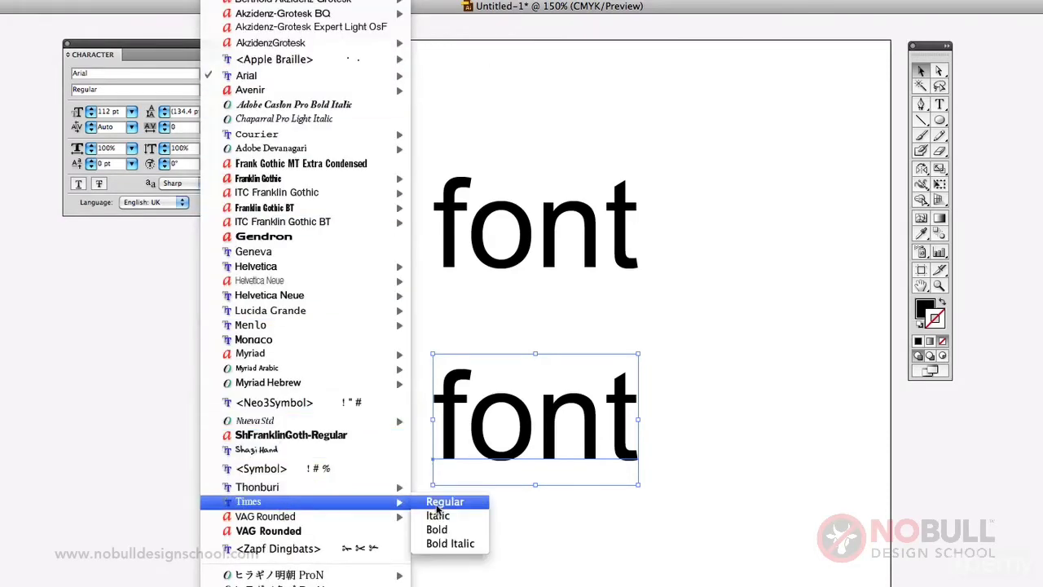
left_click(444, 502)
left_click(692, 497)
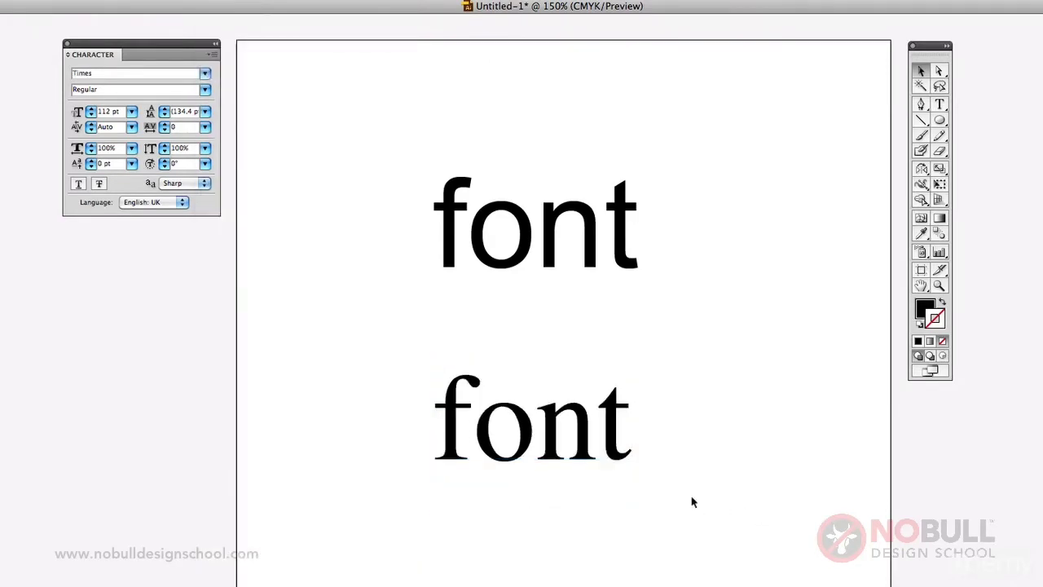
left_click(583, 462)
left_click(735, 480)
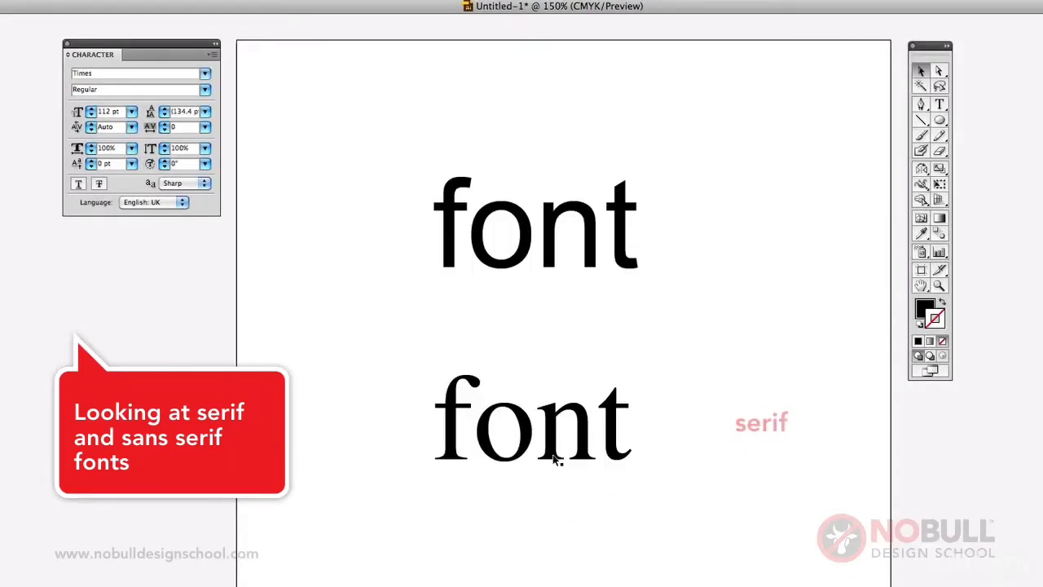
left_click(551, 456)
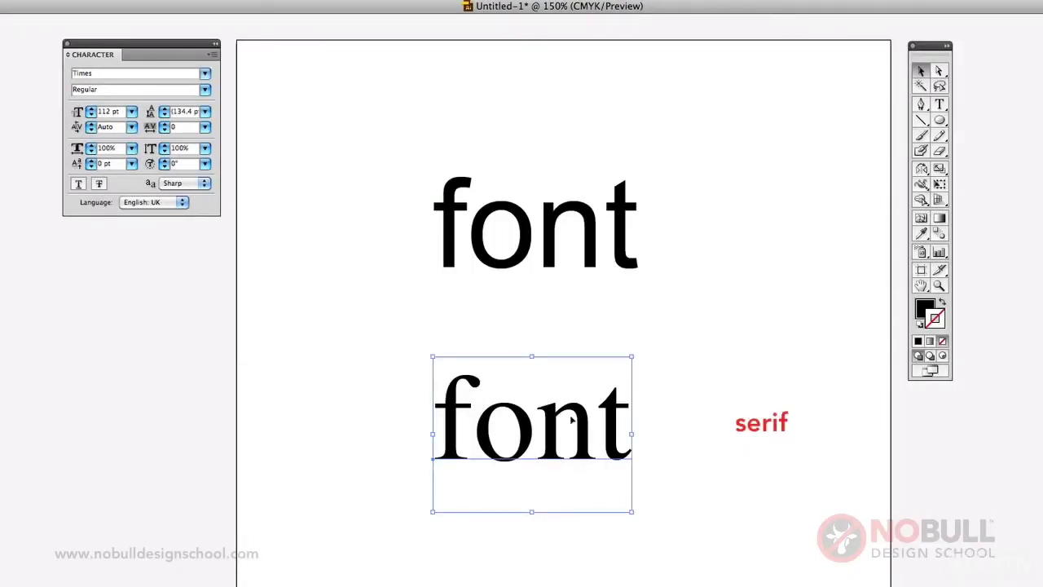
left_click(557, 259)
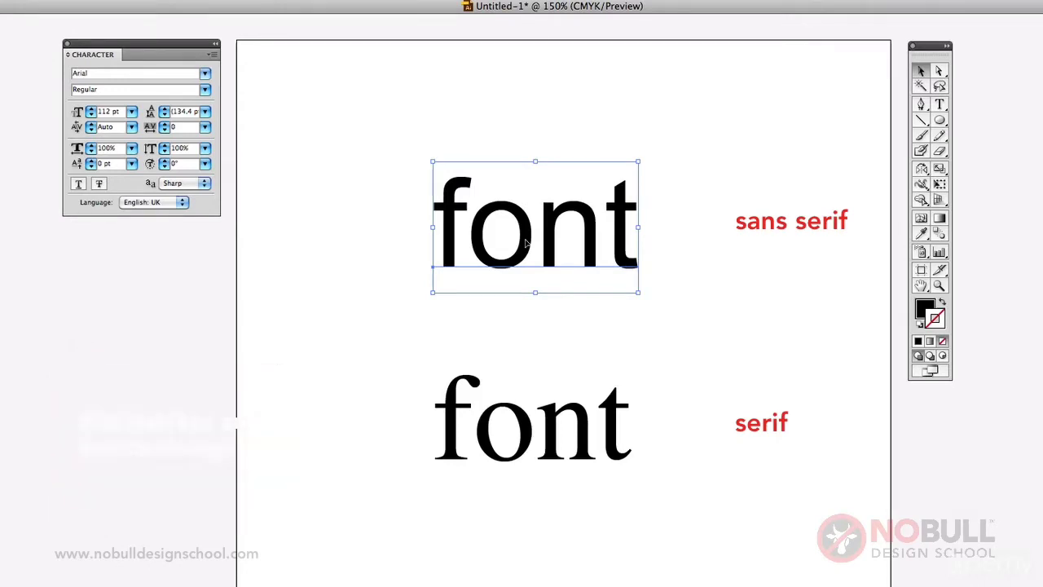
left_click(519, 428)
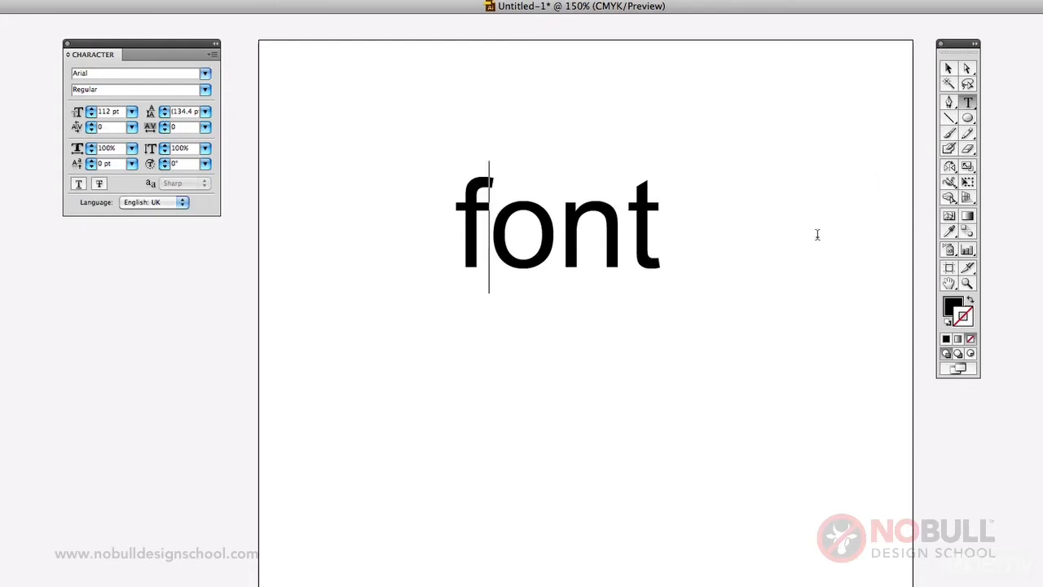
- Select the whole Arial word "font" as an object and set its tracking to 200
left_click(951, 68)
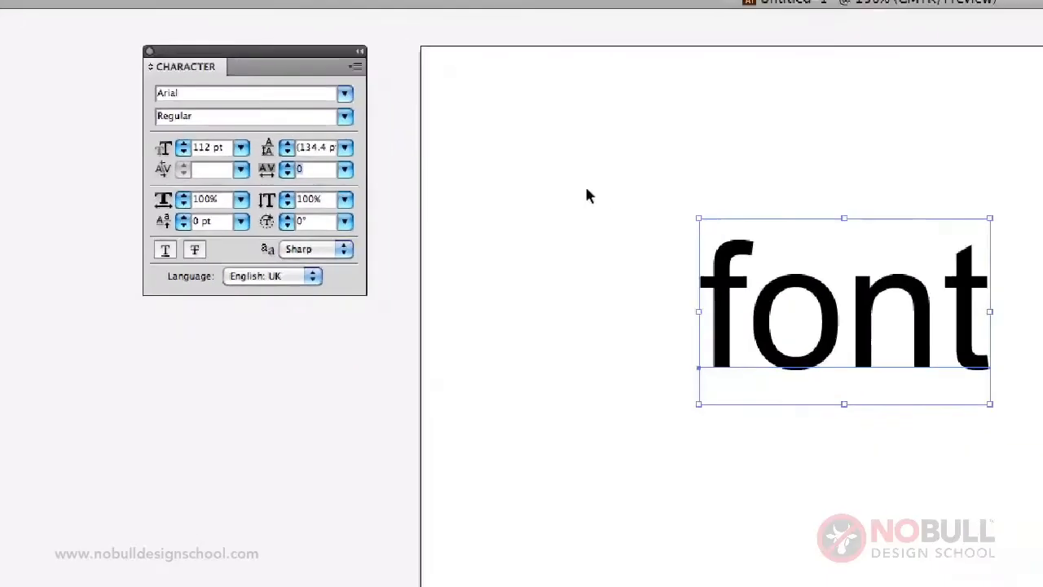
type("200")
key("Return")
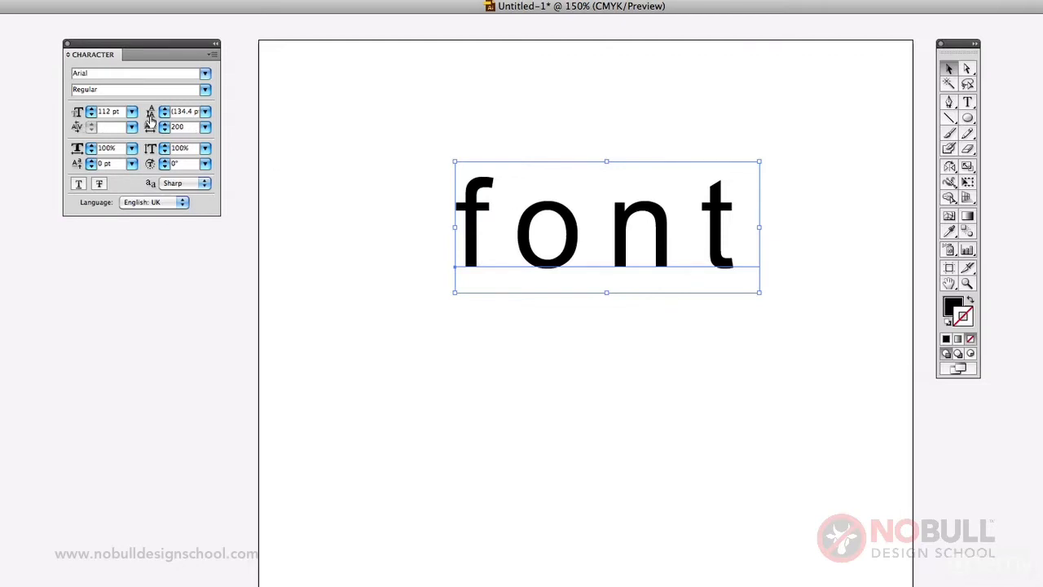
- Set the tracking of the word "font" back to 0 and deselect it
double_click(176, 128)
type("0")
key("Return")
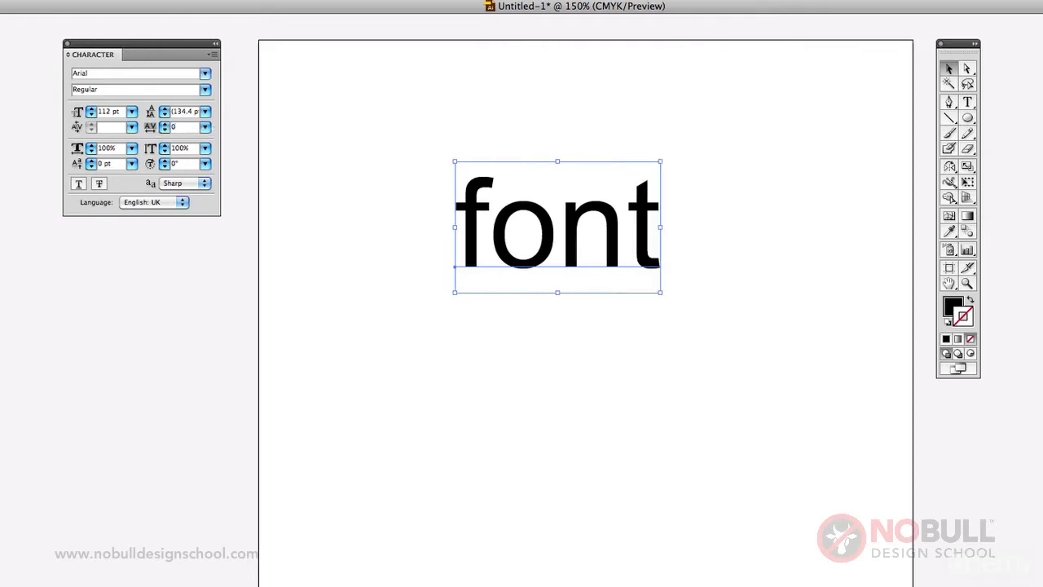
left_click(588, 281)
- Set the kerning between the letters "o" and "n" in the word "font" to -30, leaving text editing when done
left_click(967, 102)
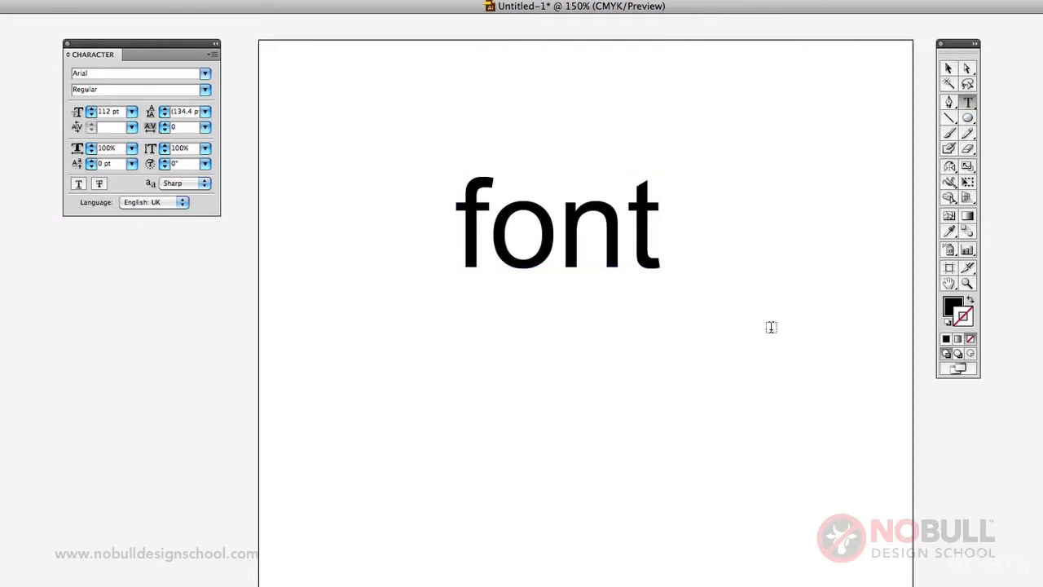
left_click(562, 284)
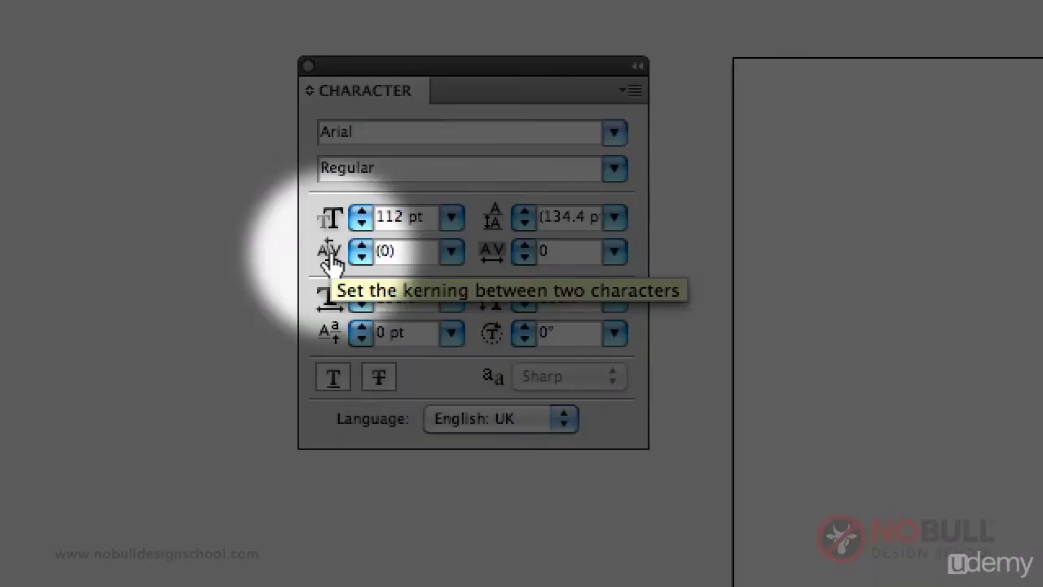
left_click(366, 252)
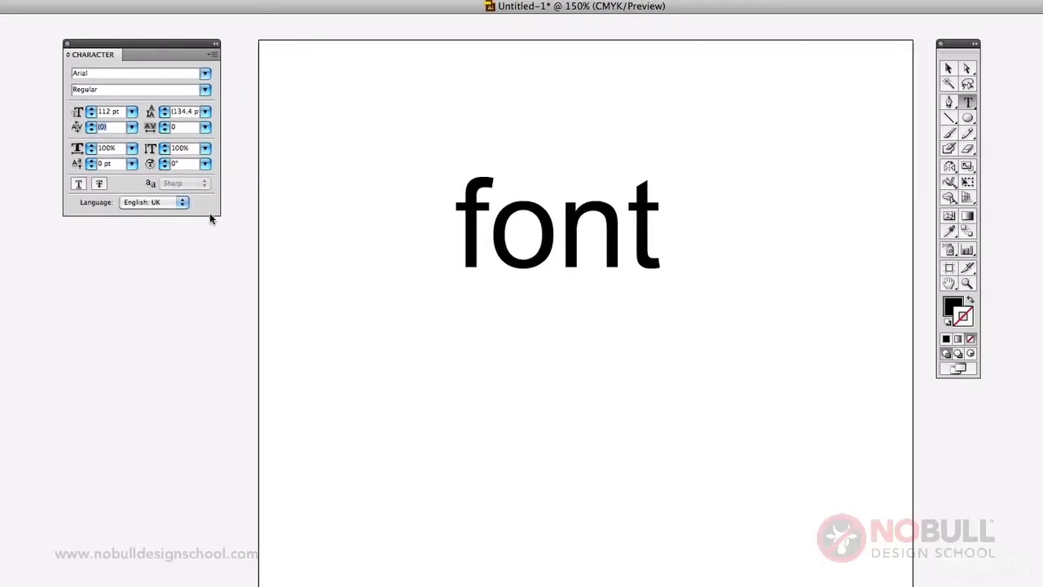
type("-30")
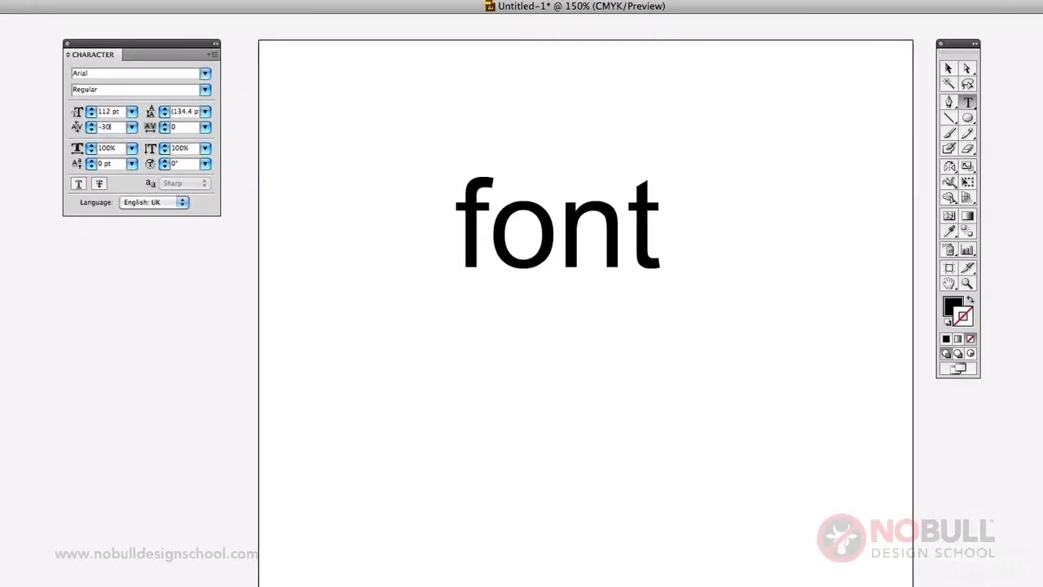
key("Return")
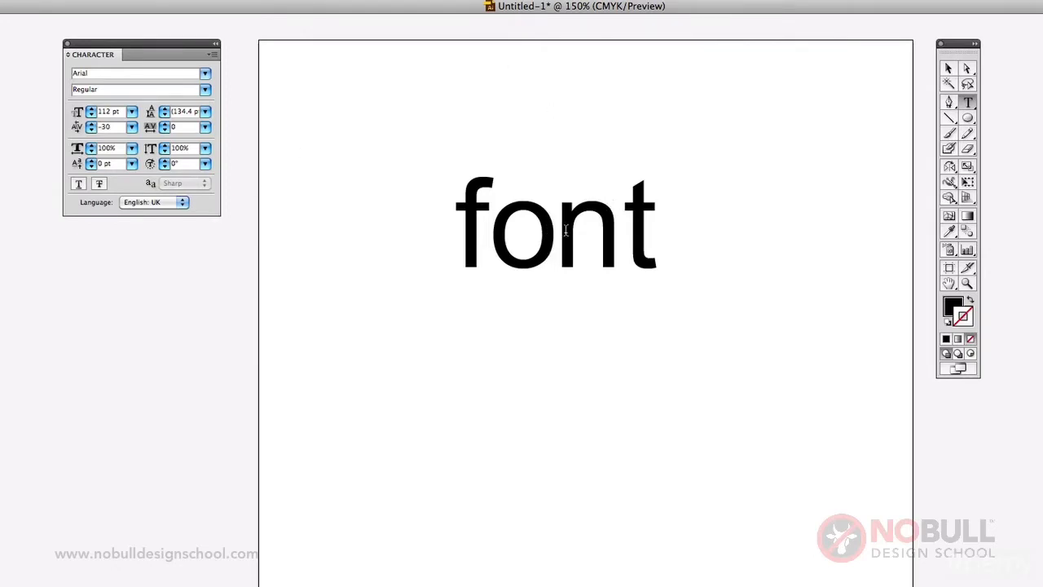
left_click(948, 70)
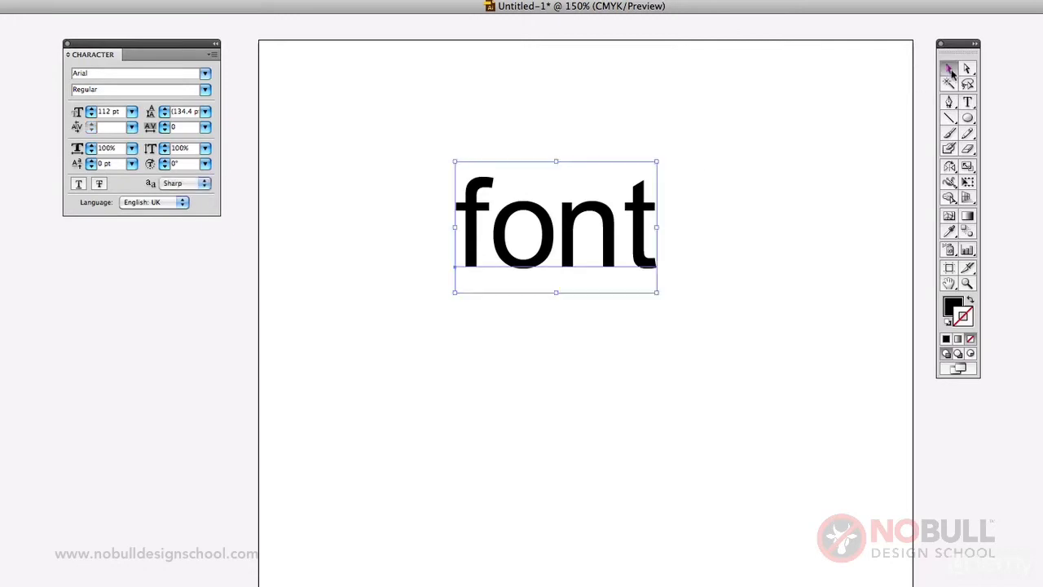
left_click(876, 104)
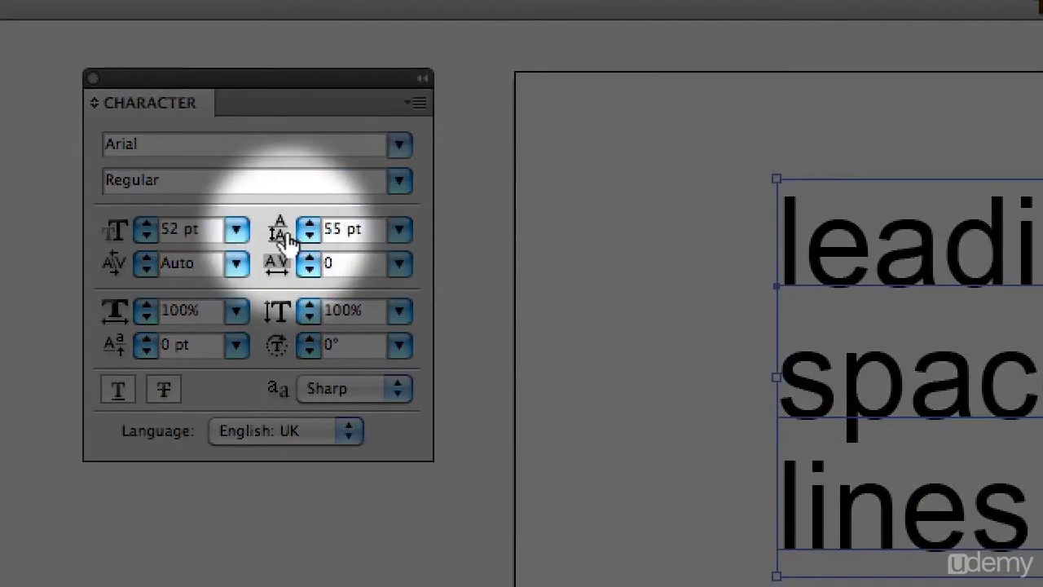
- Tighten the leading of the three-line Arial text about leading to 48 pt
left_click(309, 237)
left_click(308, 237)
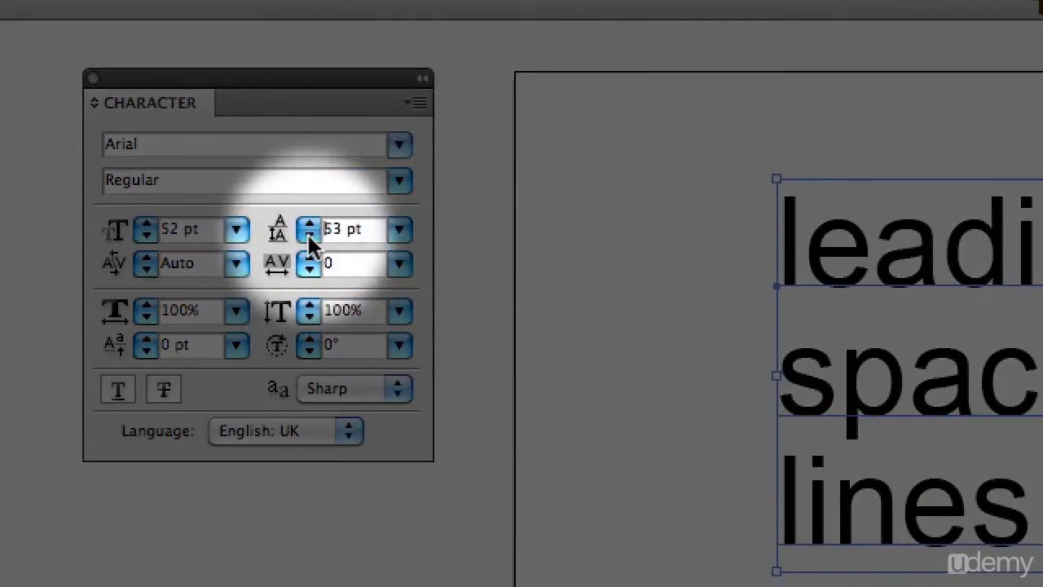
left_click(309, 237)
left_click(308, 237)
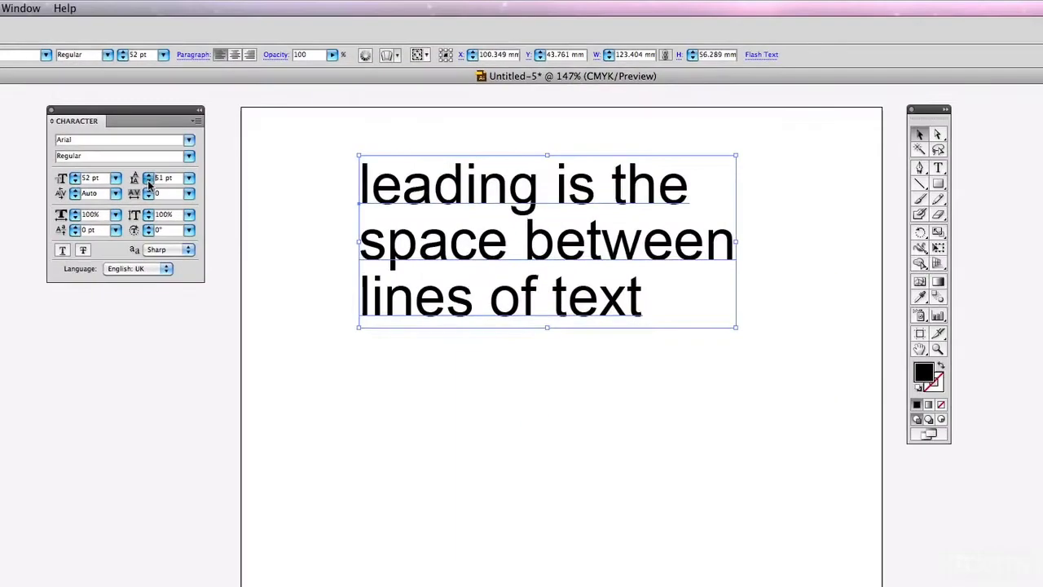
left_click(147, 180)
left_click(148, 180)
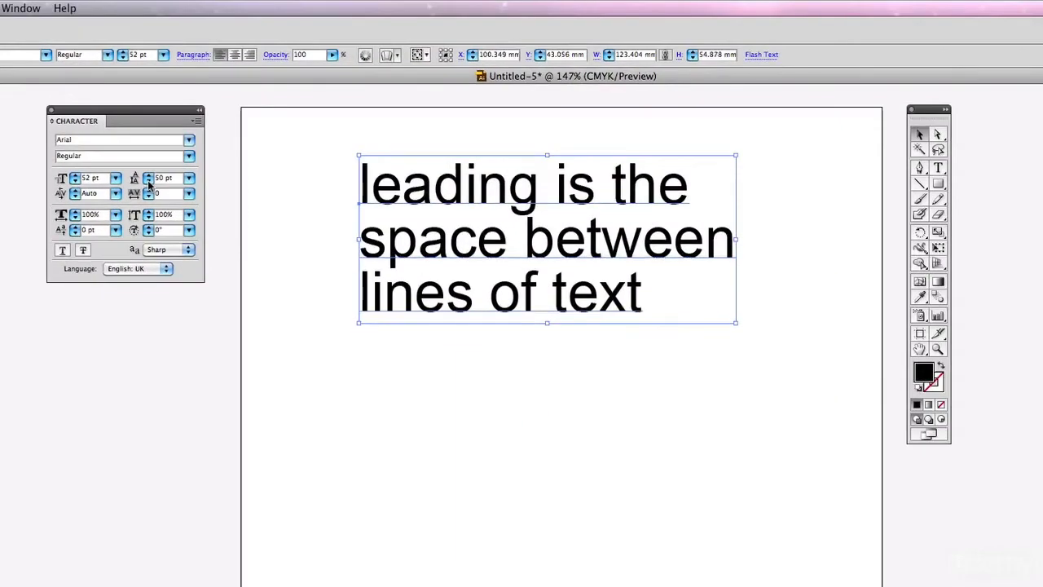
left_click(147, 180)
left_click(147, 180)
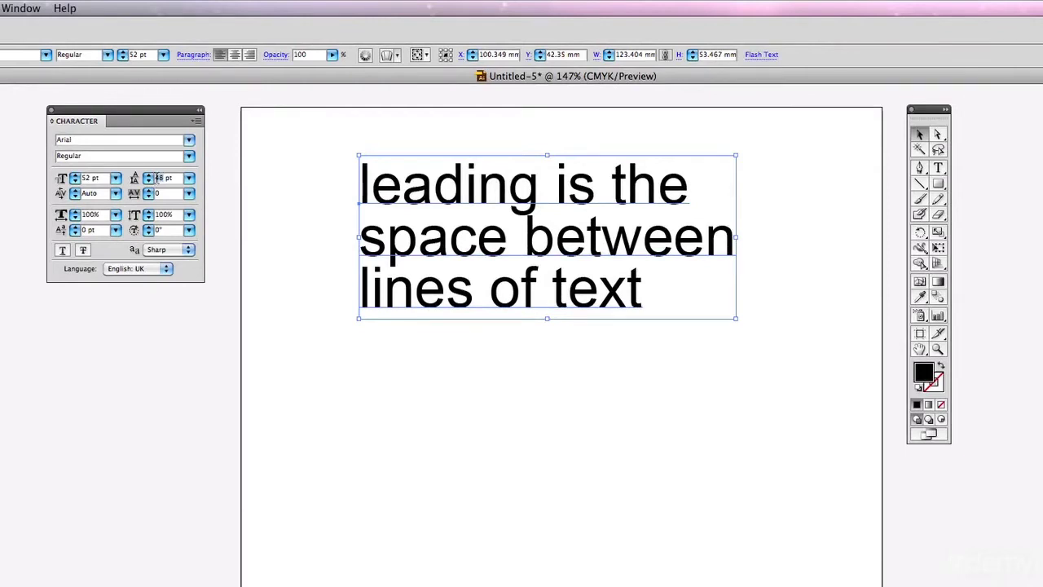
- Set the leading of the three-line text to 60 pt and increase it further to 64 pt
type("60")
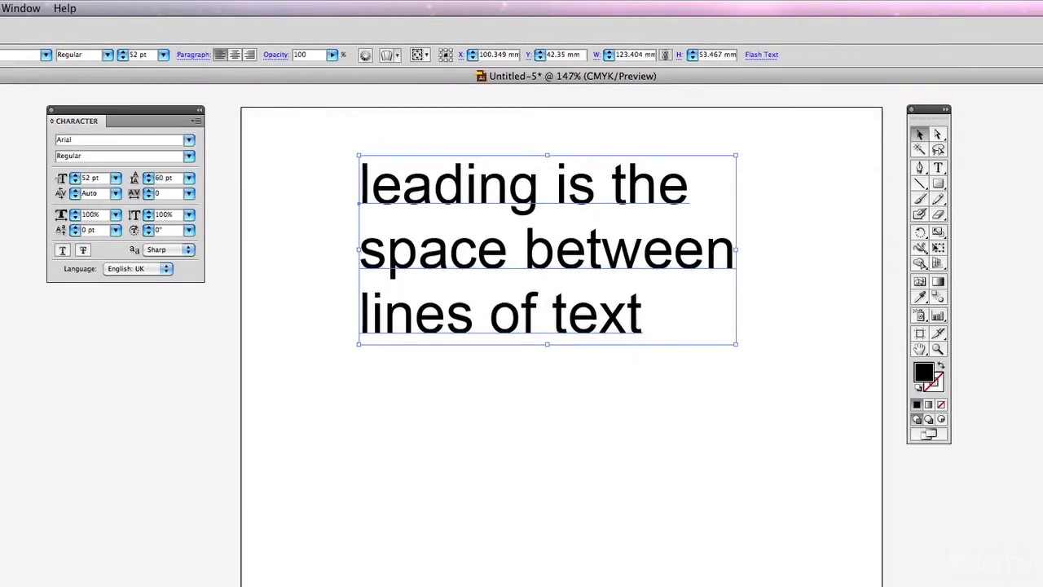
key("Return")
left_click(149, 176)
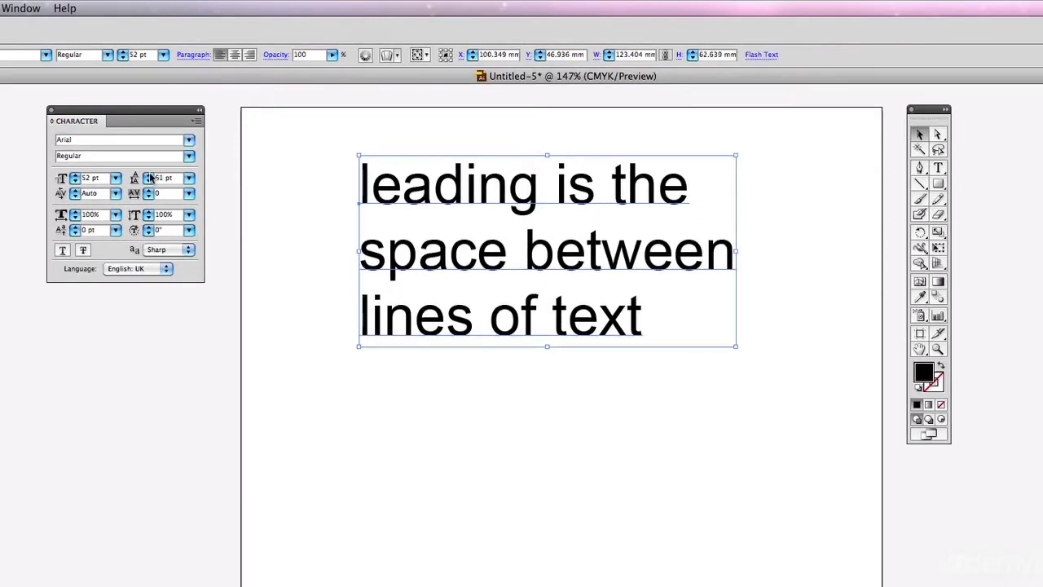
left_click(149, 175)
left_click(148, 175)
left_click(148, 175)
- Reduce the leading of the three-line text to 62 pt and deselect the text
left_click(148, 181)
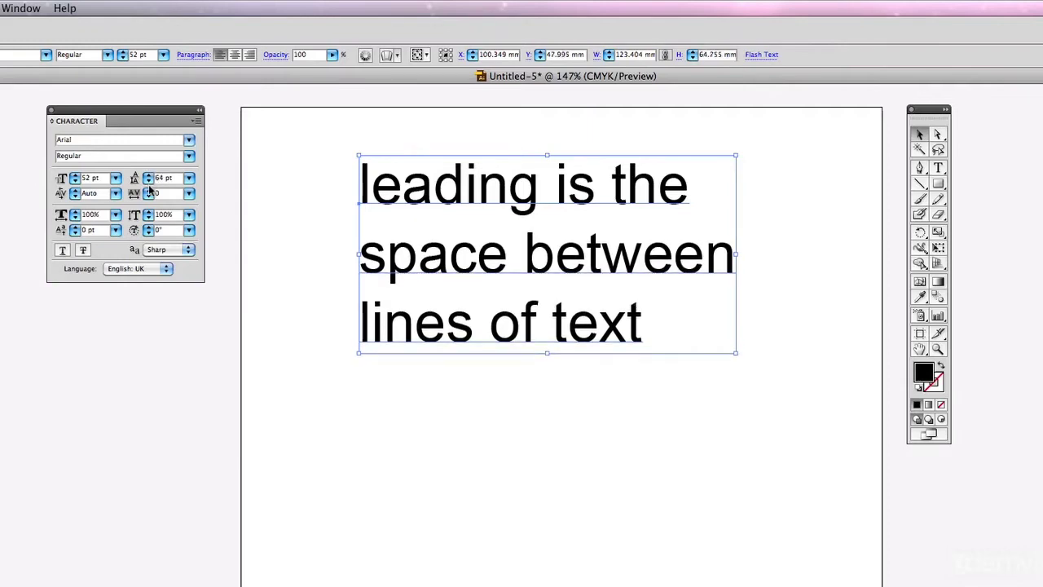
left_click(148, 181)
left_click(148, 181)
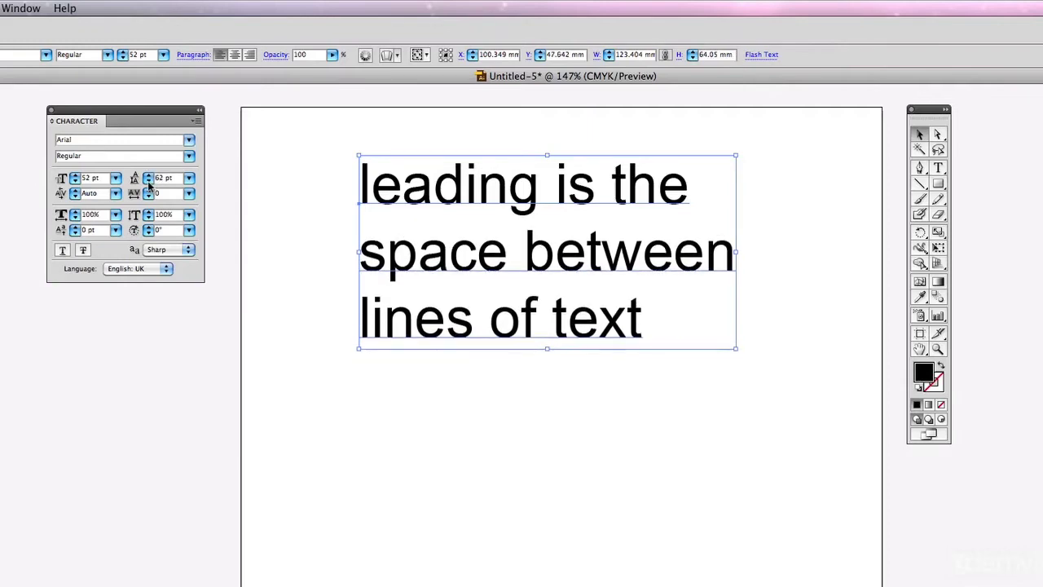
left_click(321, 184)
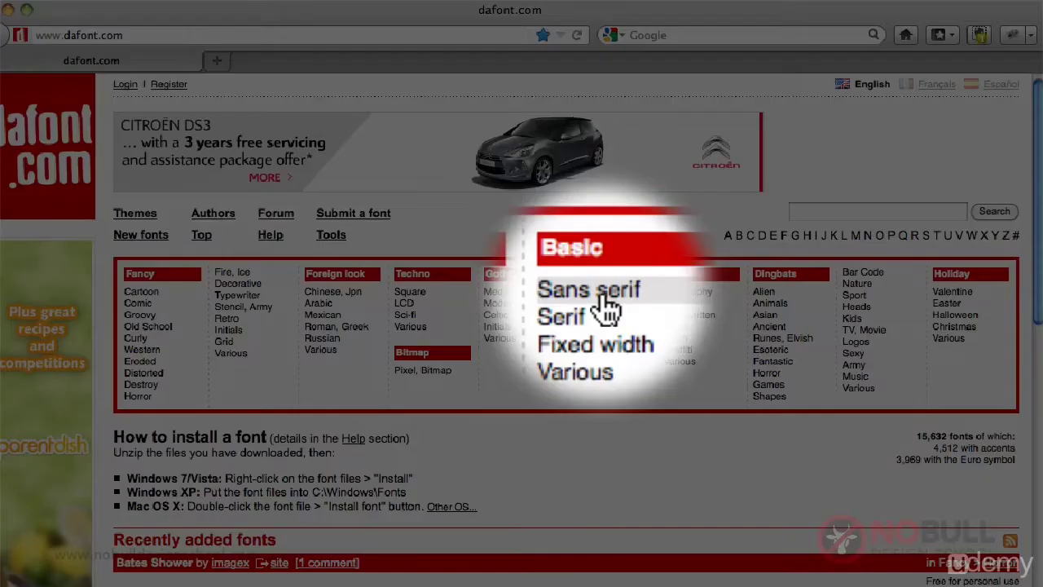
- On dafont.com in the browser, open the Basic Sans serif category and choose custom preview text "continuous" with 20 fonts per page
left_click(605, 294)
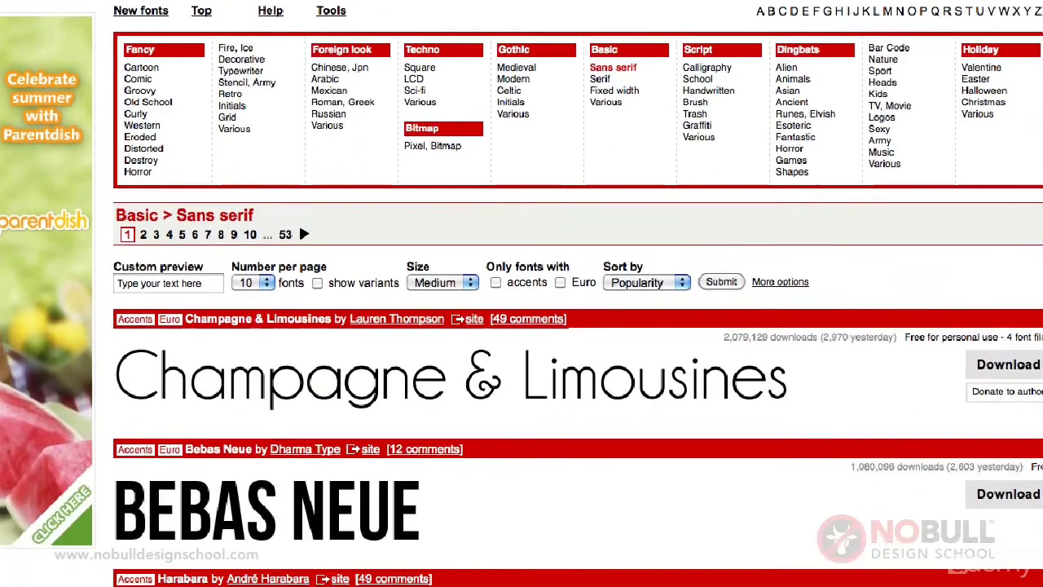
left_click(199, 282)
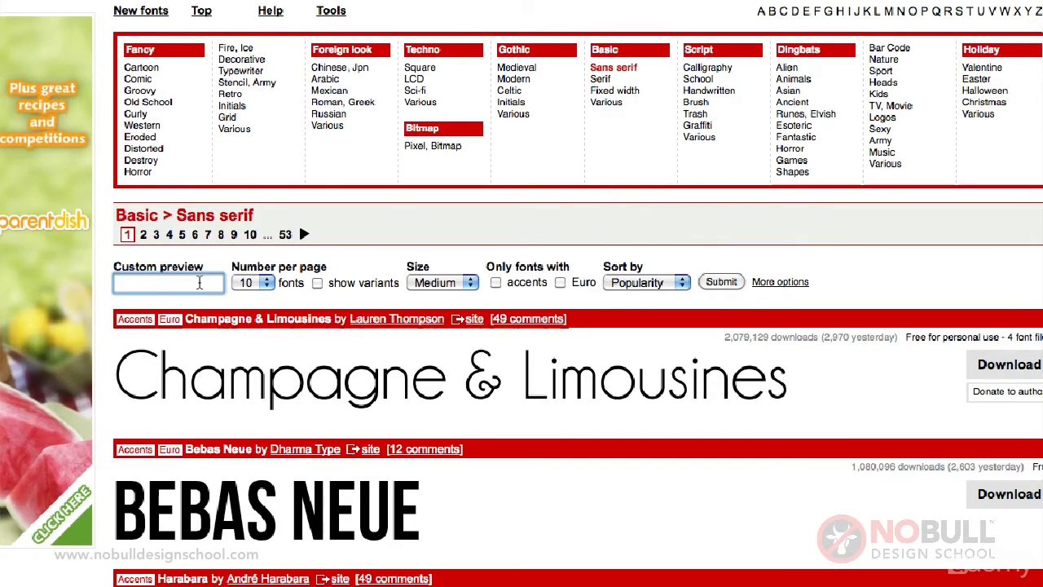
type("Con")
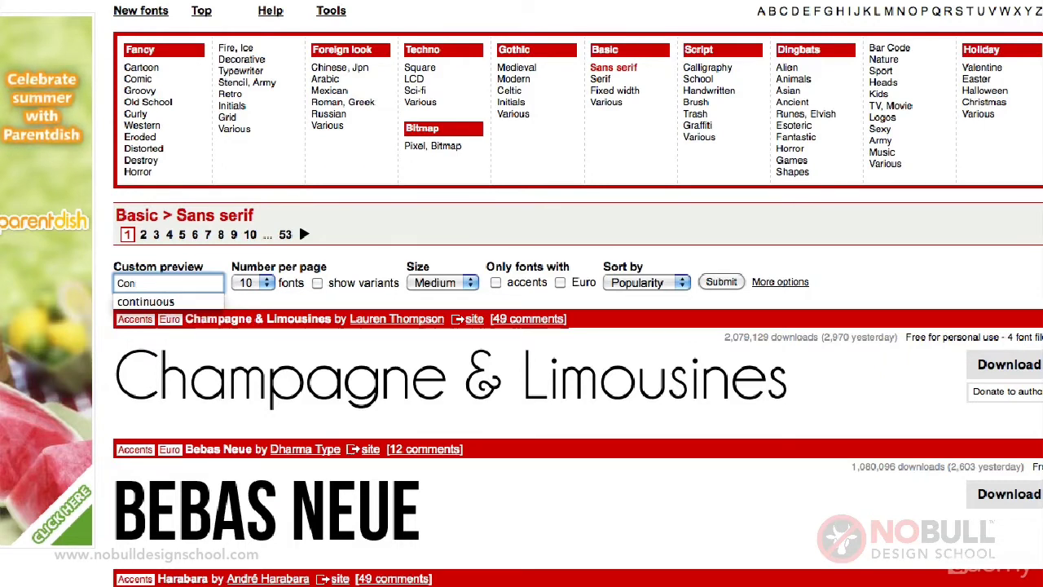
left_click(182, 302)
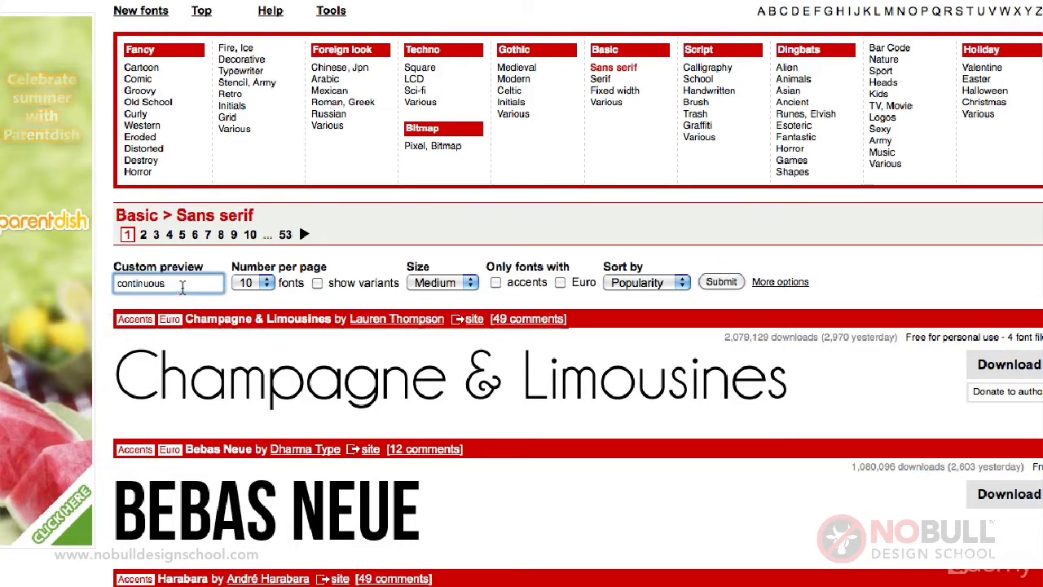
left_click(258, 282)
left_click(244, 313)
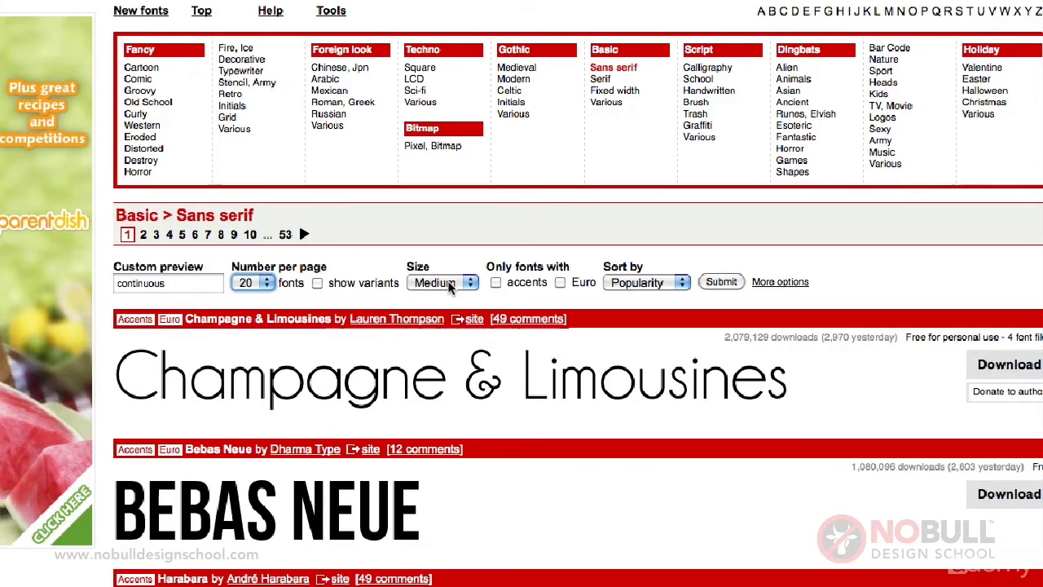
- Restrict the font list to the Public domain / GPL / OFL and Free licences and apply the preview and filter settings
left_click(780, 283)
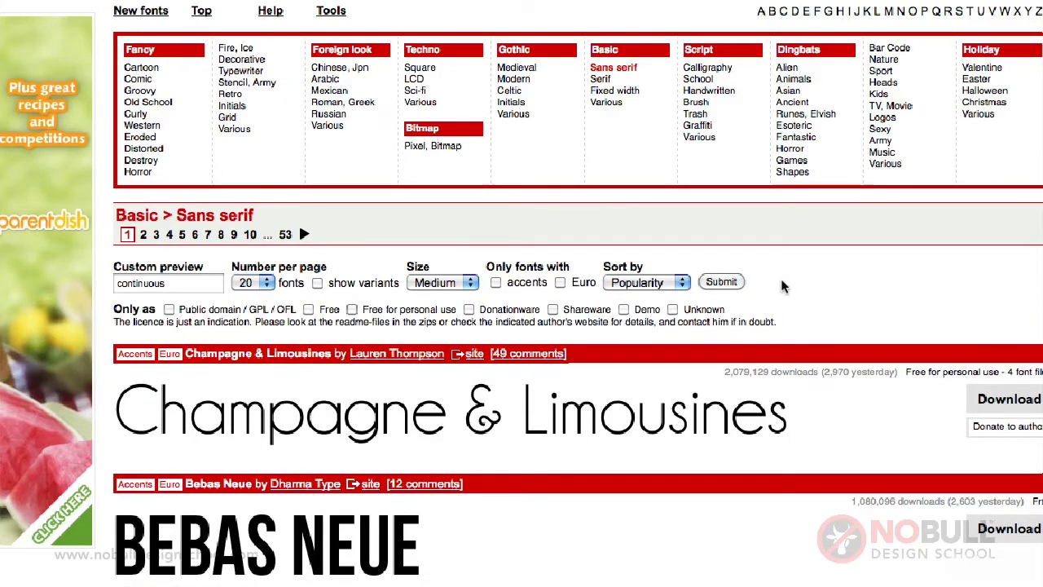
left_click(169, 310)
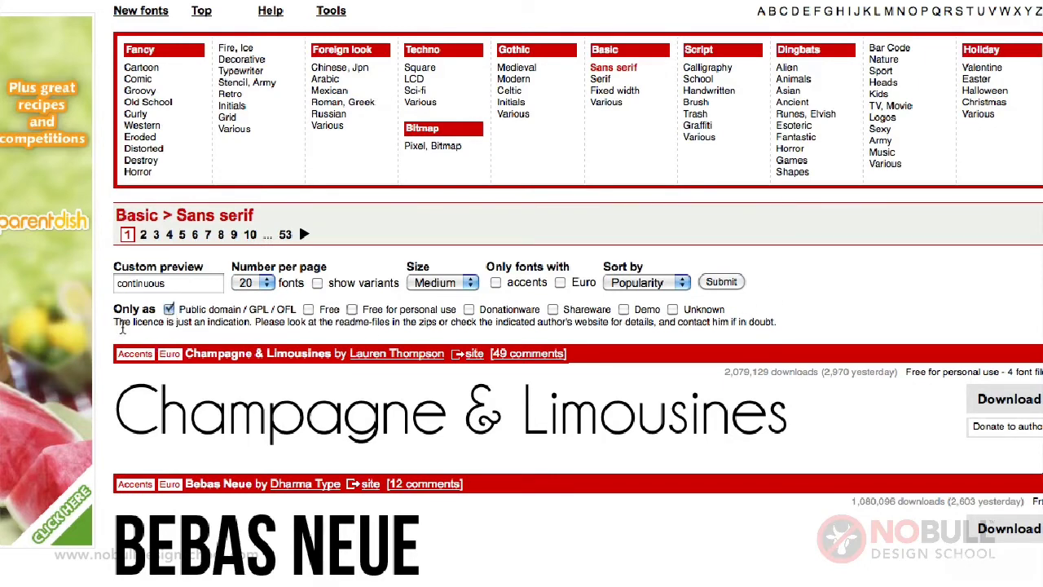
left_click(308, 310)
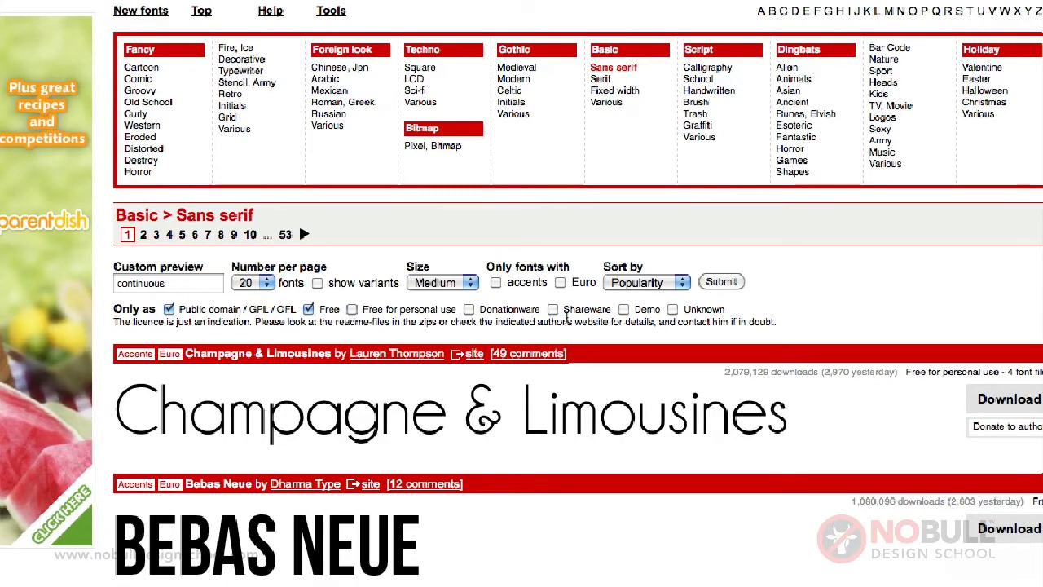
left_click(721, 282)
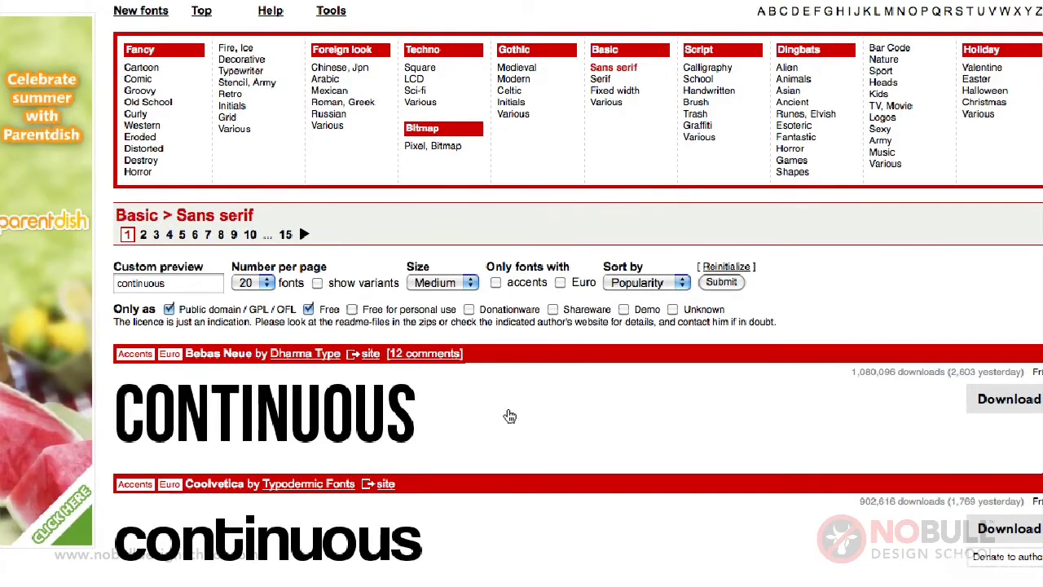
- Look through the filtered sans serif fonts, comparing their "continuous" previews, licence notes and download options
scroll(506, 415, "down", 5)
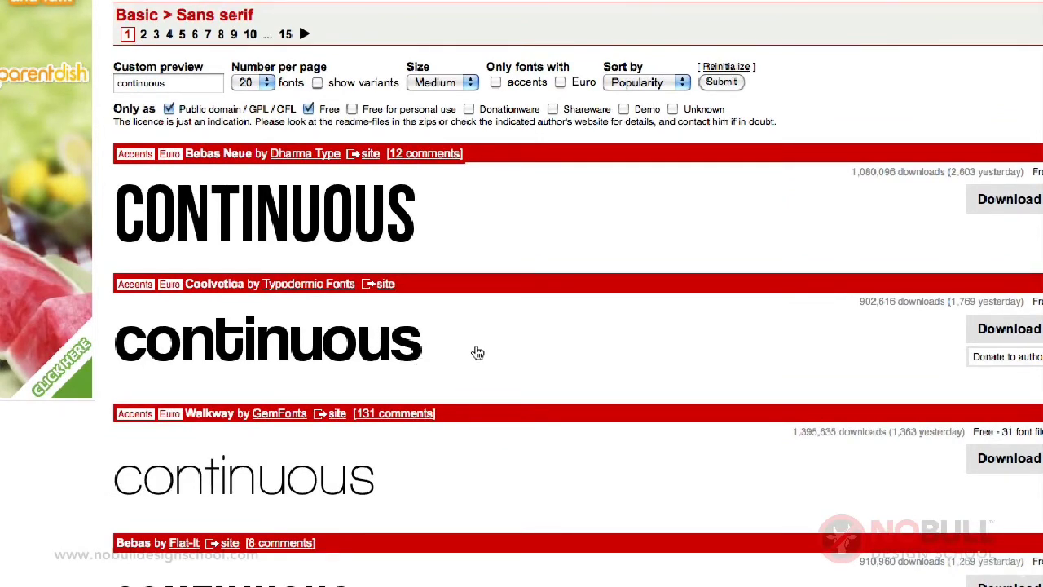
scroll(469, 359, "down", 1)
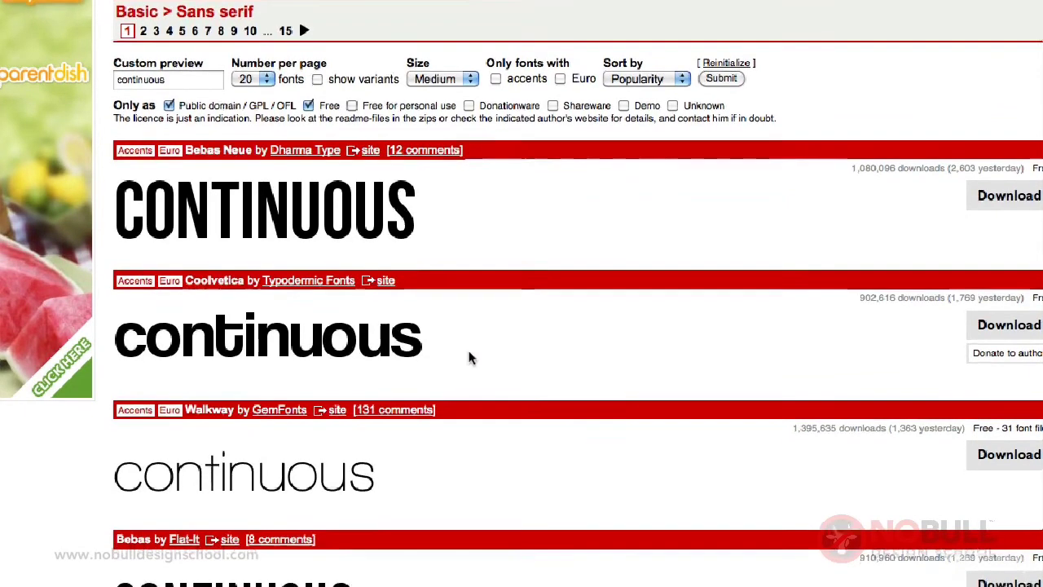
scroll(469, 358, "down", 7)
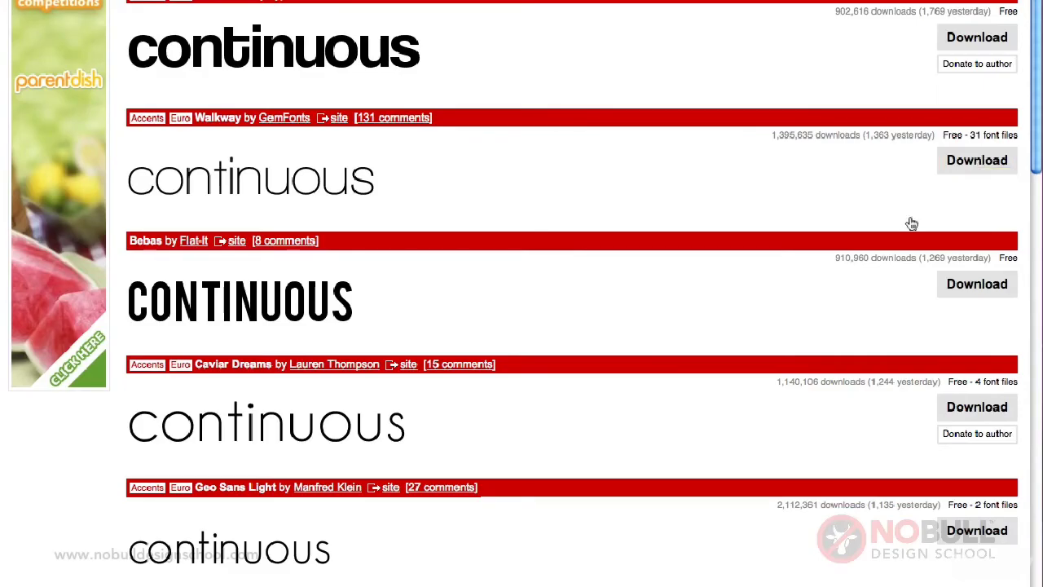
scroll(779, 233, "up", 10)
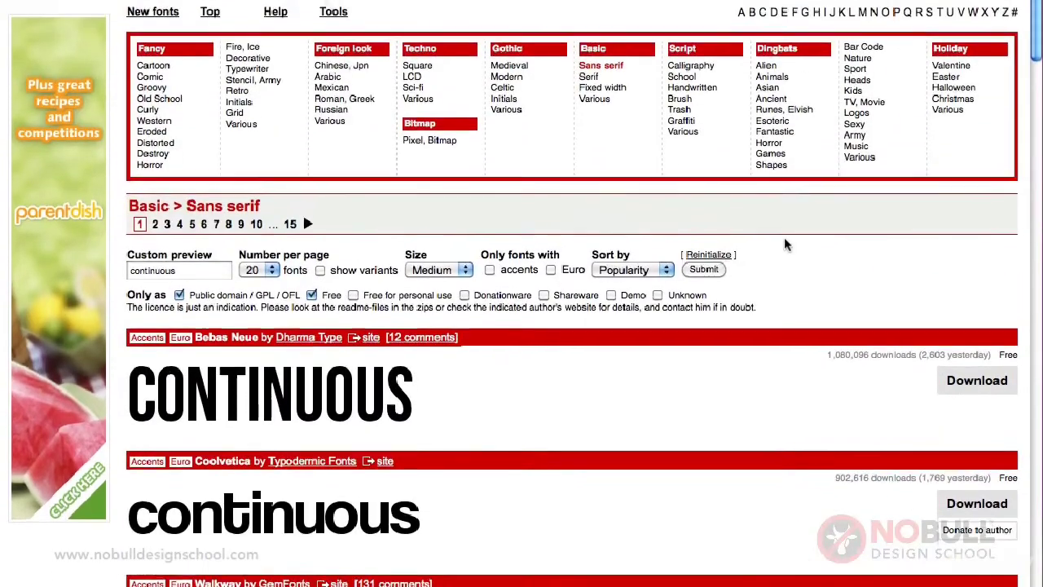
scroll(785, 239, "up", 2)
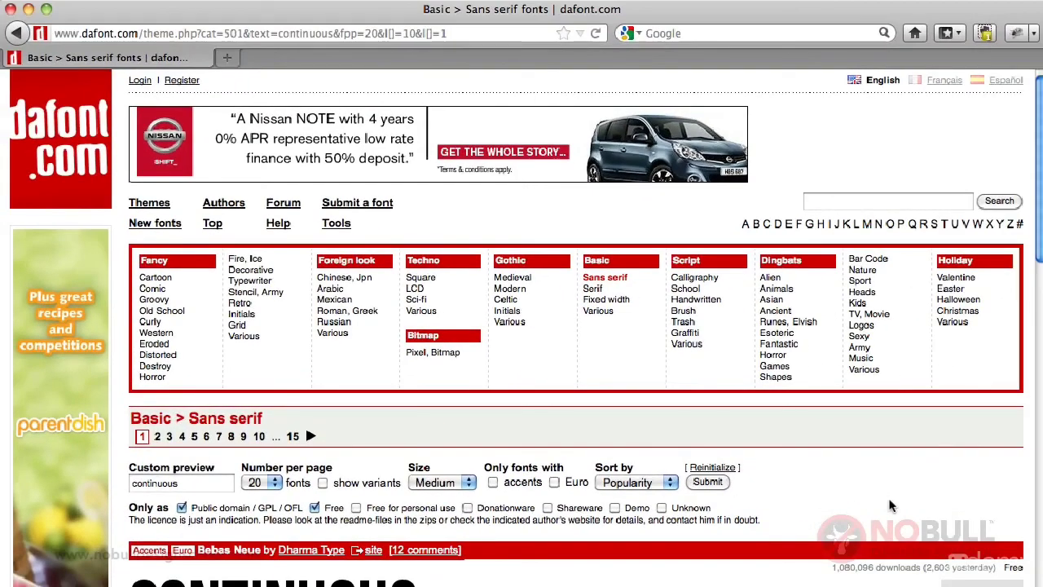
- Search the web for "fontsquirrel" and open the Font Squirrel home page from the results
left_click(447, 34)
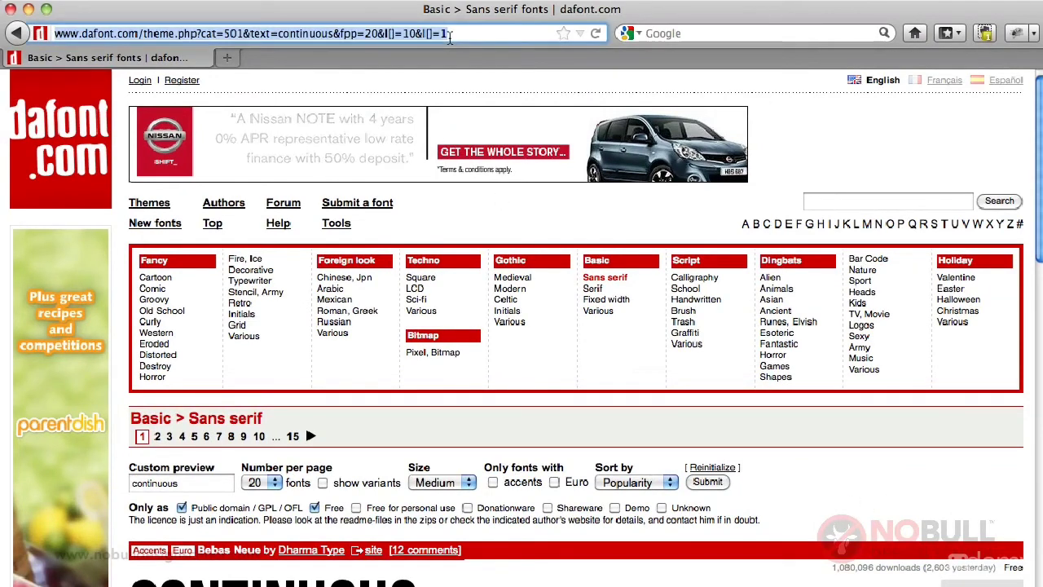
key("Tab")
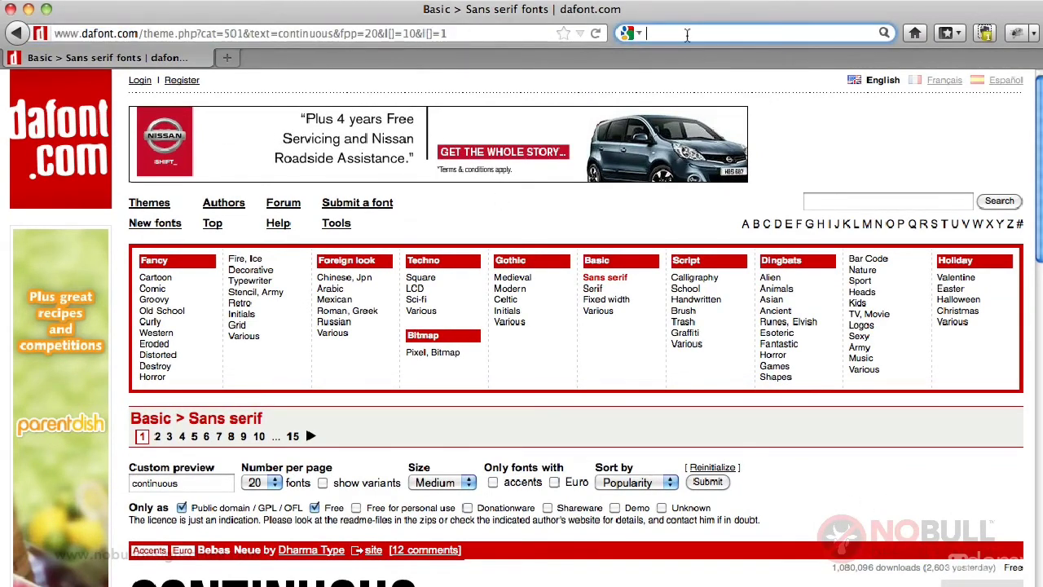
type("font")
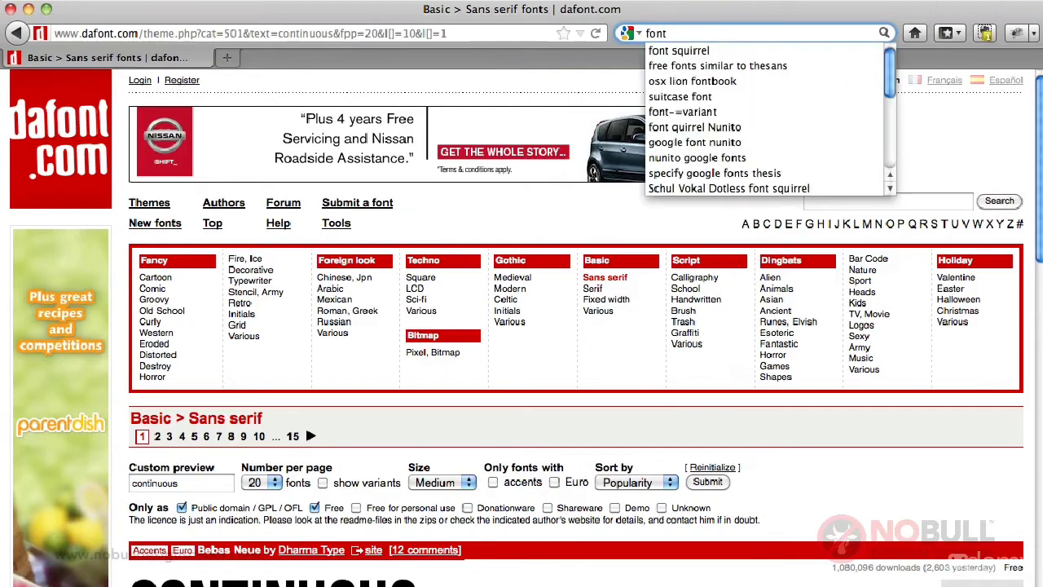
type("squirrel")
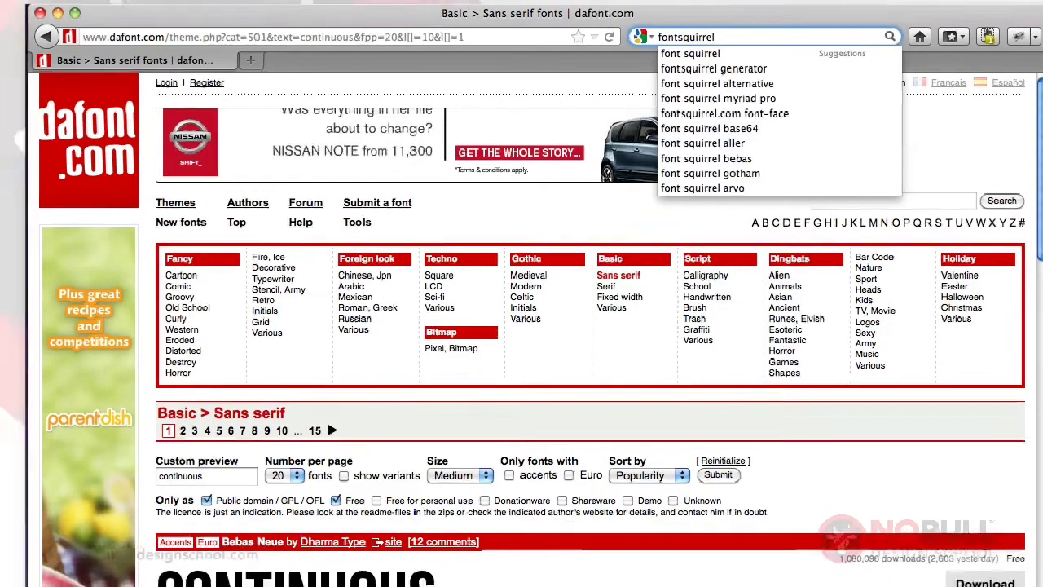
key("Return")
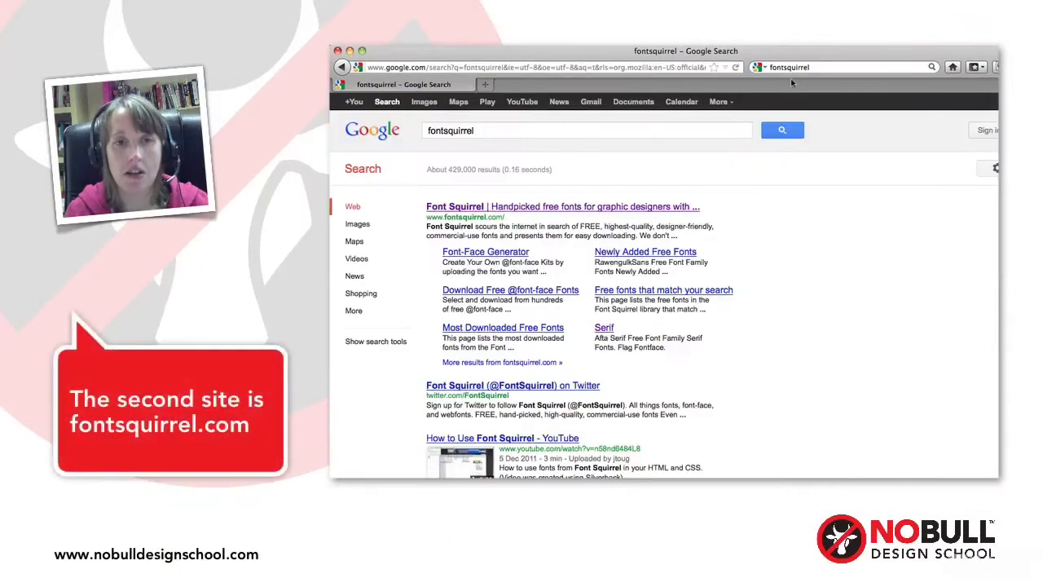
left_click(528, 210)
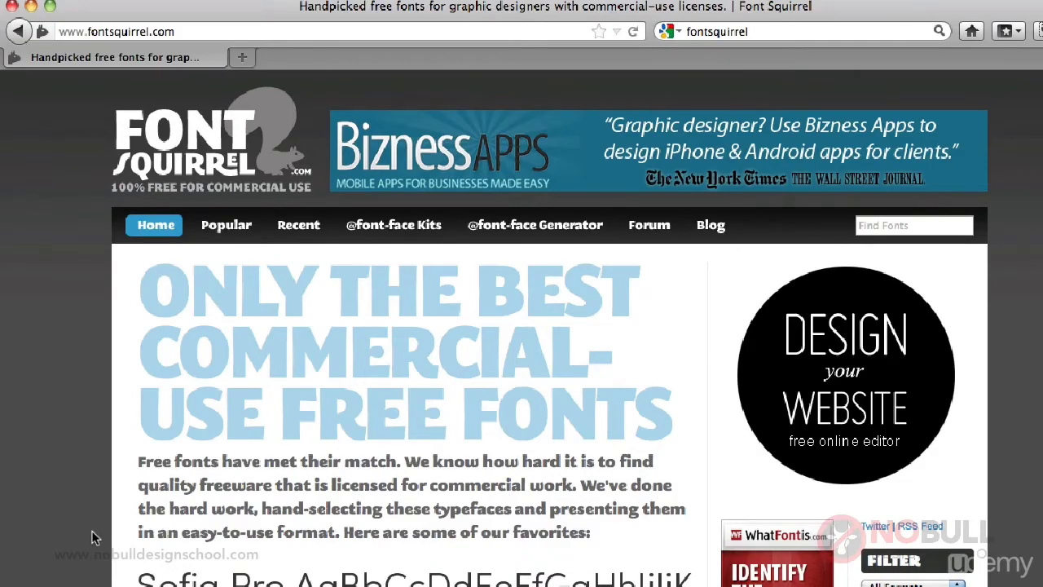
- Open Font Squirrel's Sans Serif style category and look through the listed fonts and their download options
scroll(92, 534, "down", 5)
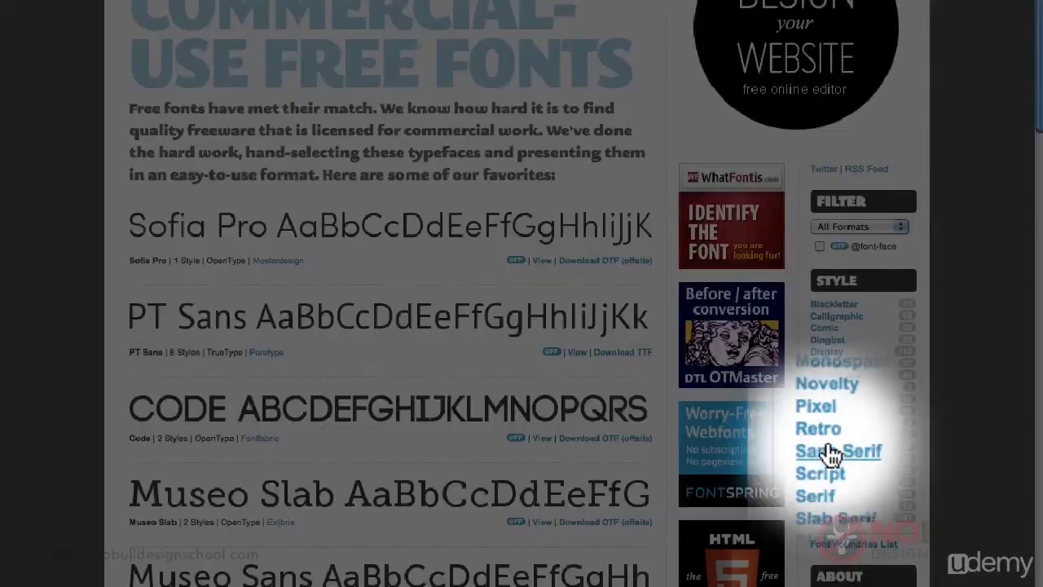
left_click(831, 453)
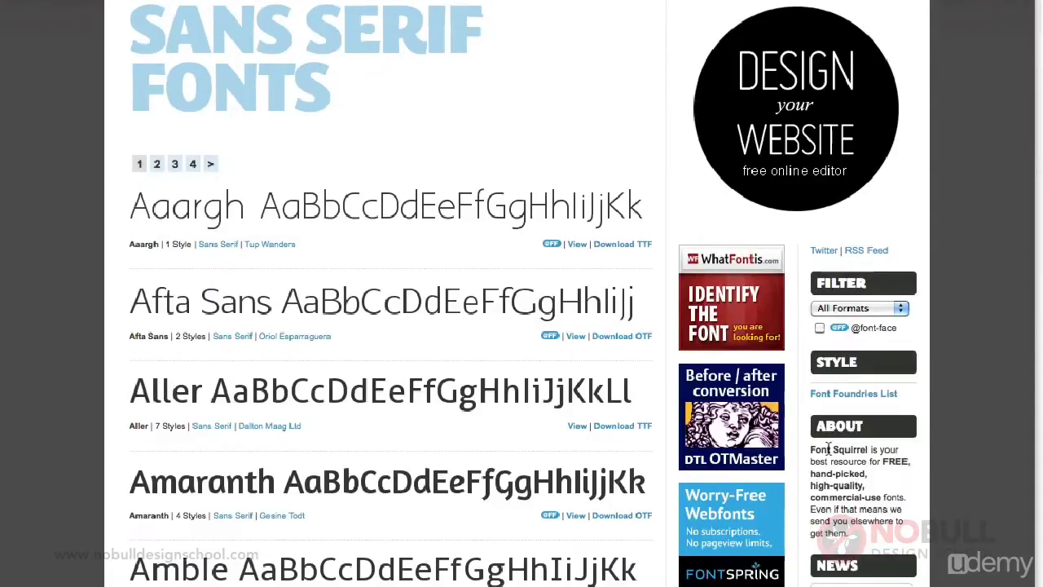
scroll(354, 253, "down", 2)
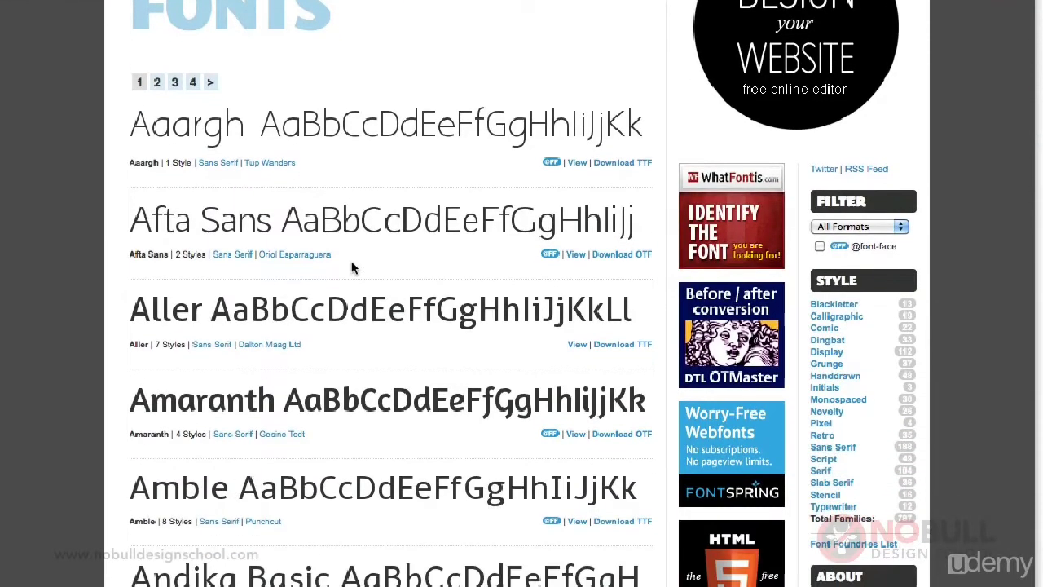
scroll(347, 261, "down", 1)
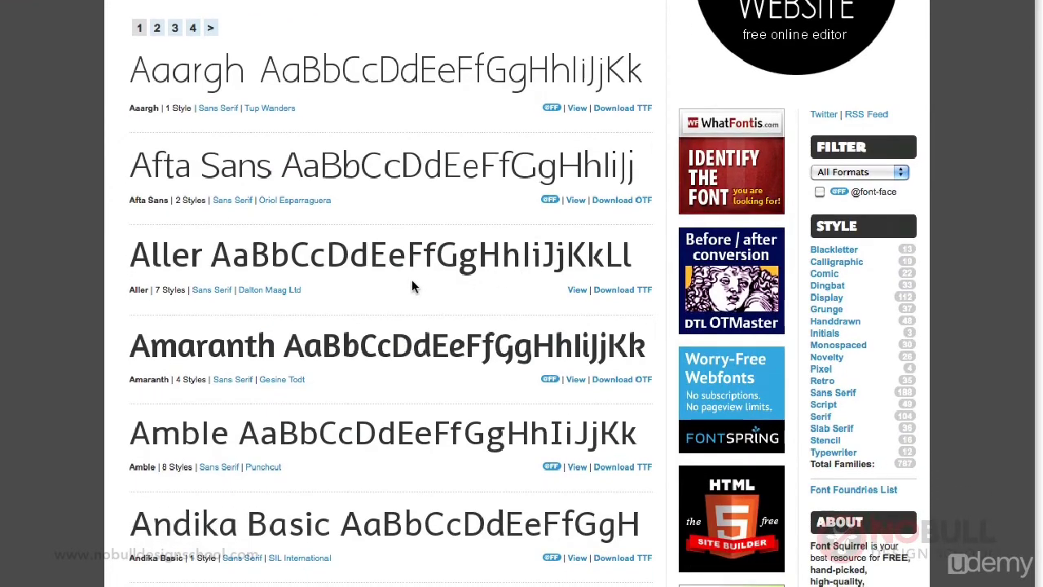
scroll(409, 285, "down", 2)
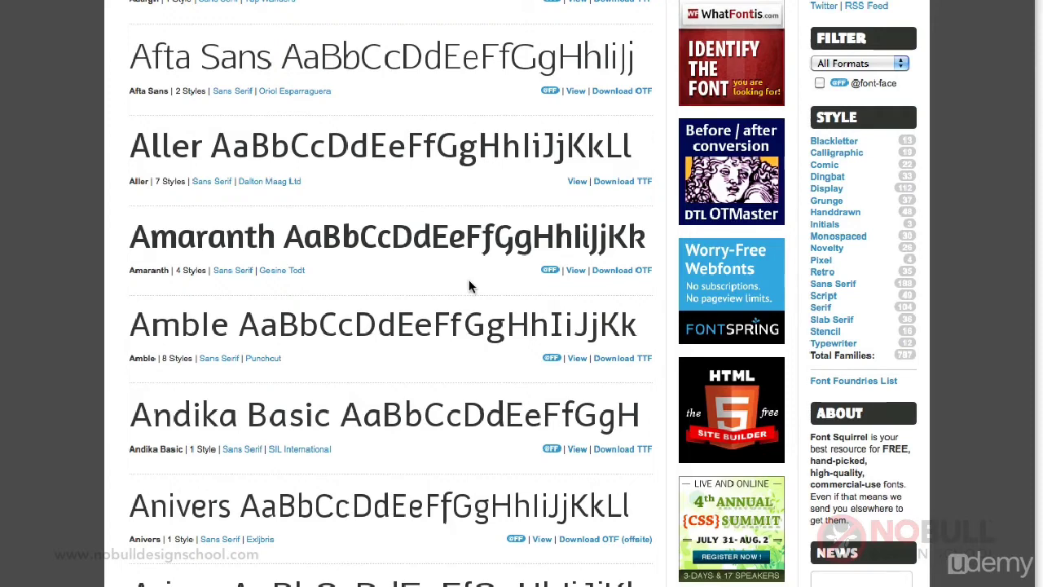
scroll(473, 275, "down", 1)
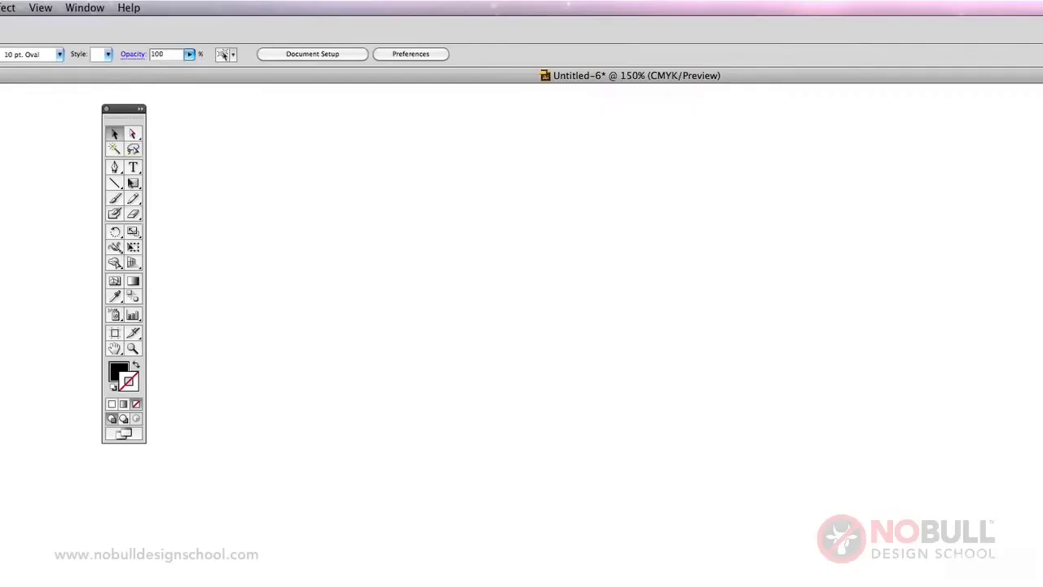
- Draw a black rectangle about 89 × 69 mm on the artboard and reposition it with the Selection tool
left_click(133, 183)
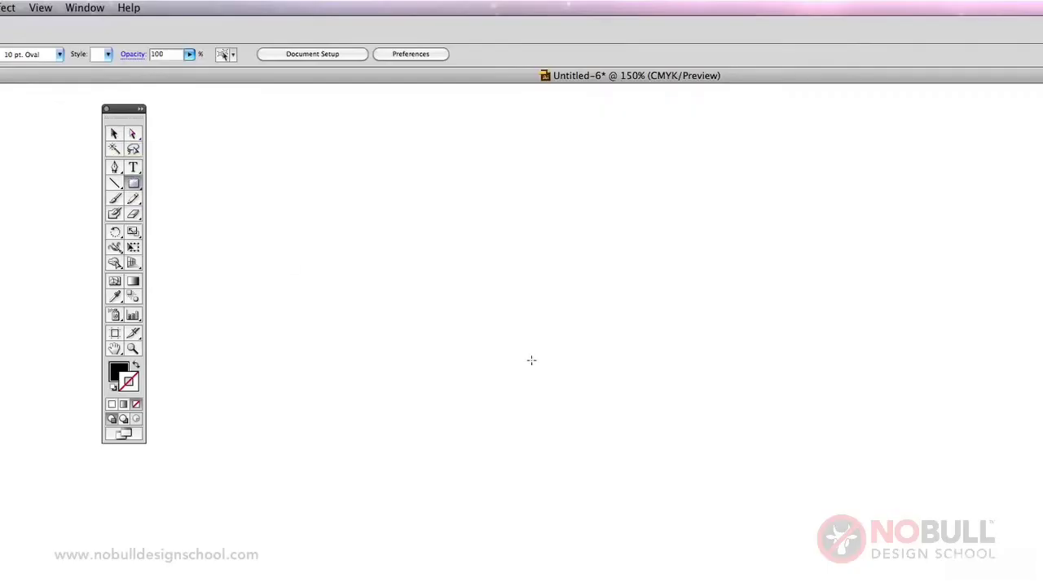
left_click_drag(463, 247, 740, 462)
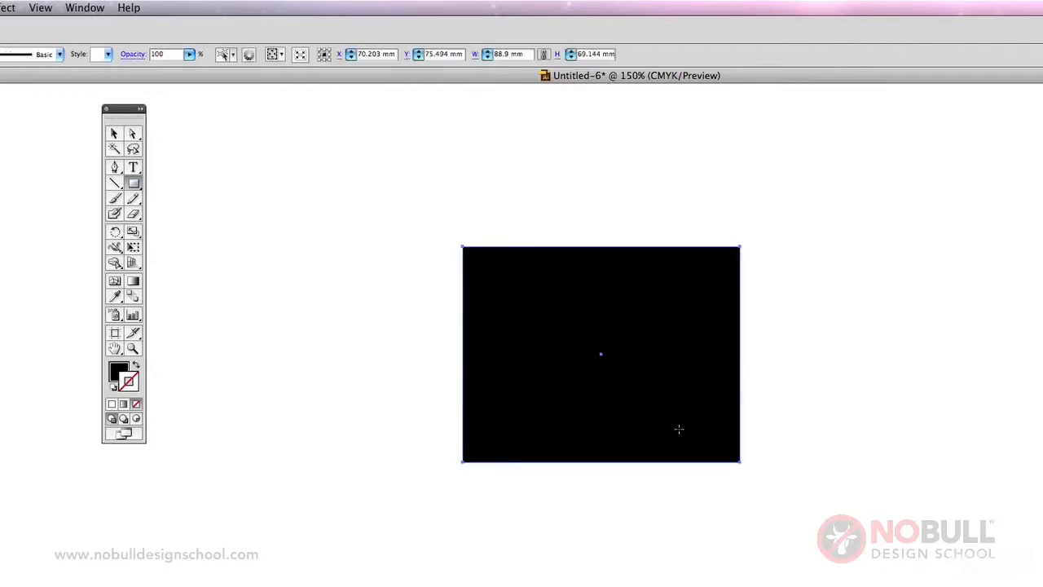
left_click(114, 133)
left_click_drag(598, 333, 464, 304)
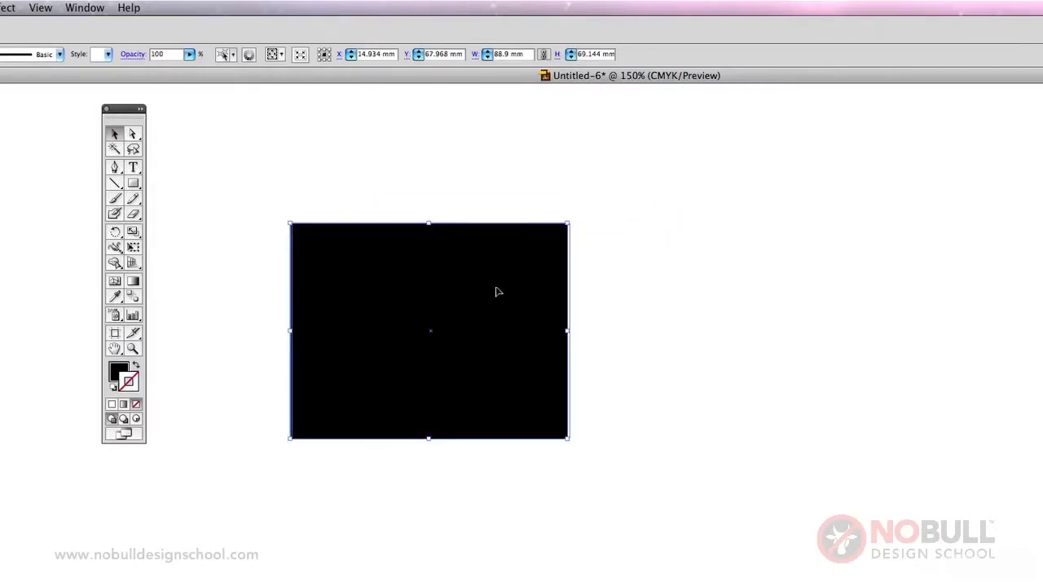
left_click_drag(410, 285, 479, 351)
left_click(628, 306)
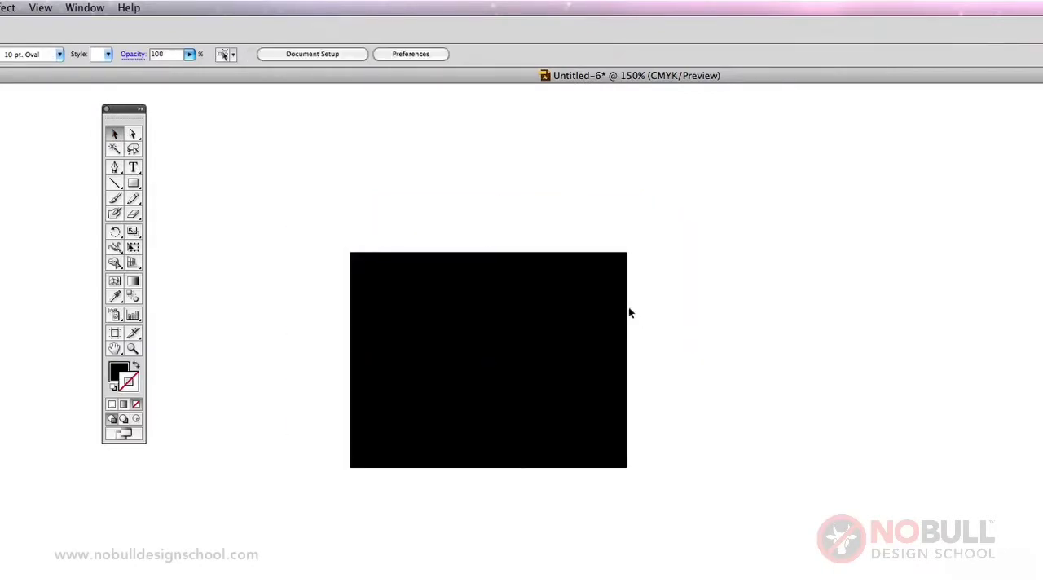
- Enlarge the black rectangle from its upper-right corner to about 108 × 79 mm and move it slightly up and left
left_click(624, 314)
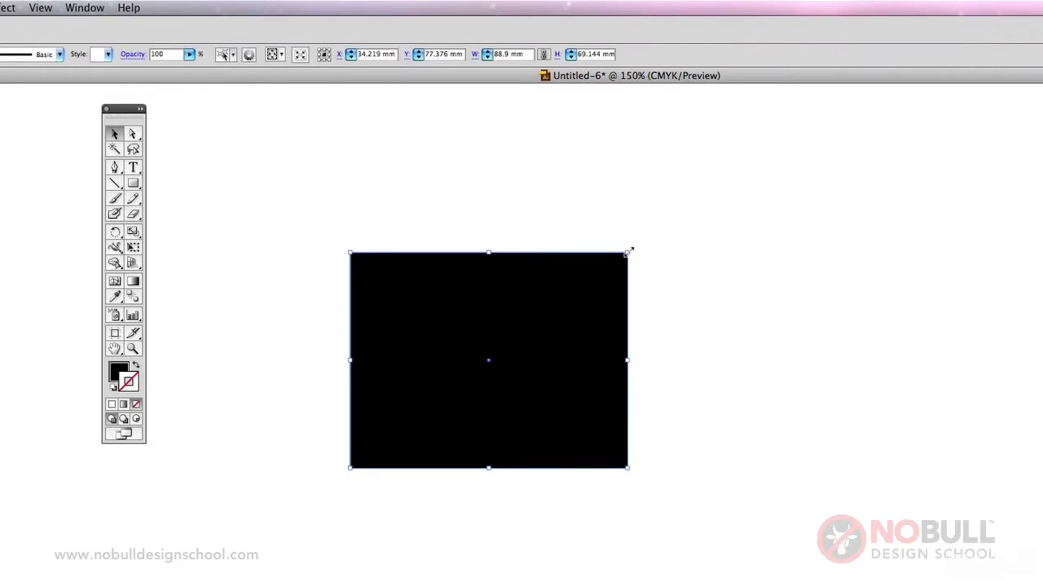
left_click_drag(631, 251, 690, 220)
left_click_drag(586, 329, 565, 290)
left_click(722, 301)
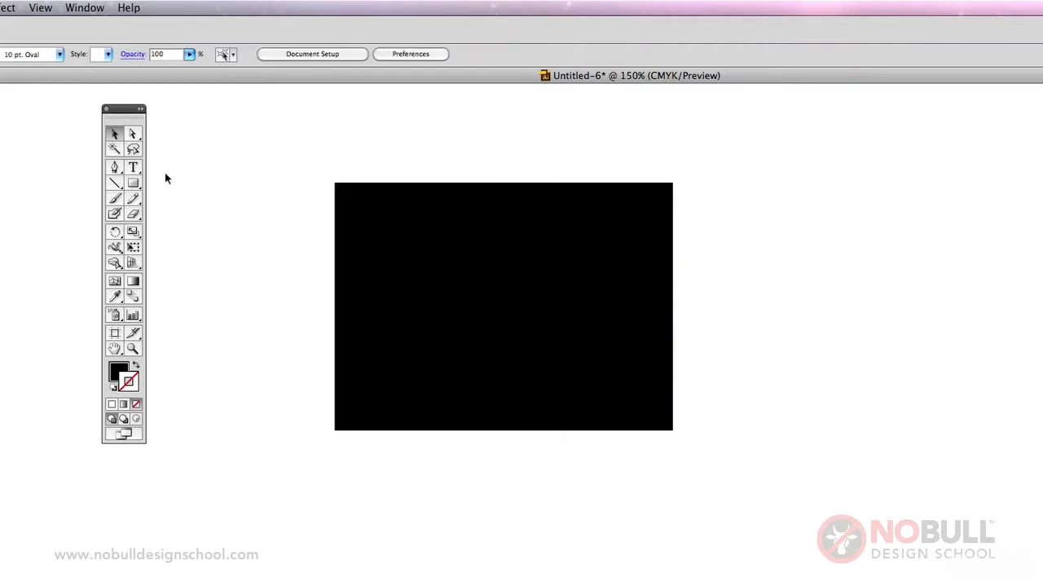
- Try reshaping the black rectangle with Direct Selection by pulling its right edge and its upper-right corner, undoing each change
left_click(133, 136)
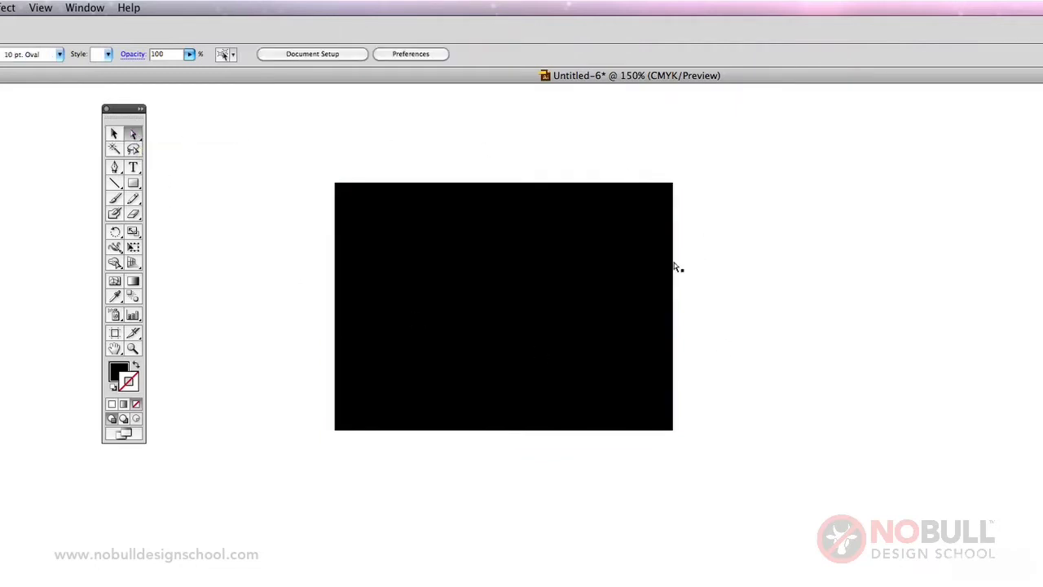
left_click_drag(674, 262, 910, 280)
key("ctrl+z")
left_click(714, 187)
left_click_drag(674, 184, 766, 129)
key("ctrl+z")
left_click(791, 172)
- Move the whole black rectangle to the right and back again using the Direct Selection tool
left_click(503, 308)
left_click_drag(505, 323, 729, 360)
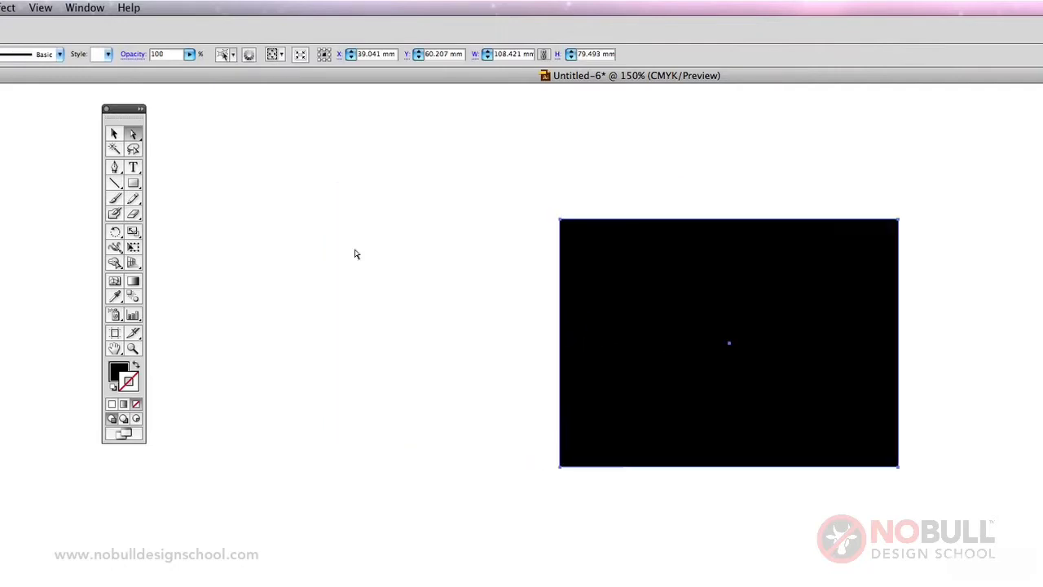
left_click_drag(735, 290, 499, 249)
left_click(202, 210)
- Draw a second rectangle about 82 × 52 mm overlapping the black one's lower-right corner and fill it with blue
left_click(133, 182)
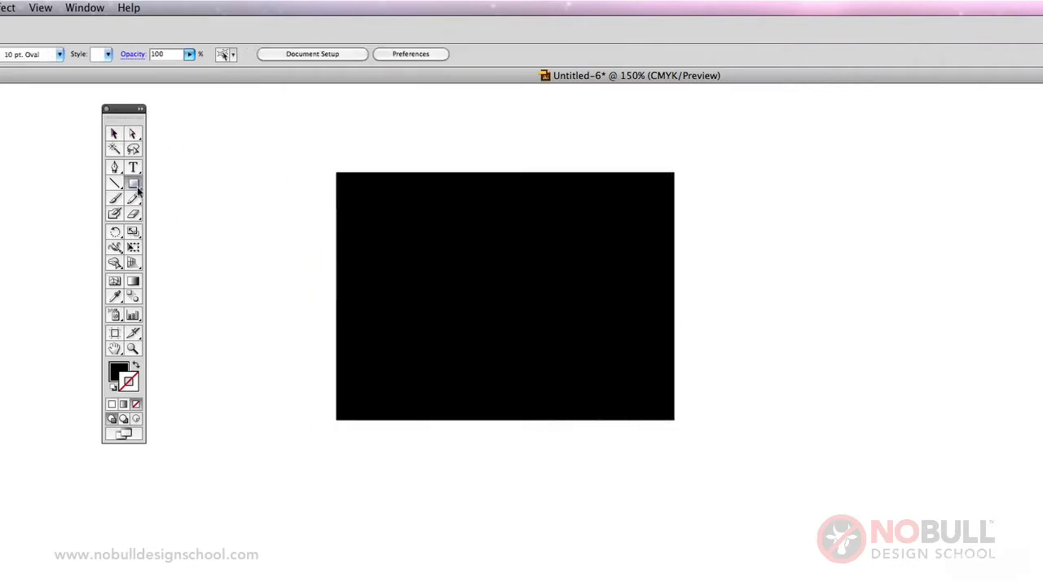
left_click_drag(548, 325, 805, 487)
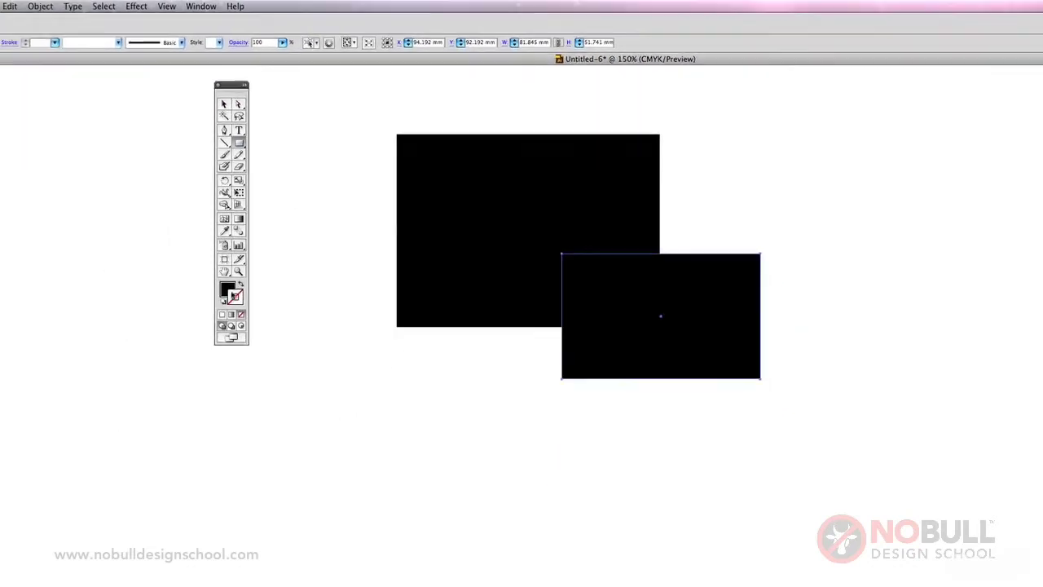
left_click(223, 314)
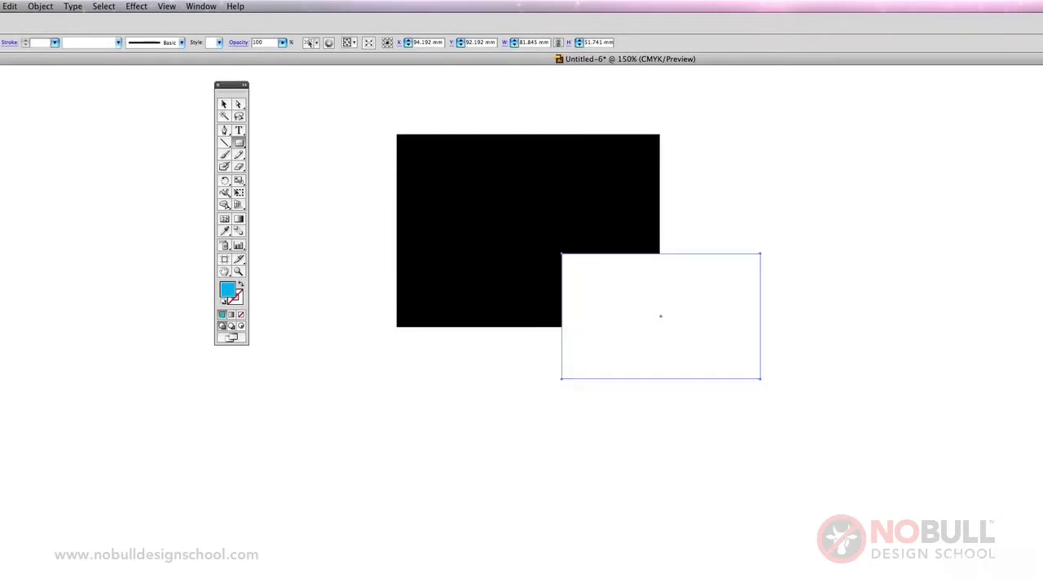
- Select the black and blue rectangles together, group them, and deselect
left_click(224, 103)
left_click(456, 212)
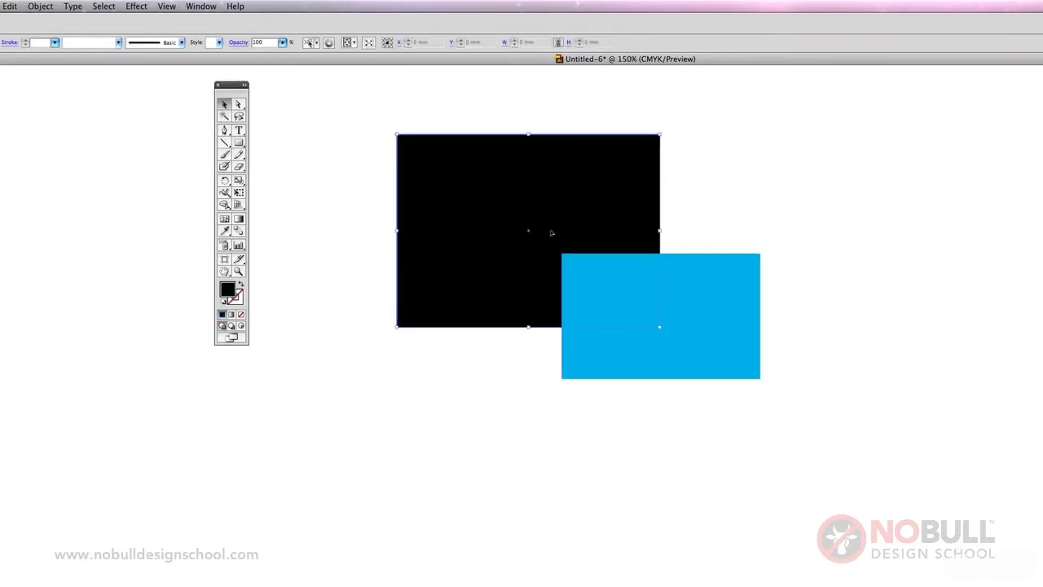
left_click(701, 354, "shift")
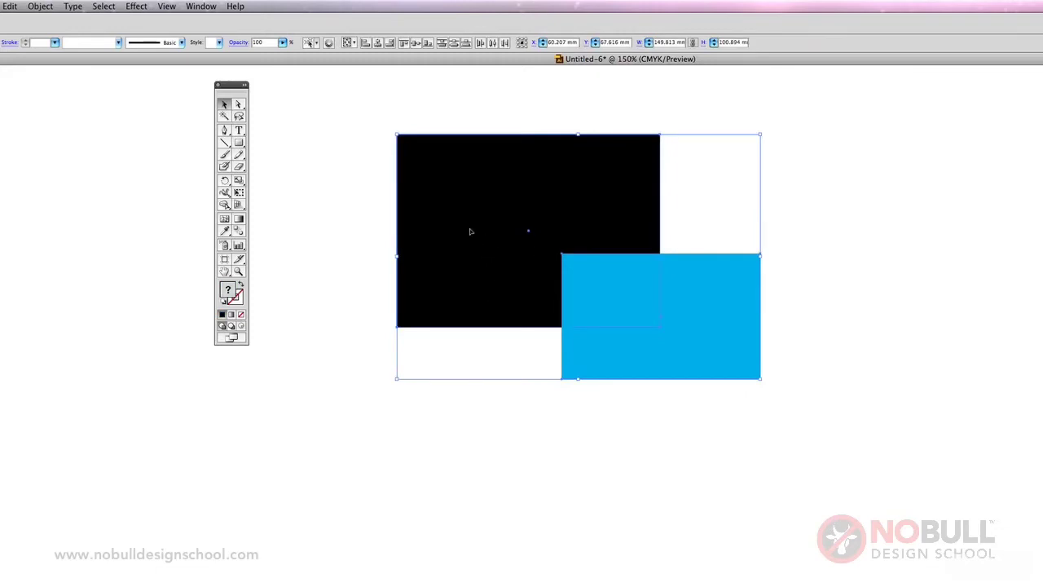
left_click(40, 5)
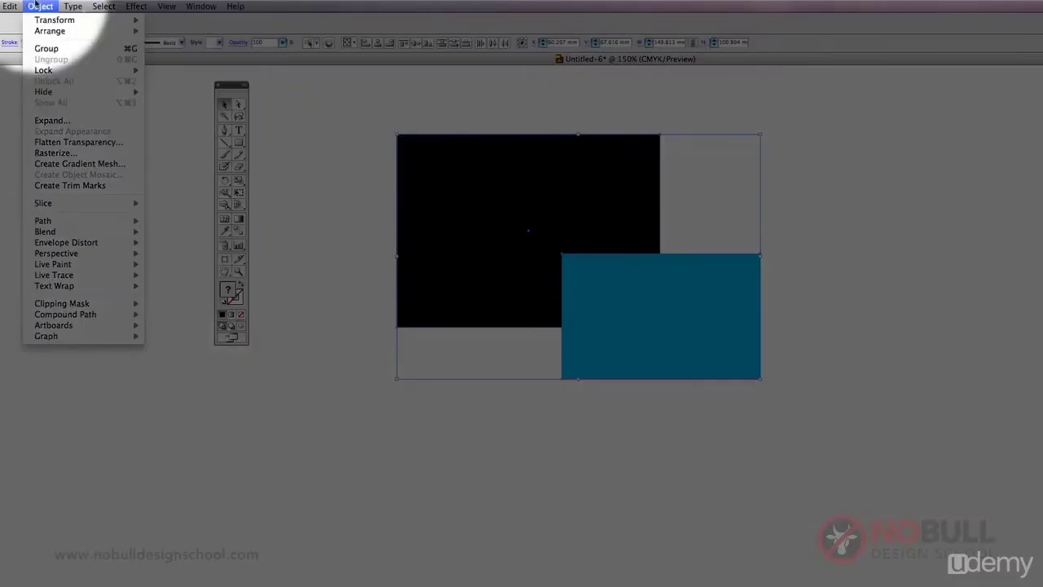
left_click(45, 47)
left_click(284, 163)
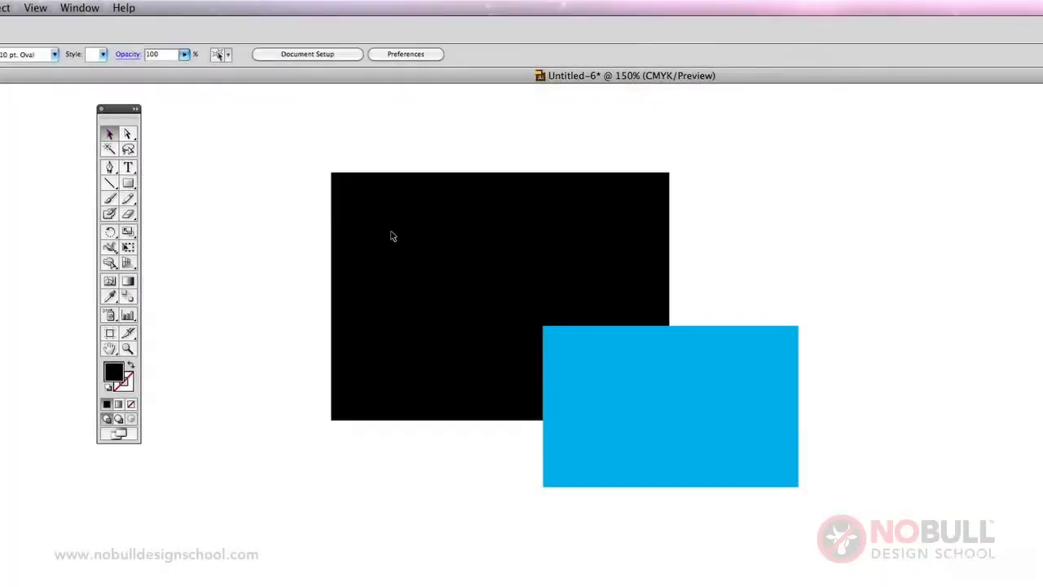
- Move the grouped rectangles around the artboard as one unit with the Selection tool, ending up and left of their starting place
left_click(459, 340)
left_click_drag(561, 345, 482, 318)
left_click_drag(391, 268, 659, 300)
left_click_drag(798, 316, 498, 229)
left_click(515, 550)
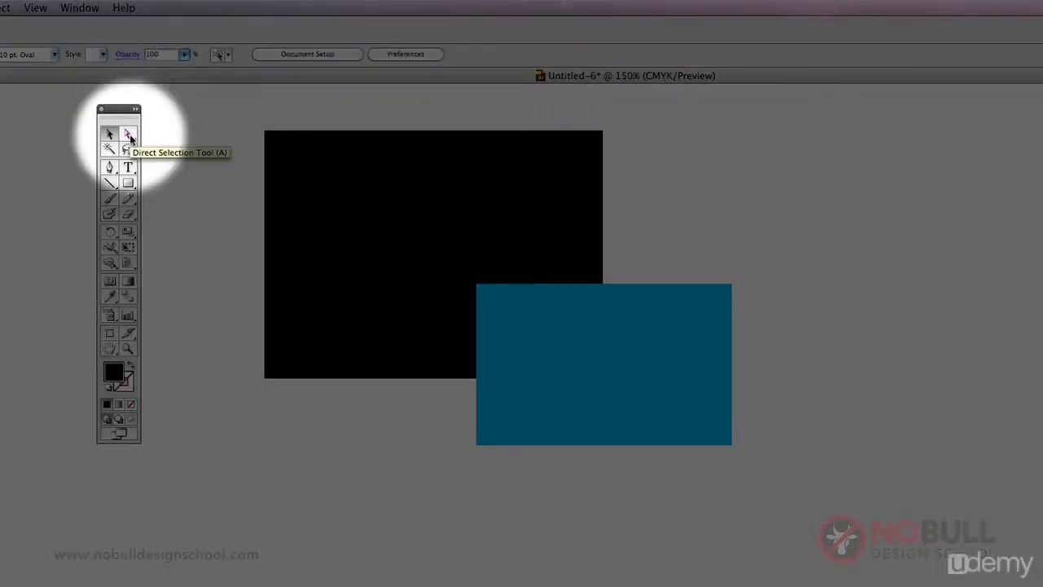
- Move only the blue rectangle within the group down and right, clear of the black one, using Direct Selection
left_click(130, 136)
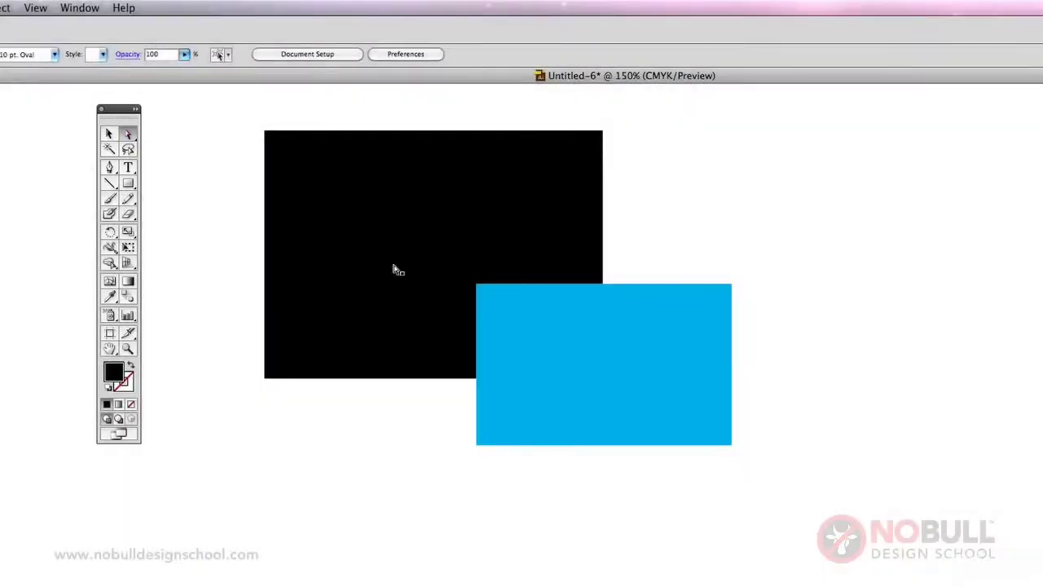
left_click(619, 330)
left_click_drag(640, 395, 803, 449)
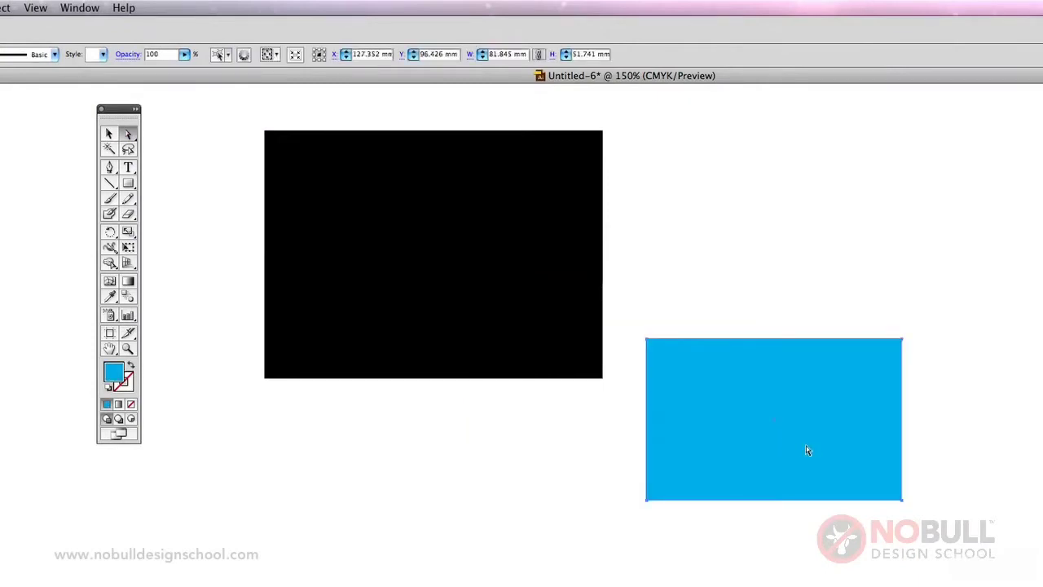
- Select the whole group with the Selection tool and move both separated rectangles together
left_click(109, 134)
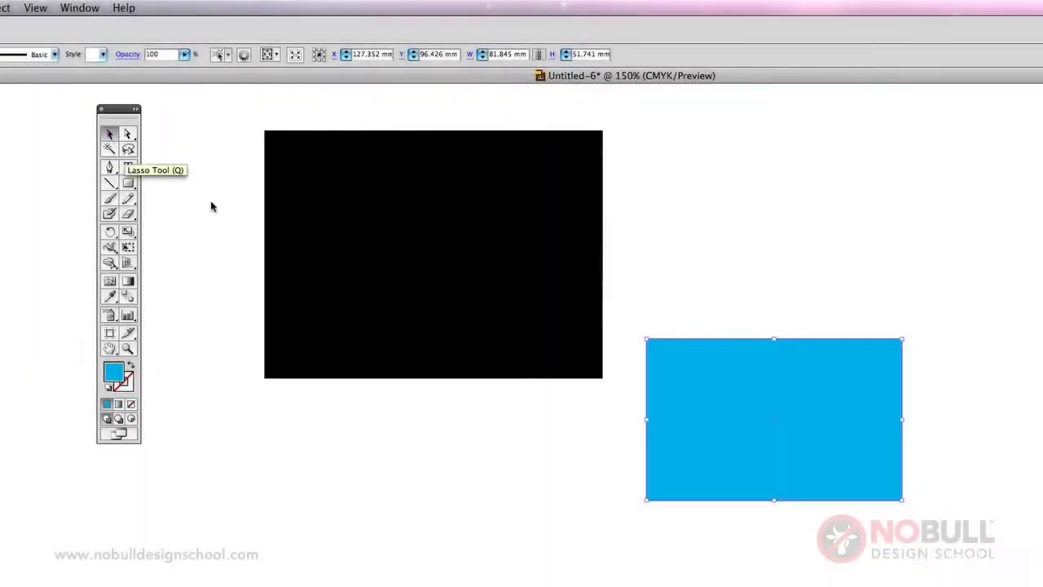
key("ctrl+a")
left_click_drag(509, 404, 441, 278)
left_click_drag(431, 238, 412, 198)
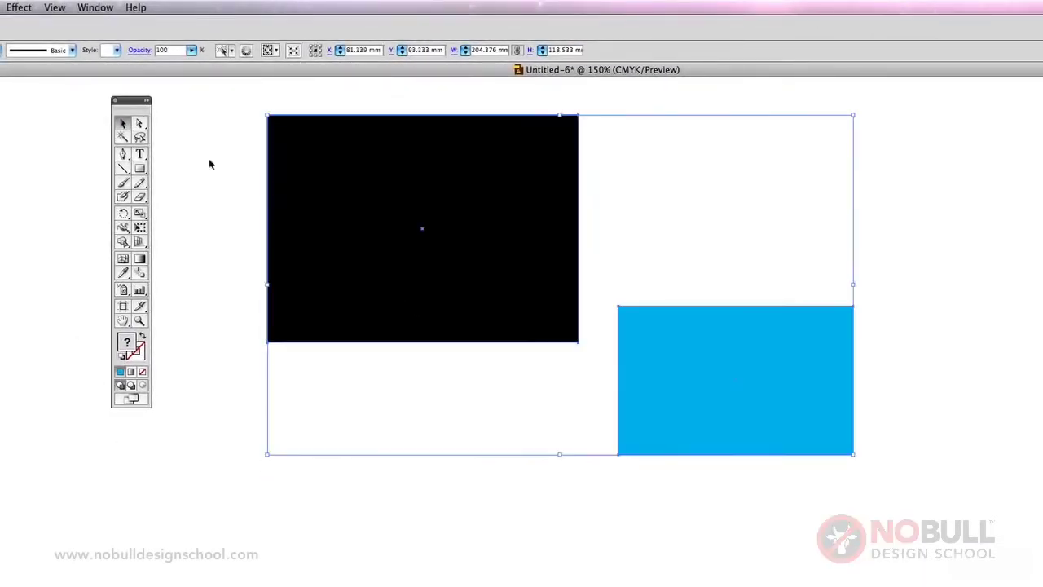
- Try pulling the blue rectangle's upper-right corner point up and outward with Direct Selection, and undo the change
left_click(139, 122)
left_click(902, 303)
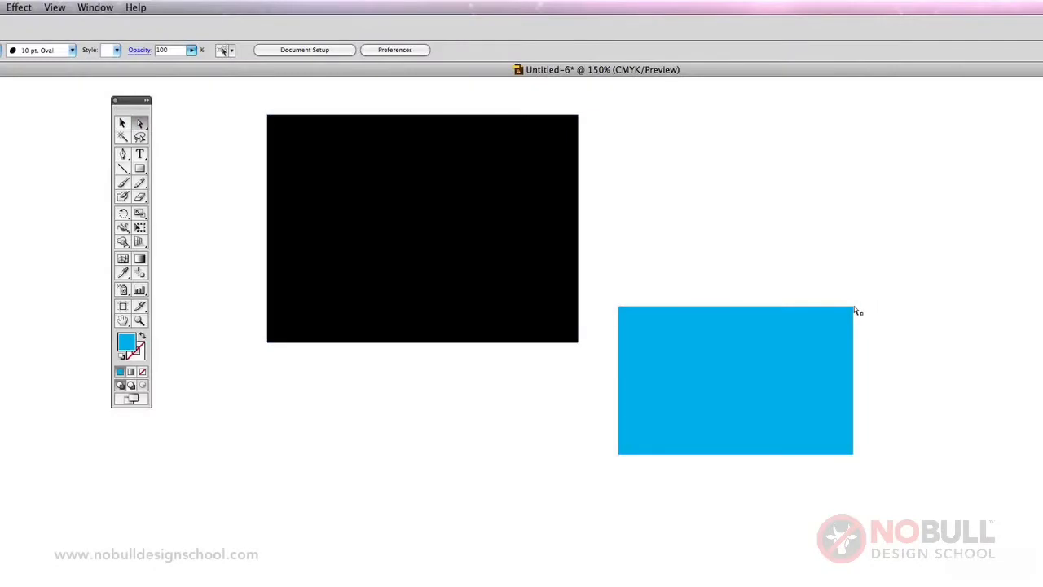
left_click_drag(853, 306, 946, 194)
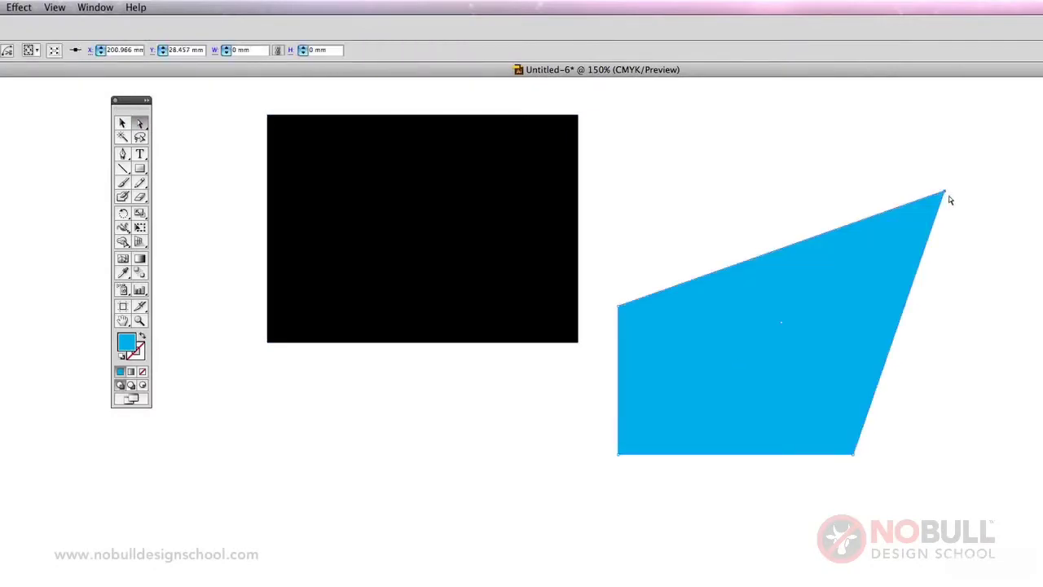
key("super+z")
key("super+z")
- Try pulling the blue rectangle's lower-left corner point downward, undo the change, and deselect
left_click(856, 457)
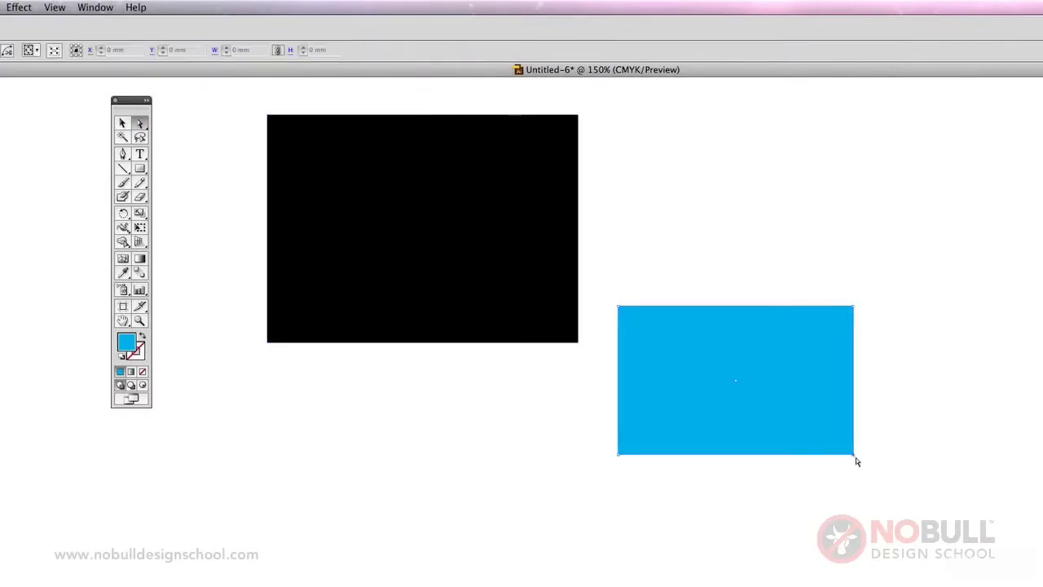
left_click(620, 457)
left_click_drag(619, 460, 606, 559)
key("super+z")
left_click(716, 532)
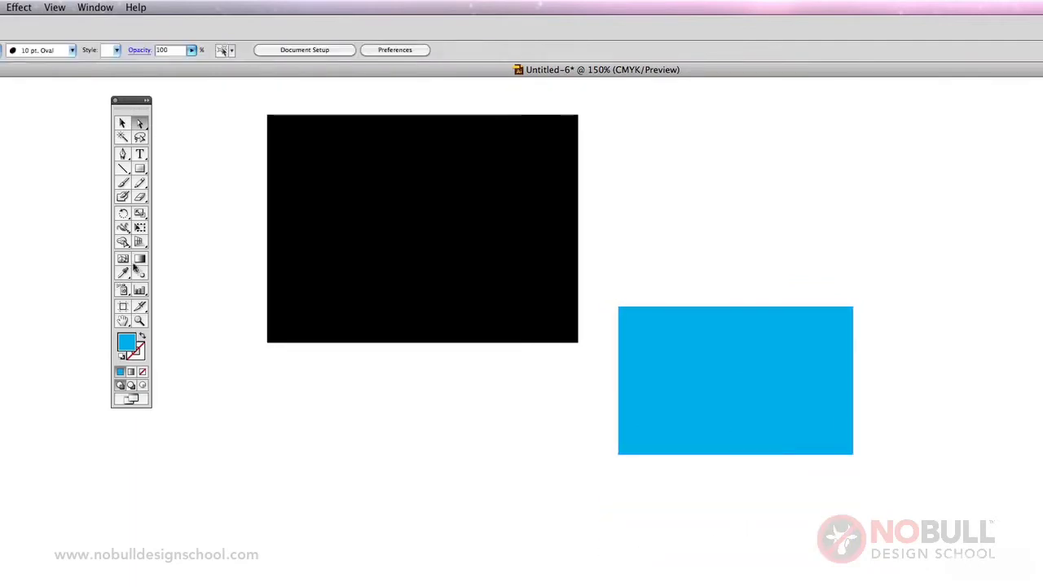
- Move the grouped rectangles down and right with the Selection tool and bring them back up and left
left_click(122, 123)
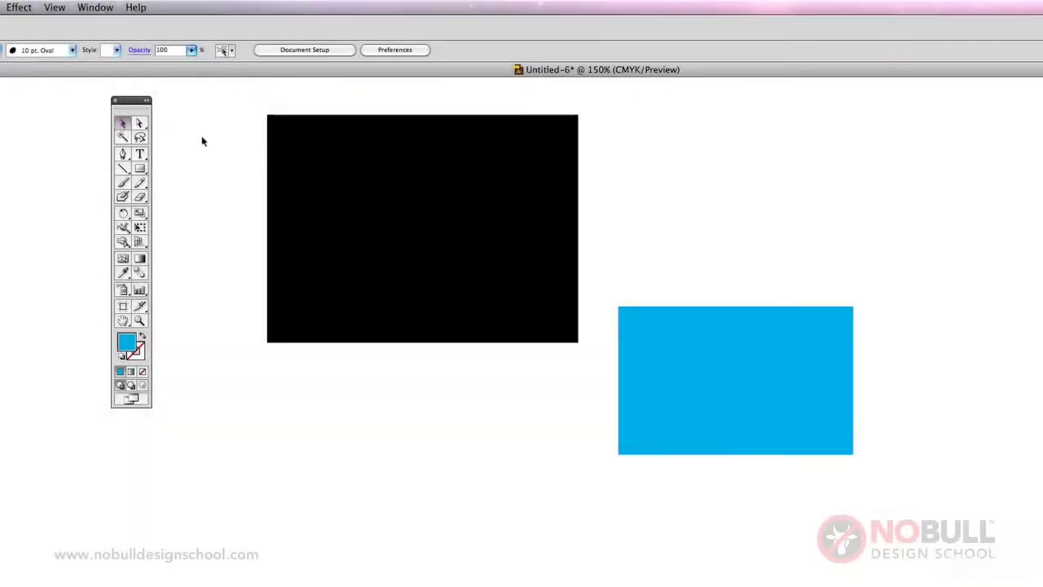
left_click(444, 176)
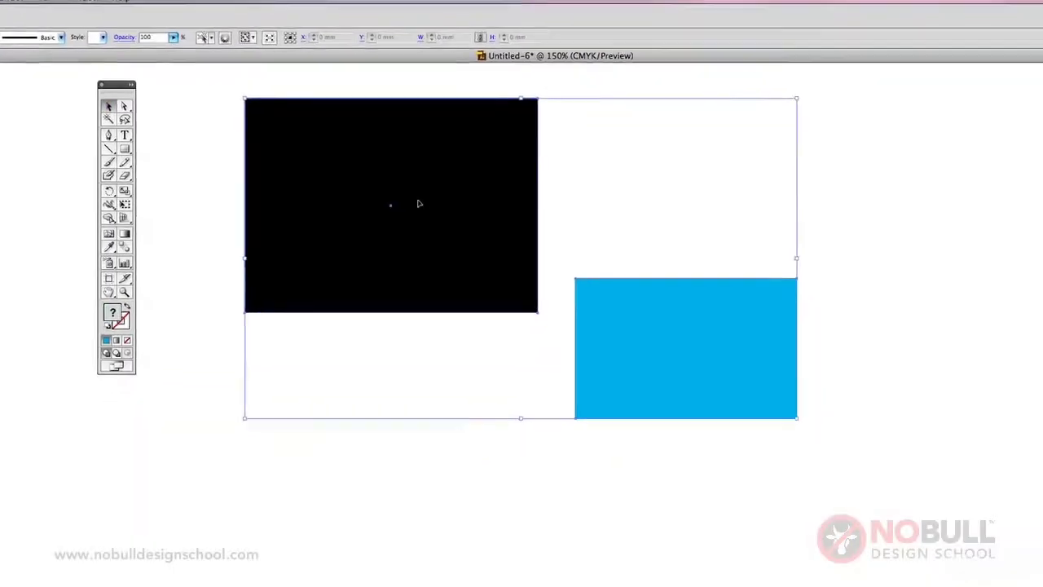
left_click_drag(444, 177, 737, 334)
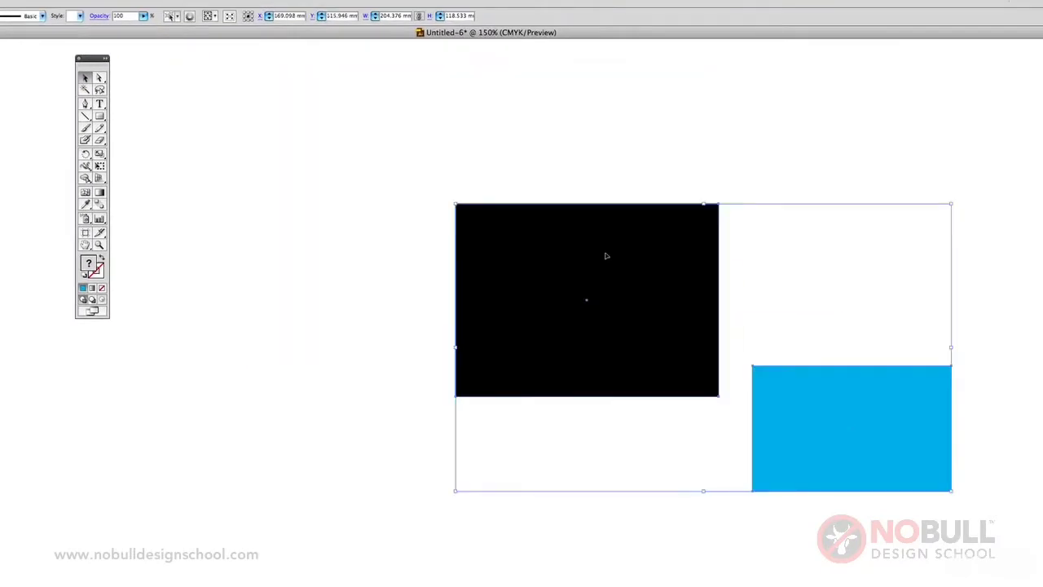
left_click_drag(605, 256, 349, 147)
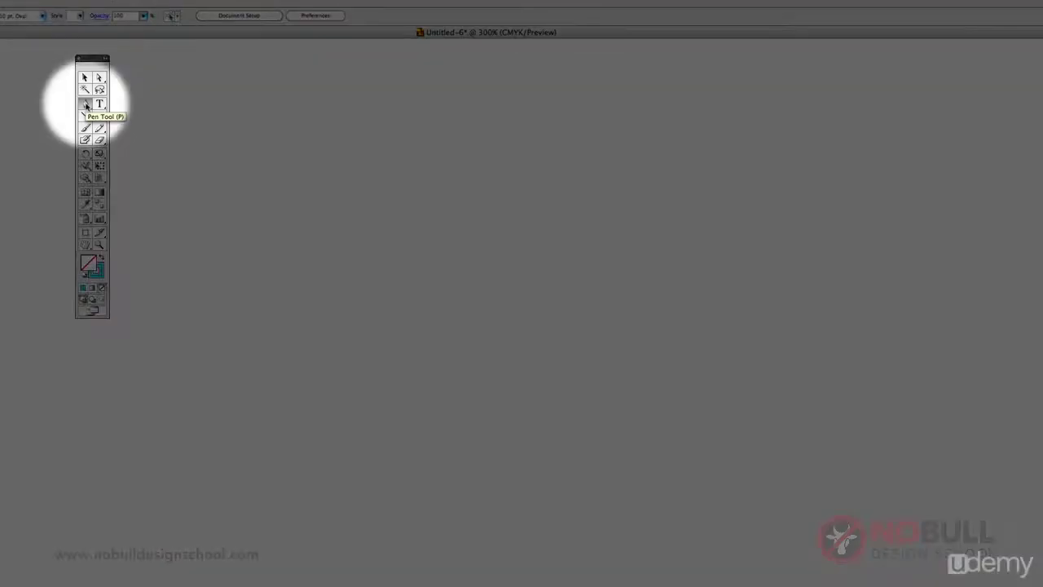
- Draw a closed, irregular seven-point shape of straight blue segments with the Pen tool and delete it
left_click(86, 106)
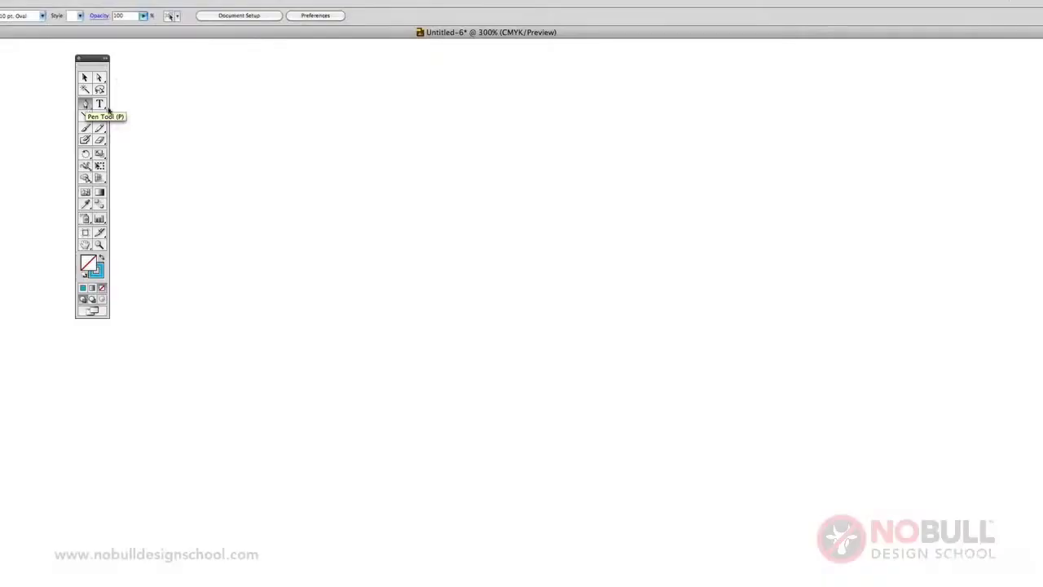
left_click(415, 144)
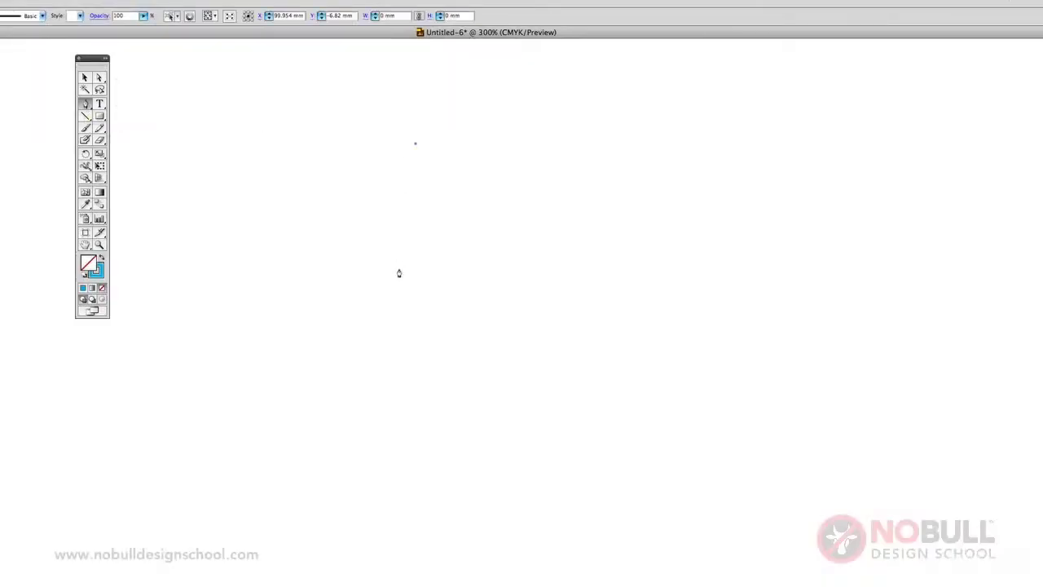
left_click(388, 317)
left_click(595, 352)
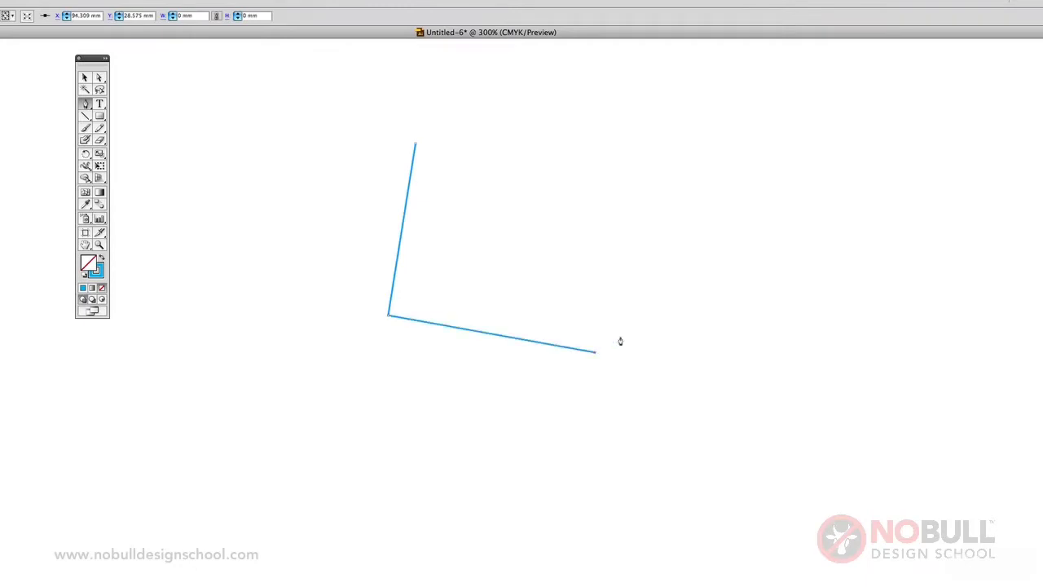
left_click(694, 222)
left_click(637, 124)
left_click(573, 247)
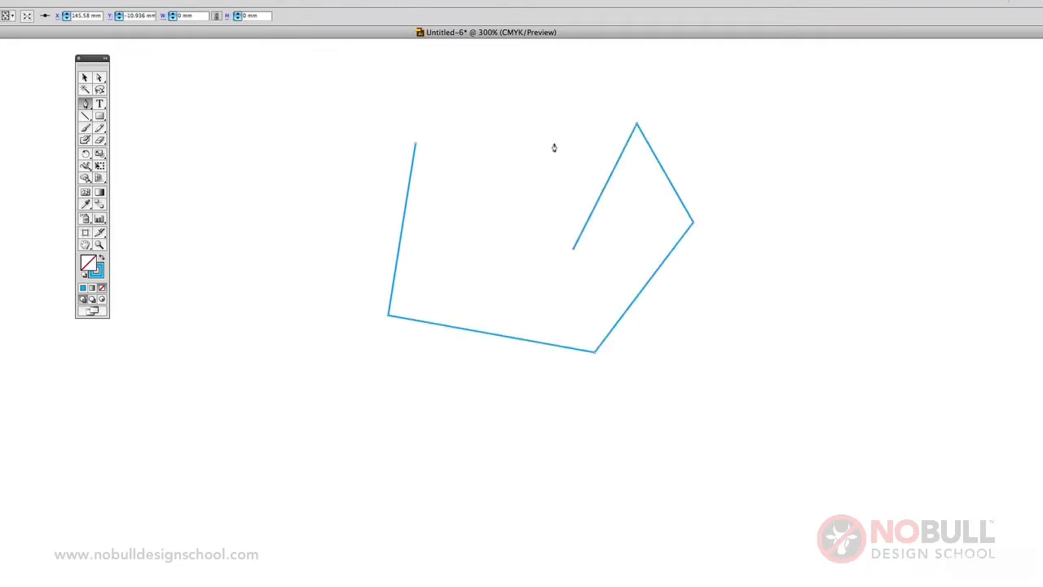
left_click(550, 114)
left_click(416, 146)
left_click(85, 77)
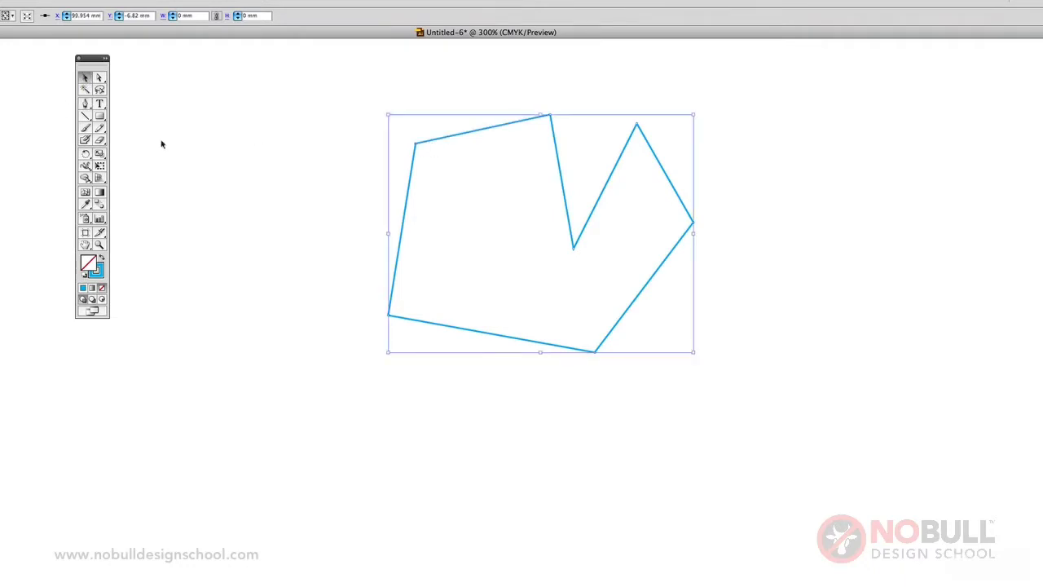
key("Delete")
- Draw an open nine-point path of straight horizontal, vertical and 45-degree segments with the Pen tool, and delete it
left_click(85, 104)
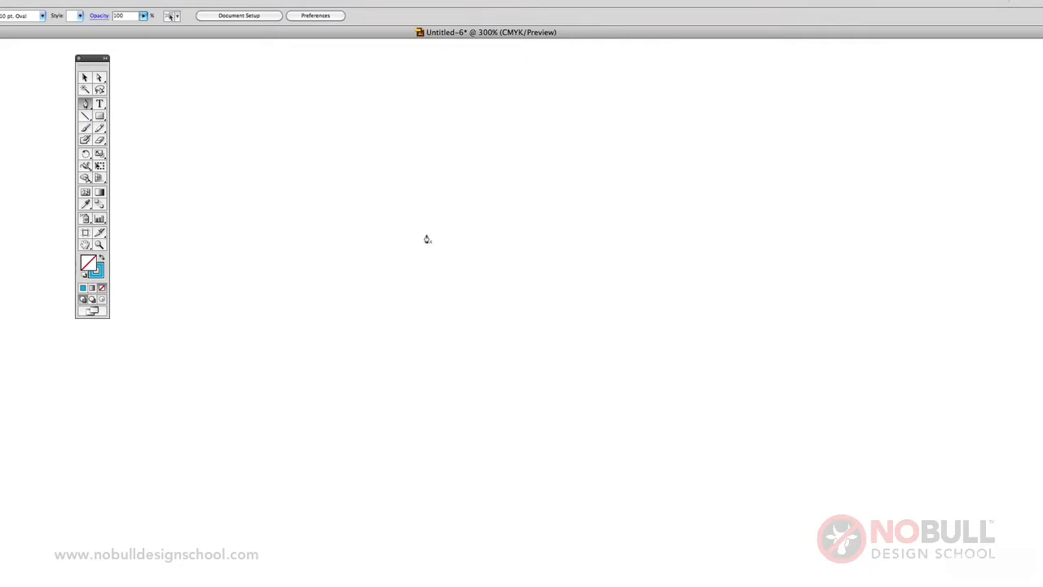
left_click(393, 125)
left_click(392, 334)
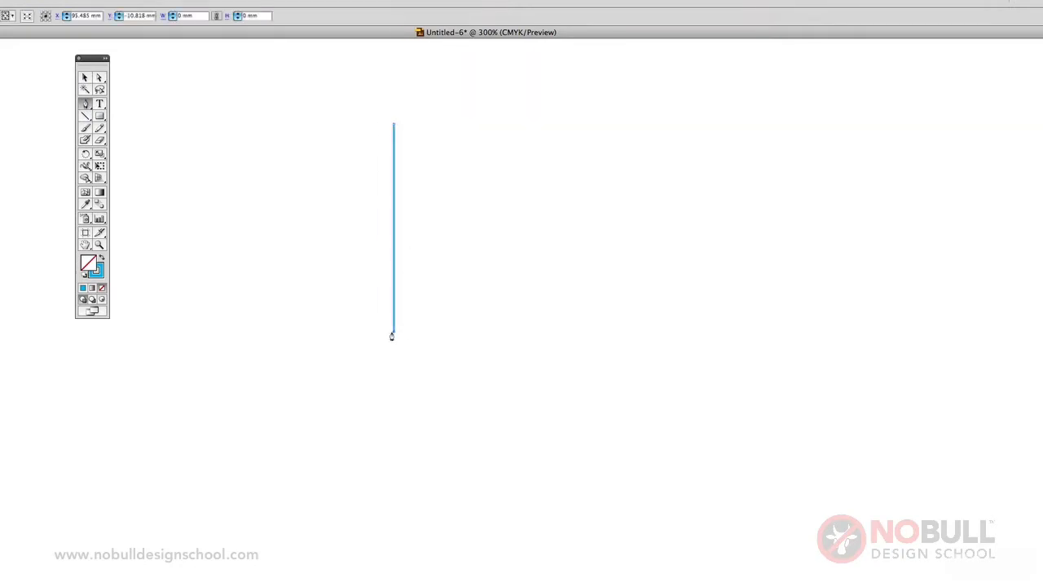
left_click(613, 333)
left_click(607, 120)
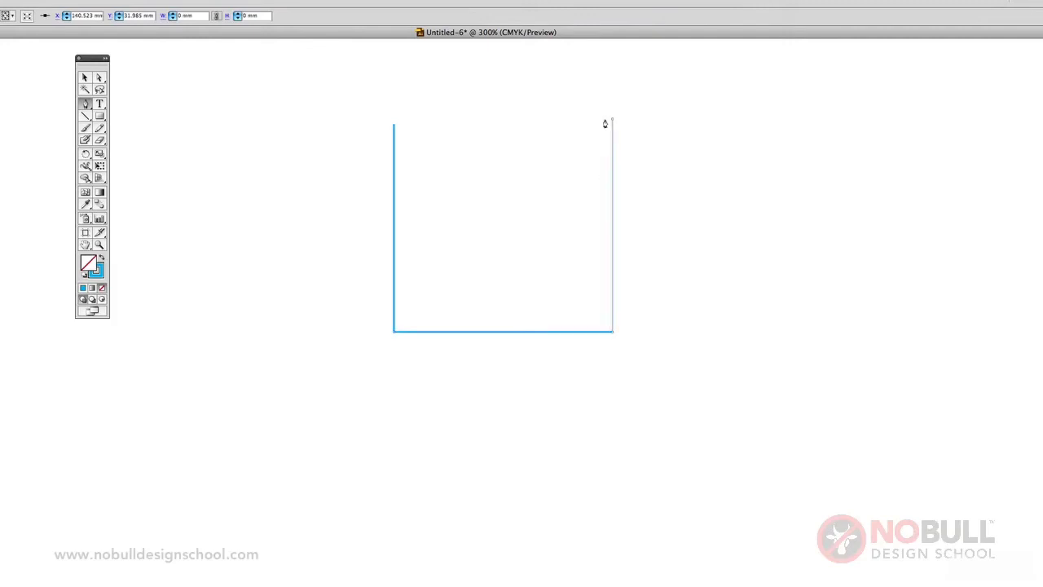
left_click(818, 121)
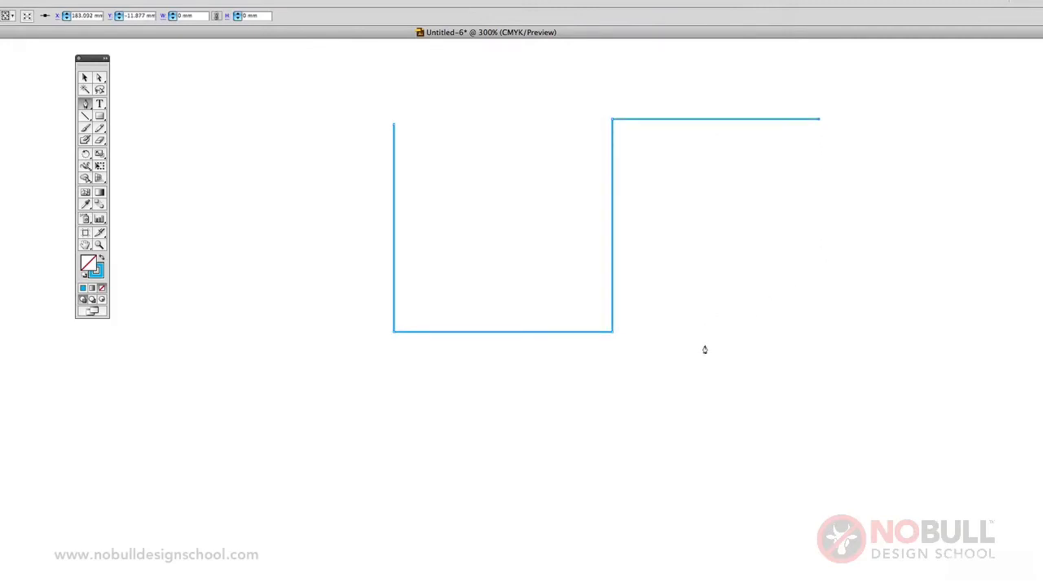
left_click(639, 297)
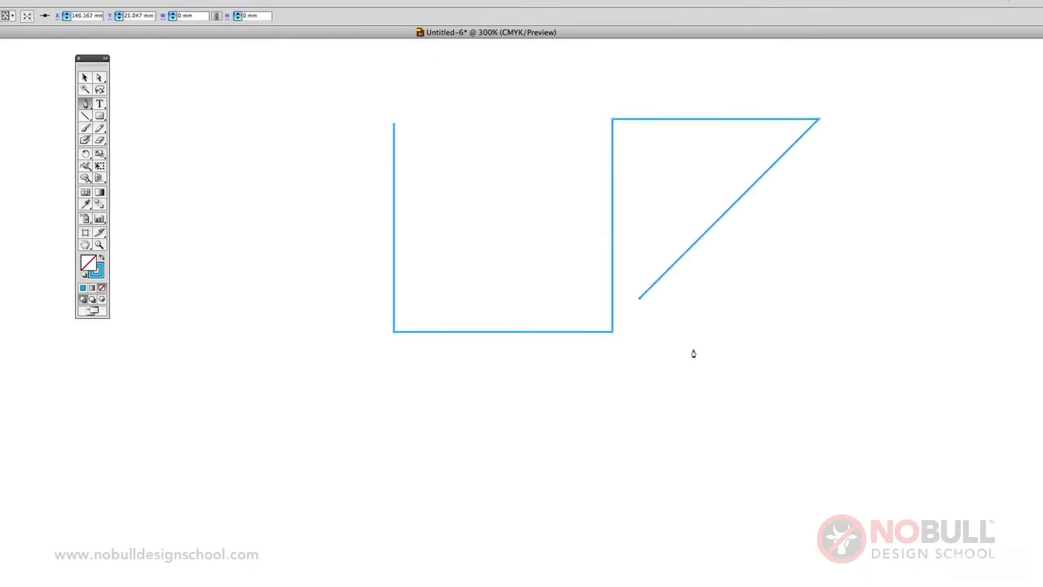
left_click(829, 487)
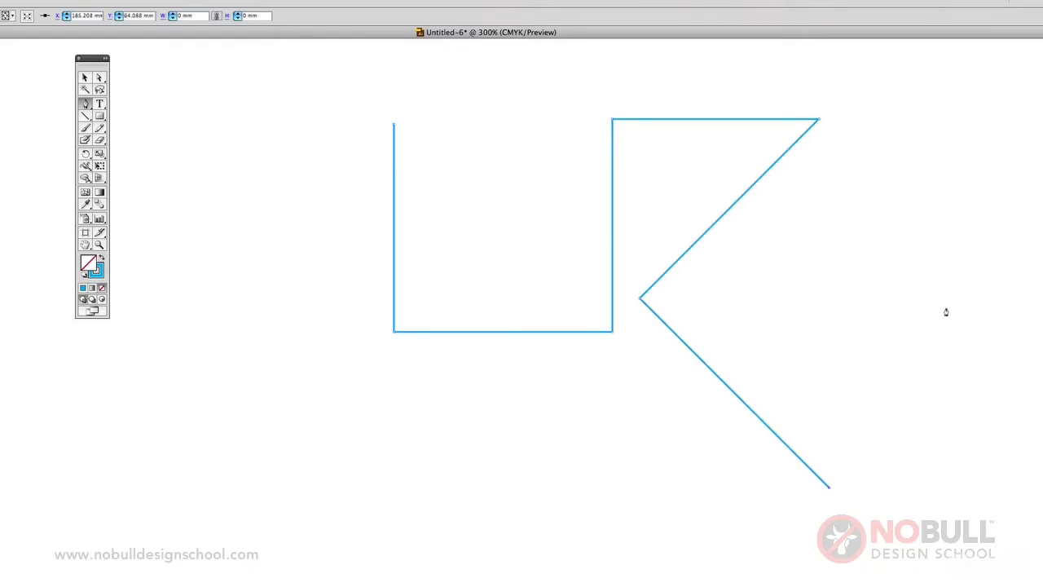
left_click(1010, 303)
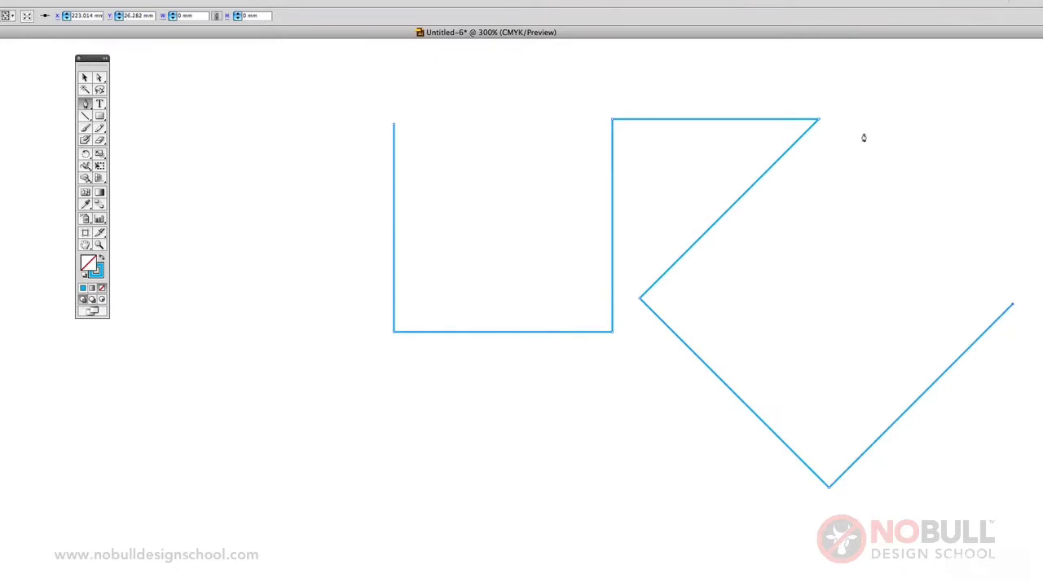
left_click(872, 163)
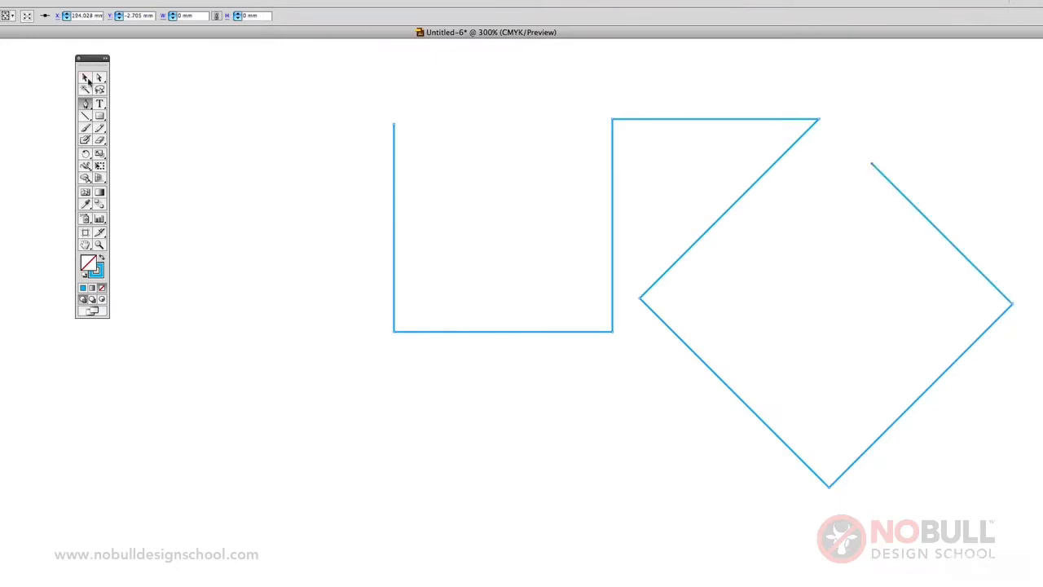
left_click(85, 78)
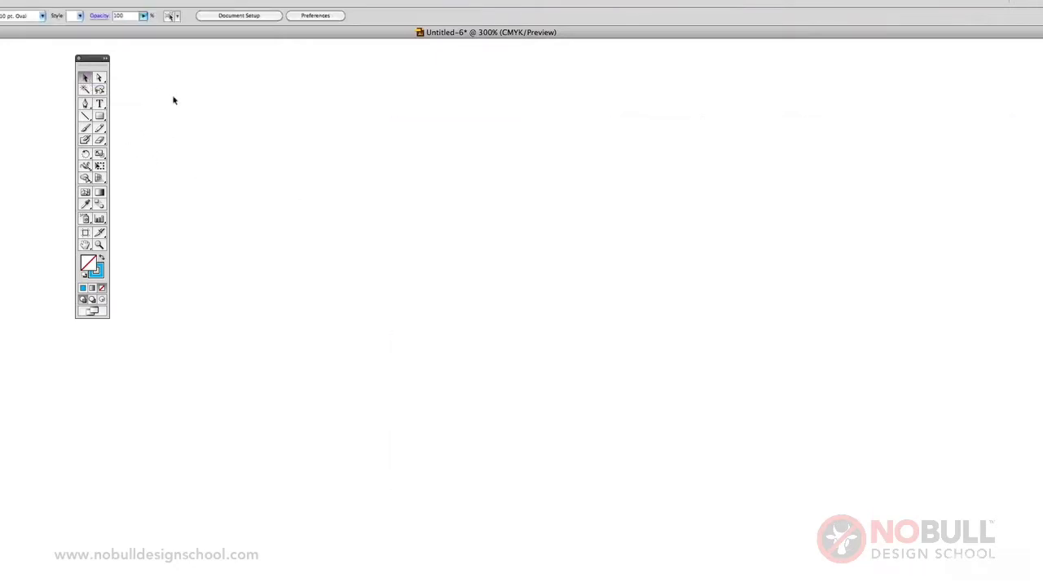
- Draw a closed, curved five-point shape with the Pen tool, pulling out direction handles at every point except the pointed start at the upper left
left_click(86, 103)
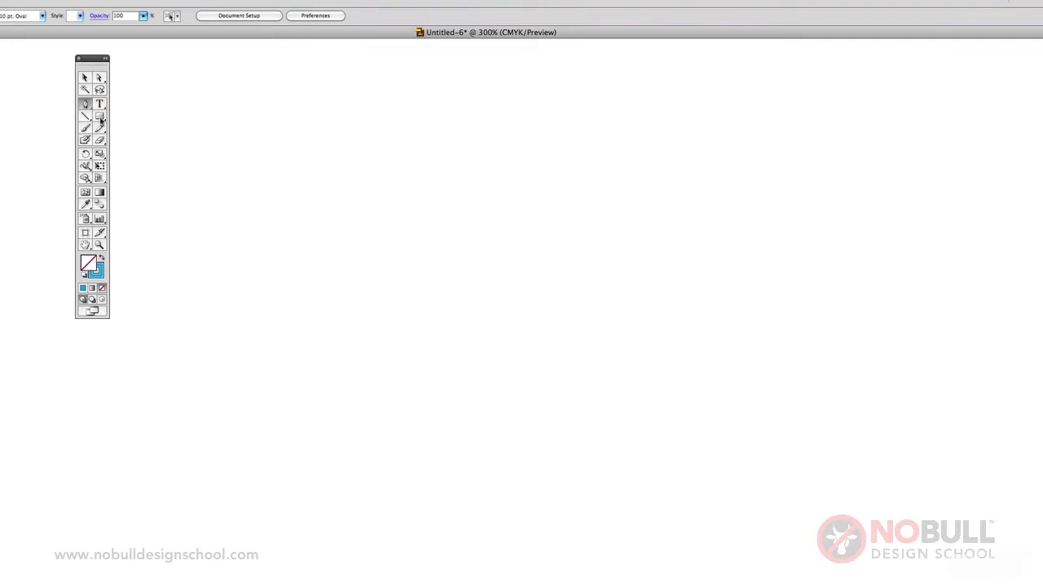
left_click(333, 132)
left_click(530, 323)
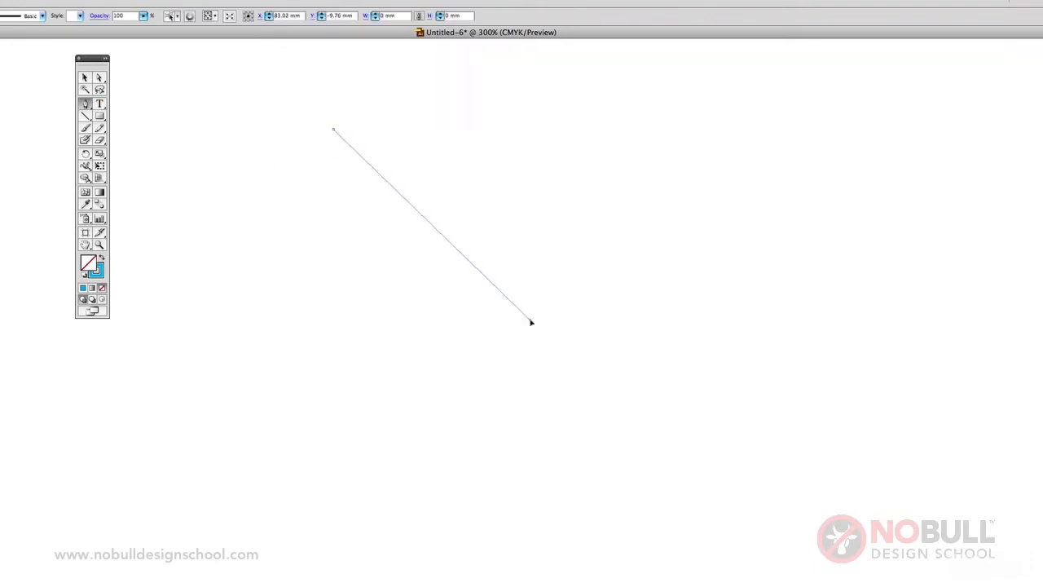
left_click_drag(530, 323, 513, 451)
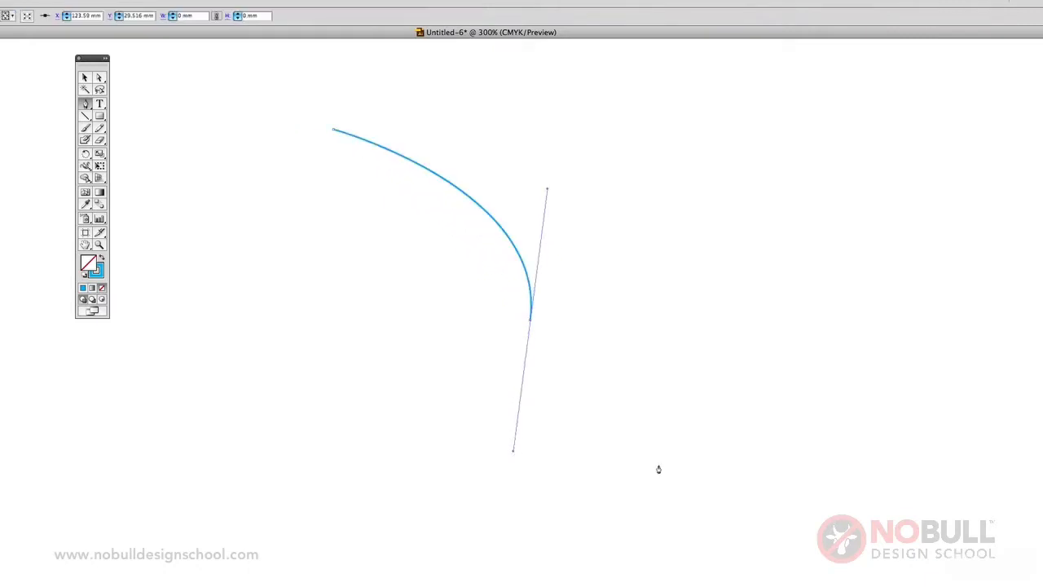
left_click_drag(705, 452, 757, 424)
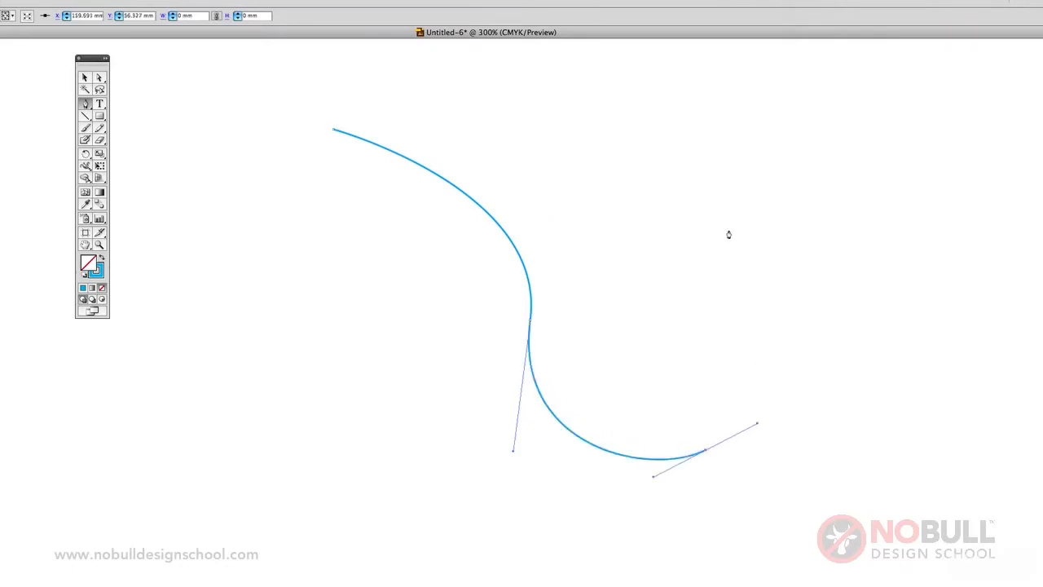
left_click_drag(728, 235, 669, 172)
left_click_drag(555, 121, 421, 116)
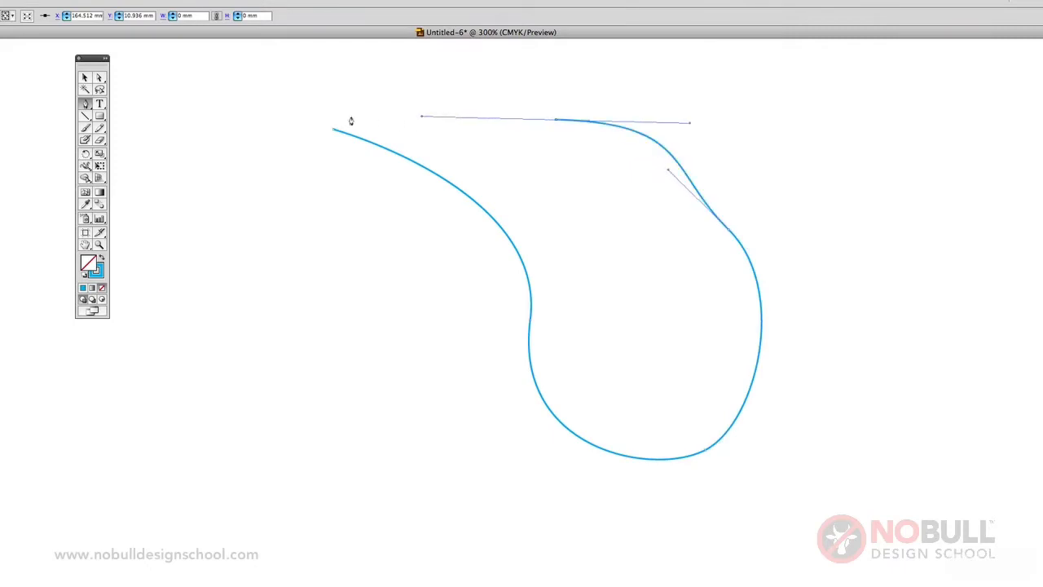
left_click(334, 132)
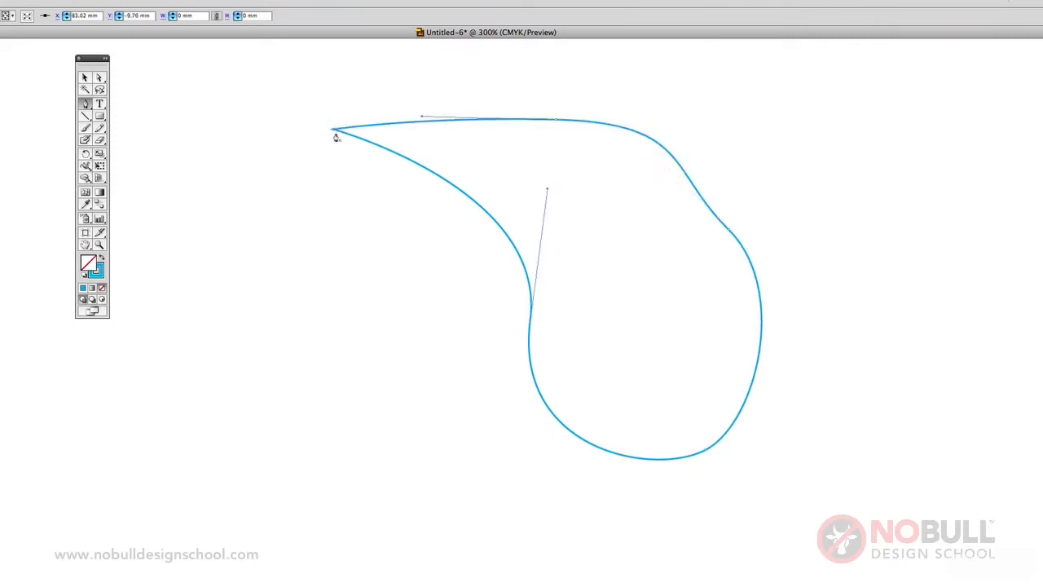
- Add anchor points on the curved shape's upper edge and on its left-hand curve, and remove the one on the left-hand curve
left_click(99, 77)
left_click(555, 145)
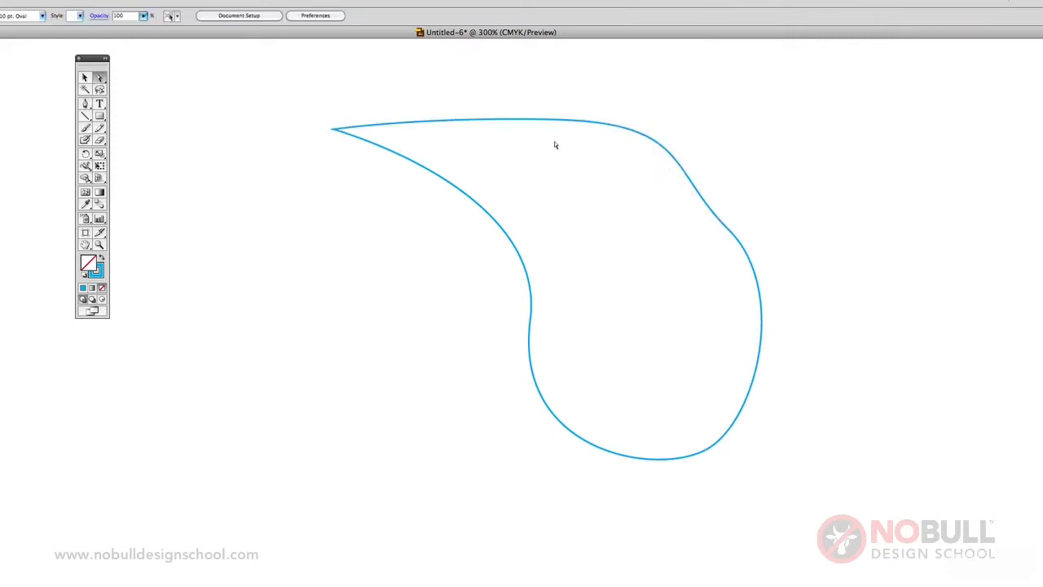
left_click(591, 122)
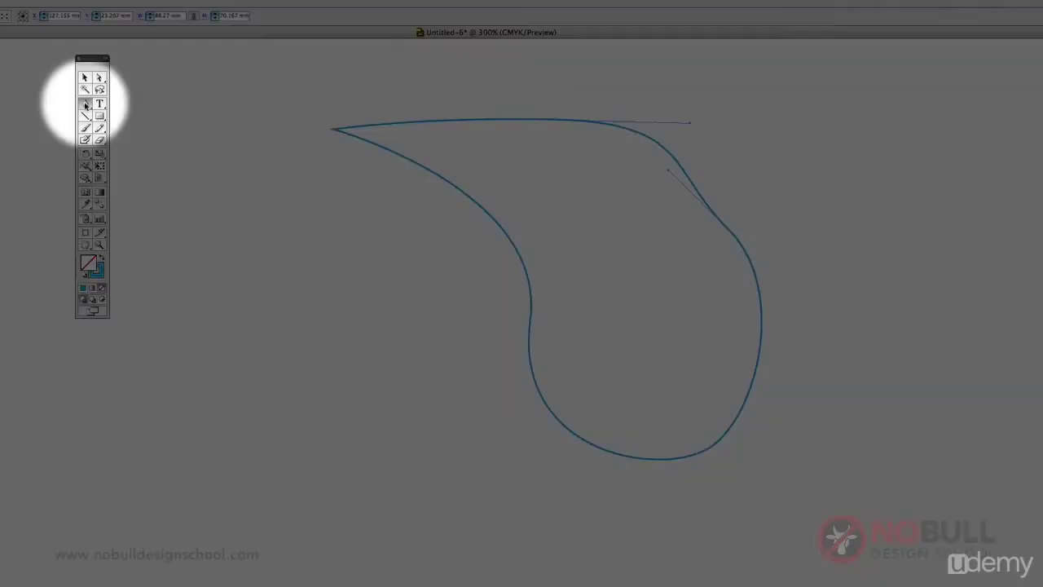
left_click(85, 103)
left_click_drag(85, 104, 153, 119)
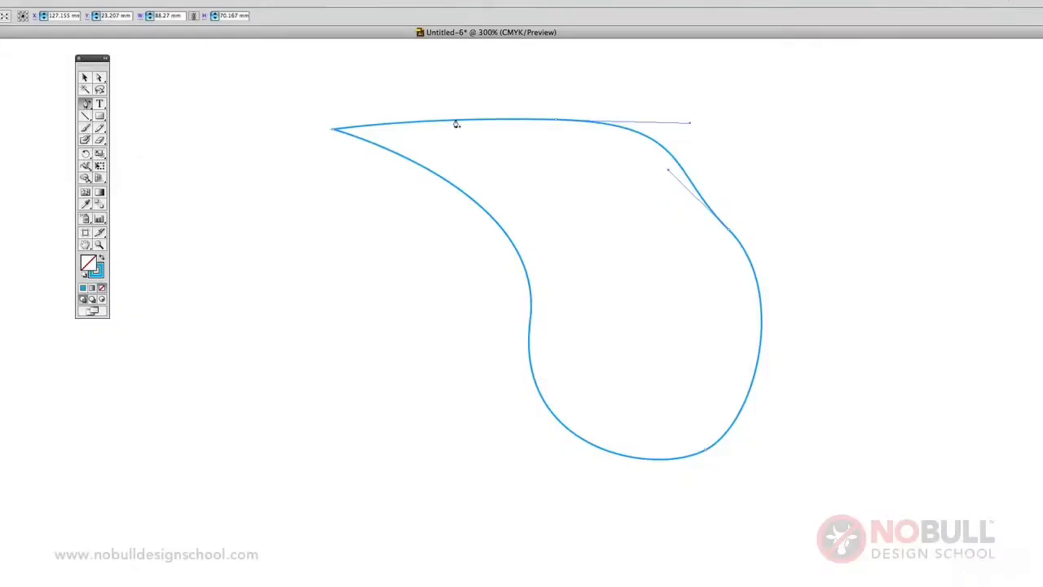
left_click(456, 121)
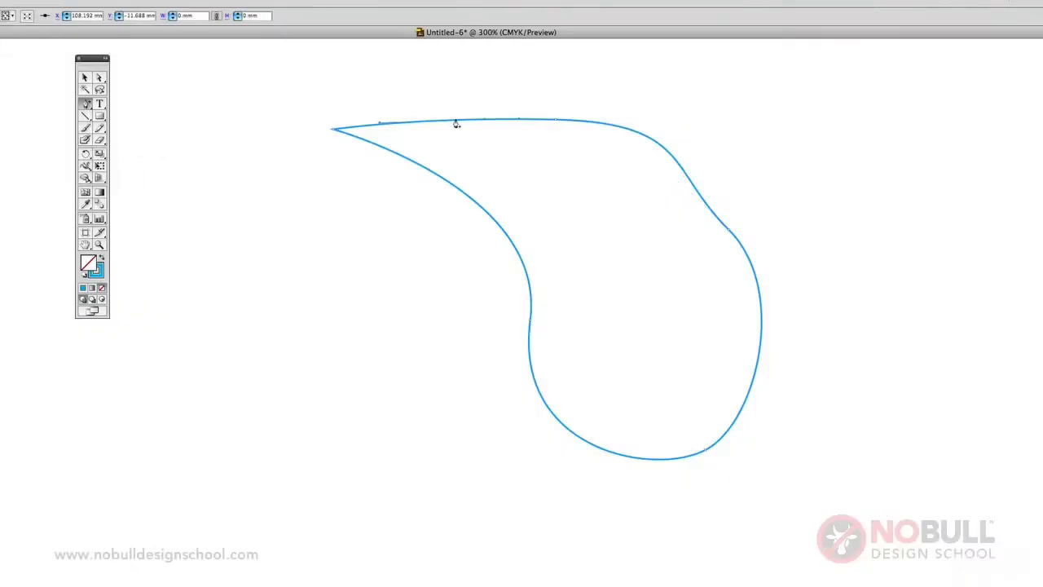
left_click(464, 198)
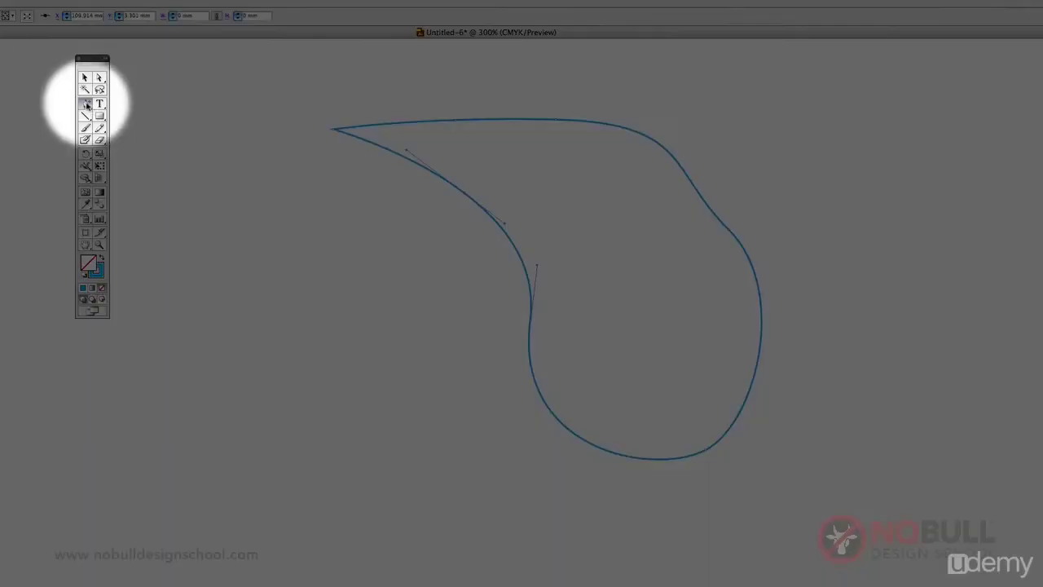
left_click_drag(86, 104, 154, 133)
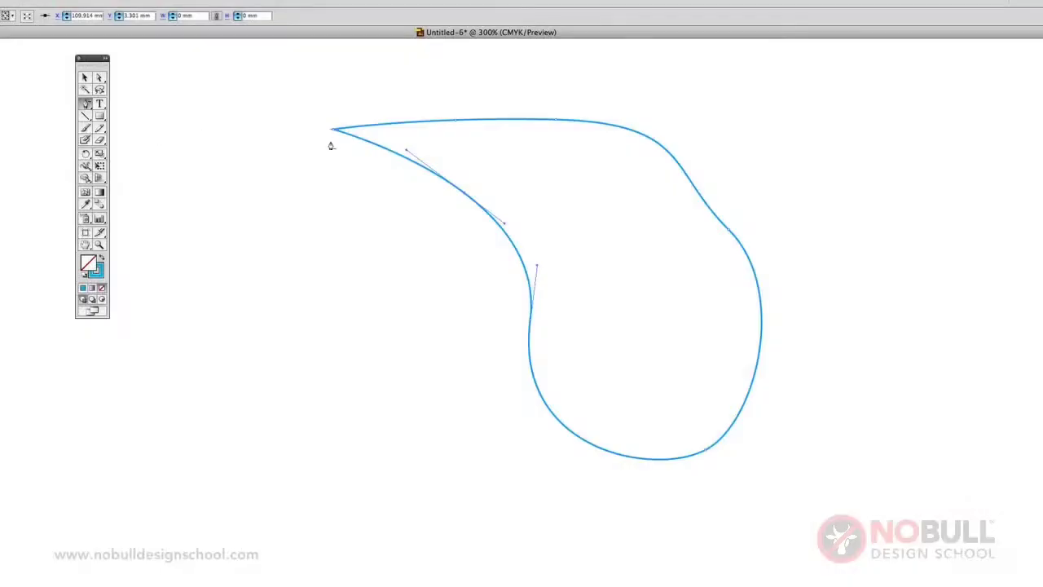
left_click(464, 198)
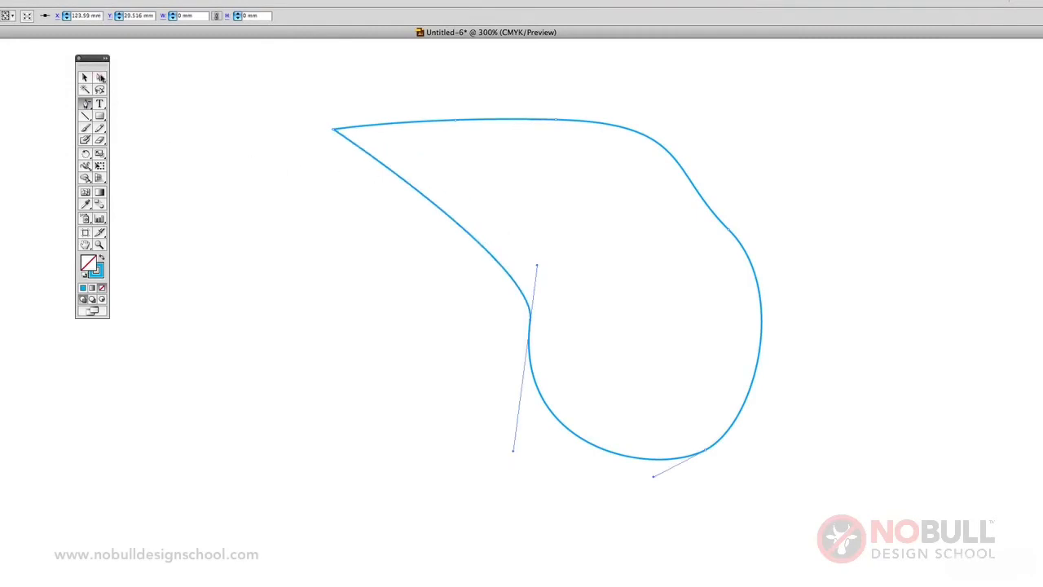
- Reshape the curve at the shape's inner left anchor point with Direct Selection by pulling its upper handle up and to the right
left_click(99, 77)
left_click(487, 336)
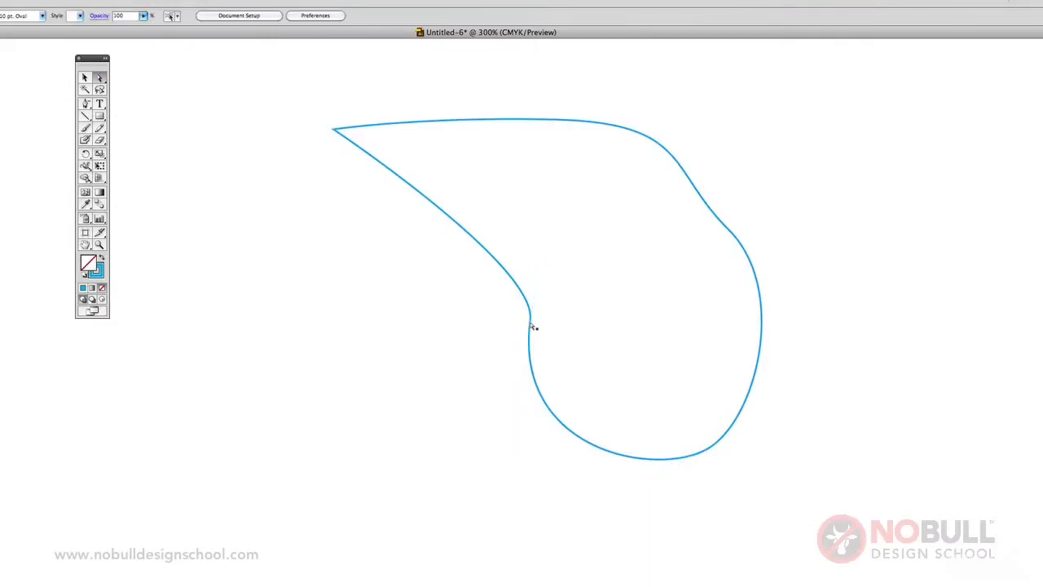
left_click(533, 328)
left_click(535, 323)
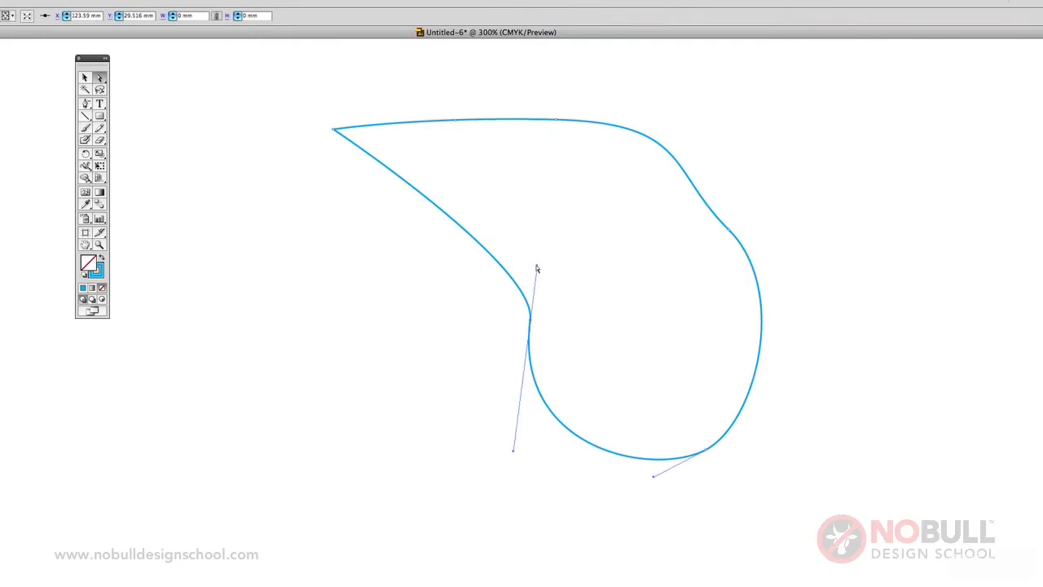
left_click_drag(537, 268, 655, 221)
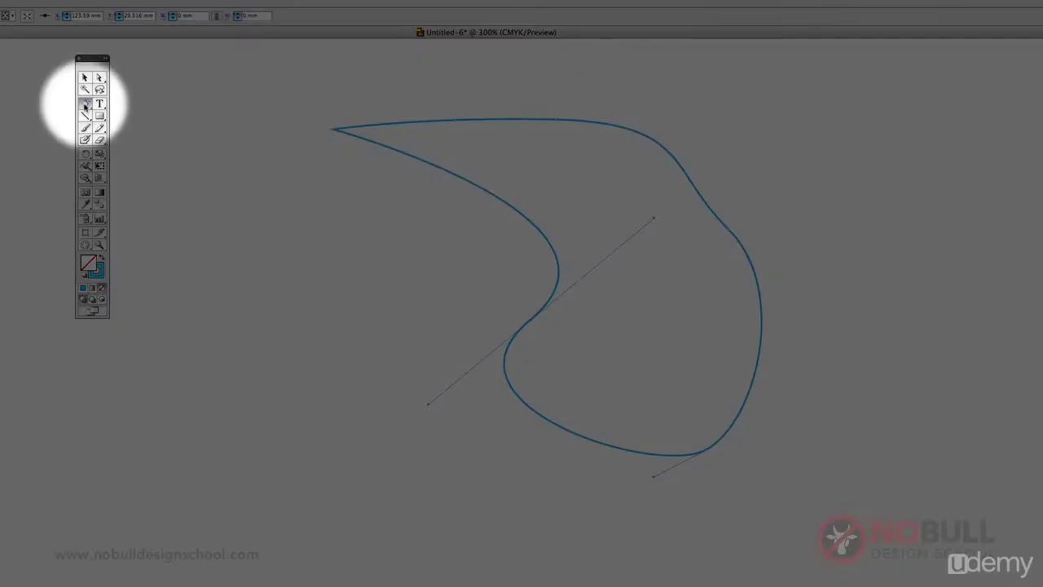
- Raise that anchor point's upper handle independently with the Convert Anchor Point tool, and convert the point to a corner
left_click_drag(86, 104, 168, 144)
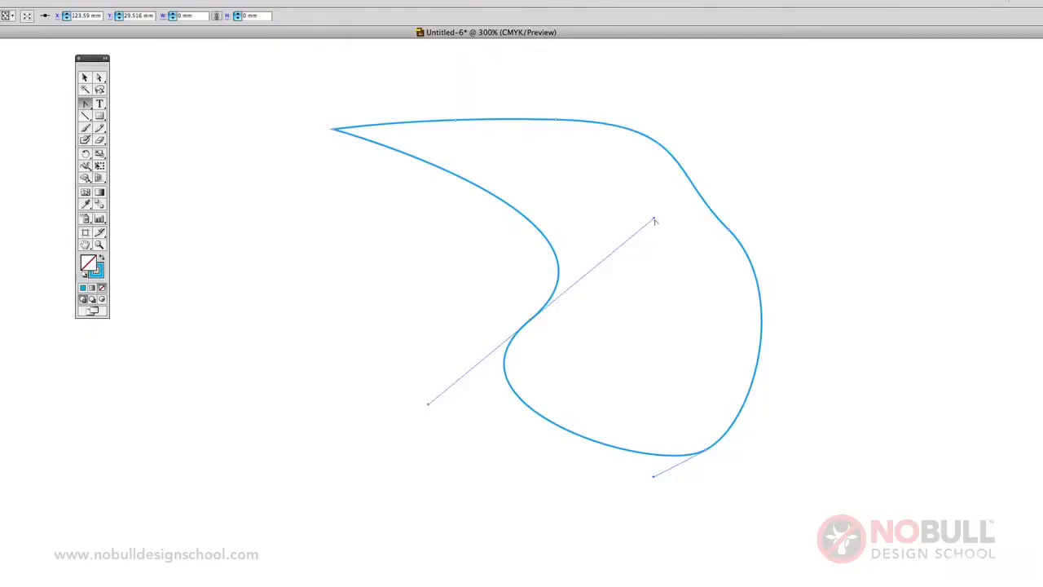
left_click_drag(655, 220, 643, 186)
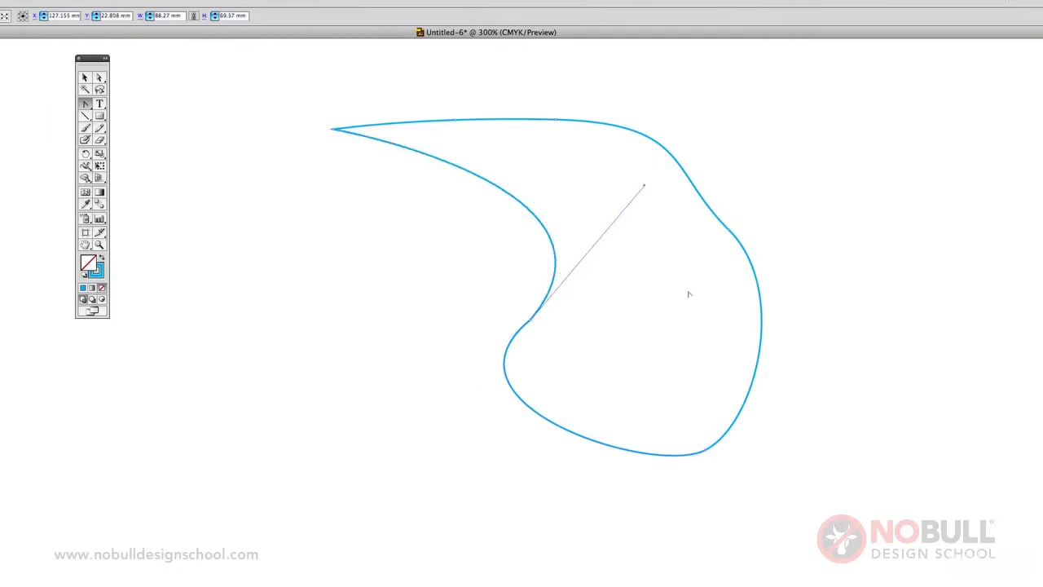
left_click(530, 322)
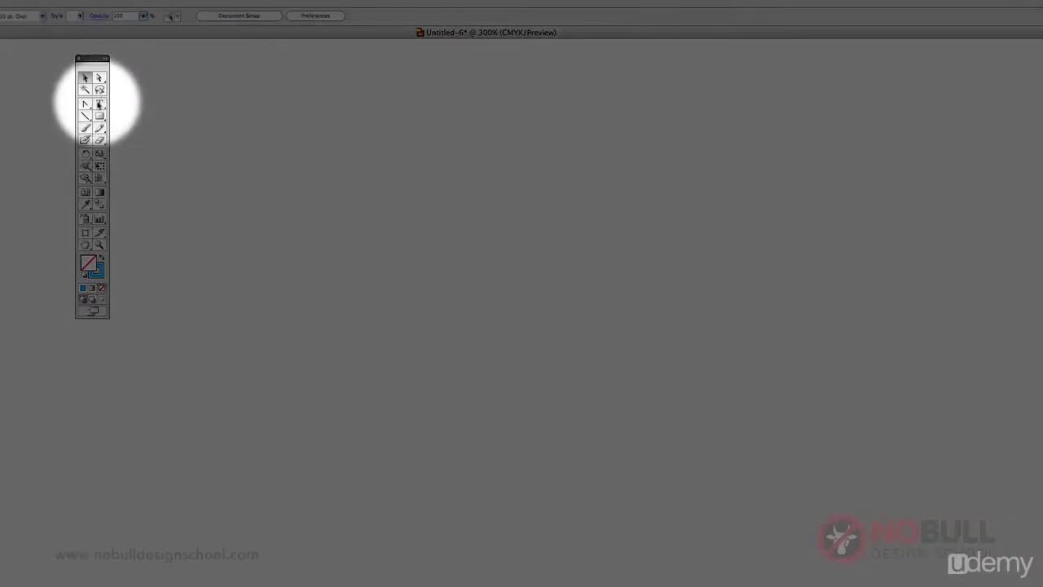
- Add the point text "this is some text" on the empty canvas with the Type tool
left_click(99, 103)
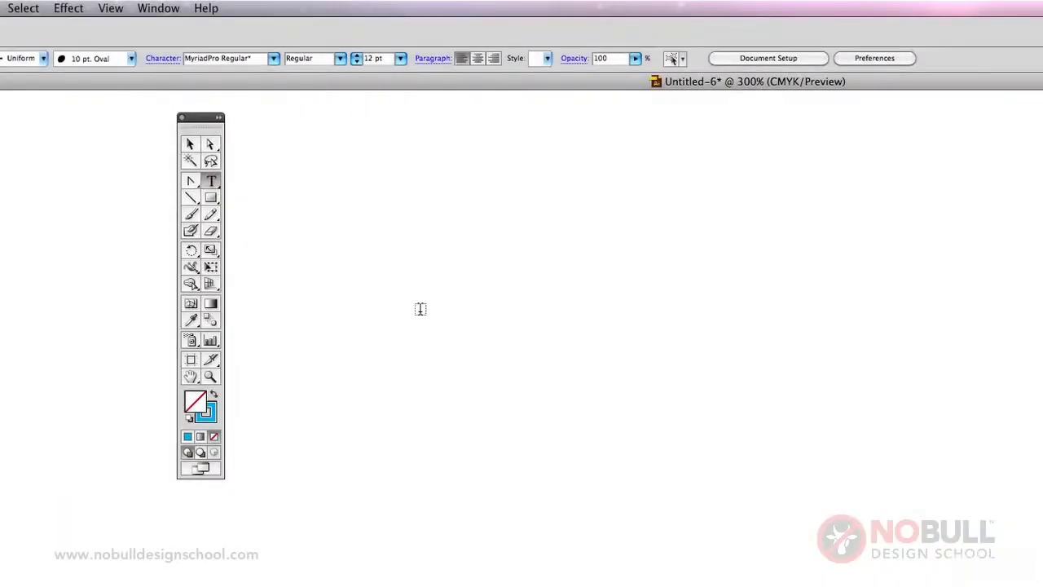
left_click(421, 309)
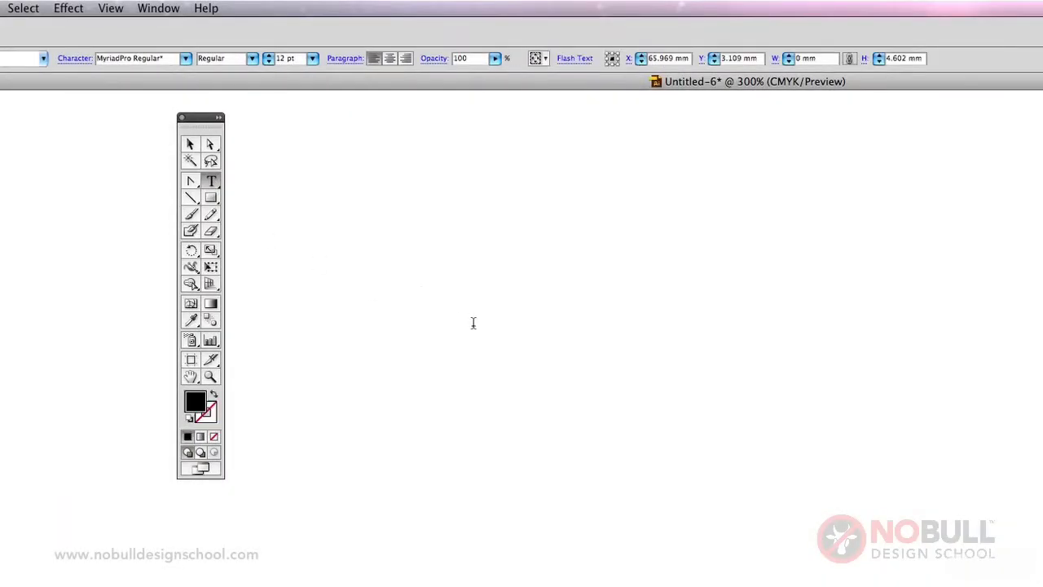
type("thi")
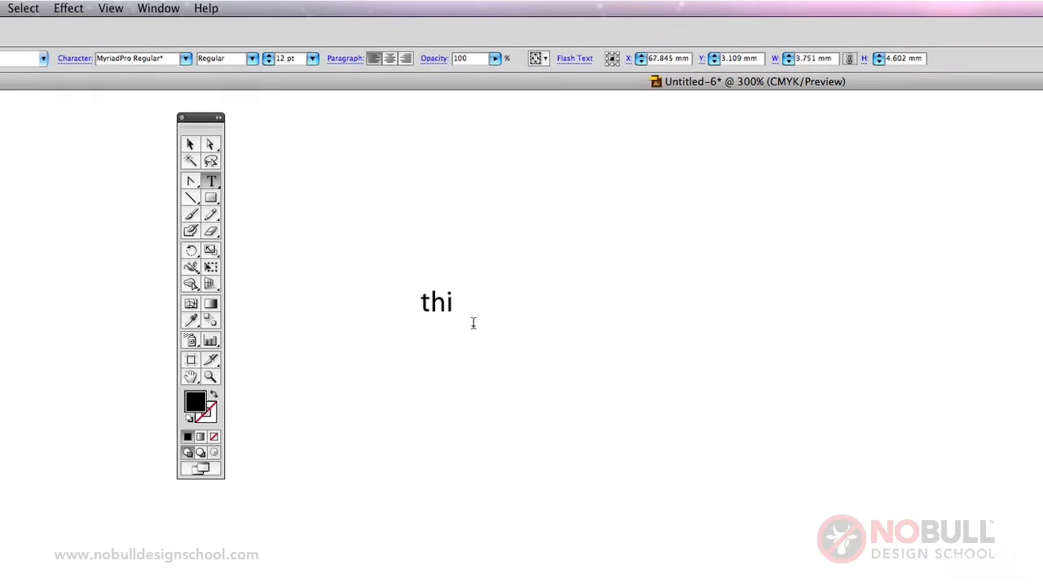
type("s is some text")
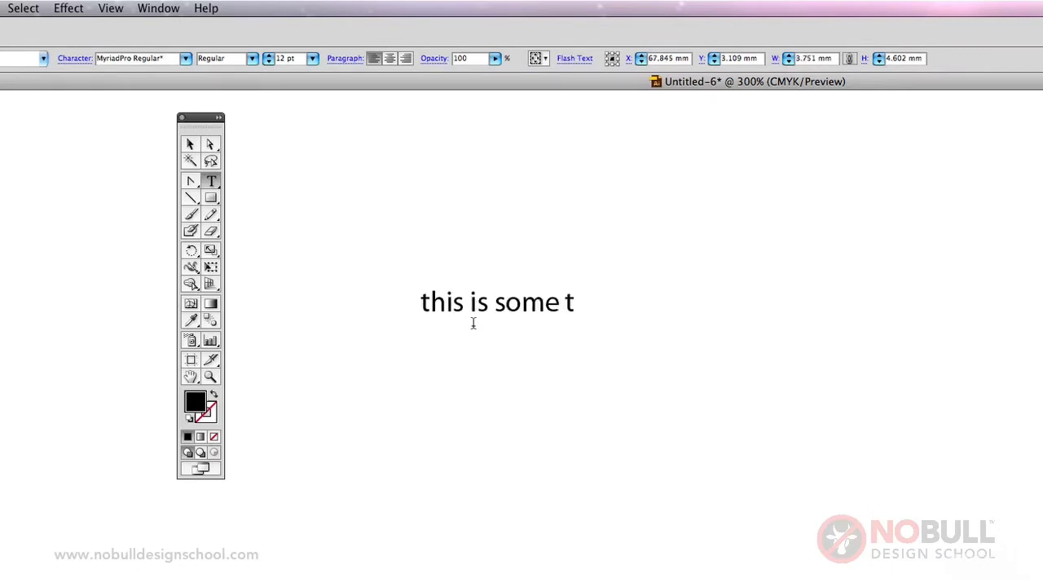
- Change the font of the whole line "this is some text" to Helvetica Neue
left_click_drag(423, 299, 639, 308)
left_click(423, 302)
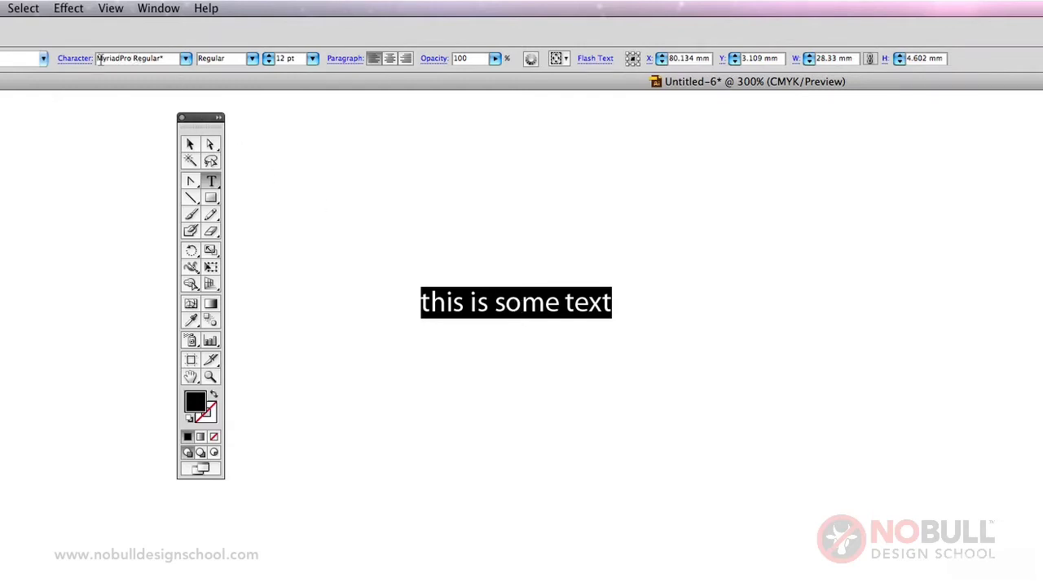
left_click(185, 59)
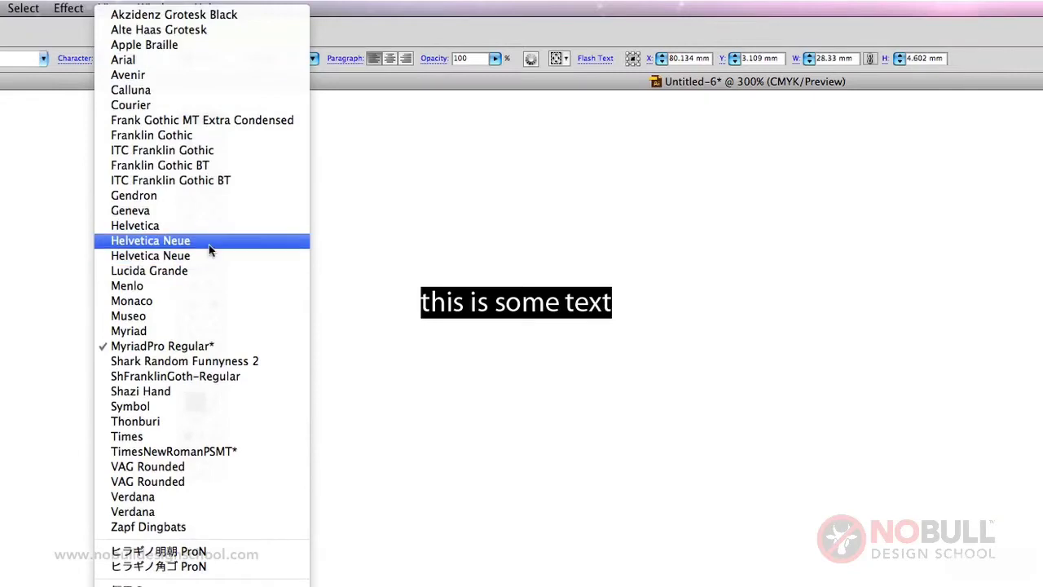
left_click(209, 241)
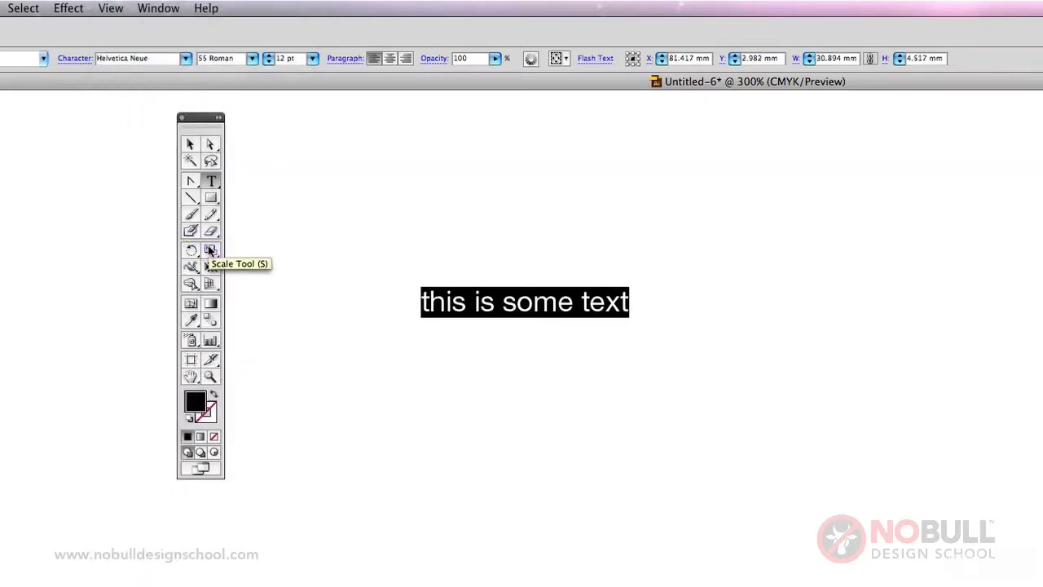
- Display the Character formatting settings and place them on the canvas just beside the selected text
left_click(40, 7)
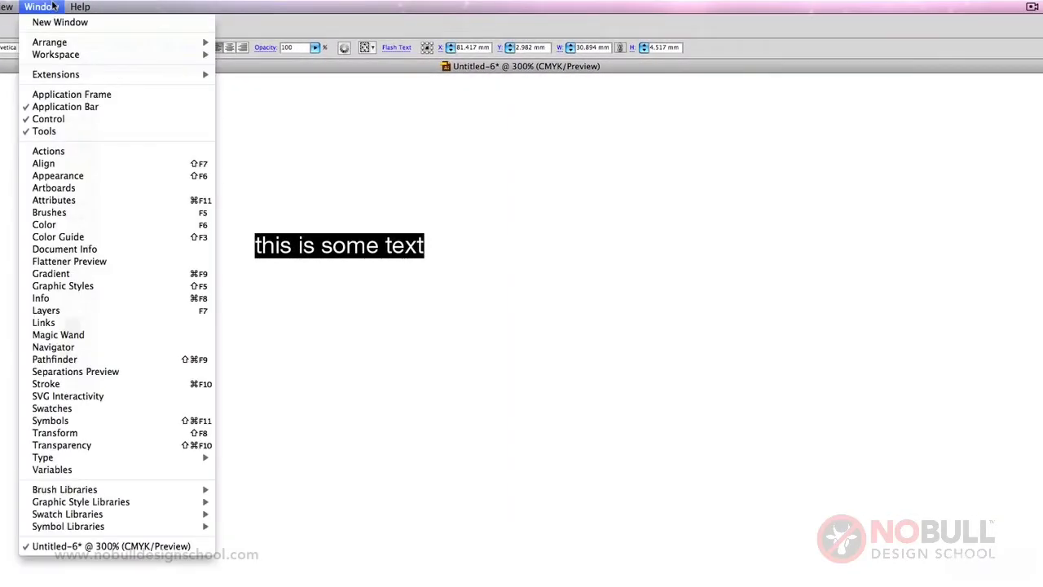
left_click(54, 8)
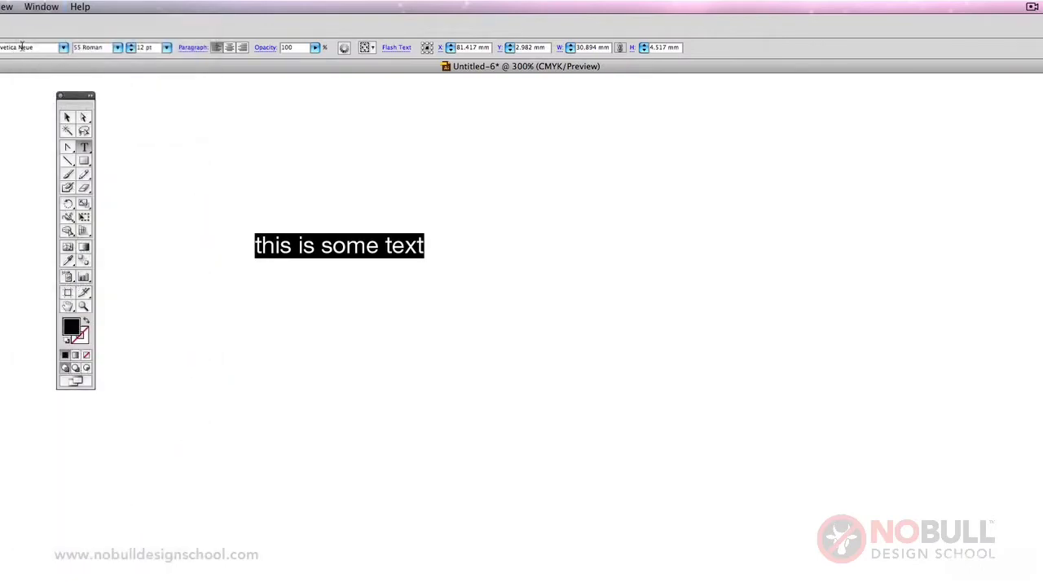
left_click(54, 7)
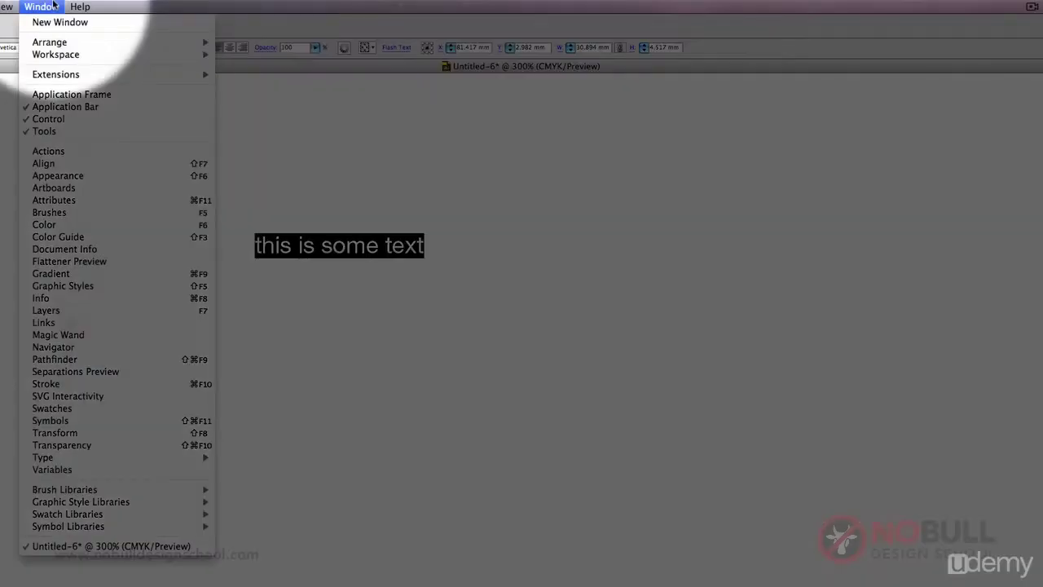
mouse_move(122, 457)
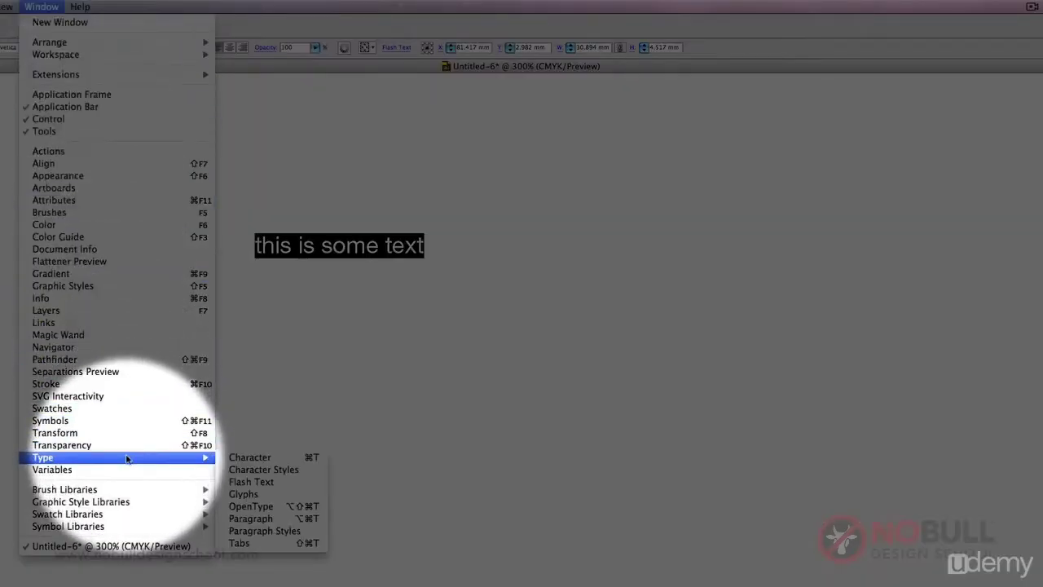
left_click(264, 458)
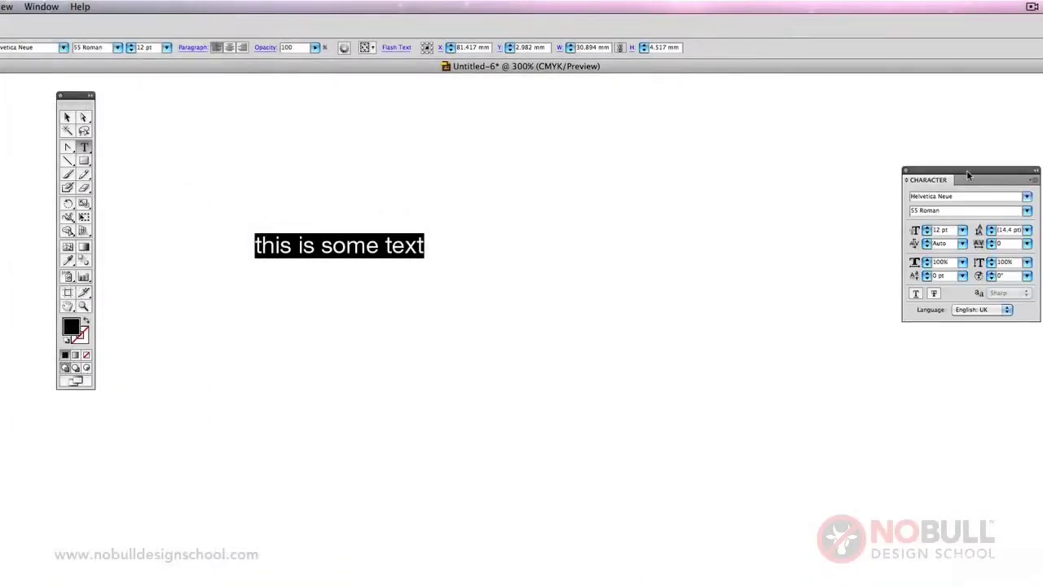
left_click_drag(961, 181, 617, 210)
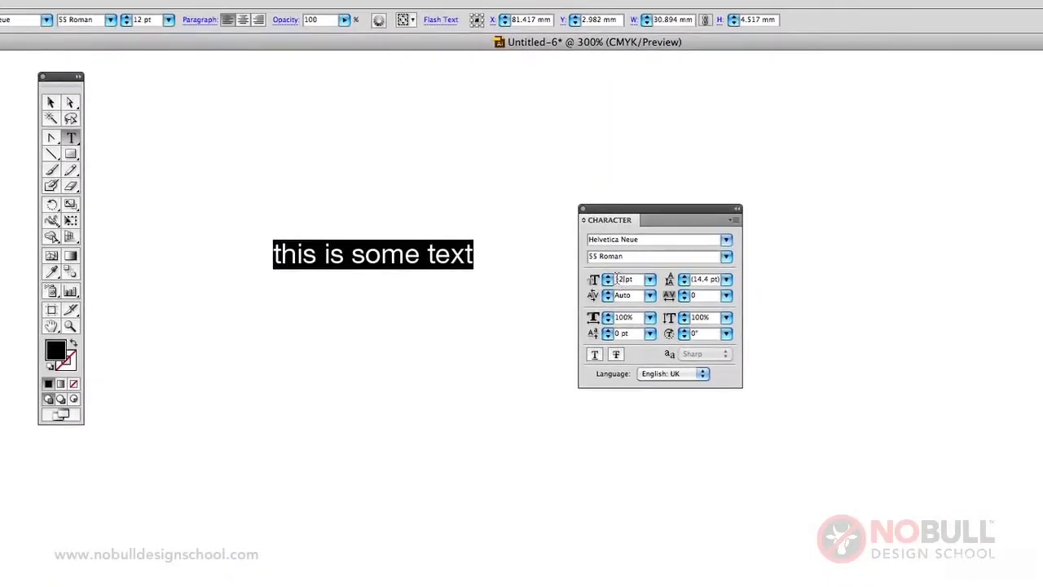
- Set the font size of the line "this is some text" to 50 pt, reduce it to 40 pt, and end text editing
double_click(616, 279)
type("50")
key("Return")
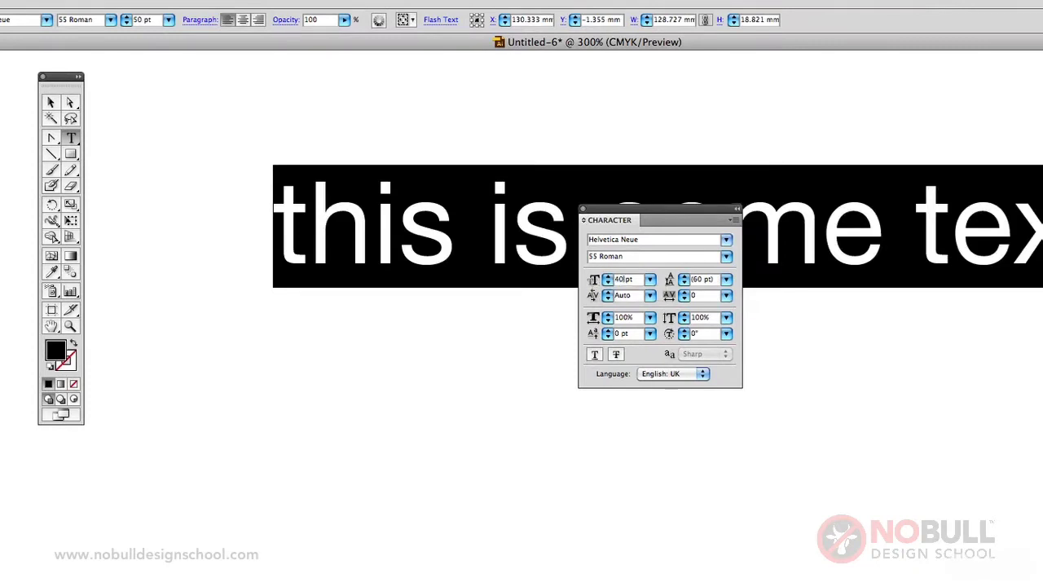
key("Return")
left_click_drag(688, 210, 682, 345)
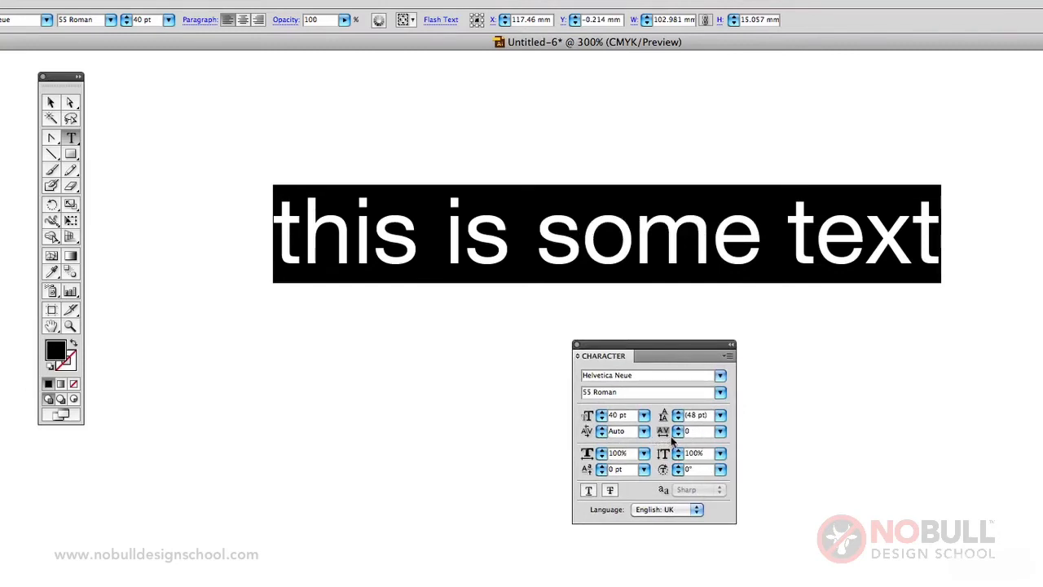
left_click(50, 102)
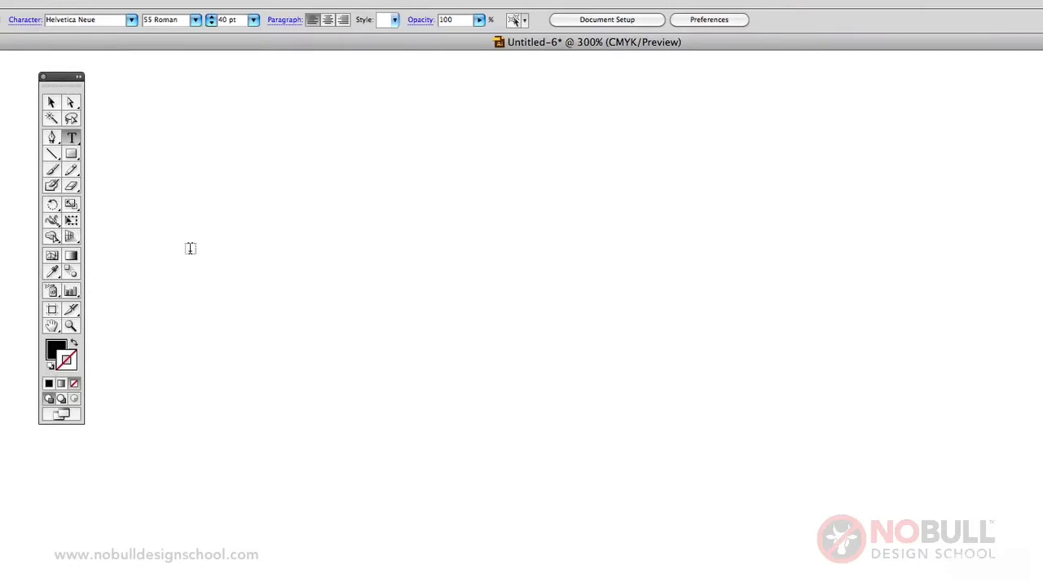
- Draw an open S-shaped Pen path with three anchor points, about 132 mm wide and 24 mm high, and remove its fill
key("p")
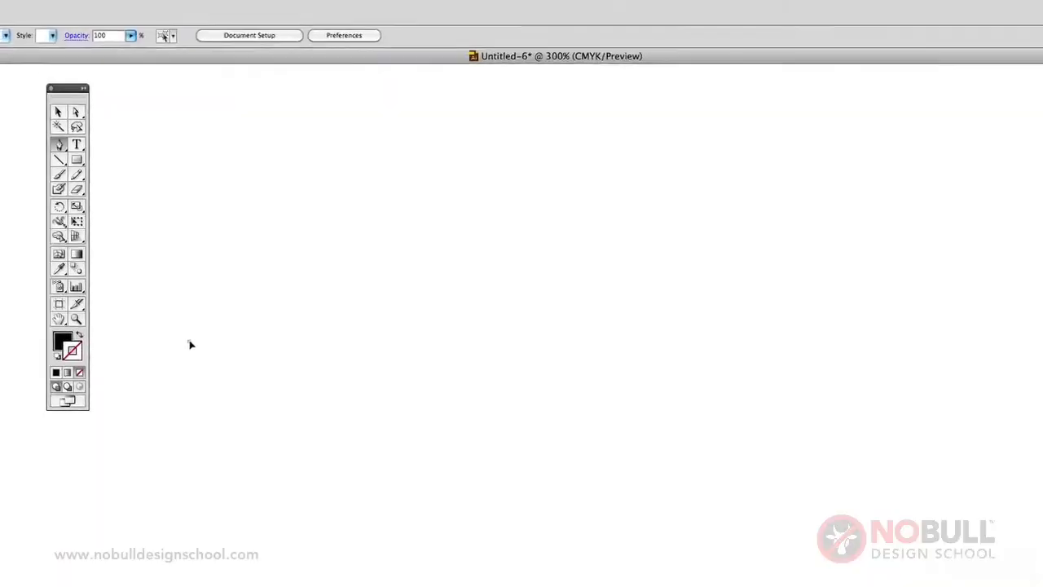
left_click(191, 349)
left_click_drag(566, 367, 797, 488)
left_click_drag(929, 412, 1003, 376)
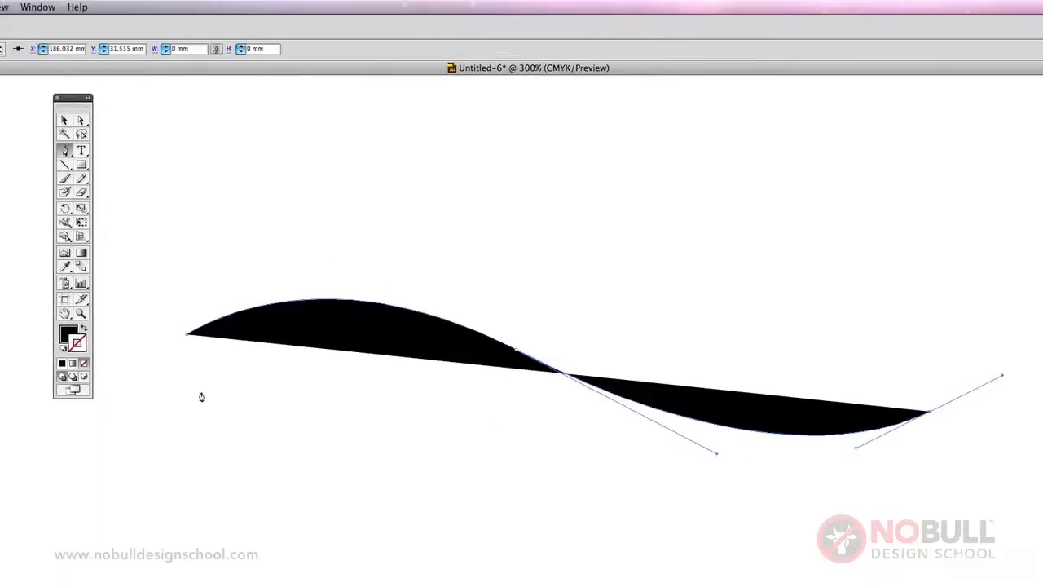
left_click(83, 364)
- Add the text "some text" along the S-shaped curve with the Type on a Path tool, starting at the curve's upper crest
left_click(80, 151)
left_click_drag(81, 151, 150, 185)
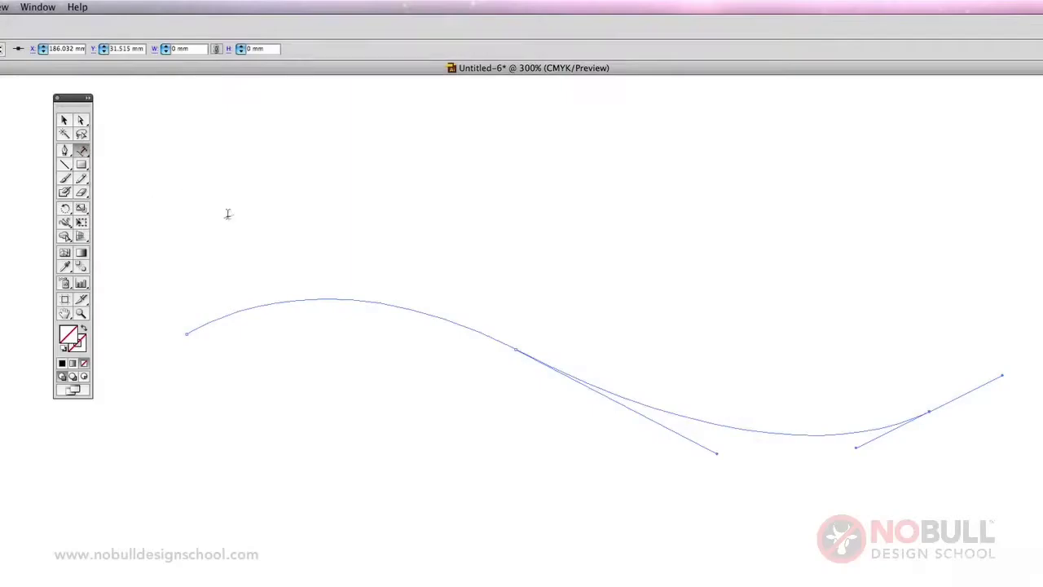
left_click(322, 299)
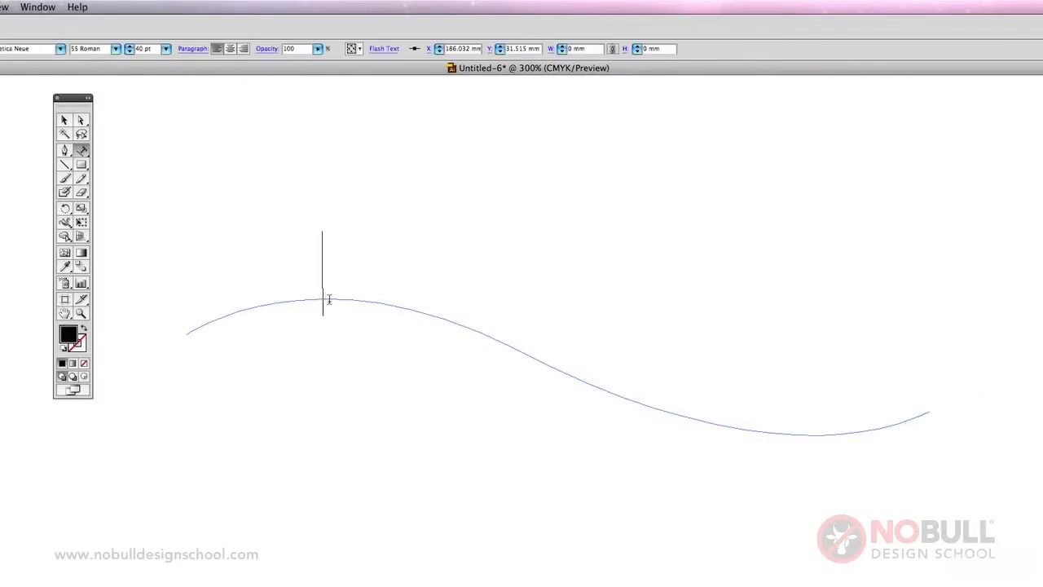
type("s")
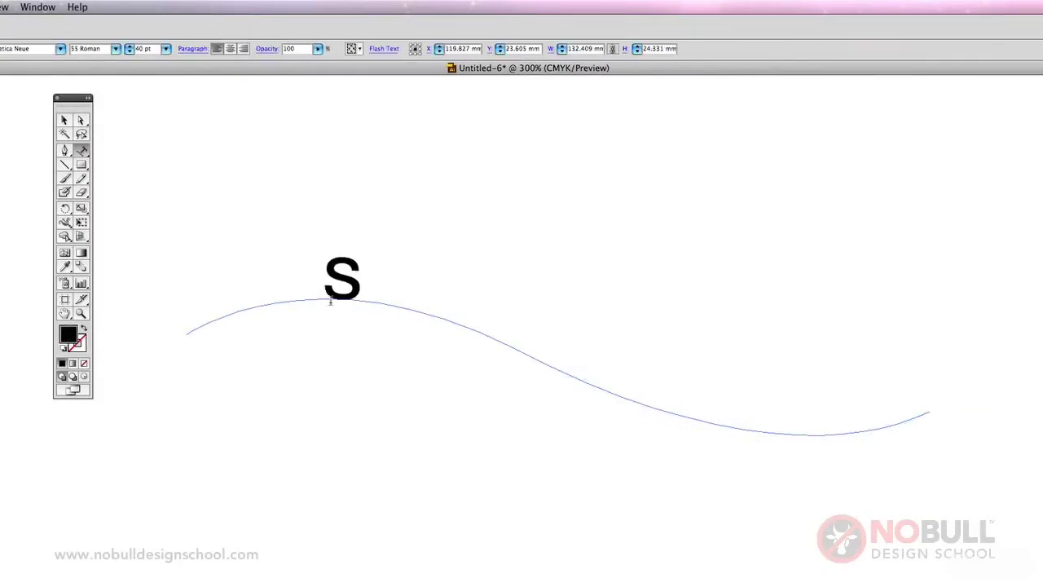
type("ome text")
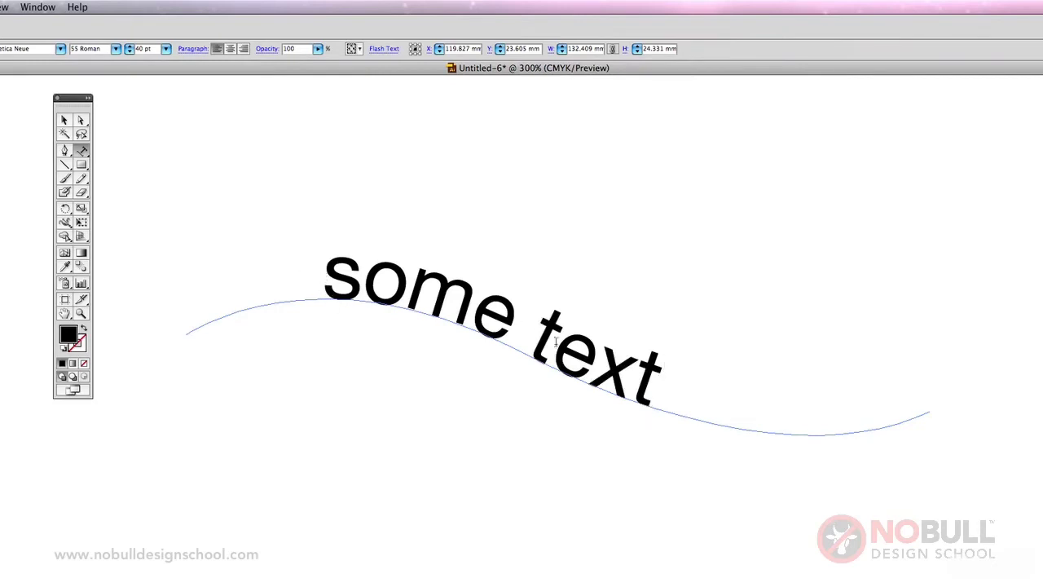
- Select all the text on the curve and try the Skew and 3D Ribbon path-type effects on it
left_click_drag(682, 391, 331, 259)
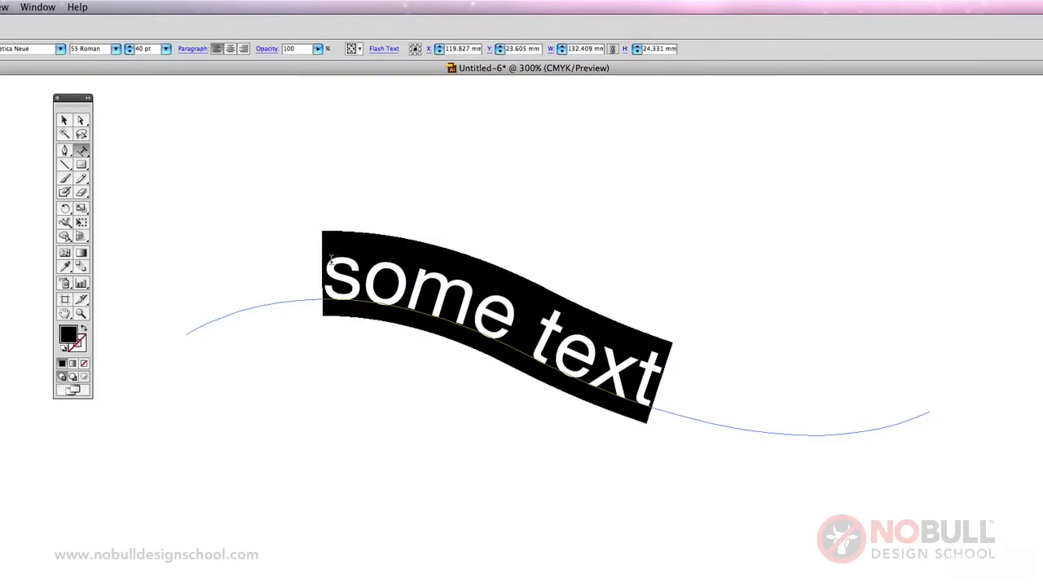
left_click(39, 8)
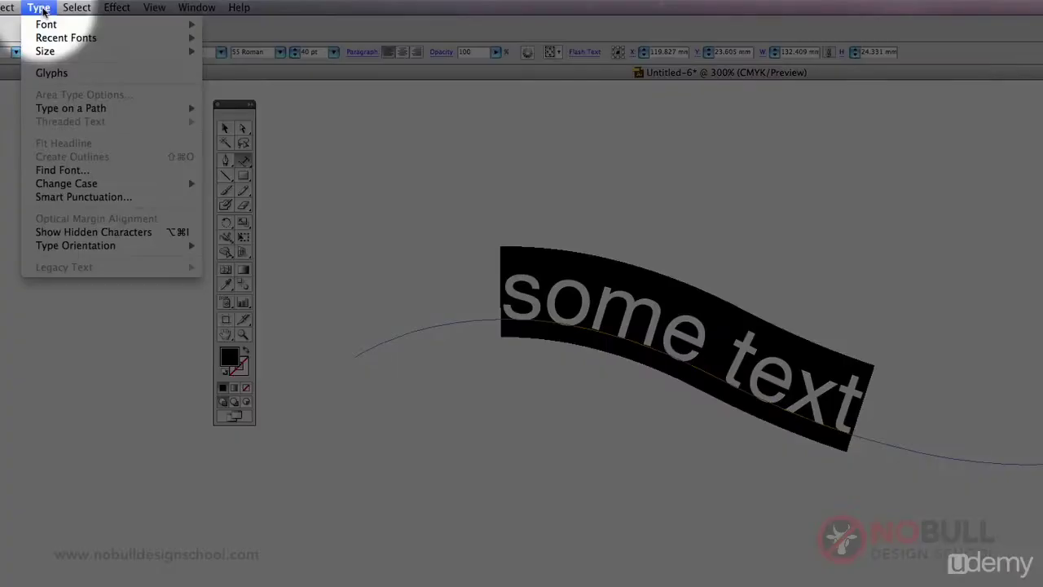
mouse_move(71, 114)
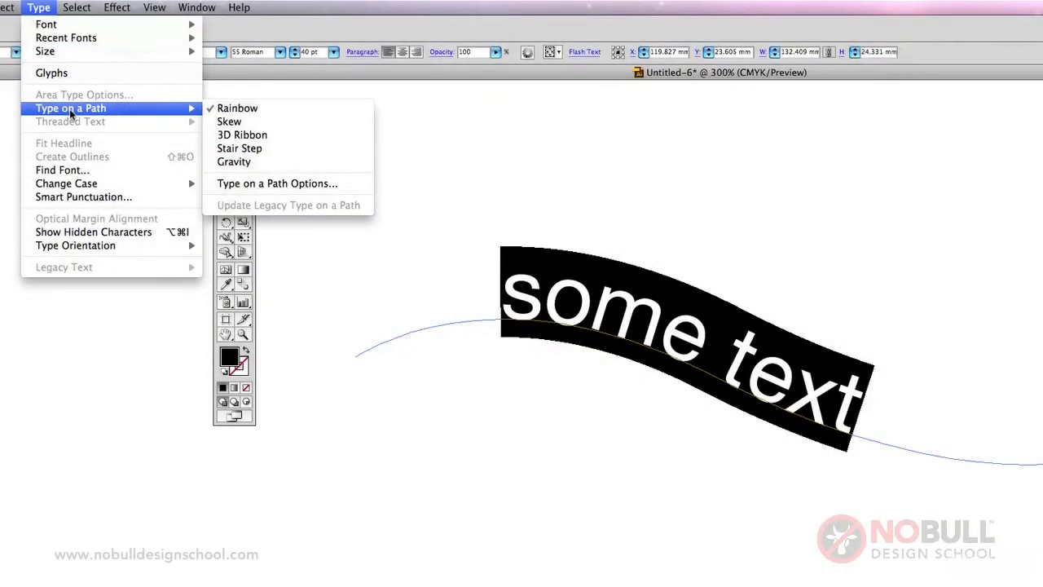
left_click(230, 122)
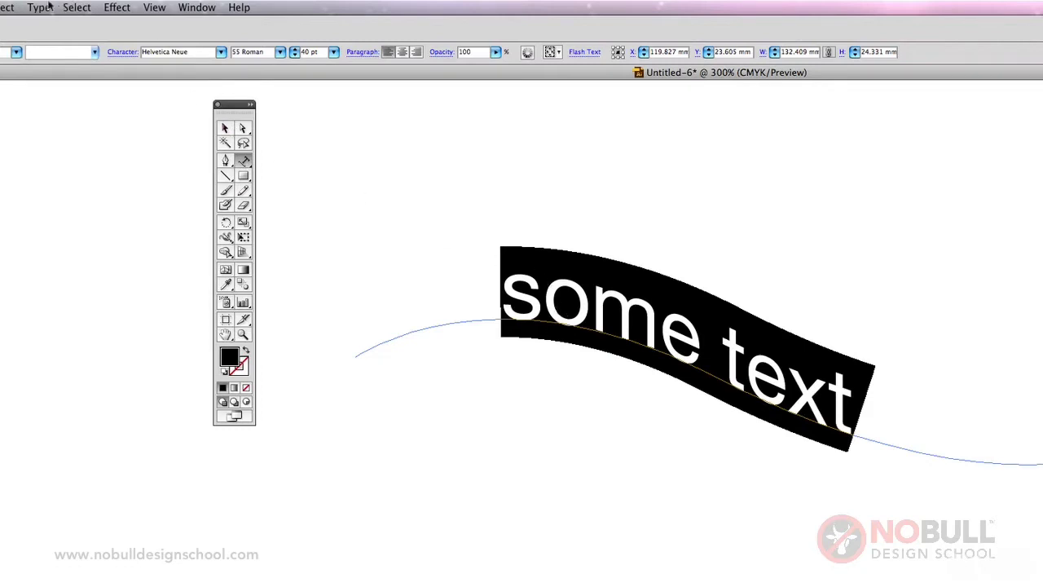
left_click(47, 7)
mouse_move(82, 108)
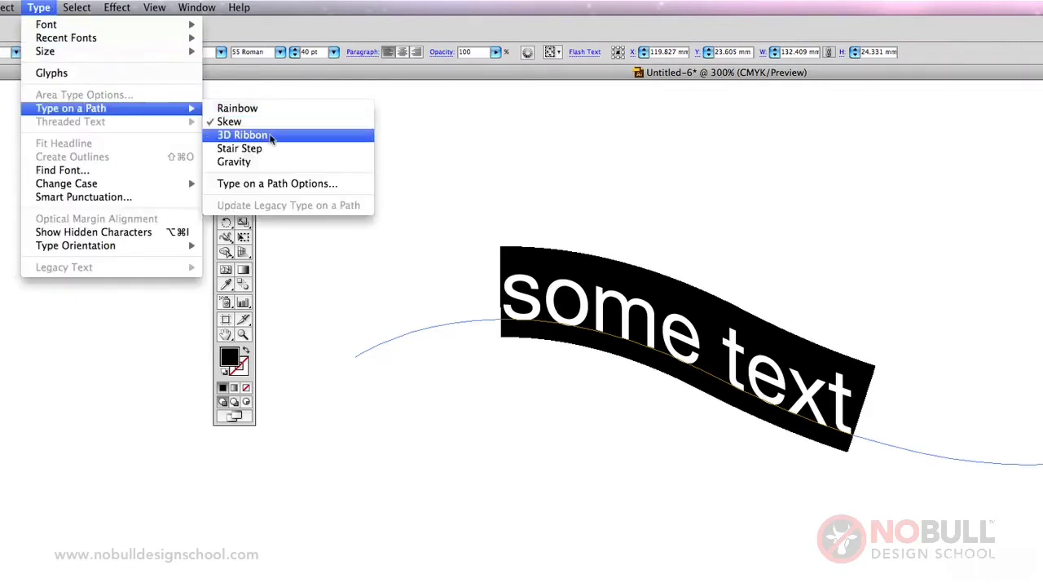
left_click(244, 135)
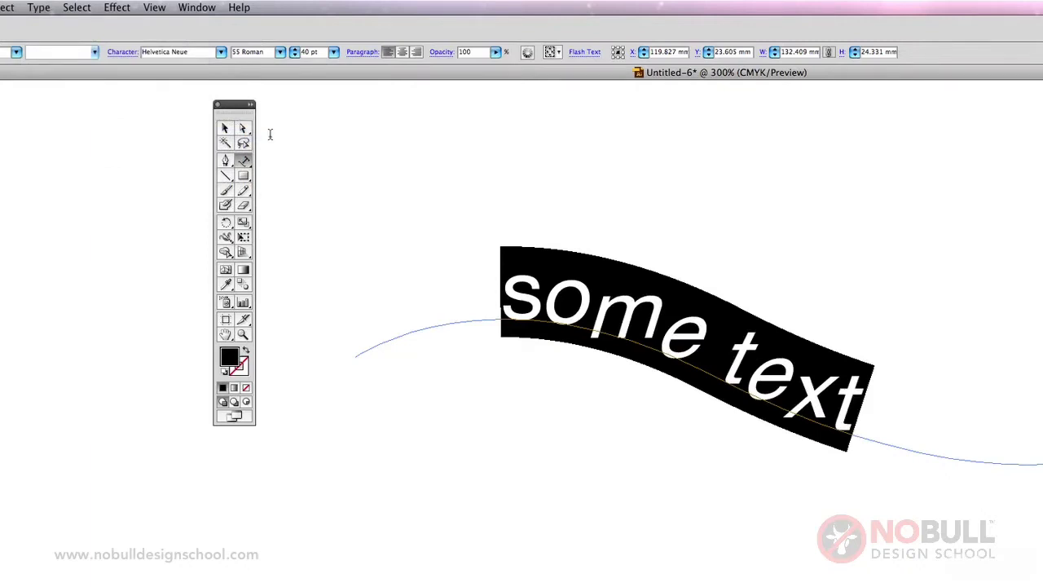
- Try the Stair Step and Gravity path-type effects on the selected curved text
left_click(43, 7)
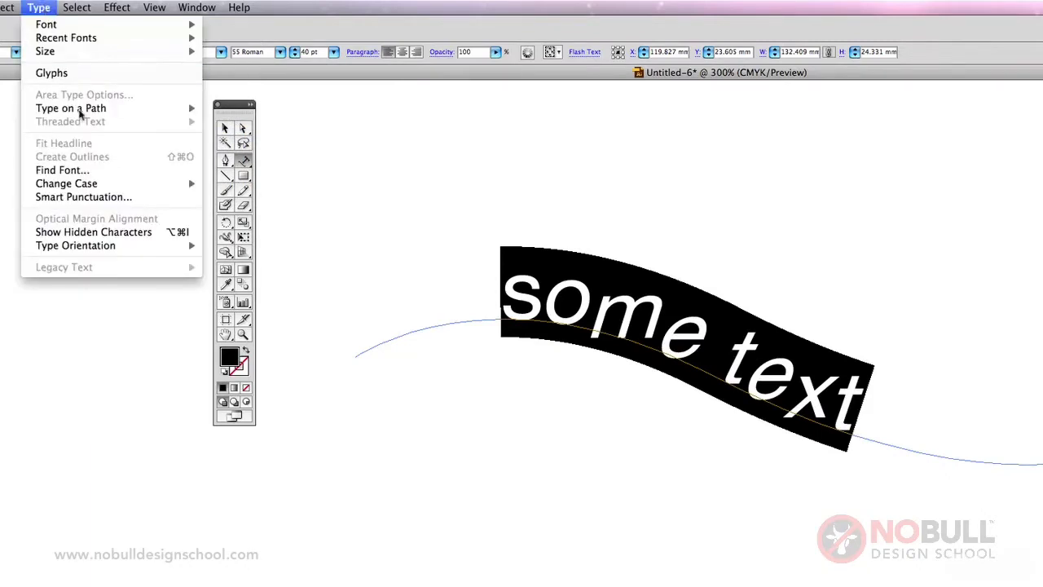
mouse_move(85, 108)
left_click(290, 150)
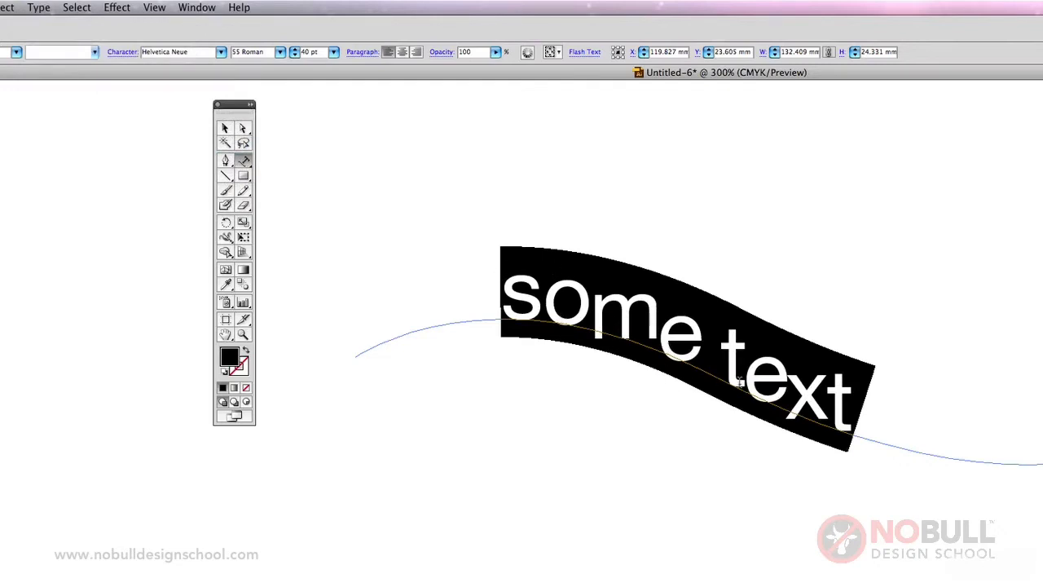
left_click(39, 7)
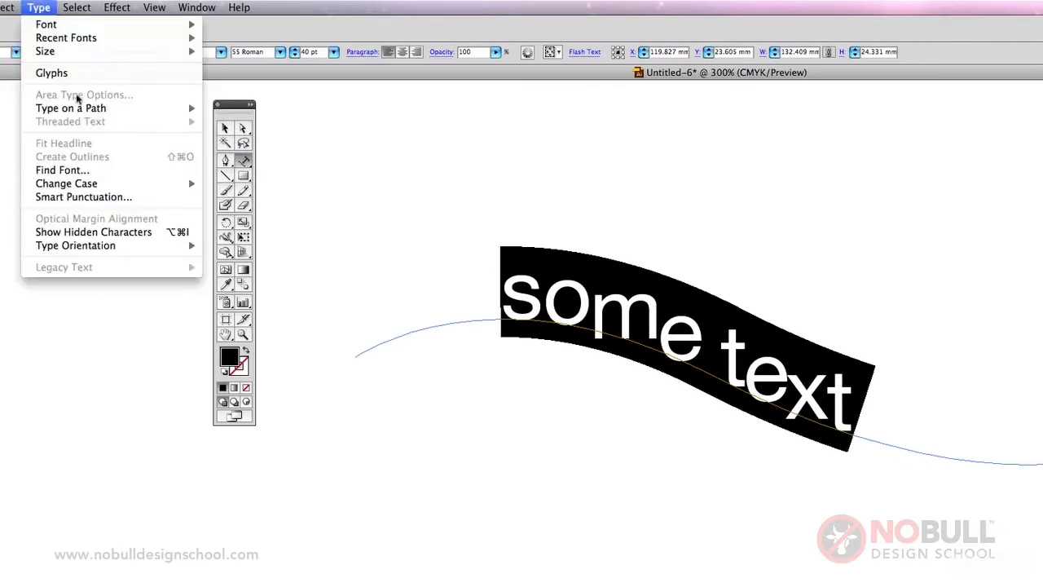
mouse_move(89, 109)
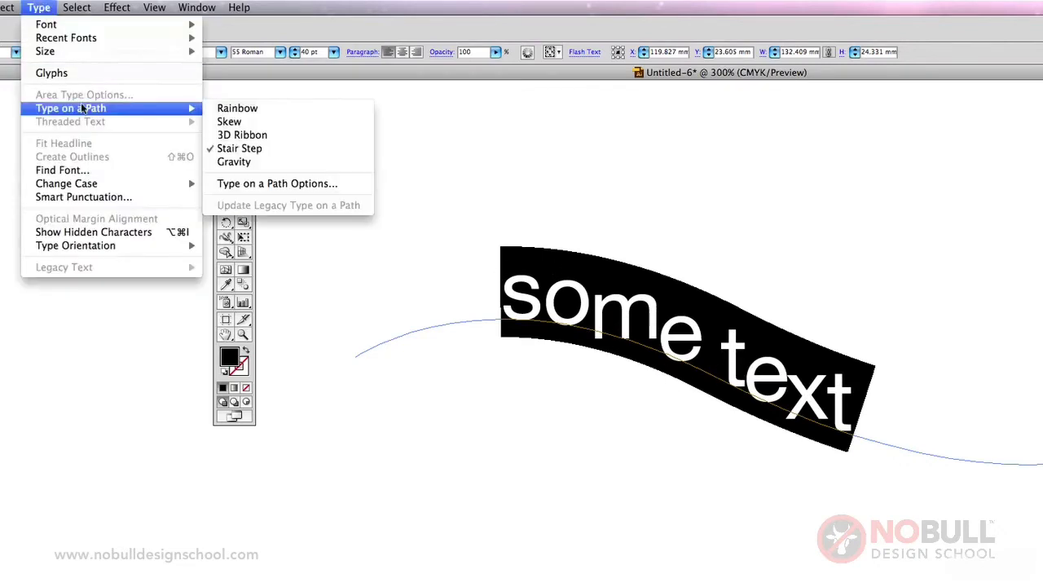
left_click(257, 161)
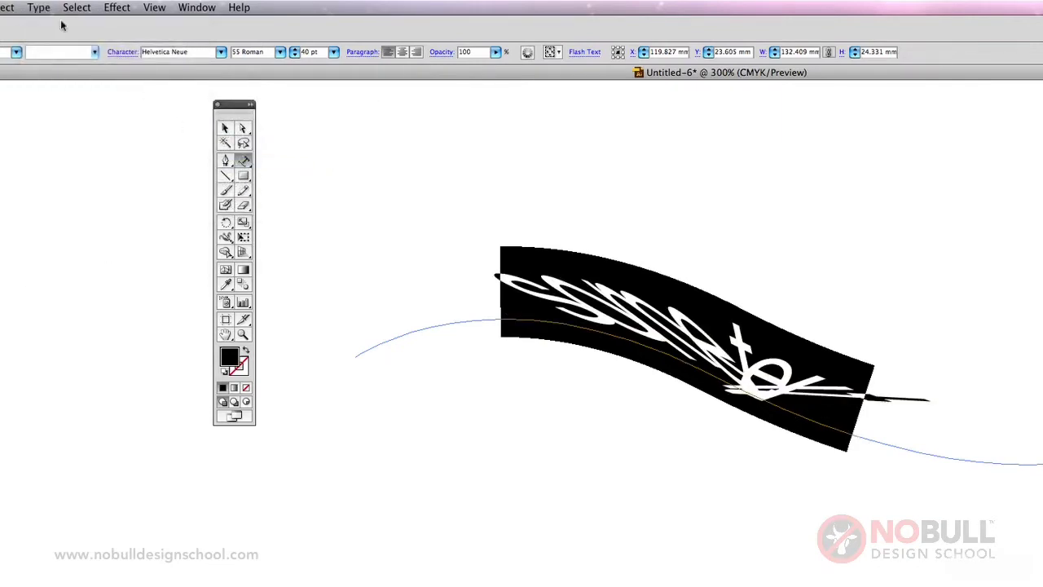
- Return the selected curved text to the Rainbow path-type effect
left_click(40, 7)
mouse_move(78, 110)
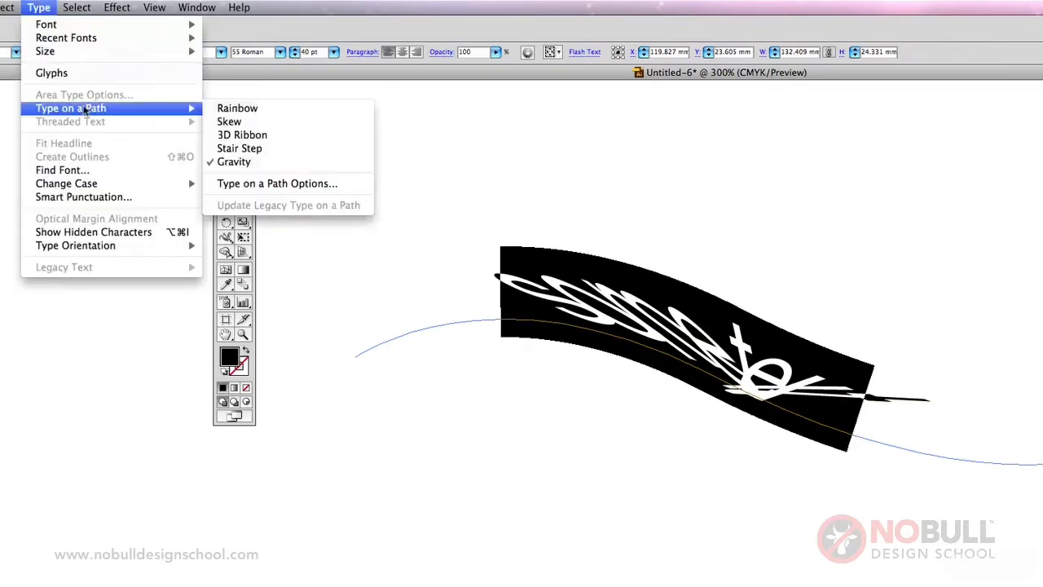
left_click(239, 109)
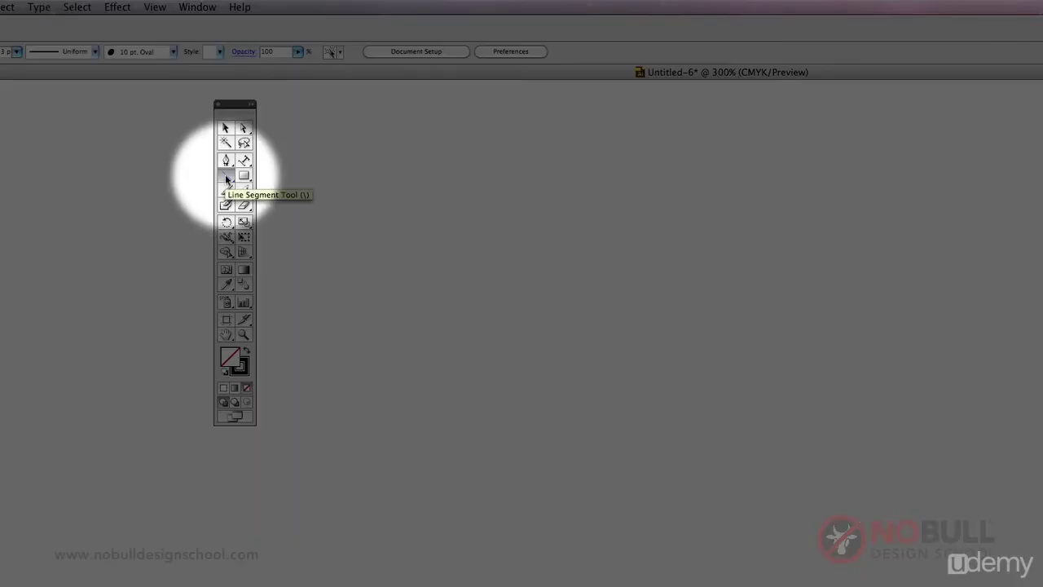
- Draw two freely angled straight lines with the Line Segment tool: a steep diagonal and a nearly horizontal one about 47 mm wide
left_click(227, 179)
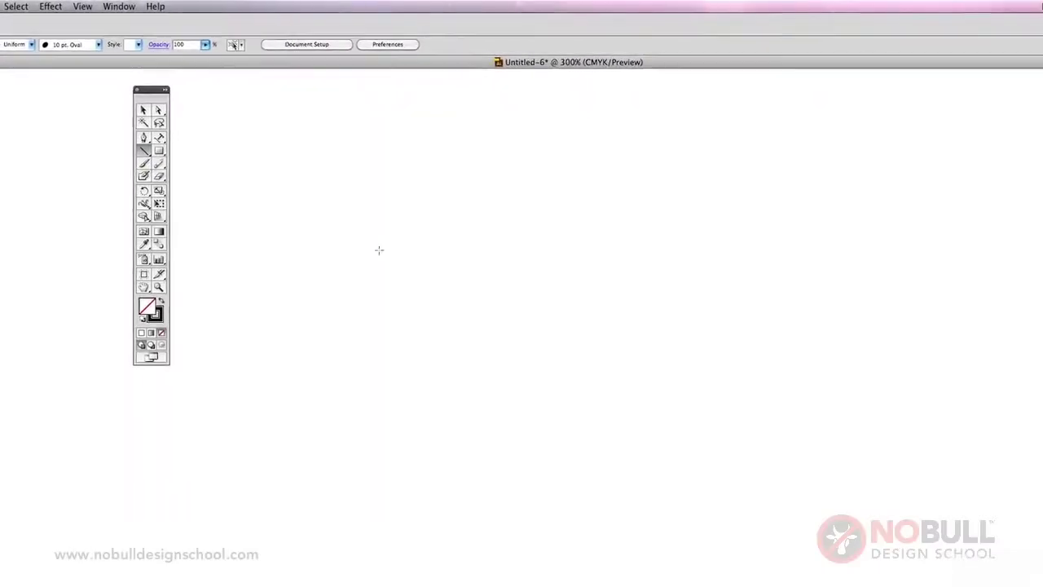
left_click_drag(489, 286, 610, 482)
left_click_drag(447, 235, 687, 250)
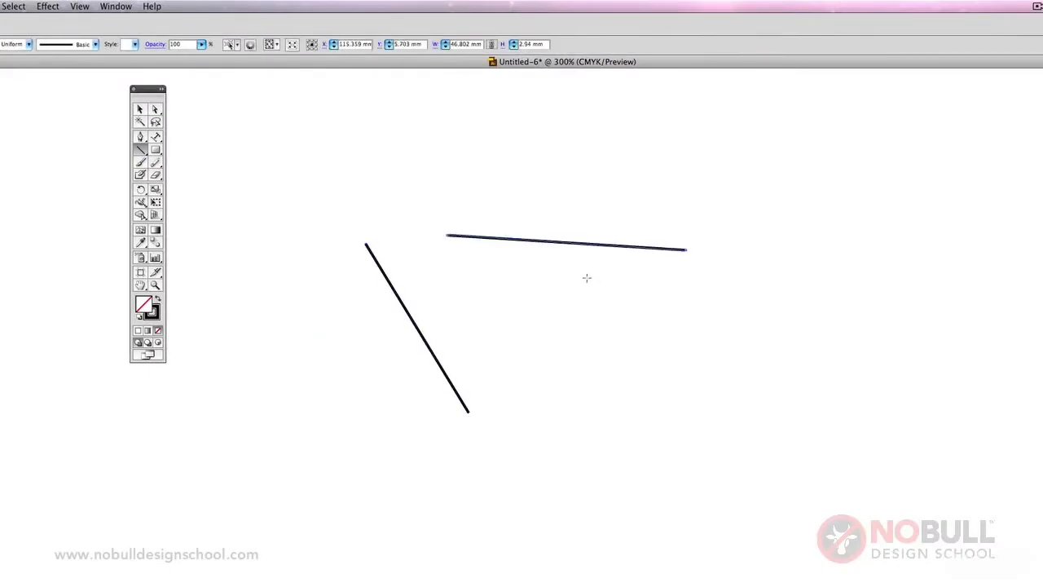
- Draw three angle-constrained lines: a vertical about 44 mm long, a horizontal, and a 45-degree diagonal about 37 mm wide and high
left_click_drag(587, 278, 606, 501)
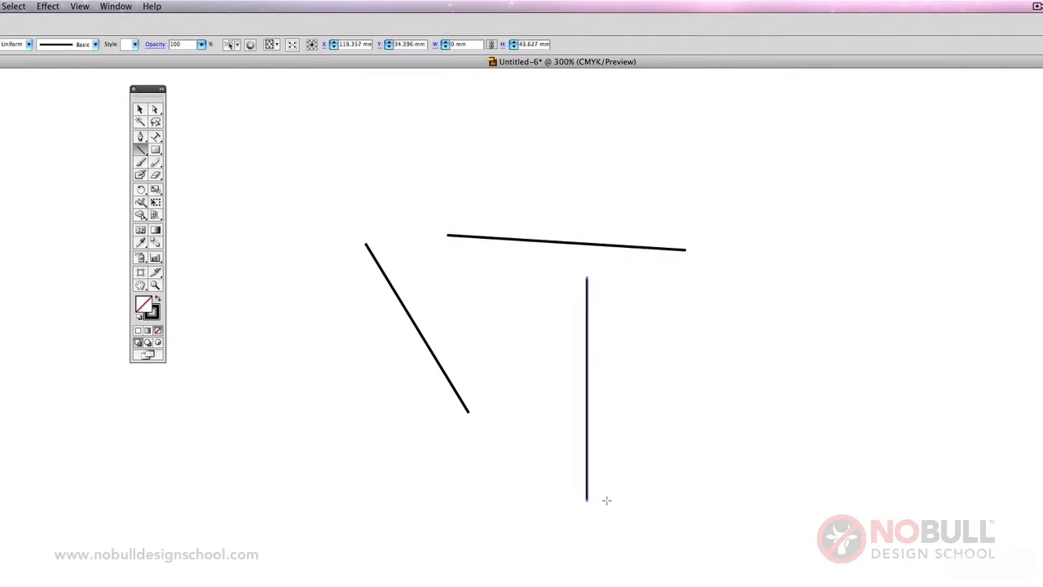
left_click_drag(611, 355, 833, 355)
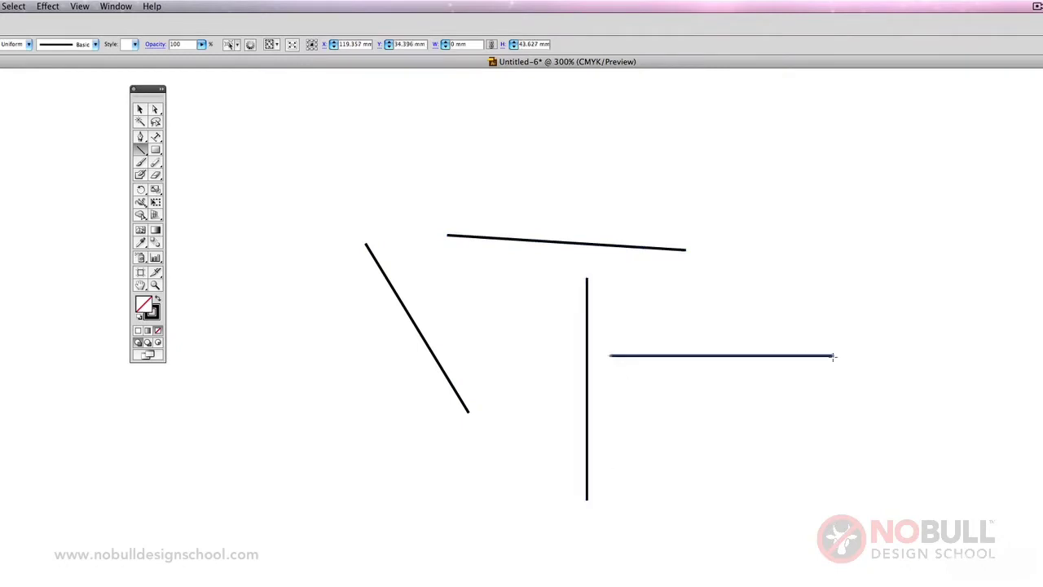
left_click_drag(619, 382, 809, 573)
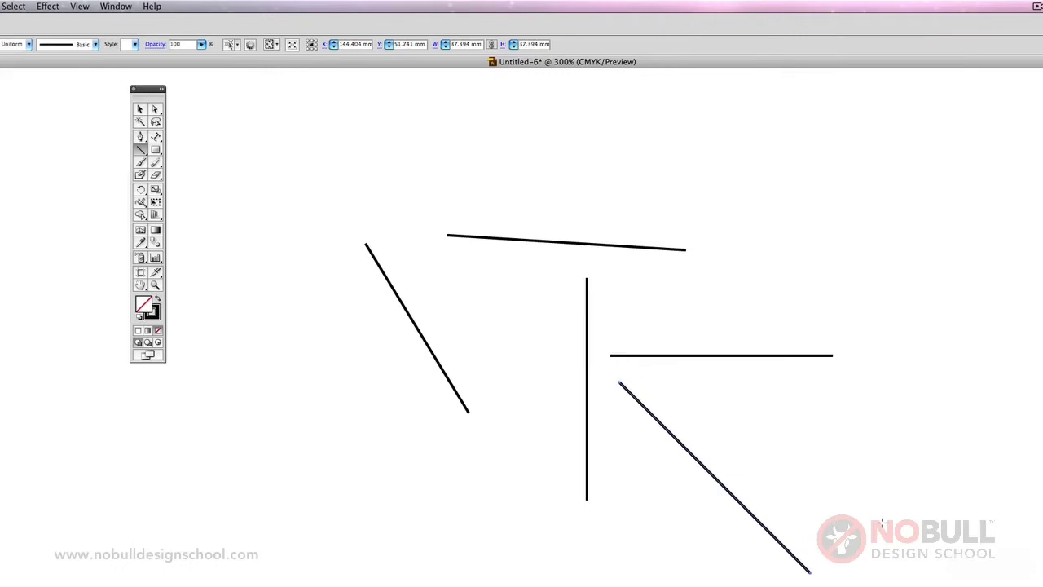
- Select all the drawn lines together and delete them from the canvas
left_click(140, 108)
left_click_drag(254, 147, 805, 582)
key("Delete")
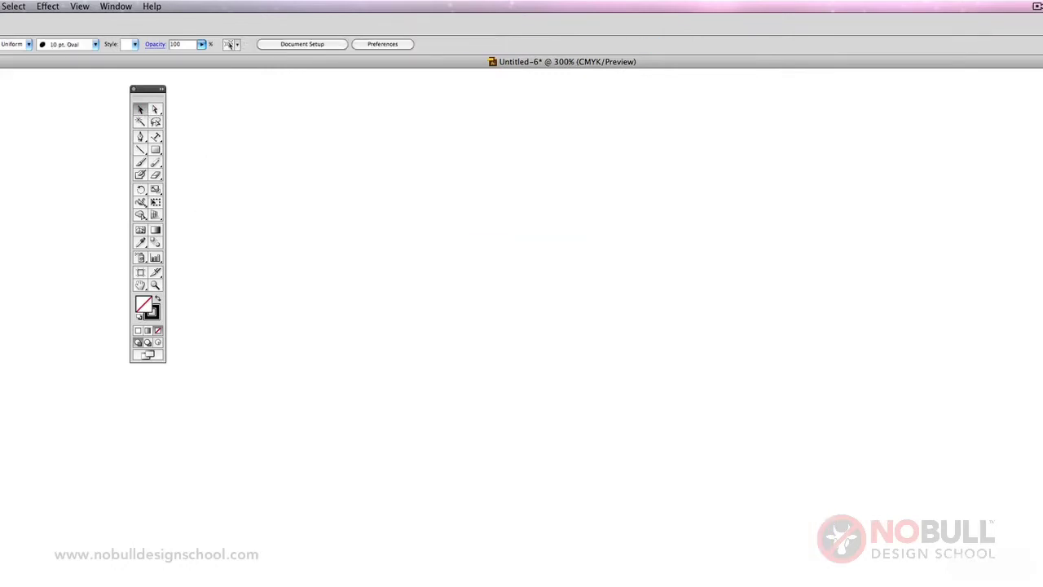
- Draw a square and, beside it, a wide rectangle about 64 mm by 17 mm with the Rectangle tool
left_click(155, 150)
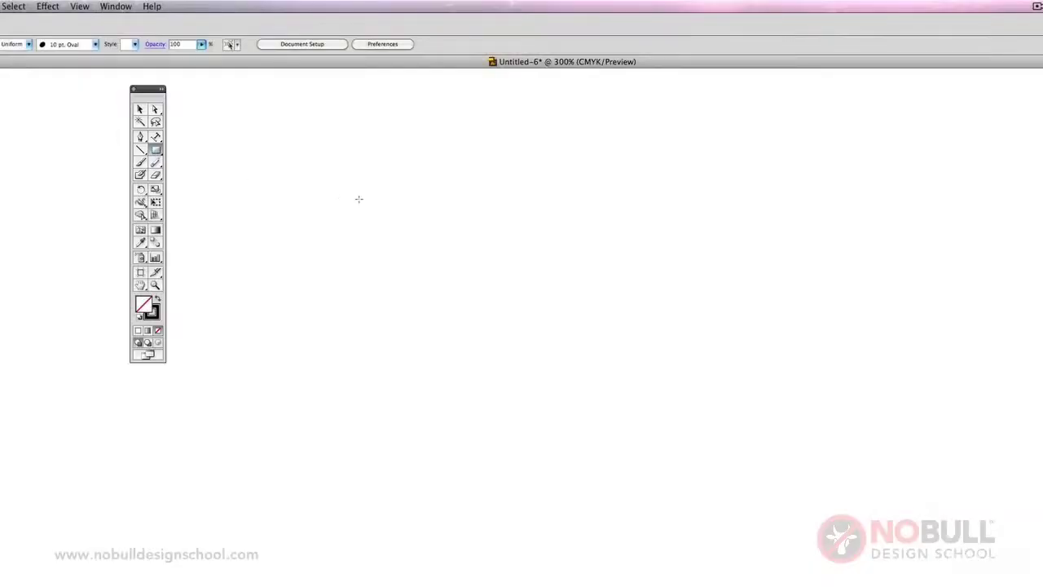
left_click_drag(359, 199, 578, 418)
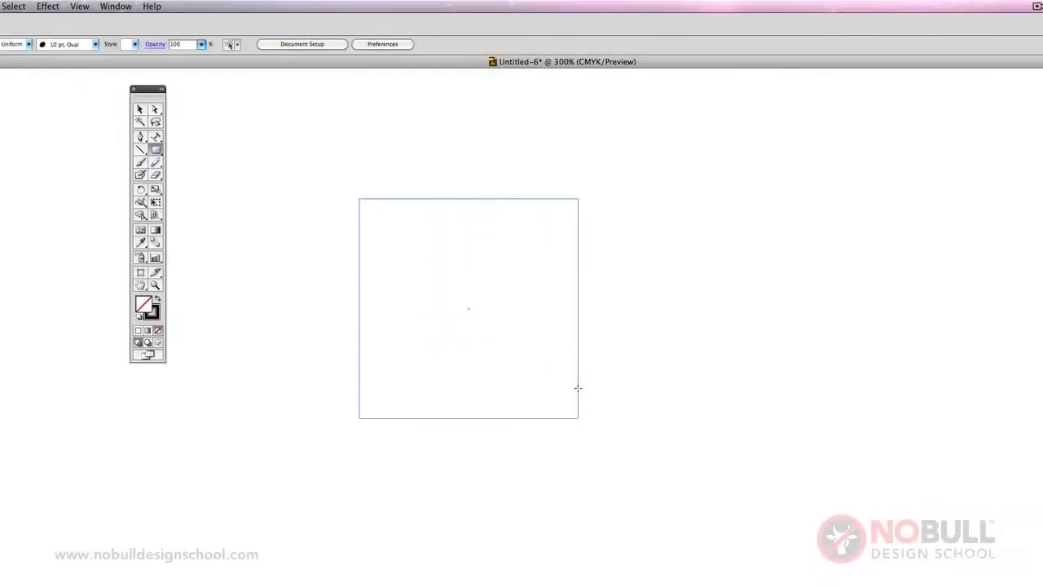
mouse_move(590, 218)
left_mouse_down()
mouse_move(878, 366)
mouse_move(964, 247)
mouse_move(973, 334)
mouse_move(961, 356)
mouse_move(809, 359)
mouse_move(917, 306)
left_mouse_up()
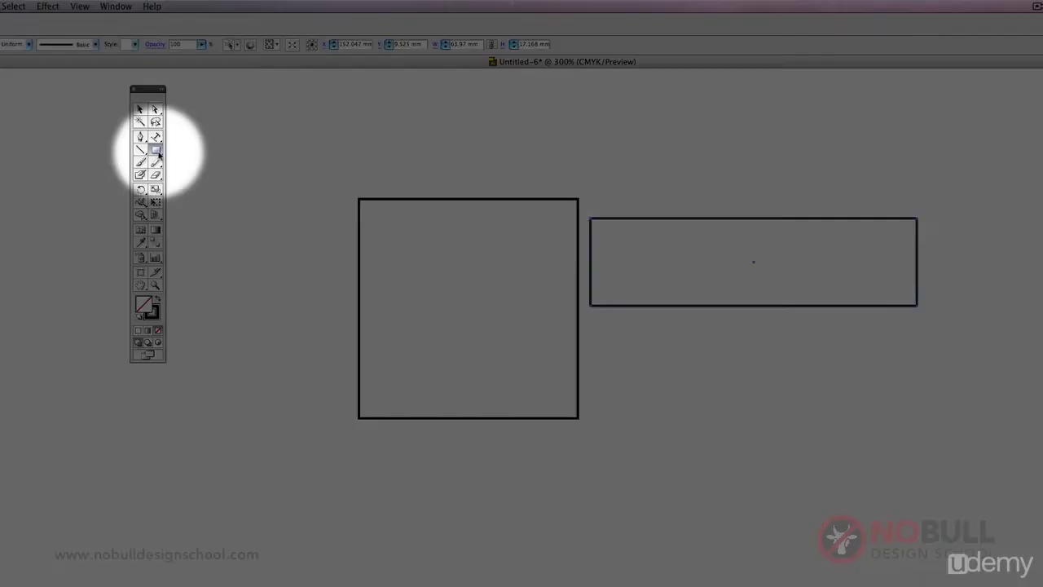
- Draw a rounded rectangle about 44 by 26 mm below the wide rectangle, and create another of the same size with a 5 mm corner radius
left_click_drag(158, 153, 203, 162)
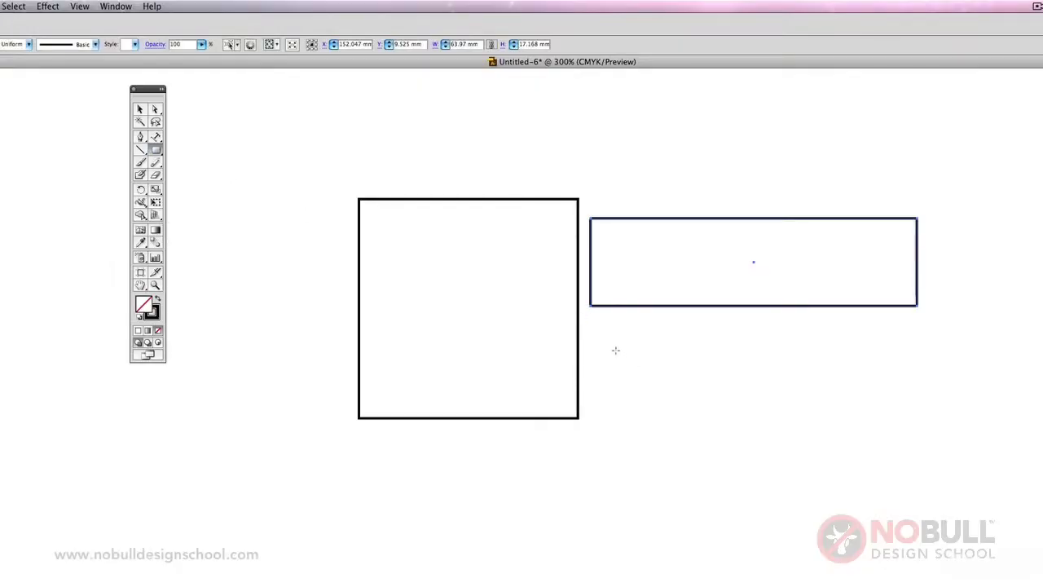
left_click_drag(616, 350, 841, 483)
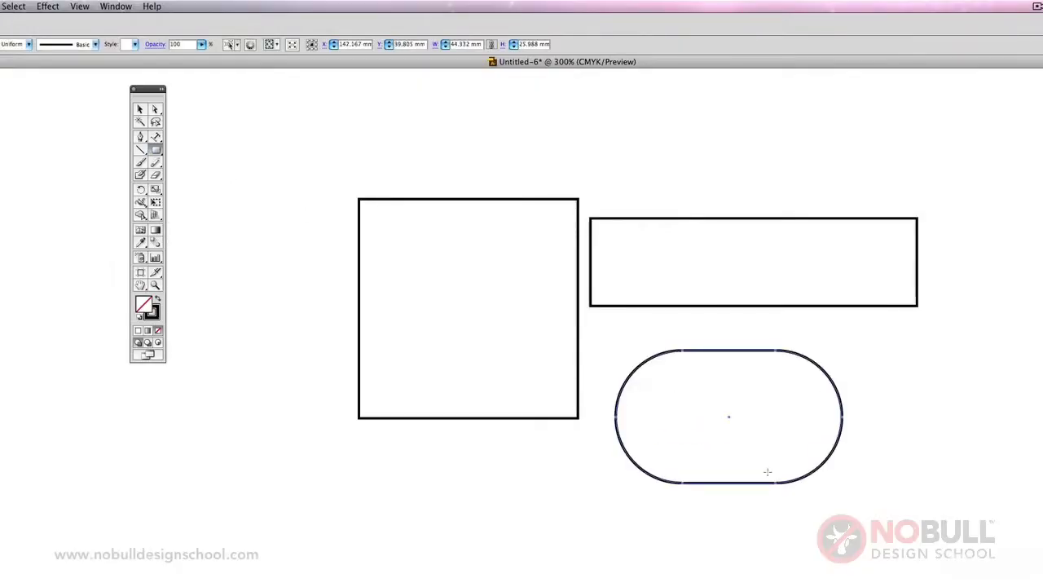
left_click(429, 508)
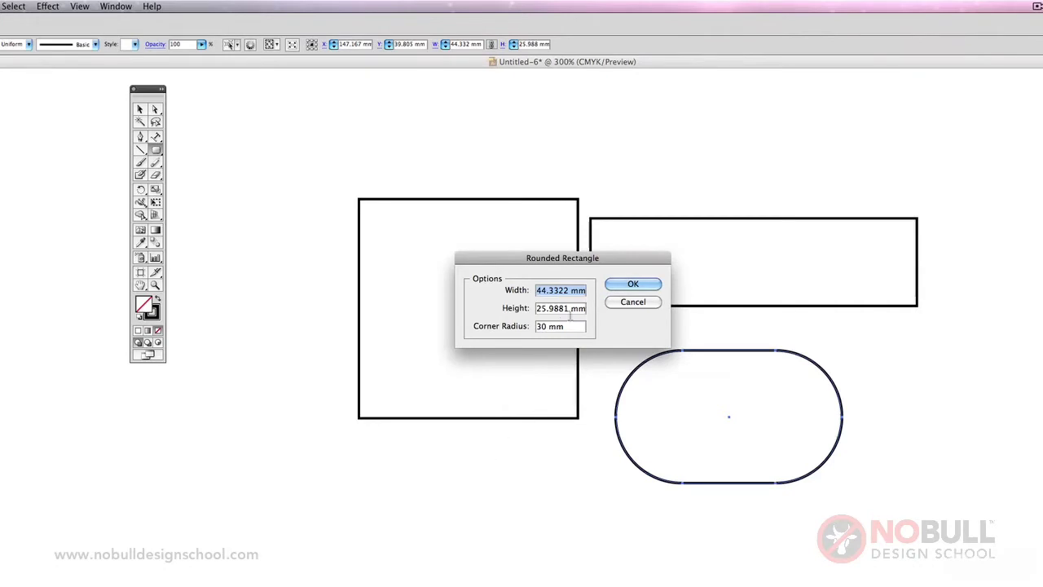
left_click_drag(551, 326, 536, 326)
type("5")
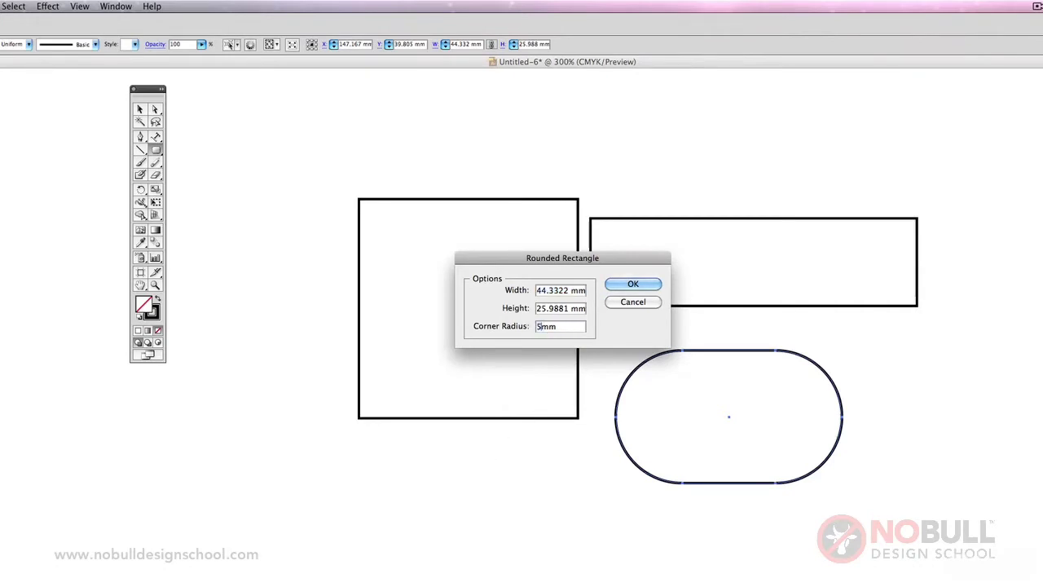
key("Return")
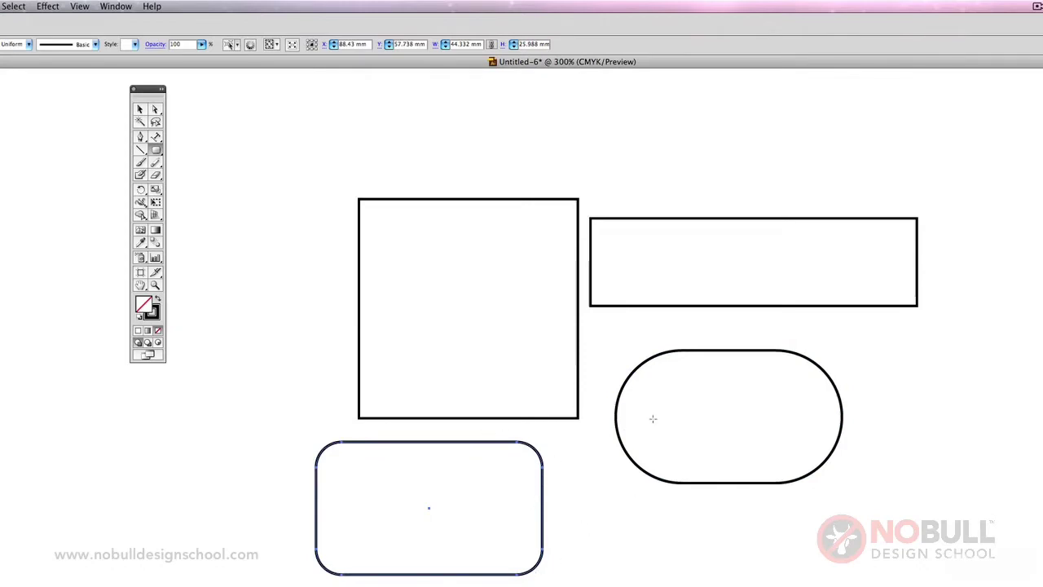
- Select the square, rectangle and both rounded rectangles together and delete them
left_click(155, 109)
left_click(210, 177)
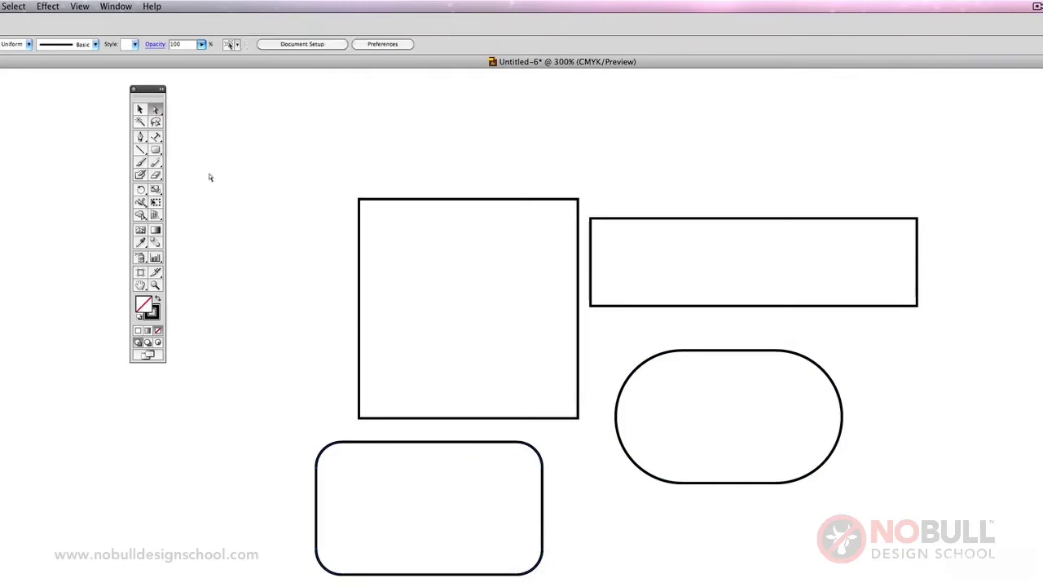
left_click(139, 109)
left_click_drag(228, 139, 743, 525)
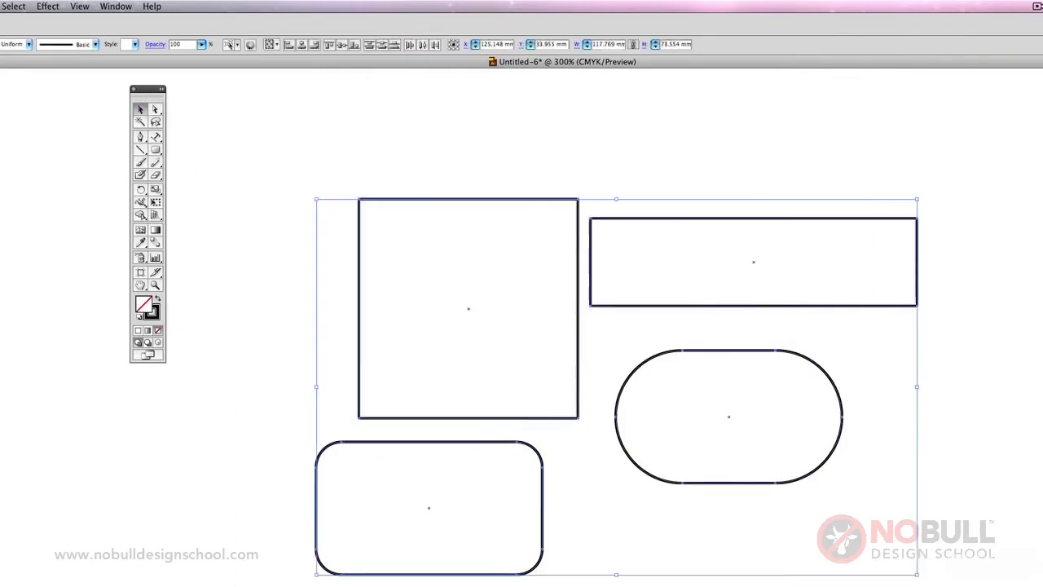
key("Delete")
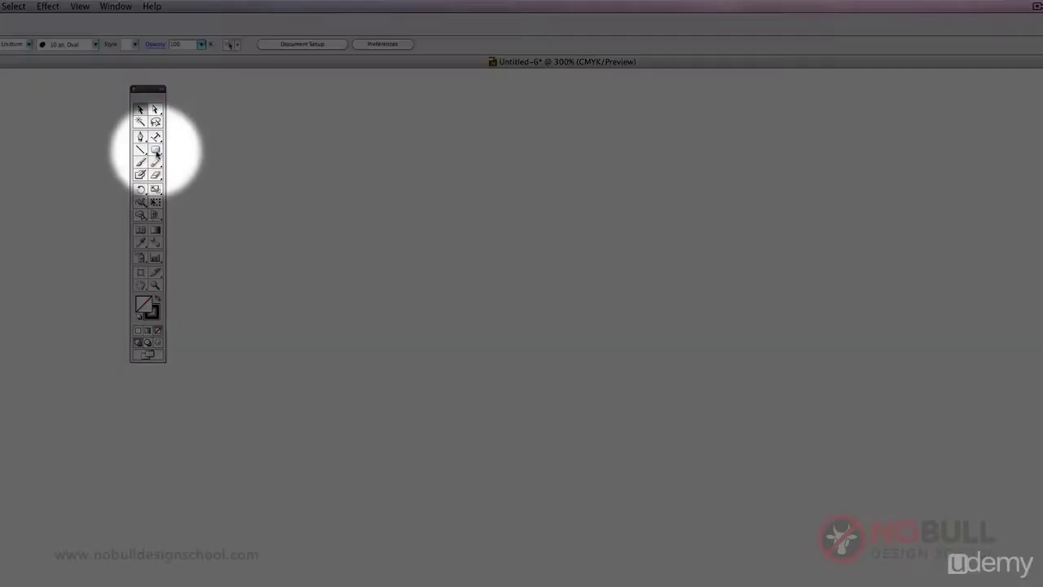
- Draw a proportionally constrained circle about 45 mm in diameter with the Ellipse tool and delete it
left_click_drag(156, 150, 205, 180)
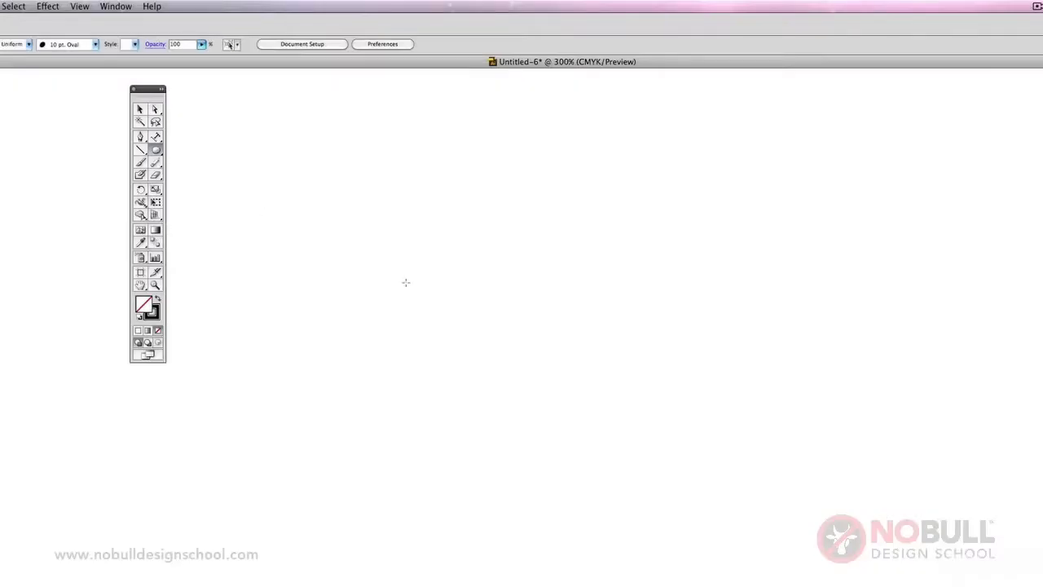
mouse_move(404, 283)
left_mouse_down()
mouse_move(575, 476)
mouse_move(598, 516)
left_mouse_up()
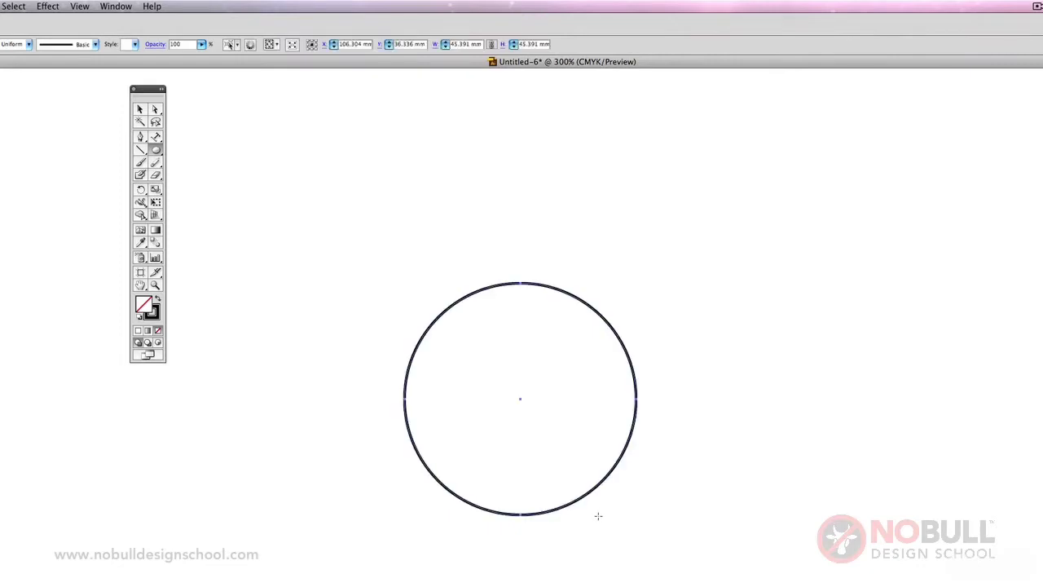
key("Delete")
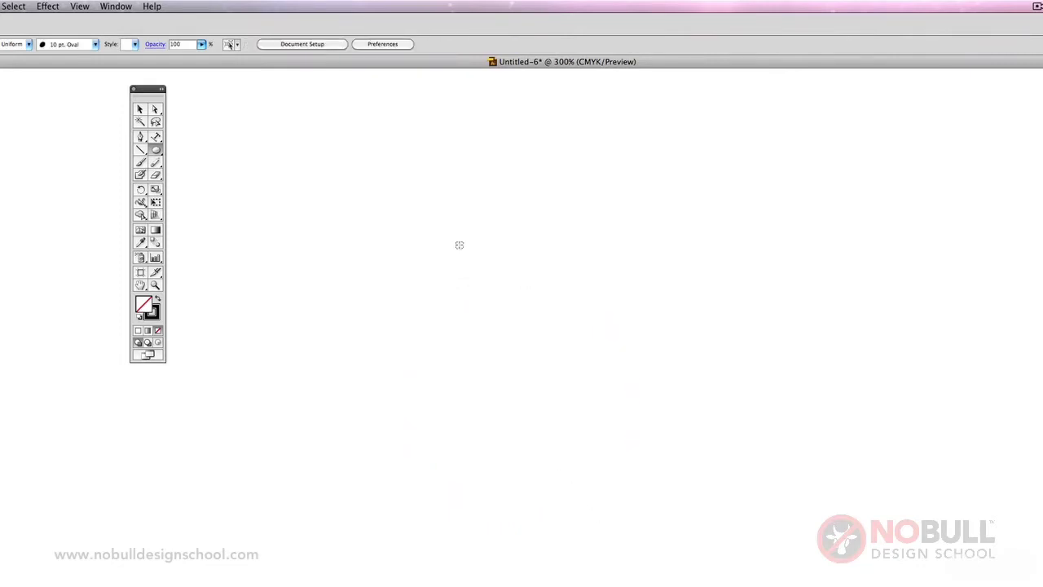
- Draw a circle about 51 mm in diameter outward from its centre point and delete it
left_click_drag(459, 244, 558, 373)
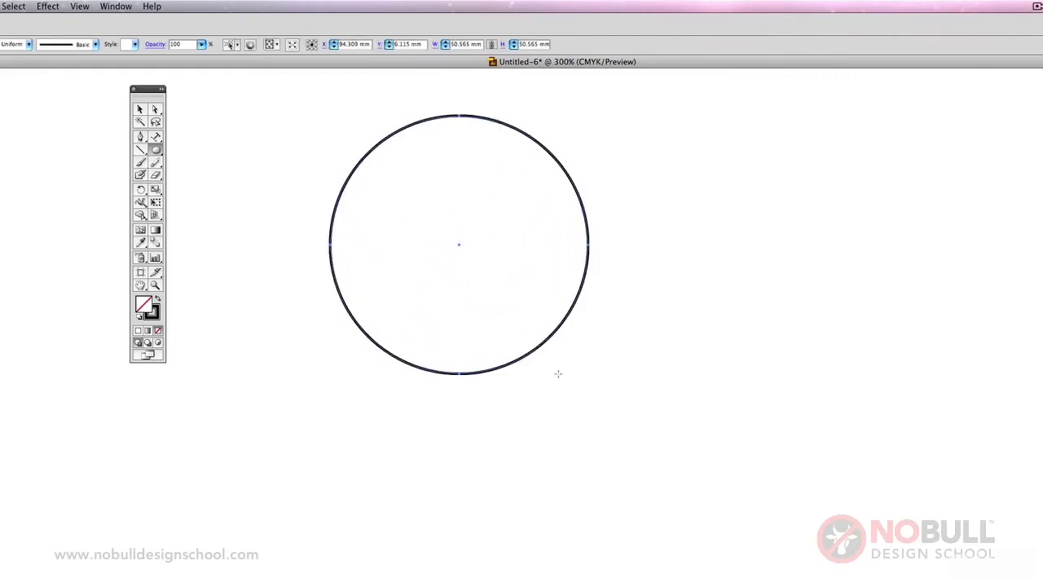
left_click(139, 110)
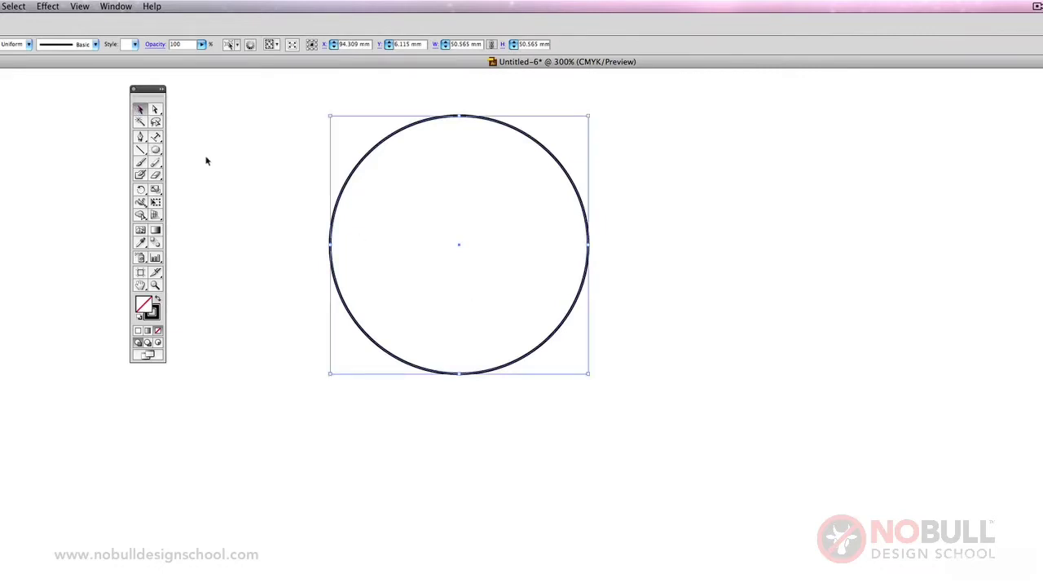
key("Delete")
- Draw two unconstrained ellipses: a wide one about 64 by 28 mm and a tall narrow one overlapping its end
left_click(155, 150)
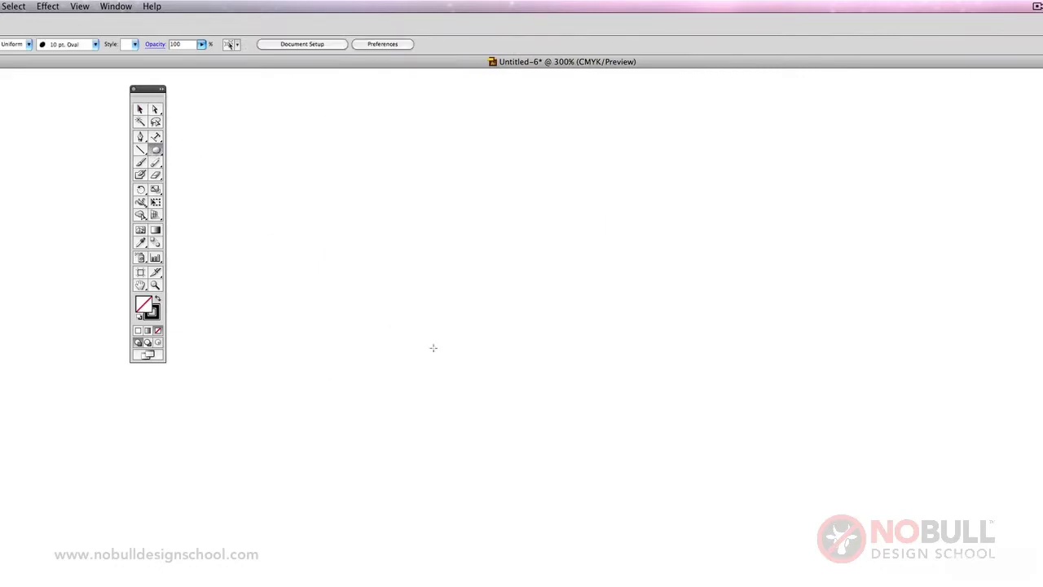
left_click_drag(422, 307, 748, 452)
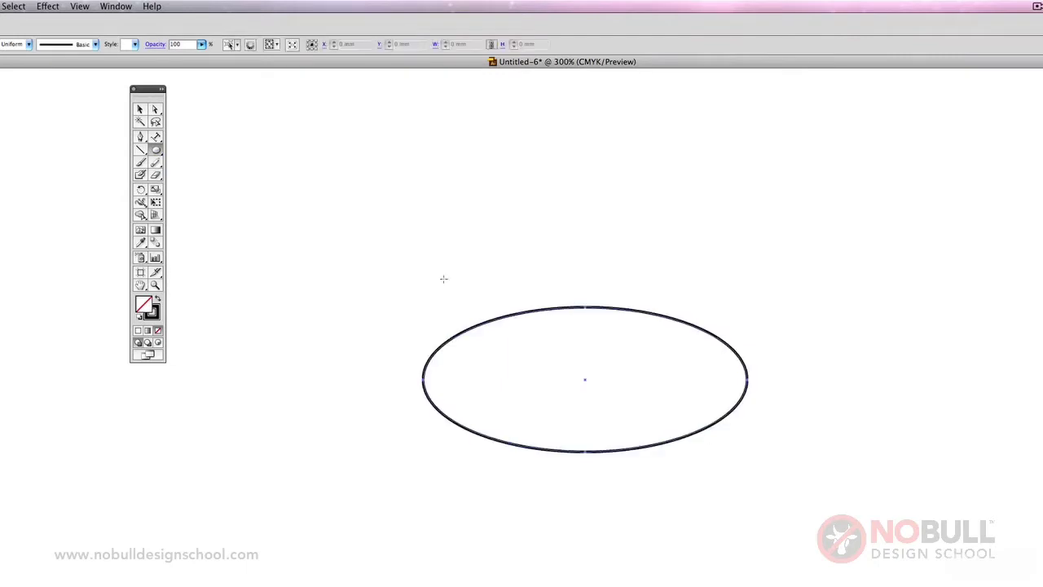
left_click_drag(436, 344, 465, 470)
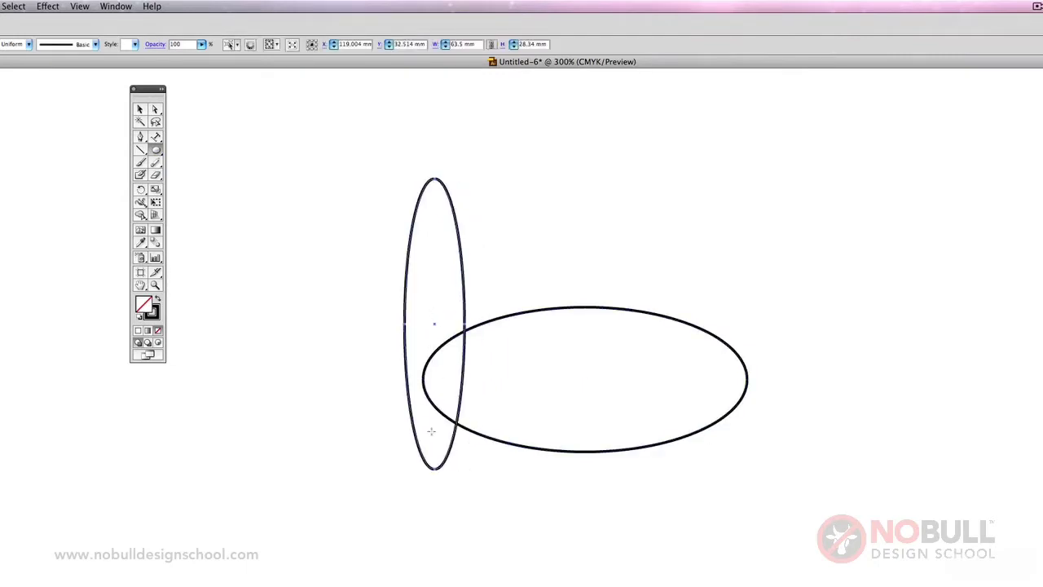
- Delete the tall narrow ellipse and the wide ellipse from the canvas
left_click(140, 108)
key("Delete")
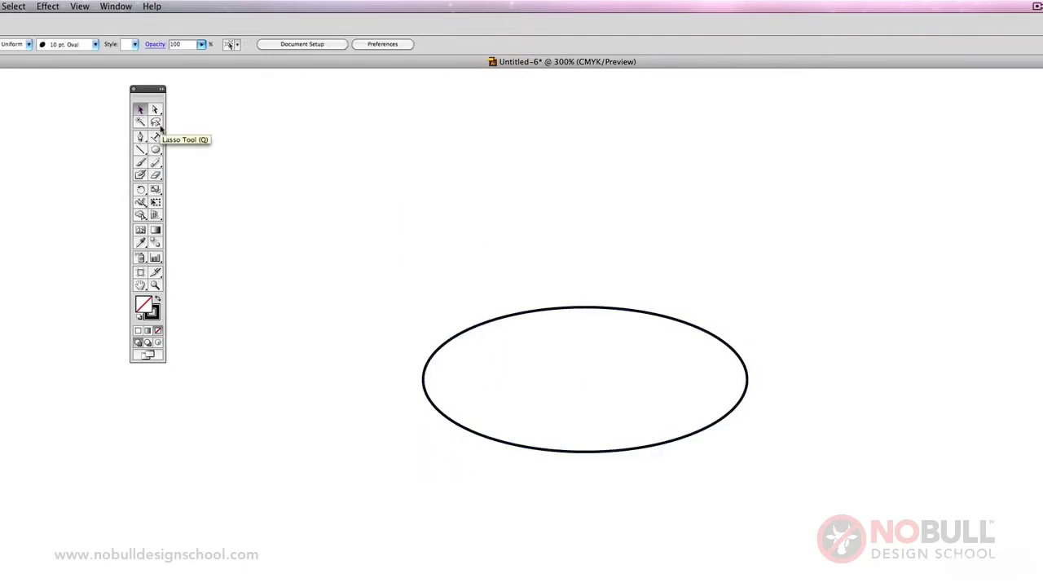
left_click_drag(365, 265, 495, 366)
key("Delete")
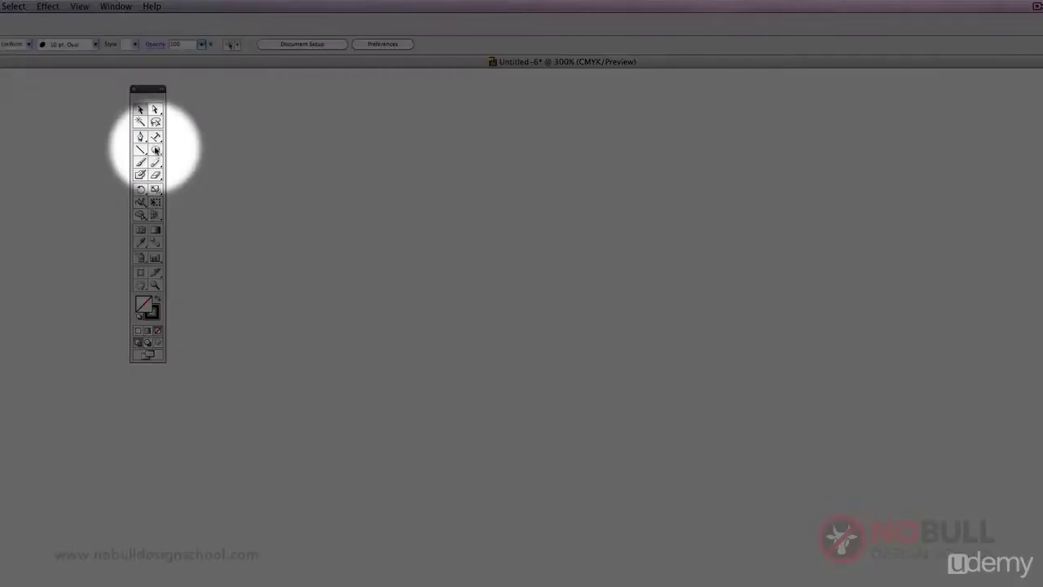
- Create two polygons of radius 17.6389 mm side by side with the Polygon tool: one with 8 sides and one with 3 sides
left_click_drag(155, 149, 213, 194)
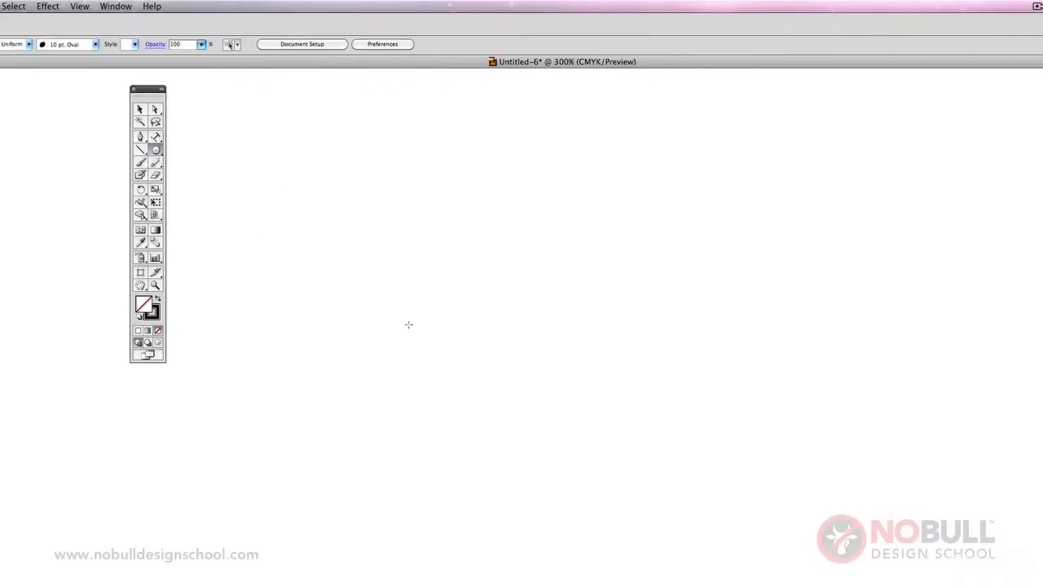
left_click(418, 249)
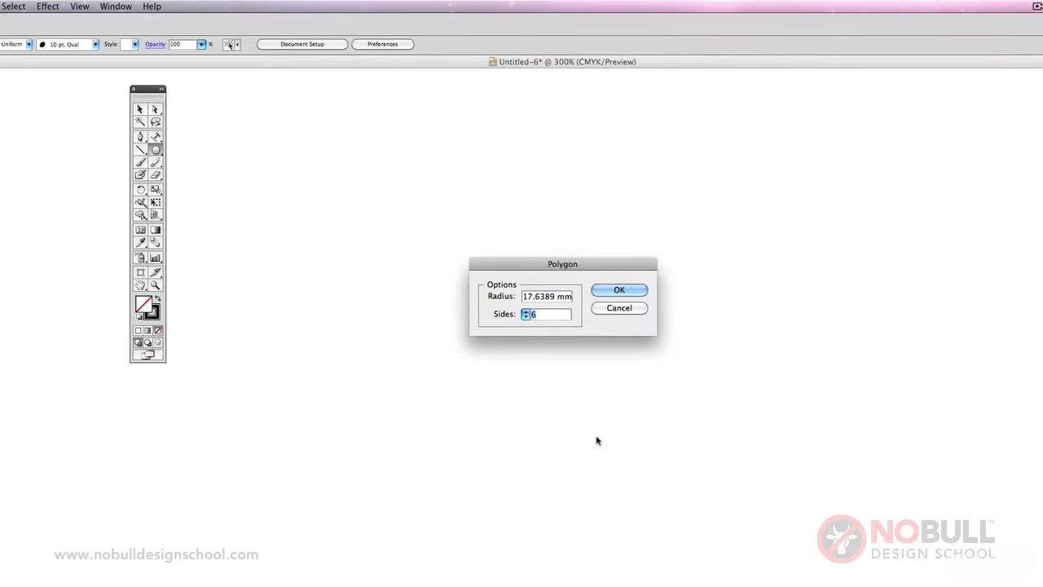
type("8")
key("Return")
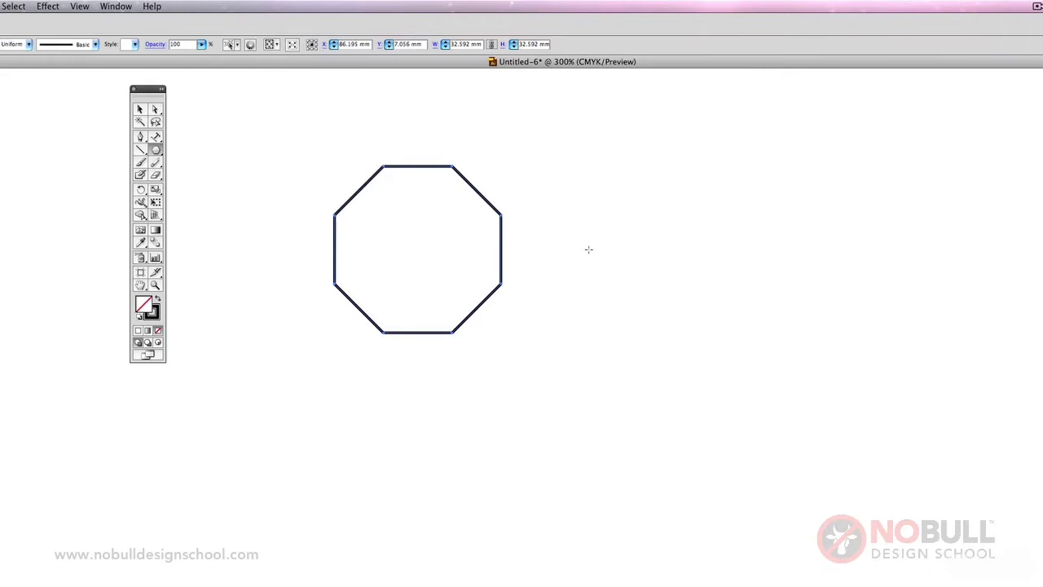
left_click(588, 248)
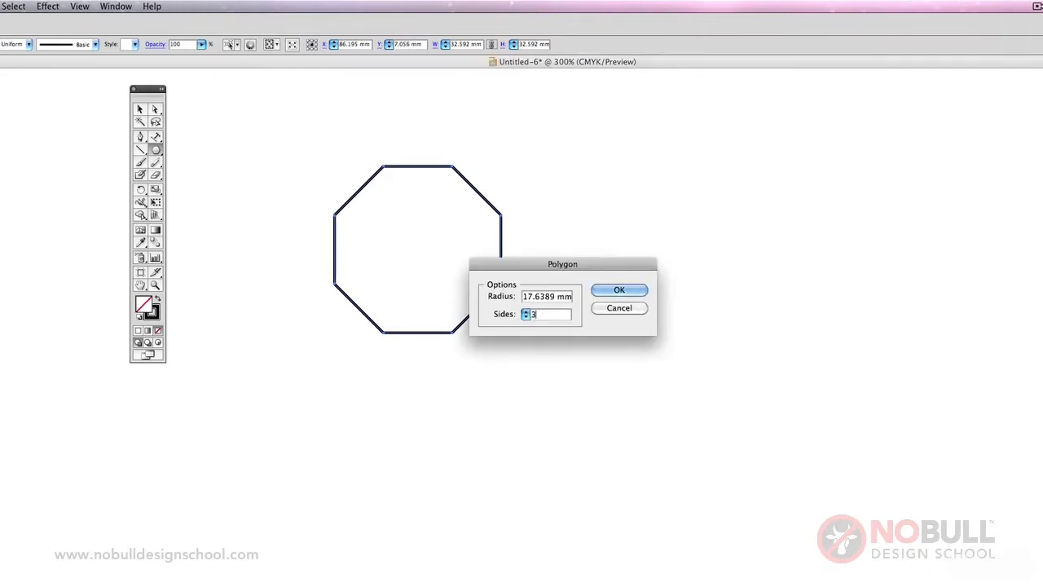
type("3")
left_click(607, 293)
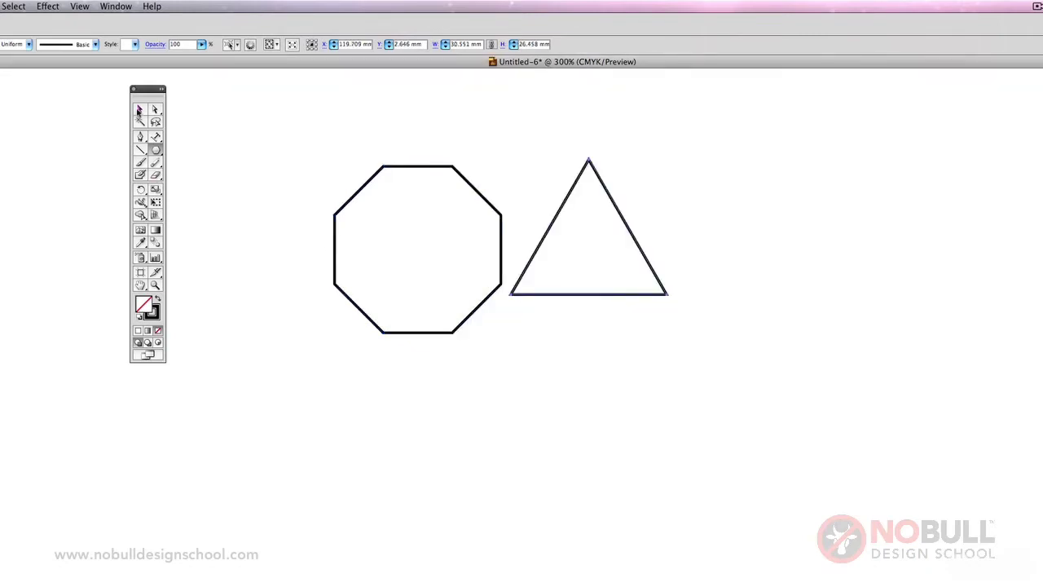
- Select the octagon and the triangle together and delete them
left_click(139, 110)
key("super+a")
key("Delete")
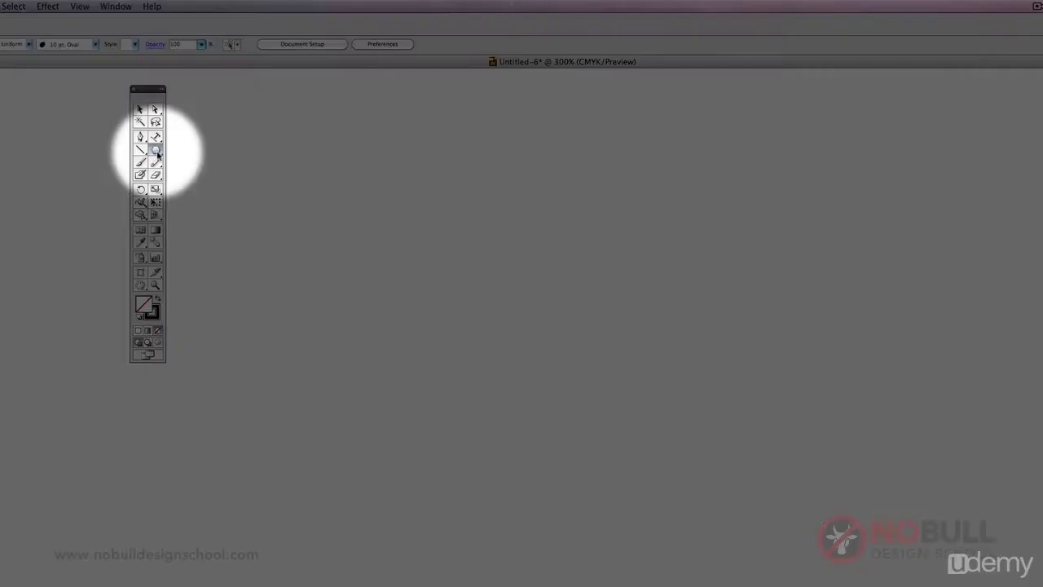
- Create a 5-point star with the Star tool, using a Radius 1 of 10 mm and a Radius 2 of 20 mm
left_click(156, 151)
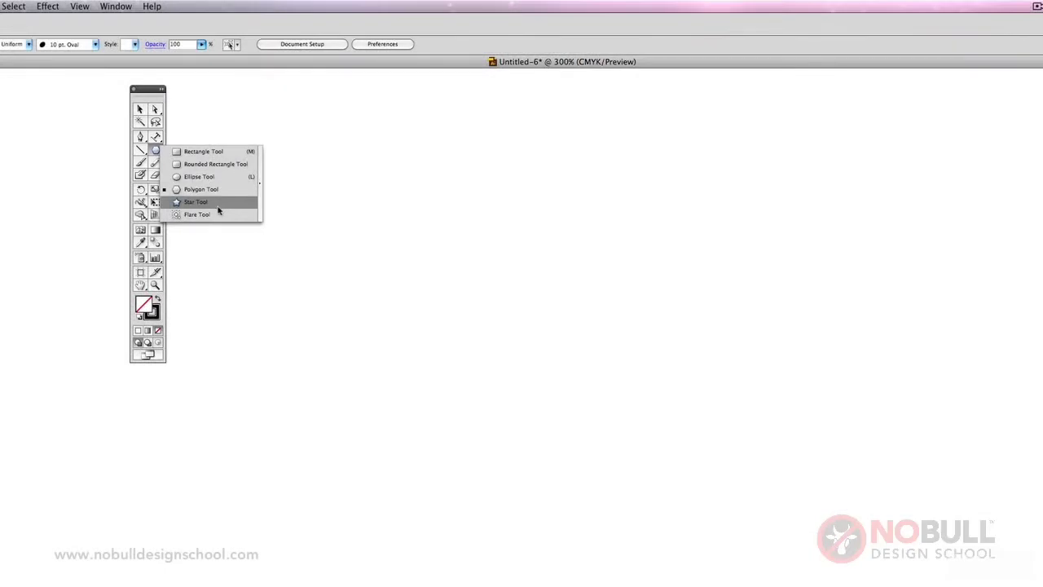
left_click(217, 210)
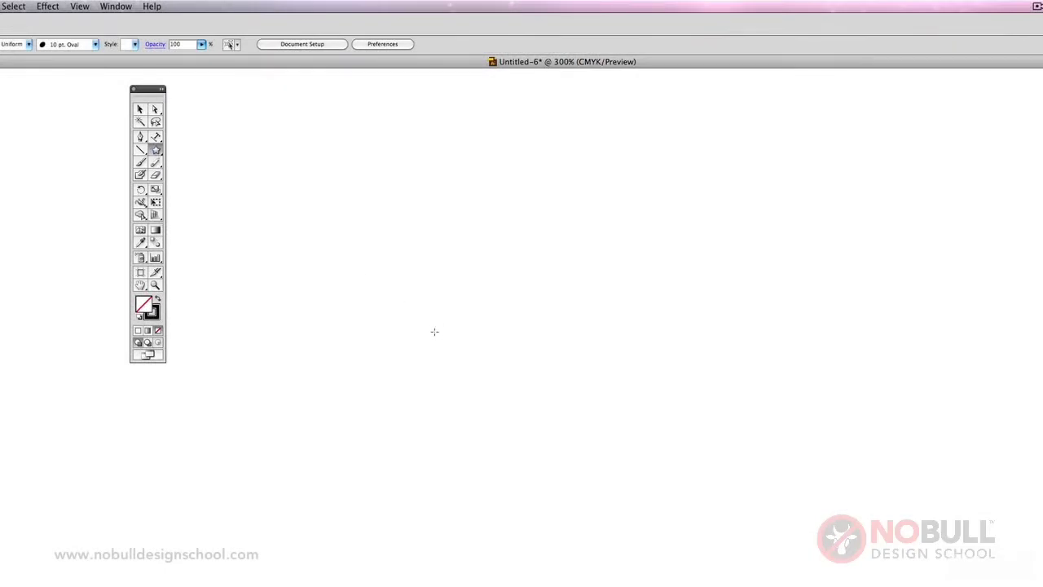
left_click(426, 242)
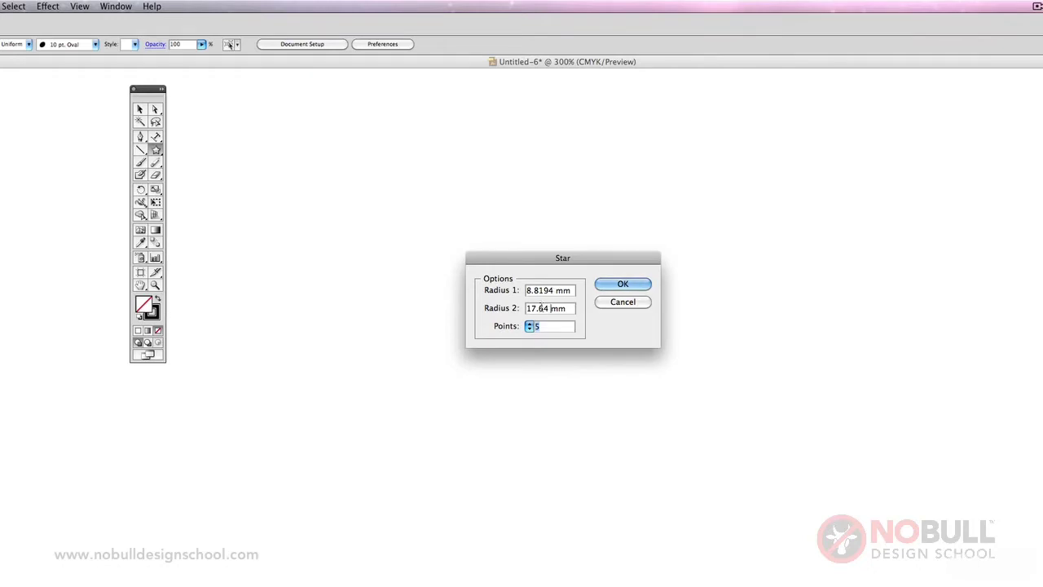
key("shift+Tab")
type("20mm")
left_click_drag(554, 290, 509, 286)
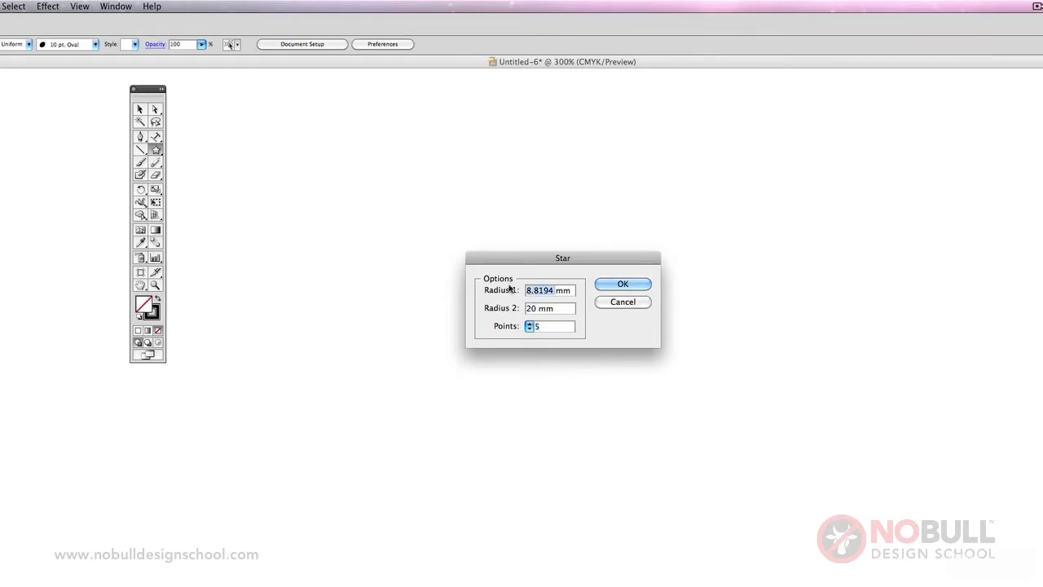
type("10")
left_click(623, 284)
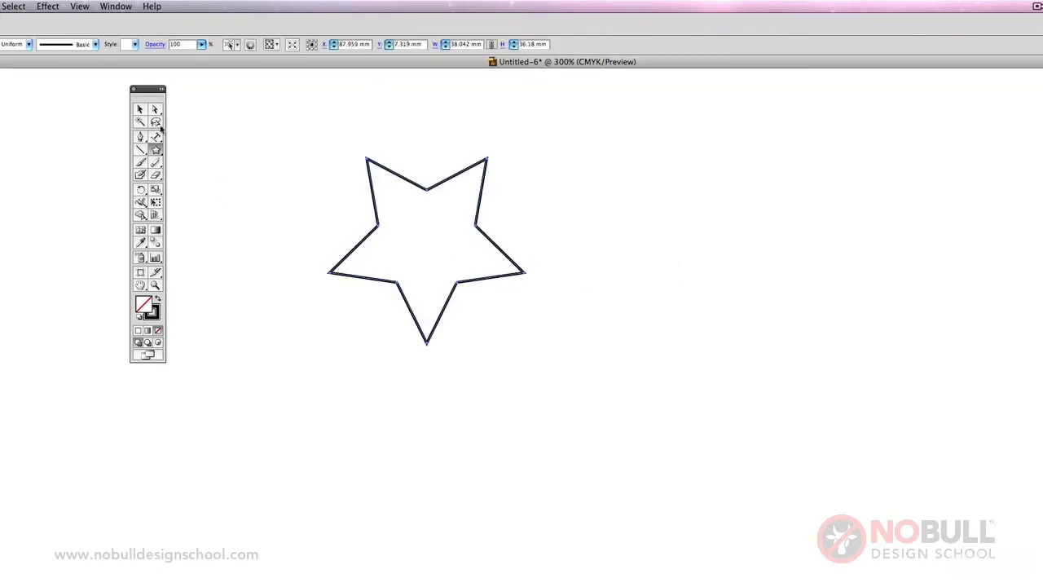
- Replace the five-pointed star with a 20-point star that has a Radius 1 of 16 mm and a Radius 2 of 20 mm
left_click(139, 109)
key("Delete")
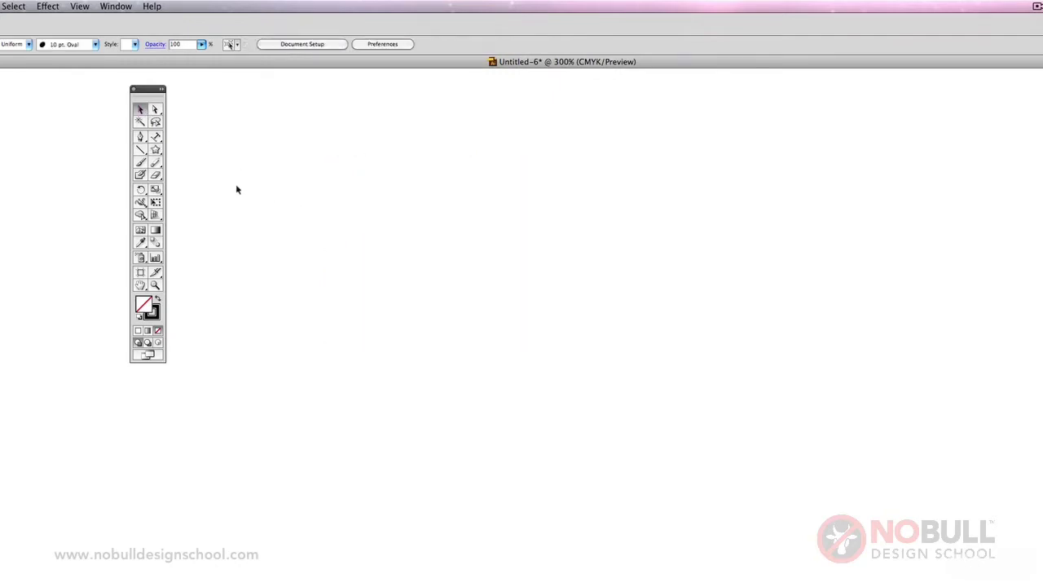
left_click(156, 151)
left_click(495, 291)
left_click(547, 327)
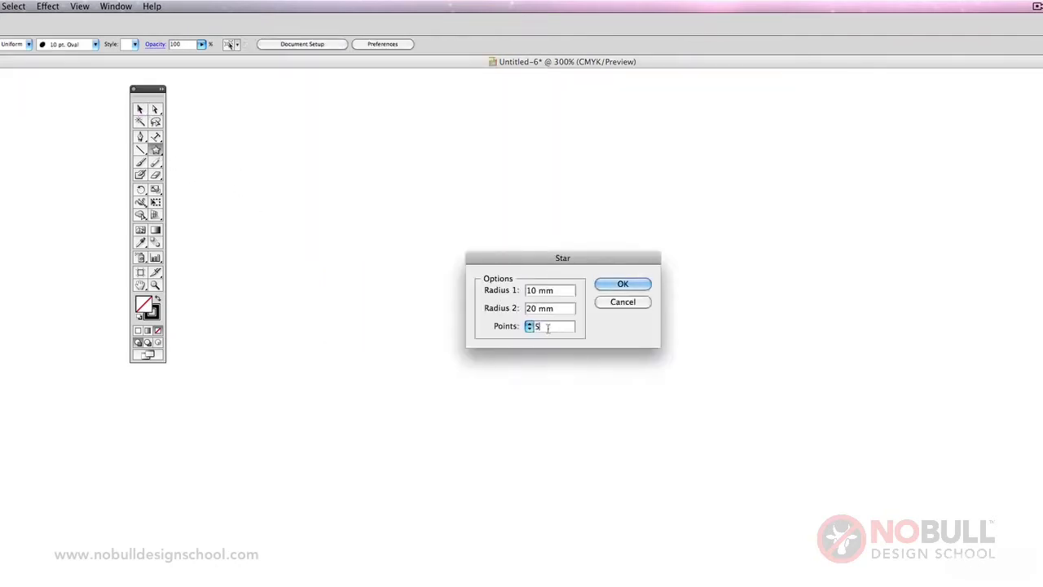
type("20")
double_click(527, 290)
type("16")
left_click(620, 285)
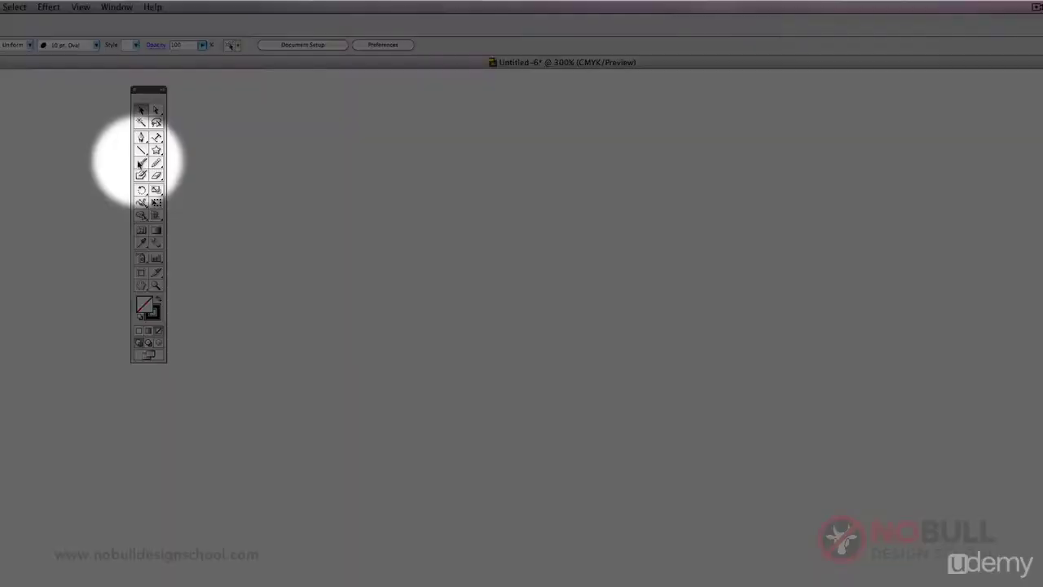
- Paint a winding freehand stroke across the artboard with the Paintbrush tool, using the 10 pt. Oval brush
left_click(141, 162)
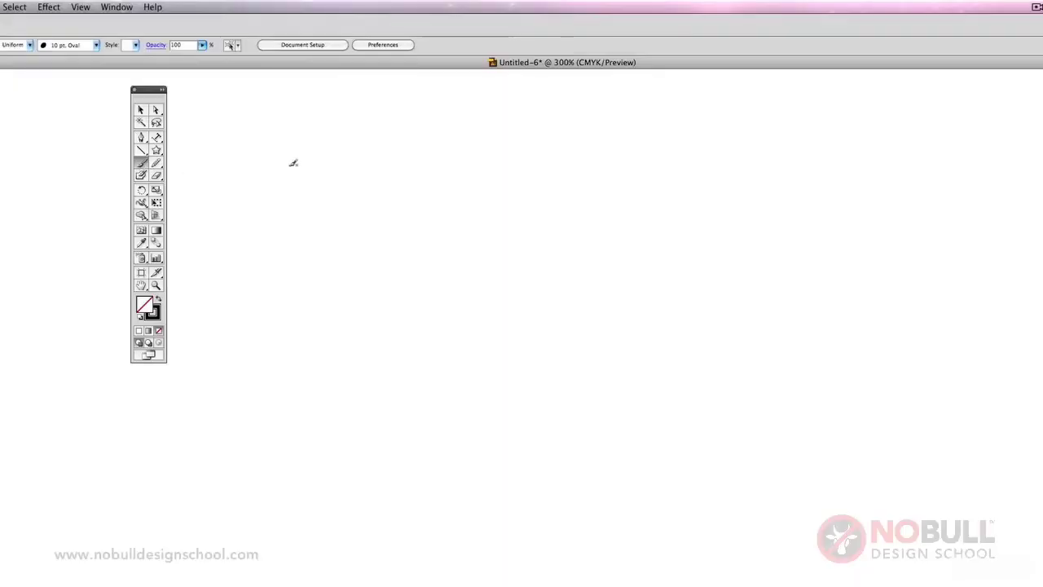
mouse_move(284, 166)
left_mouse_down()
mouse_move(356, 226)
mouse_move(547, 285)
mouse_move(620, 371)
left_mouse_up()
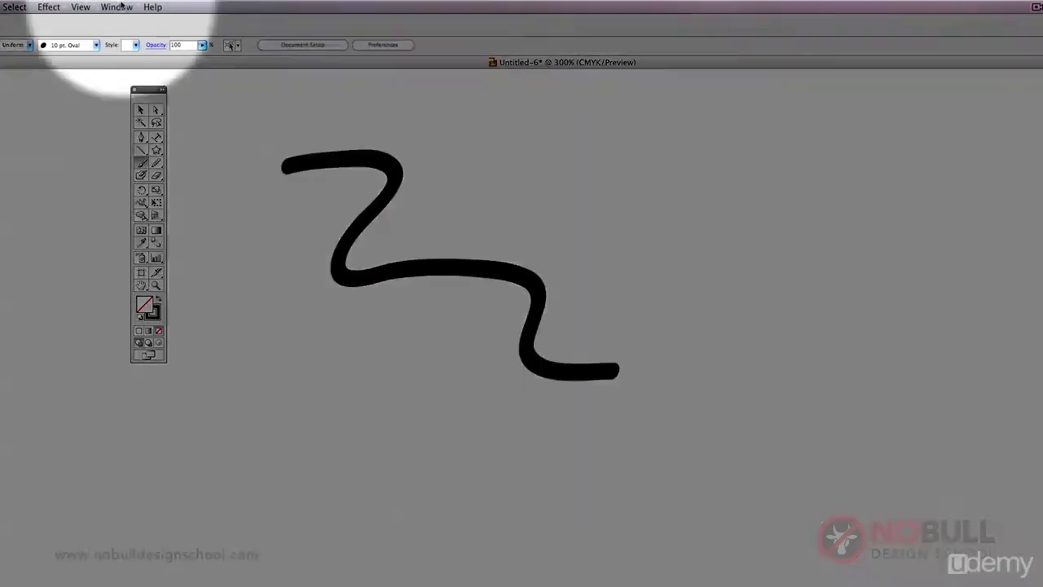
- Show the Brushes panel beside the painted stroke and open the Artistic_ChalkCharcoalPencil brush library
left_click(120, 6)
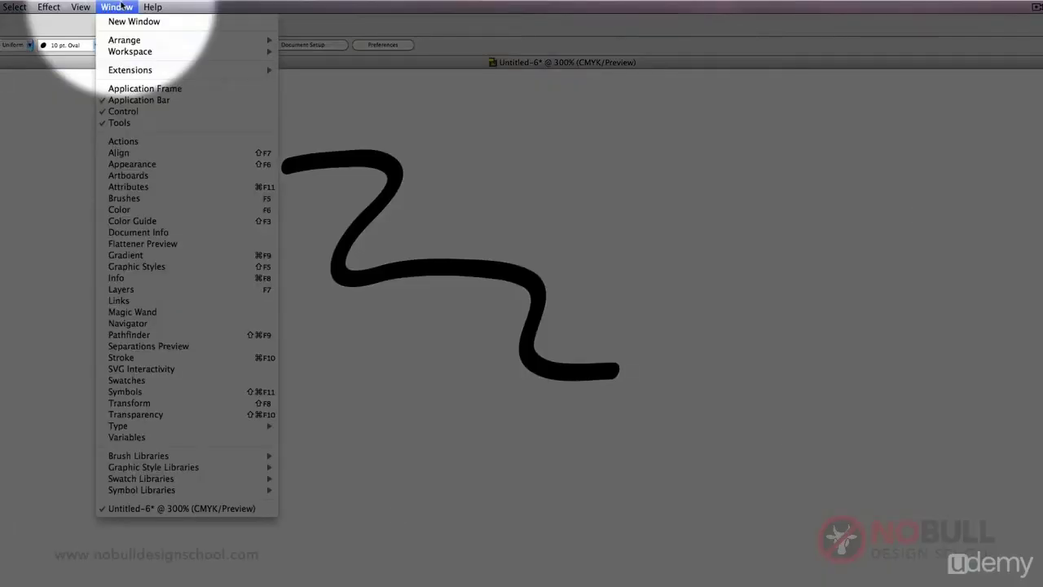
left_click(124, 198)
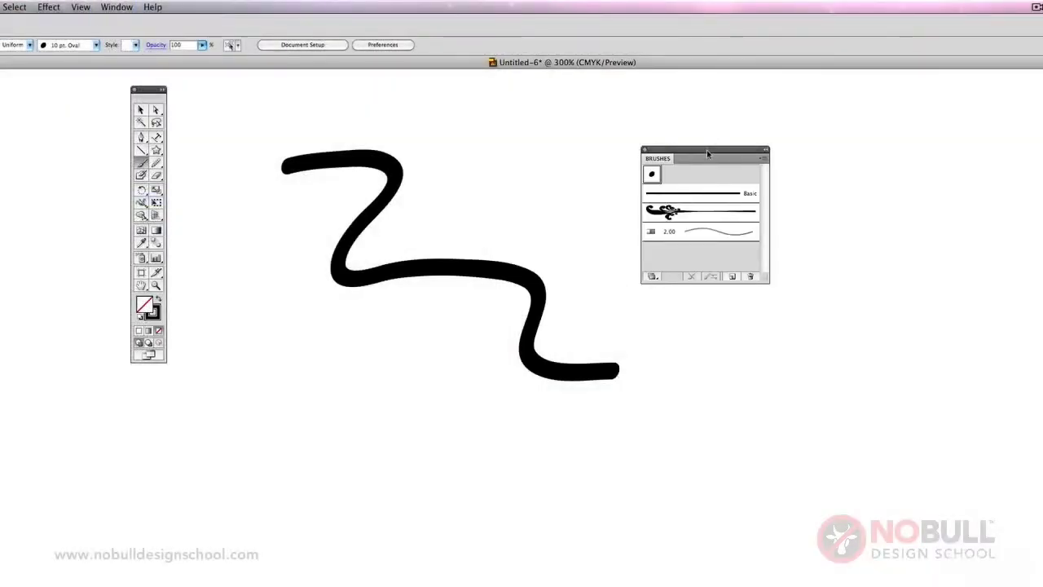
left_click_drag(707, 154, 606, 142)
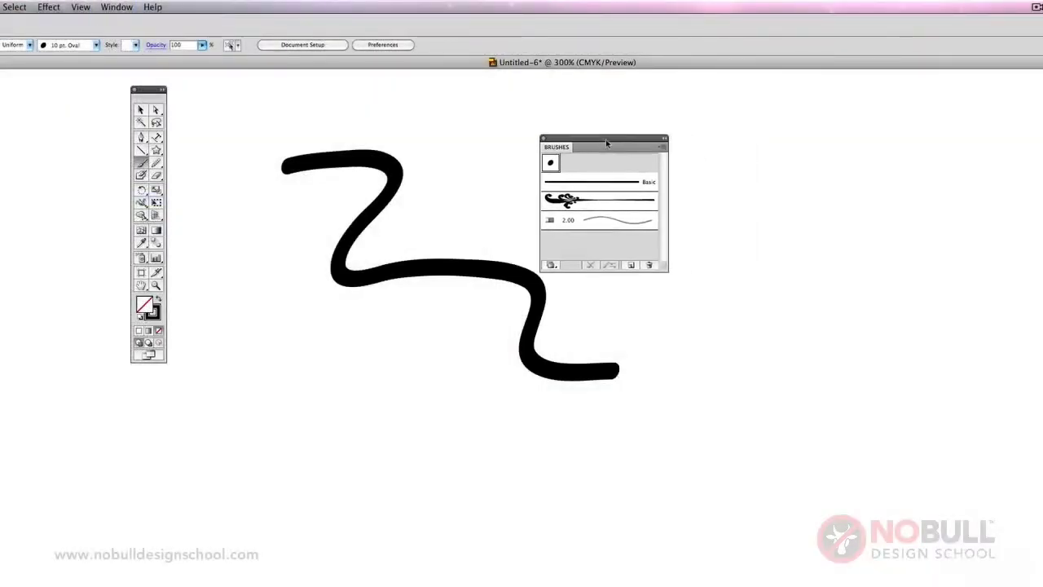
left_click(660, 149)
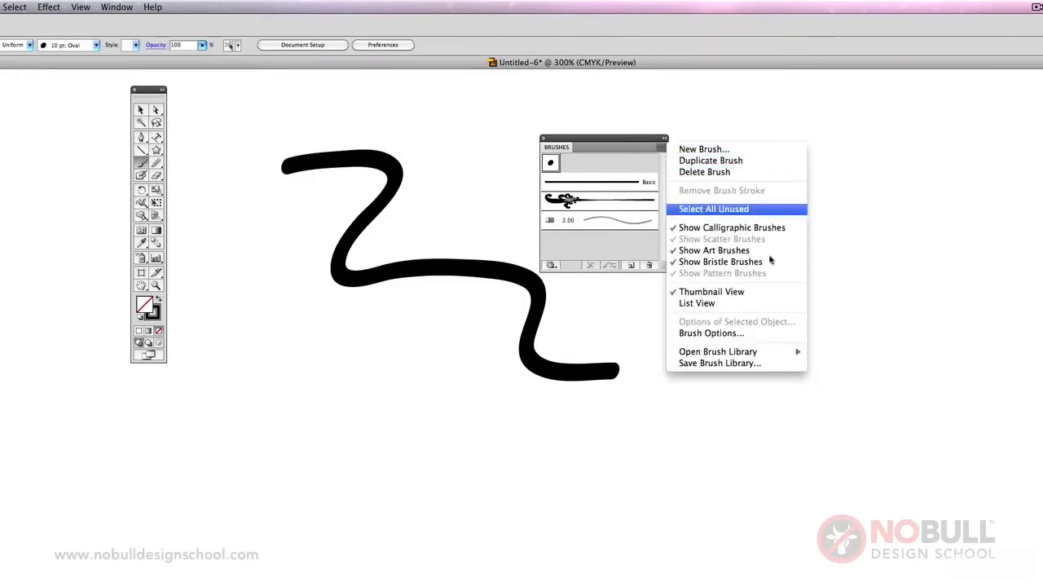
mouse_move(765, 352)
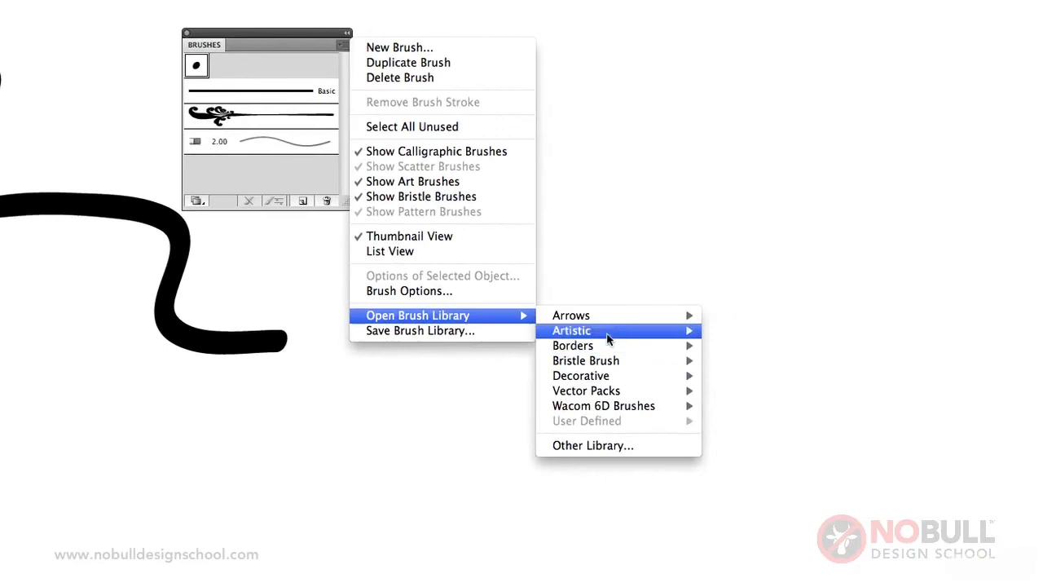
mouse_move(607, 338)
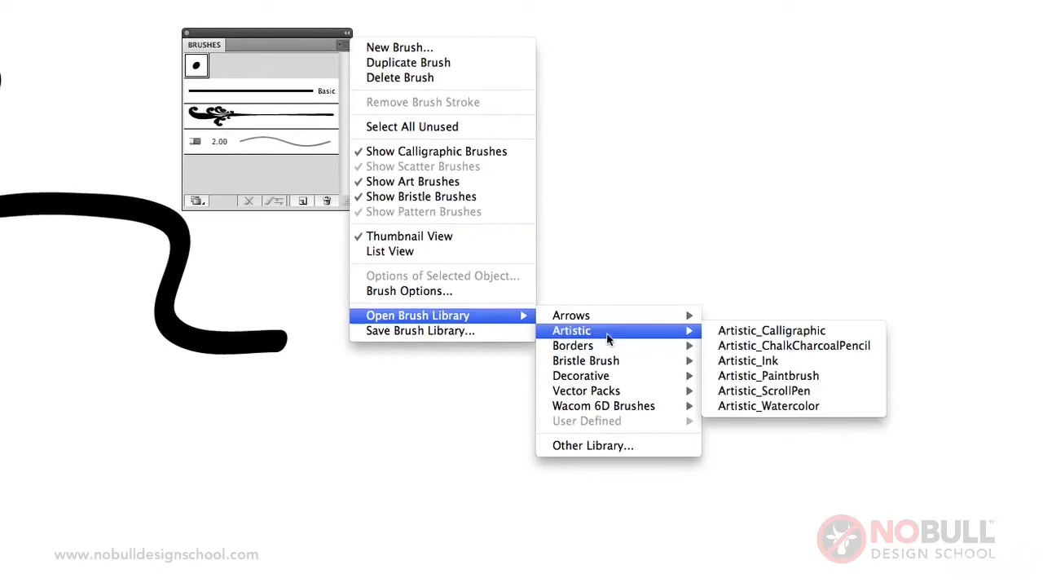
left_click(770, 346)
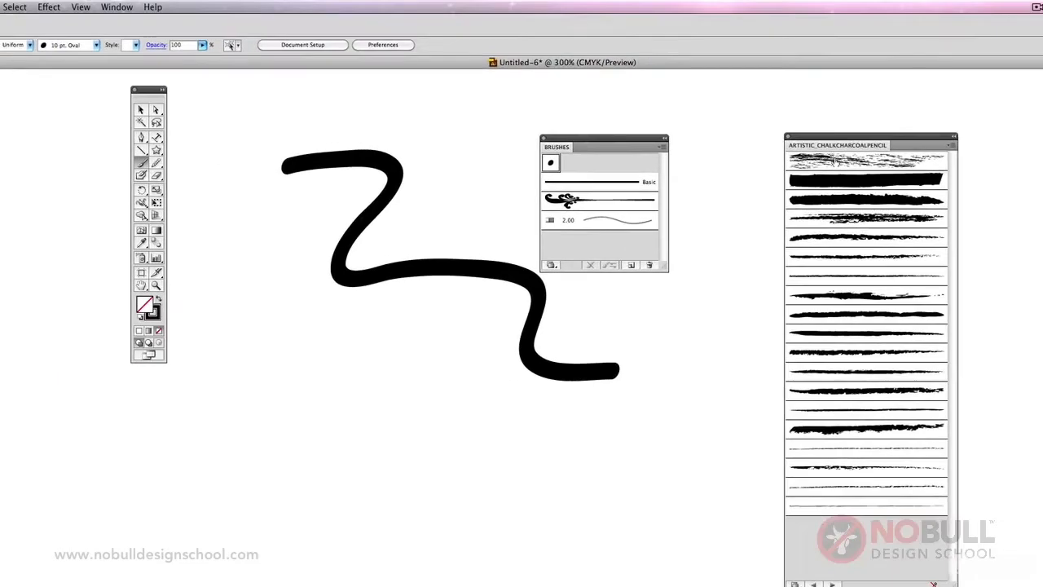
- Paint two strokes with the Chalk brush around the oval stroke and one curved stroke with a solid, rough-edged charcoal brush beside them
left_click(573, 62)
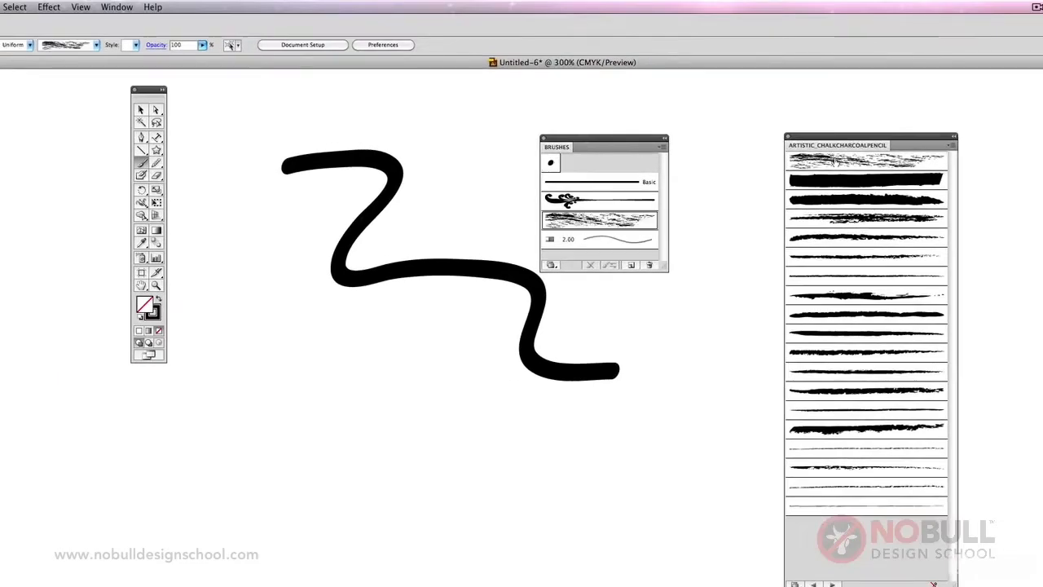
left_click(143, 163)
left_click(823, 163)
mouse_move(332, 327)
left_mouse_down()
mouse_move(323, 401)
mouse_move(403, 432)
mouse_move(492, 440)
left_mouse_up()
left_click_drag(488, 384, 525, 398)
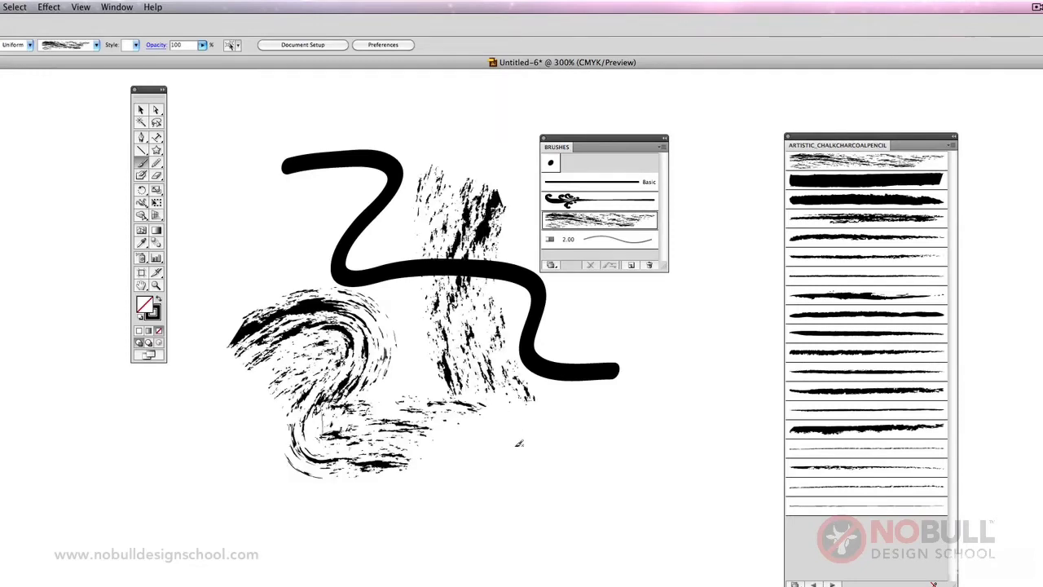
left_click(846, 237)
mouse_move(705, 271)
left_mouse_down()
mouse_move(705, 341)
mouse_move(582, 435)
left_mouse_up()
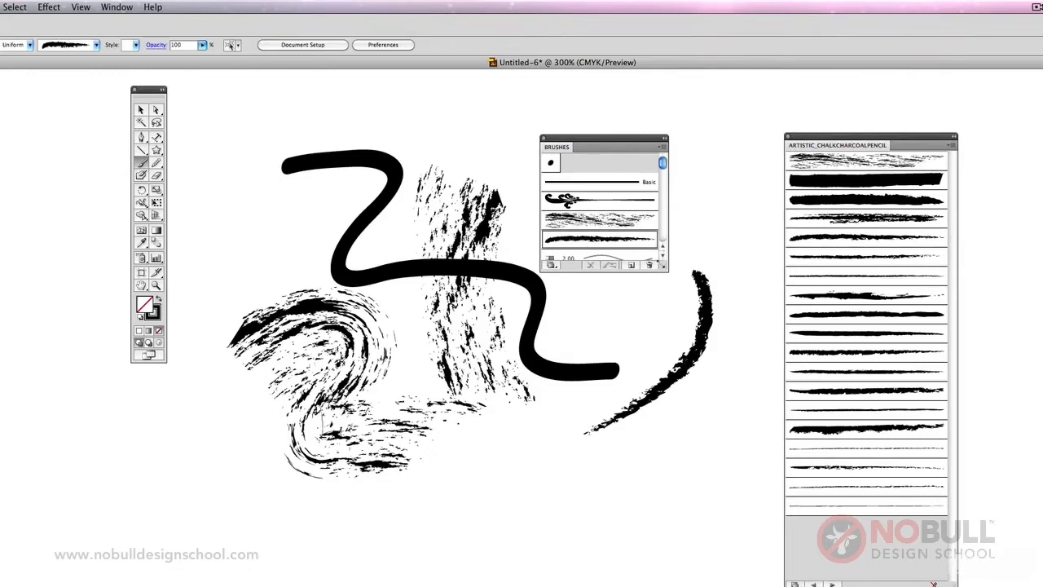
- Enlarge the Brushes panel and set the Chalk art brush's width to 470% with Fixed variation
left_click_drag(666, 268, 722, 325)
double_click(615, 224)
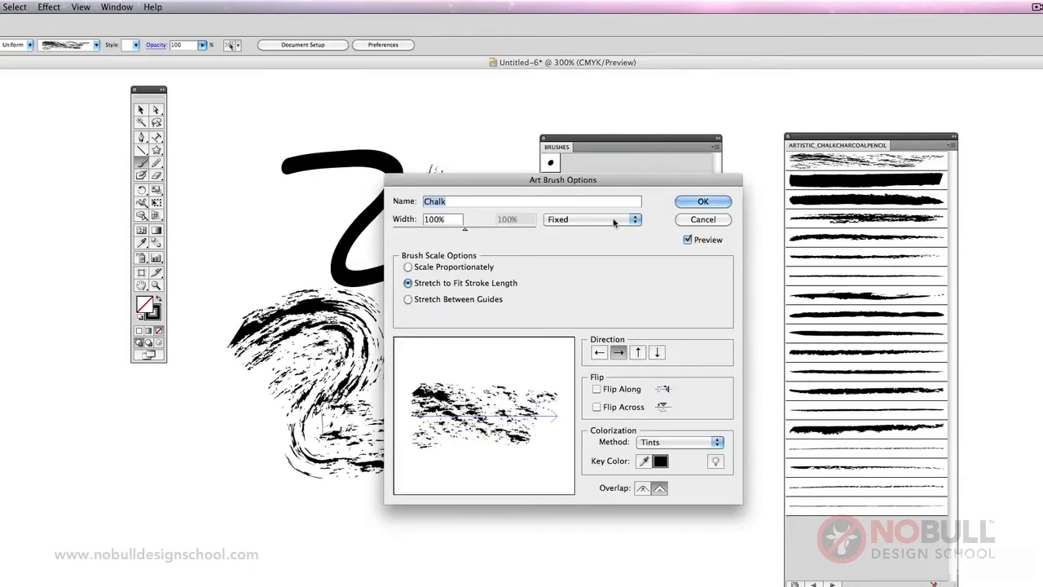
mouse_move(464, 231)
left_mouse_down()
mouse_move(425, 234)
mouse_move(507, 234)
left_mouse_up()
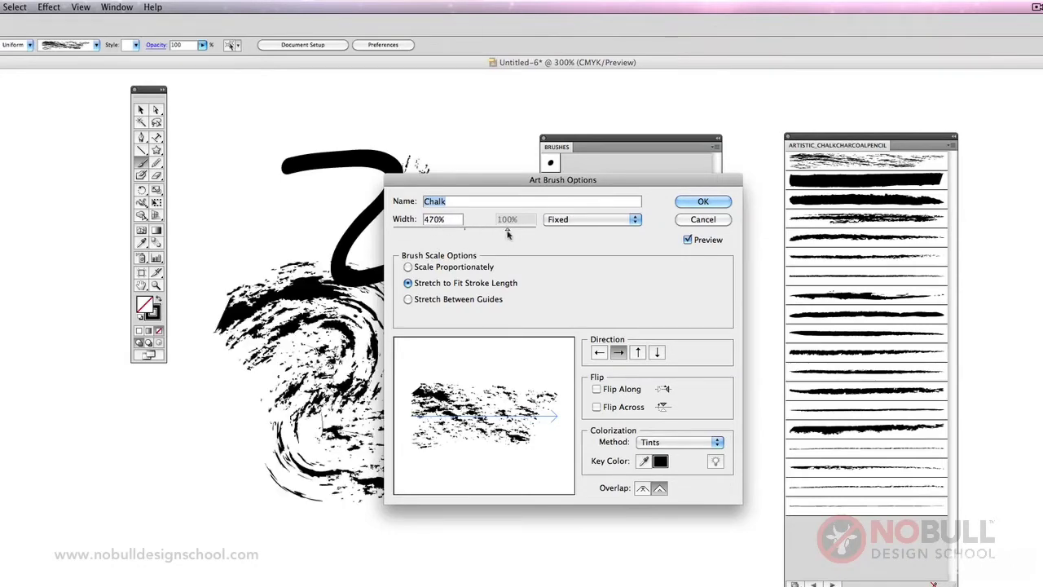
left_click(563, 220)
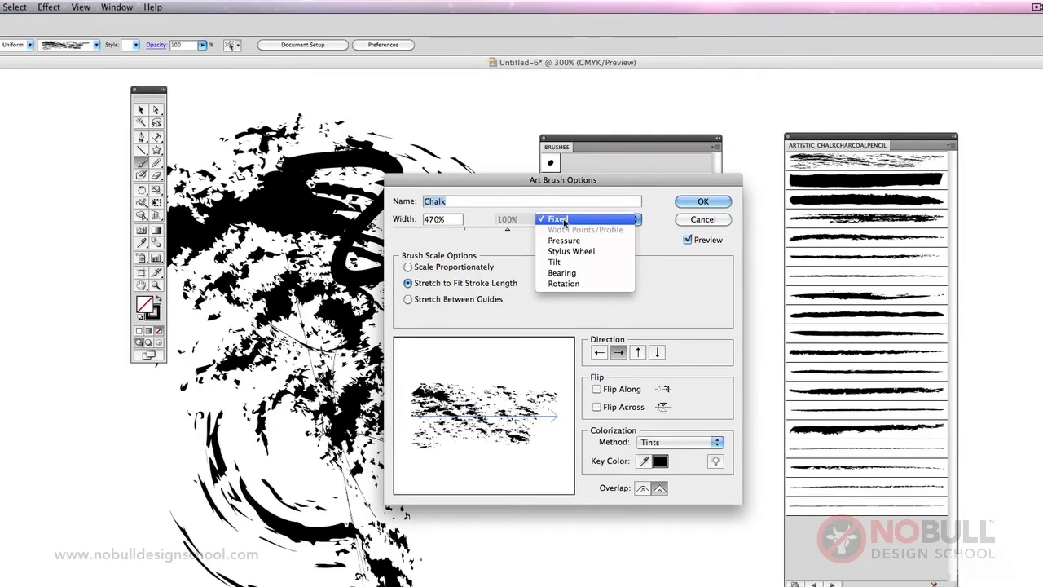
left_click(563, 220)
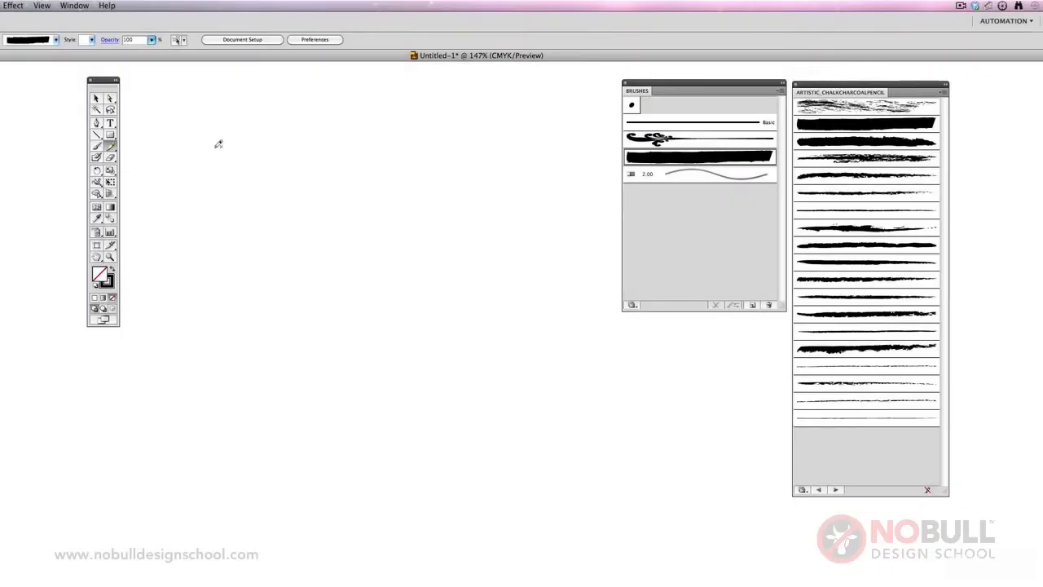
- Draw a wavy freehand path about 130 mm wide and 121 mm high with the Pencil tool
left_click_drag(215, 147, 334, 136)
left_click_drag(455, 381, 509, 374)
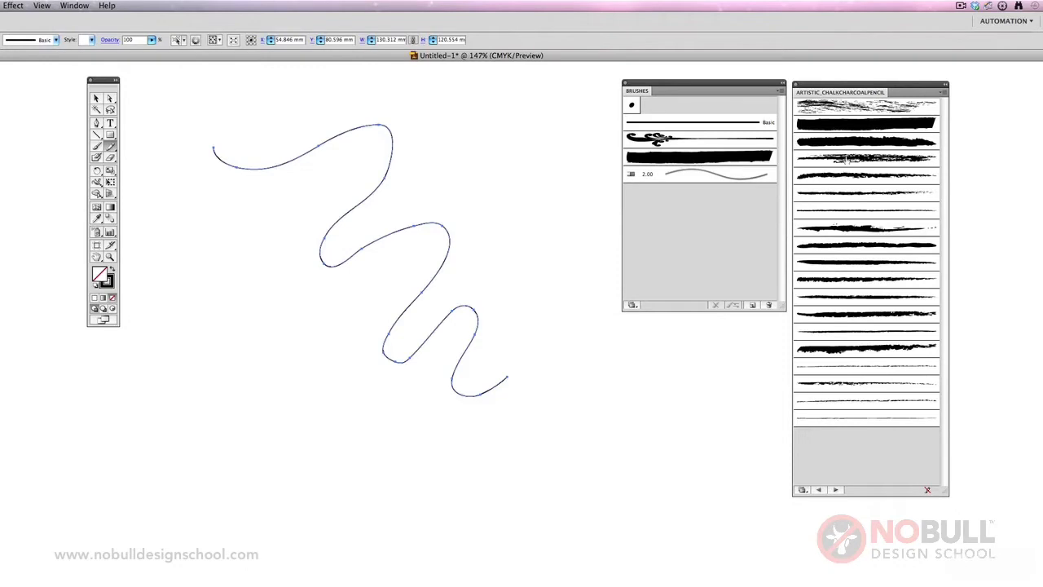
- Try several charcoal and pencil brushes on the wavy path, and return its stroke to the Basic brush
left_click(844, 160)
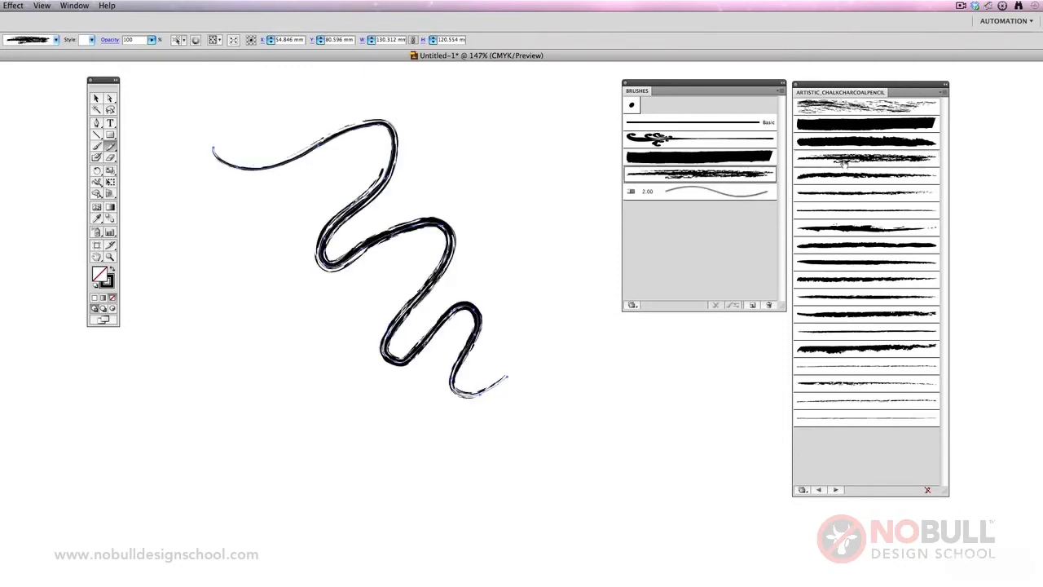
left_click(848, 210)
left_click(847, 212)
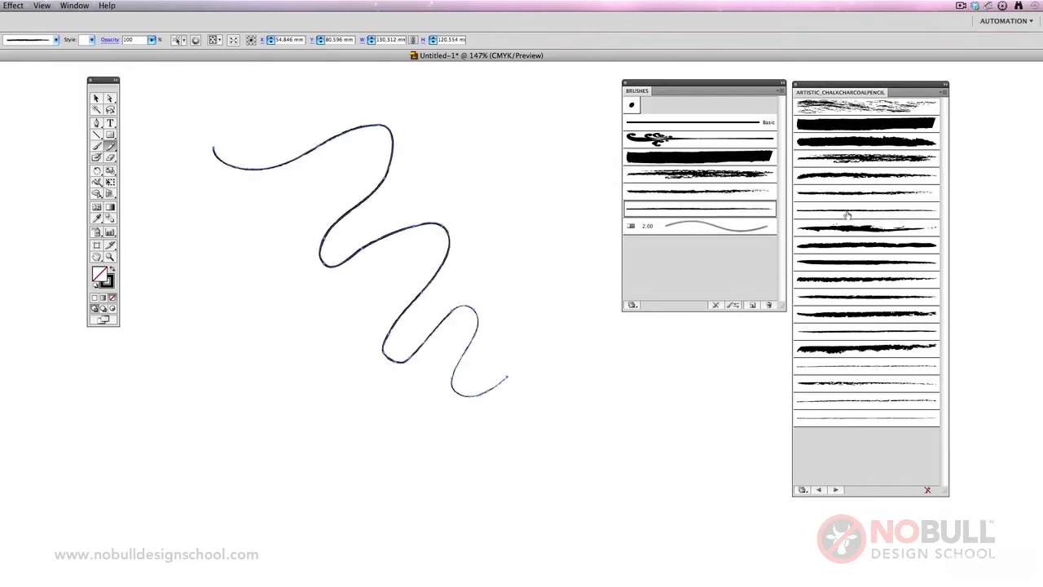
left_click(714, 129)
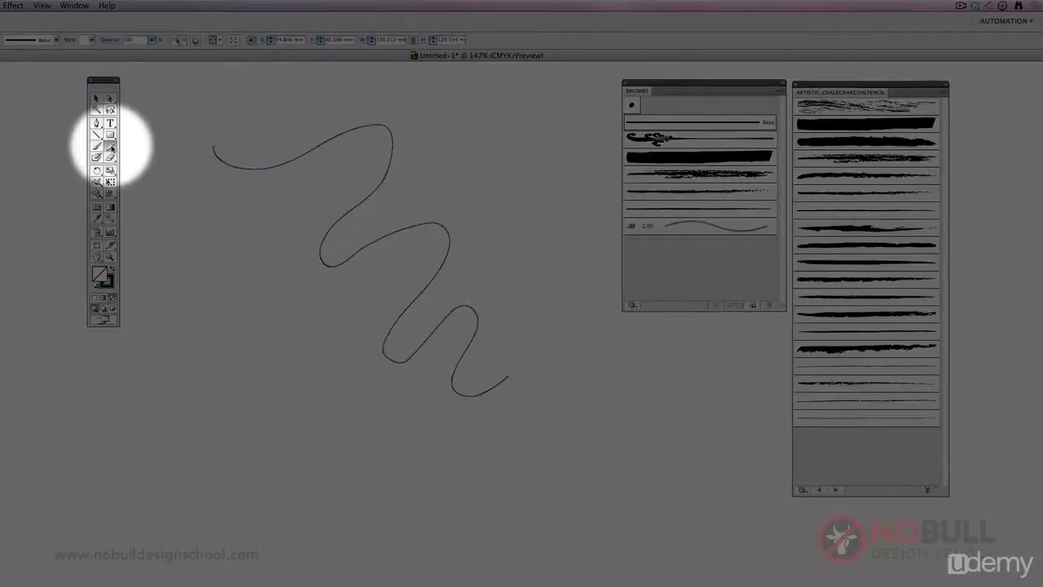
- Smooth the wavy path's uppermost bend and the first bend below it with the Smooth tool
left_click(111, 147)
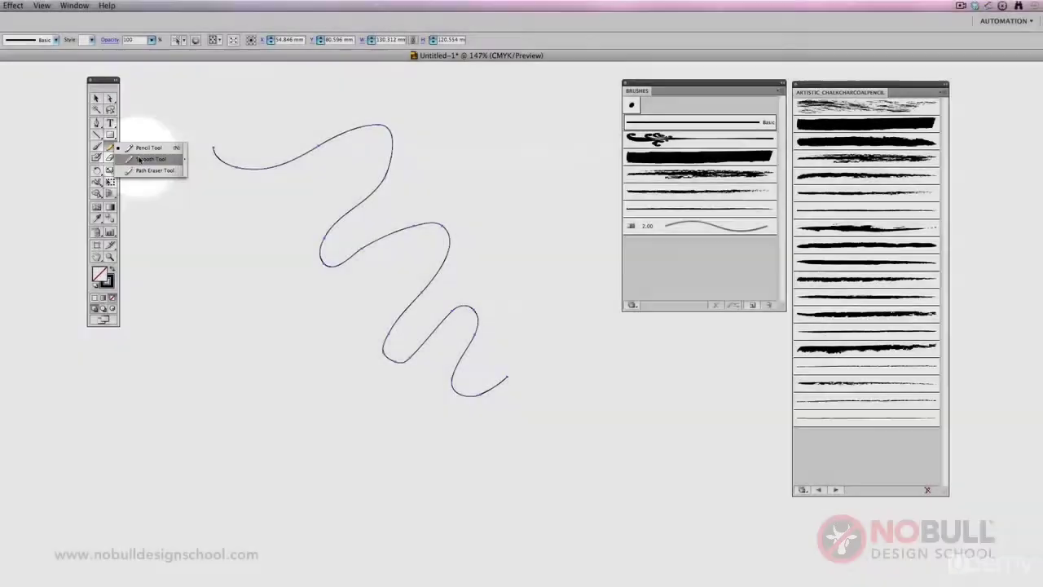
left_click(140, 158)
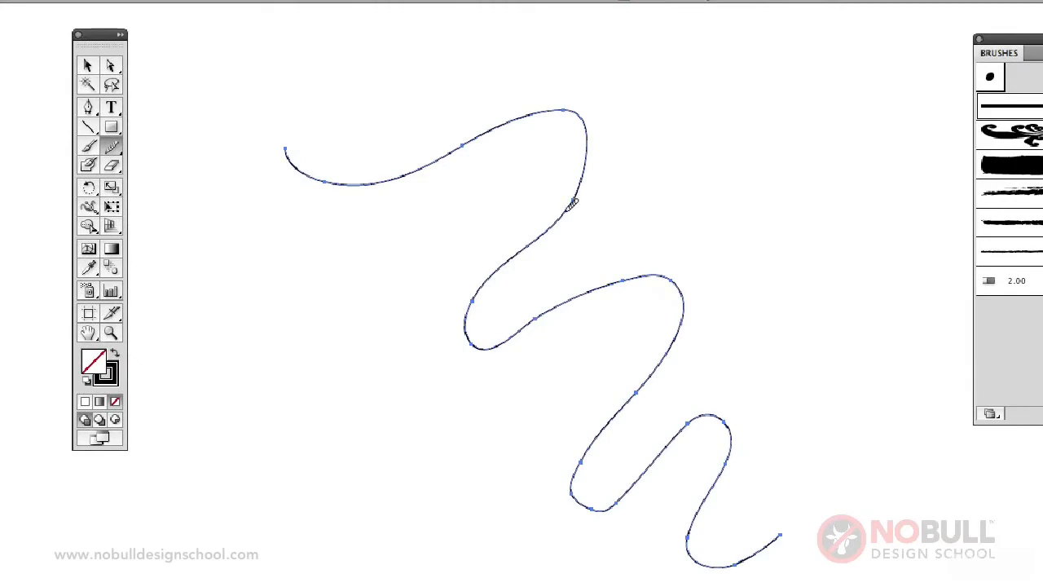
mouse_move(583, 109)
left_mouse_down()
mouse_move(528, 116)
mouse_move(493, 144)
left_mouse_up()
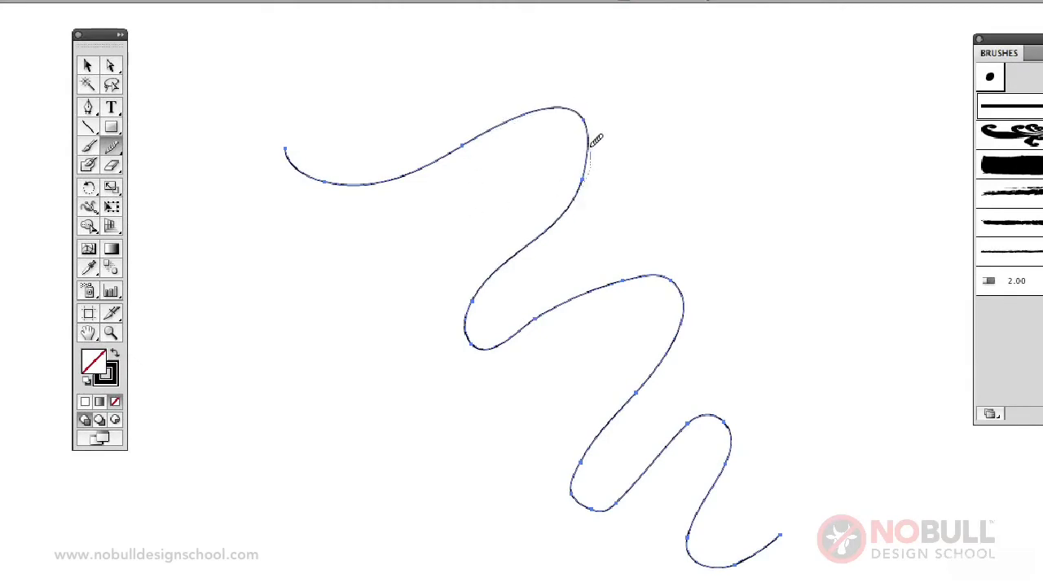
mouse_move(596, 133)
left_mouse_down()
mouse_move(574, 107)
mouse_move(561, 201)
left_mouse_up()
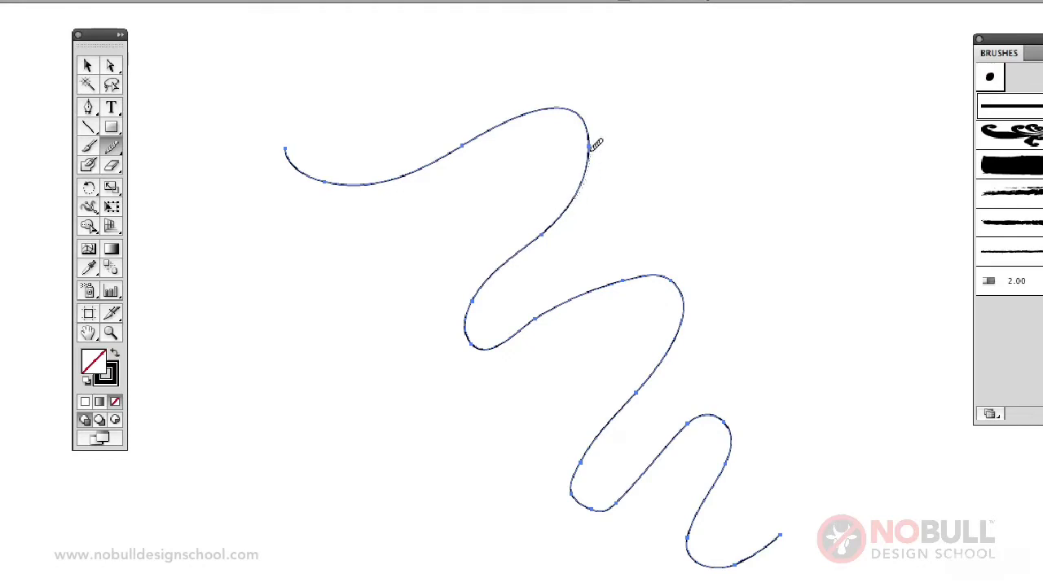
mouse_move(598, 144)
left_mouse_down()
mouse_move(586, 117)
mouse_move(545, 107)
left_mouse_up()
mouse_move(598, 127)
left_mouse_down()
mouse_move(591, 161)
mouse_move(576, 109)
mouse_move(536, 99)
left_mouse_up()
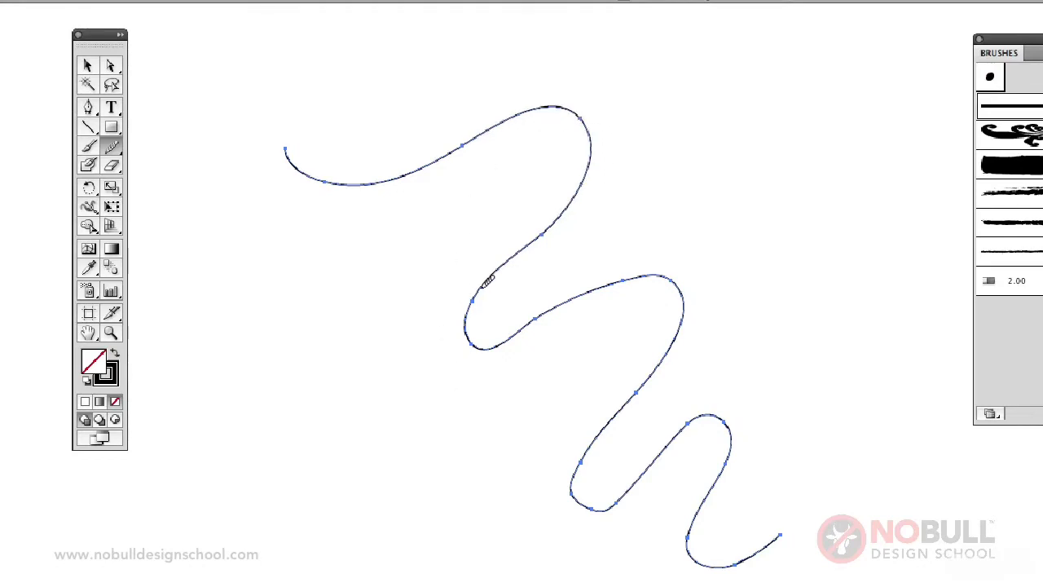
mouse_move(487, 282)
left_mouse_down()
mouse_move(474, 318)
mouse_move(506, 340)
mouse_move(536, 337)
mouse_move(472, 314)
mouse_move(476, 322)
mouse_move(499, 332)
mouse_move(540, 324)
mouse_move(479, 337)
left_mouse_up()
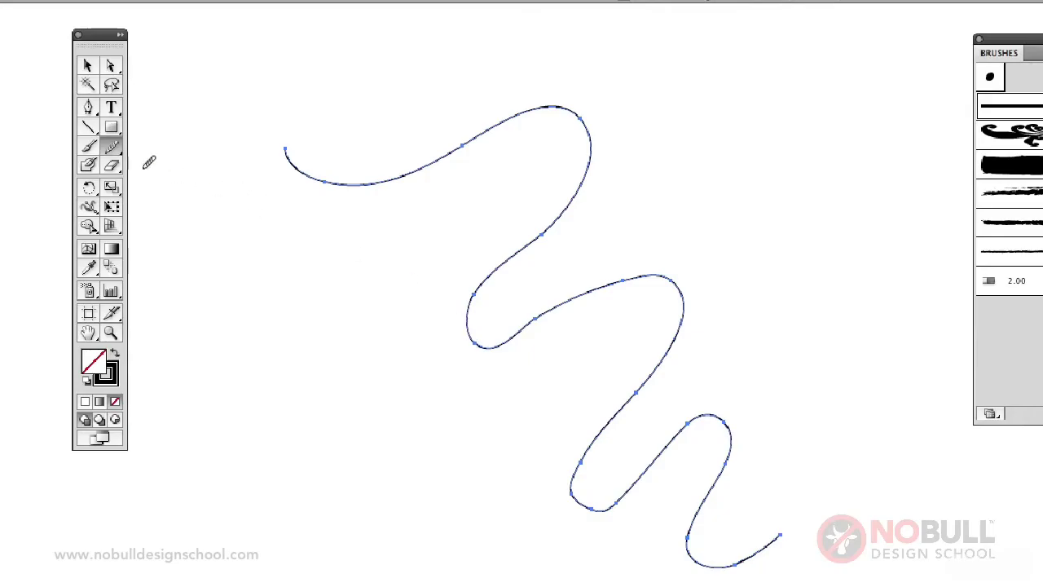
- Erase the lower end of the wavy path with the Path Eraser tool and return to the Selection tool
left_click_drag(111, 147, 185, 192)
mouse_move(787, 530)
left_mouse_down()
mouse_move(736, 565)
mouse_move(689, 538)
left_mouse_up()
left_click(88, 66)
left_click(201, 190)
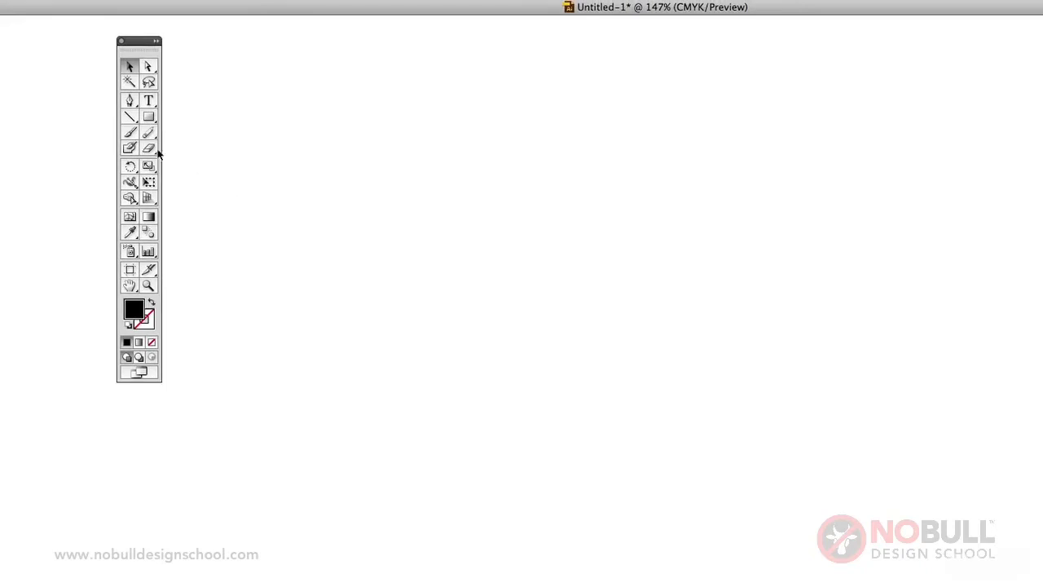
- Draw a black-filled square in the middle of the empty artboard with the Rectangle tool
left_click(150, 118)
left_click_drag(412, 200, 600, 337)
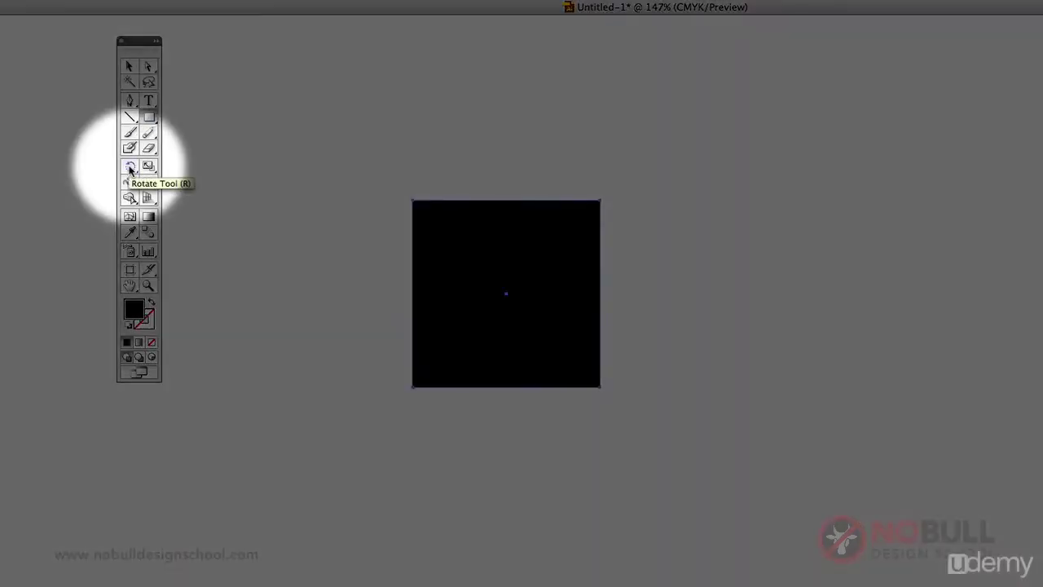
- Rotate the square freely about its centre with the Rotate tool, and undo the rotations
left_click(129, 167)
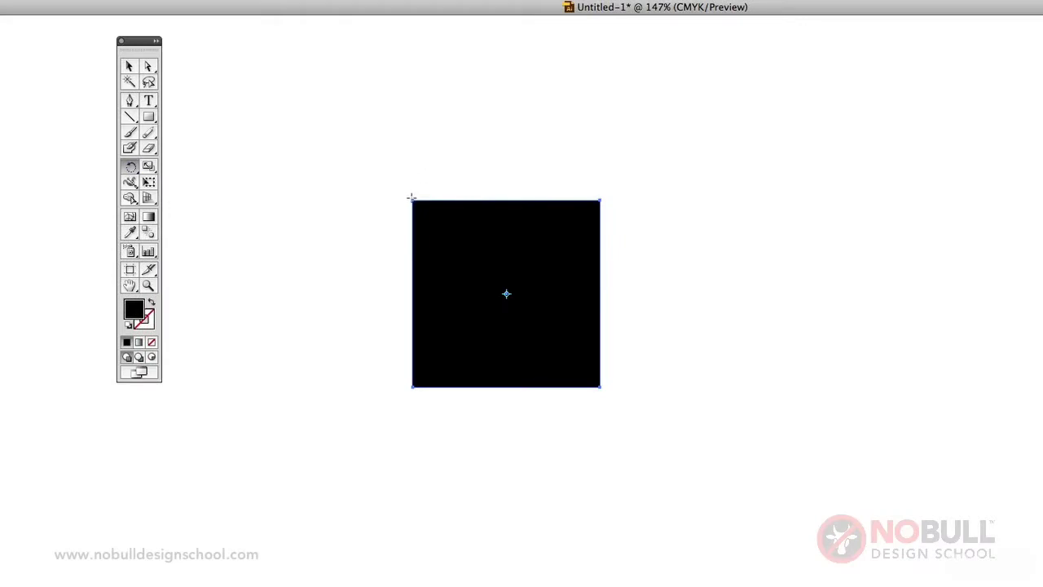
left_click_drag(411, 198, 581, 193)
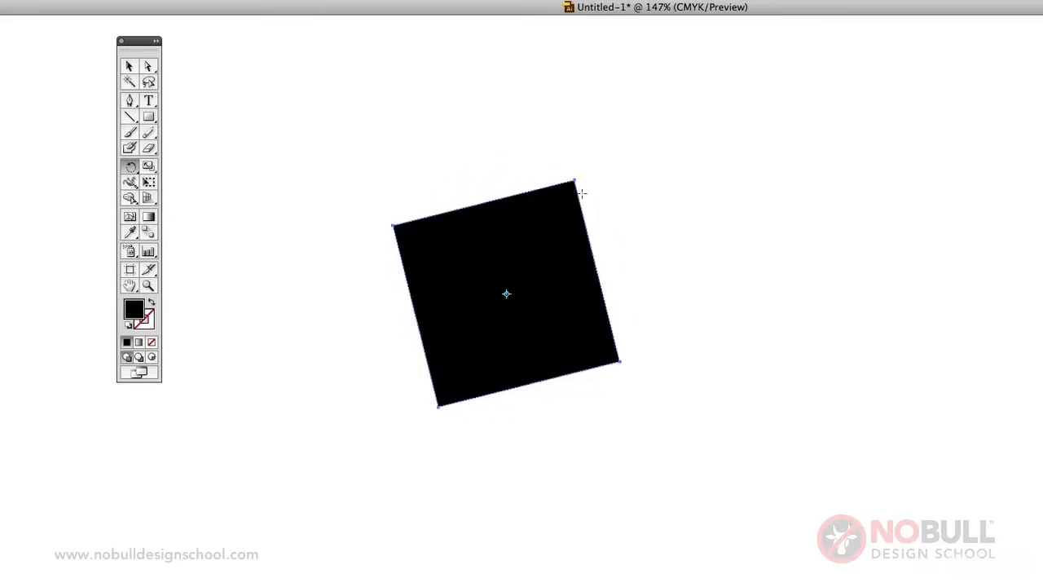
left_click_drag(618, 363, 615, 216)
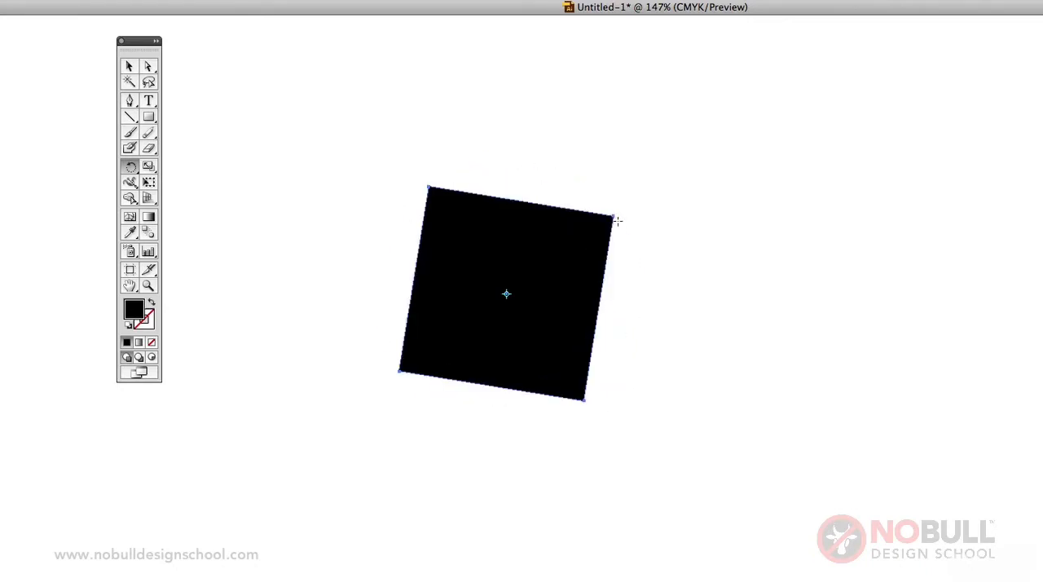
key("super+z")
key("super+z")
key("super+z")
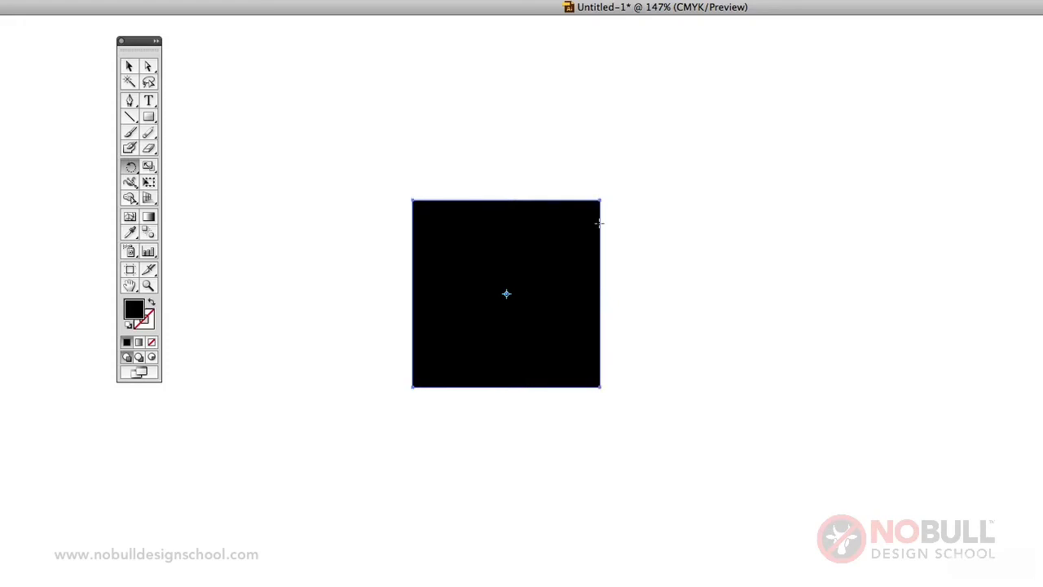
- Scale the square up proportionally about its centre to roughly two and a half times its size with the Scale tool
left_click(145, 167)
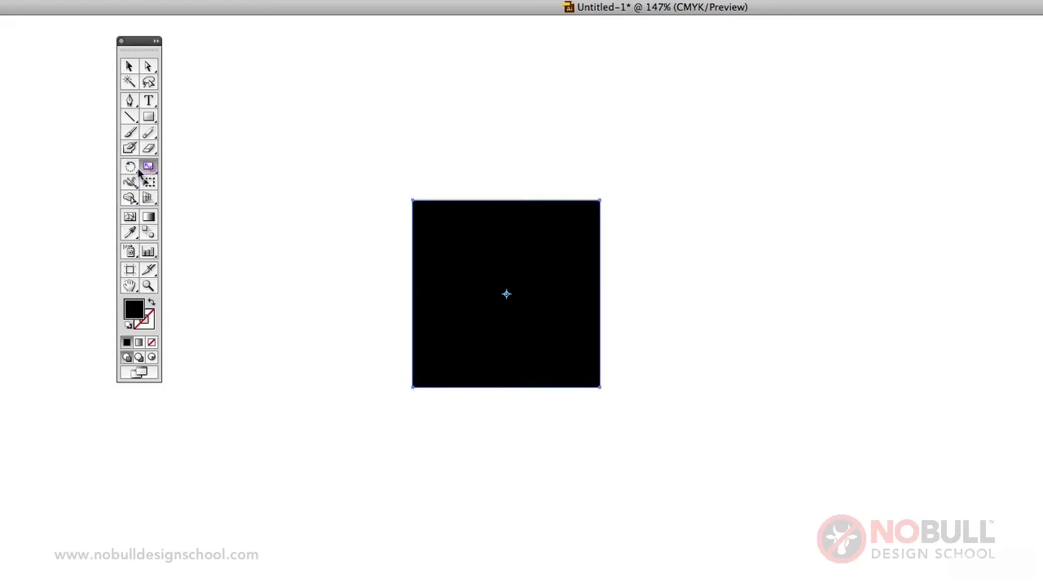
left_click(147, 167)
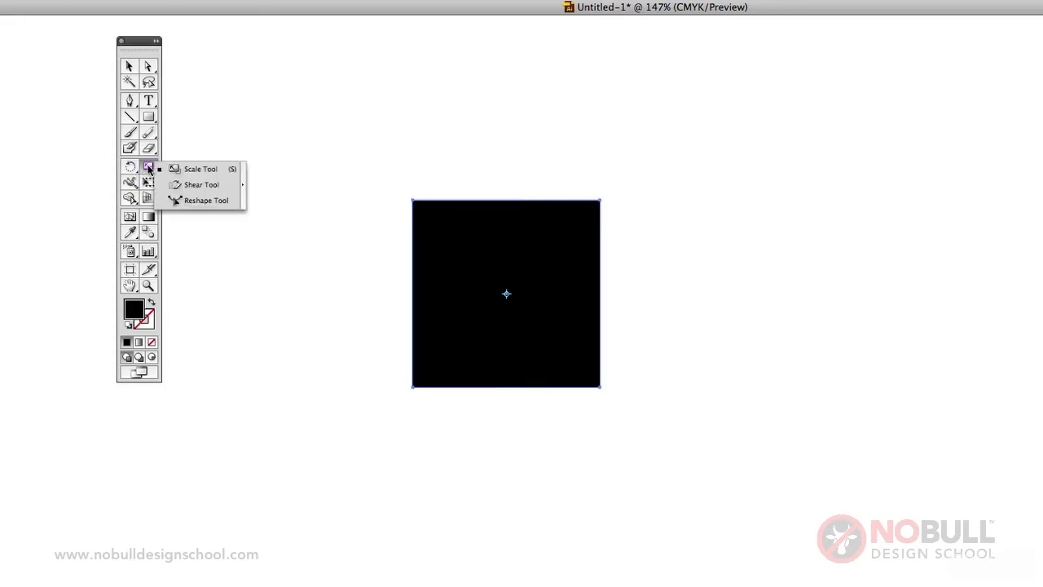
left_click_drag(601, 197, 784, 89)
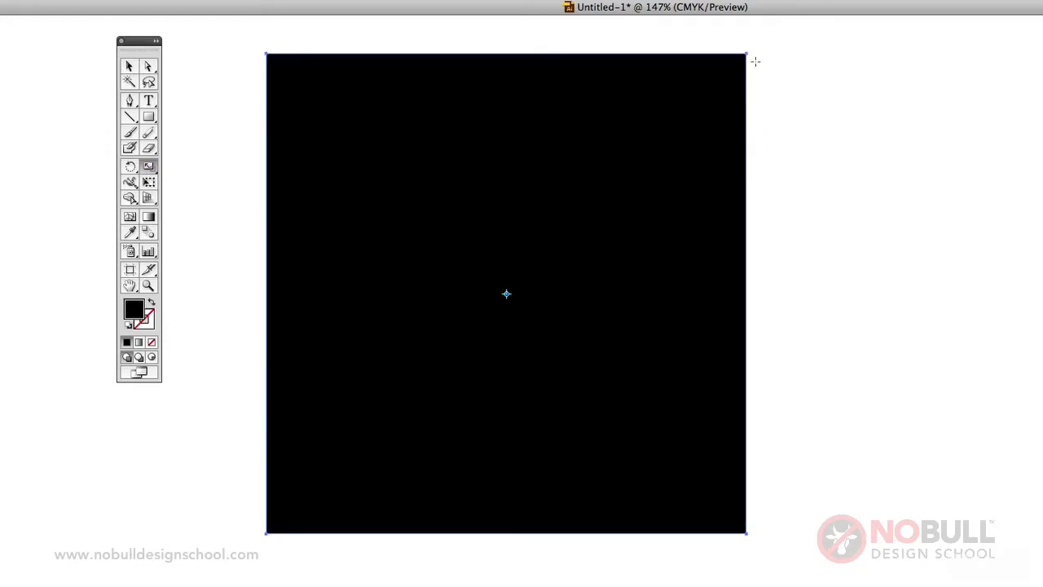
- Scale the square down into a wide rectangle, and make it taller and tilt it slightly clockwise with the Free Transform tool
left_click_drag(747, 55, 708, 141)
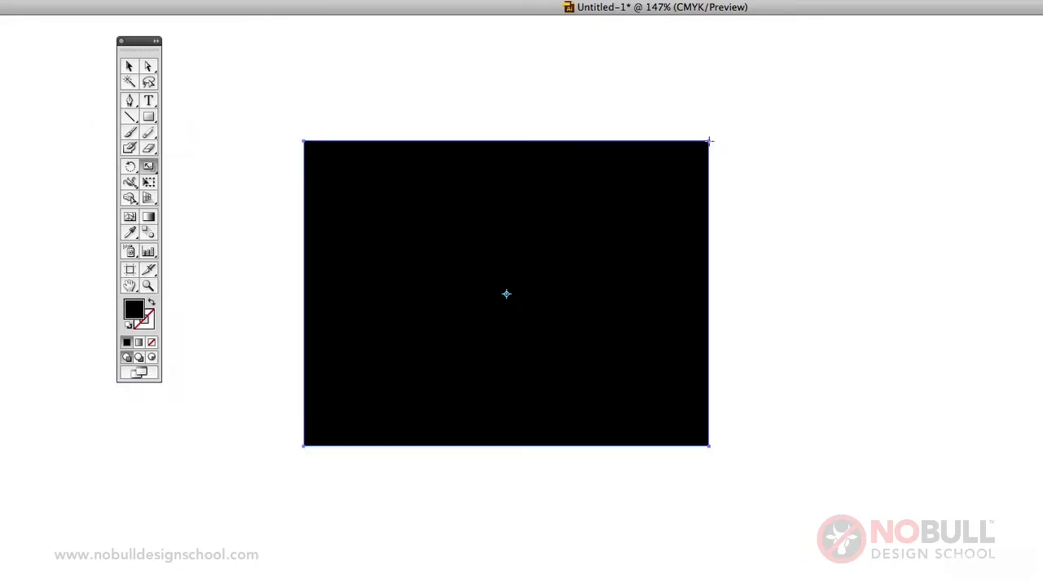
left_click(150, 184)
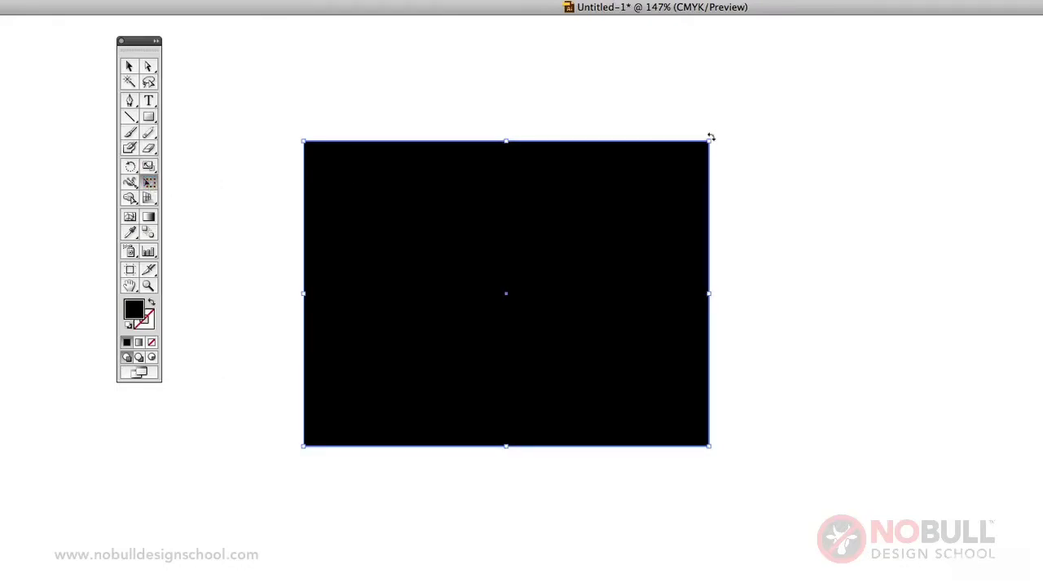
left_click_drag(709, 141, 716, 111)
left_click_drag(716, 252, 661, 391)
left_click_drag(664, 202, 554, 122)
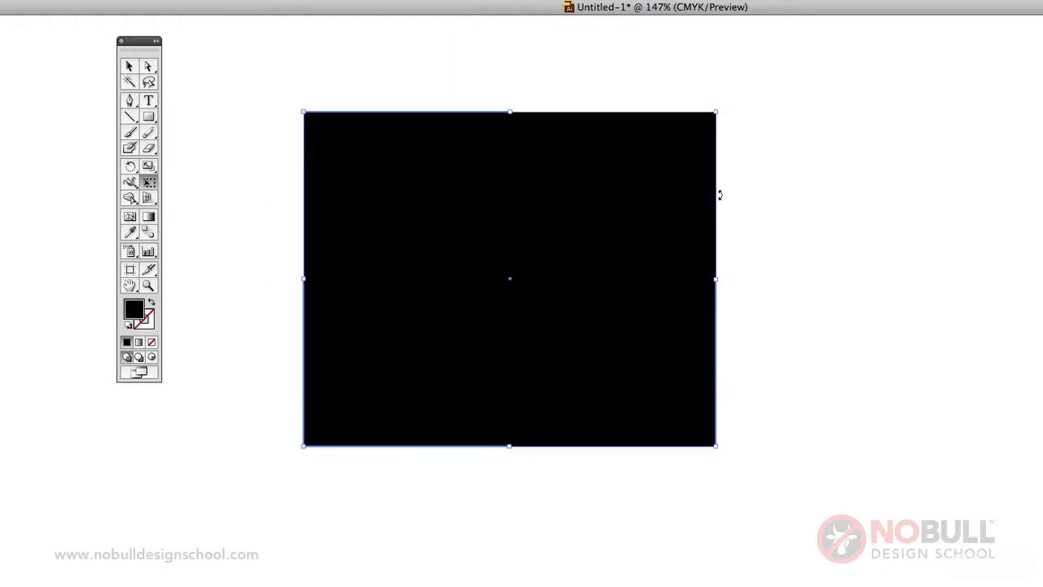
left_click_drag(717, 204, 724, 241)
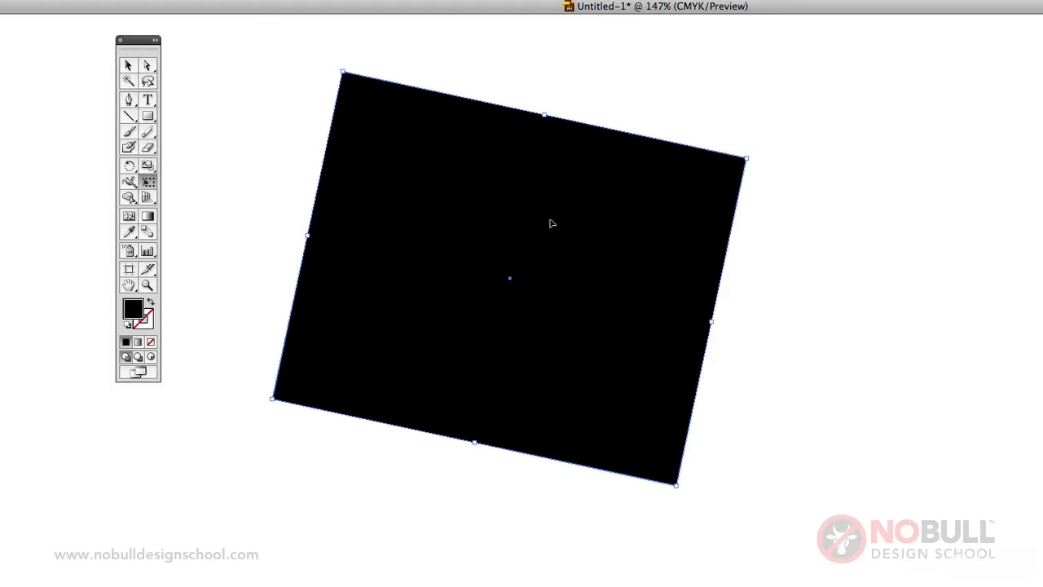
- Reflect a copy of the tilted rectangle across the vertical axis through its right-hand corner, and undo the copy
left_click_drag(129, 167, 177, 183)
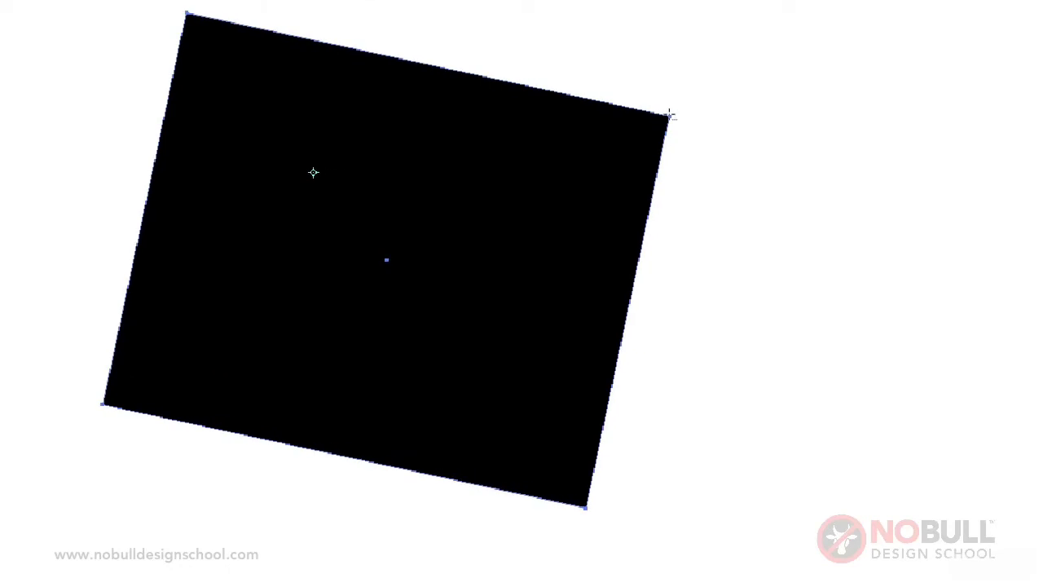
left_click(668, 114, "alt")
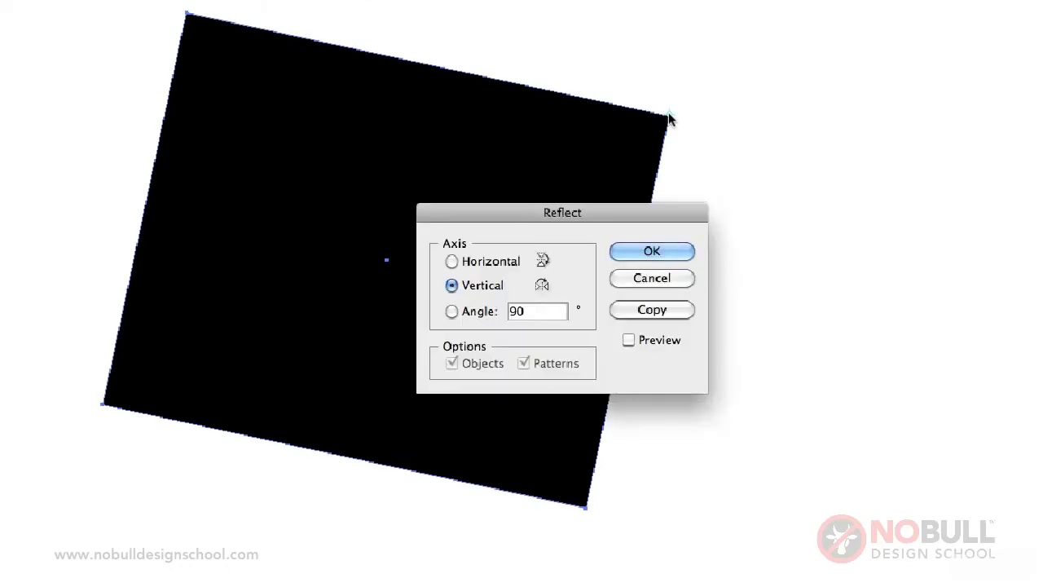
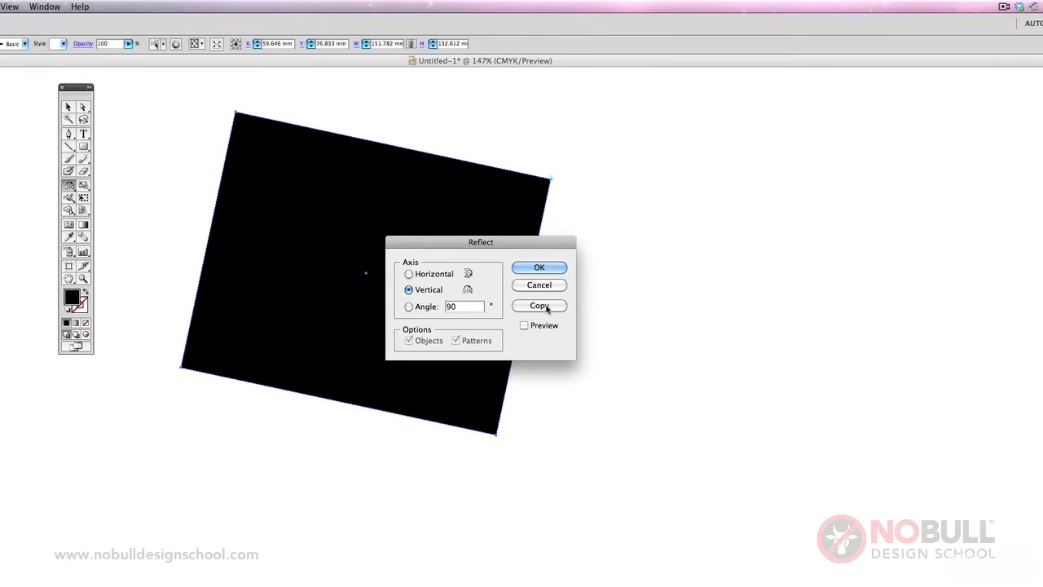
left_click(545, 307)
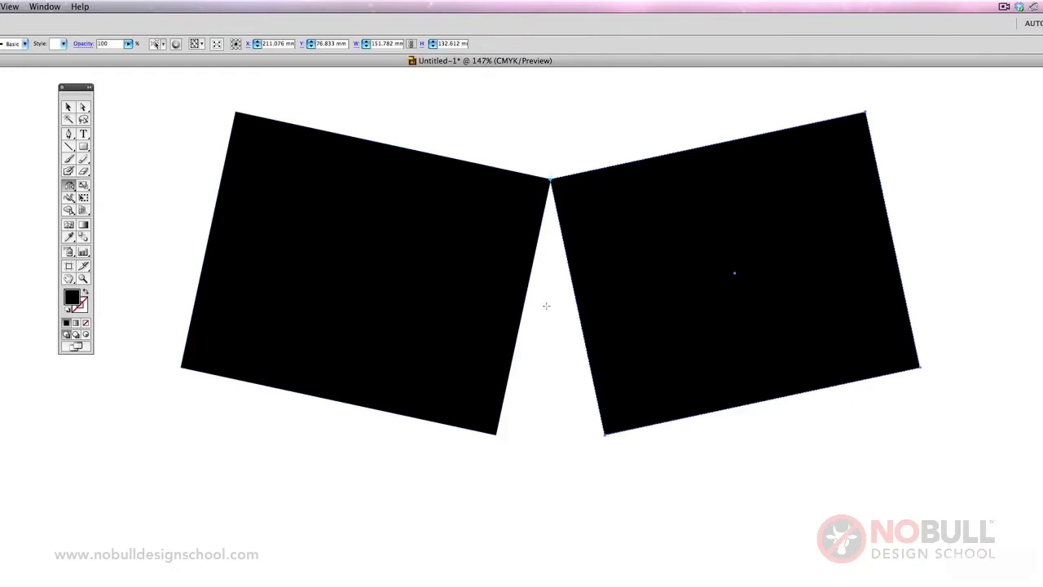
key("super+z")
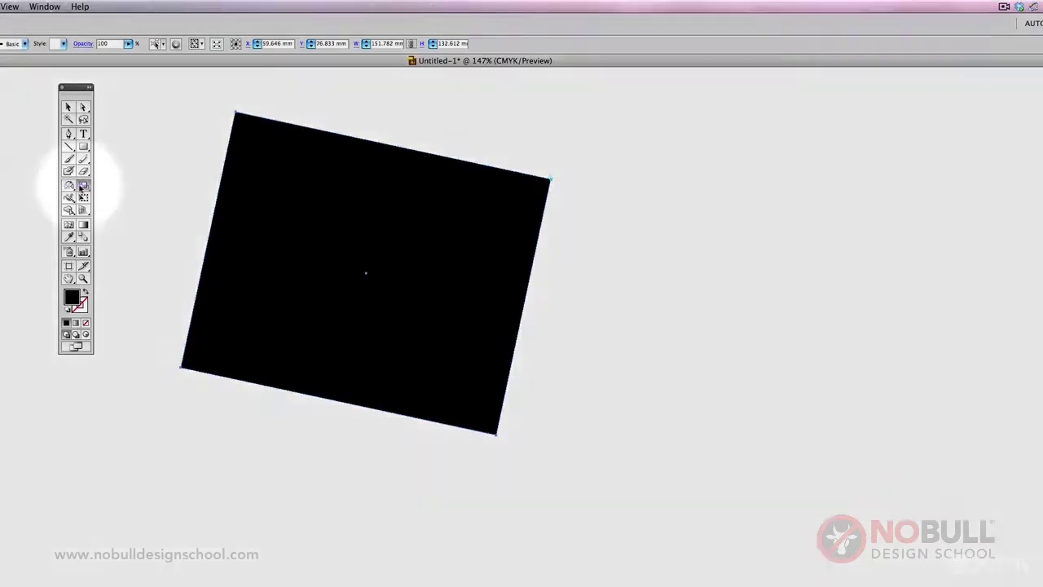
- Delete the tilted rectangle and draw a black square about 83 mm wide in its place
left_click(82, 186)
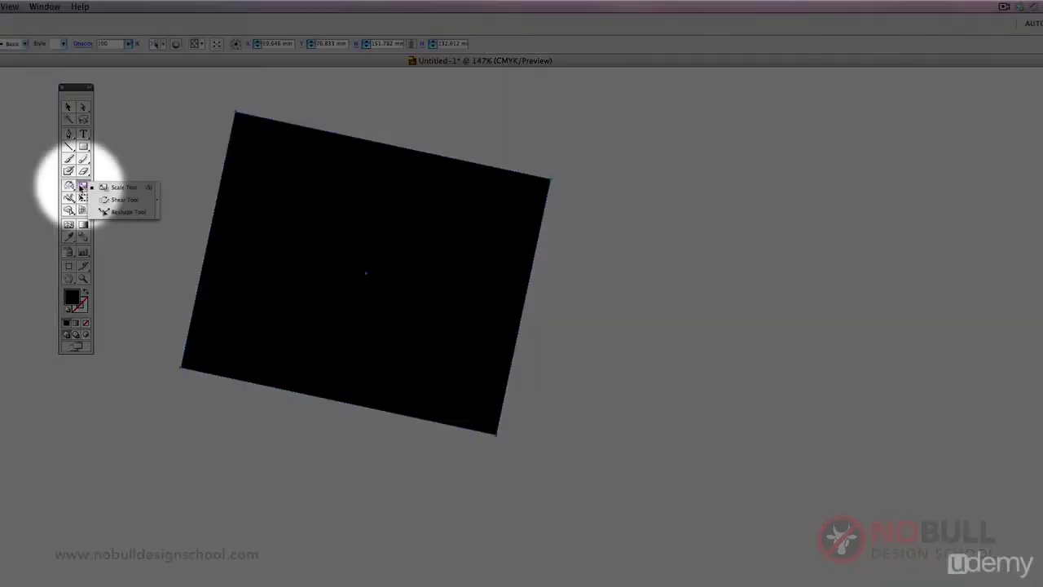
left_click(118, 199)
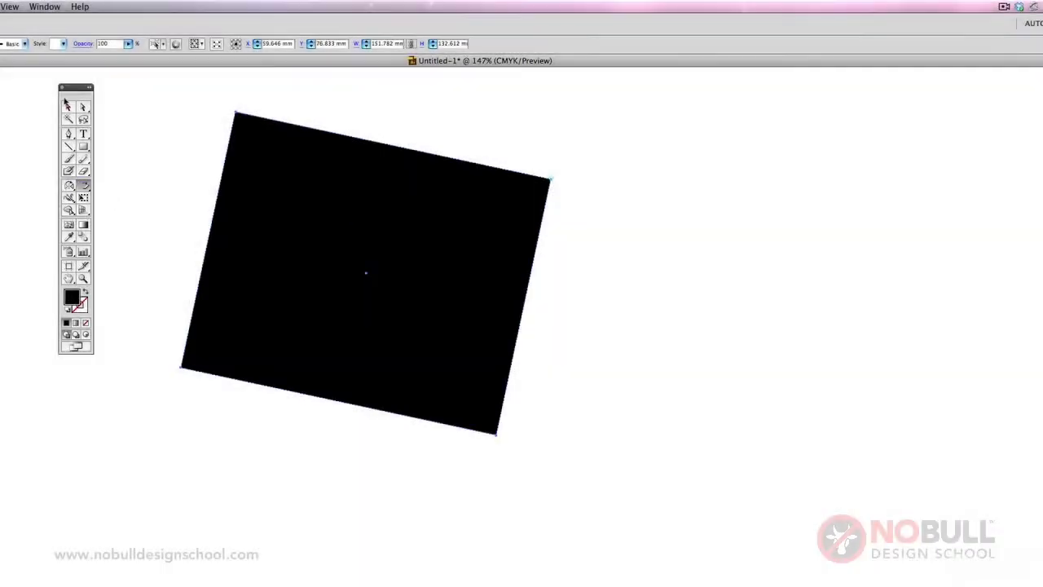
left_click(67, 106)
key("Delete")
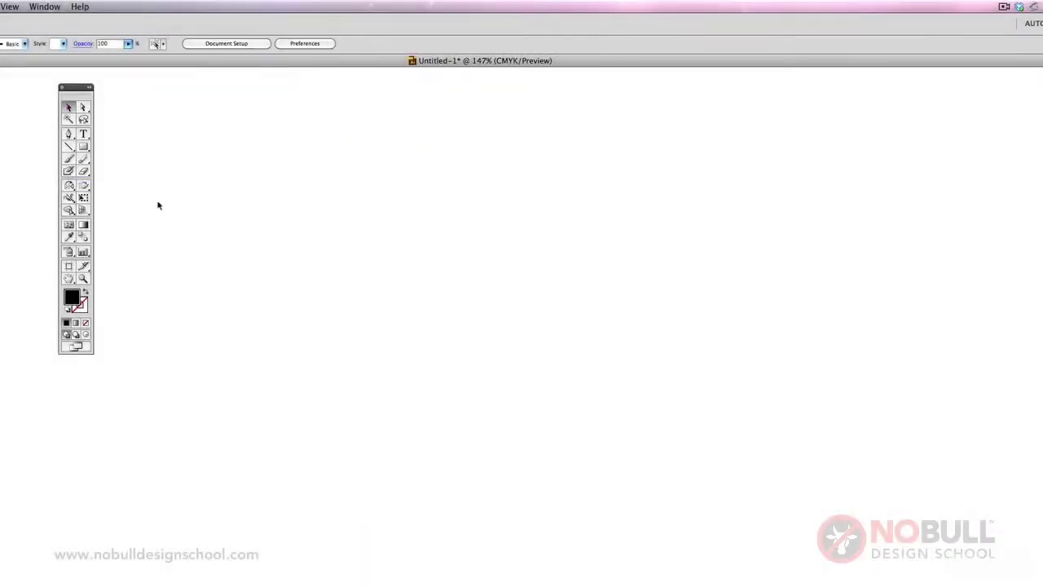
left_click(84, 146)
left_click_drag(290, 180, 468, 382)
- Try shearing the square freely about the midpoint of its lower edge with the Shear tool, and undo the shear
left_click(84, 186)
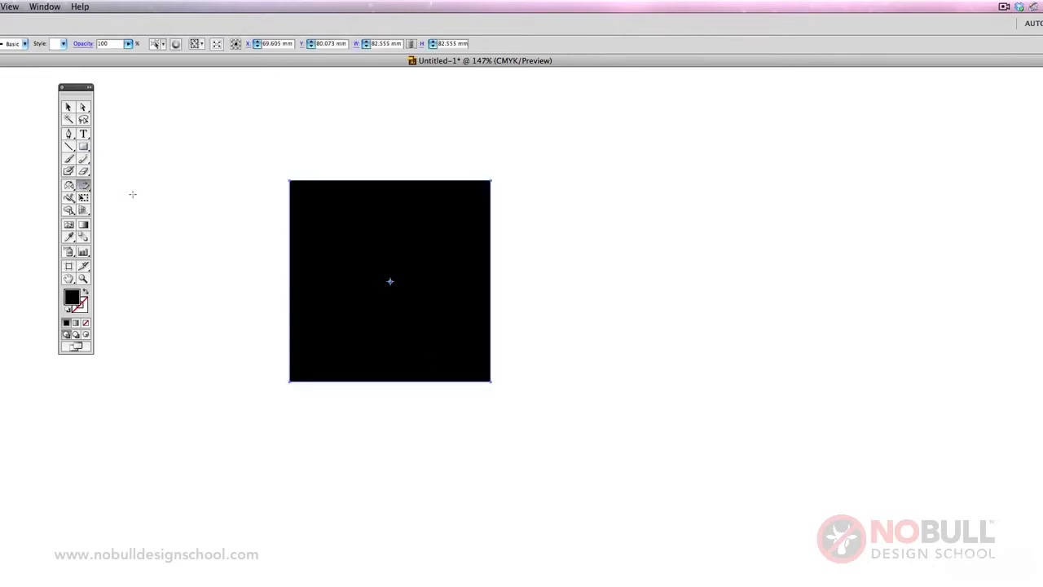
double_click(86, 186)
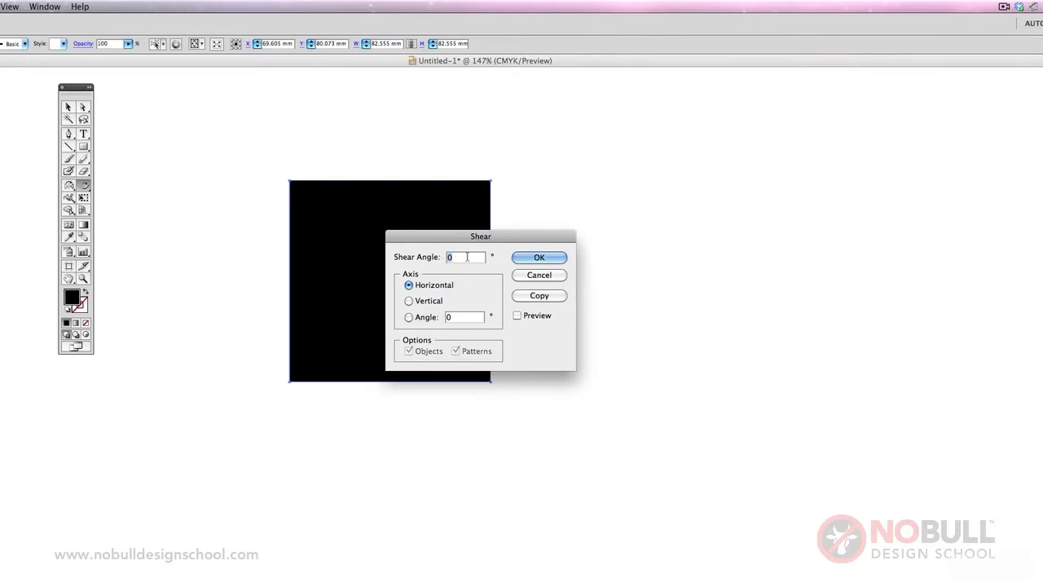
left_click(551, 277)
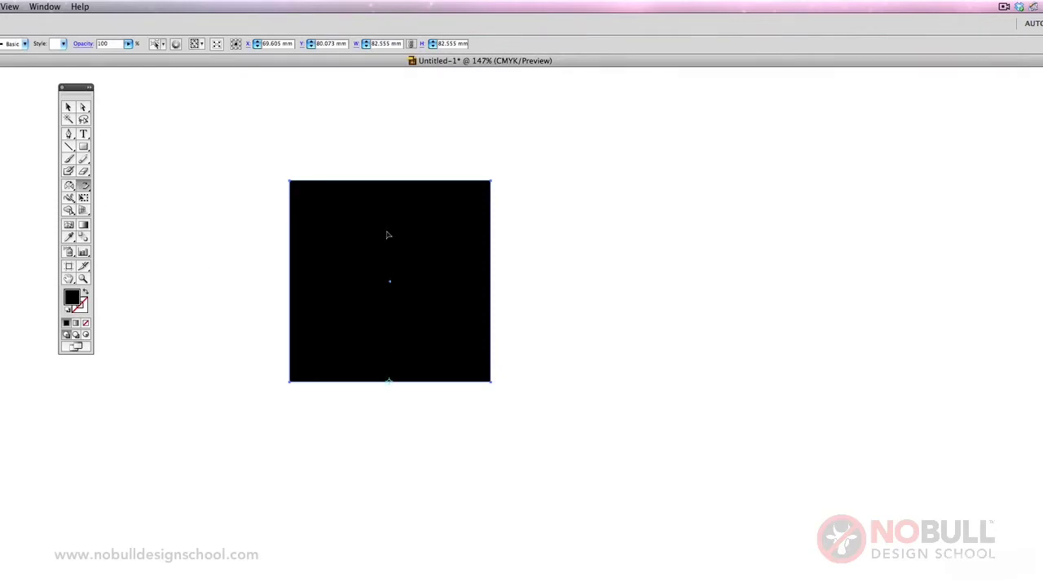
left_click_drag(387, 208, 356, 204)
key("ctrl+z")
- Shear the square by an angle of 45° along the horizontal axis
double_click(84, 189)
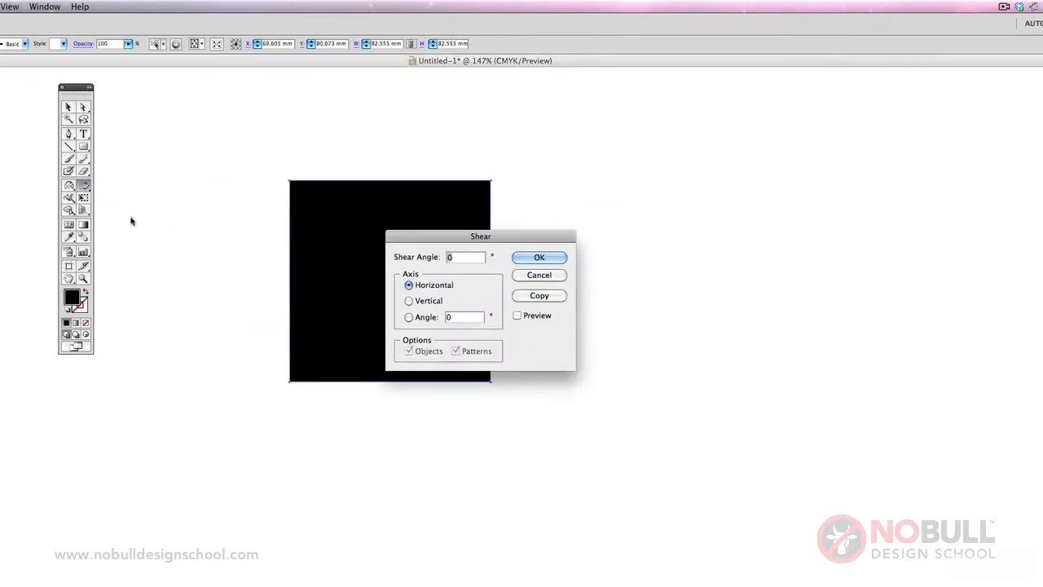
type("45")
key("Return")
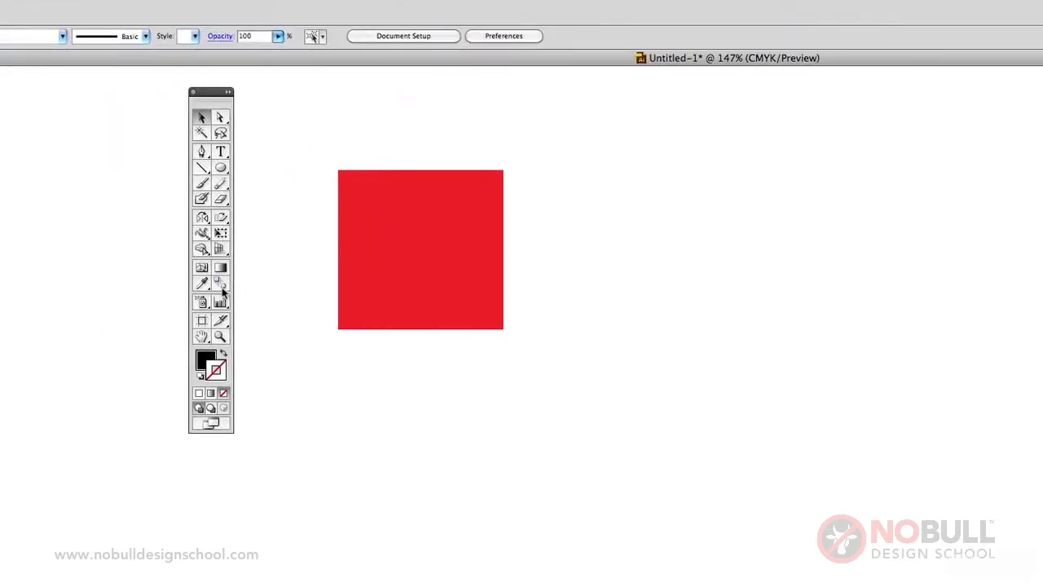
- Draw a circle about 58 mm in diameter beside the red square and apply the square's red fill to it with the Eyedropper
left_click(203, 151)
left_click(220, 167)
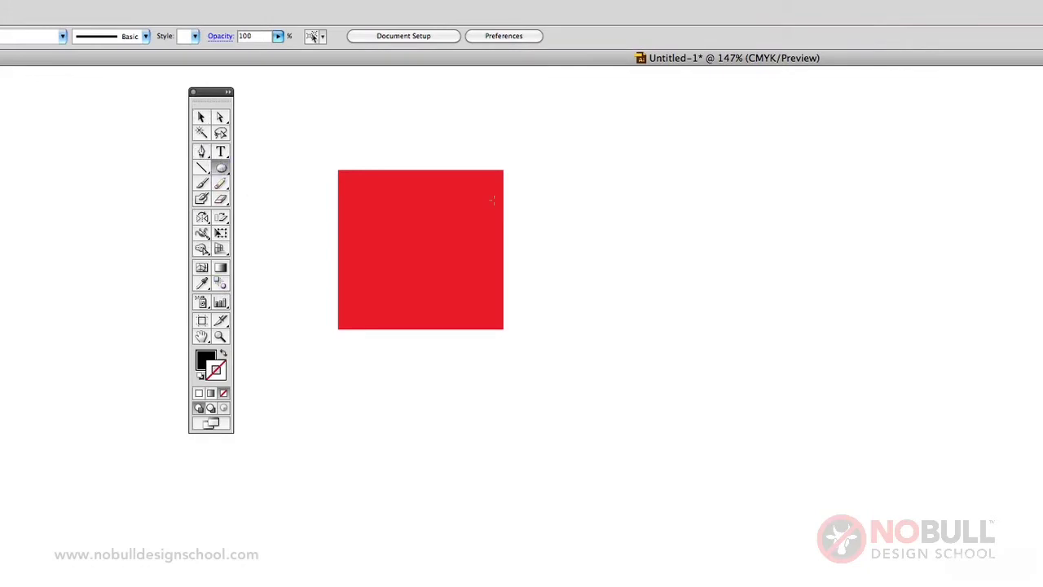
left_click_drag(643, 194, 822, 370)
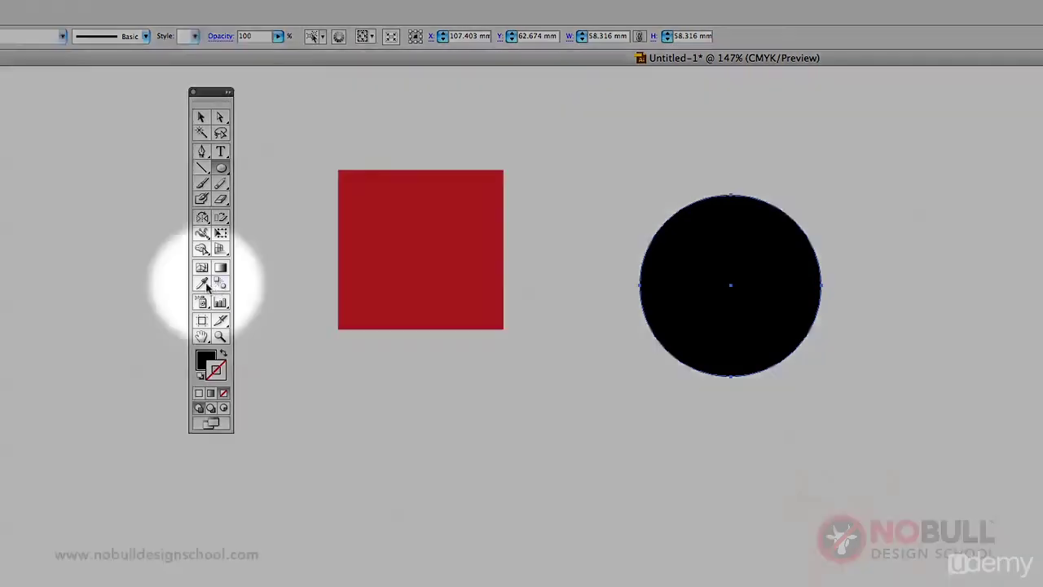
left_click(202, 283)
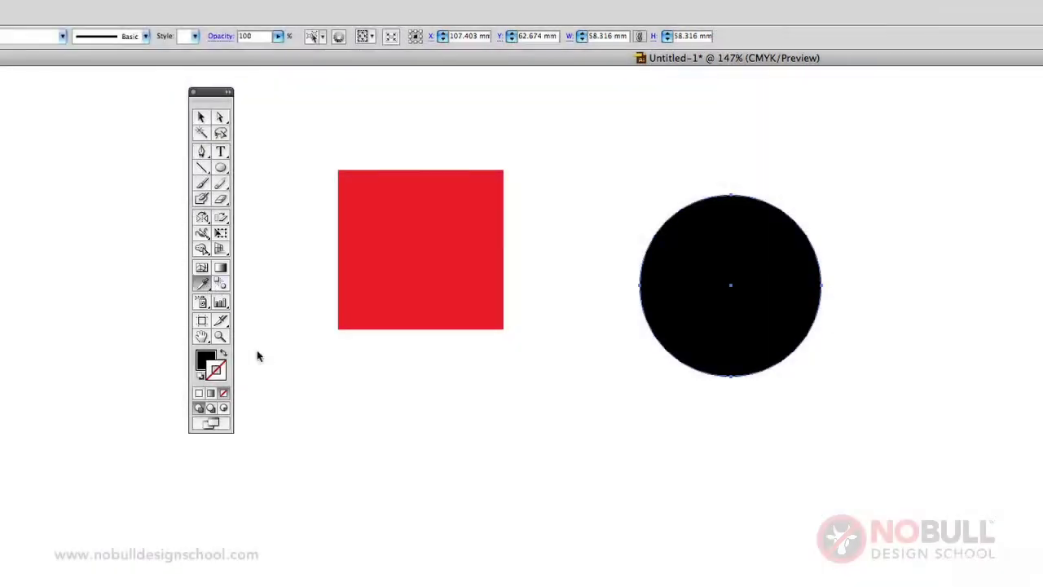
left_click(435, 242)
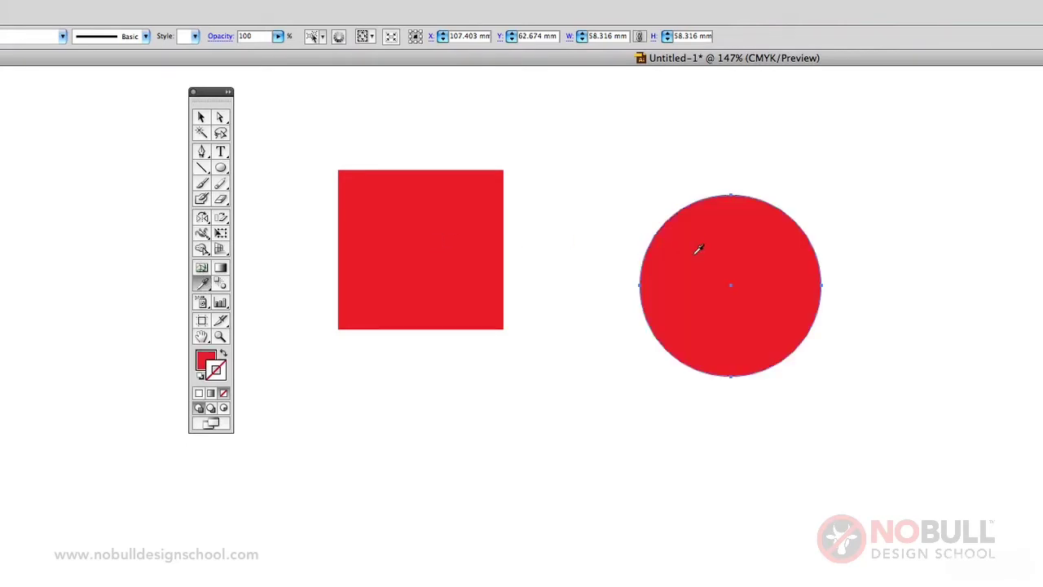
- Select both the red square and the red circle and delete them from the artboard
left_click(201, 118)
left_click(369, 220)
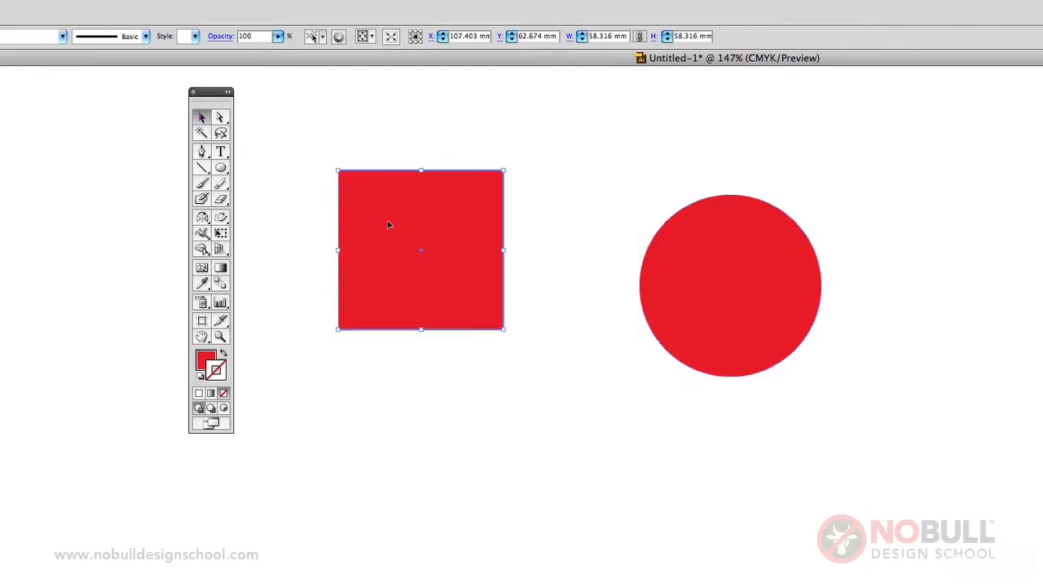
left_click(720, 264, "shift")
key("Delete")
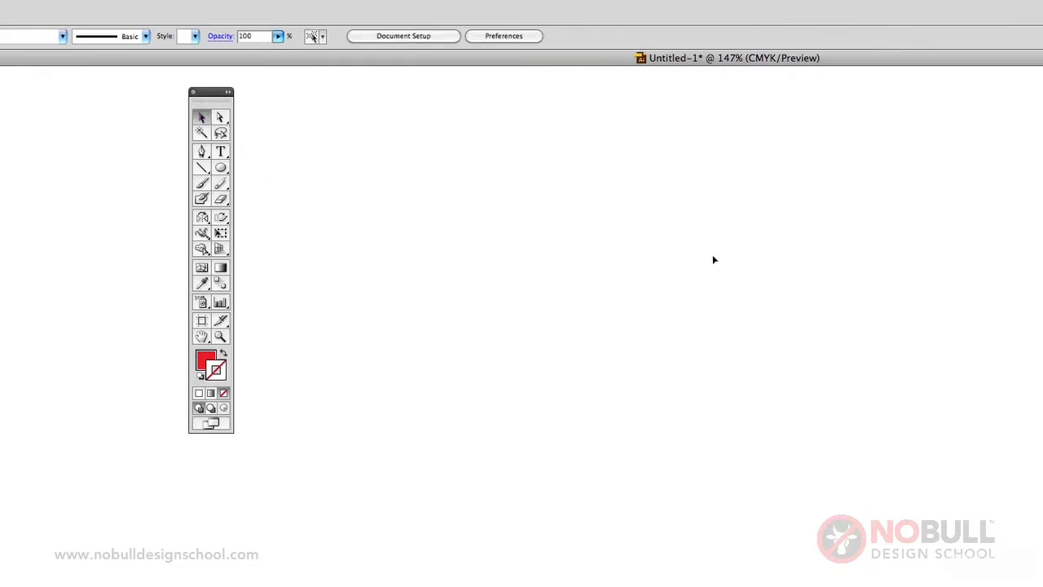
- Add the point text "hello" on the empty artboard and scale it up several times larger
left_click(220, 151)
left_click(414, 204)
type("hello")
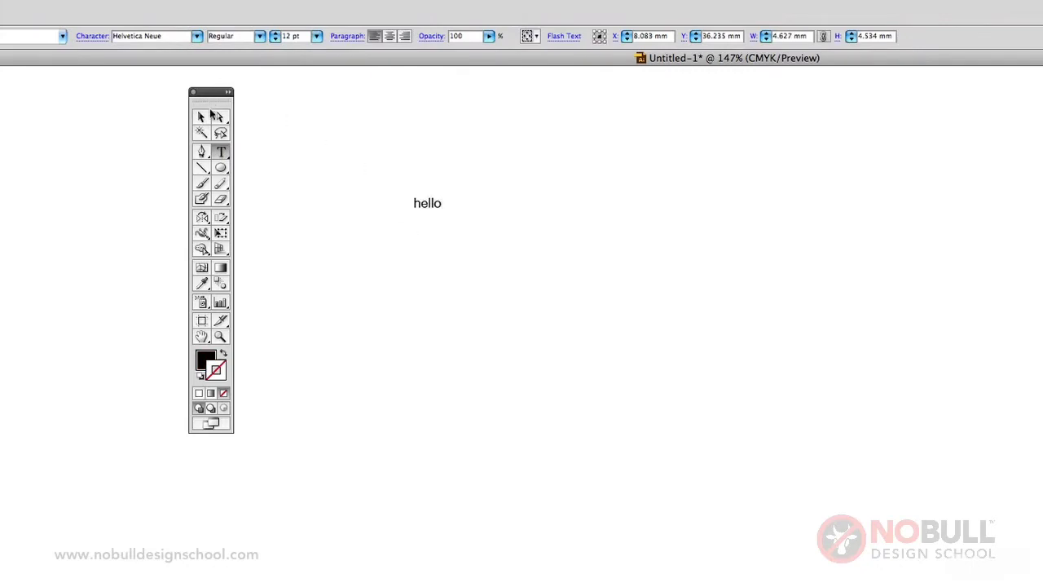
key("Escape")
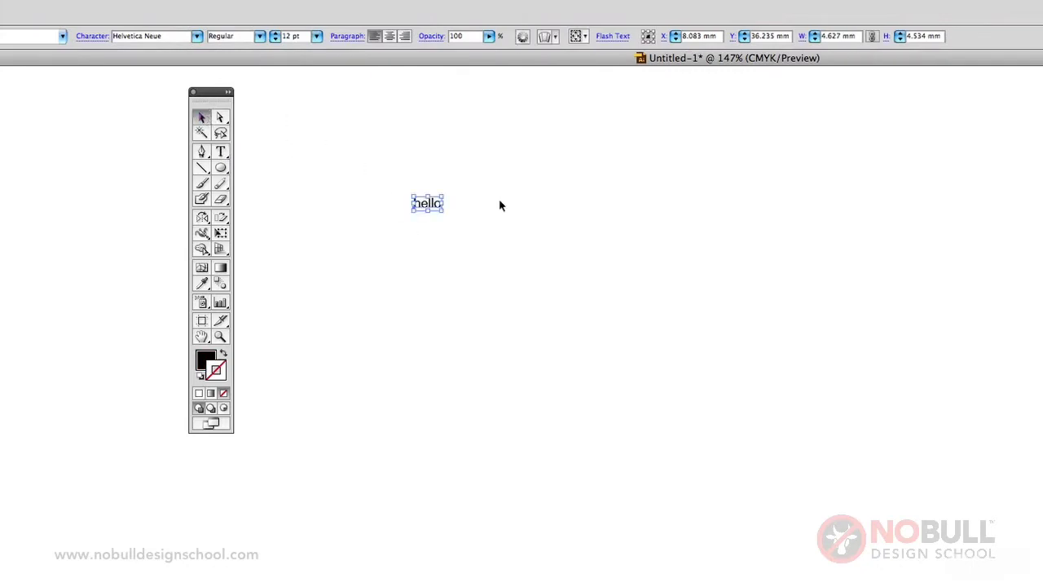
left_click_drag(443, 197, 1010, 140)
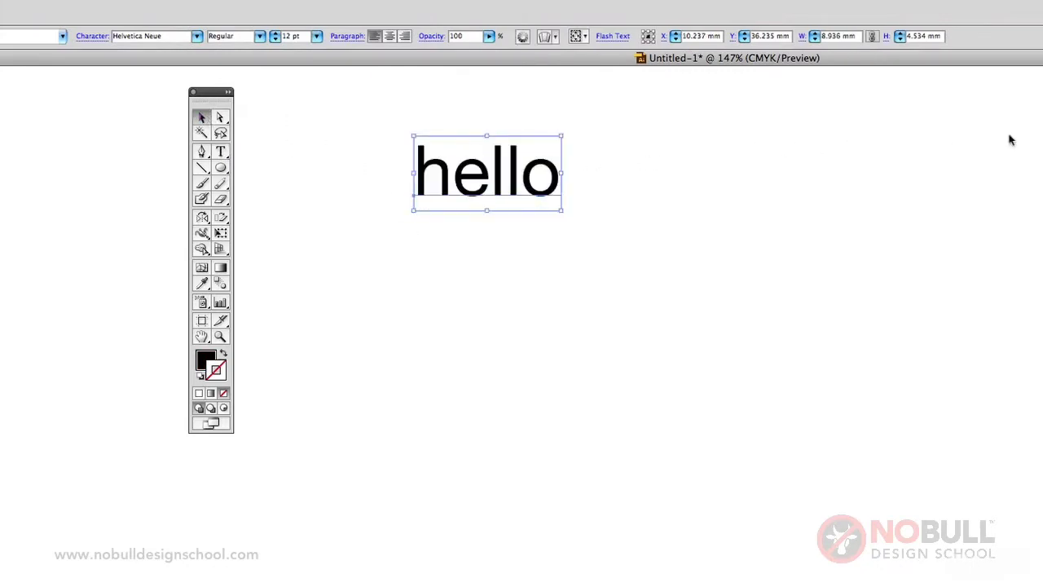
- Move the "hello" text slightly down and set its font to Times
left_click_drag(521, 159, 481, 173)
left_click(196, 37)
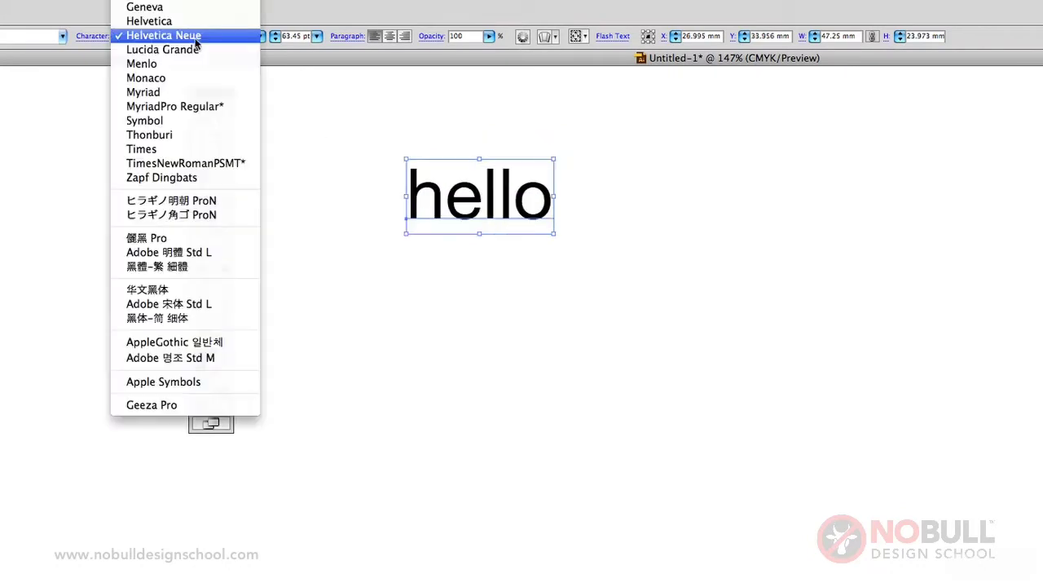
left_click(201, 149)
left_click(342, 169)
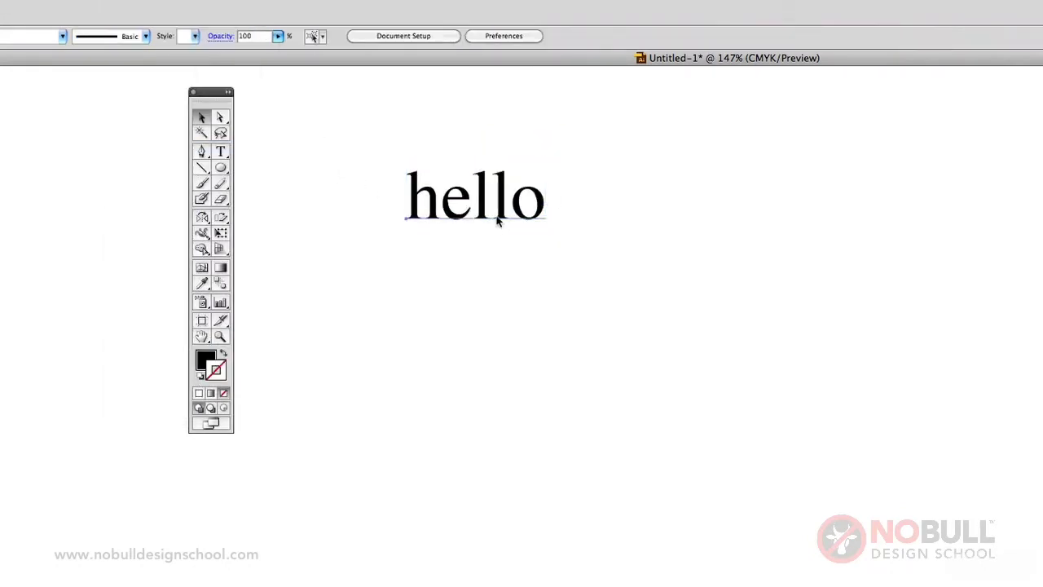
- Duplicate the "hello" text below the original and replace the copy's wording with "goodbye"
left_click_drag(496, 207, 388, 356)
left_click(220, 151)
type("g")
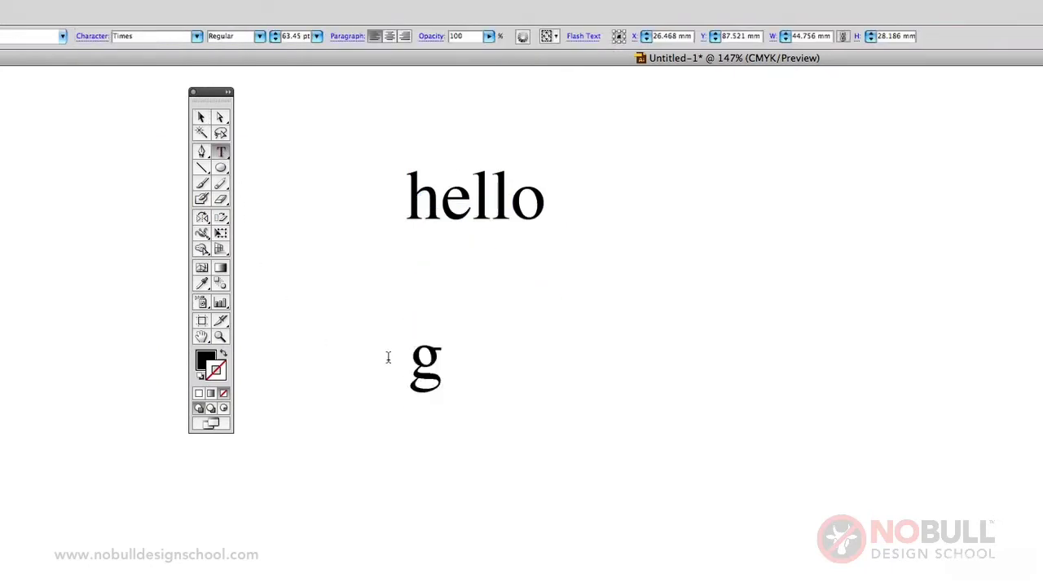
type("oodbye")
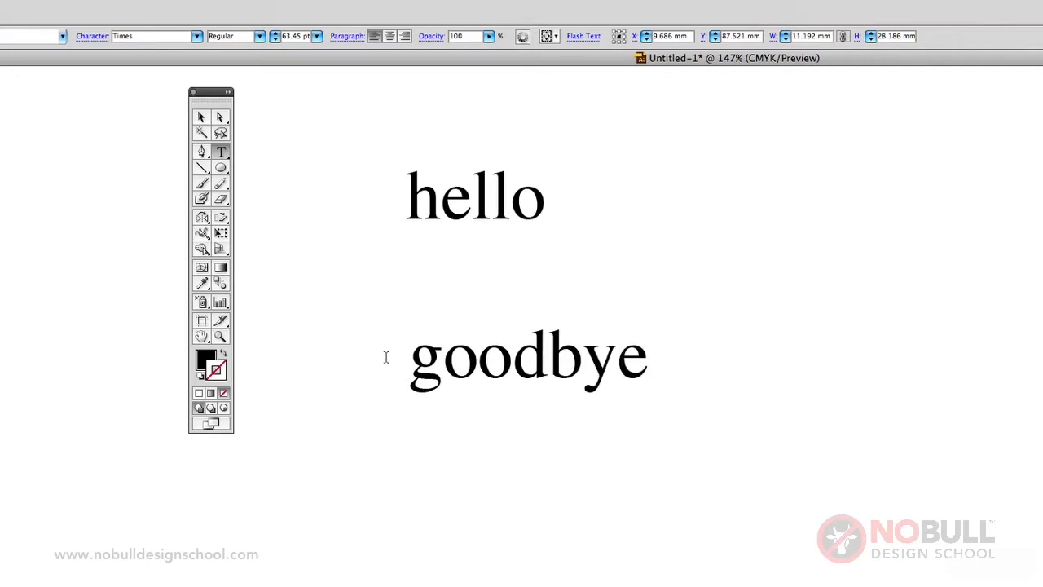
- Set the font of the whole "goodbye" text to Helvetica
key("super+a")
left_click(197, 37)
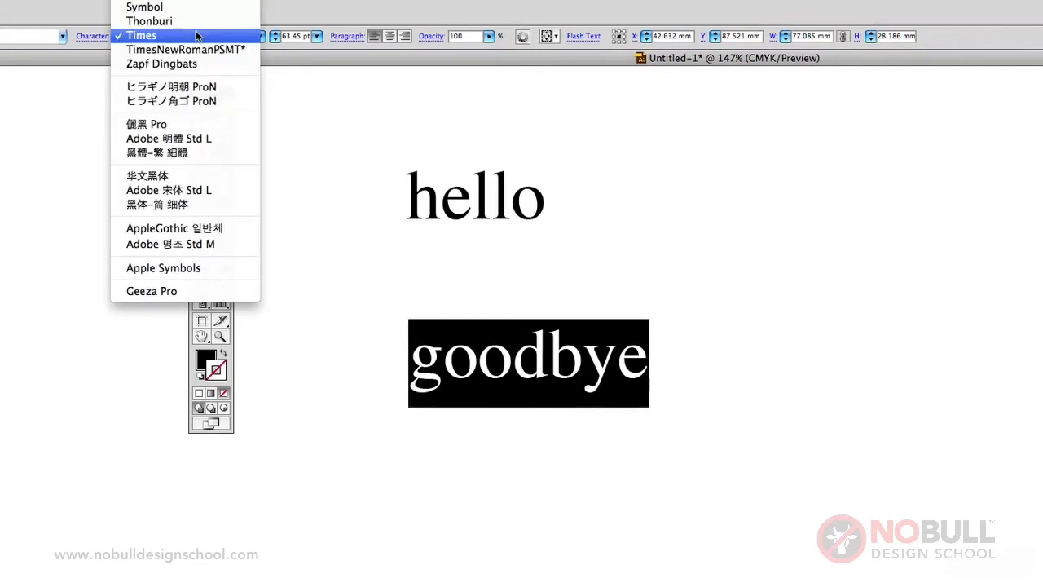
left_click(206, 38)
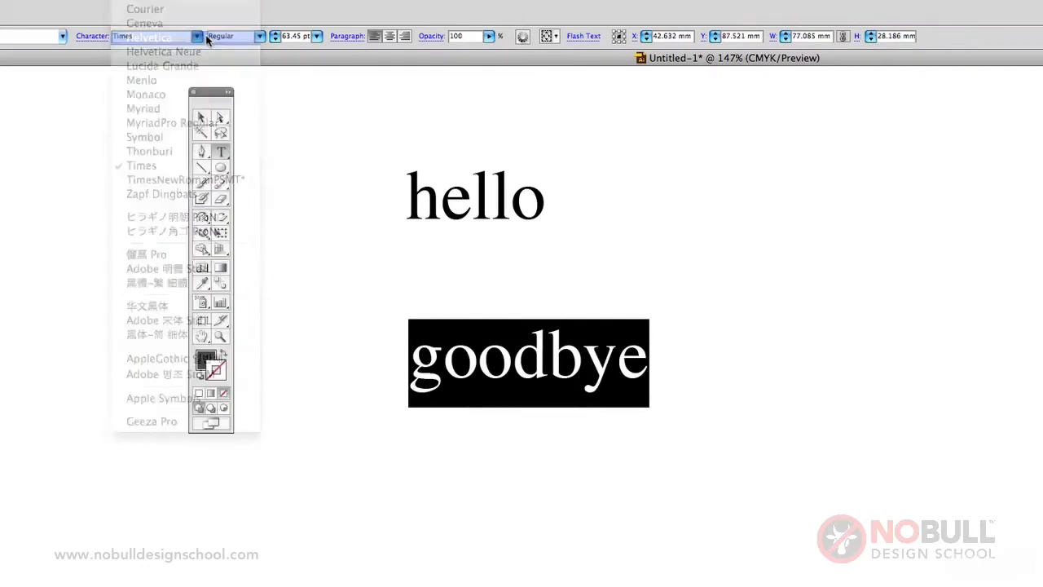
left_click(401, 405)
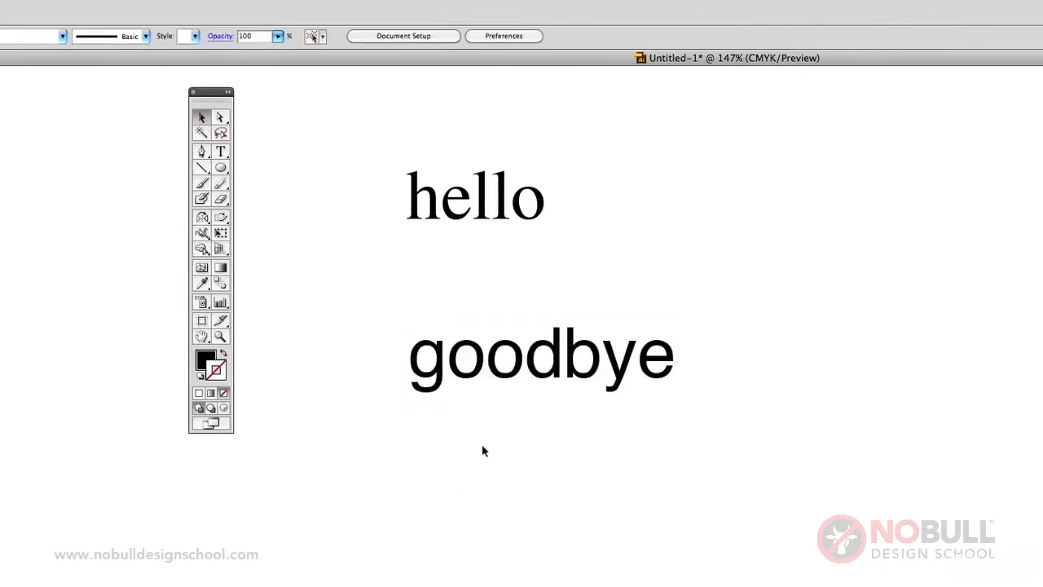
- Scale the "goodbye" text up proportionally to about 105 pt
left_click(528, 373)
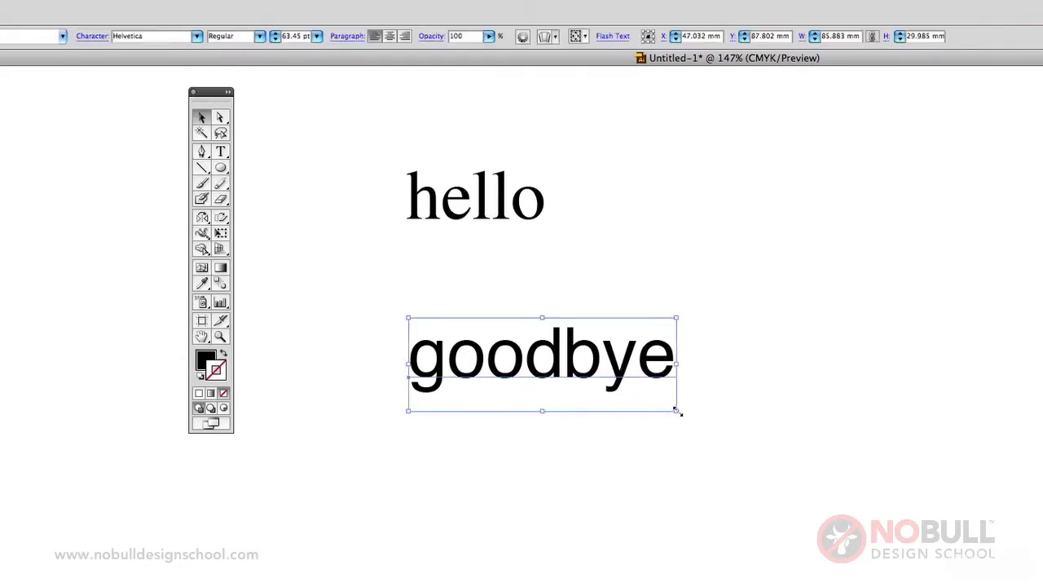
left_click_drag(676, 411, 854, 497)
left_click(673, 567)
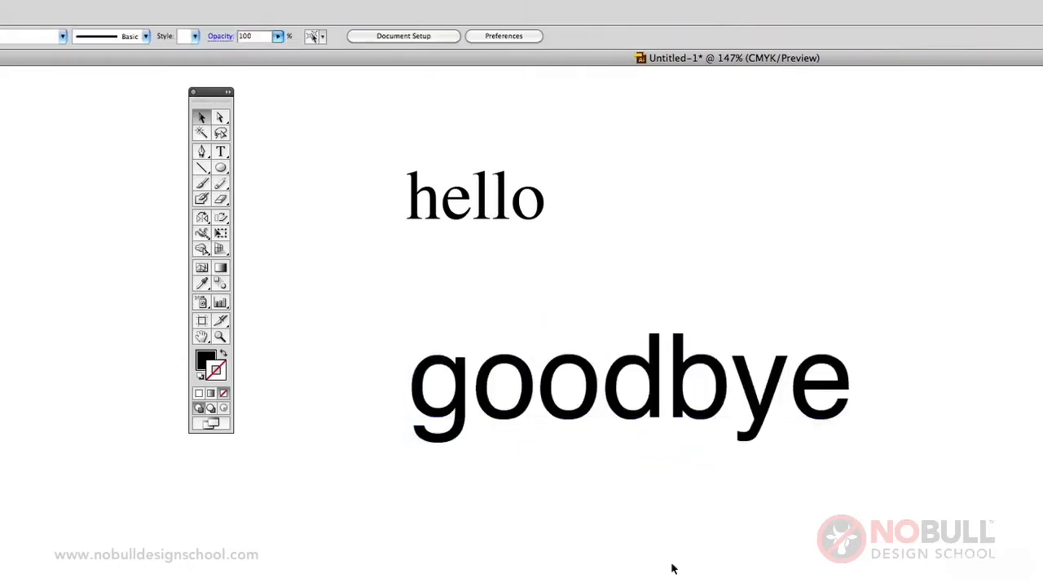
- Copy the type formatting of "hello" onto the "goodbye" text with the Eyedropper tool
left_click(502, 395)
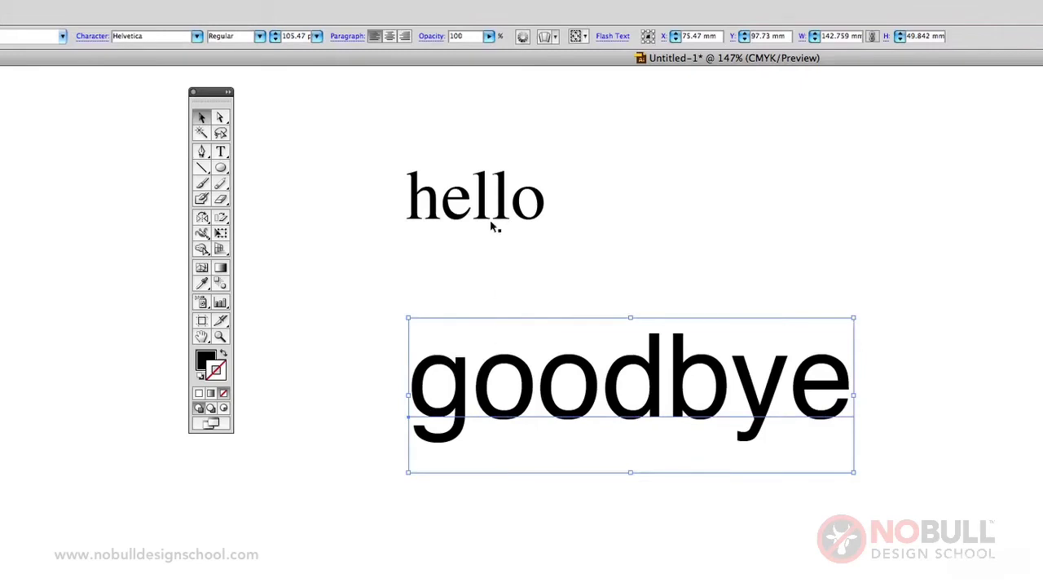
left_click(458, 207)
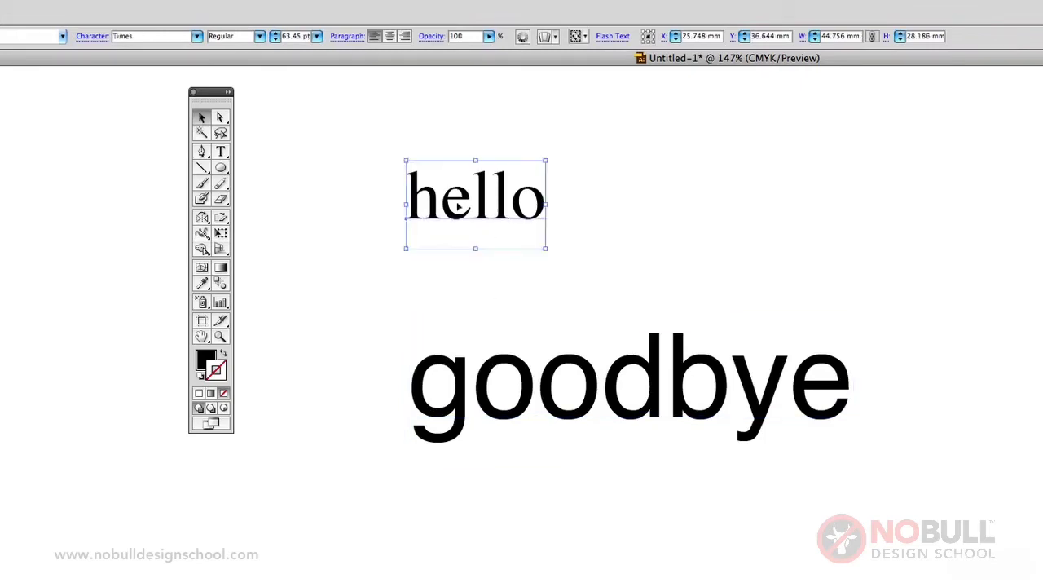
left_click(522, 390)
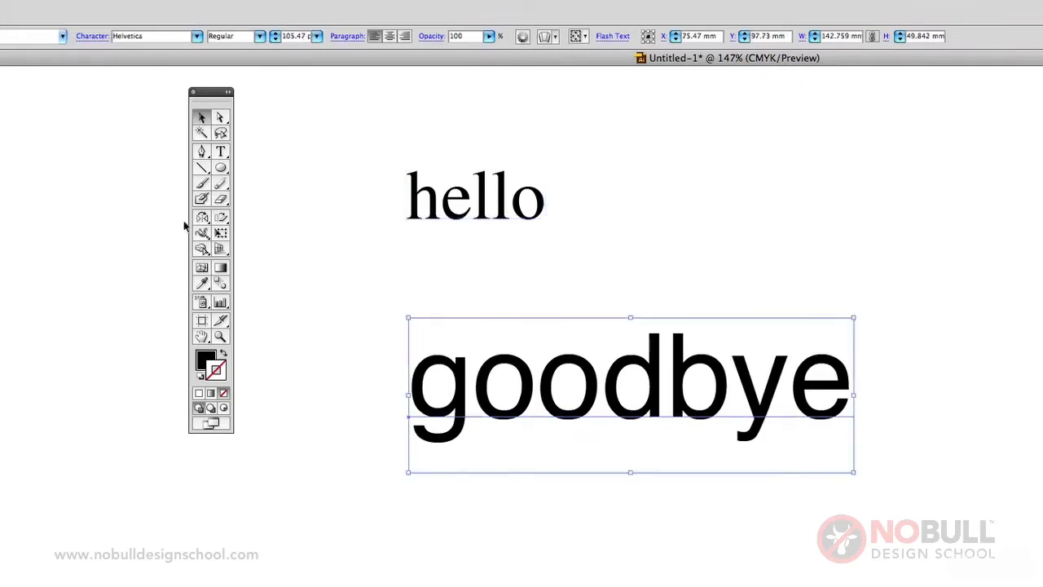
left_click(204, 284)
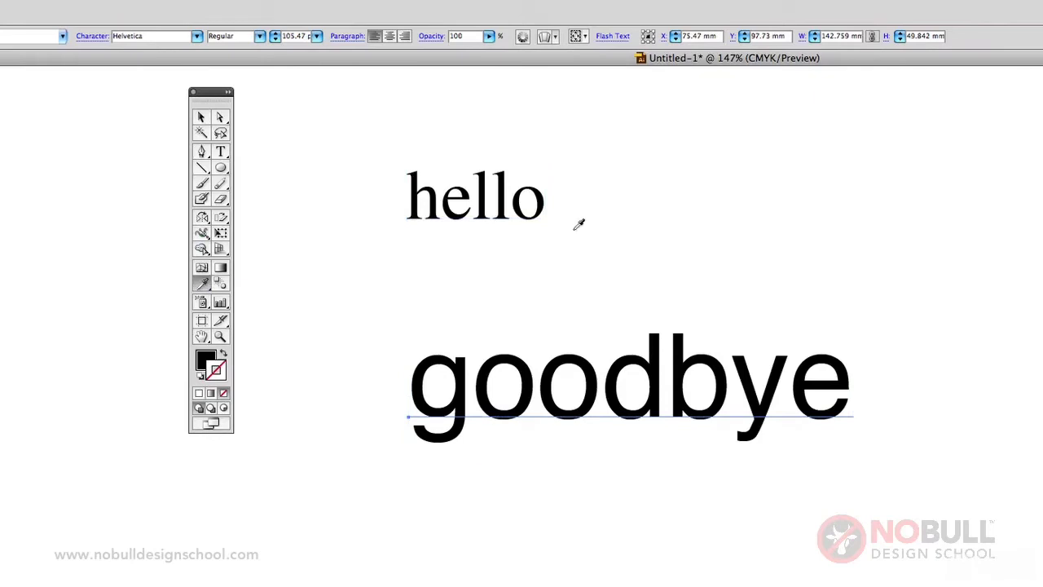
left_click(509, 202)
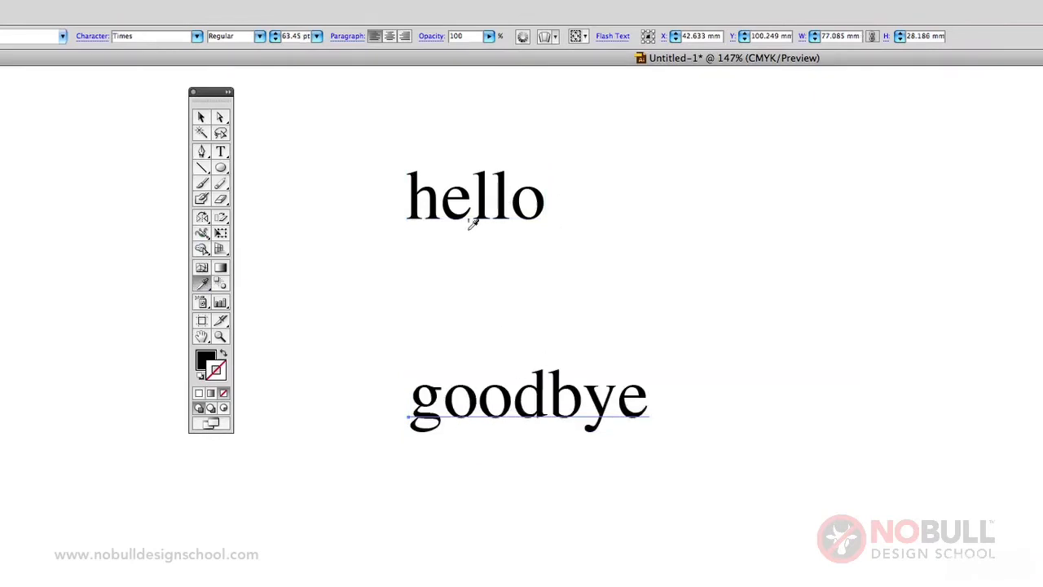
left_click(202, 118)
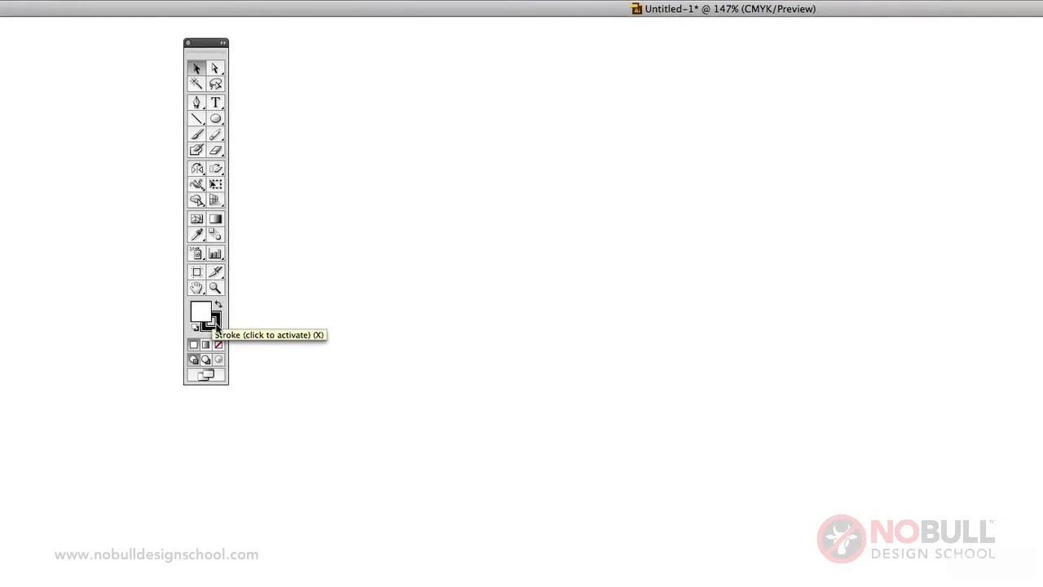
- Draw a circle in the middle of the empty artboard and fill it with 100% magenta
left_click(216, 119)
left_click_drag(395, 187, 622, 373)
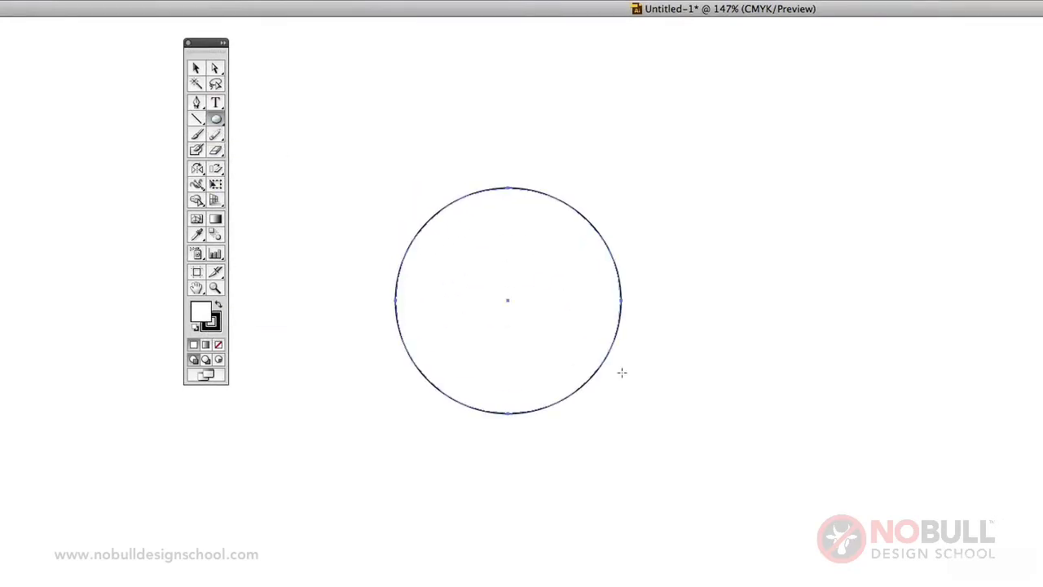
double_click(200, 311)
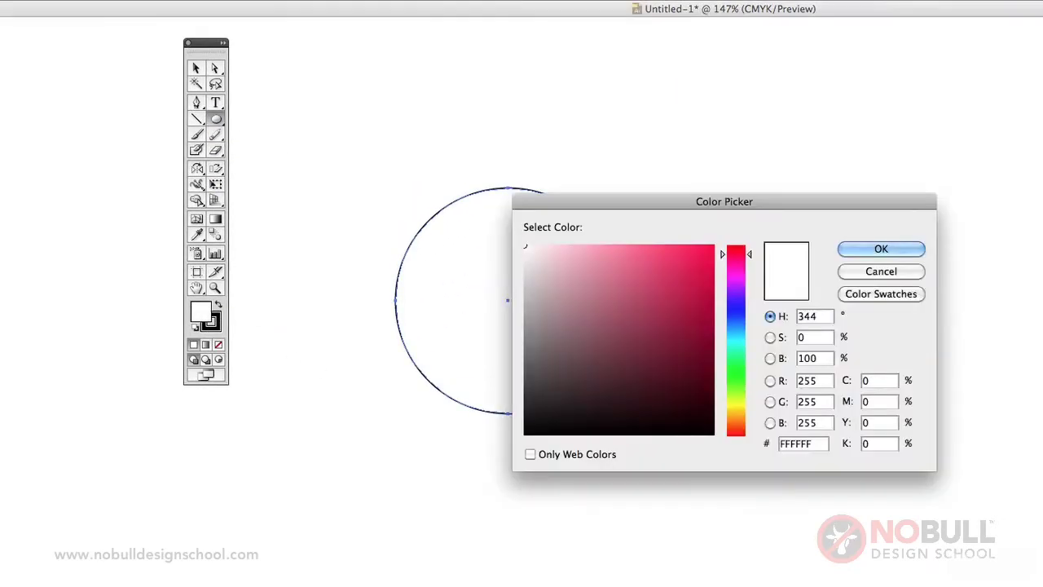
double_click(881, 401)
type("100")
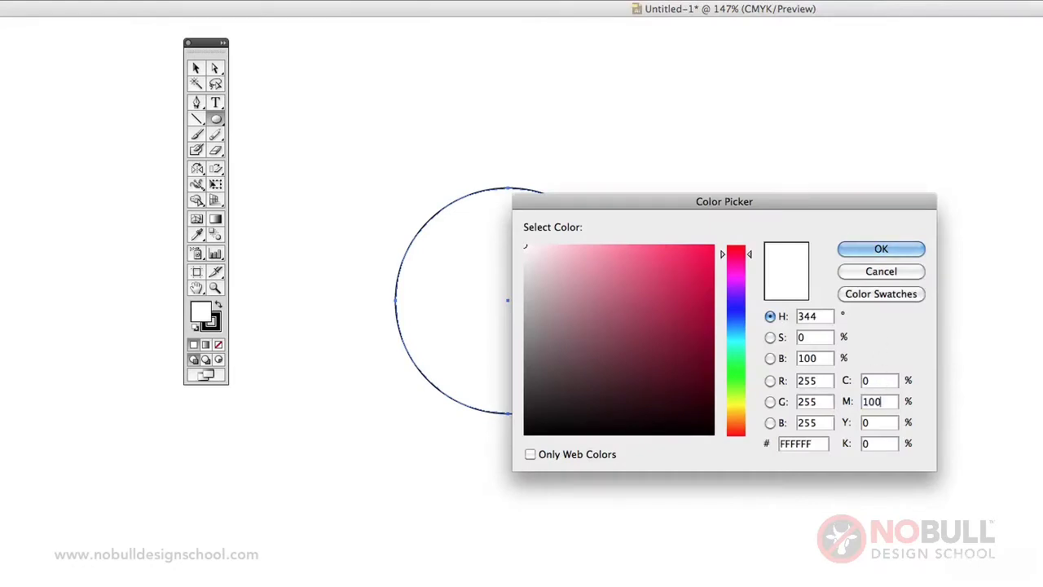
left_click(901, 244)
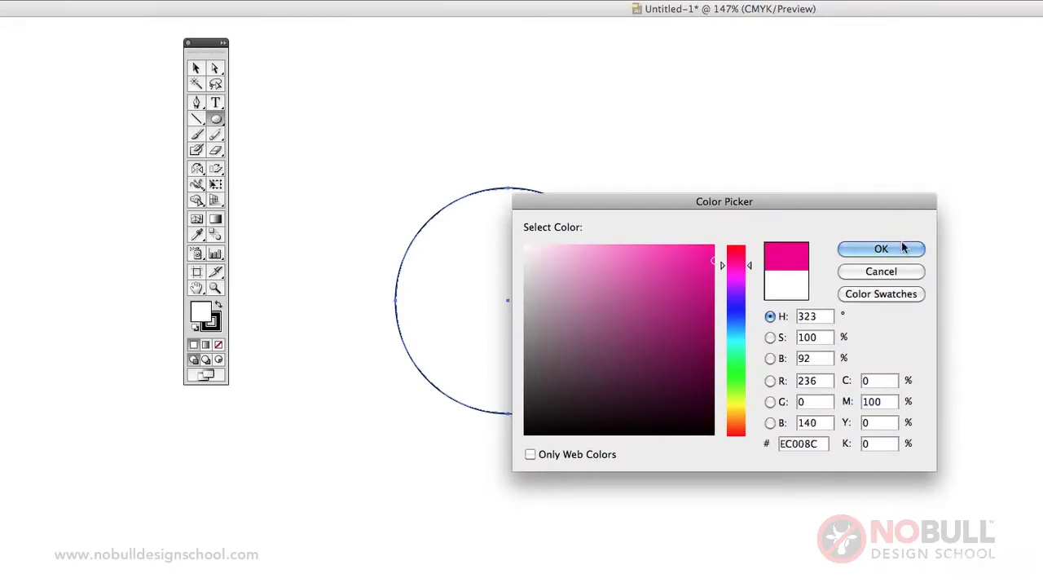
- Remove the circle's black stroke and swap its fill and stroke so magenta becomes the outline
left_click(209, 320)
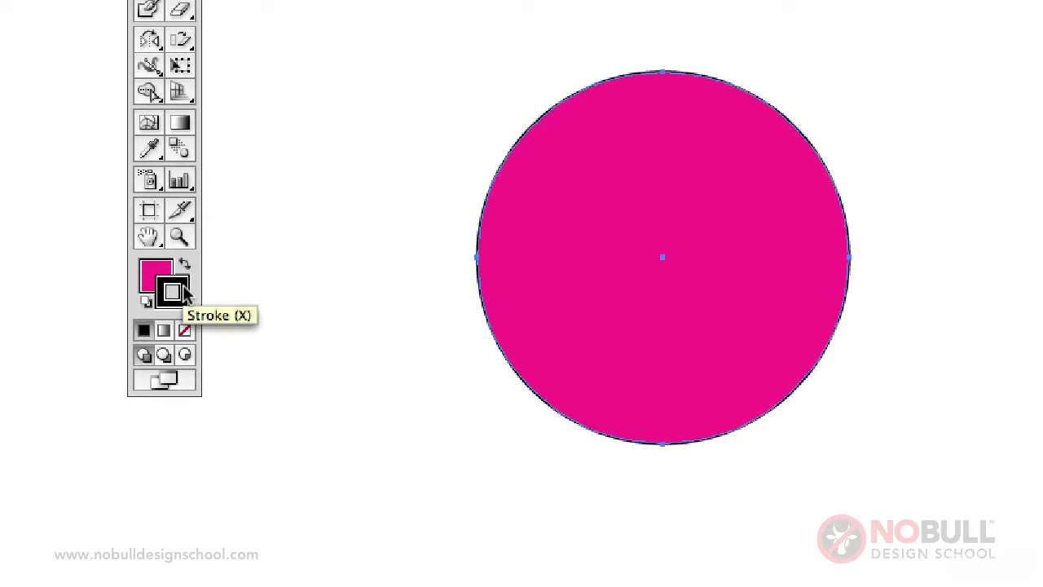
left_click(185, 331)
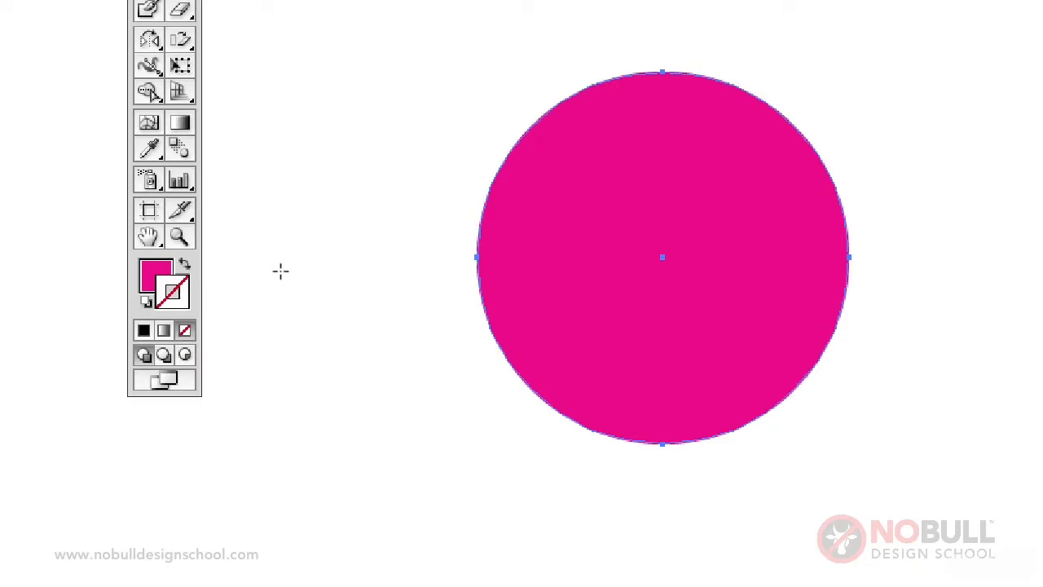
left_click(184, 269)
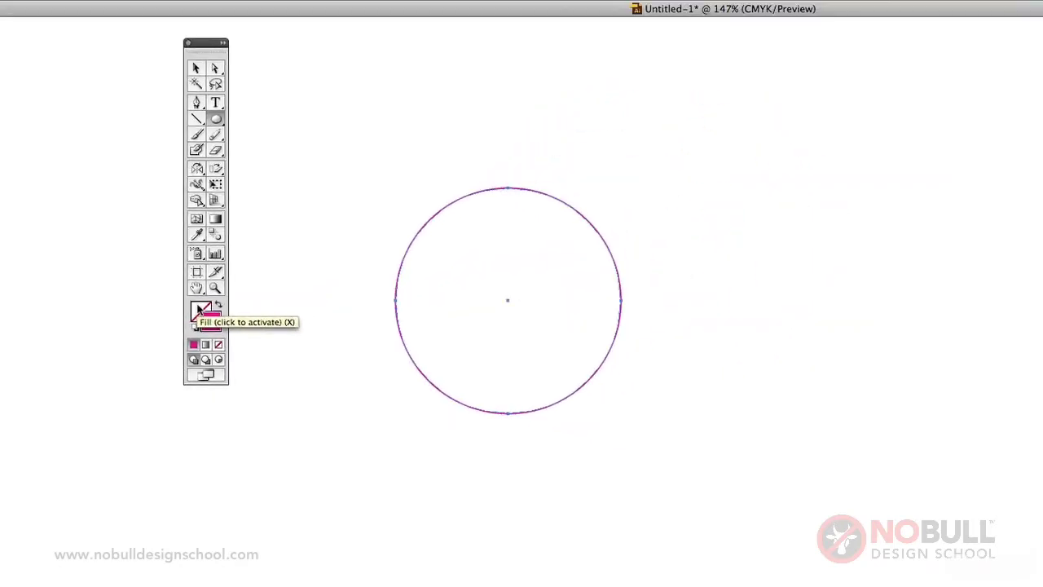
- Give the circle a 100% yellow fill with magenta at 0%, keeping the magenta stroke
left_click(201, 311)
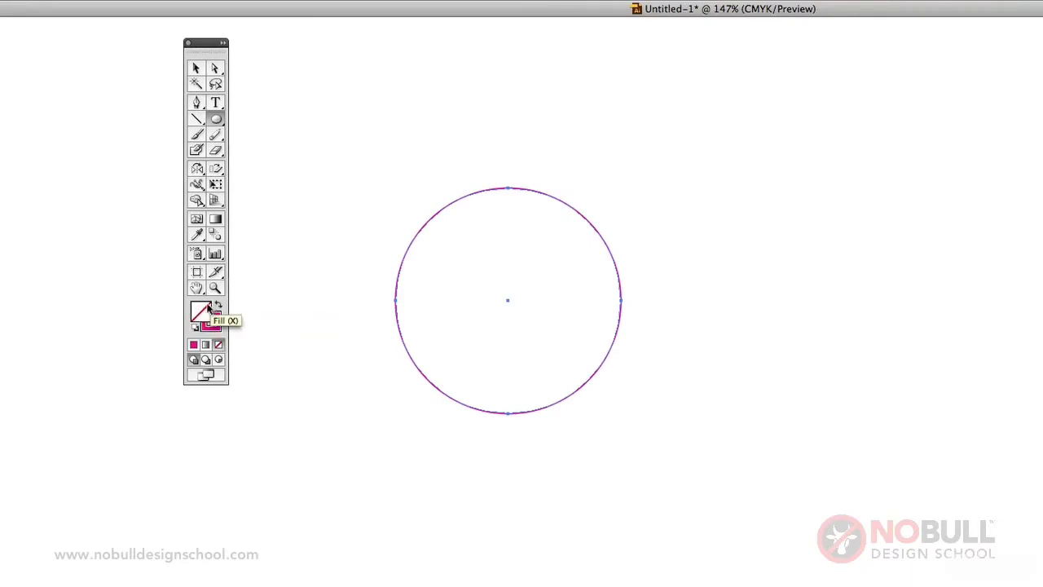
left_click_drag(770, 582, 785, 271)
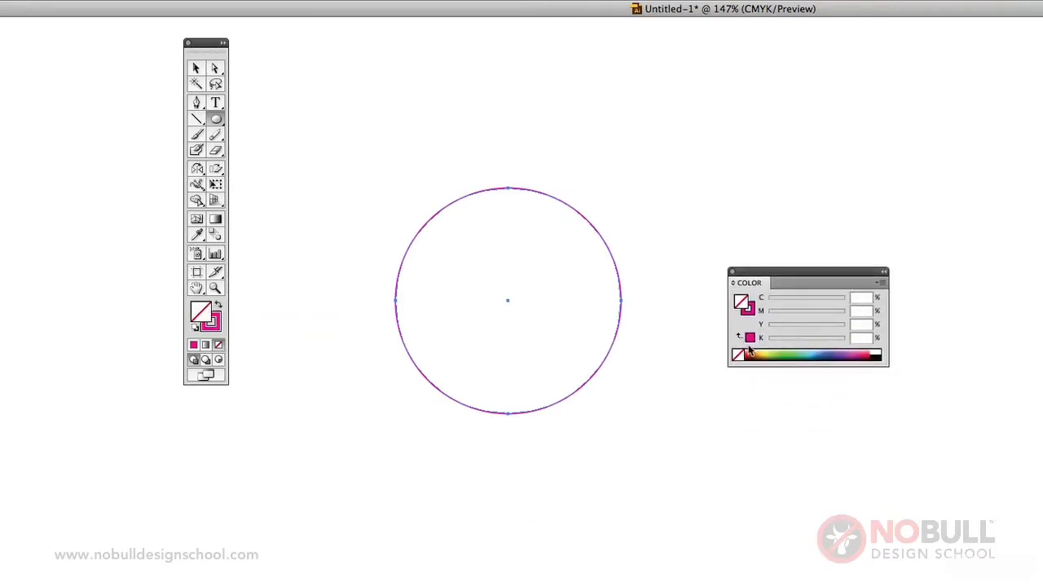
left_click(750, 337)
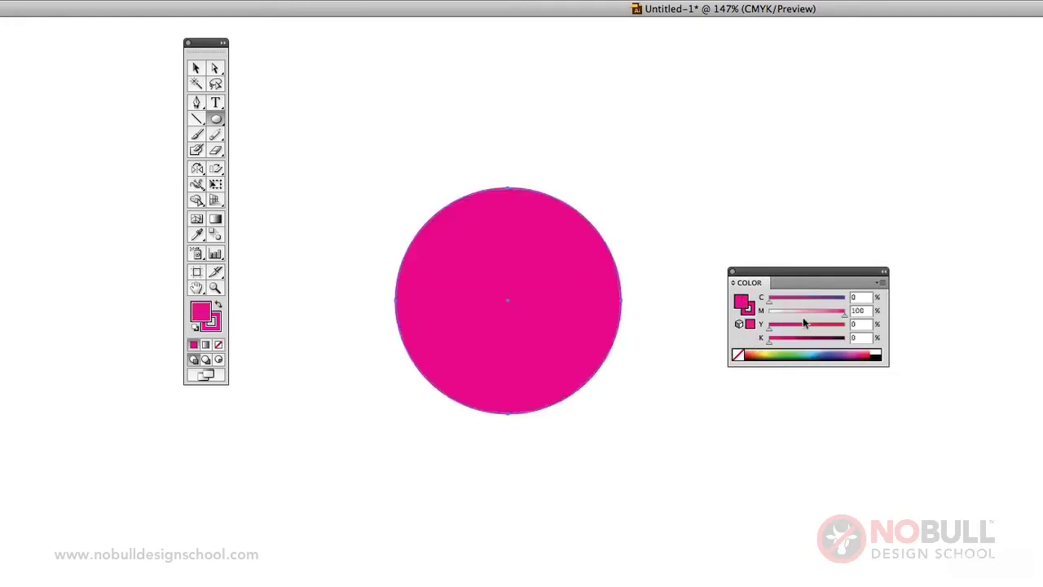
mouse_move(771, 328)
left_mouse_down()
mouse_move(845, 326)
mouse_move(768, 312)
left_mouse_up()
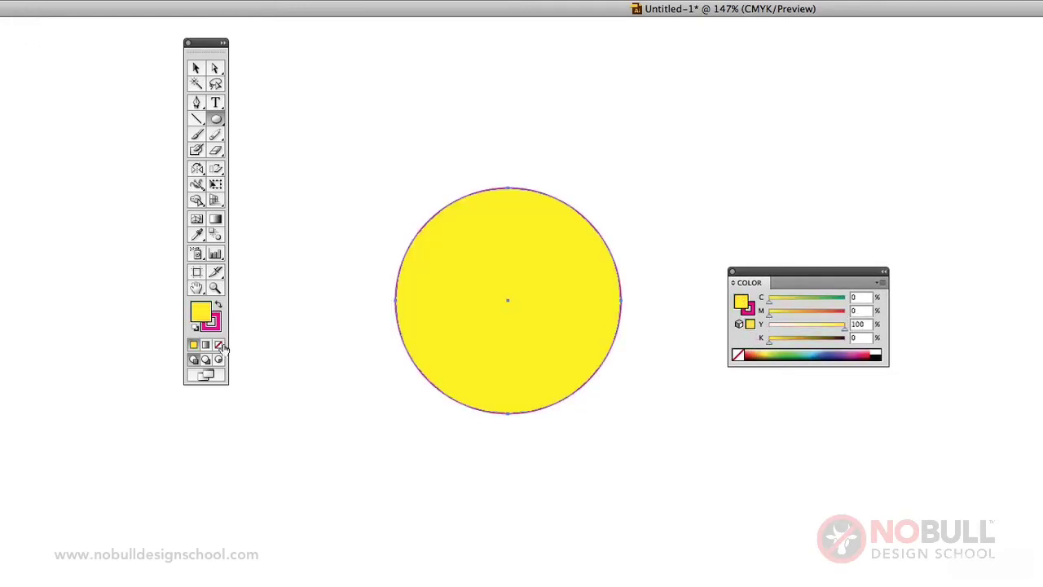
- Swap the circle's yellow fill and magenta stroke back and forth several times
left_click(217, 304)
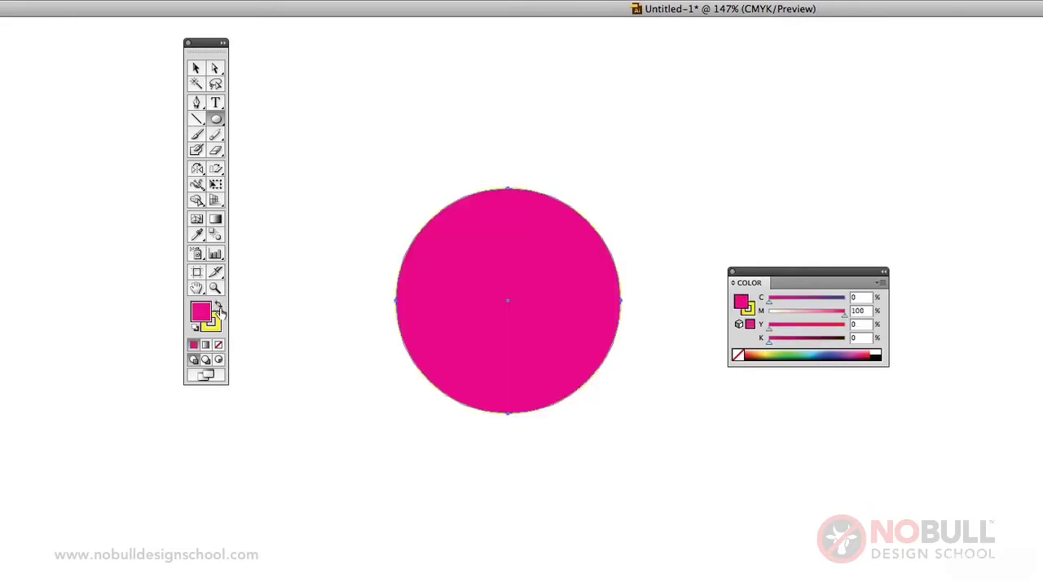
left_click(217, 306)
left_click(218, 306)
left_click(218, 308)
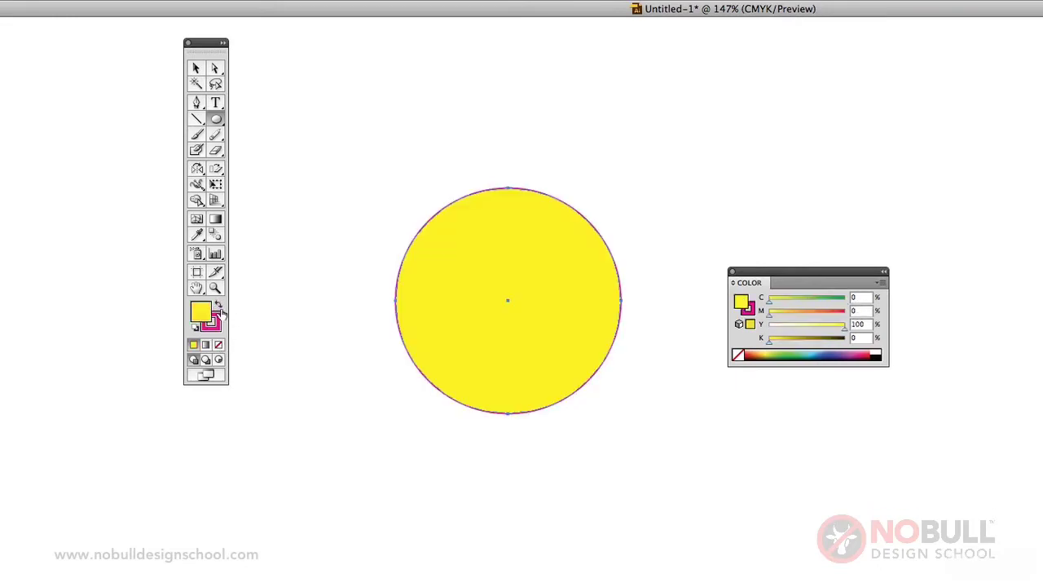
- Set the circle's stroke to None and swap fill and stroke, leaving a yellow outline with no fill
left_click(216, 326)
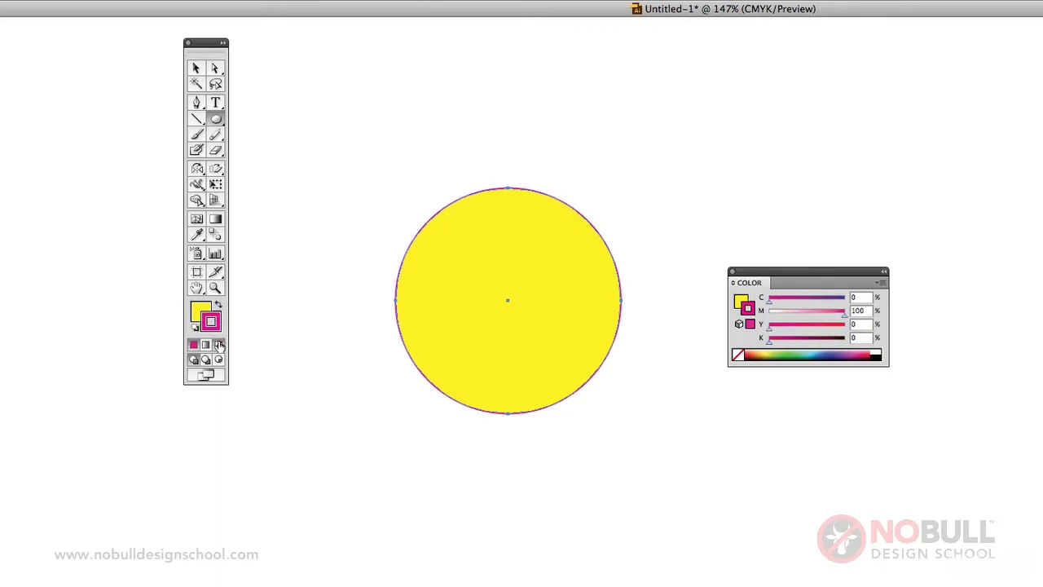
left_click(218, 344)
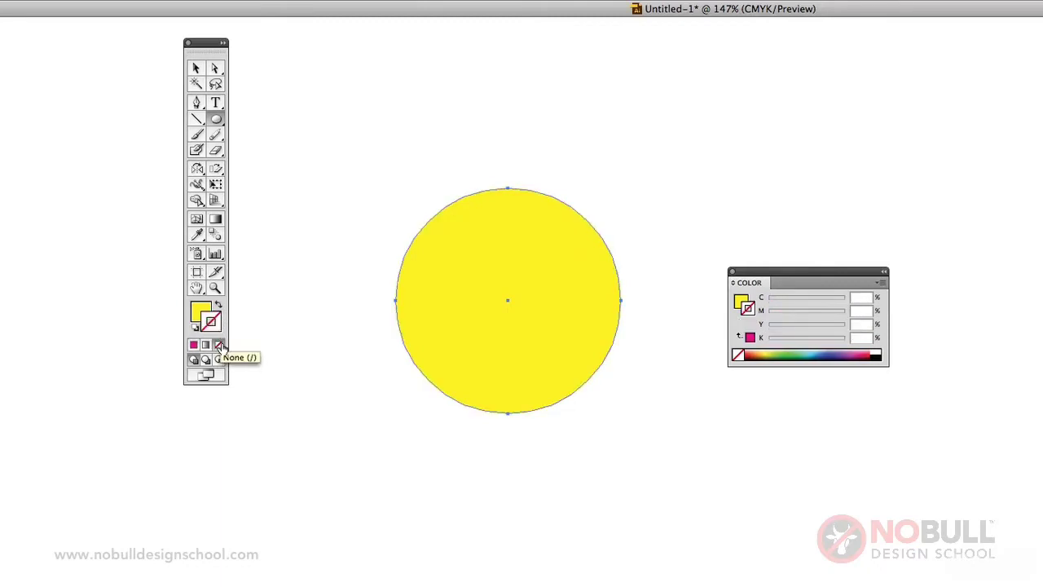
left_click(218, 305)
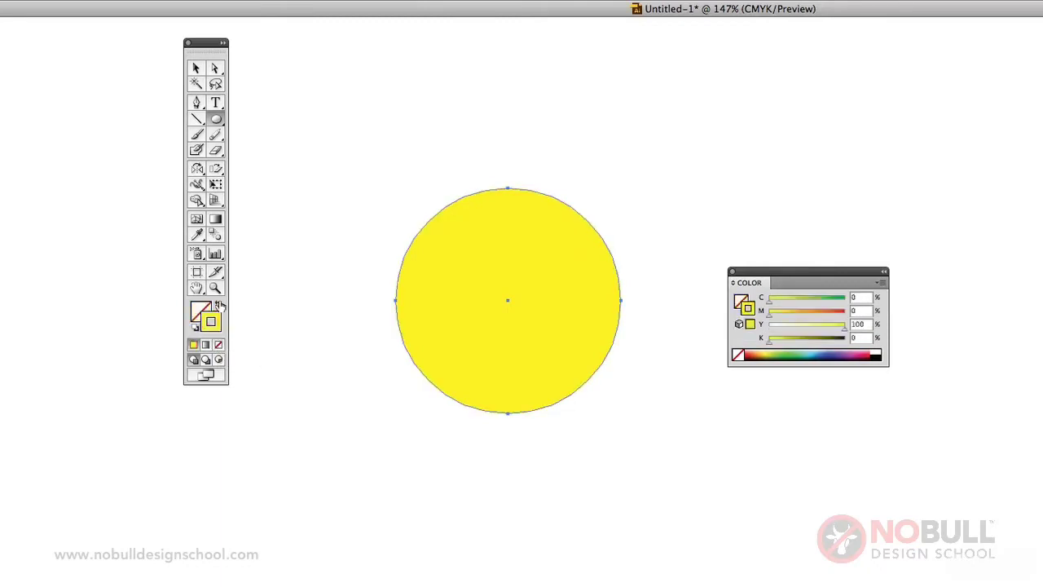
left_click(202, 313)
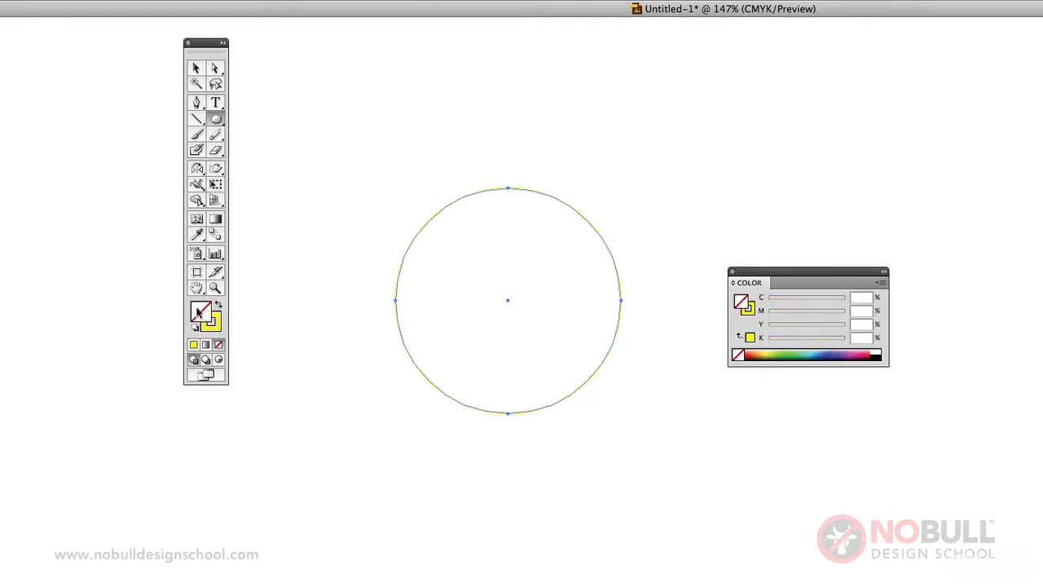
left_click(219, 345)
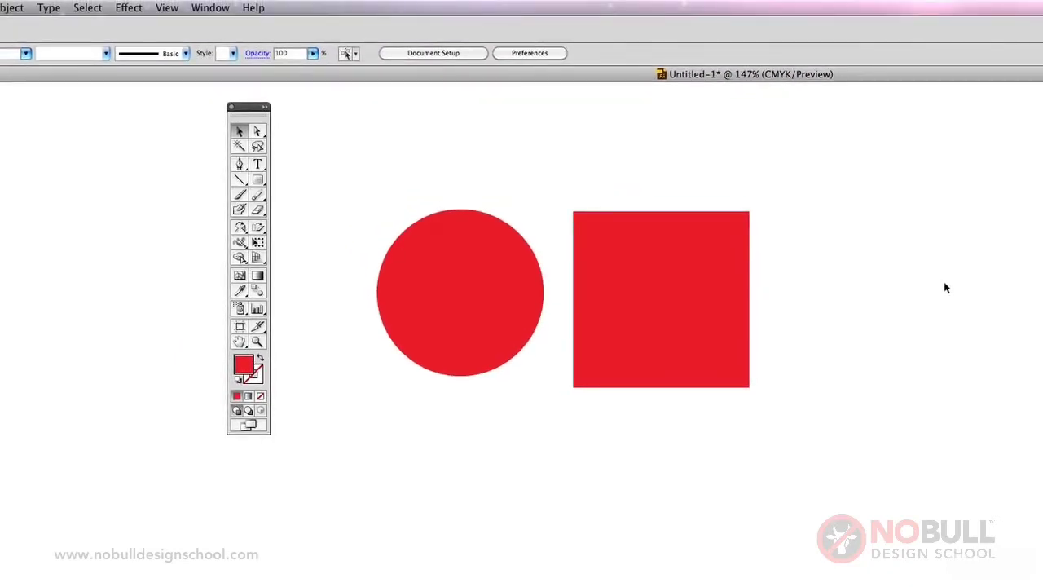
- Show the Pathfinder panel for working with the red circle and square
left_click(213, 8)
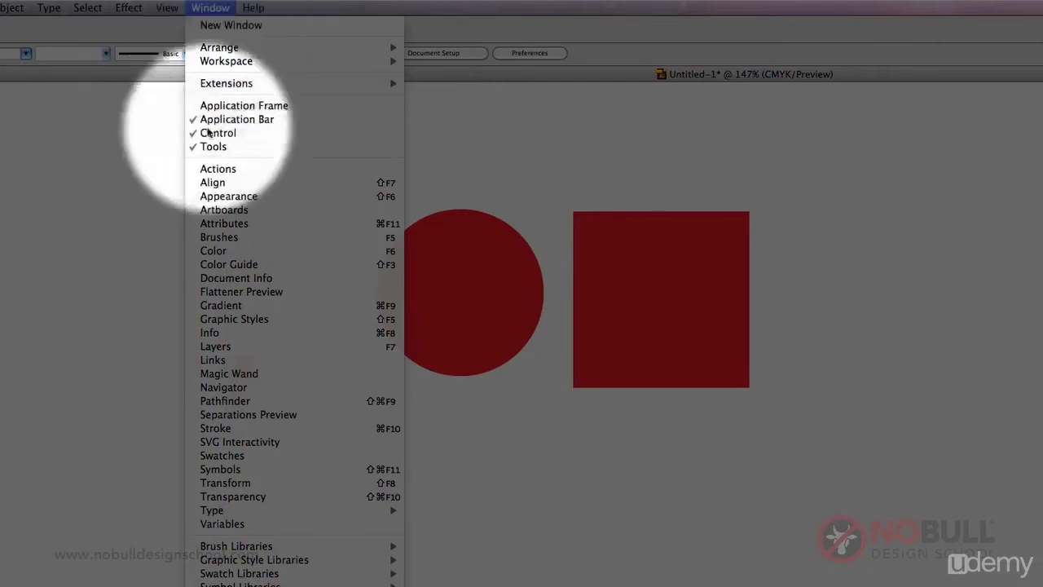
left_click(245, 400)
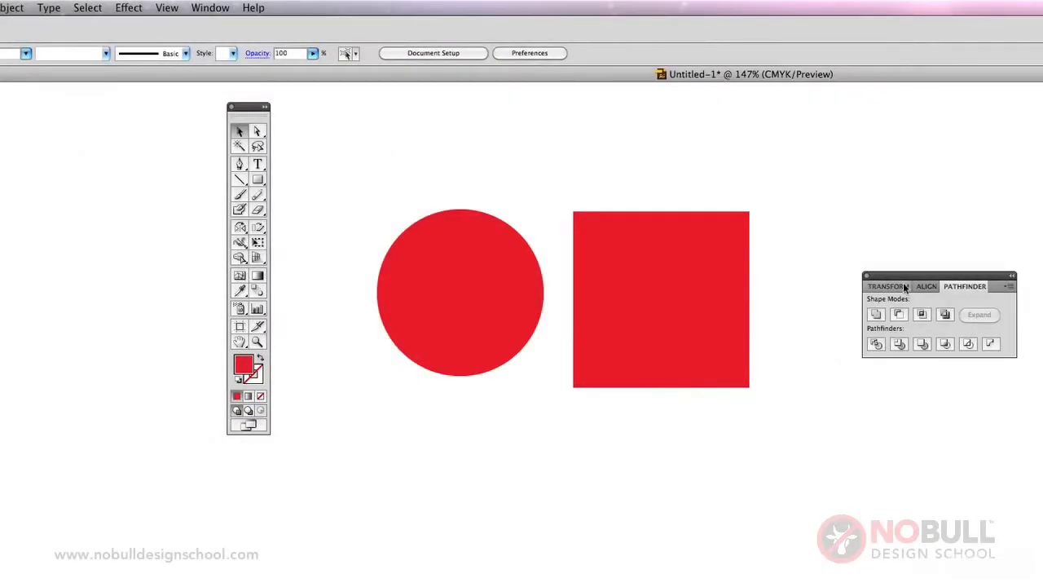
- Move the red square over the circle's lower-right part and select both shapes
left_click_drag(903, 276, 849, 242)
left_click(612, 326)
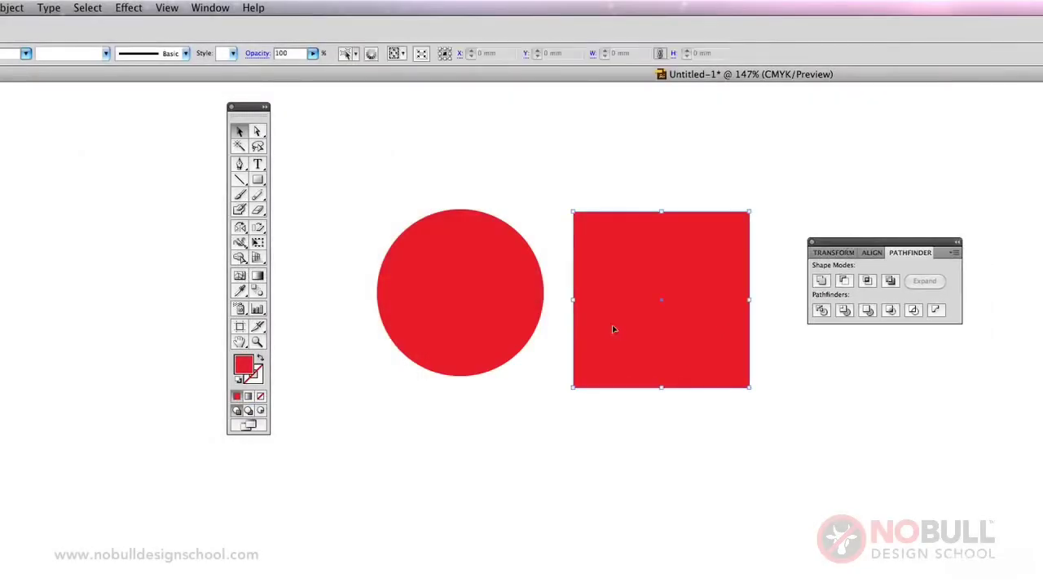
left_click(505, 342)
left_click(652, 485)
left_click_drag(642, 310, 563, 346)
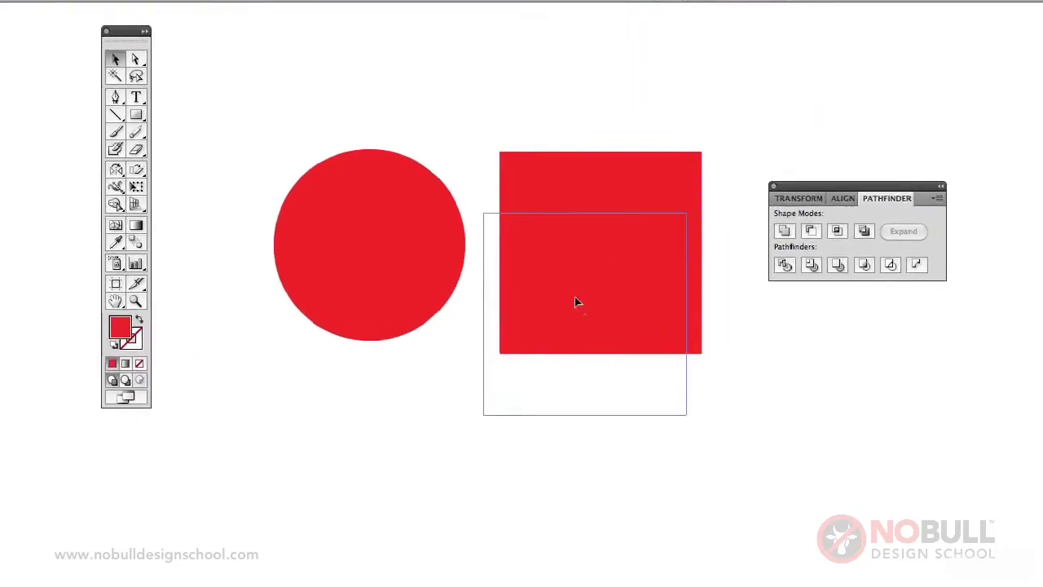
left_click(322, 288, "shift")
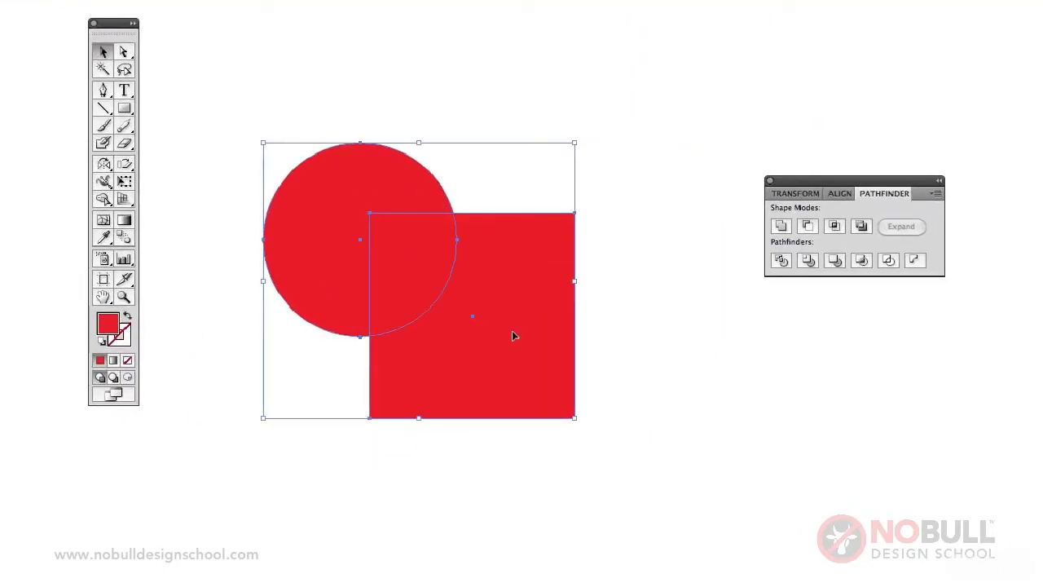
- Split the overlapping circle and square with Pathfinder Divide and ungroup the result
left_click(780, 261)
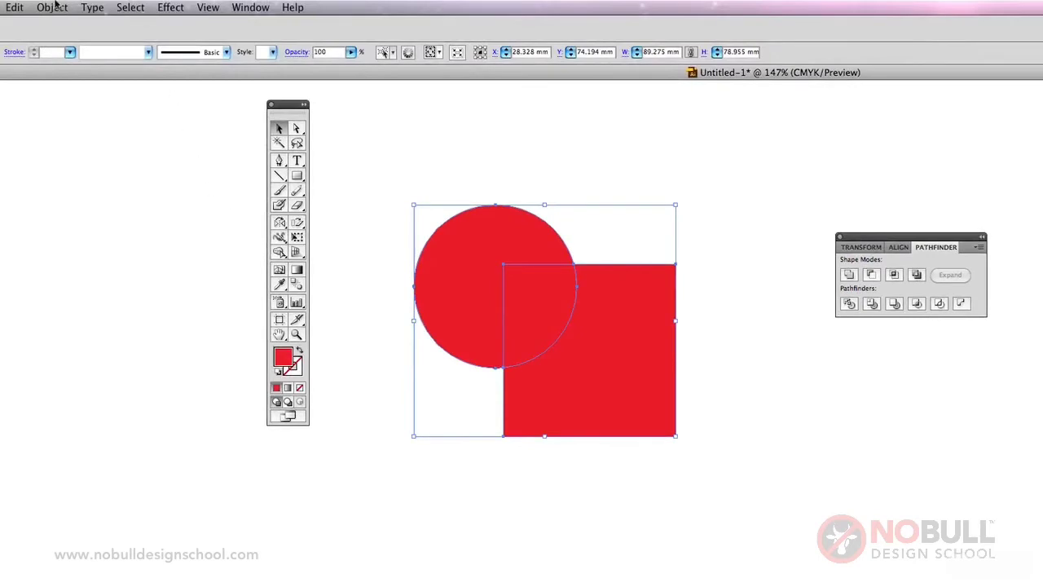
left_click(49, 6)
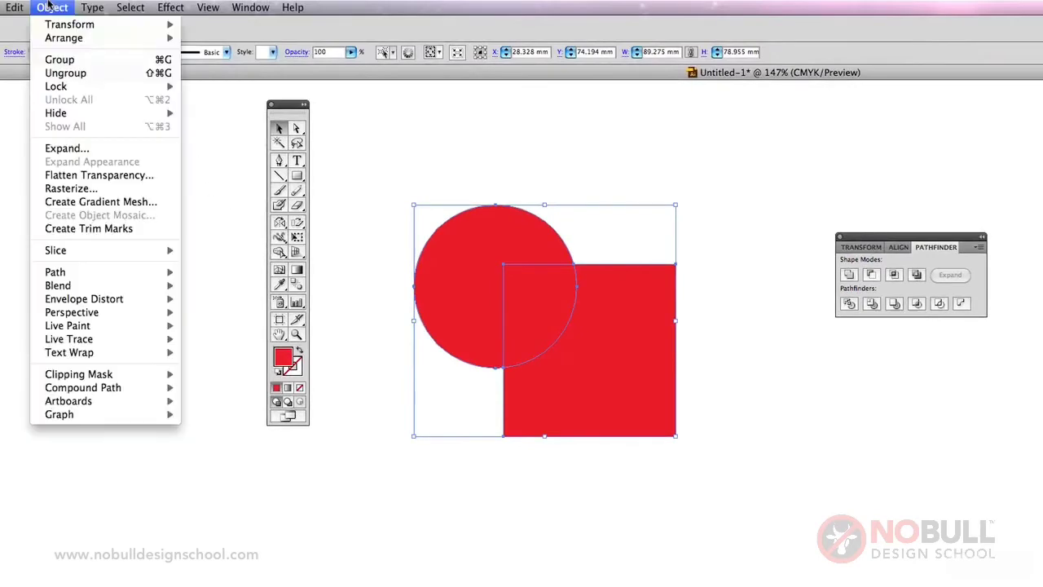
left_click(51, 73)
- Pull the cut square, the overlap piece and the cut circle apart from each other
left_click_drag(494, 361, 676, 473)
left_click_drag(449, 293, 549, 388)
left_click_drag(352, 295, 305, 283)
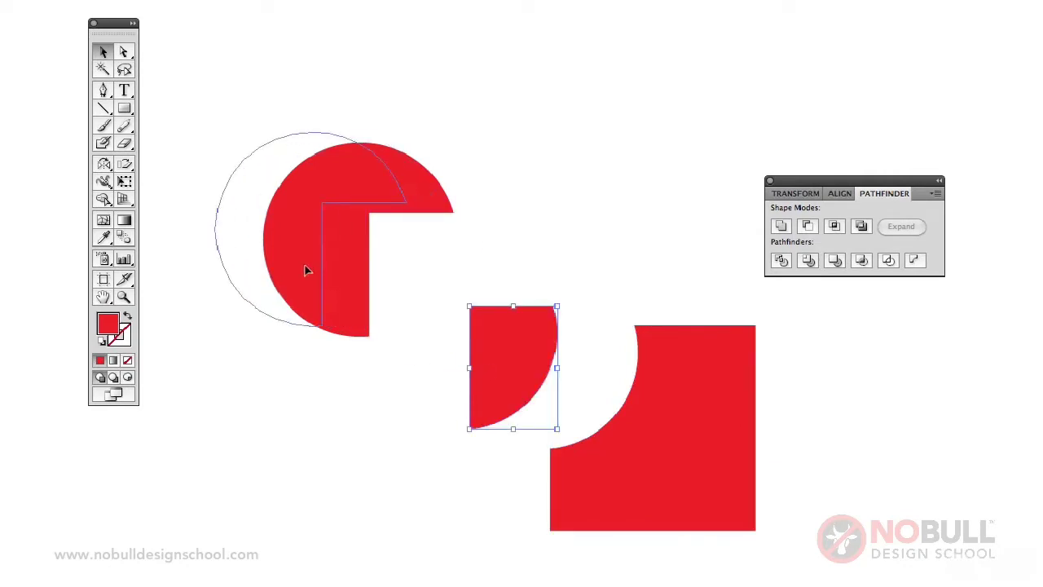
left_click(582, 254)
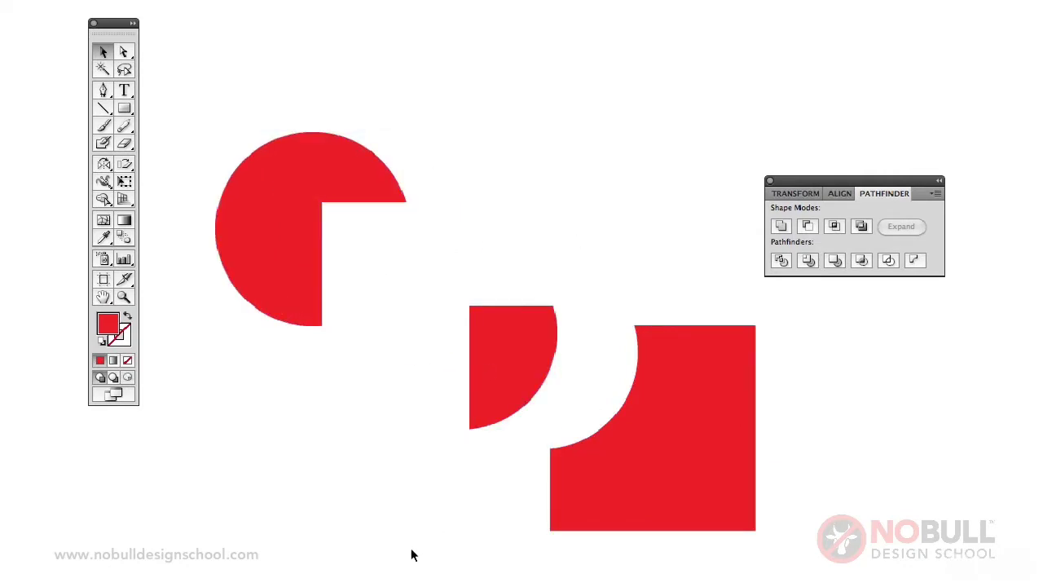
- Undo the piece moves, the ungrouping, the Divide and the overlap, back to the separate whole circle and square
key("super+z")
key("super+z")
key("super+z")
key("super+z")
key("super+z")
key("super+z")
key("super+z")
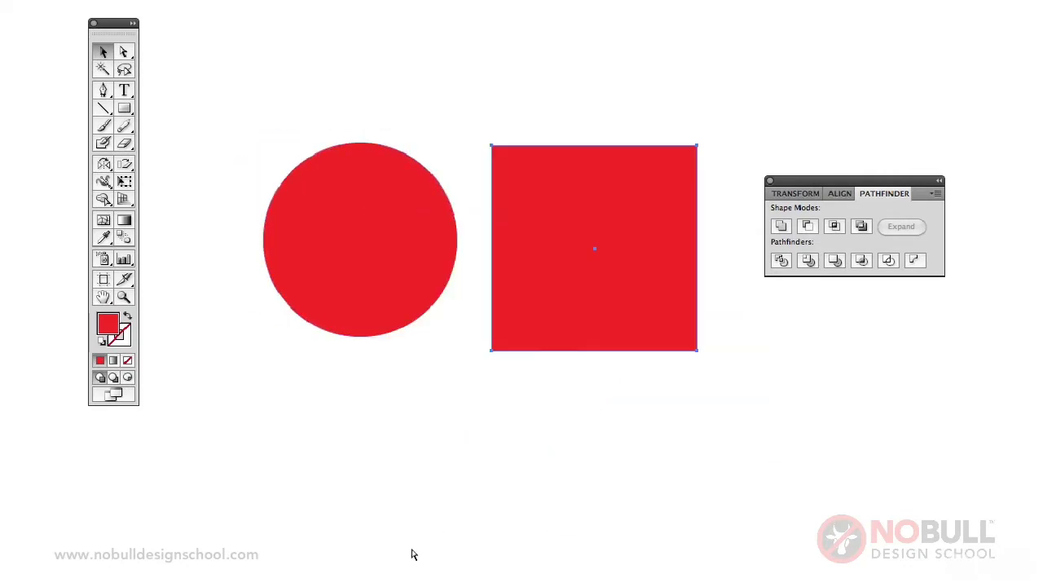
left_click(594, 495)
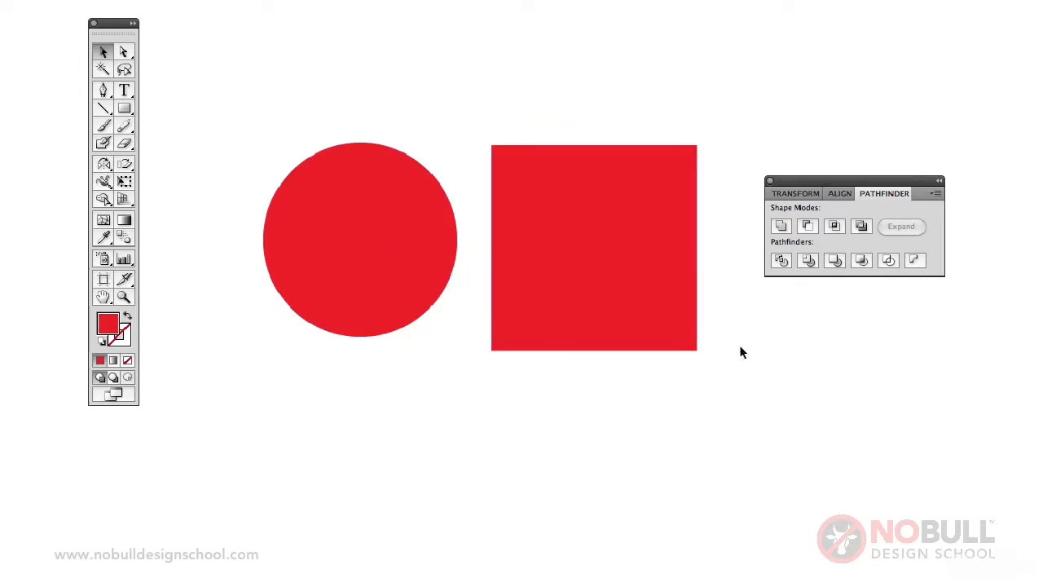
- Move the red square down over the circle's lower-right part so the two shapes overlap
left_click_drag(636, 249, 526, 340)
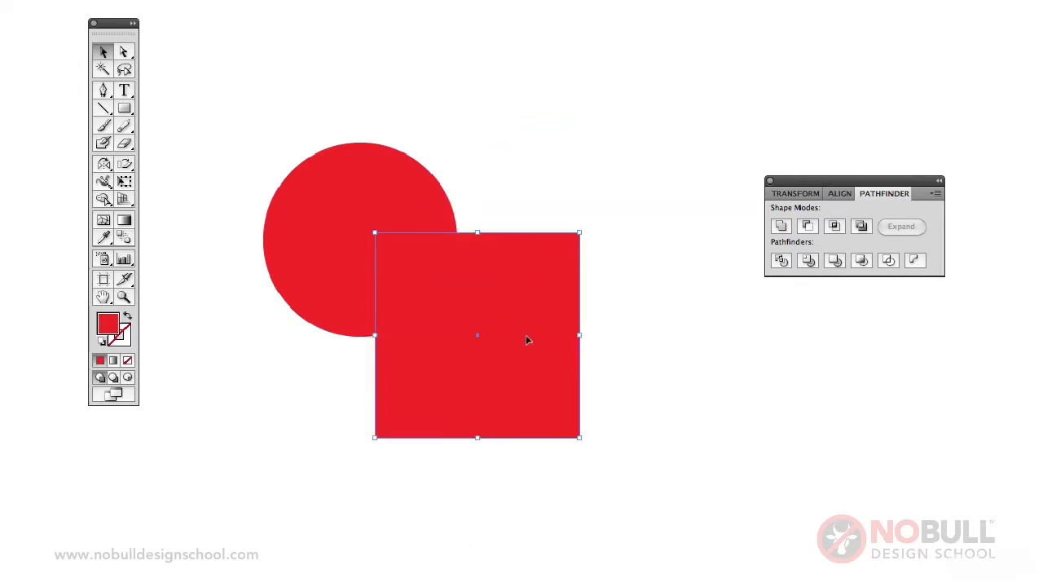
key("super+shift+bracketleft")
left_click(523, 227)
left_click(424, 263)
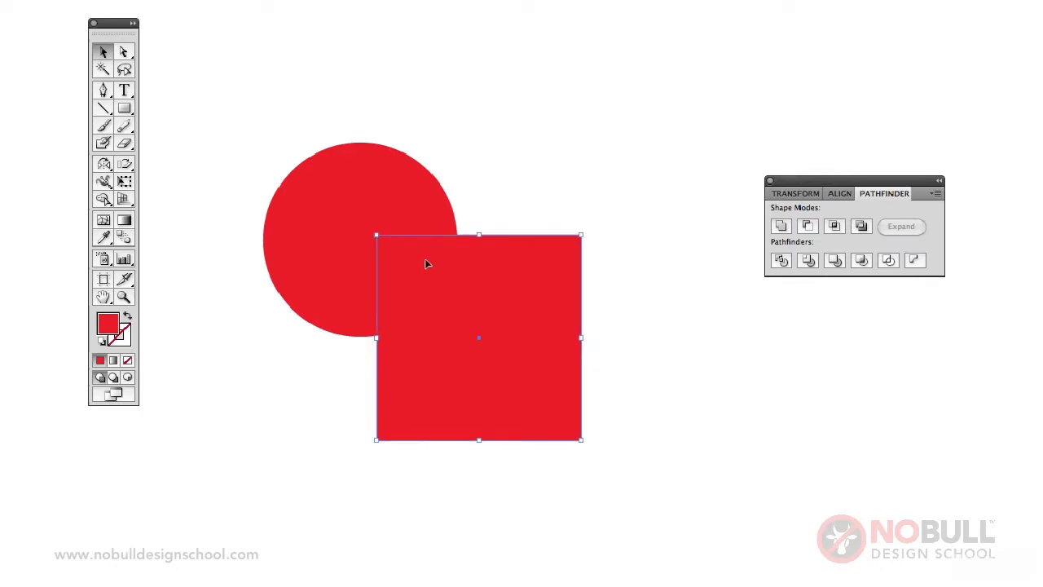
- Bring the circle in front of the square and select both shapes together
left_click(422, 214)
key("super+shift+bracketright")
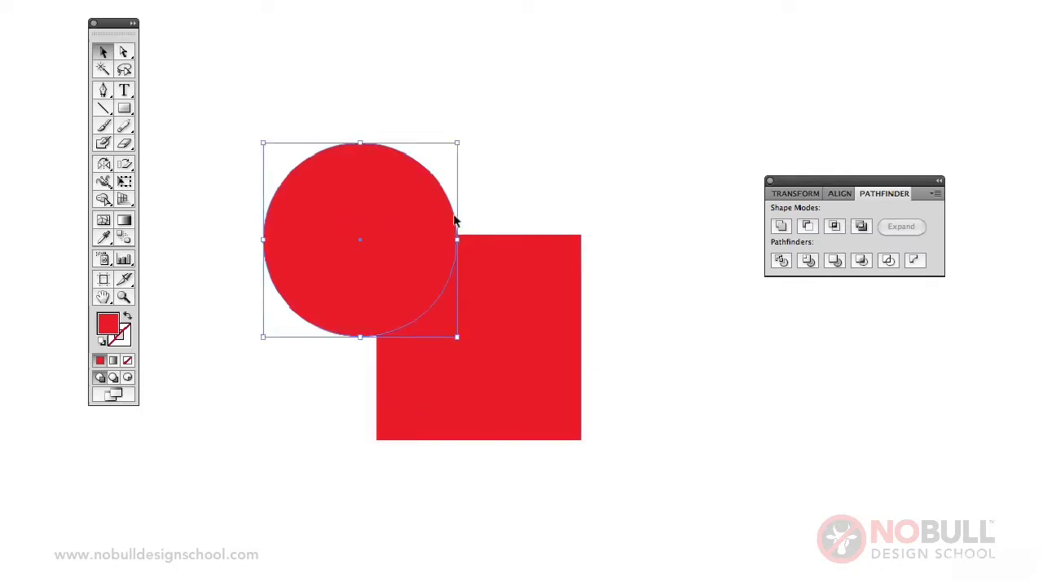
left_click(484, 308)
left_click(376, 204)
left_click(554, 302, "shift")
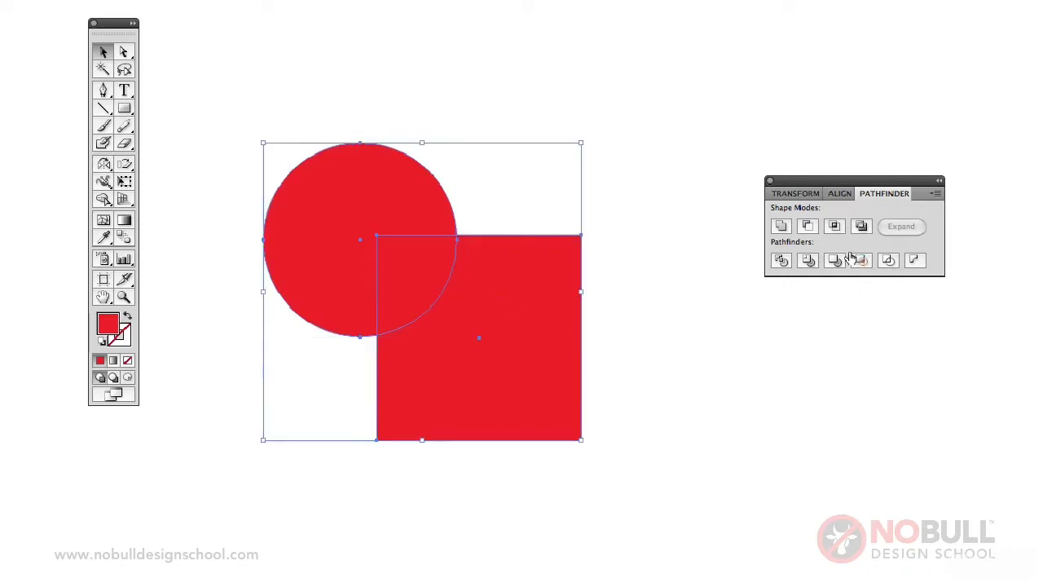
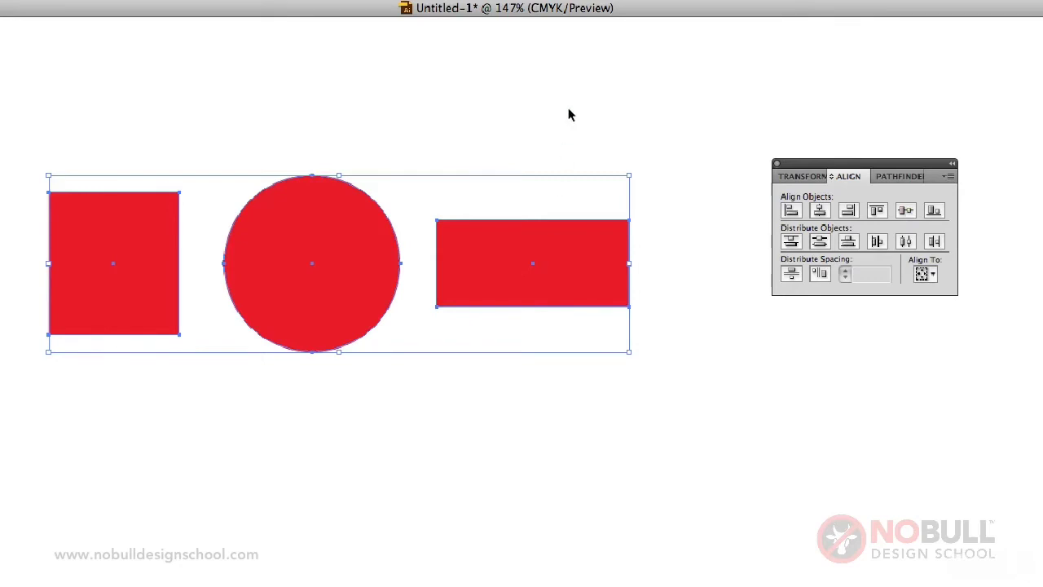
- Rearrange the three red shapes into a loose vertical stack: square on top, circle in the middle, wide rectangle below
left_click_drag(312, 259, 154, 438)
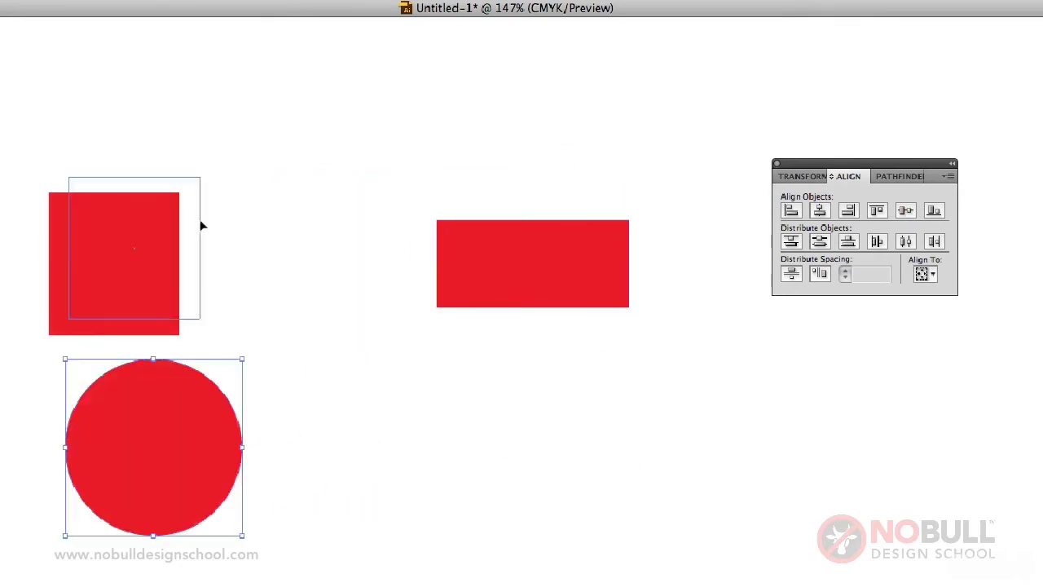
left_click_drag(161, 247, 293, 164)
left_click_drag(223, 385, 333, 323)
left_click_drag(413, 299, 443, 272)
left_click_drag(540, 258, 320, 495)
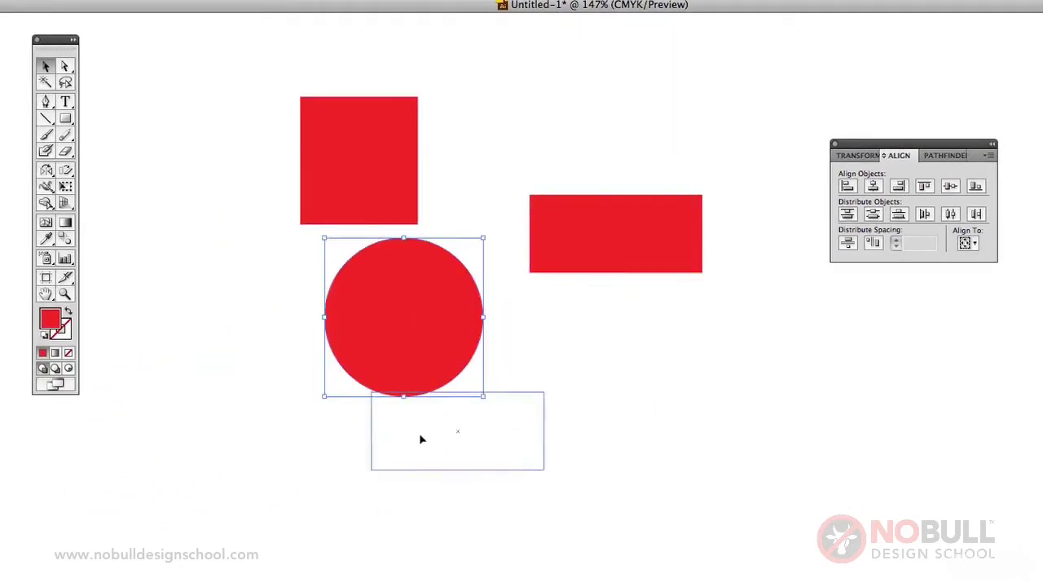
- Align the three stacked shapes by their left edges, by their right edges, and finally by their horizontal centers
left_click(368, 203)
left_click(379, 326, "shift")
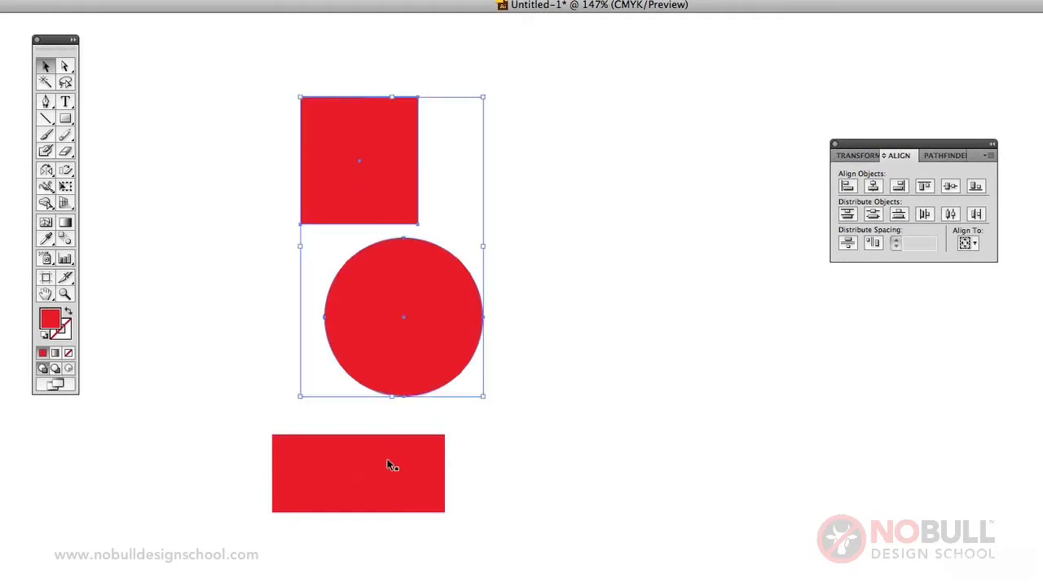
left_click(389, 469, "shift")
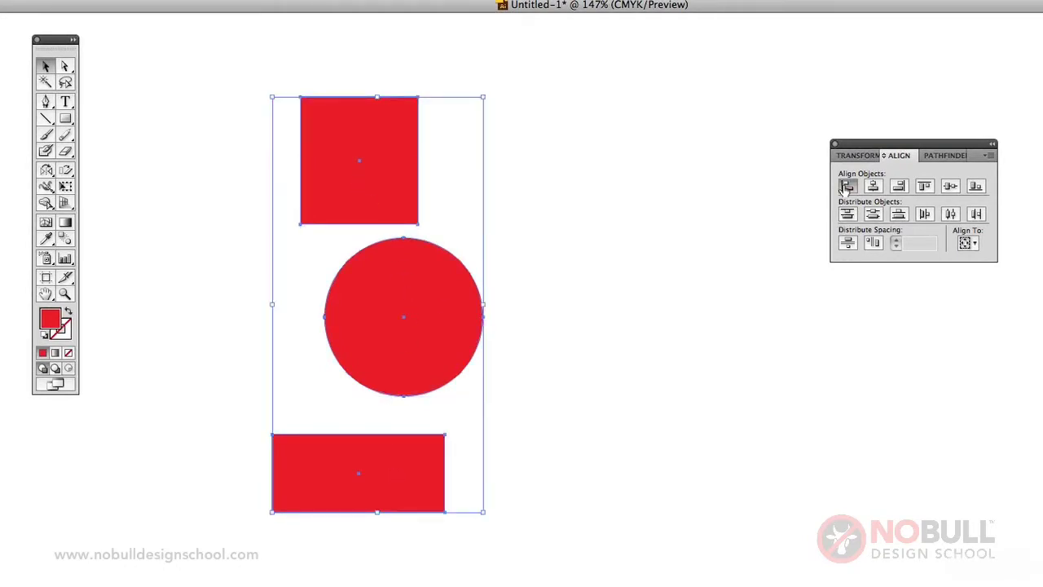
left_click(847, 187)
left_click(897, 187)
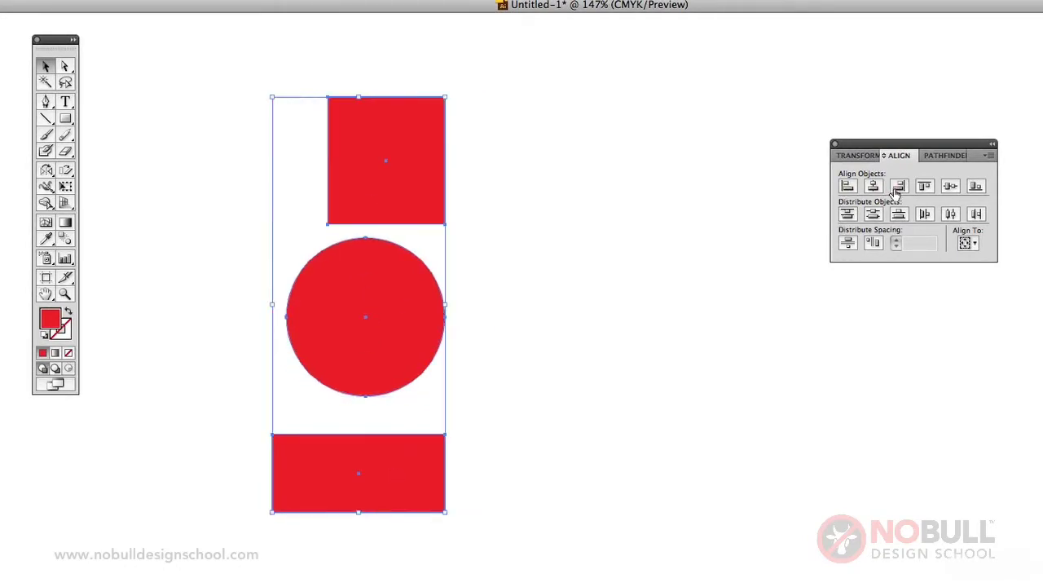
left_click(873, 187)
- Delete the rectangle, the circle and the square from the artboard
left_click(561, 267)
left_click(422, 501)
left_click(391, 342, "shift")
left_click(381, 187, "shift")
key("Delete")
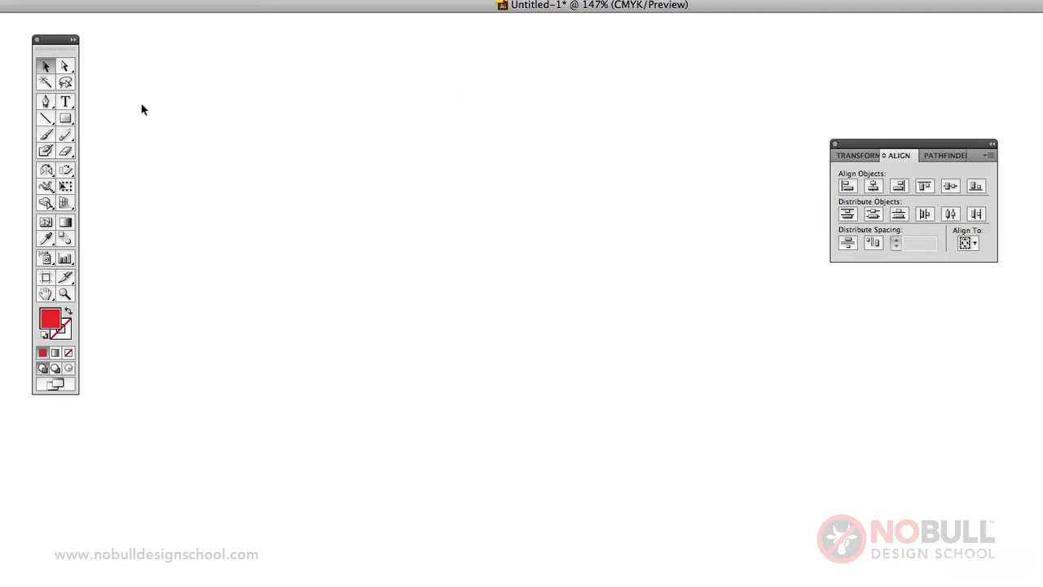
- Draw a small red square and duplicate it downward into a column of four unevenly spaced squares
left_click(67, 121)
mouse_move(300, 125)
left_mouse_down()
mouse_move(352, 175)
mouse_move(346, 293)
left_mouse_up()
left_click(44, 66)
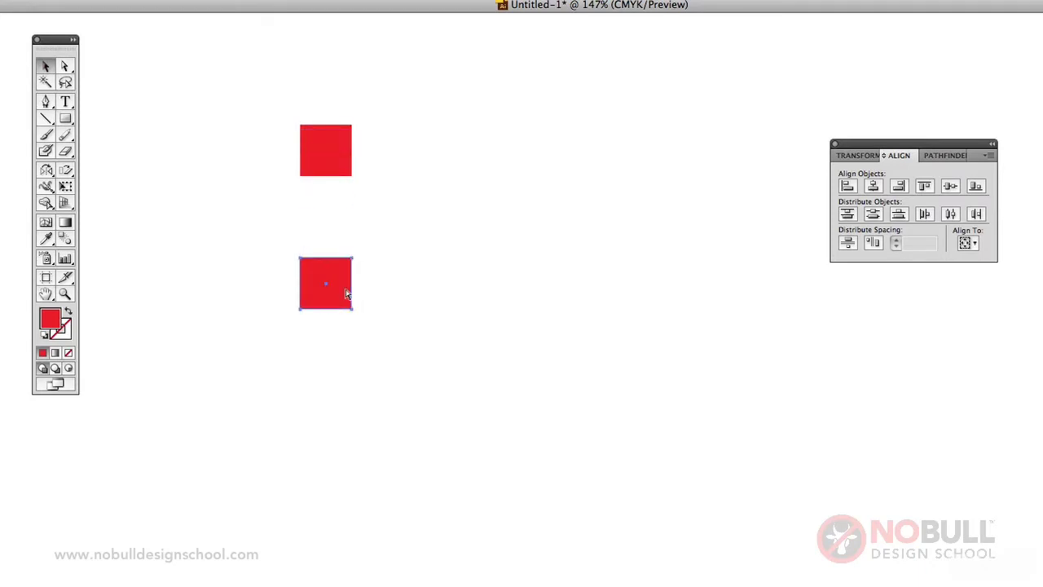
key("super+d")
left_click_drag(334, 399, 328, 358)
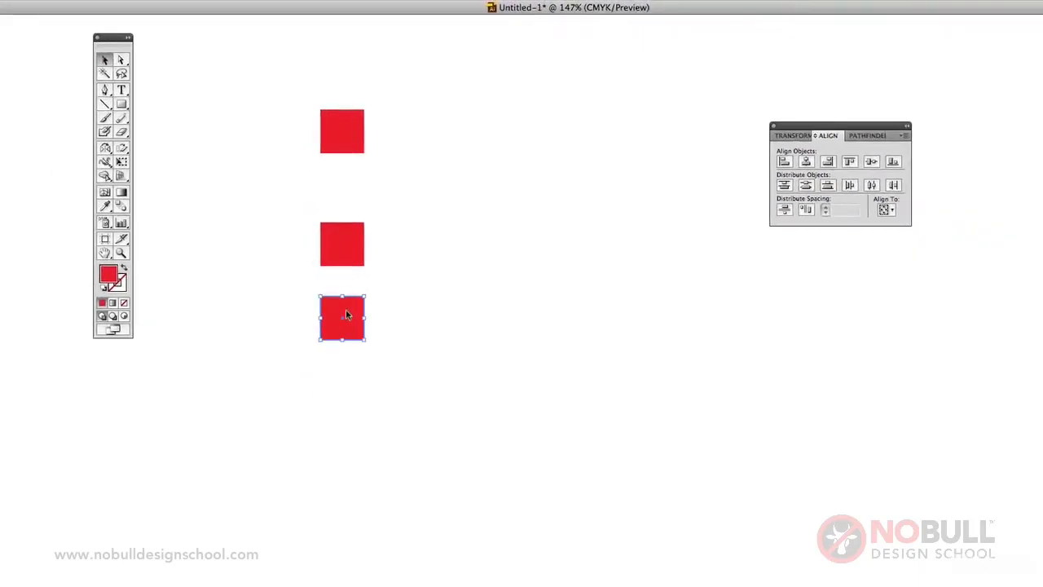
left_click_drag(346, 314, 345, 447)
left_click(370, 444)
- Align the column of four squares by horizontal centers and distribute them evenly by vertical centers
left_click_drag(309, 91, 403, 543)
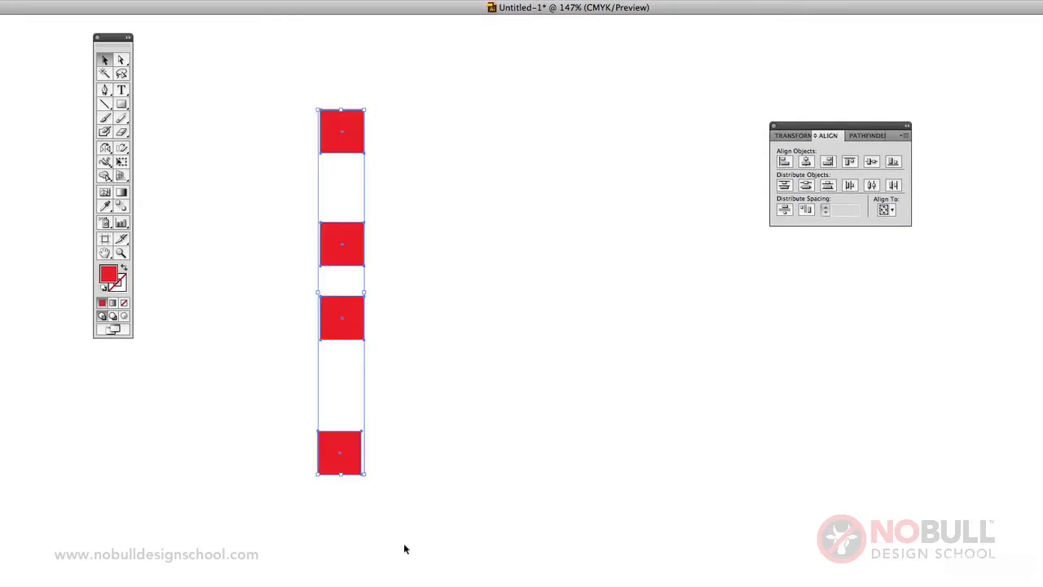
left_click(808, 162)
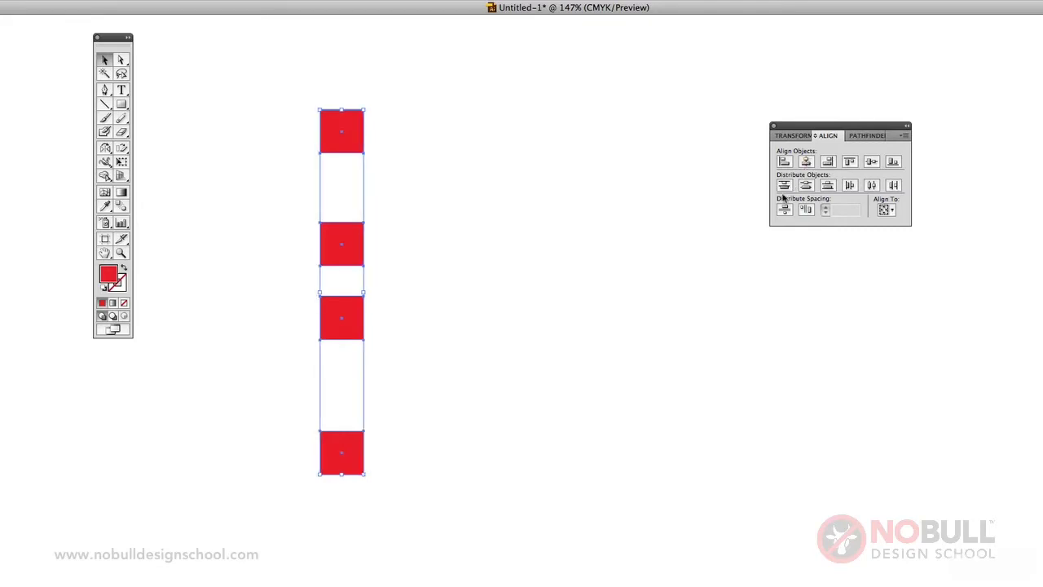
left_click(350, 173)
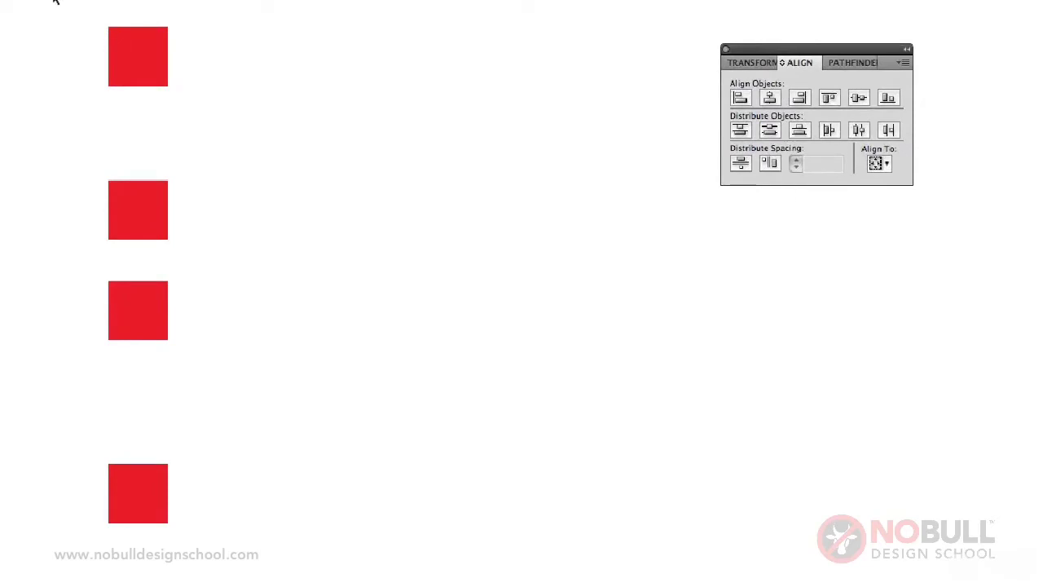
left_click_drag(56, 1, 216, 530)
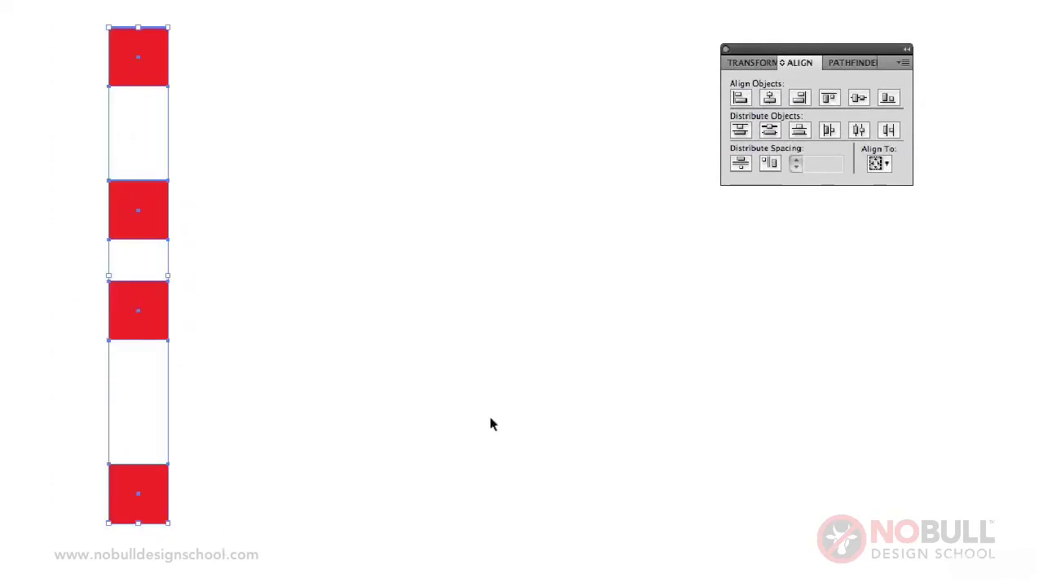
left_click(769, 133)
left_click(284, 214)
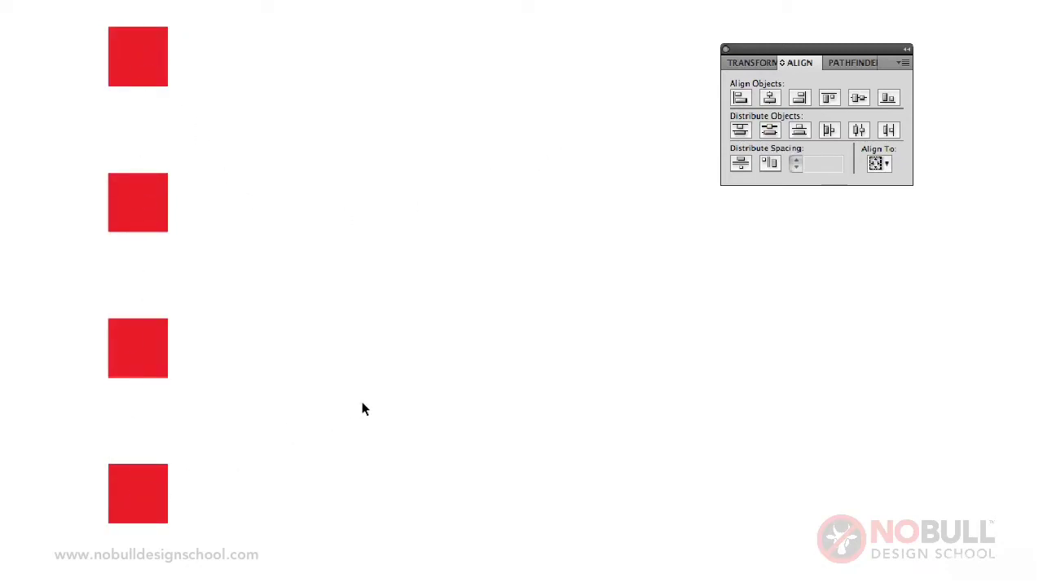
- Rearrange the four squares into a loose horizontal row with uneven heights and gaps
left_click_drag(118, 204, 306, 115)
left_click_drag(132, 73, 67, 206)
left_click_drag(311, 132, 200, 186)
left_click_drag(147, 348, 330, 230)
left_click_drag(138, 482, 509, 154)
left_click(233, 226)
- Align the row of four squares by vertical centers and distribute them evenly by horizontal centers
left_click_drag(2, 23, 587, 299)
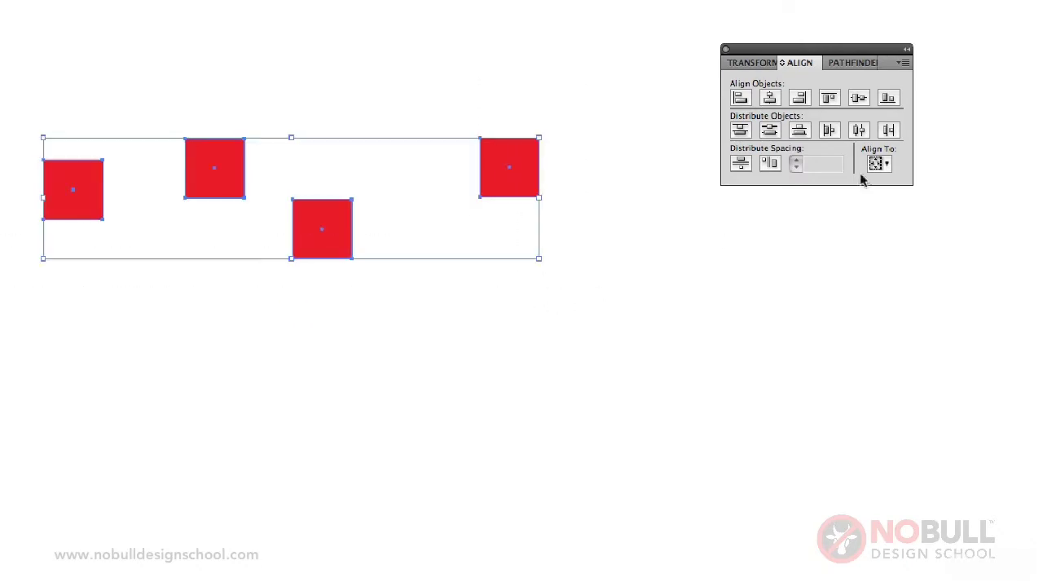
left_click(858, 98)
left_click(695, 241)
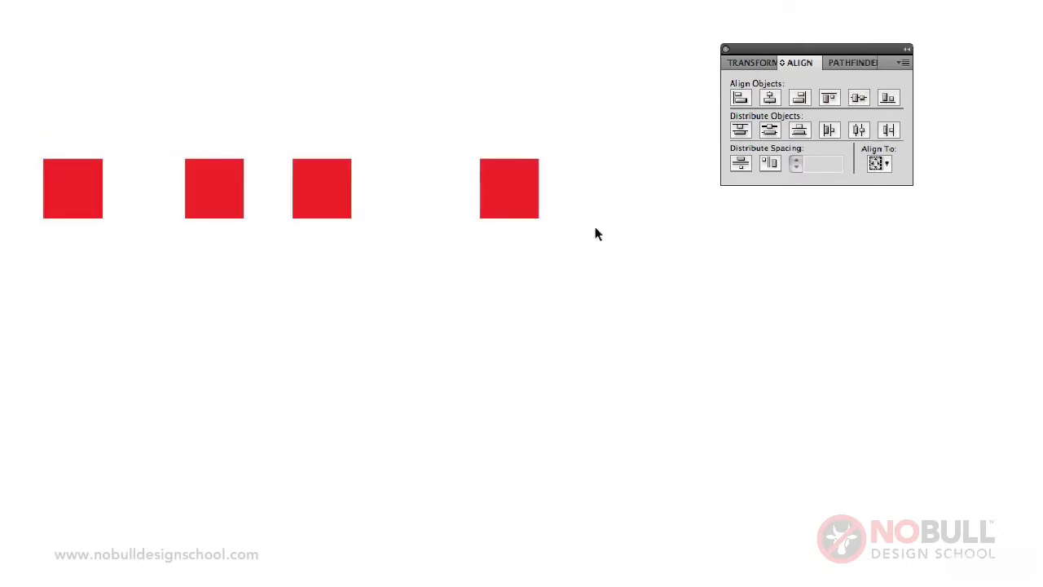
left_click_drag(37, 122, 572, 277)
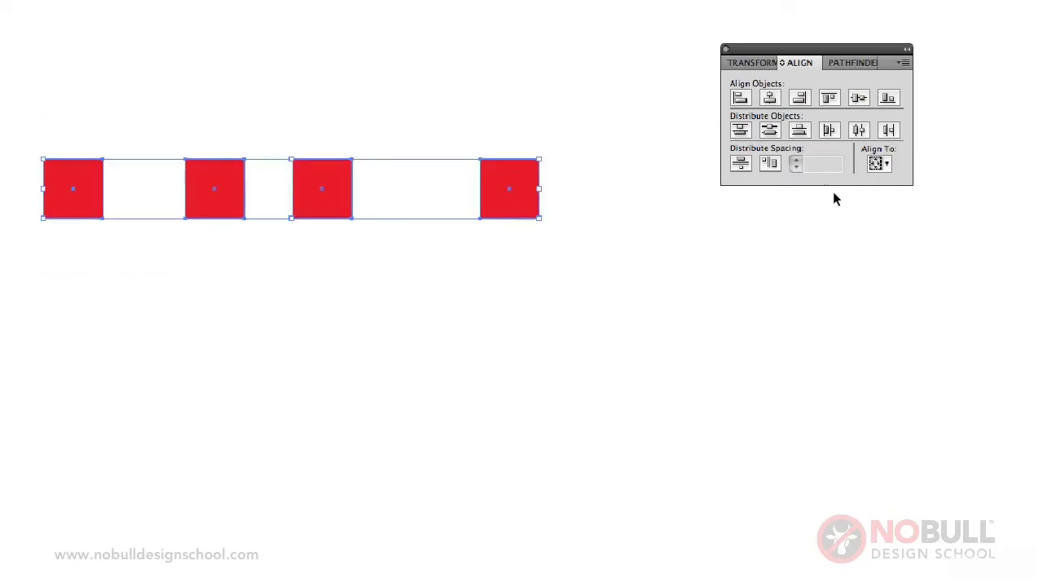
left_click(859, 132)
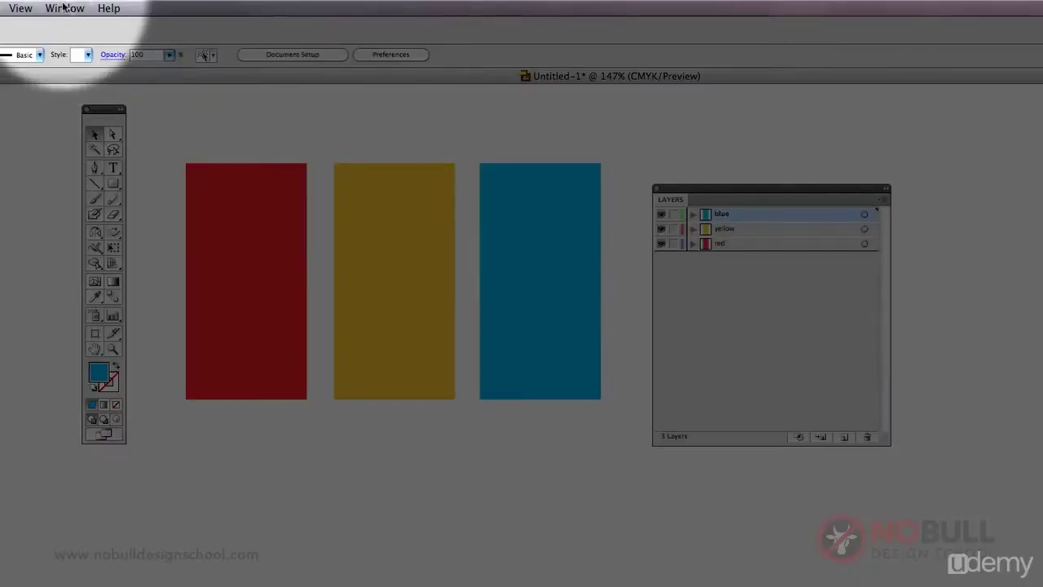
left_click(63, 7)
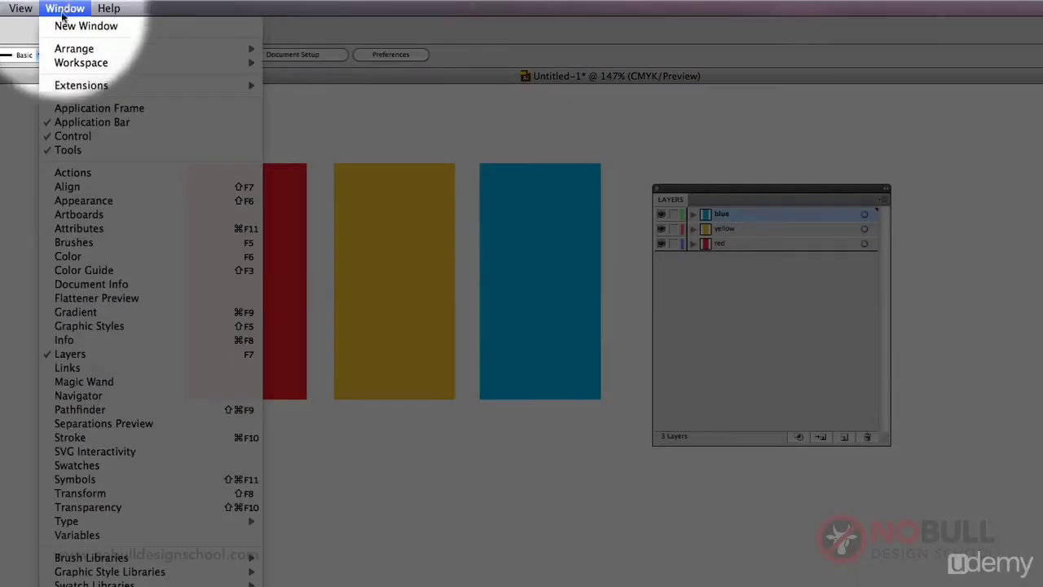
key("Escape")
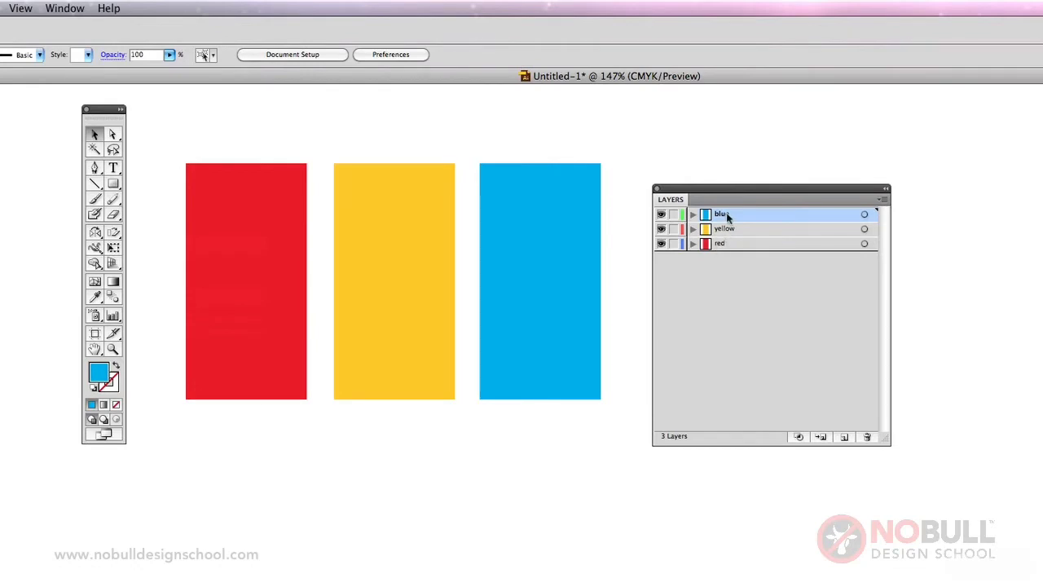
- Move the blue rectangle over the red and yellow ones, to about X 15 mm, Y 83 mm
left_click(563, 281)
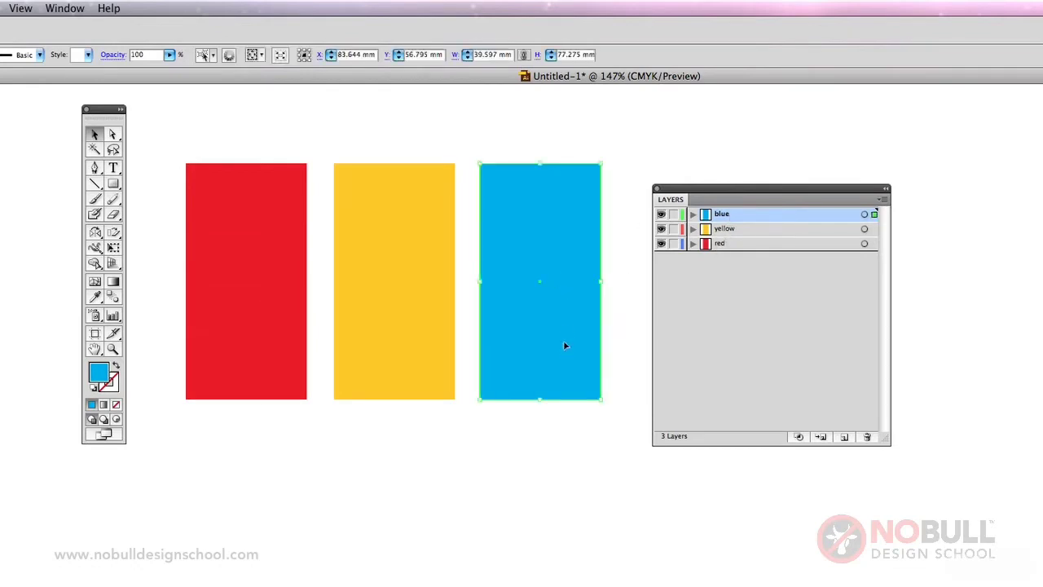
left_click_drag(560, 300, 357, 382)
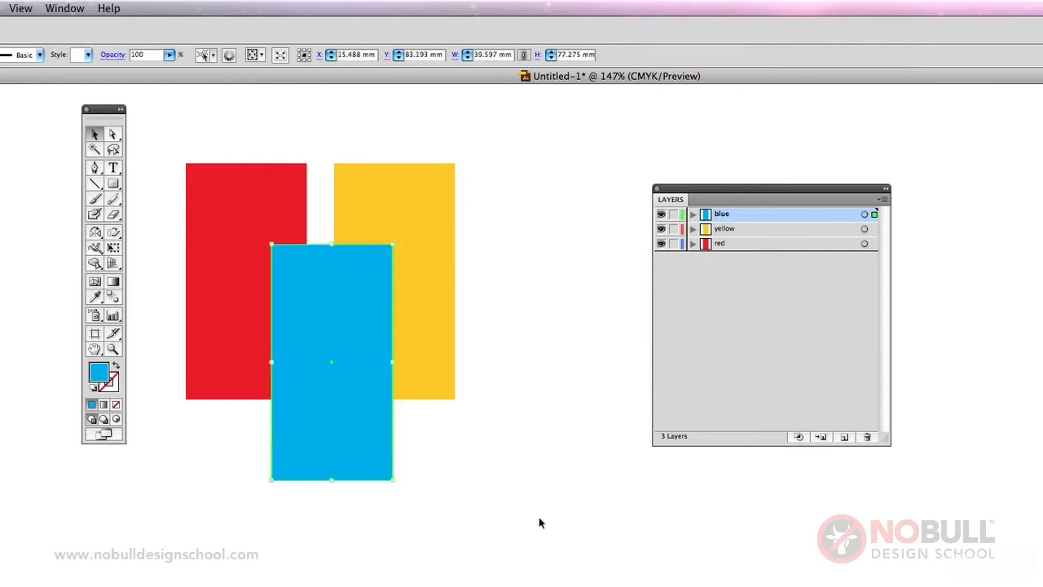
- Move the blue layer to the bottom of the layer stack and lock the yellow layer
left_click(550, 286)
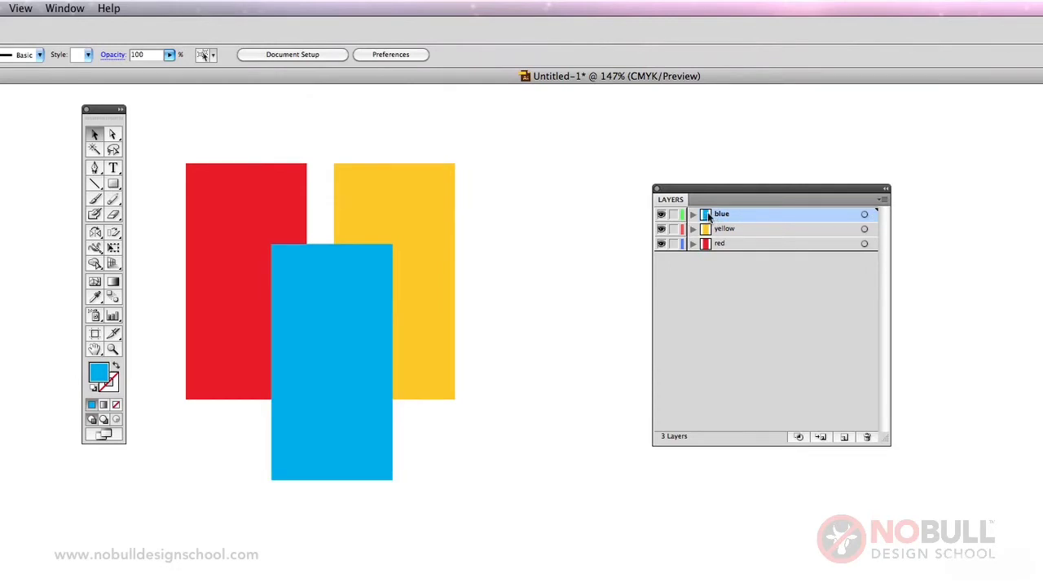
left_click_drag(709, 216, 711, 257)
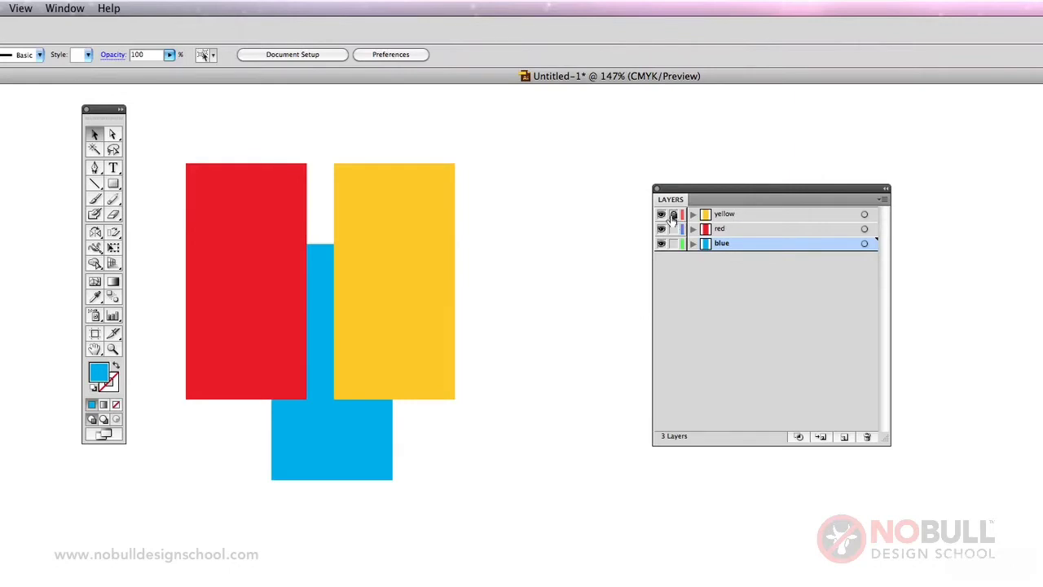
left_click(732, 215)
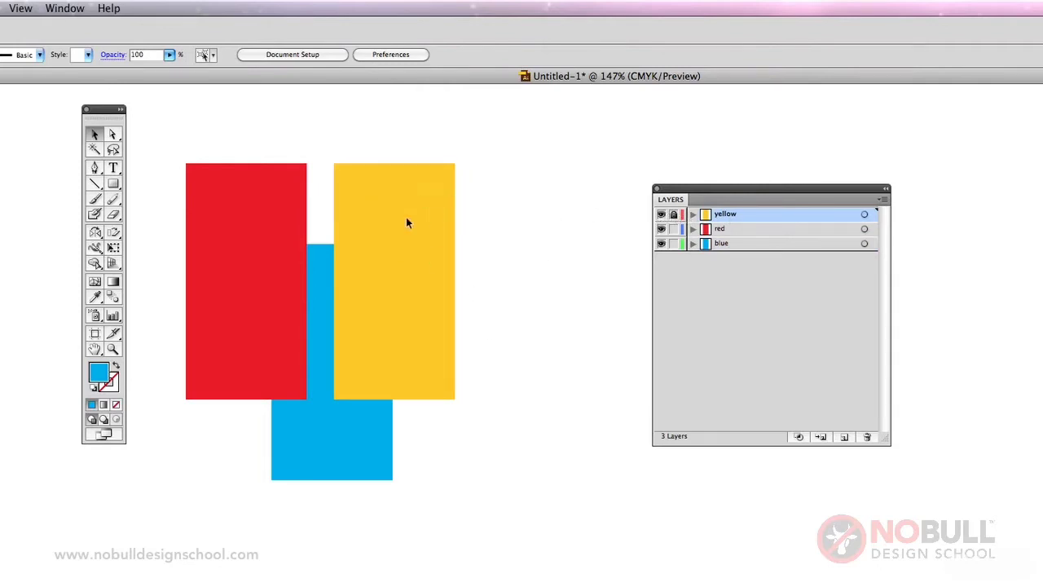
- Shift the red rectangle down and the blue one down and slightly left, and try to move the locked yellow one
left_click_drag(370, 419, 409, 442)
left_click_drag(256, 320, 260, 383)
left_click_drag(352, 437, 301, 434)
left_click_drag(374, 198, 448, 228)
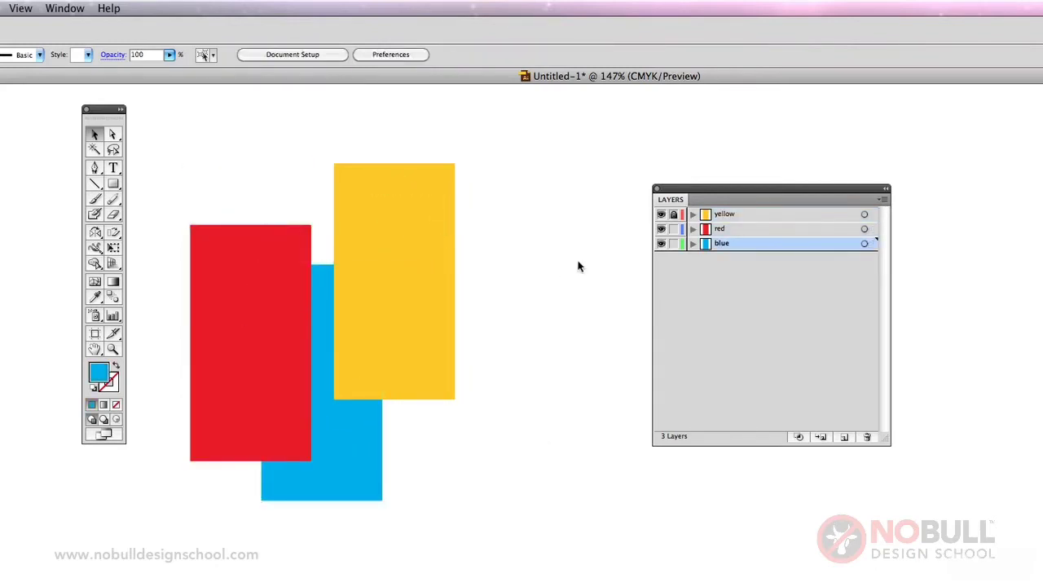
- Toggle the red layer's visibility off and on several times, leaving it shown
left_click(661, 229)
left_click(661, 229)
left_click(661, 229)
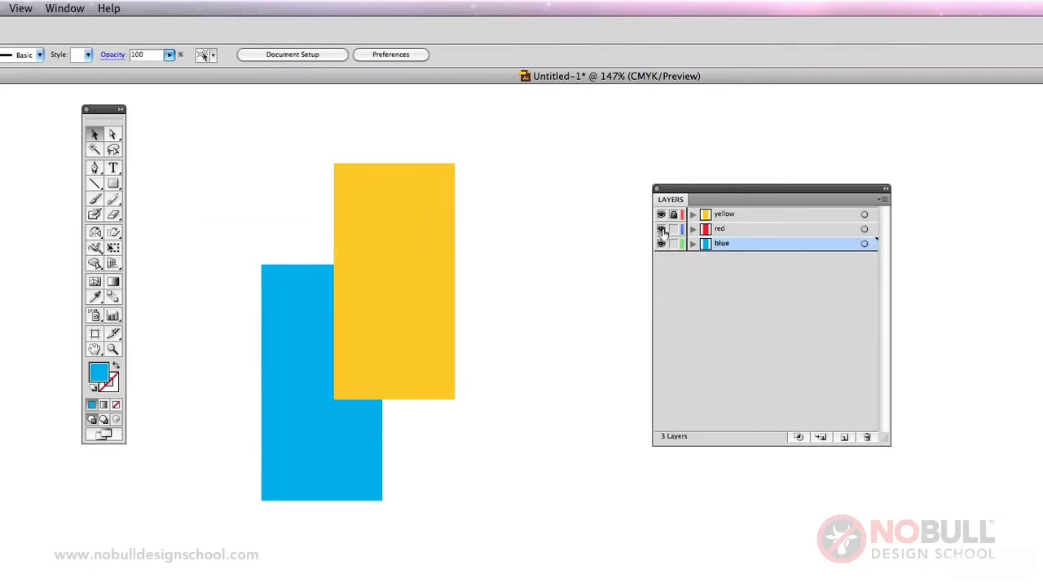
left_click(661, 230)
left_click(661, 229)
left_click(660, 229)
- Create a new layer named green above the yellow layer
left_click(763, 203)
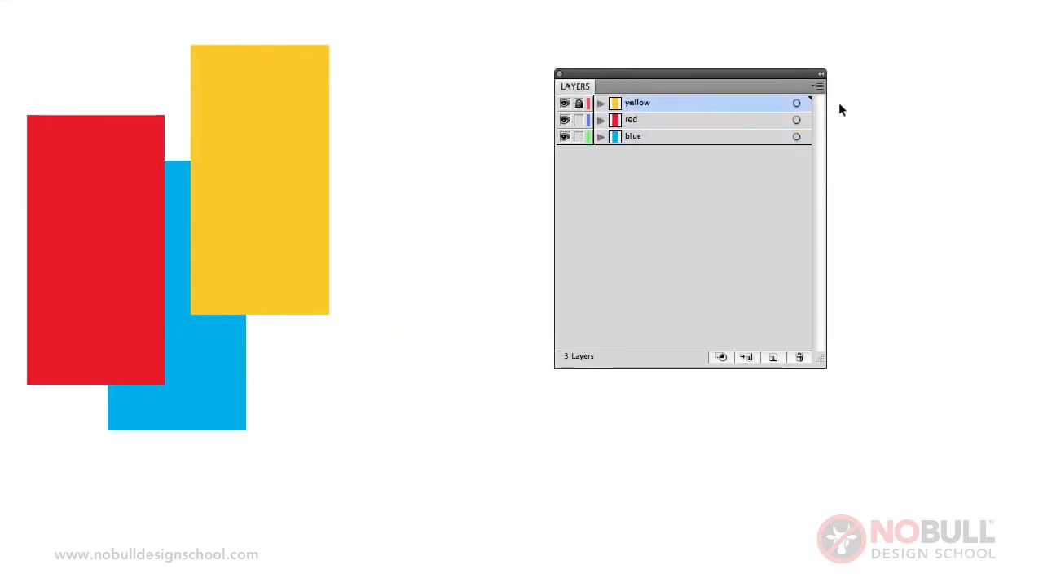
left_click(816, 87)
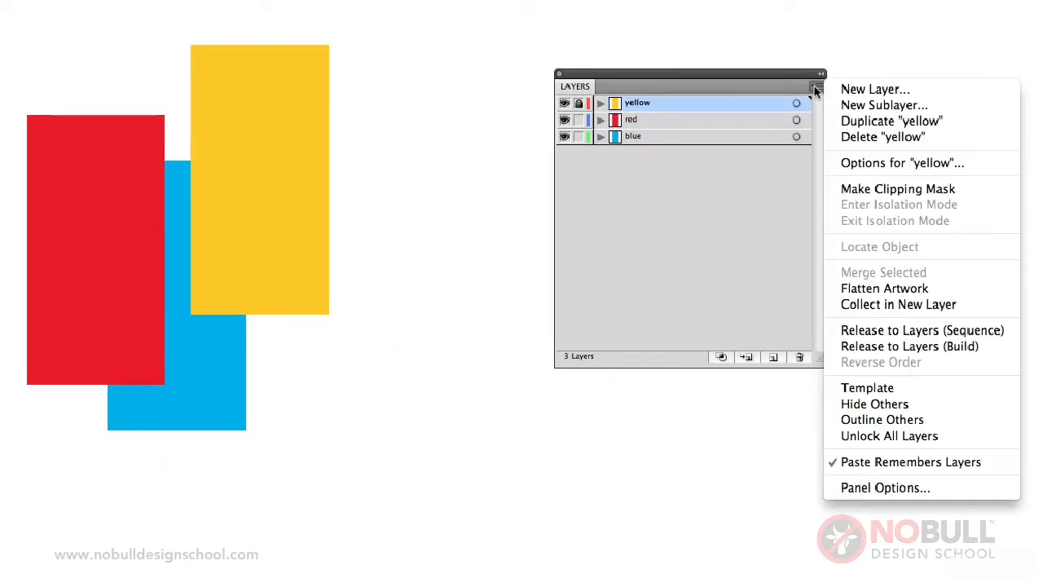
left_click(873, 91)
type("green")
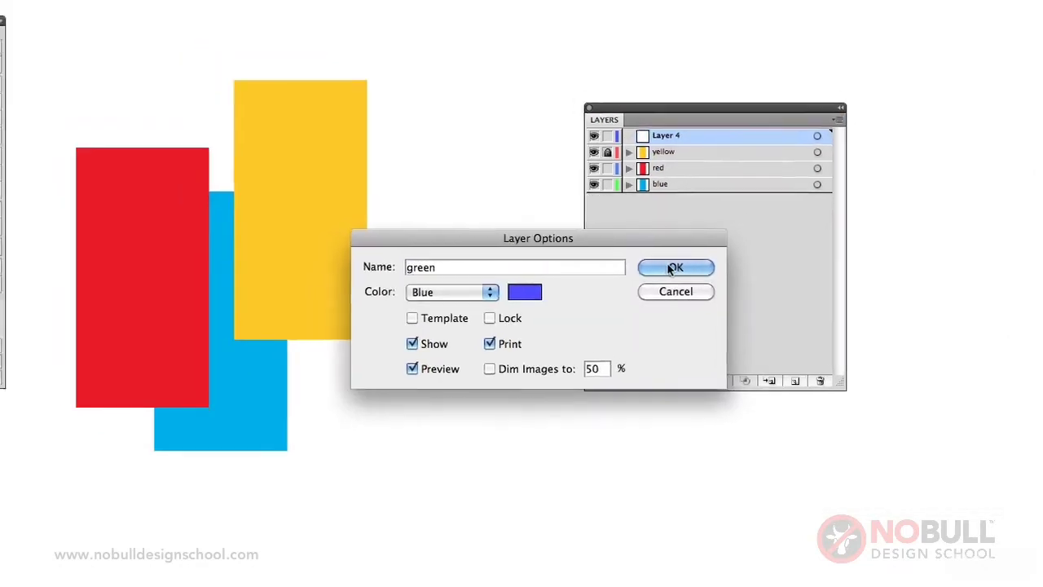
left_click(667, 261)
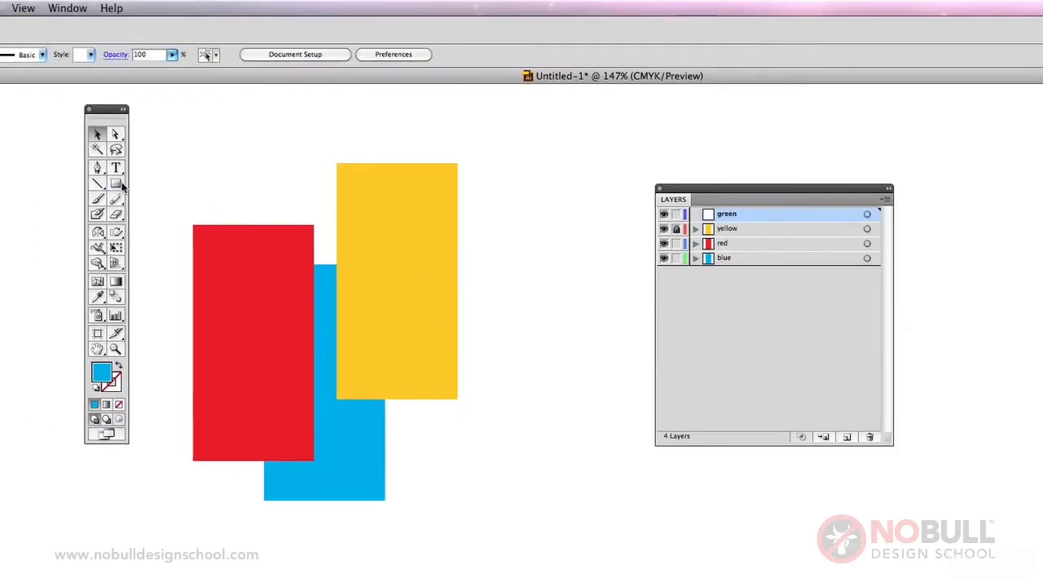
- Draw a rectangle about 64 by 24 mm overlapping the yellow one, and fill it with green at C 100, M 0, Y 100, K 0
left_click(117, 184)
left_click_drag(406, 214, 602, 288)
left_click(102, 366)
double_click(113, 374)
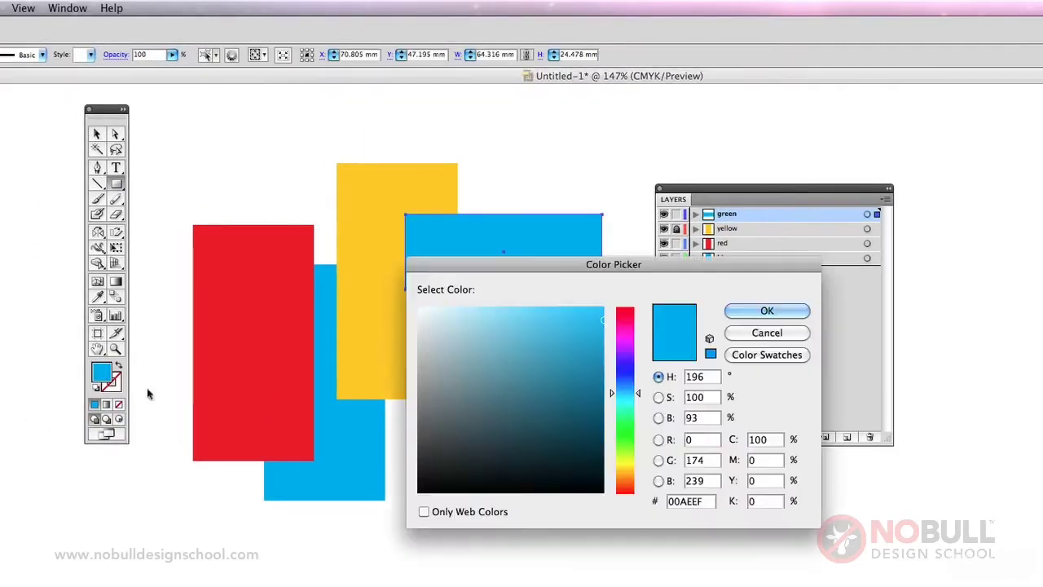
double_click(764, 480)
type("100")
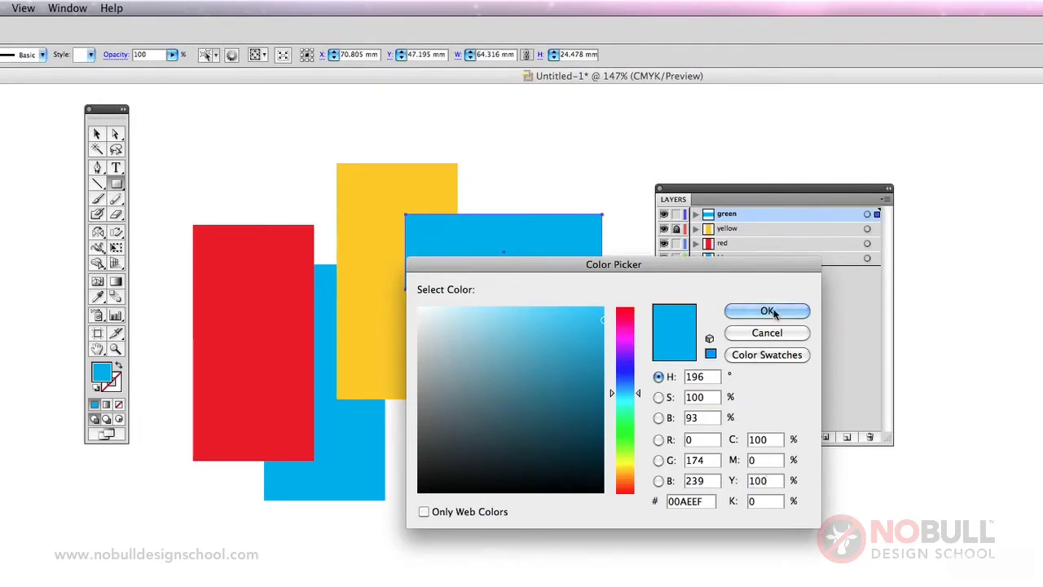
left_click(768, 311)
left_click(97, 135)
left_click(562, 309)
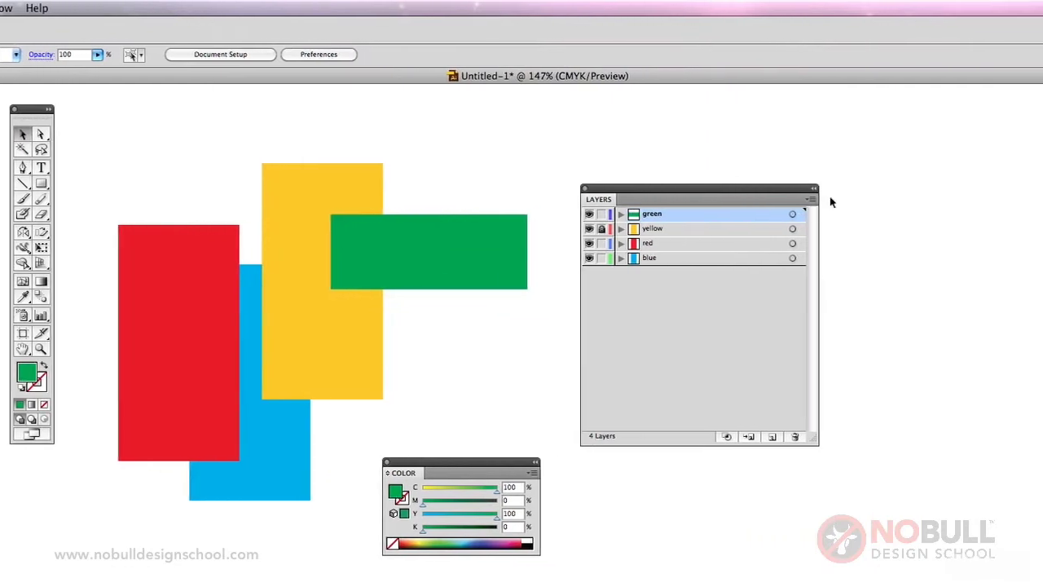
- Delete the green layer together with its artwork
left_click(810, 200)
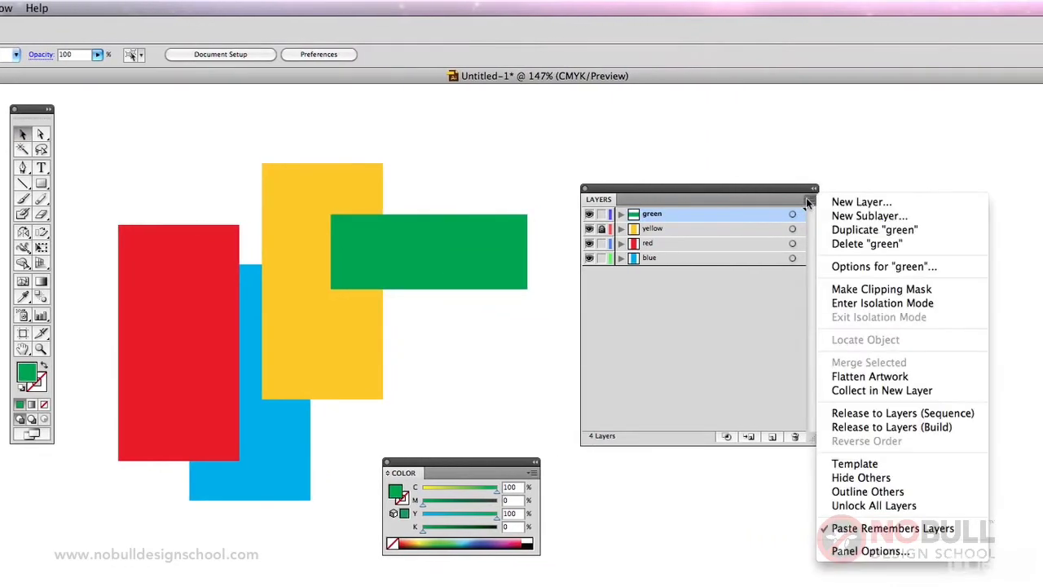
left_click(859, 243)
key("Return")
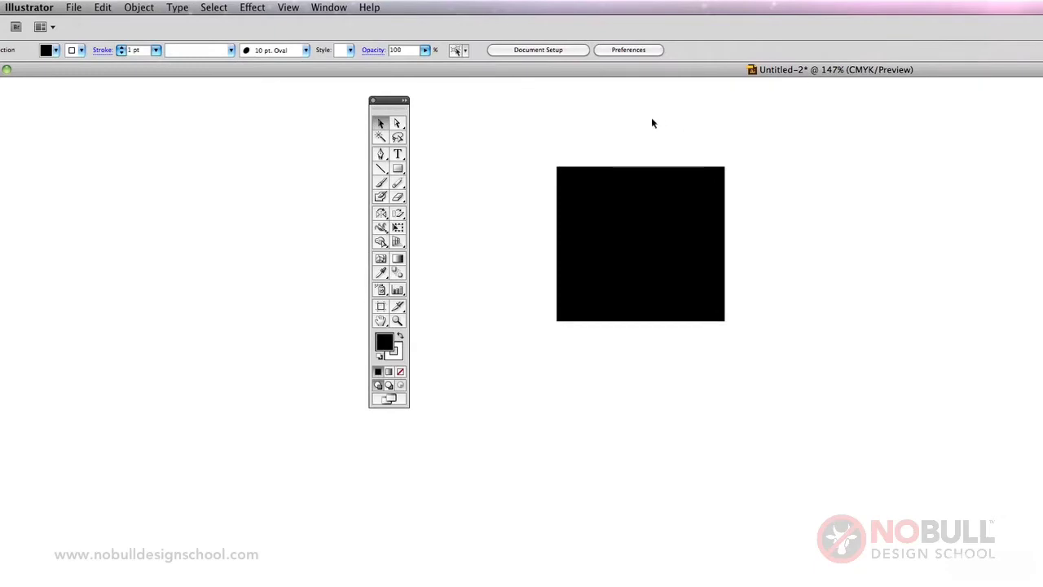
- Save the black square document as square.ai in the logo trace folder, in Adobe Illustrator (ai) format
left_click(75, 7)
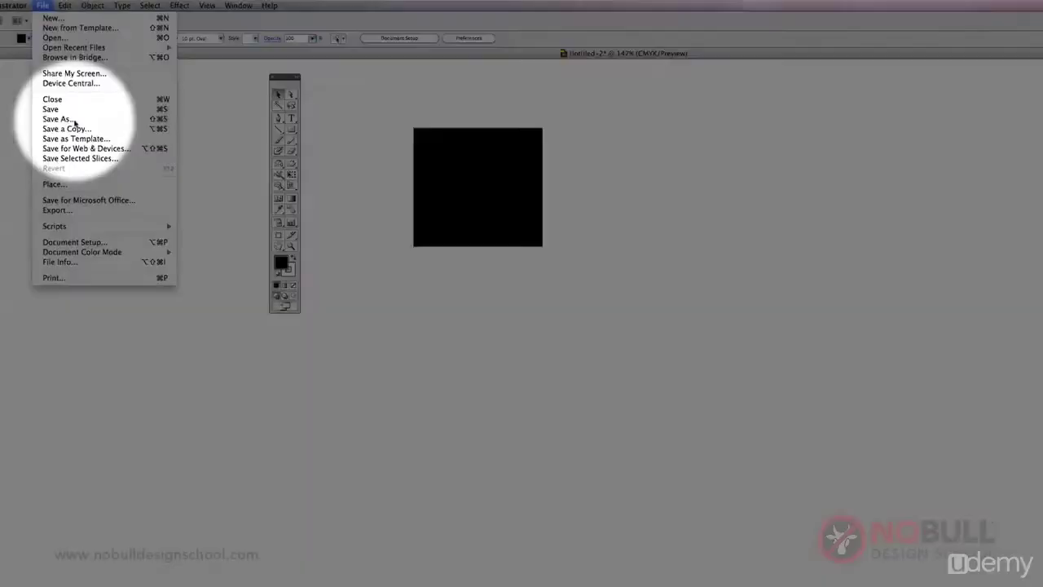
left_click(73, 120)
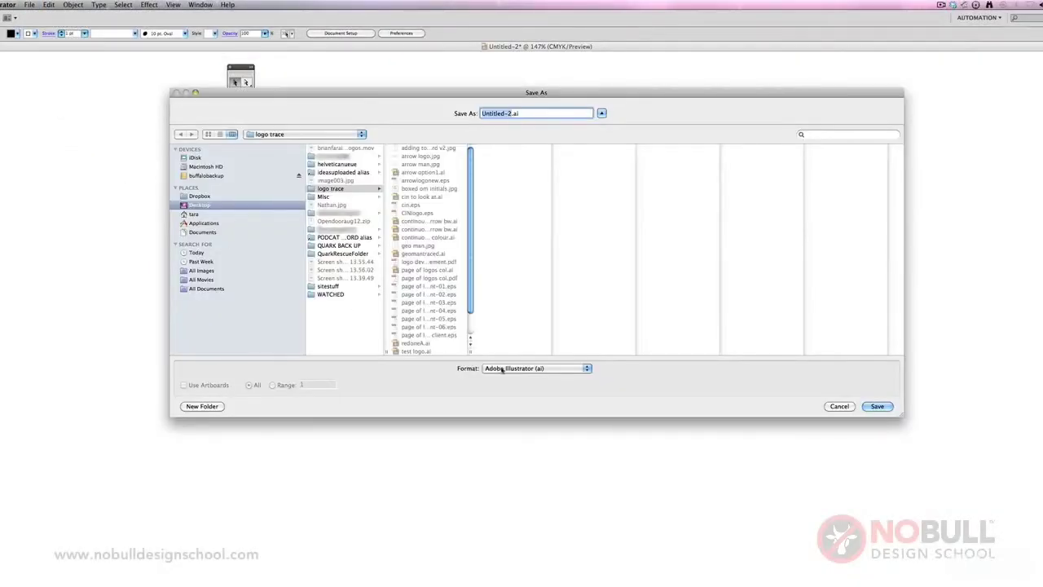
left_click(504, 368)
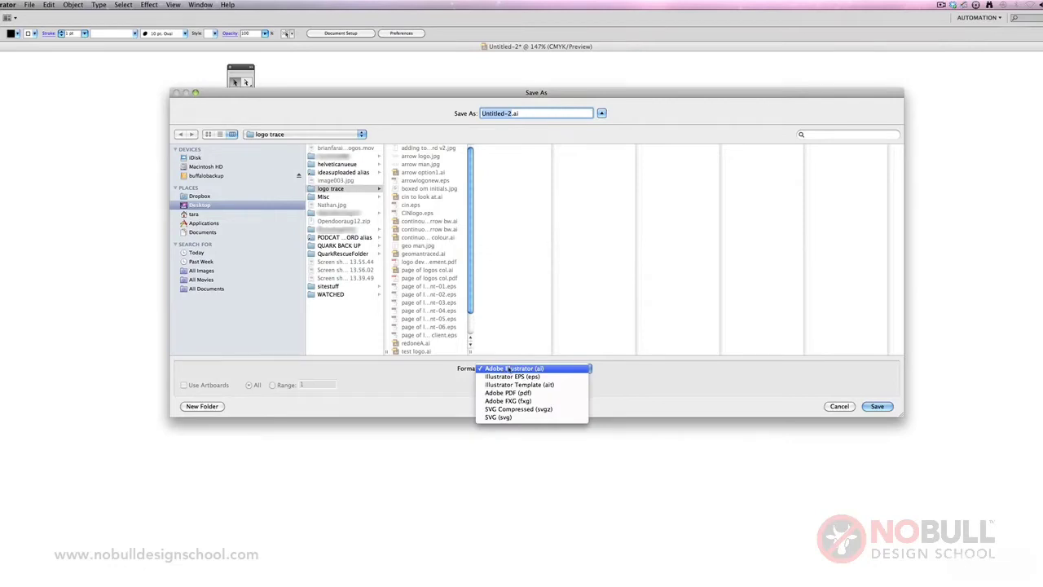
left_click(504, 155)
type("s")
type("ug")
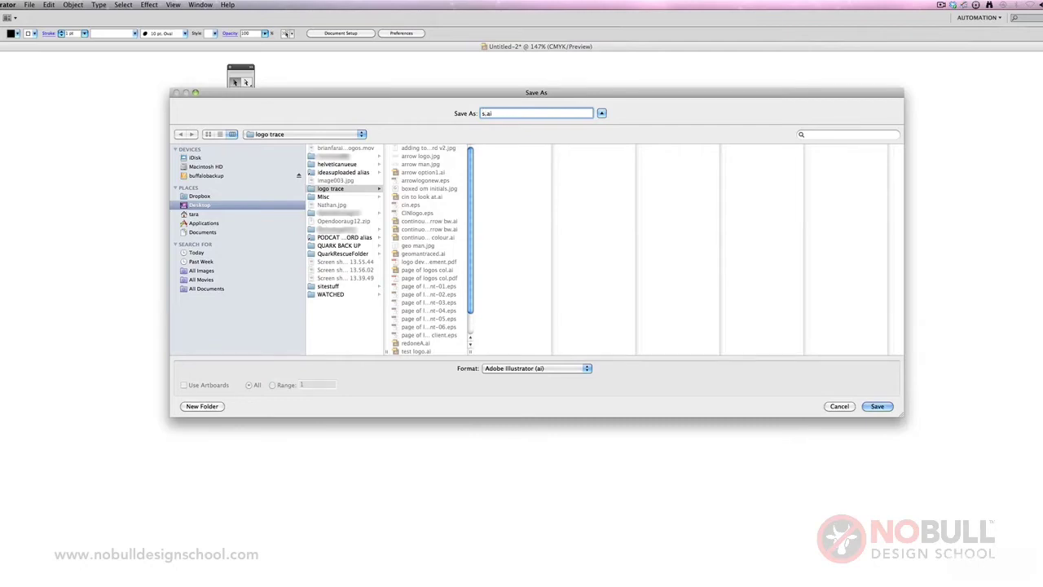
type("uare")
left_click(880, 406)
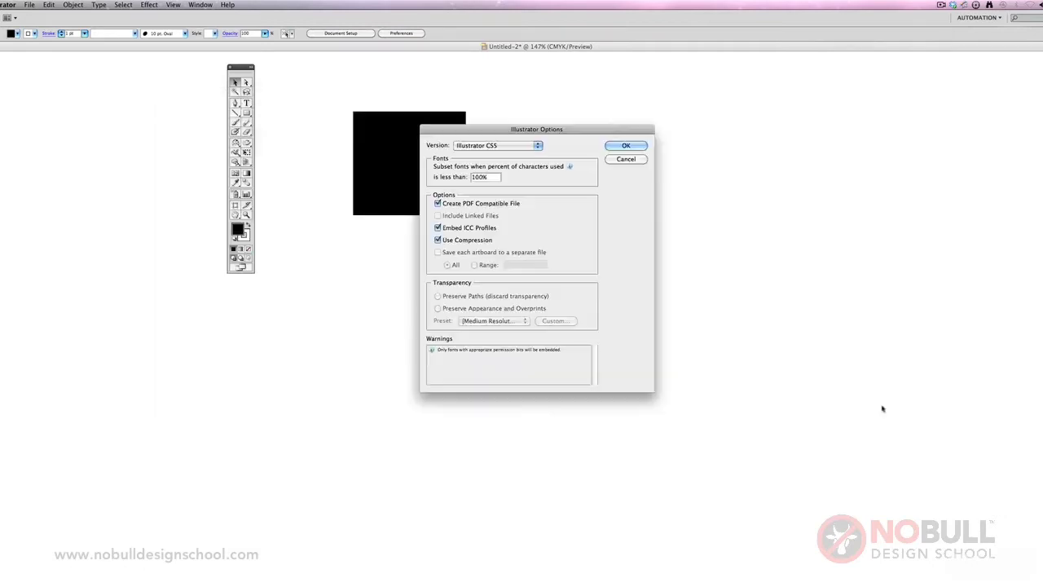
- Choose Illustrator CS5 as the file version and accept the other Illustrator save options
left_click(486, 147)
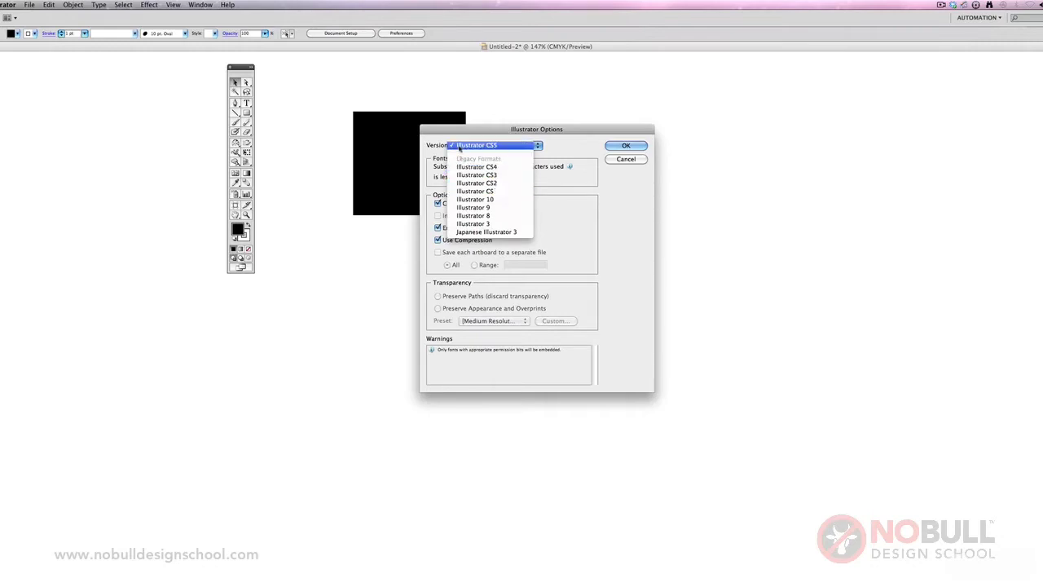
left_click(479, 145)
left_click(625, 146)
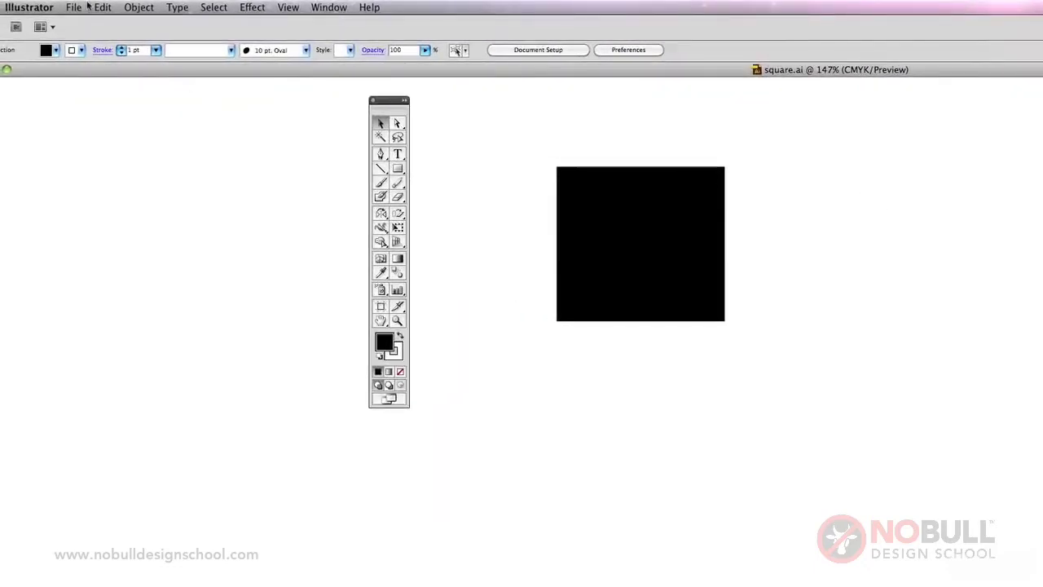
- Save the square document again as Illustrator EPS, version Illustrator CS5 EPS, with a transparent TIFF (8-bit Color) preview
left_click(36, 5)
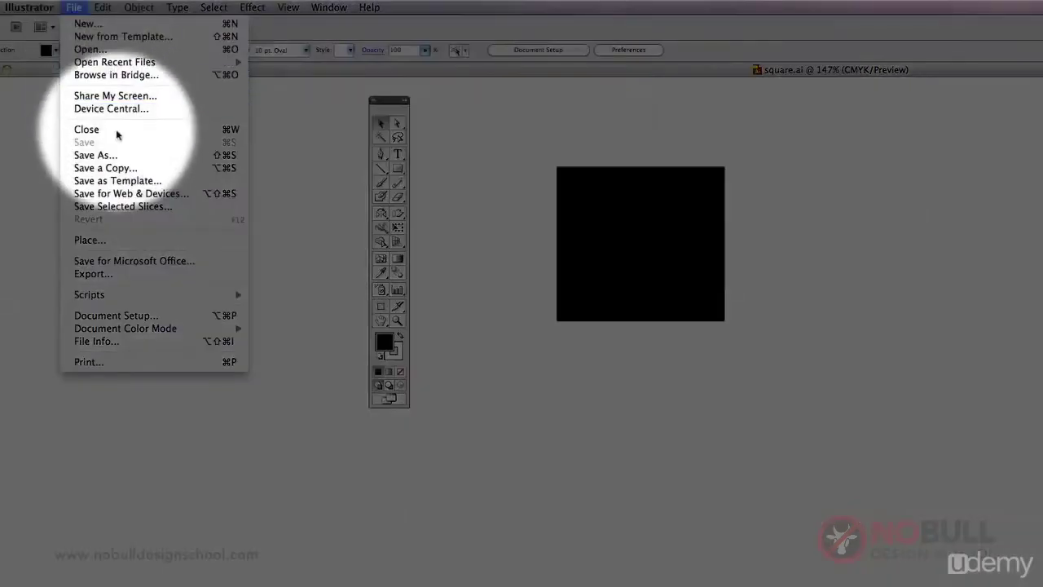
left_click(95, 155)
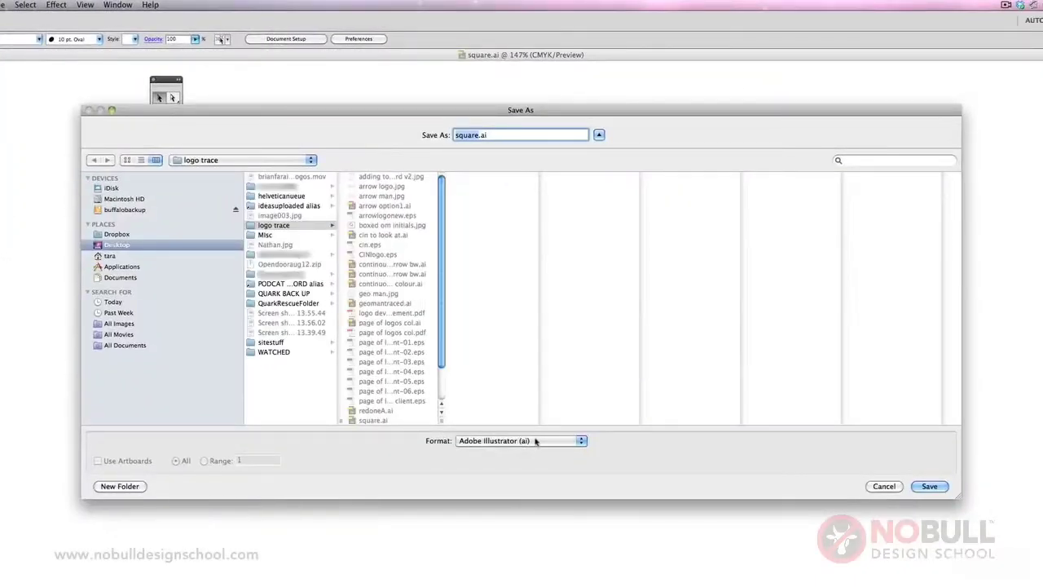
left_click(535, 441)
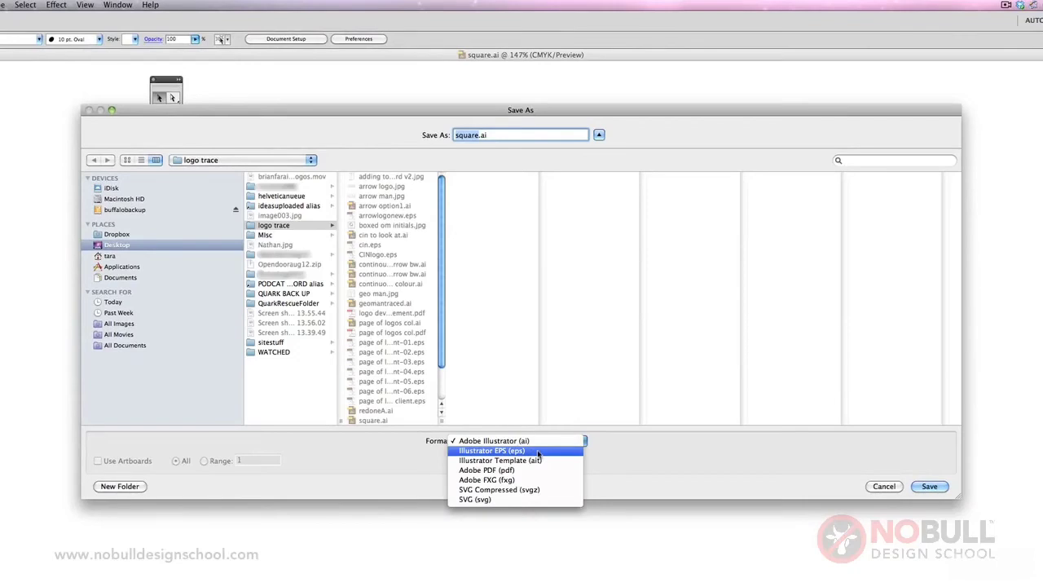
left_click(539, 451)
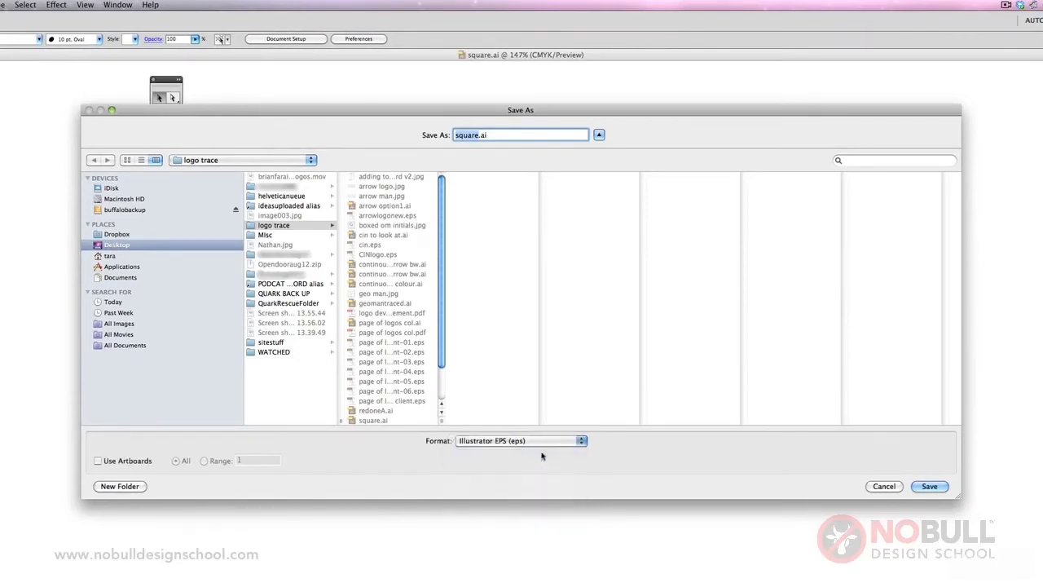
left_click(926, 486)
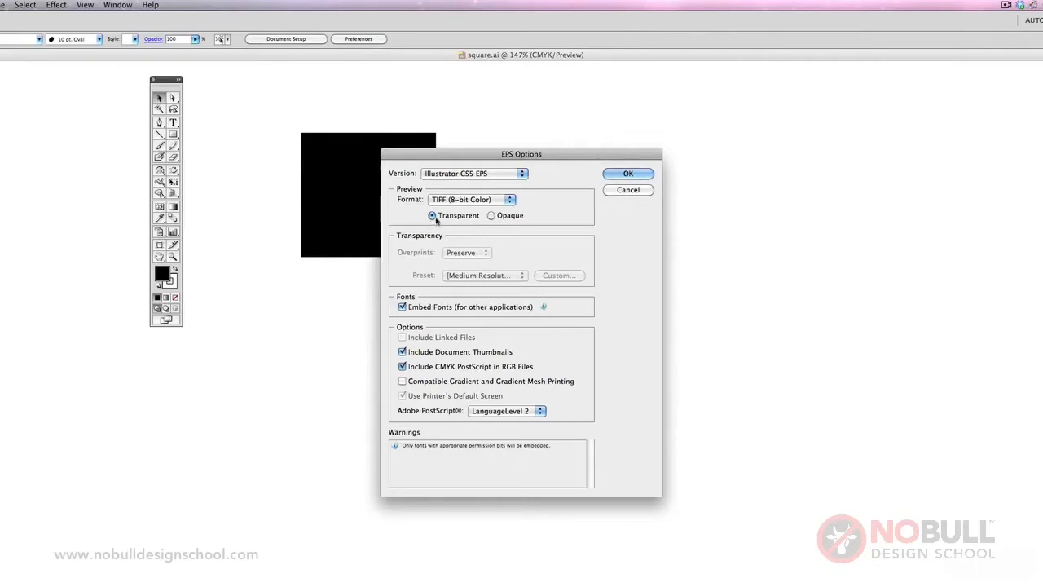
left_click(625, 174)
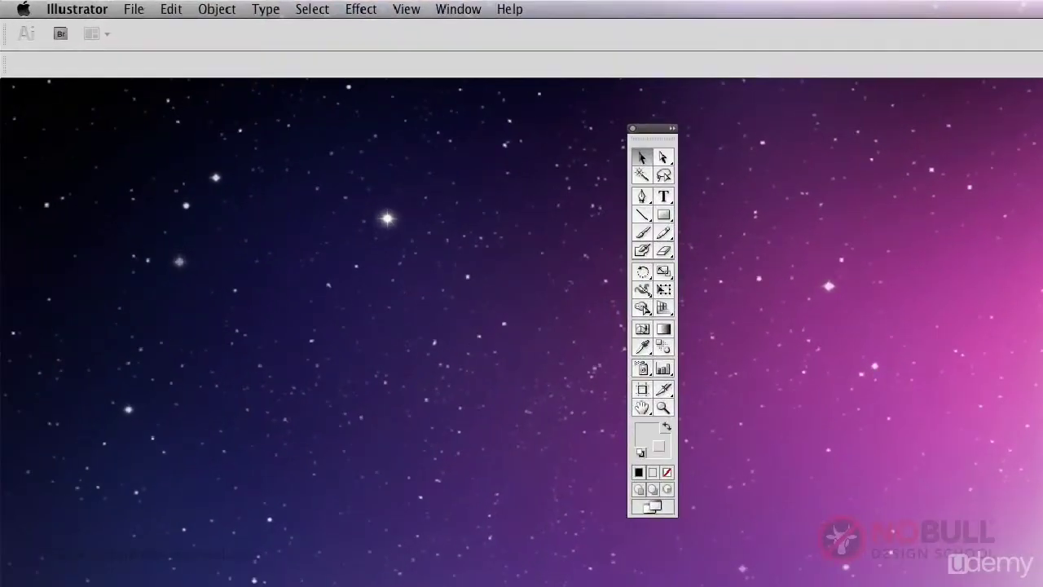
- Start a new document with the Print profile and A4 page size
left_click(133, 9)
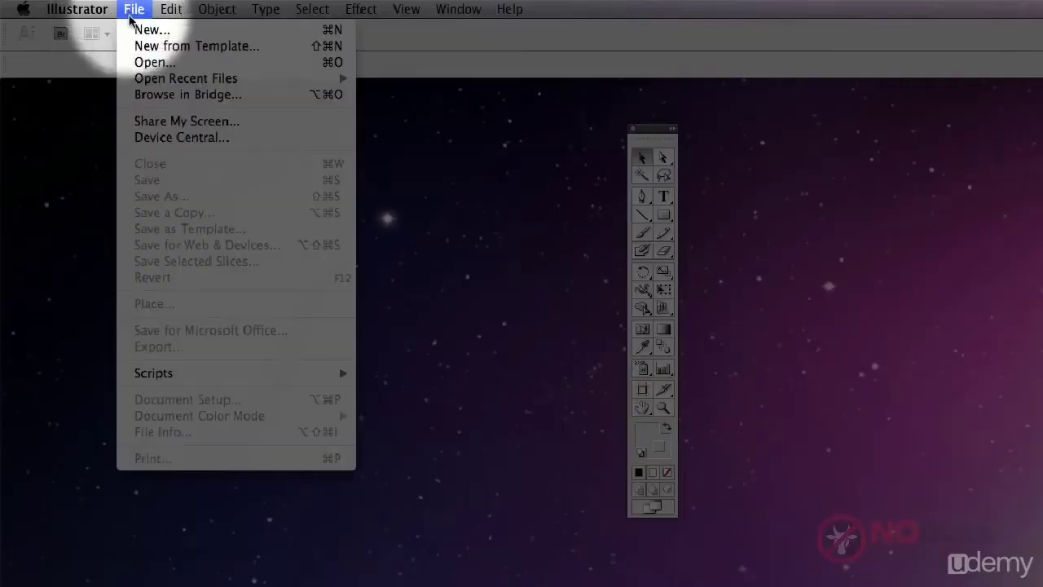
left_click(135, 32)
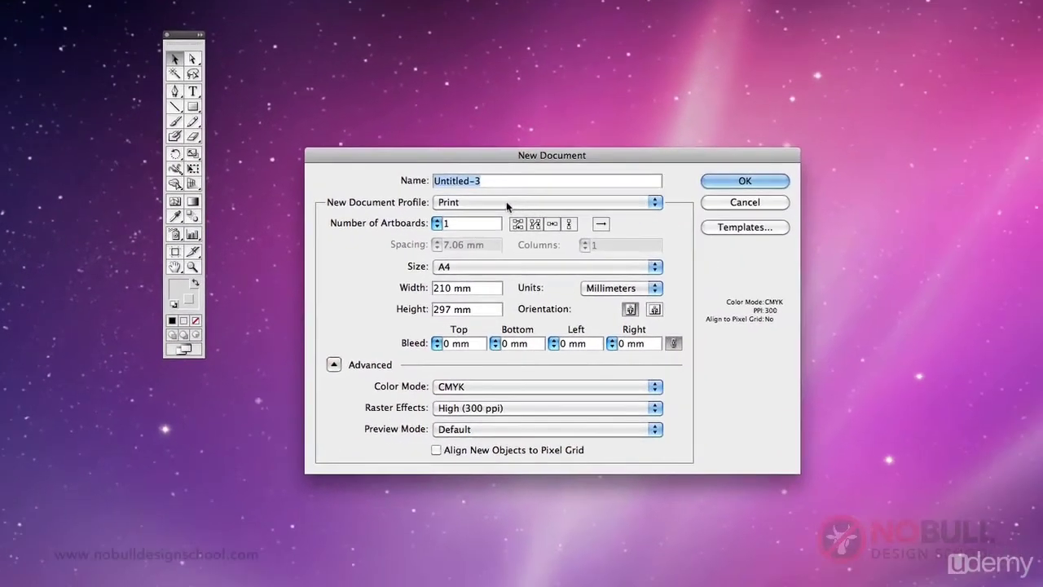
left_click(663, 241)
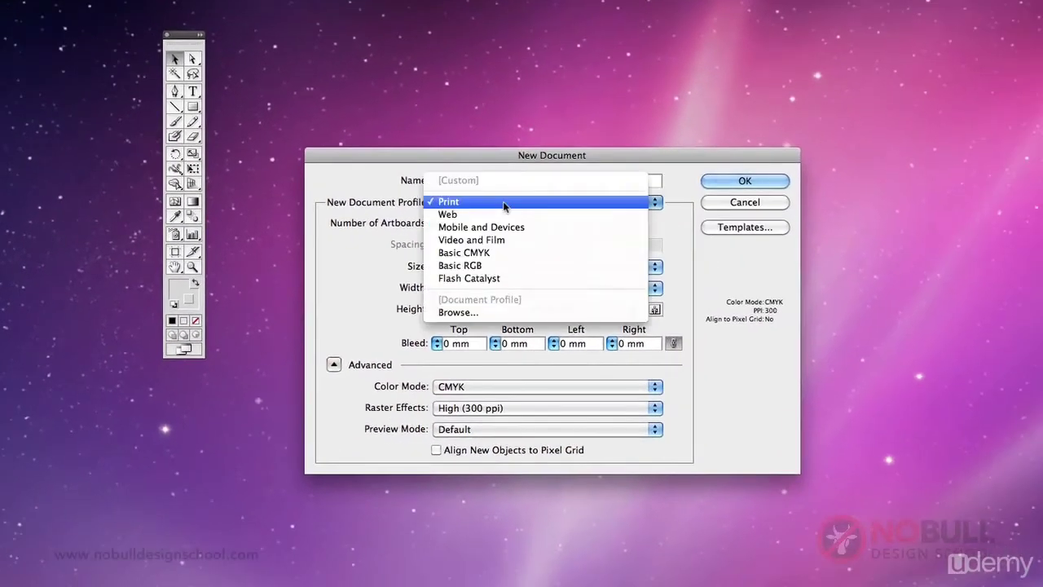
left_click(503, 203)
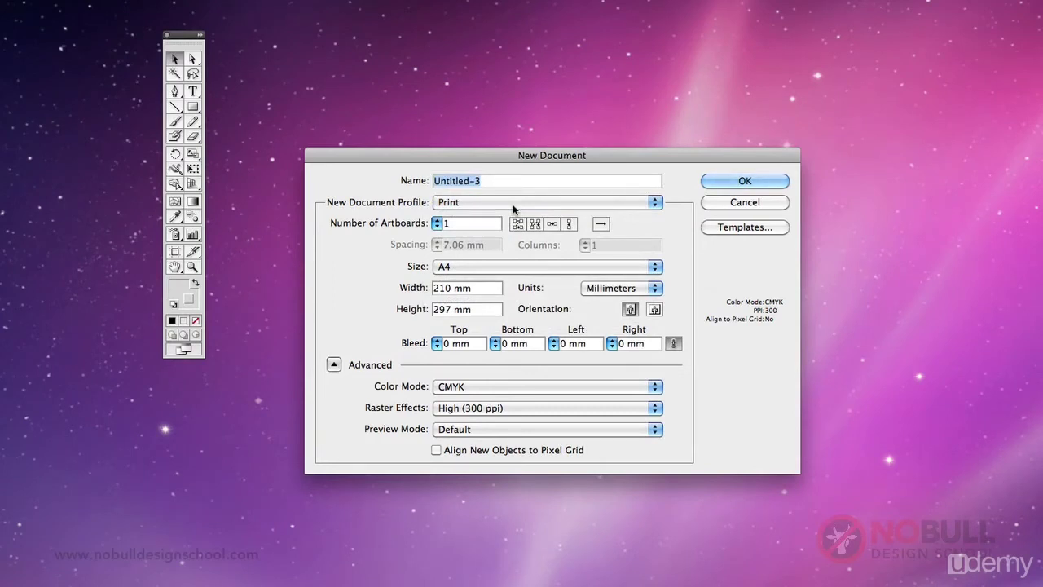
left_click(455, 266)
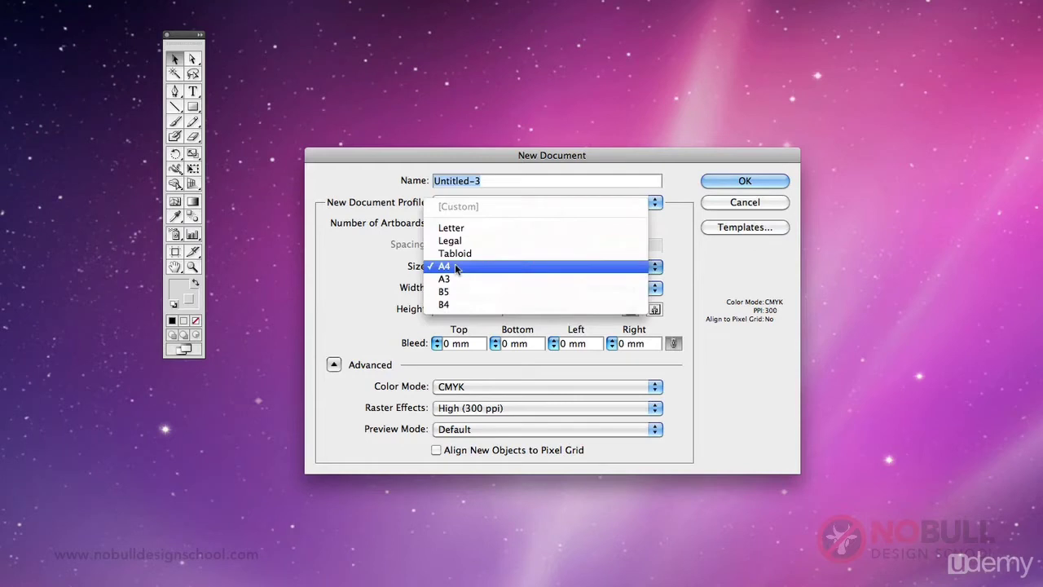
left_click(454, 268)
- Set the new document's color mode to CMYK and its raster effects to High (300 ppi)
left_click(465, 390)
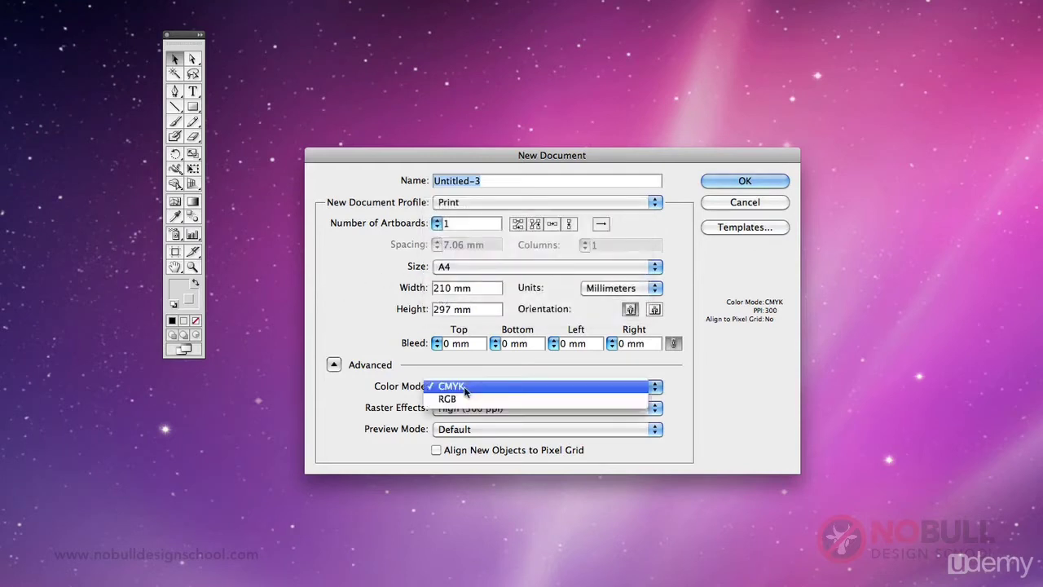
left_click(465, 387)
left_click(471, 407)
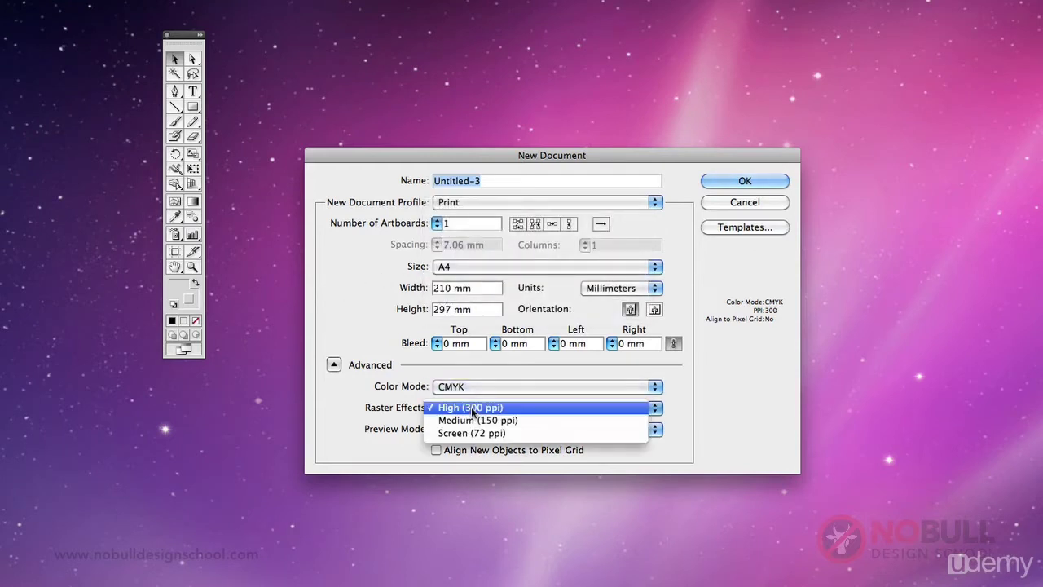
left_click(472, 410)
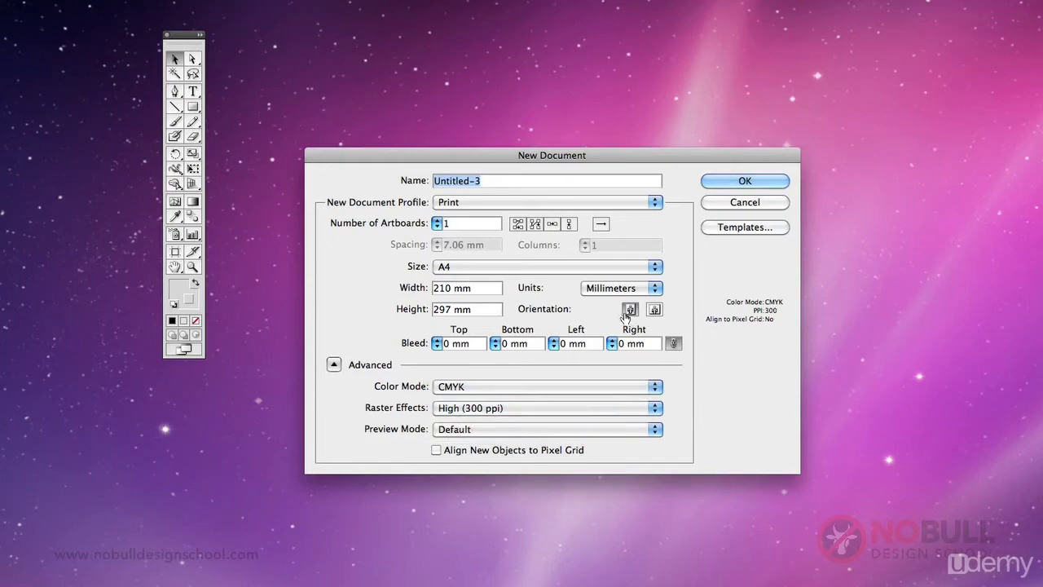
- Create the print document and place arrow logo.jpg from the logo trace folder as a template
left_click(756, 181)
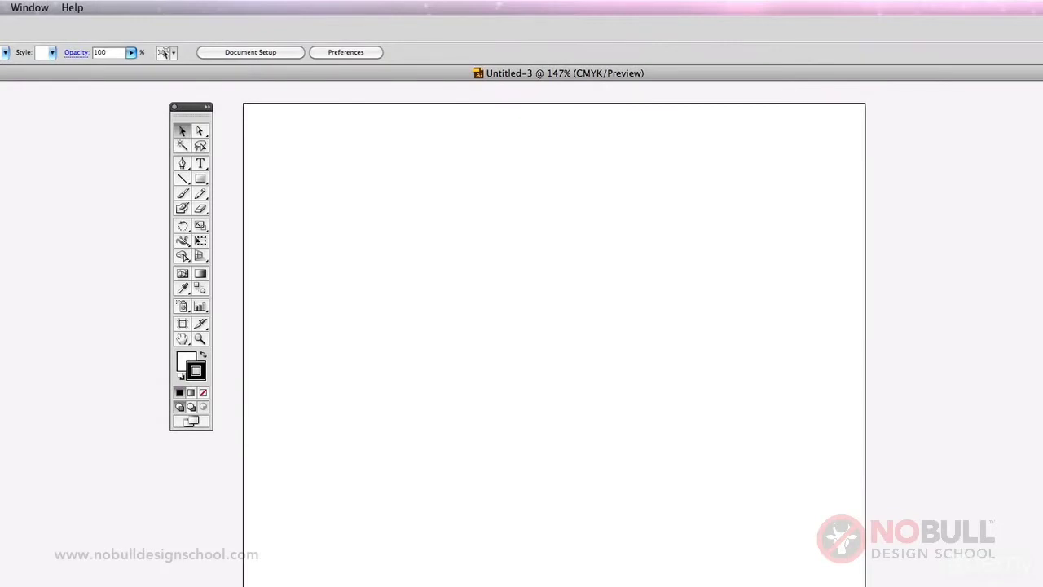
left_click(58, 6)
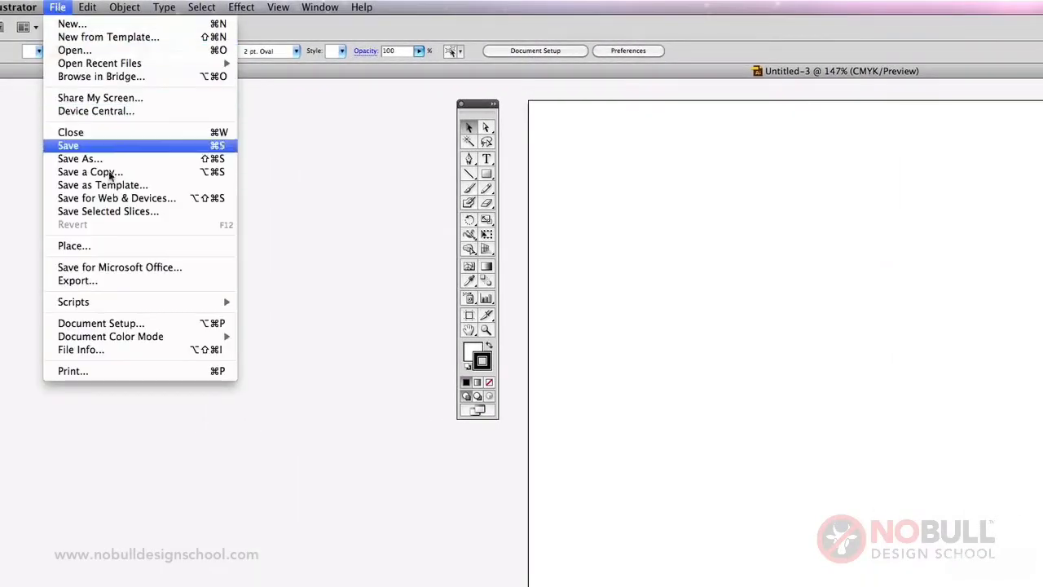
left_click(132, 247)
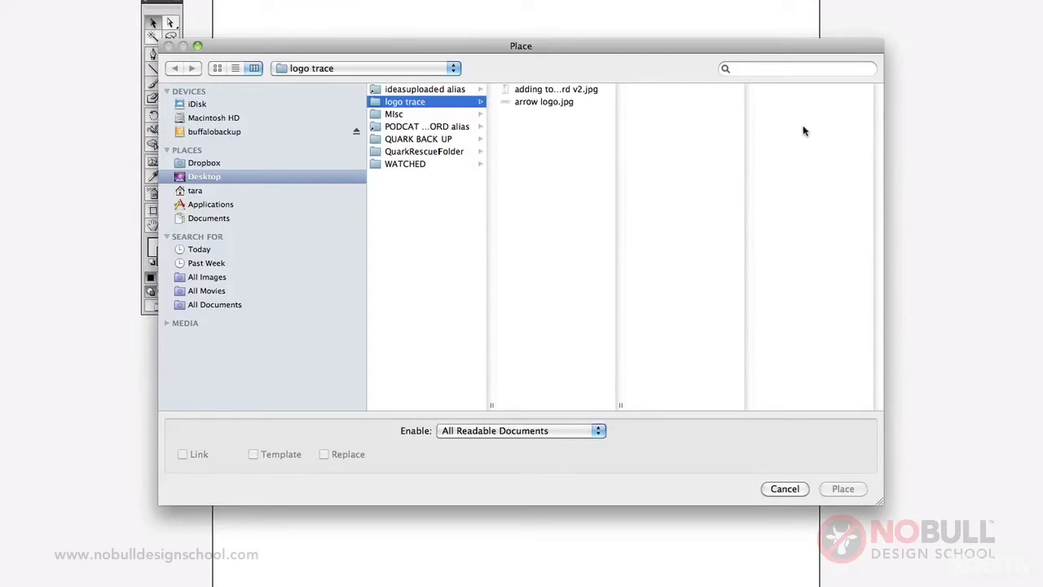
left_click_drag(497, 49, 621, 47)
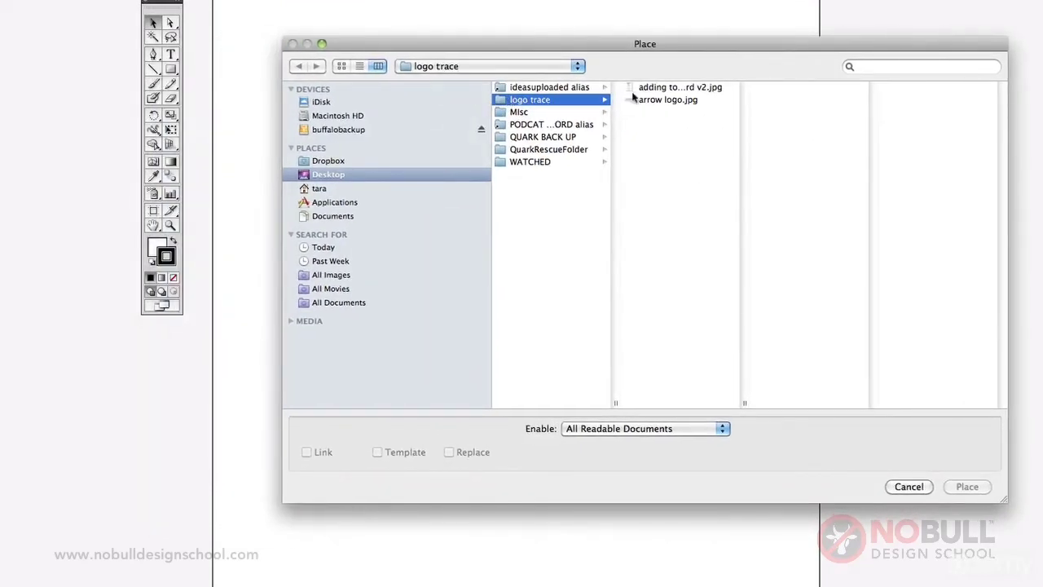
left_click(665, 103)
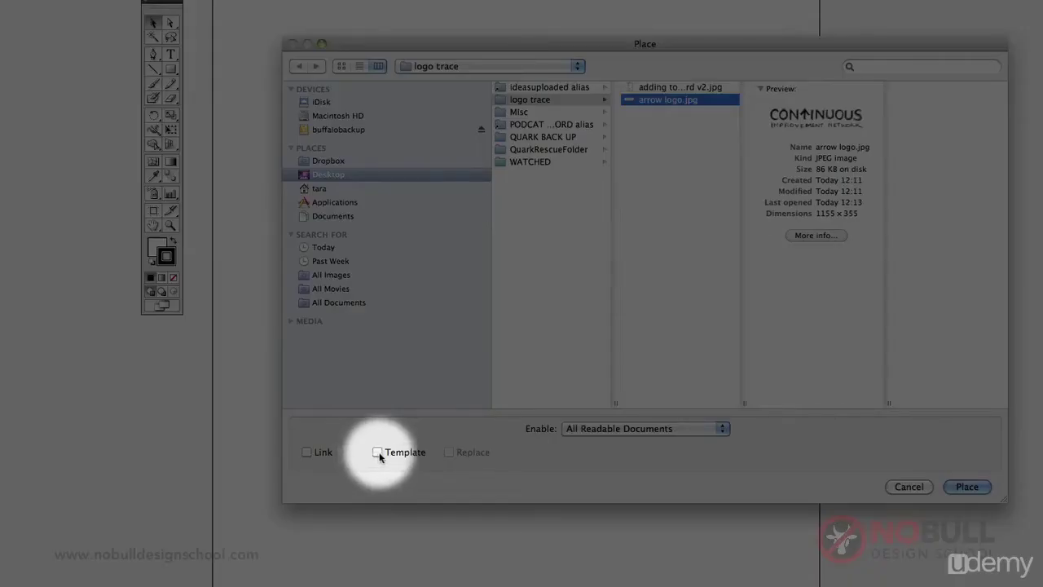
left_click(377, 452)
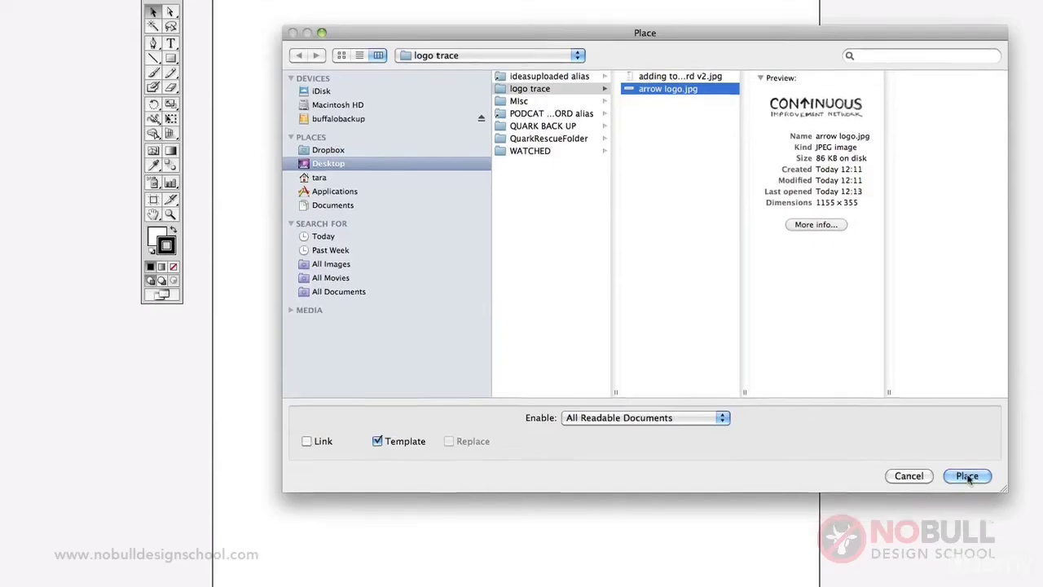
left_click(967, 475)
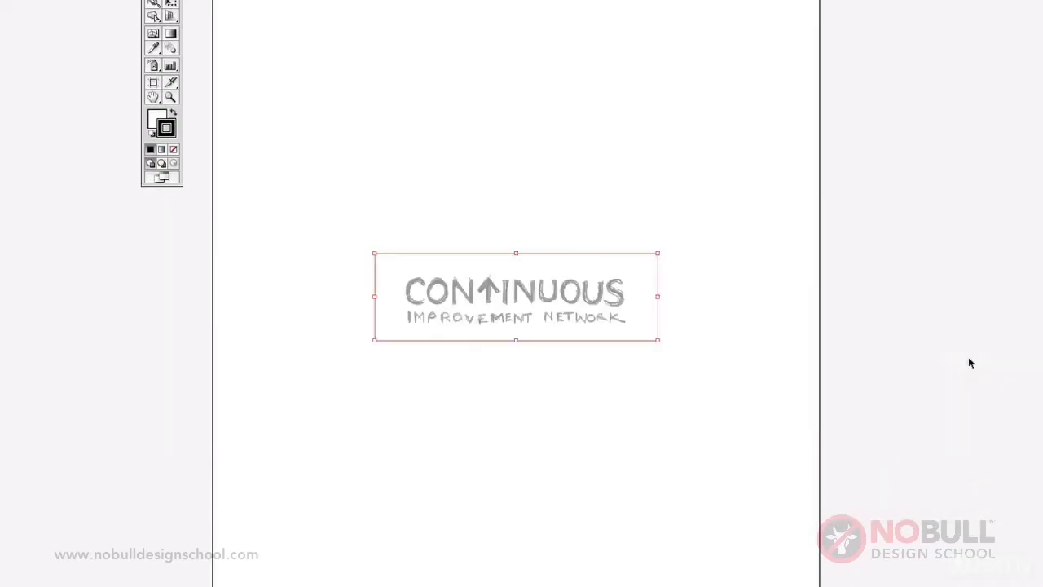
- Try to move the placed logo sketch up the artboard
left_click_drag(607, 303, 565, 133)
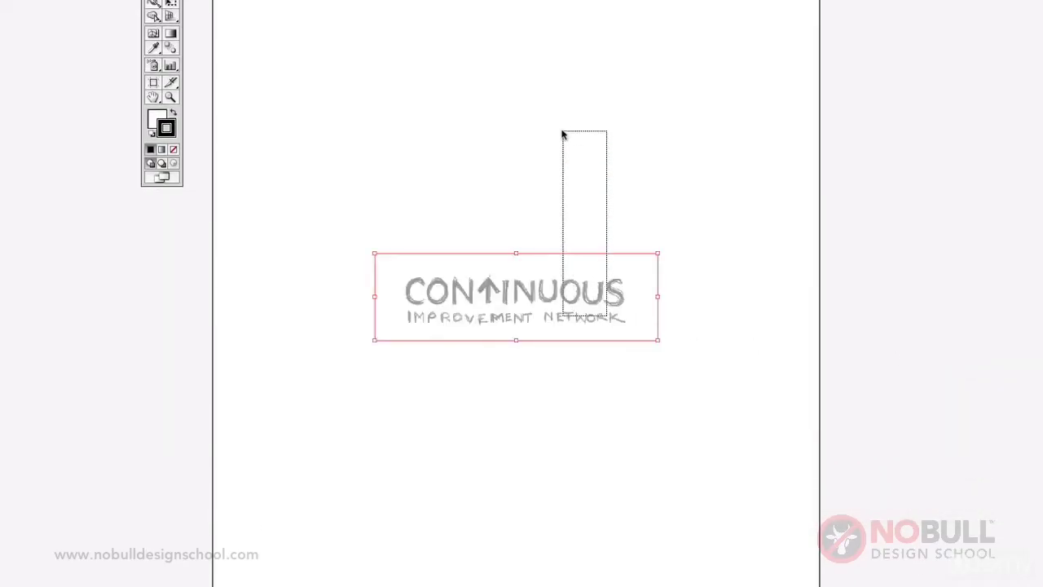
left_click(736, 297)
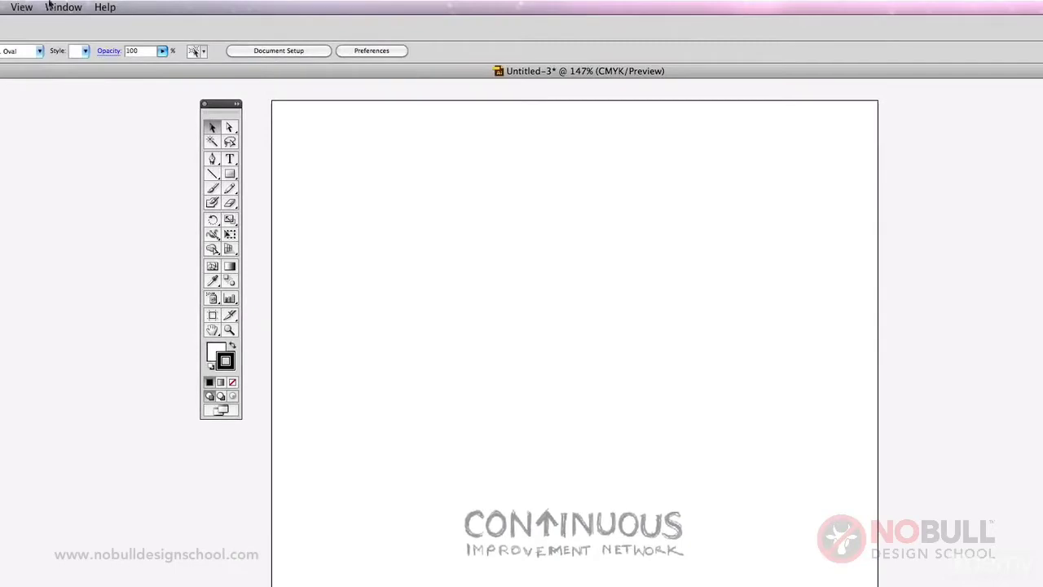
left_click(58, 6)
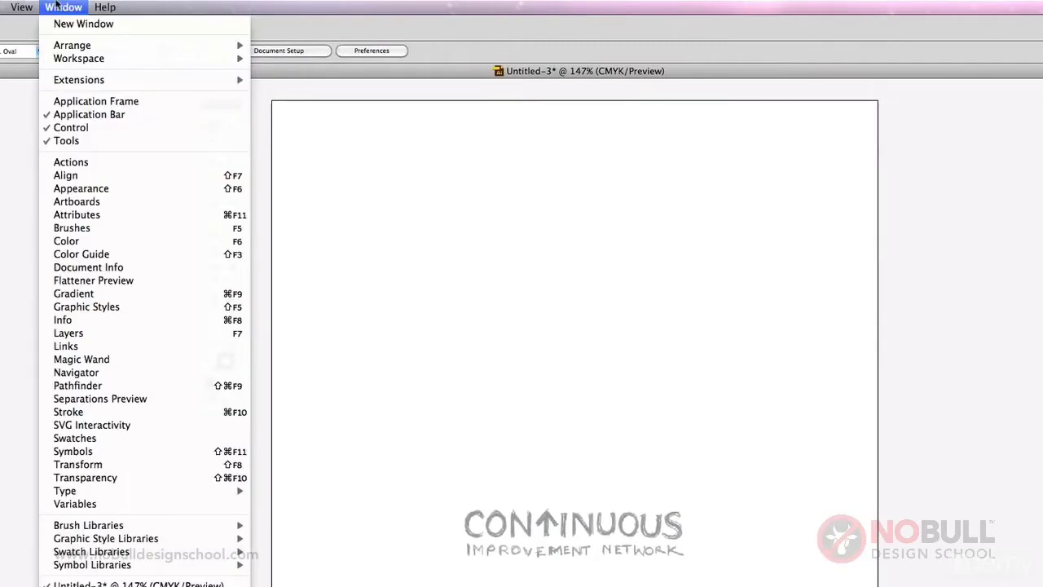
left_click(472, 399)
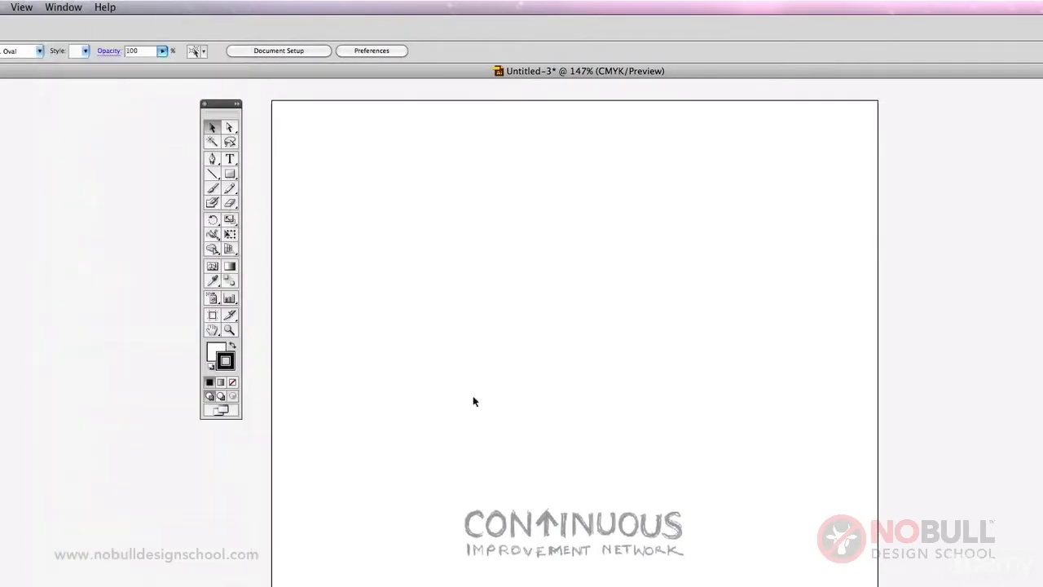
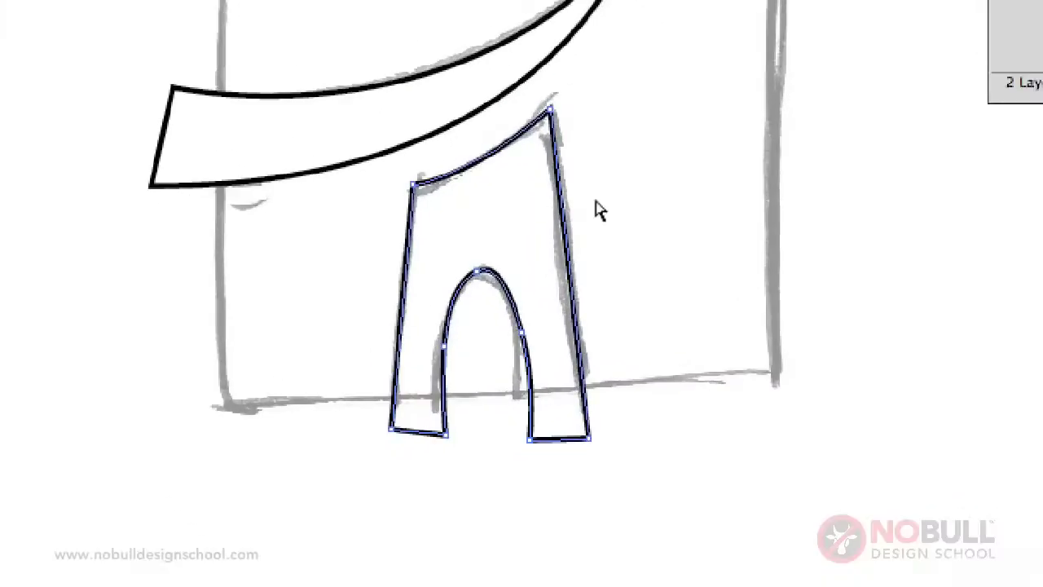
- Reposition the anchor point on the right side of the leg arch, undoing the extra adjustment
left_click(493, 412)
left_click_drag(532, 320, 521, 314)
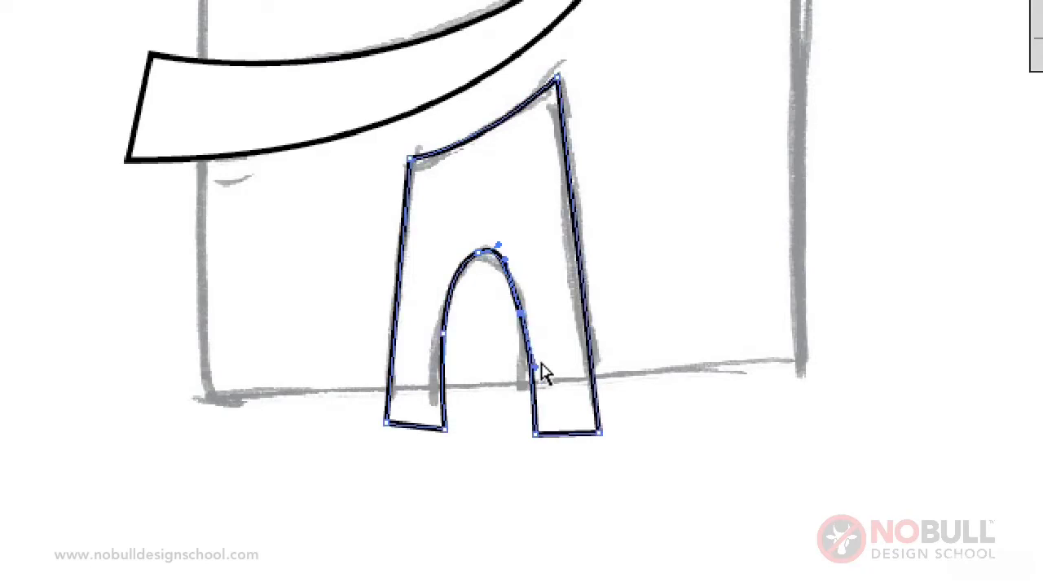
left_click(511, 269)
mouse_move(538, 268)
left_mouse_down()
mouse_move(554, 286)
mouse_move(554, 275)
left_mouse_up()
key("ctrl+z")
- Reshape the right side of the leg arch by adjusting its anchor point and direction handles to round the curve
left_click(525, 327)
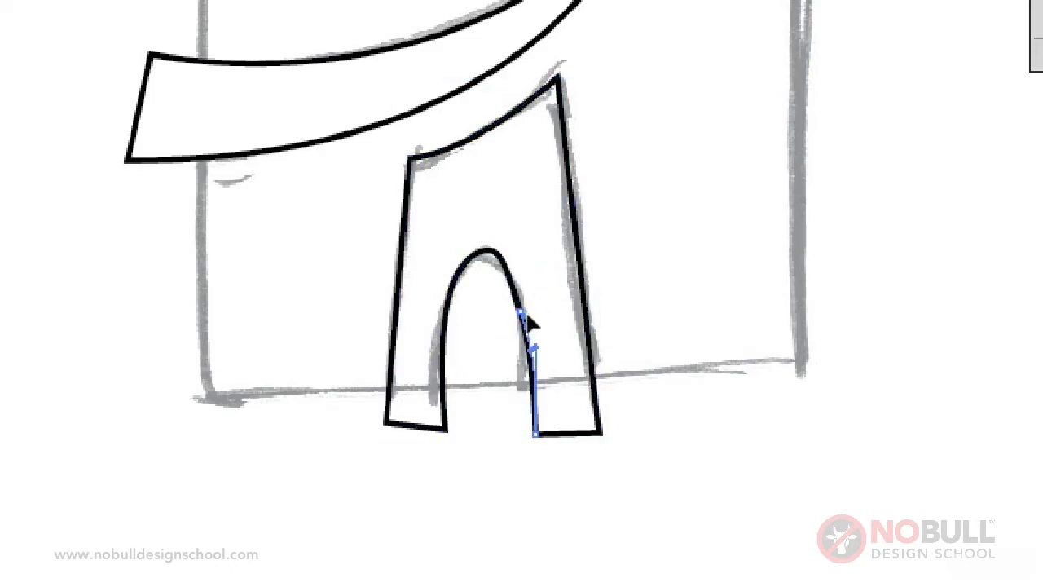
left_click(491, 353)
left_click(529, 343)
left_click(525, 314)
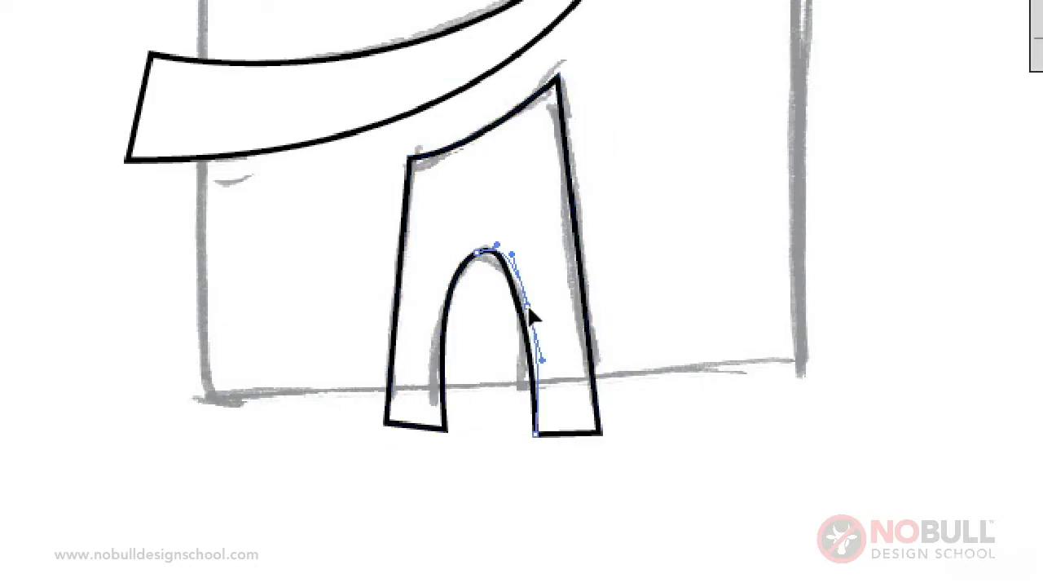
left_click(543, 366)
left_click(538, 366)
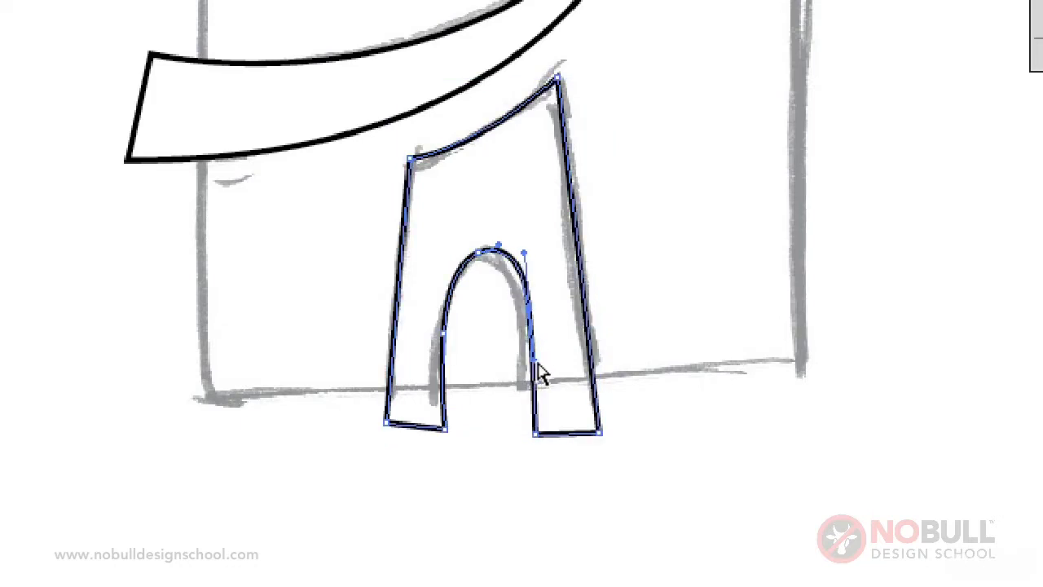
- Shift the two bottom corner points of the figure's right leg slightly inward
left_click_drag(536, 433, 525, 432)
left_click(611, 445)
left_click_drag(600, 435, 597, 437)
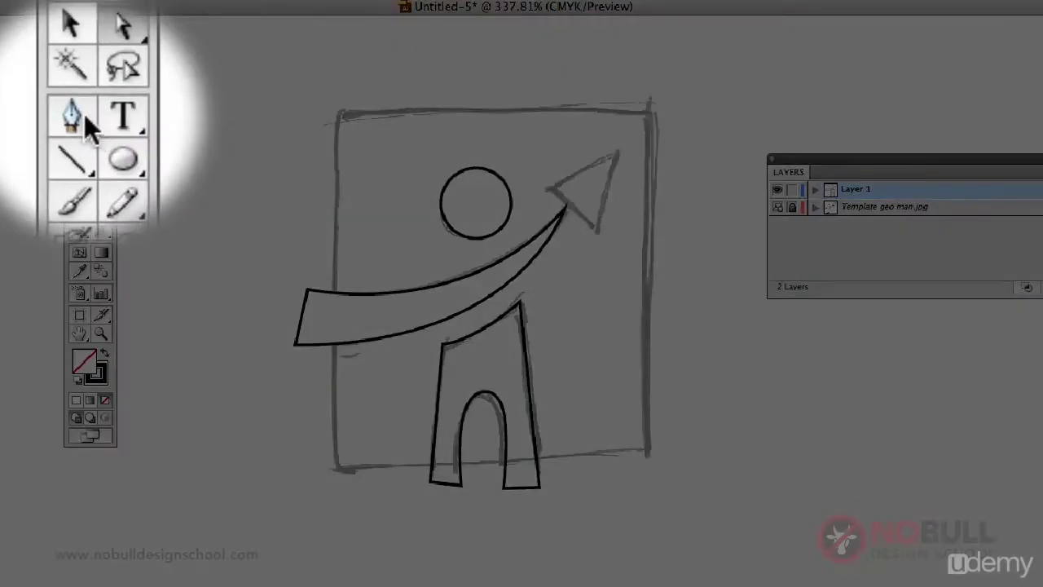
- Trace the sketched arrowhead as a closed triangle with the Pen tool and deselect it
left_click(81, 115)
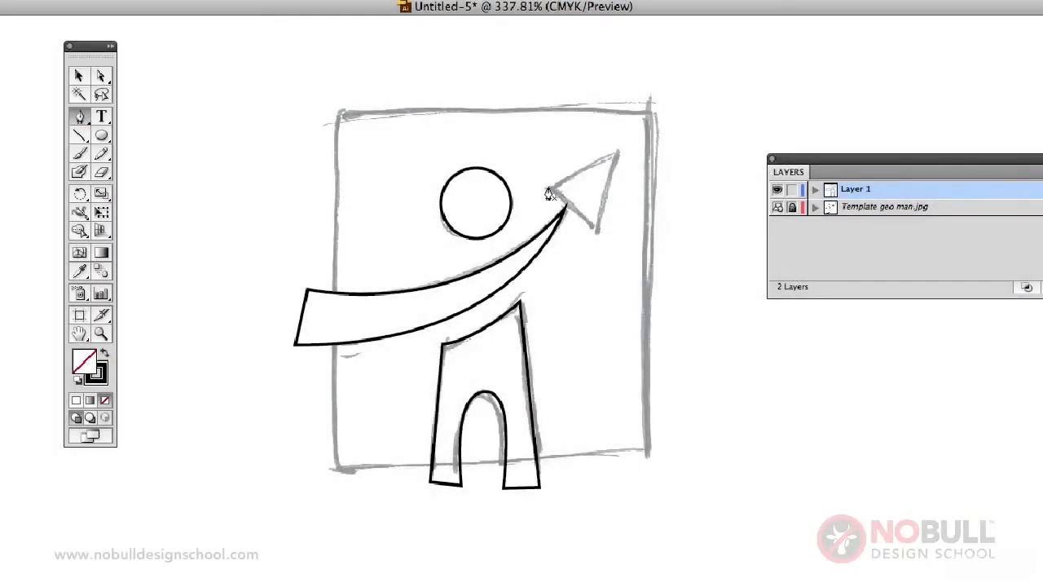
left_click(619, 153)
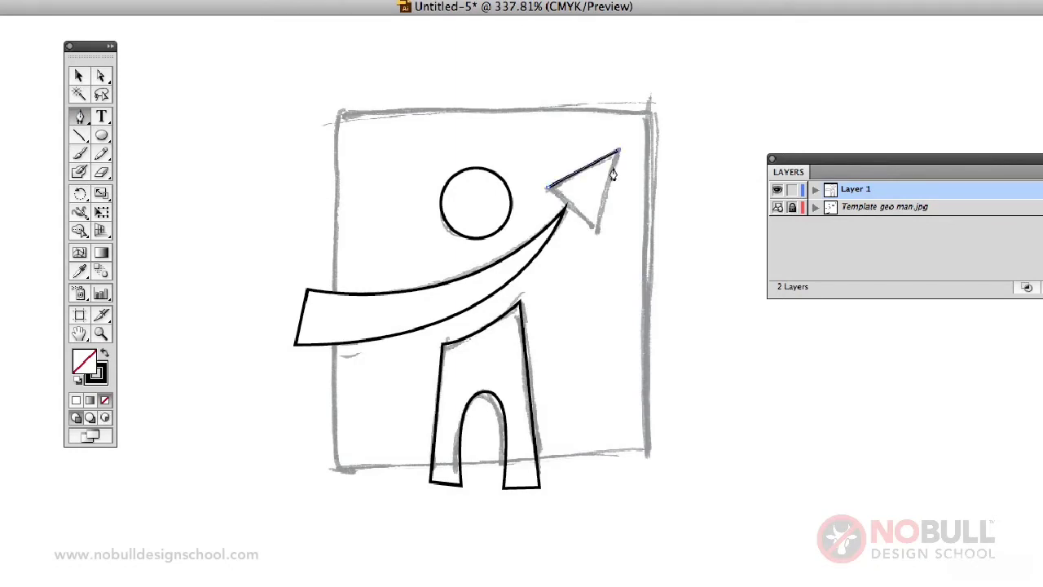
left_click(596, 232)
left_click(549, 192)
left_click(79, 76)
left_click(358, 259)
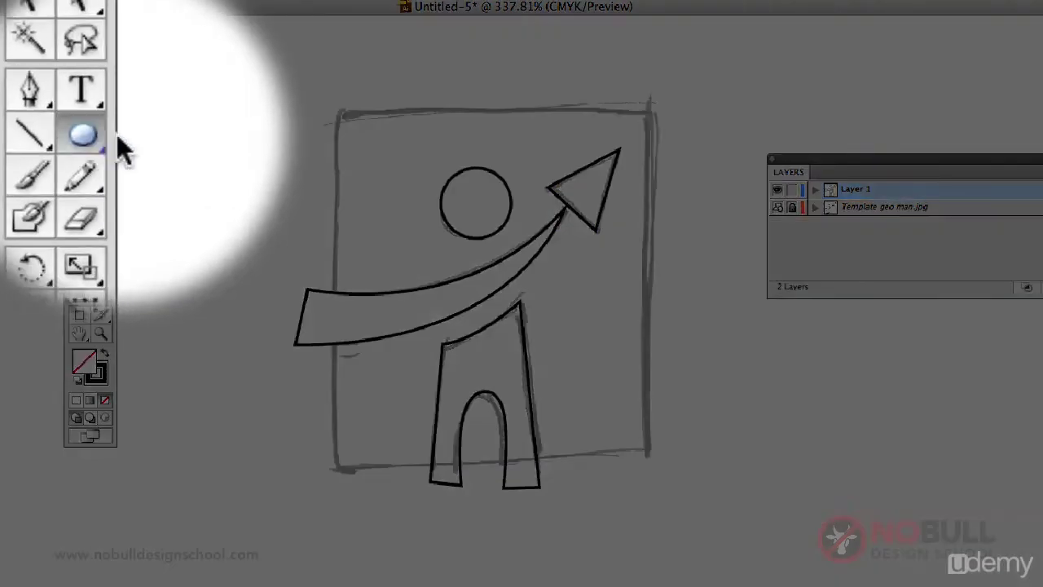
- Create a triangle with the Polygon tool using 3 sides and a 17.6389 mm radius
left_click(101, 135)
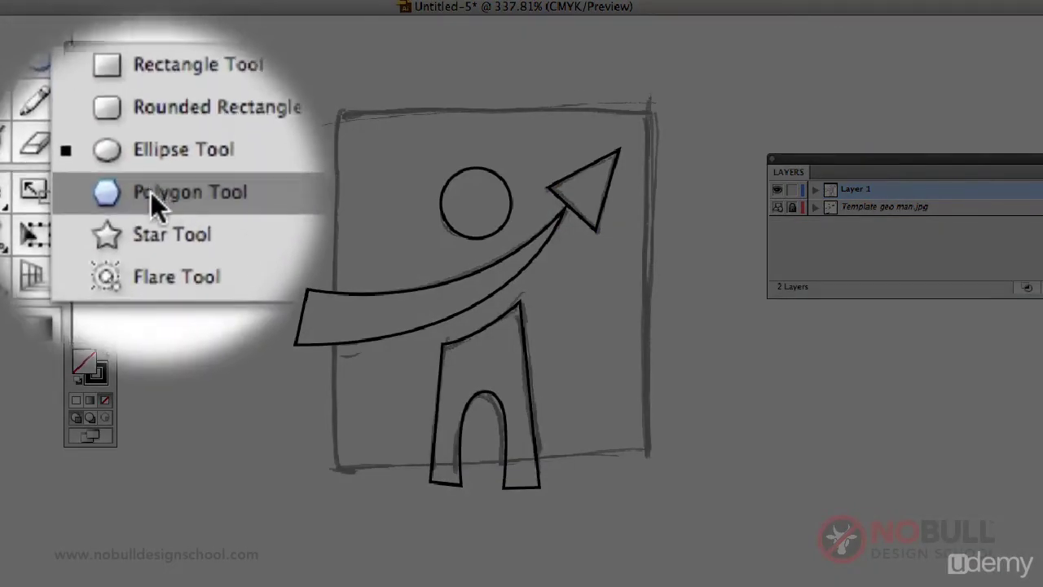
left_click(151, 198)
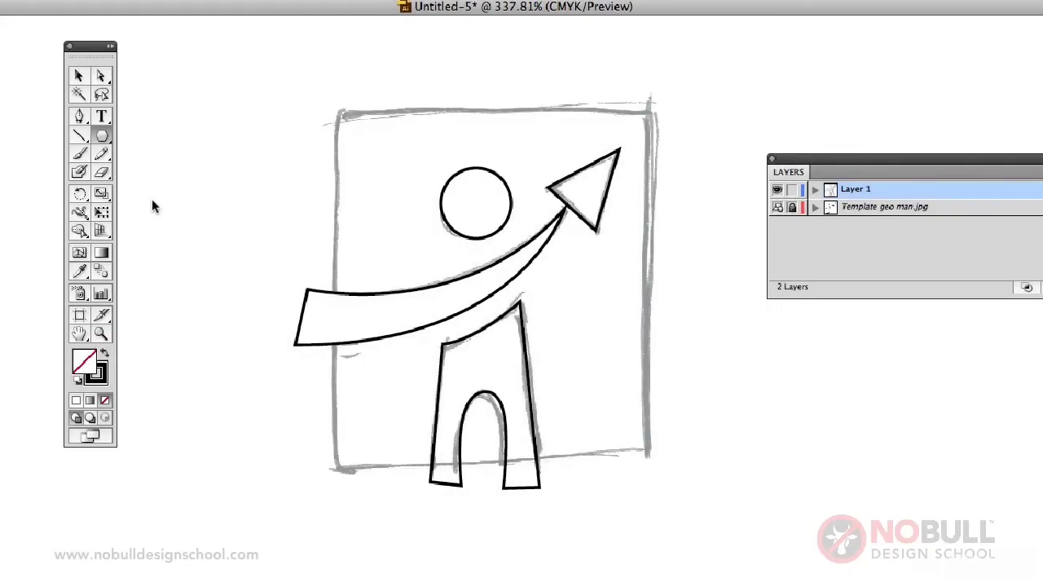
left_click(215, 203)
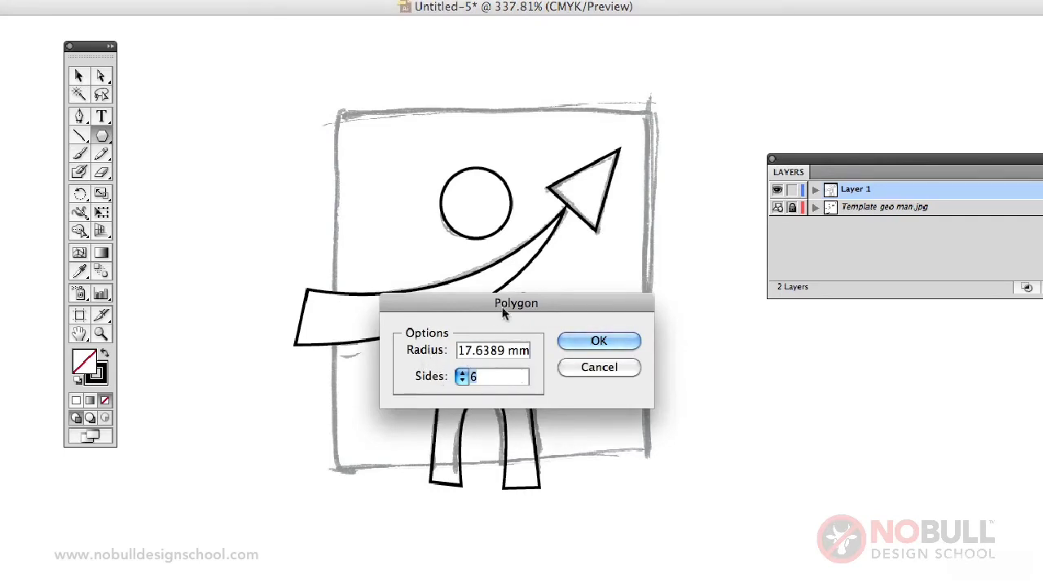
left_click(493, 377)
double_click(493, 376)
type("3")
left_click(600, 340)
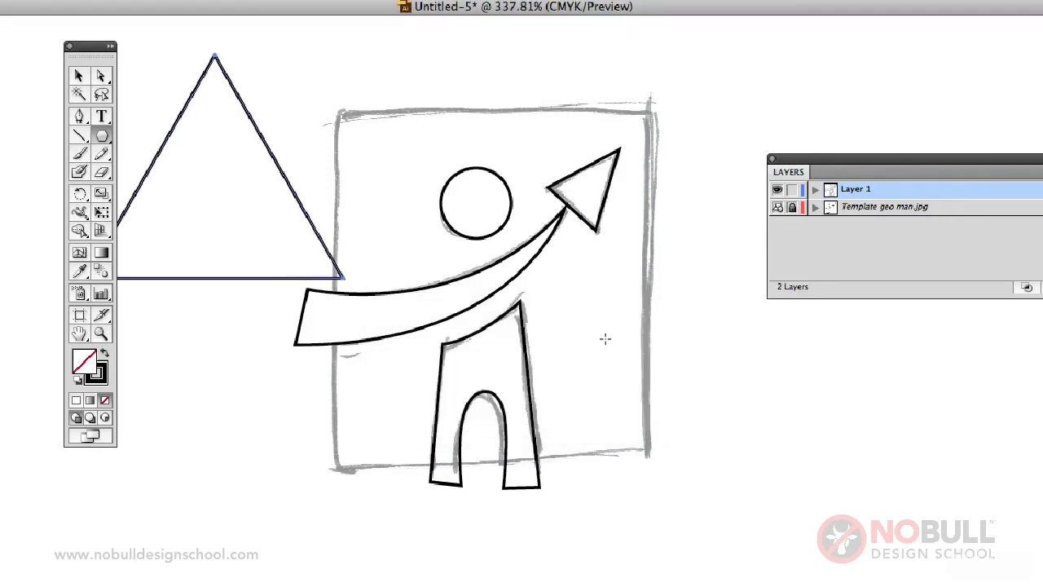
- Move the polygon triangle to the empty area below the figure's tail end
left_click(78, 75)
left_click_drag(259, 137, 350, 382)
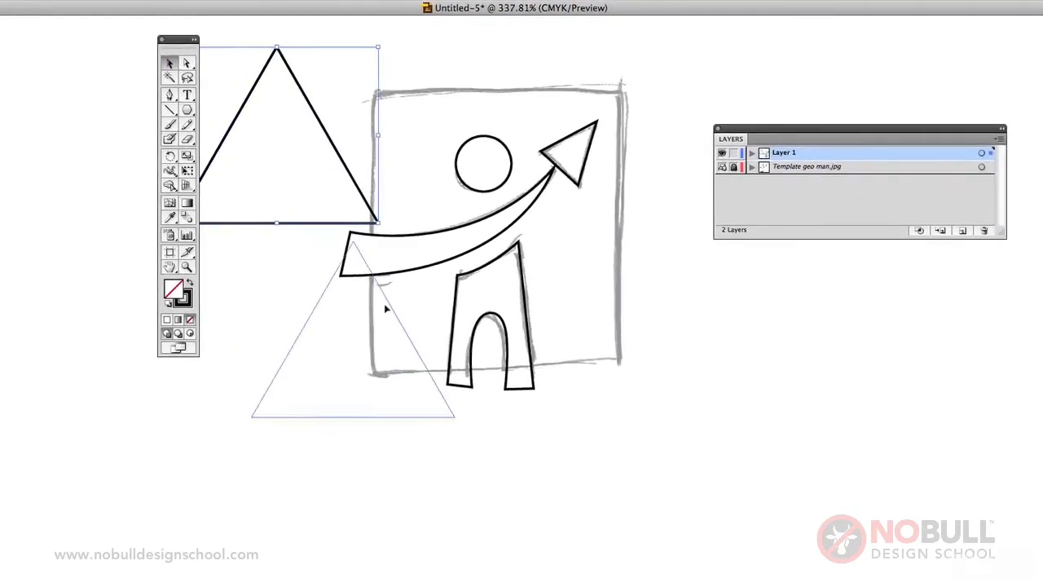
left_click_drag(385, 308, 352, 397)
- Make the polygon triangle narrower and smaller with the Free Transform tool, and move it upward beside the sketch
left_click(186, 172)
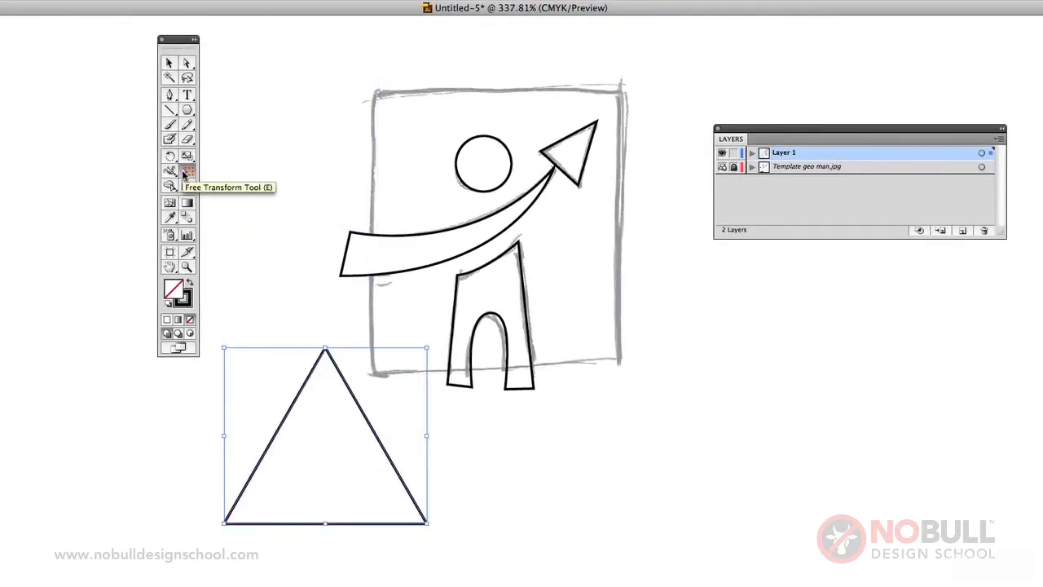
left_click_drag(426, 437, 399, 436)
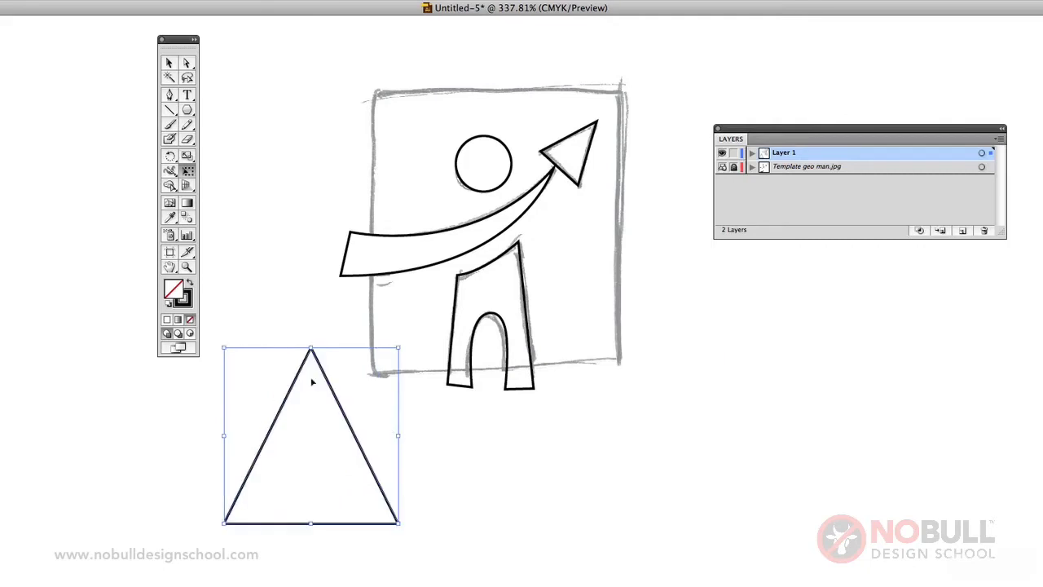
mouse_move(310, 345)
left_mouse_down()
mouse_move(314, 416)
mouse_move(310, 357)
left_mouse_up()
left_click_drag(397, 440, 358, 416)
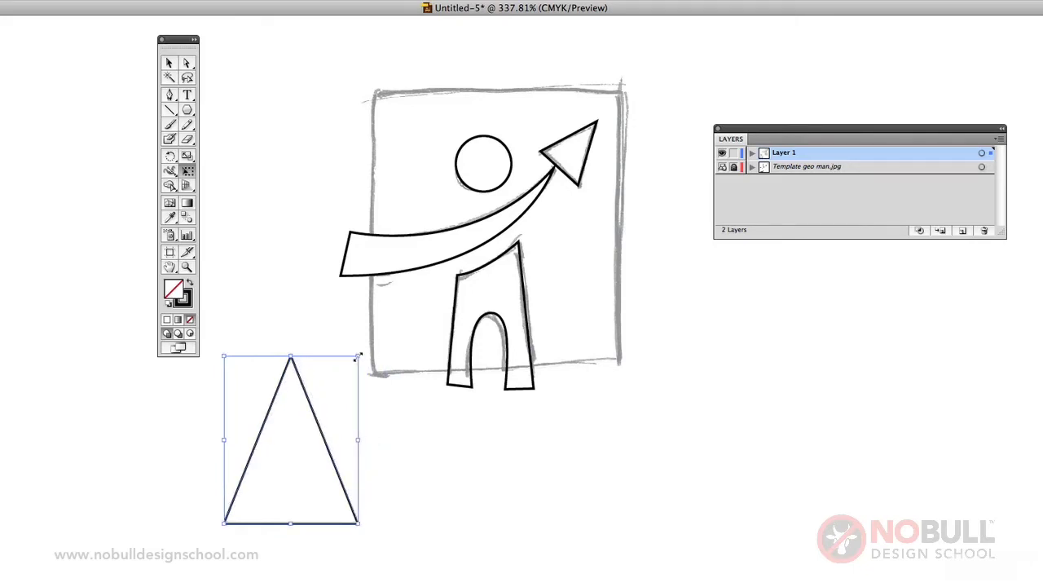
left_click_drag(357, 355, 289, 445)
left_click_drag(271, 482, 310, 330)
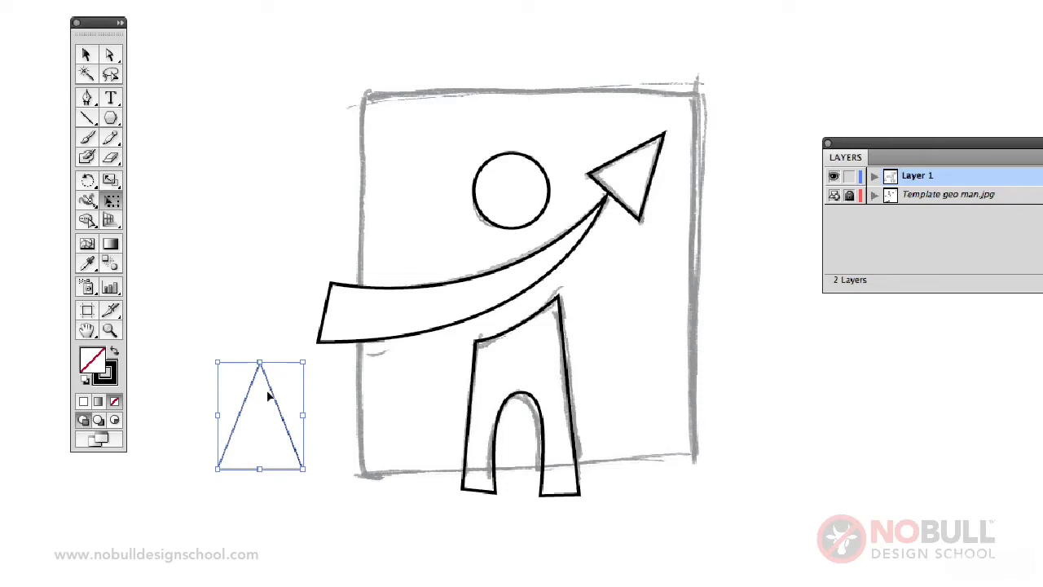
- Delete the polygon triangle beside the sketch and leave nothing selected
key("Delete")
left_click(86, 55)
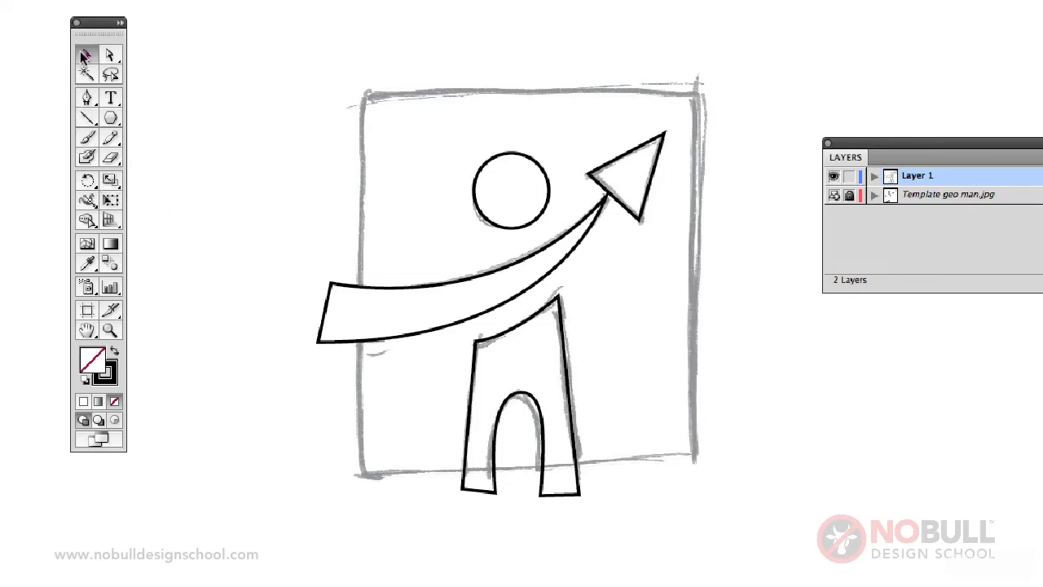
left_click(563, 324)
left_click(626, 316)
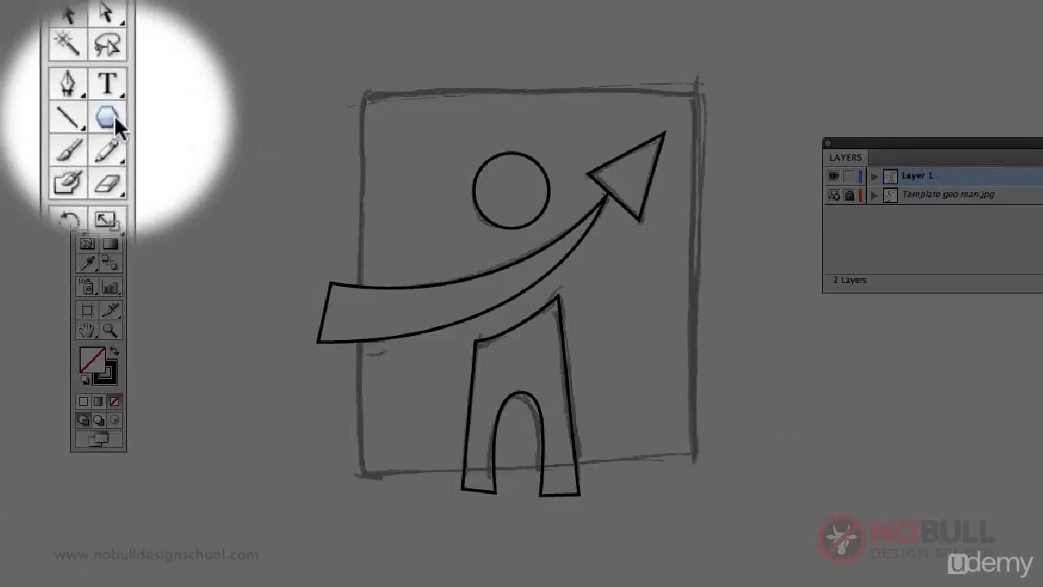
- Draw a square over the sketched frame with the Rectangle tool and shift it slightly left to line up with the sketch
left_click_drag(111, 117, 147, 122)
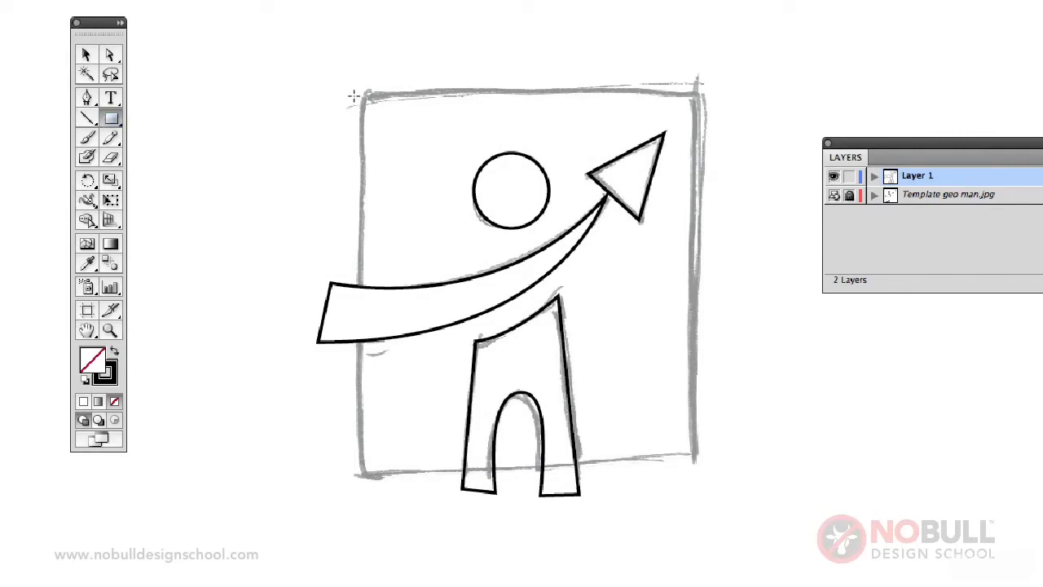
mouse_move(355, 95)
left_mouse_down()
mouse_move(513, 264)
mouse_move(581, 410)
mouse_move(619, 442)
mouse_move(714, 453)
left_mouse_up()
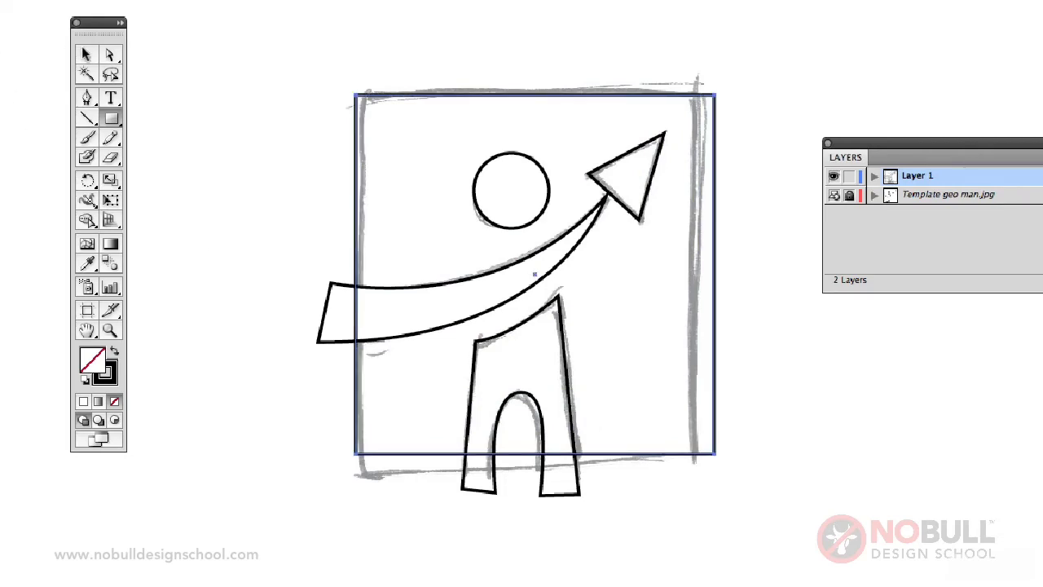
key("v")
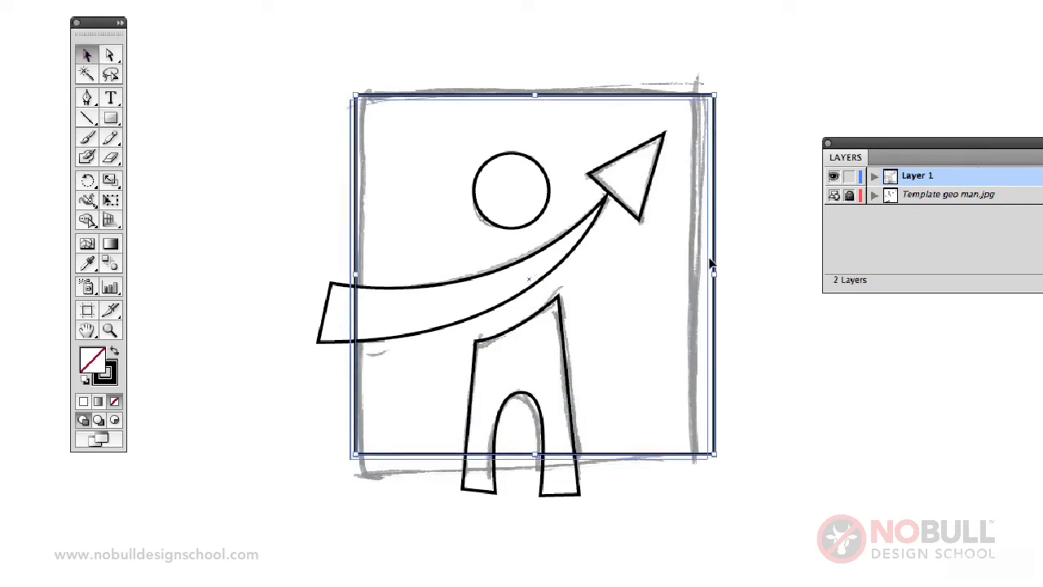
key("Left")
key("Down")
left_click_drag(711, 262, 709, 256)
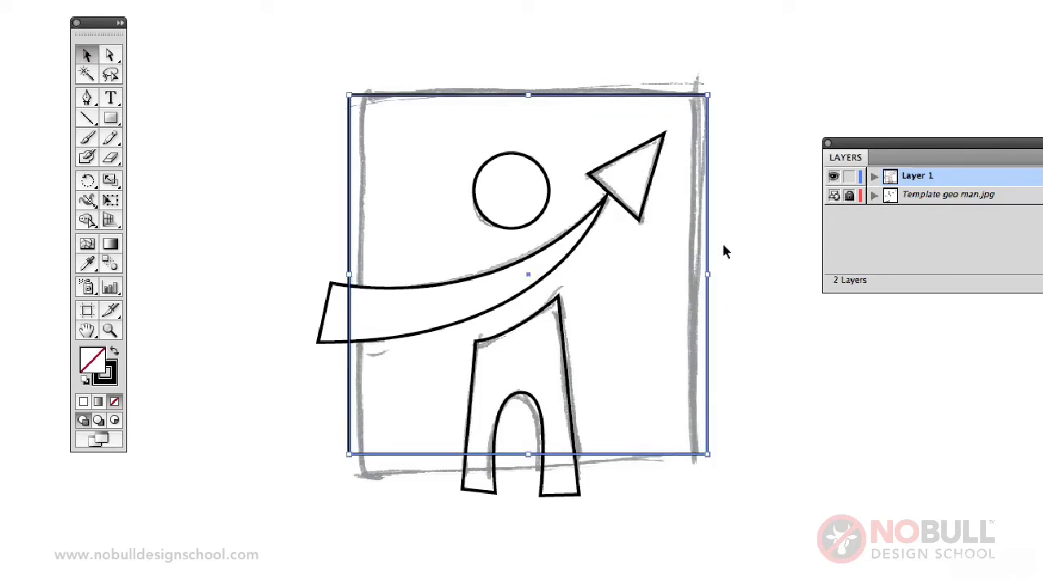
- Try swapping the square's black stroke and empty fill, and swap them back
left_click(297, 271)
left_click(340, 286)
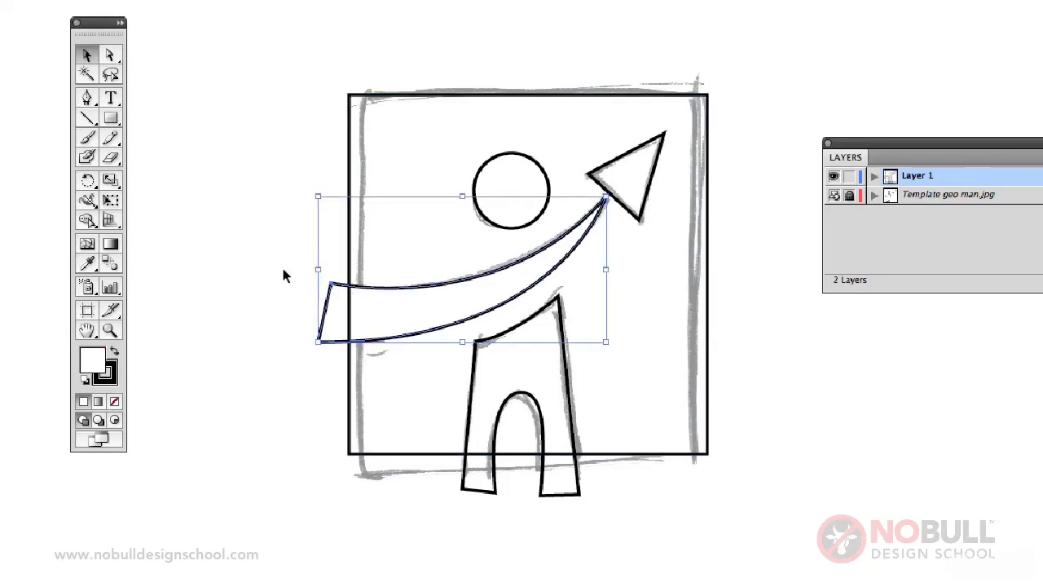
left_click(350, 126)
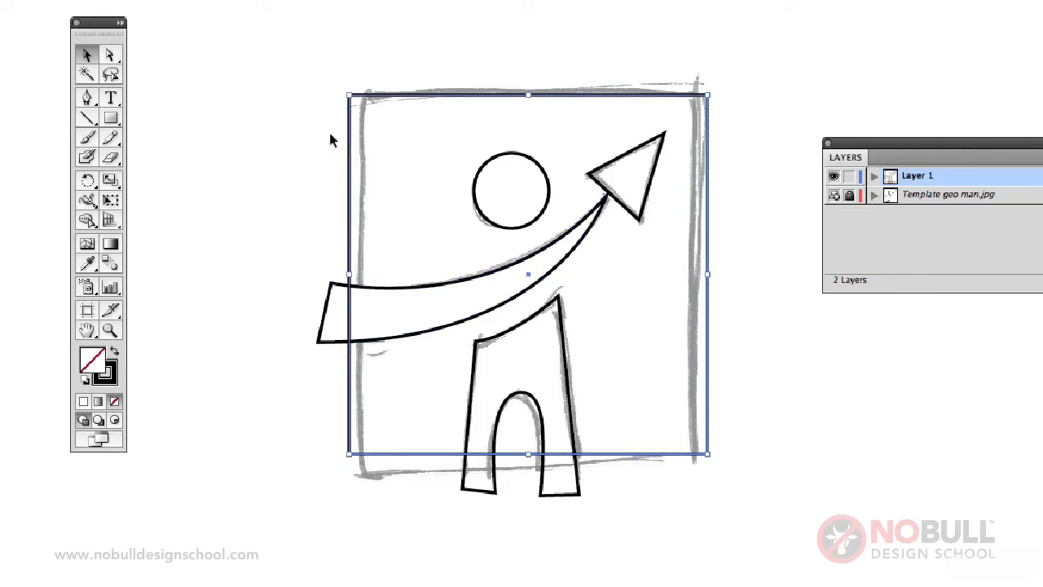
left_click(114, 351)
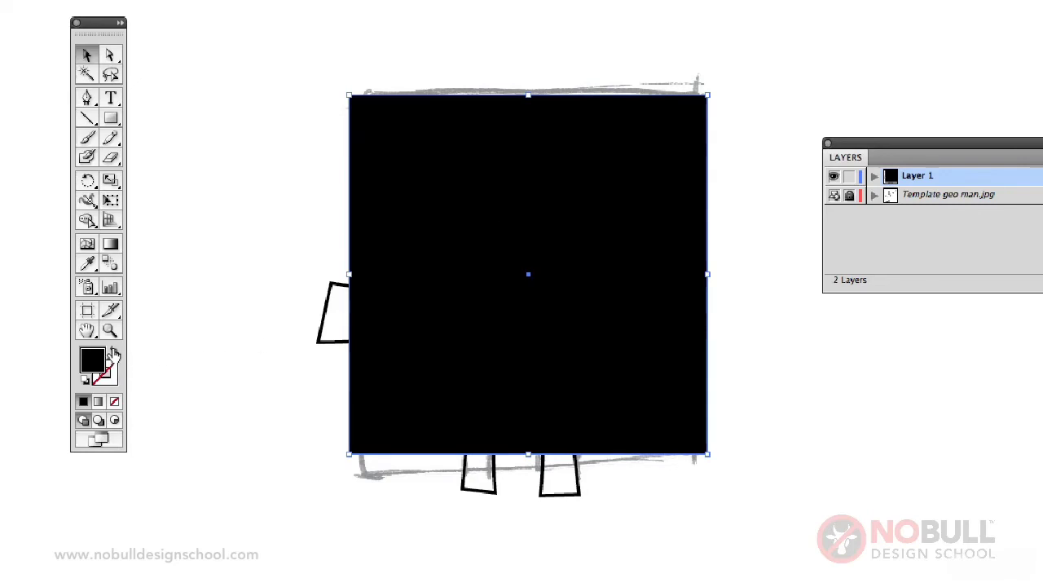
key("shift+x")
left_click(334, 251)
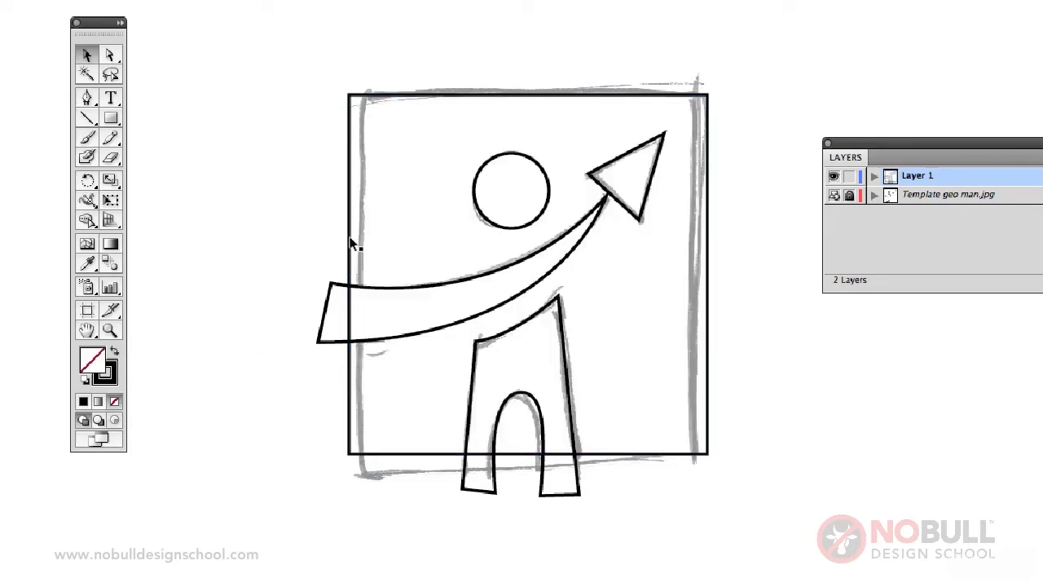
- Send the square to the back, behind the figure's shapes, and deselect it
left_click(353, 244)
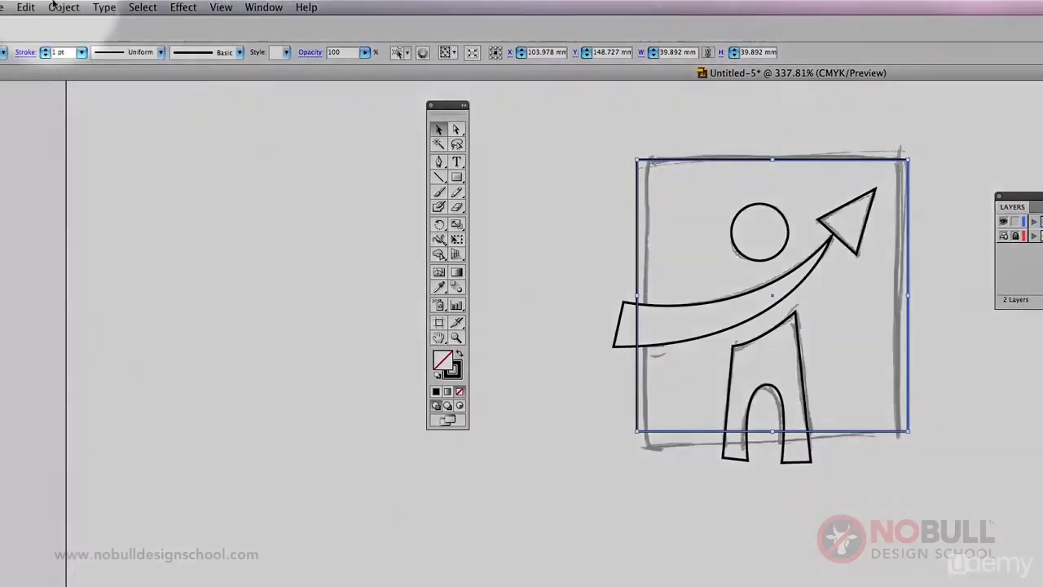
left_click(56, 7)
mouse_move(77, 37)
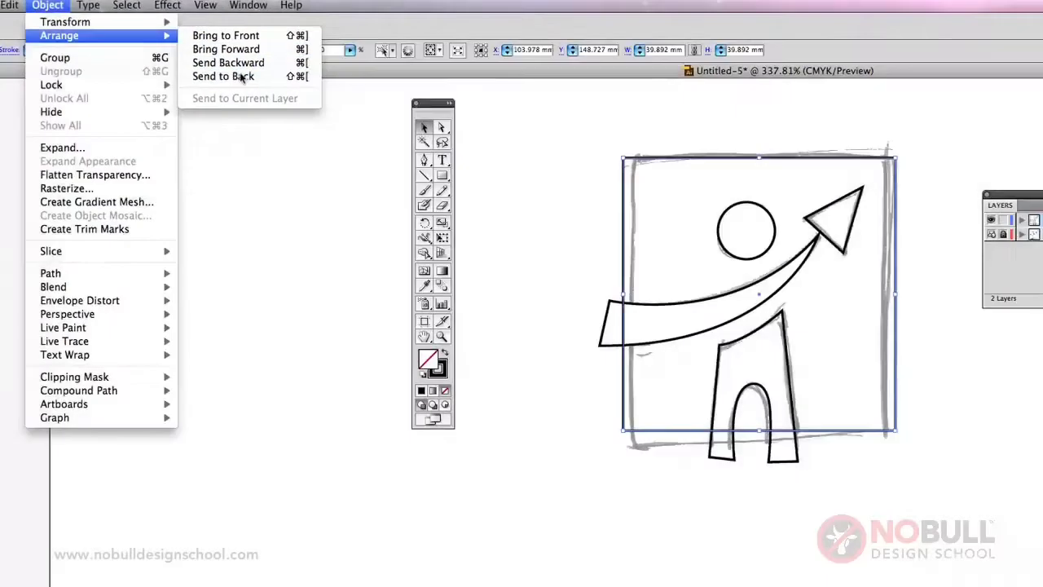
left_click(242, 77)
left_click(546, 148)
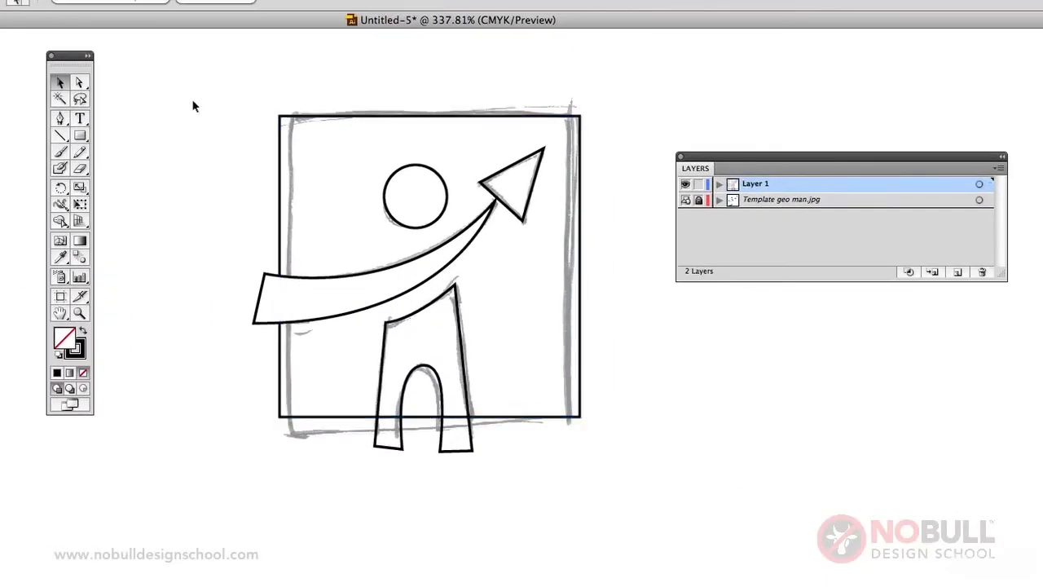
- Set the stroke to none on the swooping arm shape and on the head circle
left_click(287, 308)
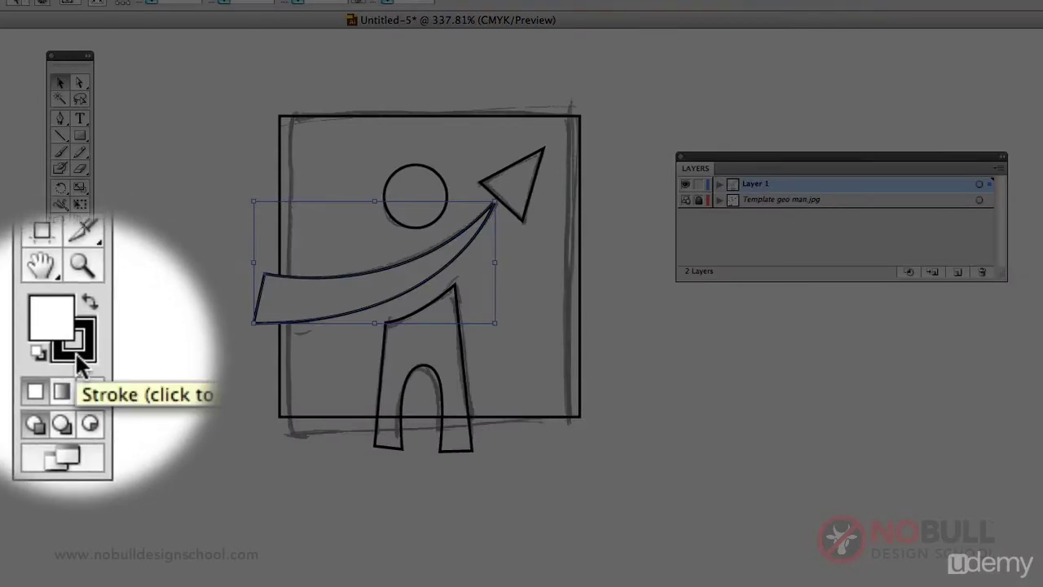
left_click(79, 347)
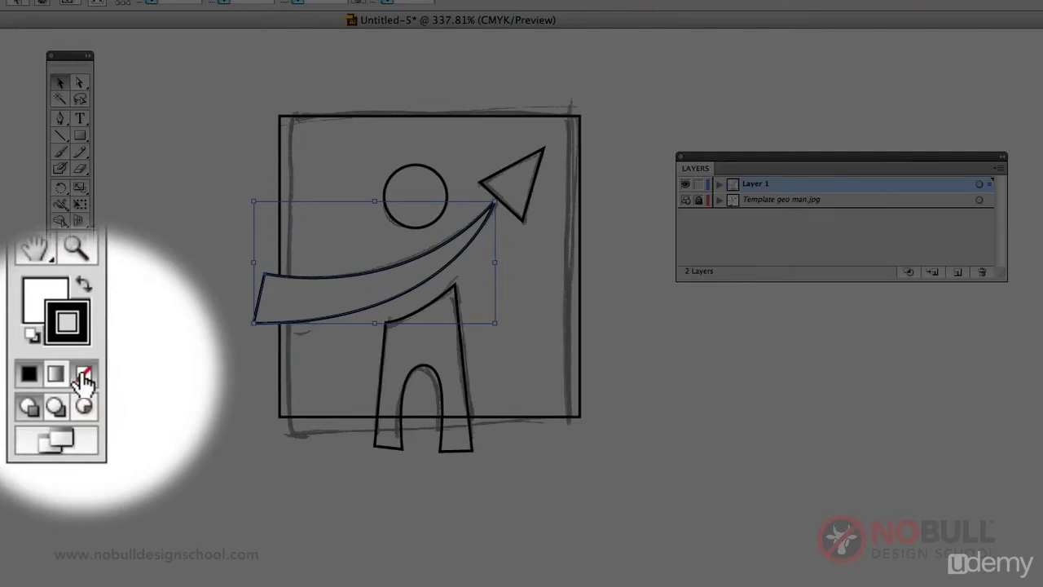
left_click(85, 376)
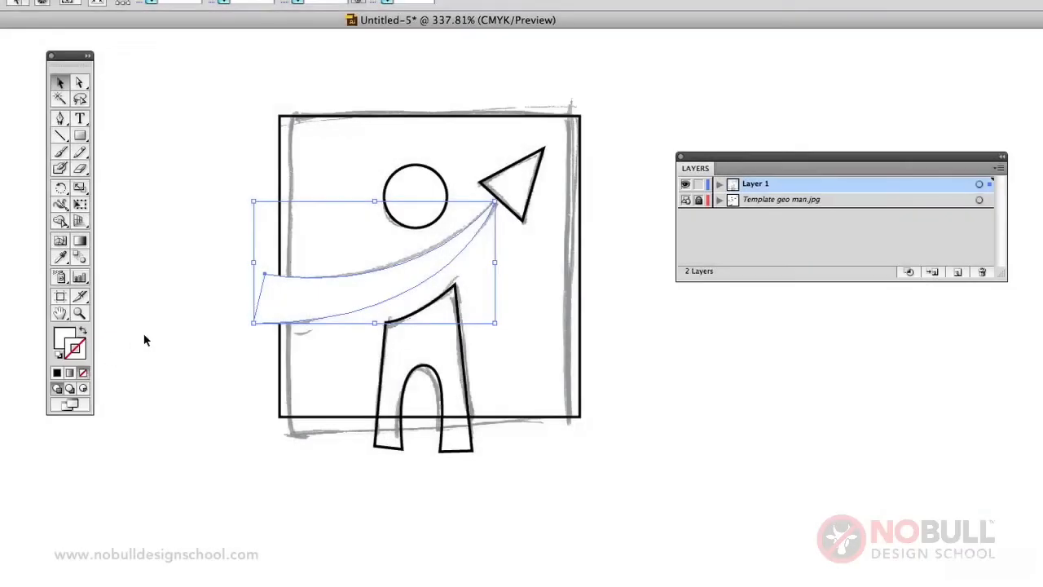
left_click(144, 339)
left_click(447, 200)
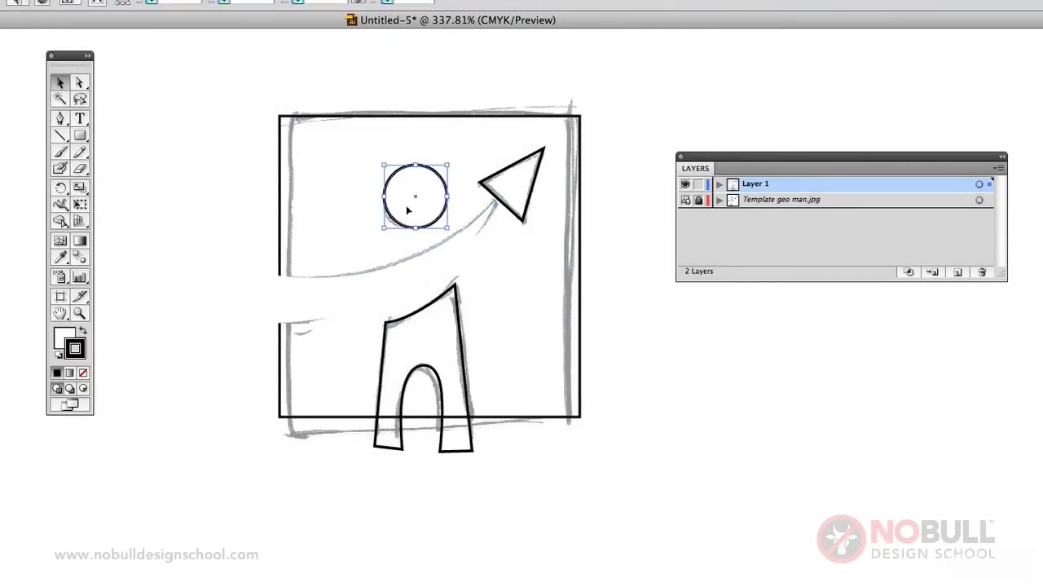
left_click(83, 372)
- Give the arrowhead triangle the default white fill and set its stroke to none
left_click(515, 192)
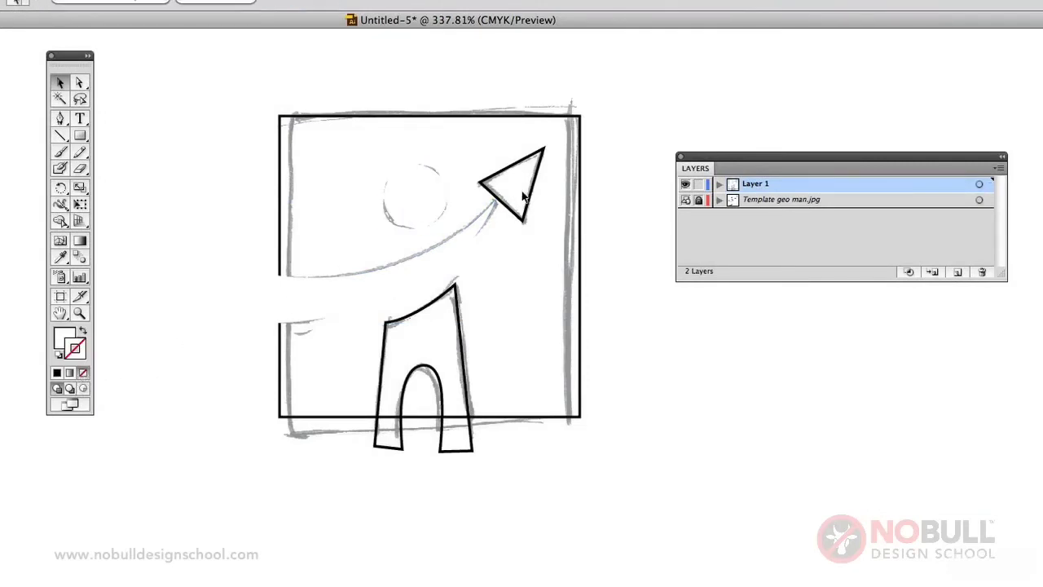
left_click(529, 200)
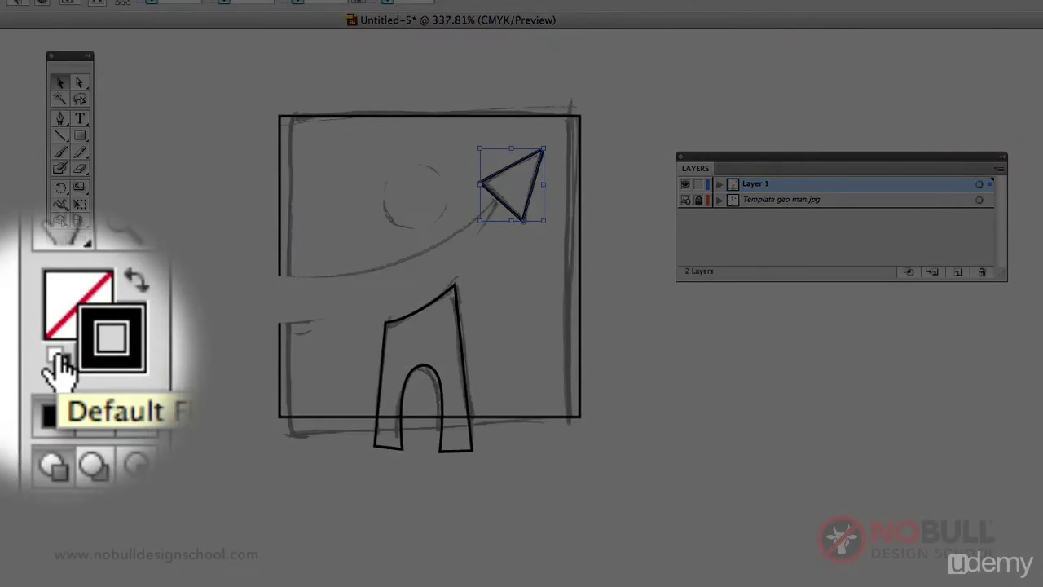
left_click(57, 357)
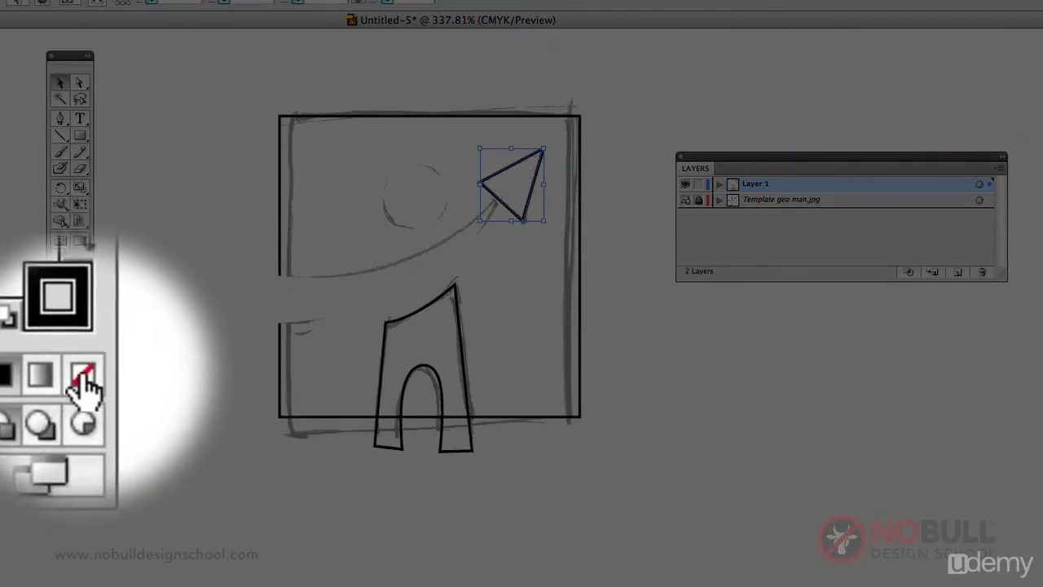
left_click(82, 372)
- Give the legs shape the default white fill with no stroke, and deselect it
left_click(446, 362)
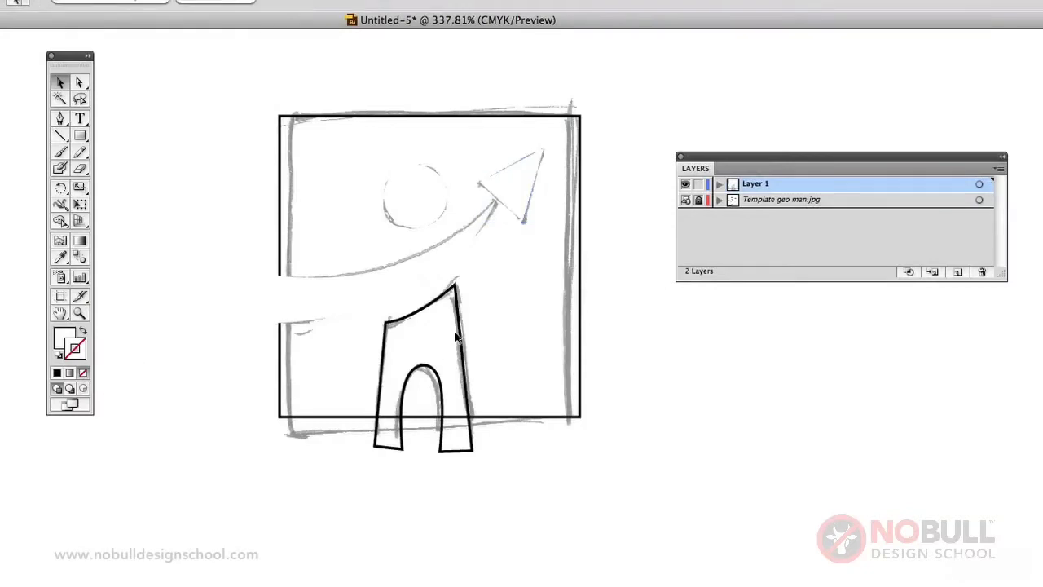
left_click(457, 336)
key("x")
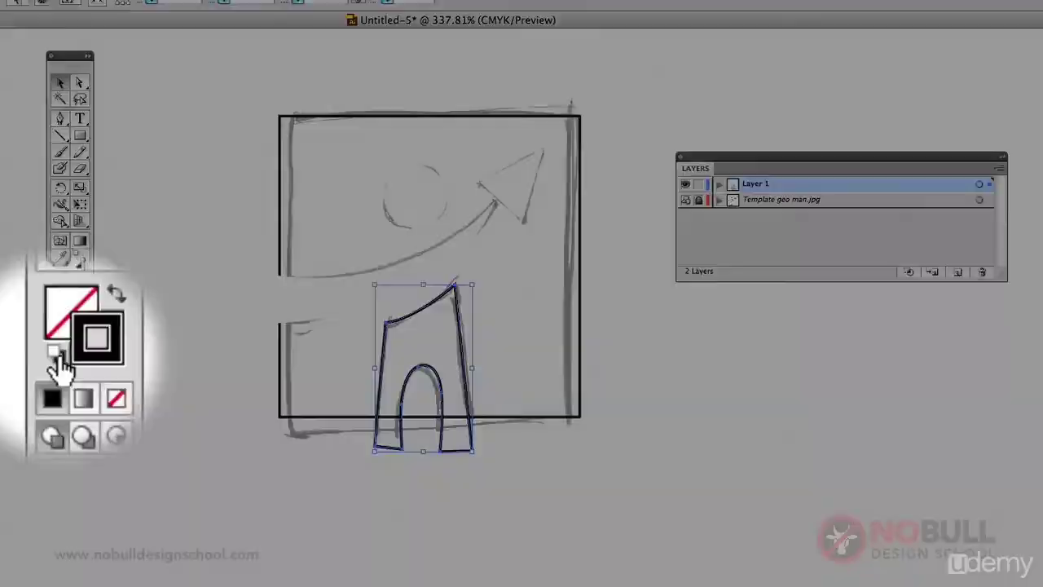
left_click(58, 355)
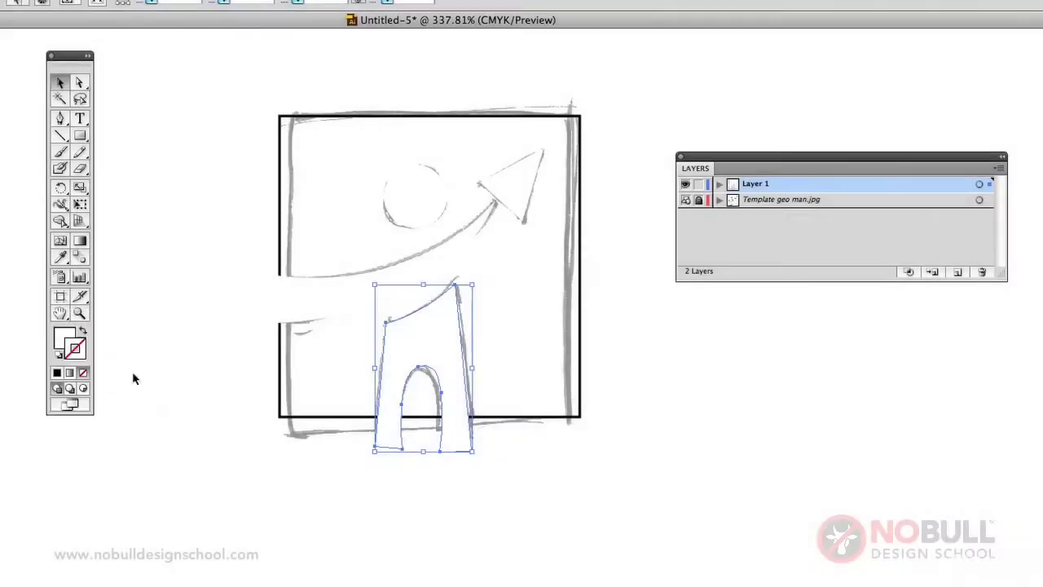
left_click(162, 371)
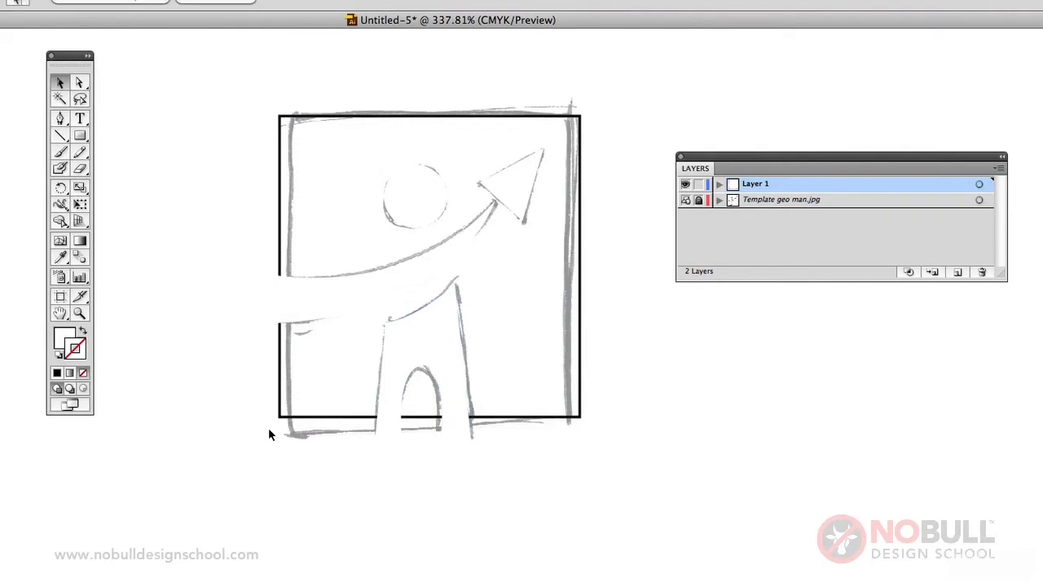
- Swap the square's fill and stroke to make it solid black, and hide the Template geo man.jpg layer
left_click(305, 417)
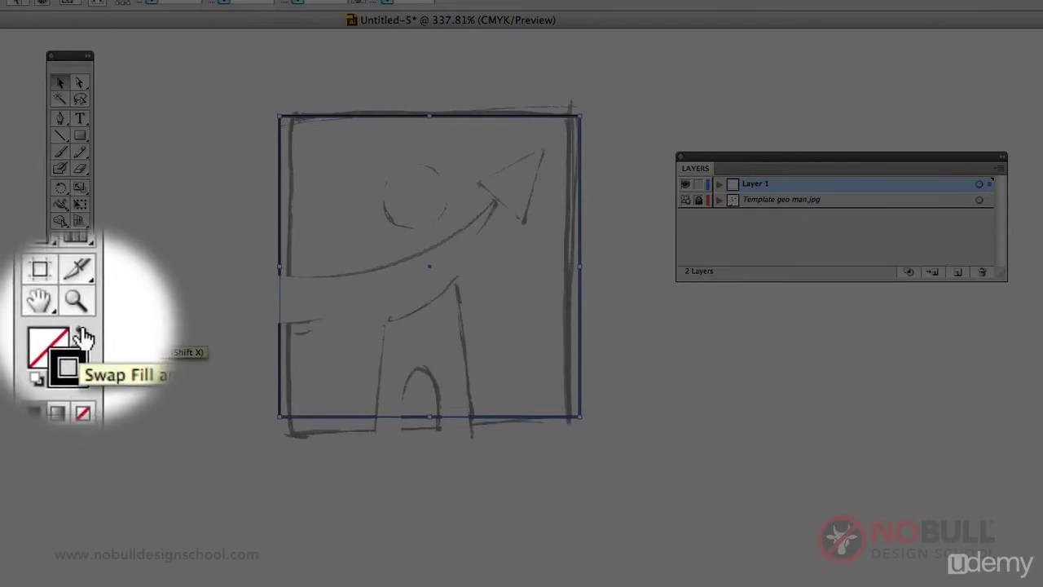
left_click(83, 331)
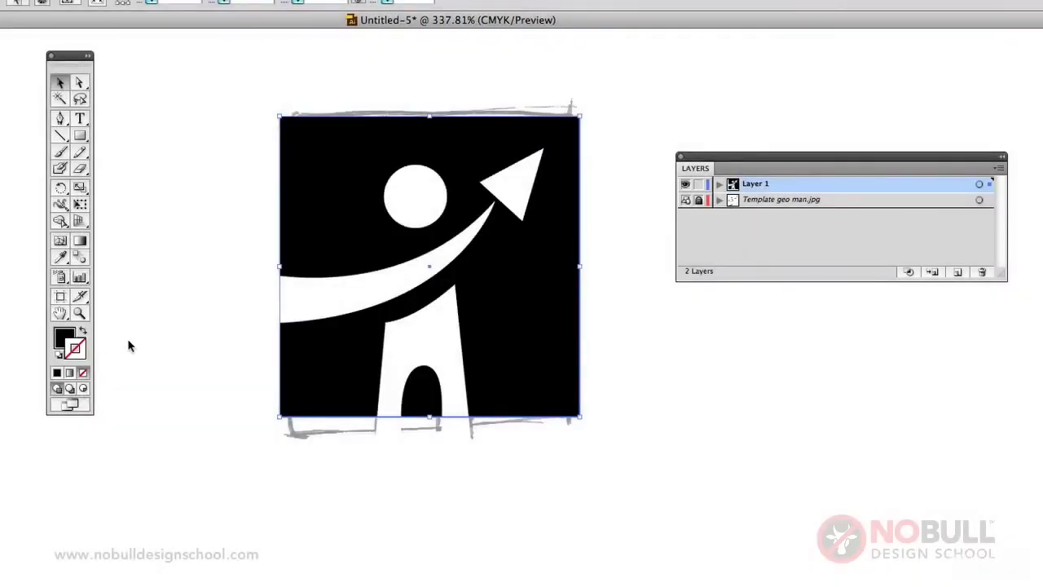
left_click(159, 411)
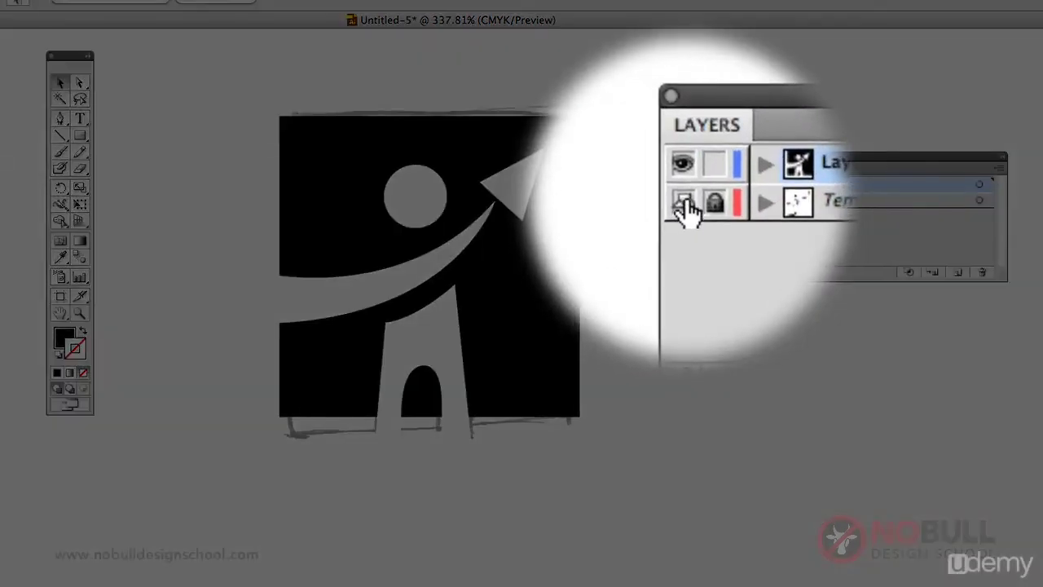
left_click(685, 200)
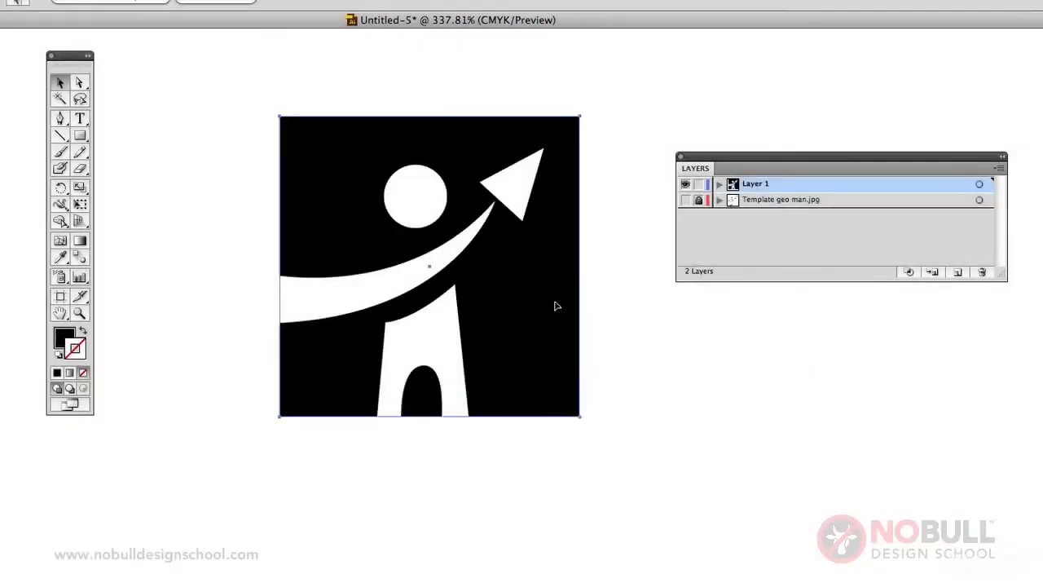
- Shift the black square slightly down and left behind the white figure, and deselect it
left_click(557, 273)
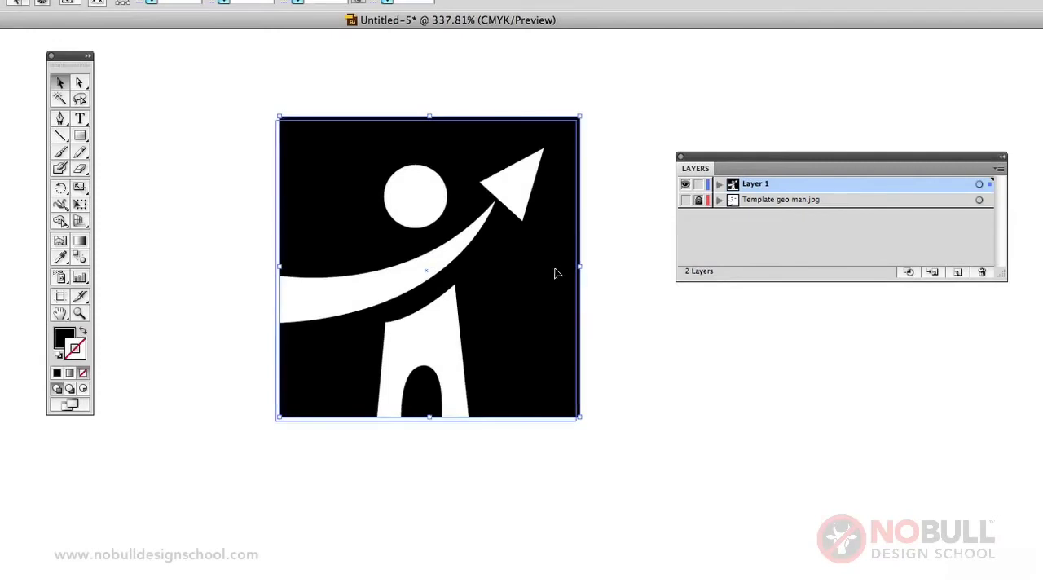
left_click_drag(555, 269, 553, 272)
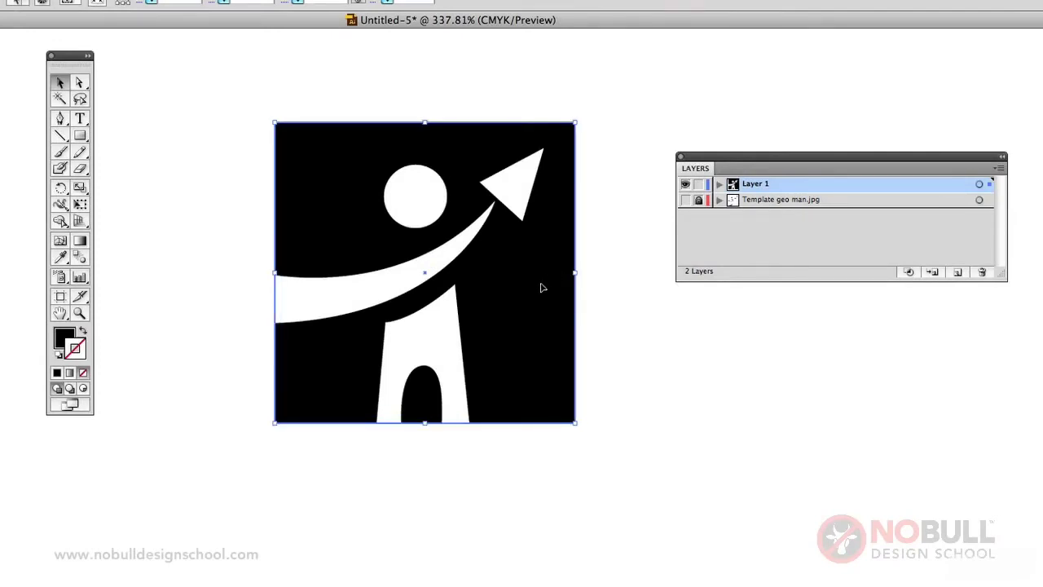
key("Left")
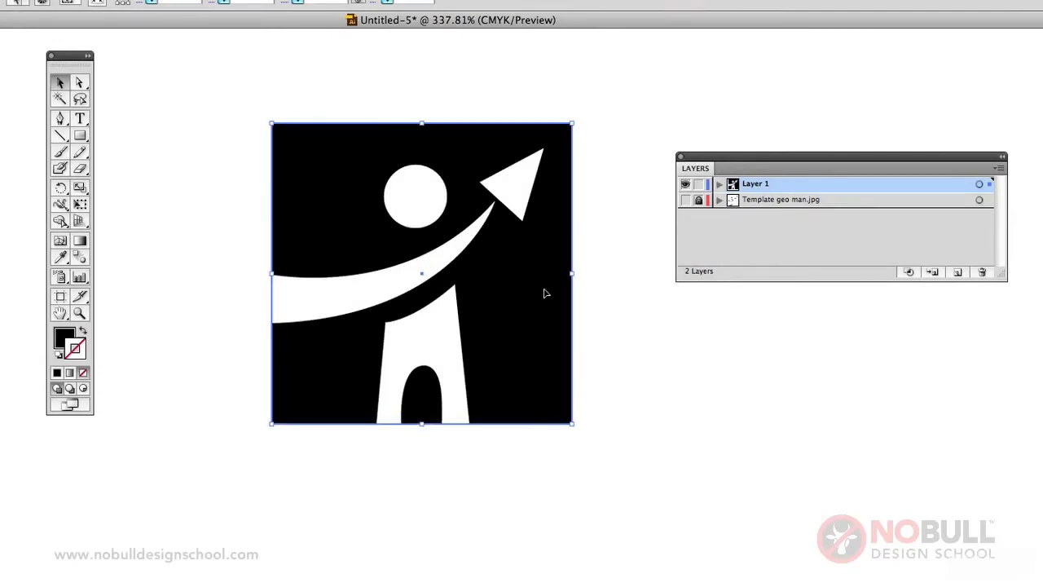
key("Right")
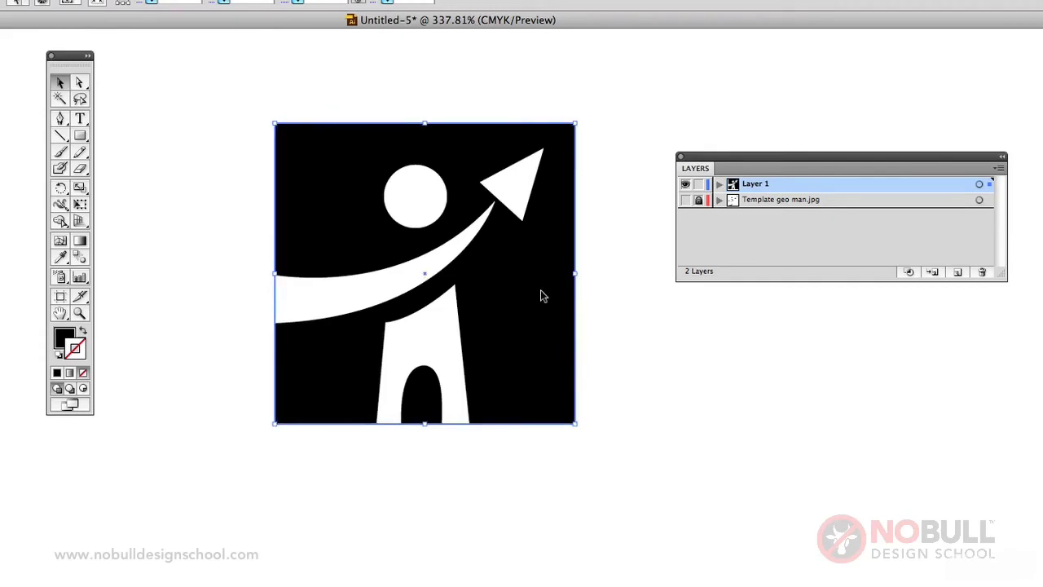
key("Up")
key("Right")
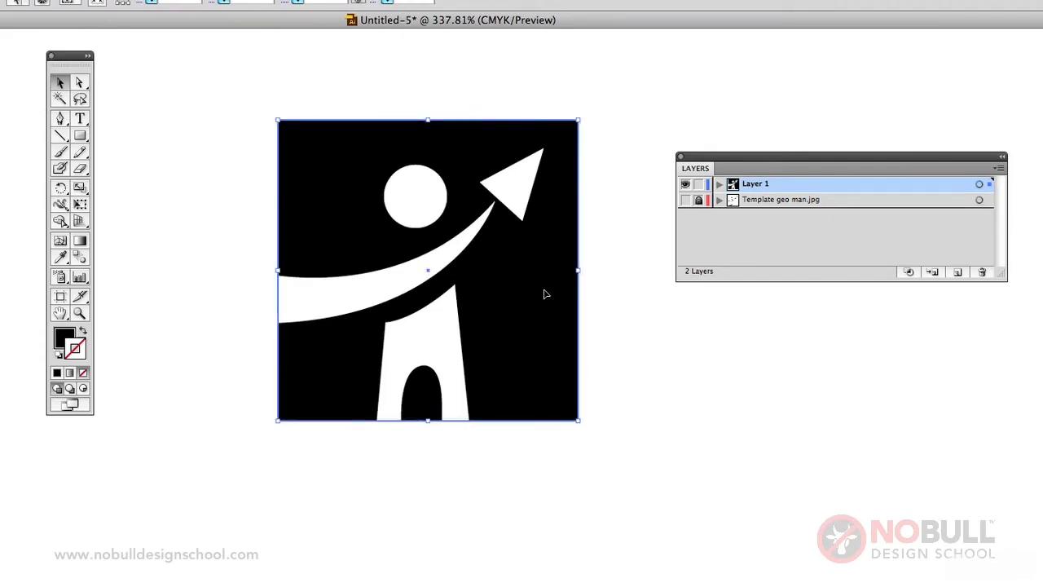
key("ctrl+shift+a")
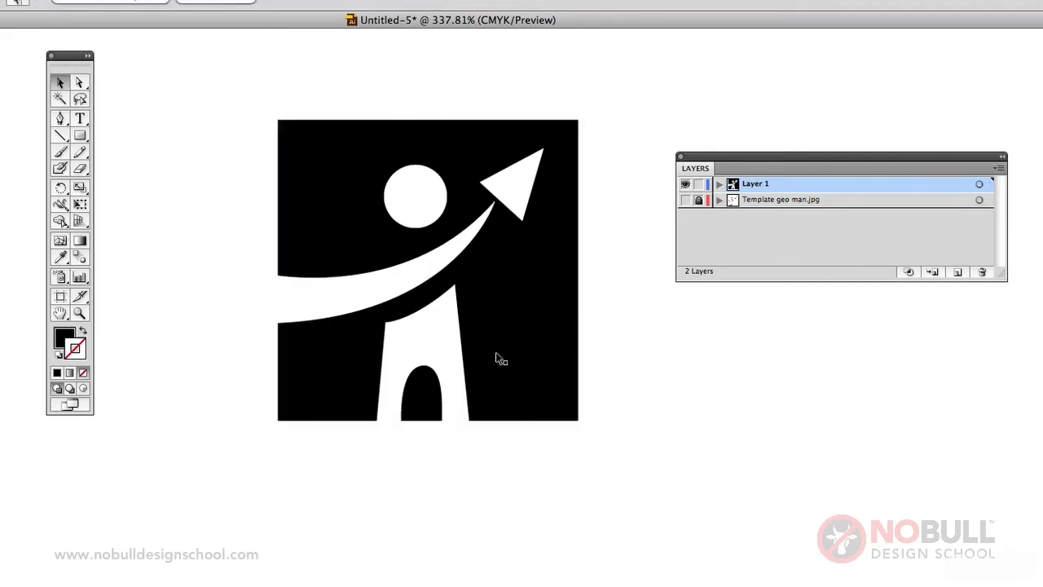
- Examine where the white arm and legs extend beyond the black square's edges by selecting the shapes
left_click(438, 356)
left_click(656, 332)
left_click(391, 285)
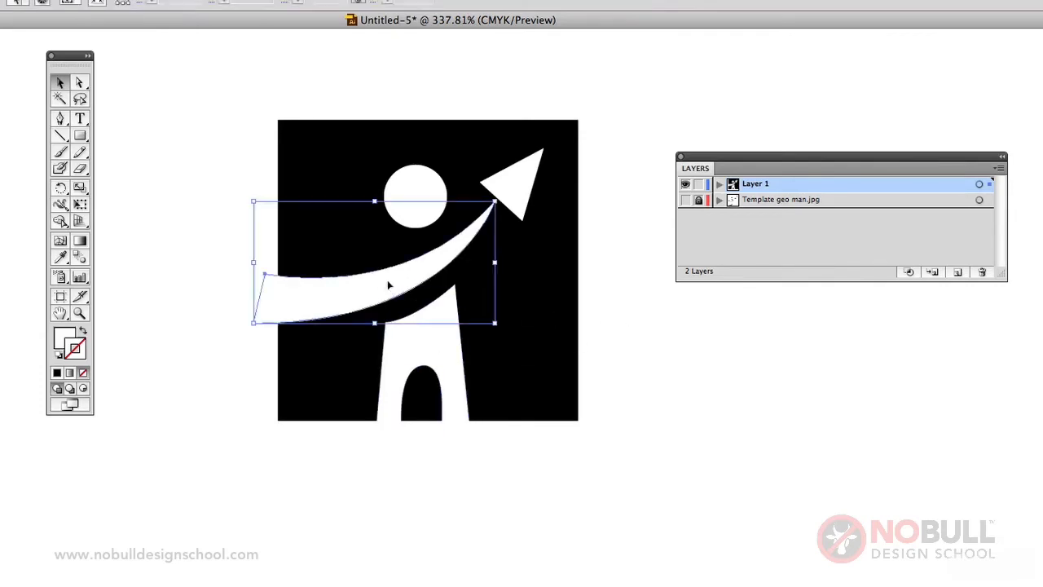
left_click(202, 293)
left_click(269, 278)
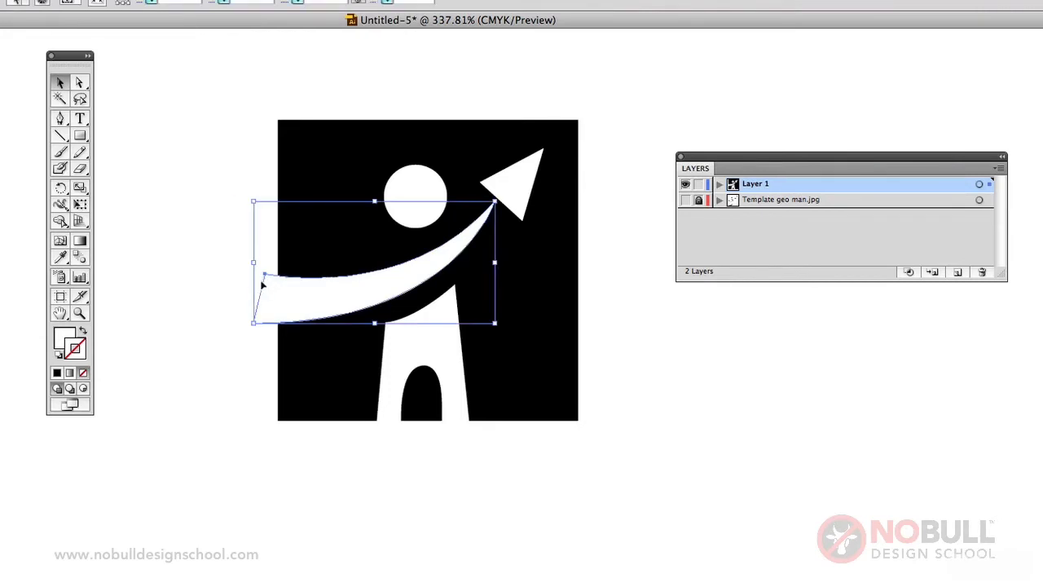
left_click(196, 280)
left_click_drag(228, 99, 642, 506)
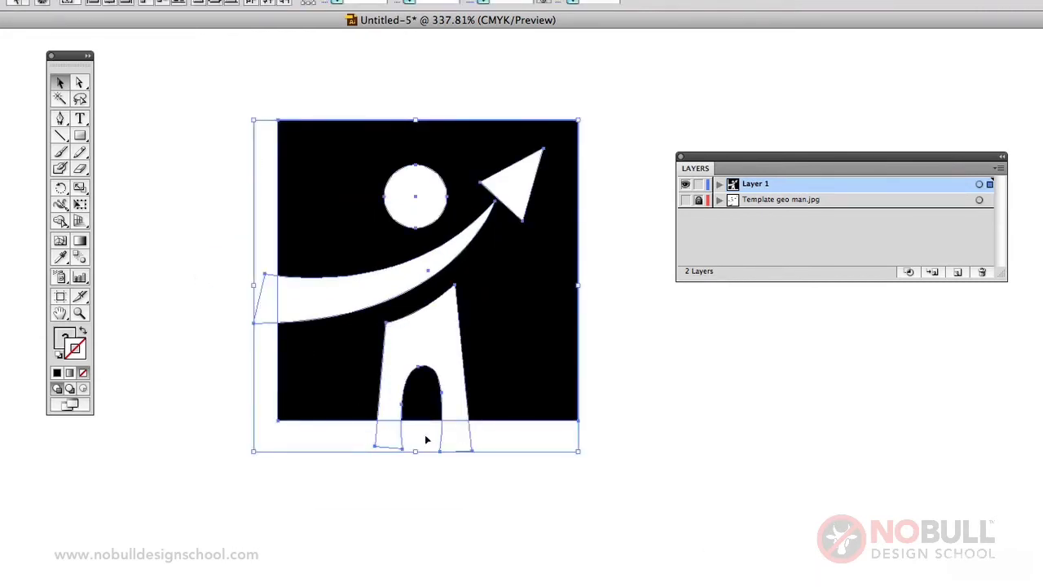
left_click(486, 508)
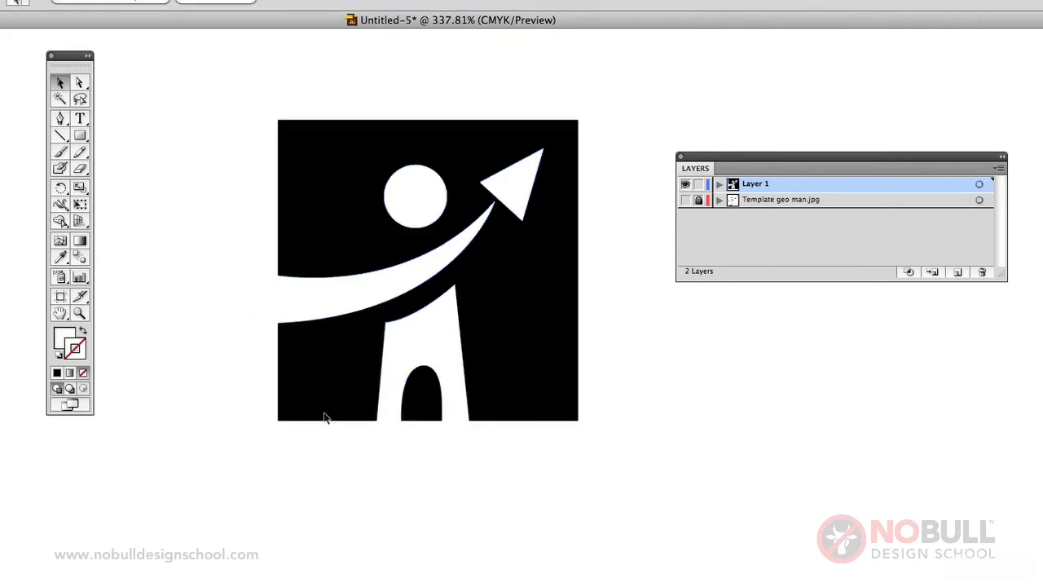
- Select the arm, black square and legs together, and display the Pathfinder panel beside the artwork
left_click(277, 299)
left_click(322, 169, "shift")
left_click(389, 366, "shift")
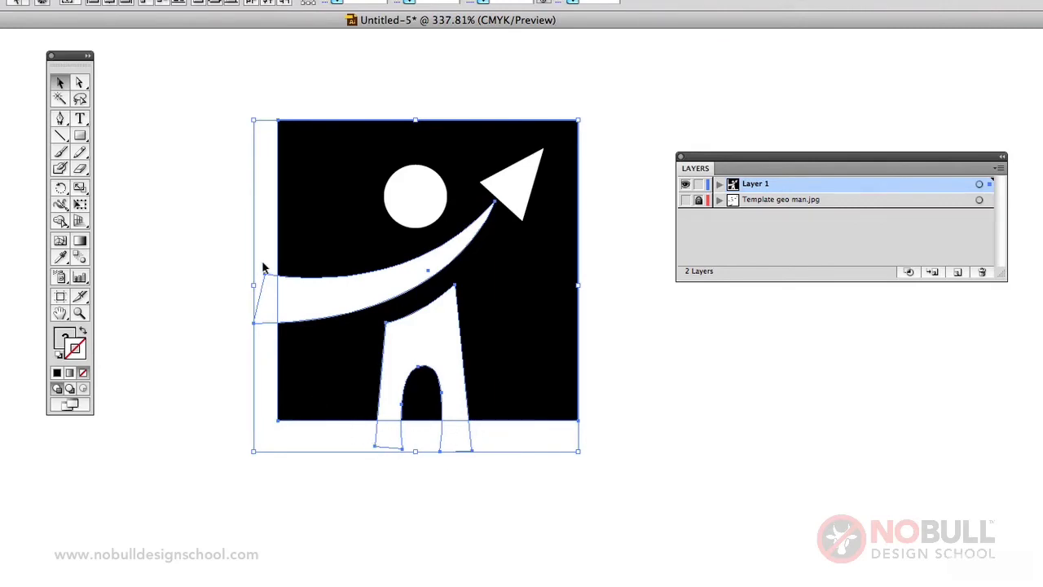
left_click(59, 8)
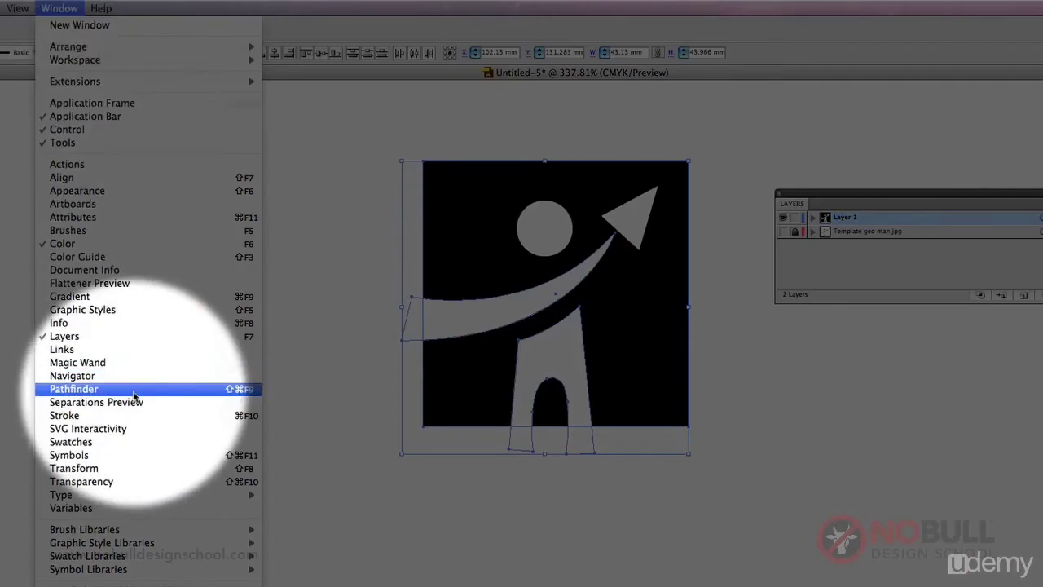
left_click(74, 388)
left_click_drag(868, 463, 703, 207)
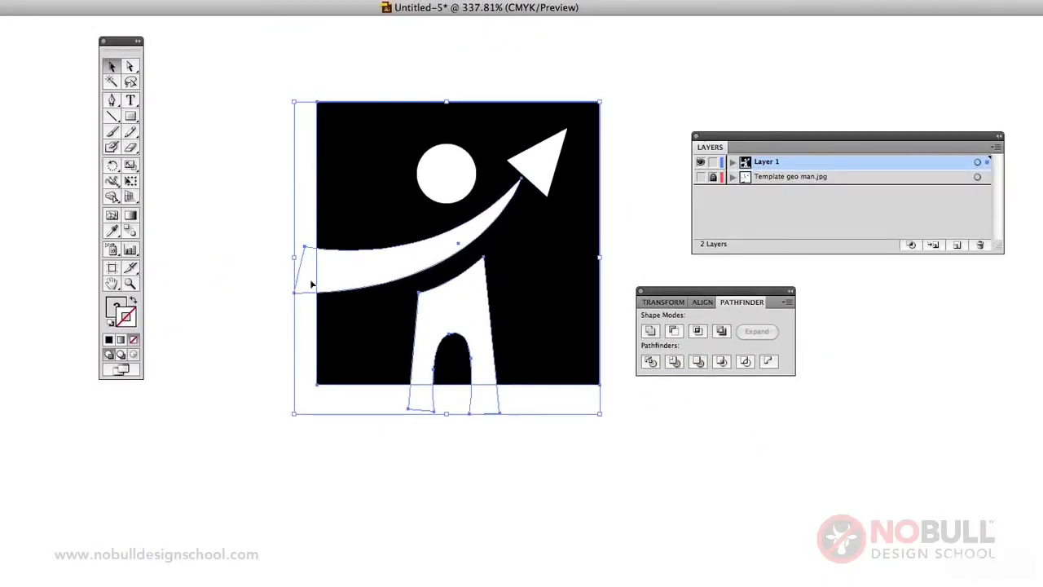
- Divide the arm, legs and black square with Pathfinder, and delete the arm and leg pieces overhanging the square
left_click(650, 363)
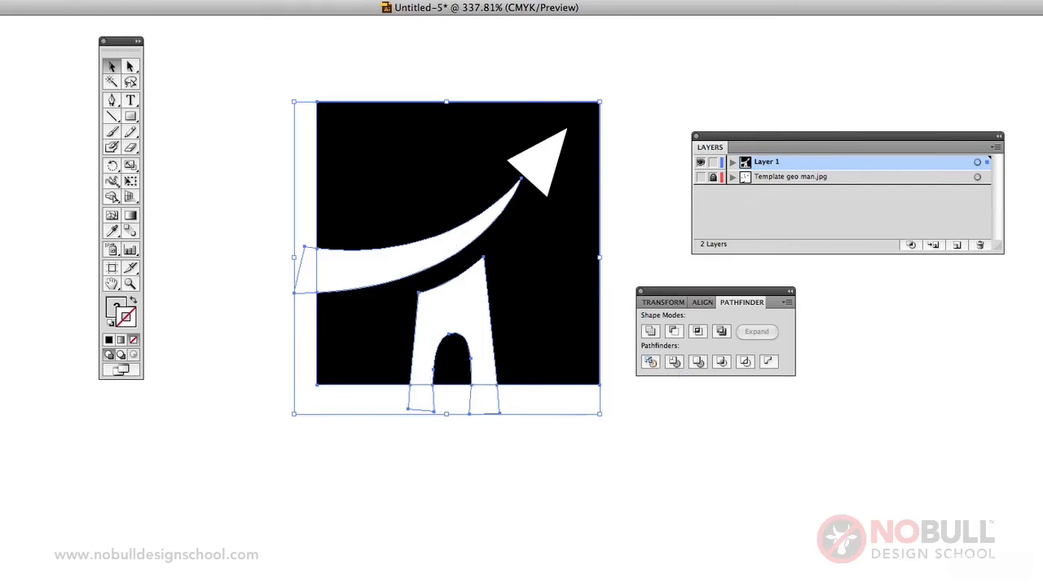
left_click(132, 66)
left_click(245, 91)
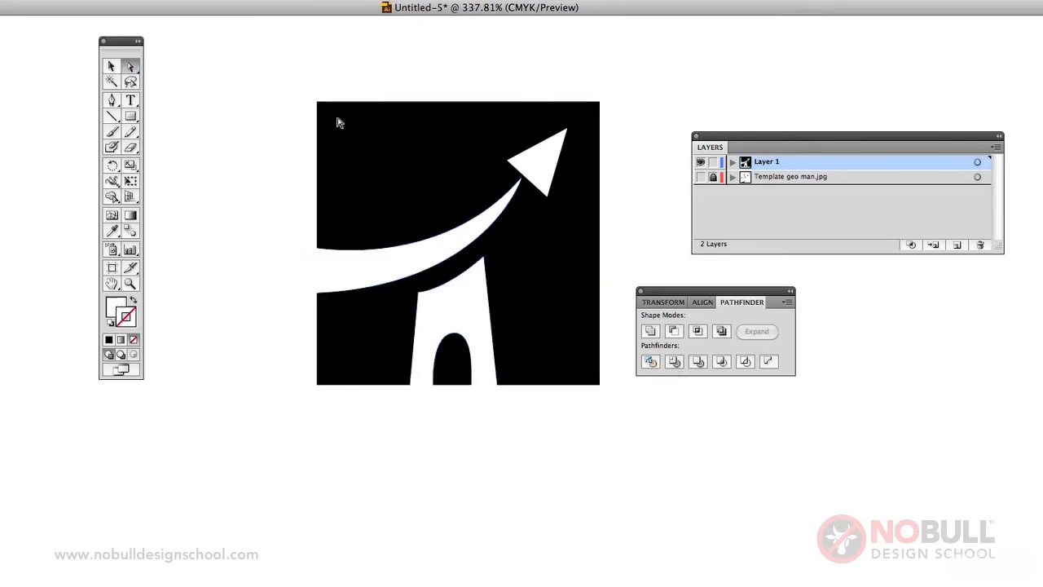
left_click(310, 285)
key("Delete")
left_click(422, 402)
left_click(484, 403)
key("Delete")
- Send the divided square and figure group to the back so the white head sits in front, and deselect it
left_click(112, 66)
left_click(497, 204)
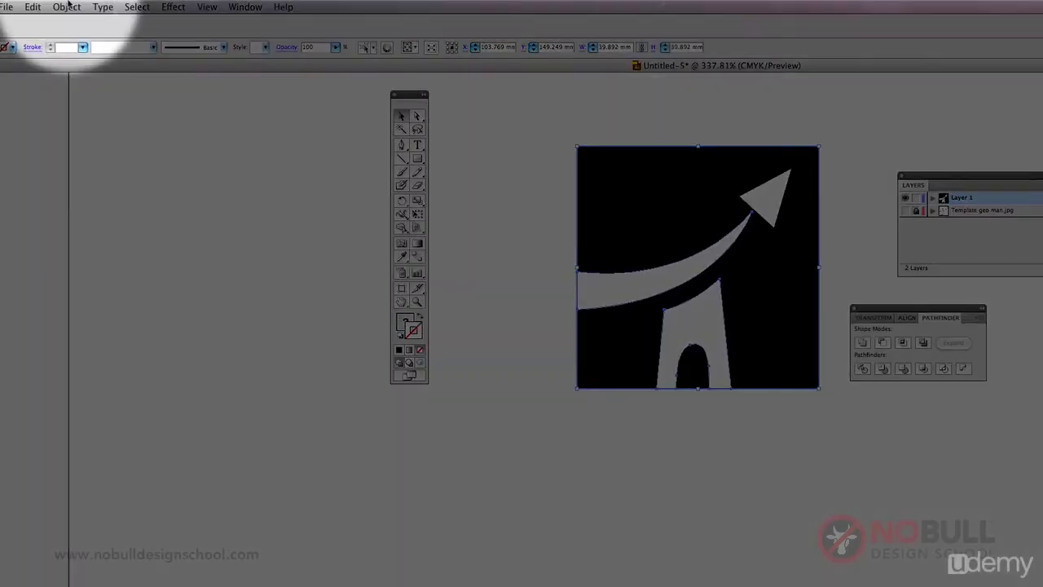
left_click(67, 7)
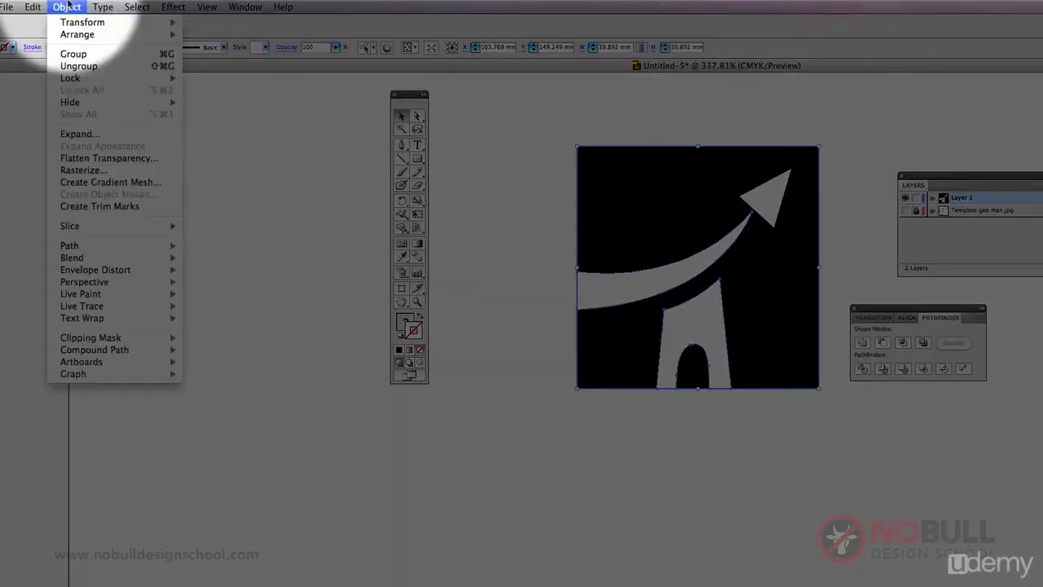
mouse_move(77, 37)
left_click(224, 70)
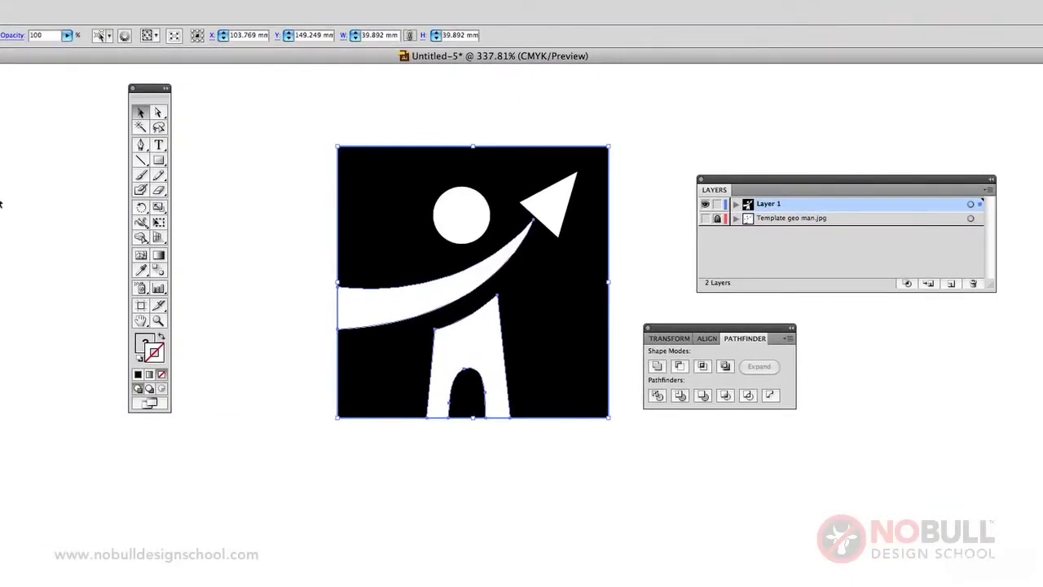
left_click(672, 214)
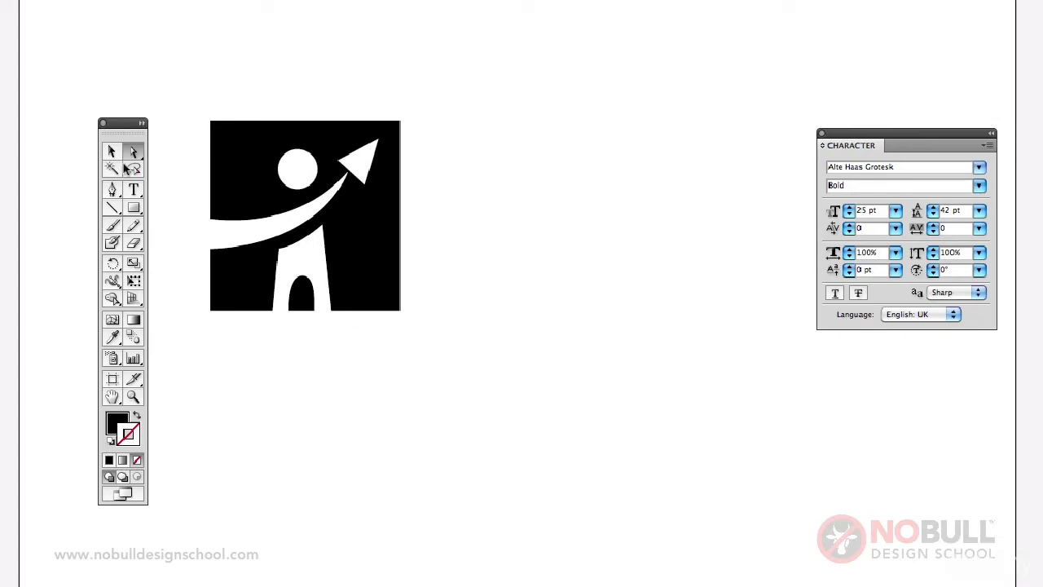
- Add the text "continuous" and "improvement" on two separate lines beside the black square logo mark
left_click(133, 189)
left_click(450, 170)
type("contin")
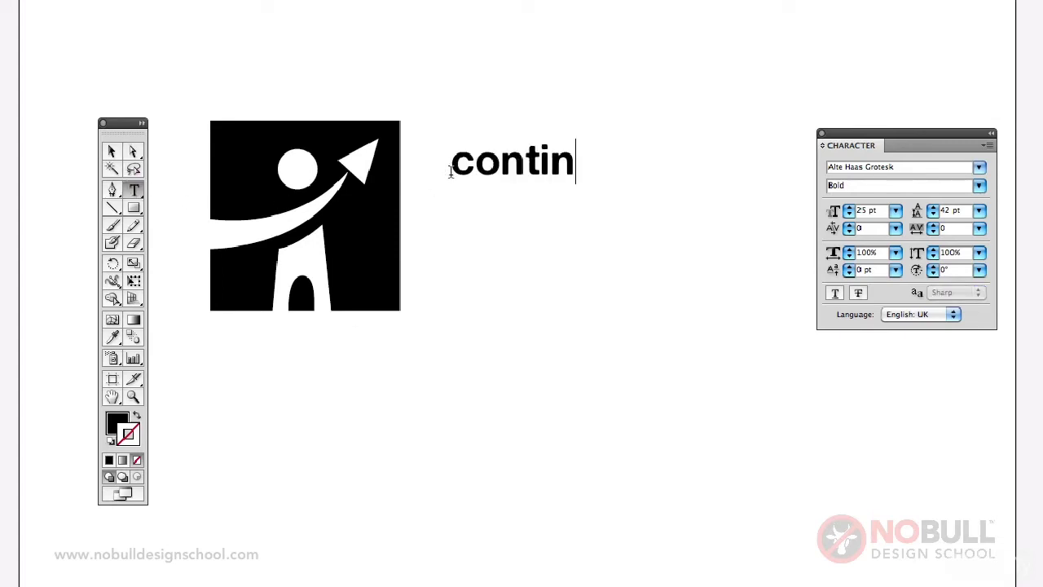
type("uous")
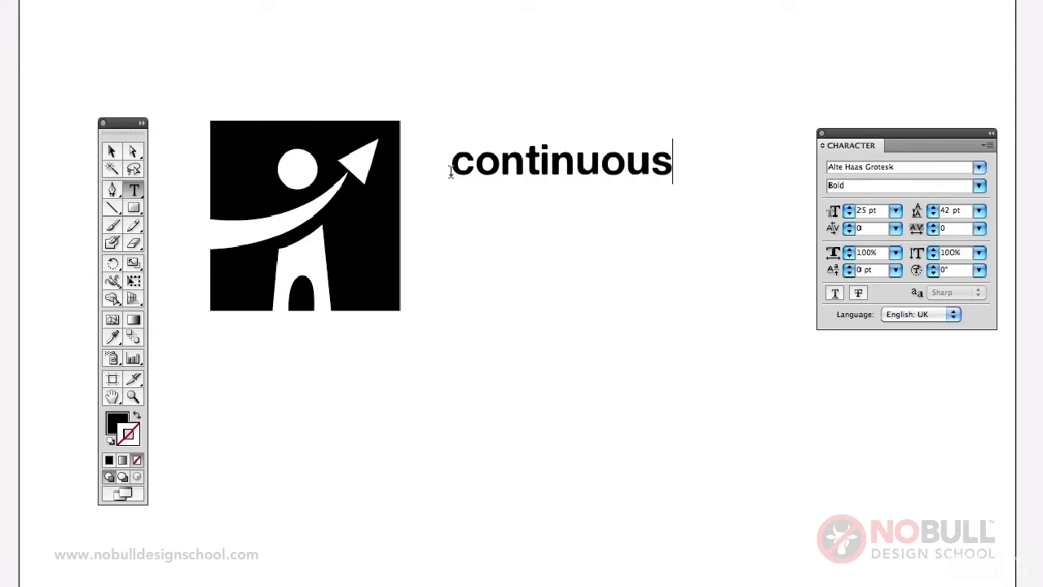
key("Return")
type("imp")
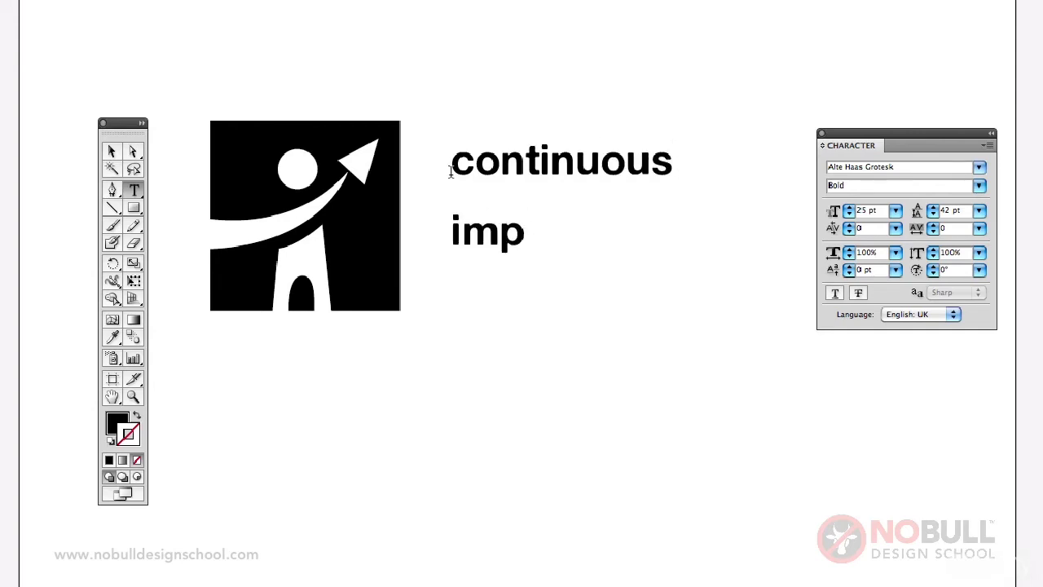
type("o")
key("BackSpace")
type("rovement")
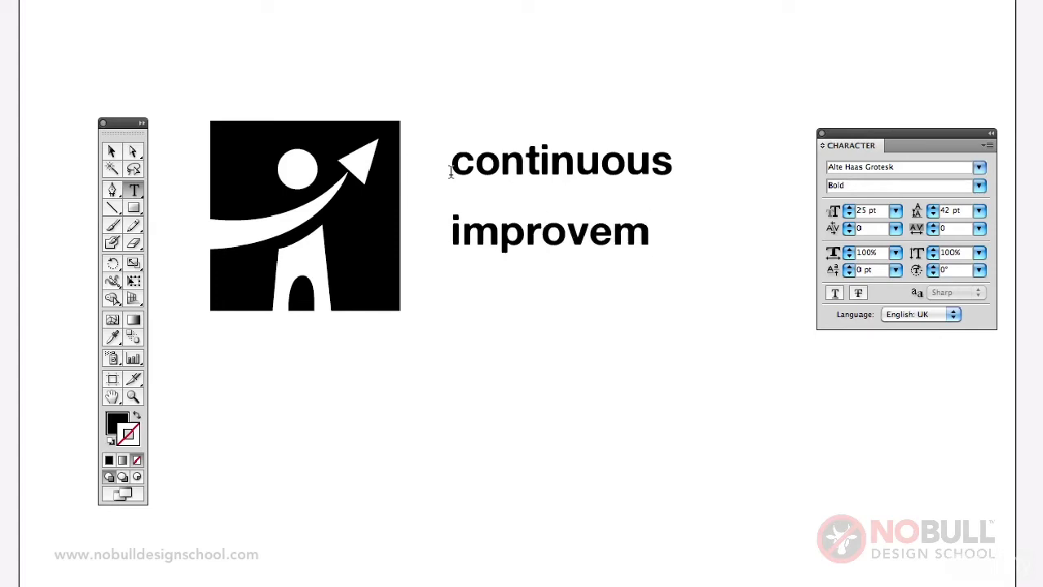
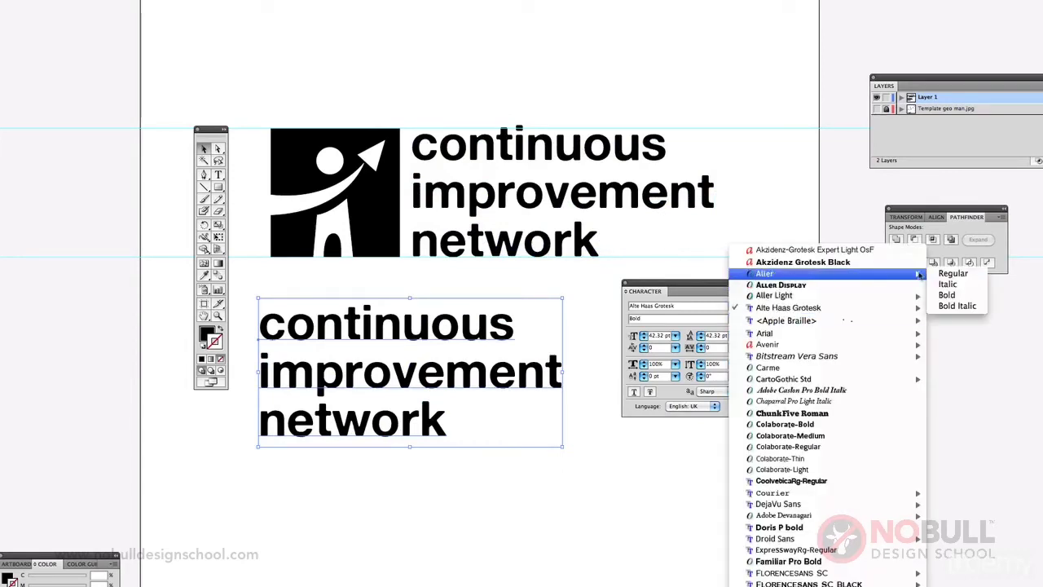
- Set the font of the text copy below the logo to Aller Regular
left_click(945, 272)
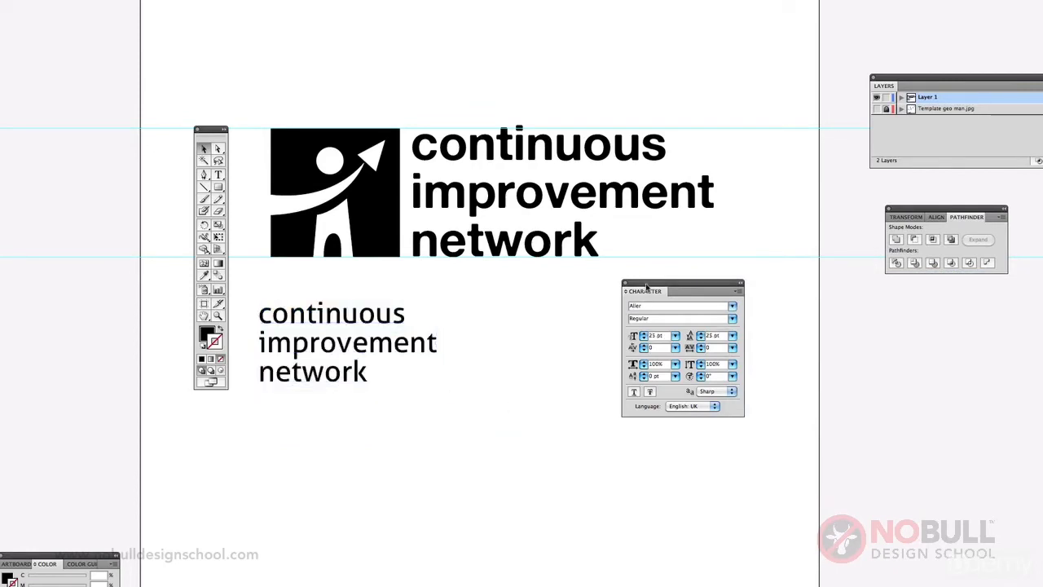
left_click_drag(647, 285, 687, 286)
left_click(395, 355)
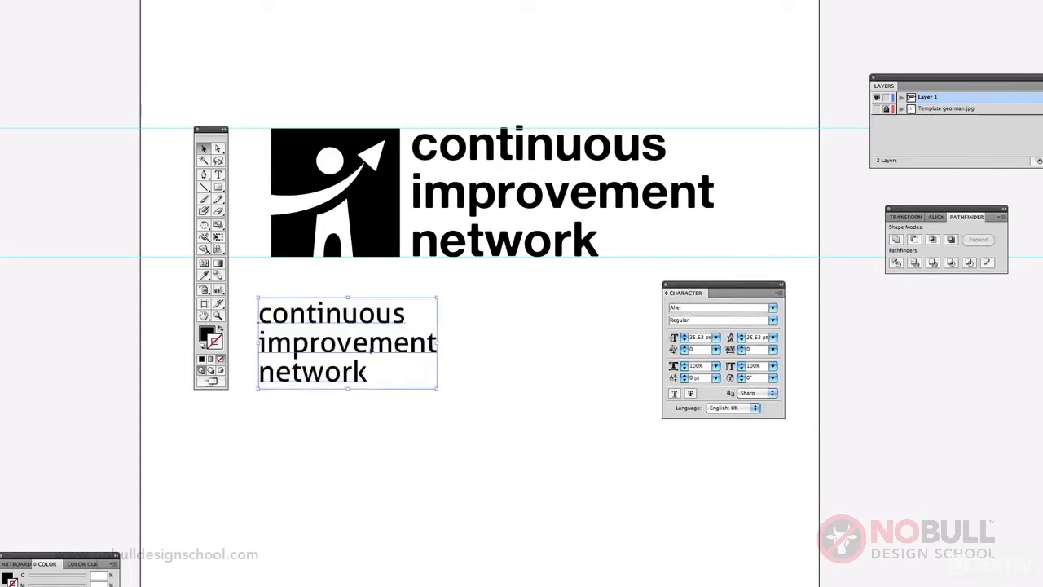
- Duplicate the Aller text beside itself and set the duplicate's font to CartoGothic Std Bold
left_click_drag(371, 350, 574, 351)
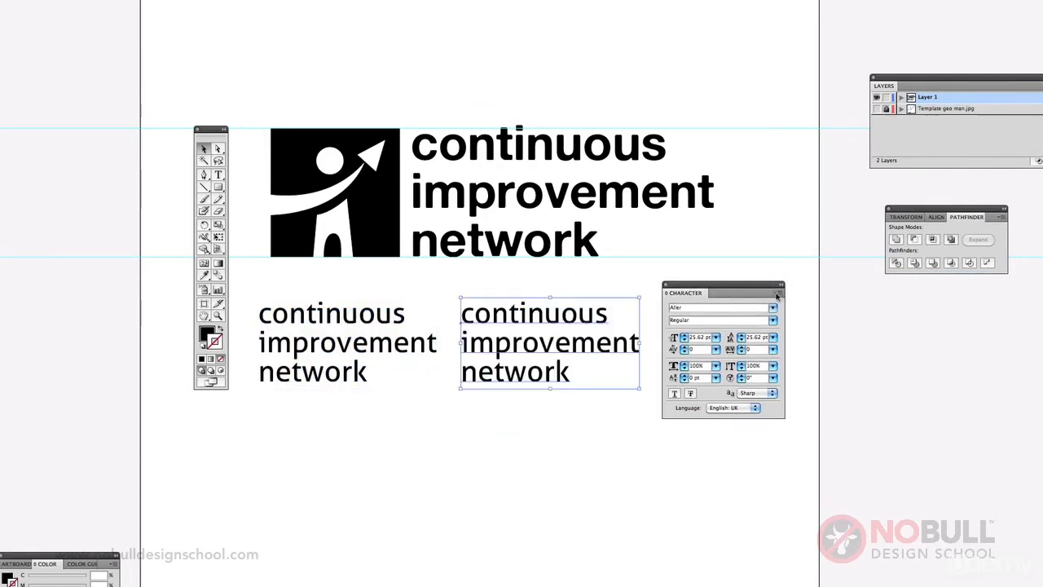
left_click(776, 294)
left_click(743, 295)
left_click(772, 308)
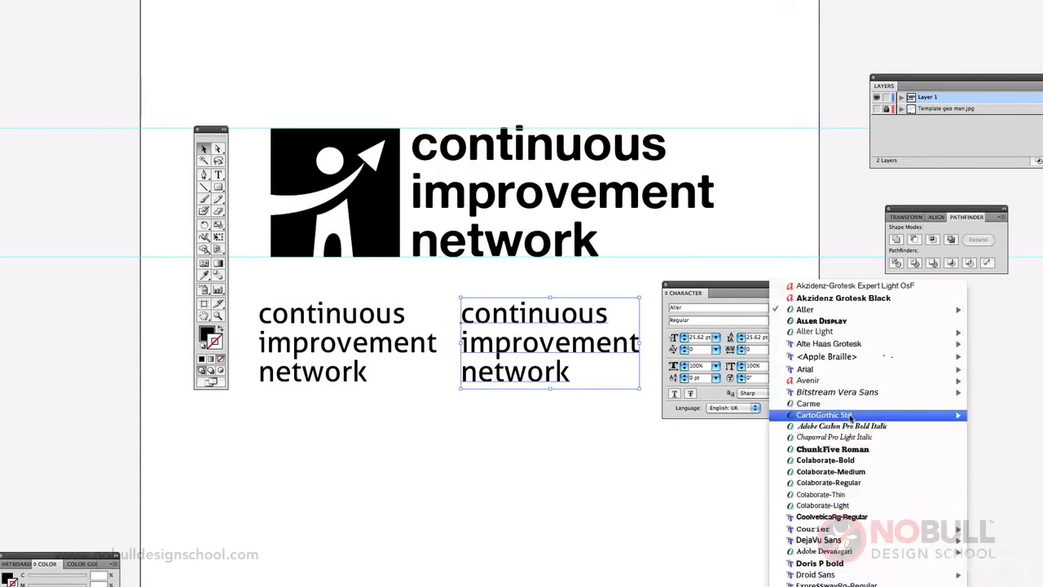
mouse_move(852, 416)
left_click(988, 415)
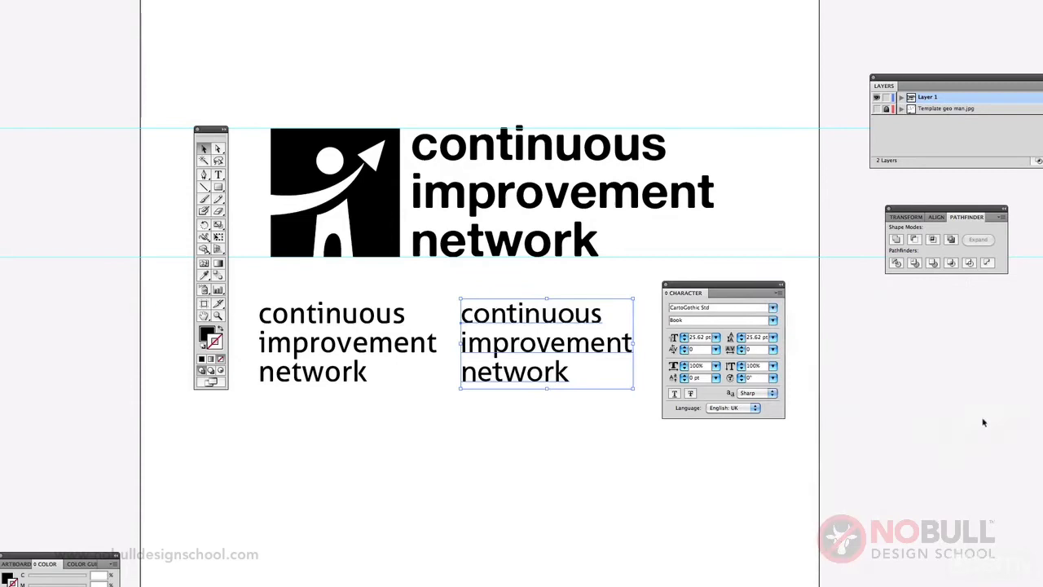
left_click(773, 319)
left_click(691, 342)
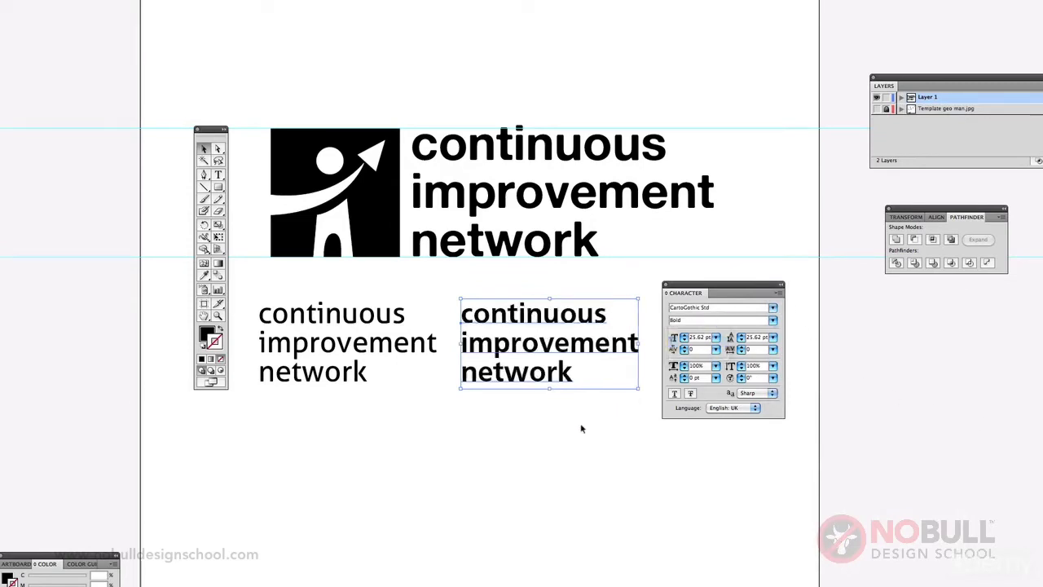
left_click(579, 426)
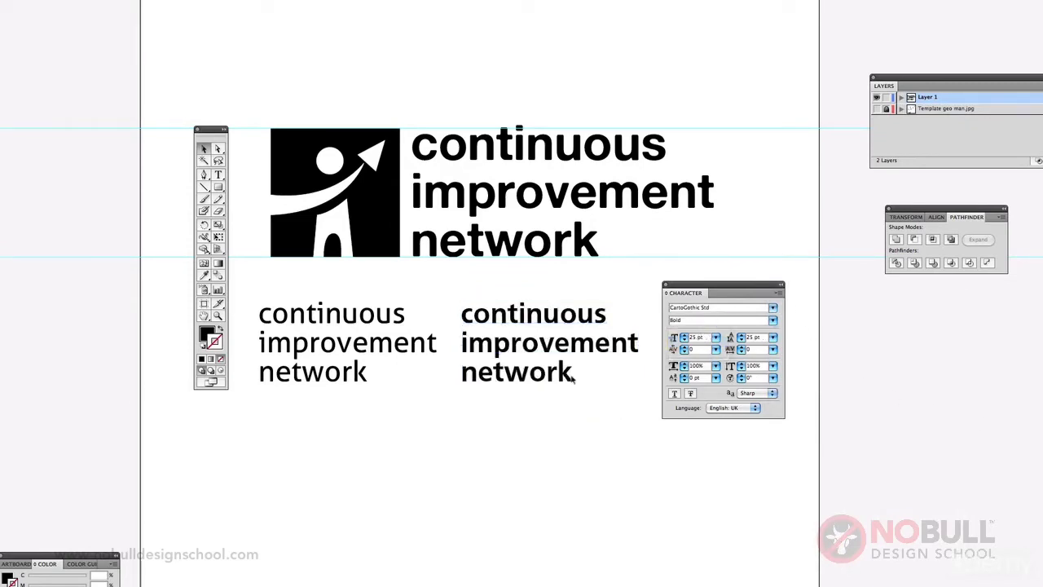
- Compare the two font samples with the main logo text, and delete both samples
left_click(498, 350)
left_click(388, 348)
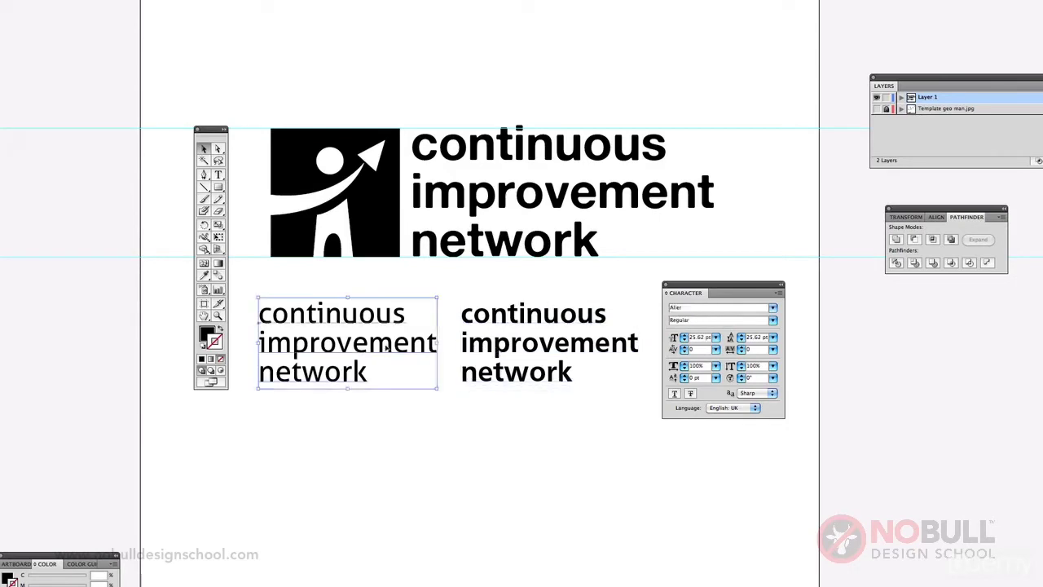
left_click(525, 346, "shift")
left_click(515, 203)
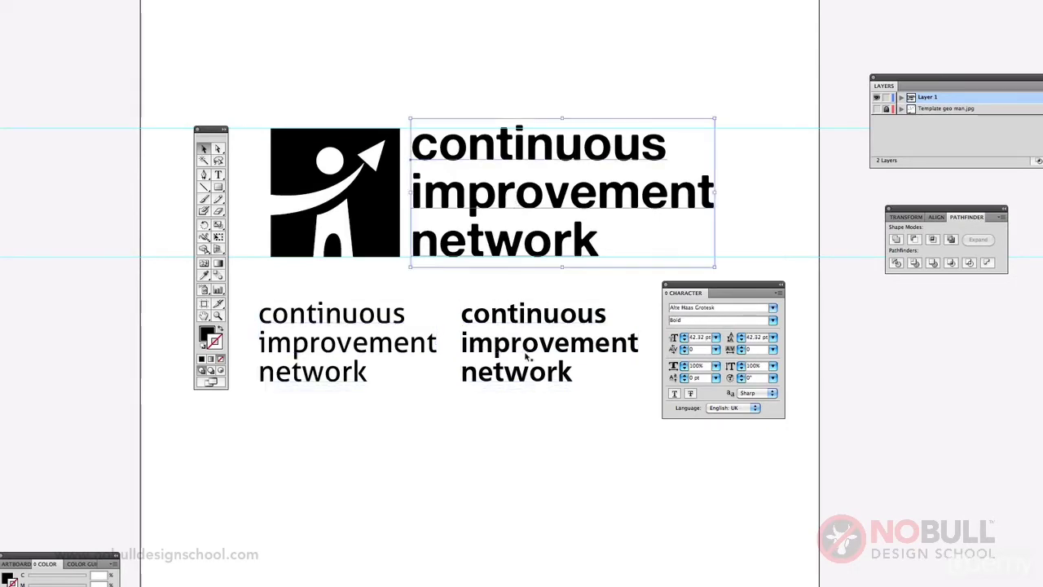
left_click(413, 341)
left_click(503, 350, "shift")
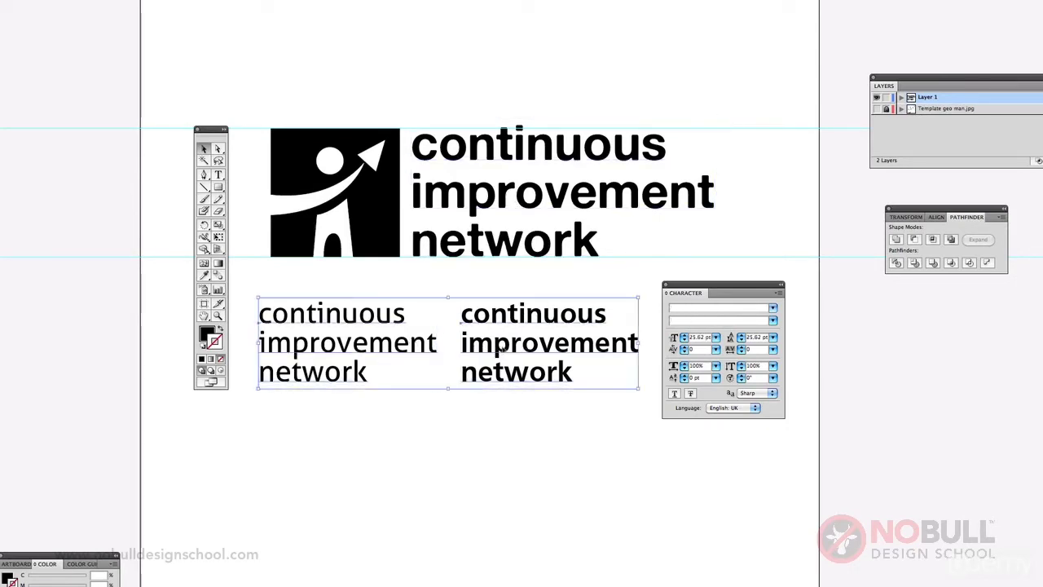
key("Delete")
- Set the leading of the main logo text to 41 pt, keeping the Character panel clear of it
left_click_drag(698, 291, 666, 245)
left_click(574, 203)
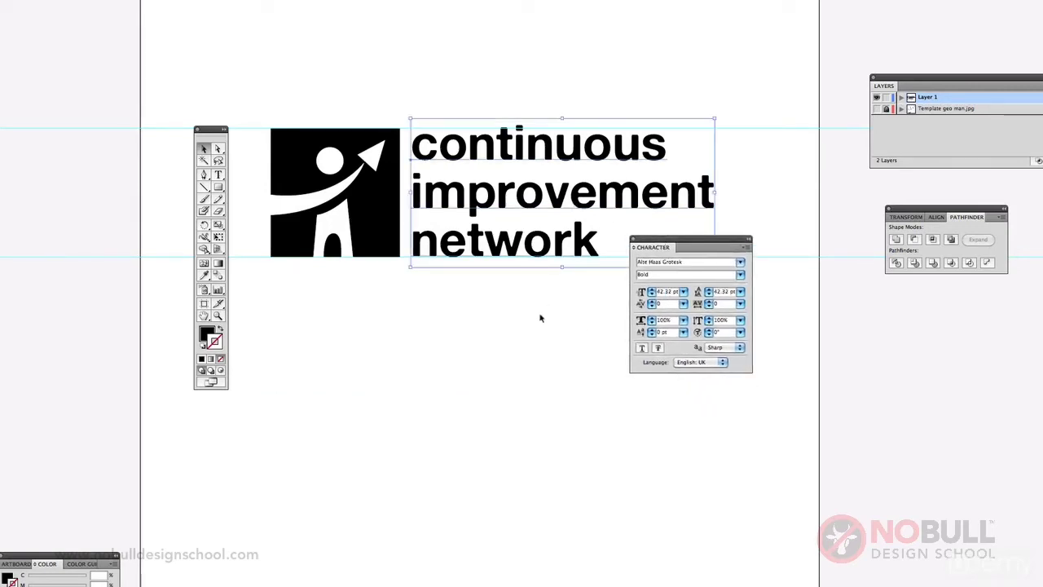
left_click(709, 296)
left_click_drag(704, 240, 655, 306)
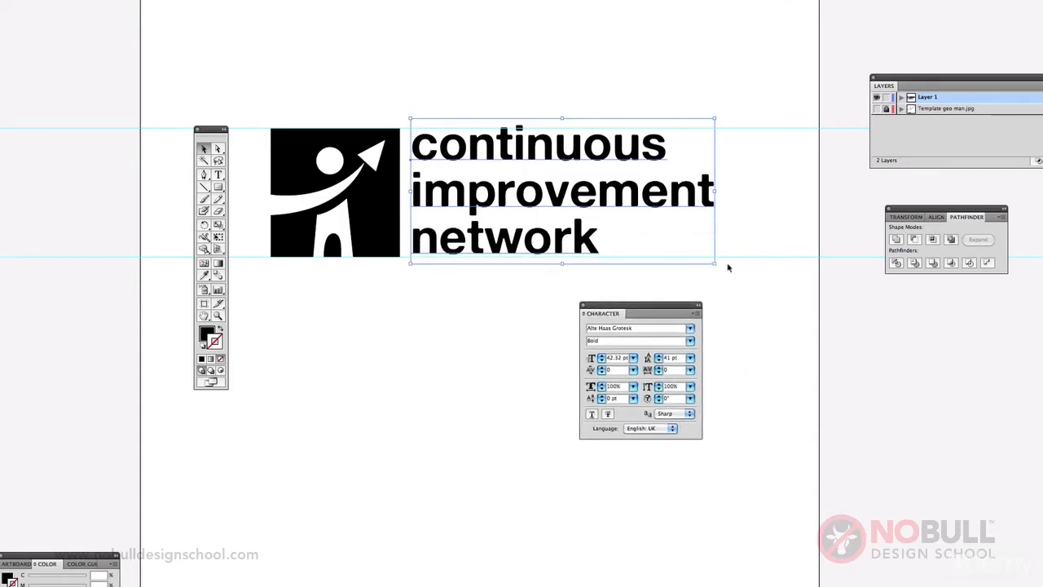
- Scale the logo text up to about 45 pt and shift it slightly upward to fit the guides beside the mark
left_click_drag(714, 264, 729, 271)
left_click_drag(596, 226, 595, 213)
left_click_drag(727, 264, 733, 266)
left_click(477, 310)
- Set the tracking of the logo text to -20 and deselect it
left_click(528, 246)
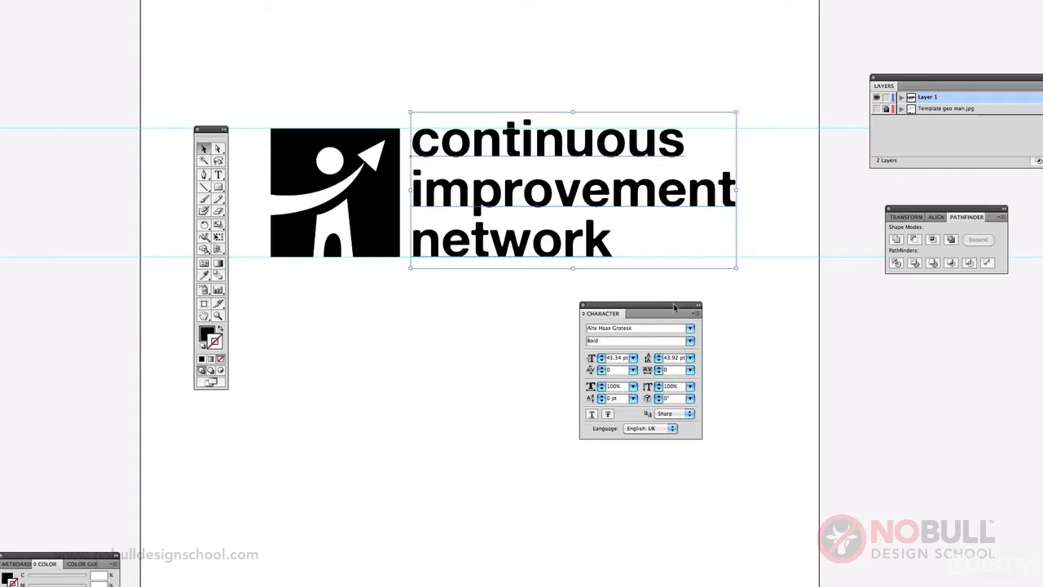
left_click_drag(676, 310, 715, 275)
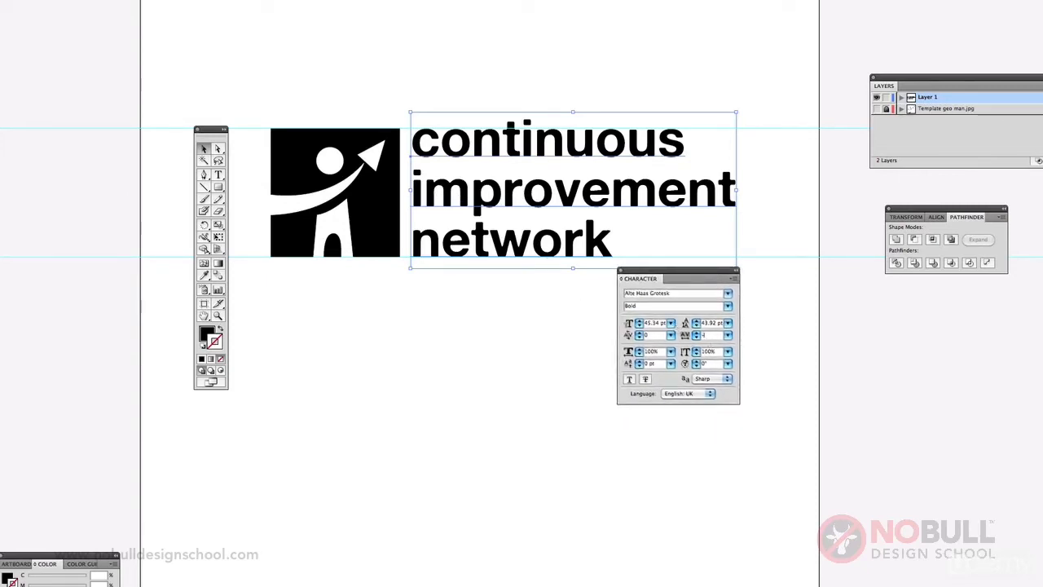
key("Return")
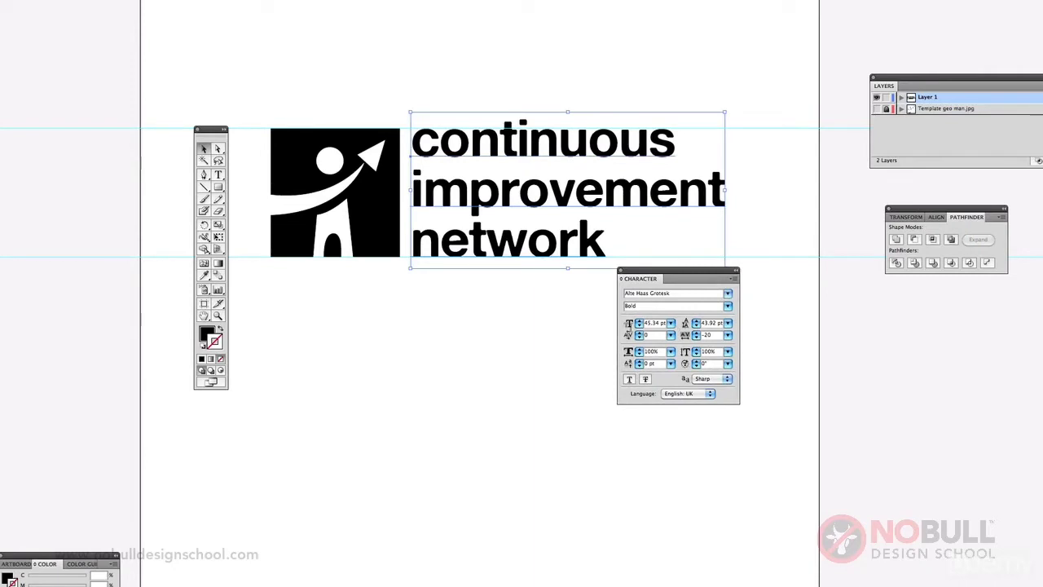
left_click(613, 339)
- Set the kerning between the t and the first i in "continuous" to 20
left_click(217, 173)
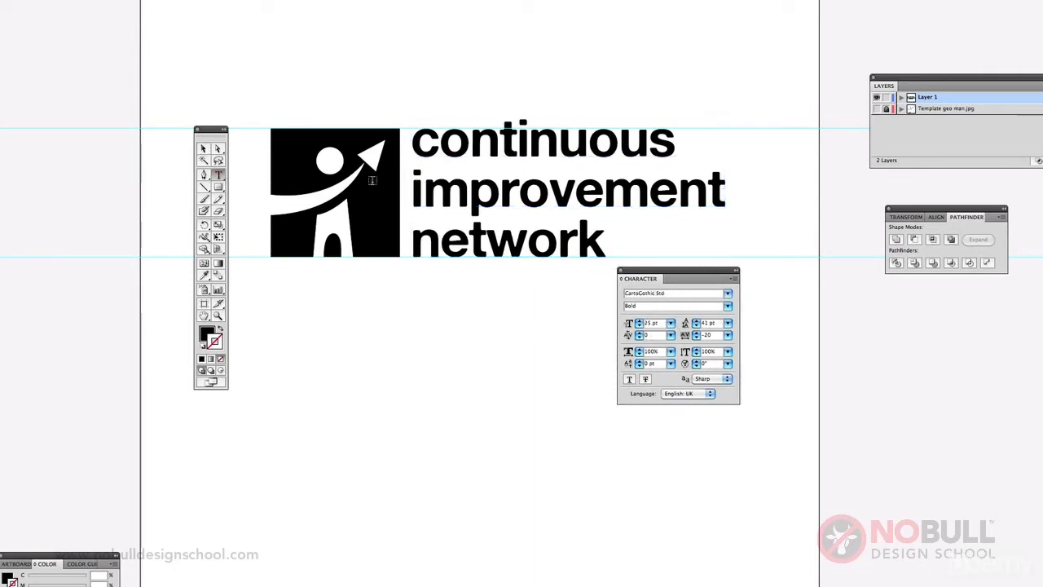
left_click(517, 140)
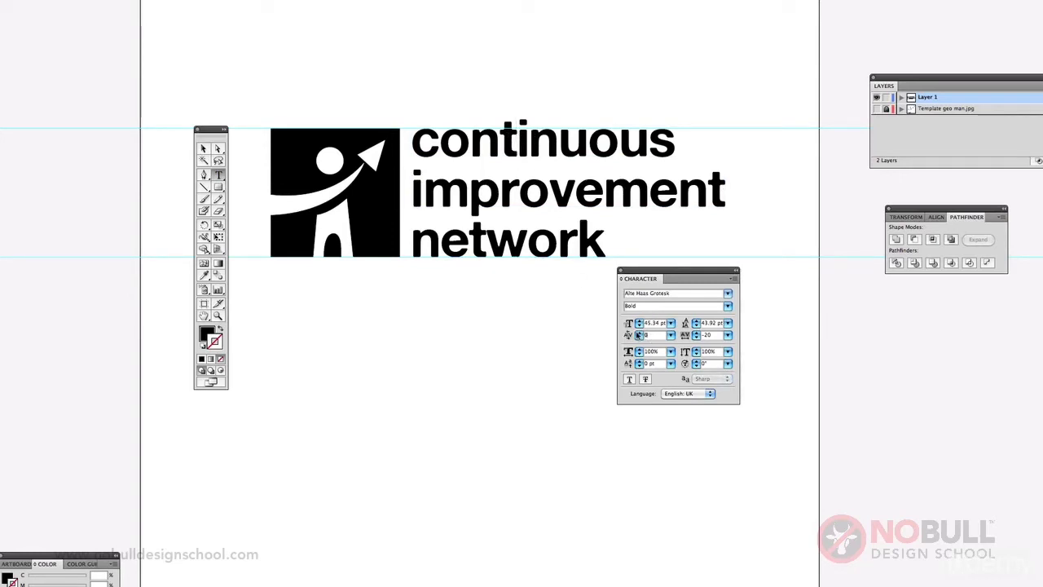
left_click(639, 332)
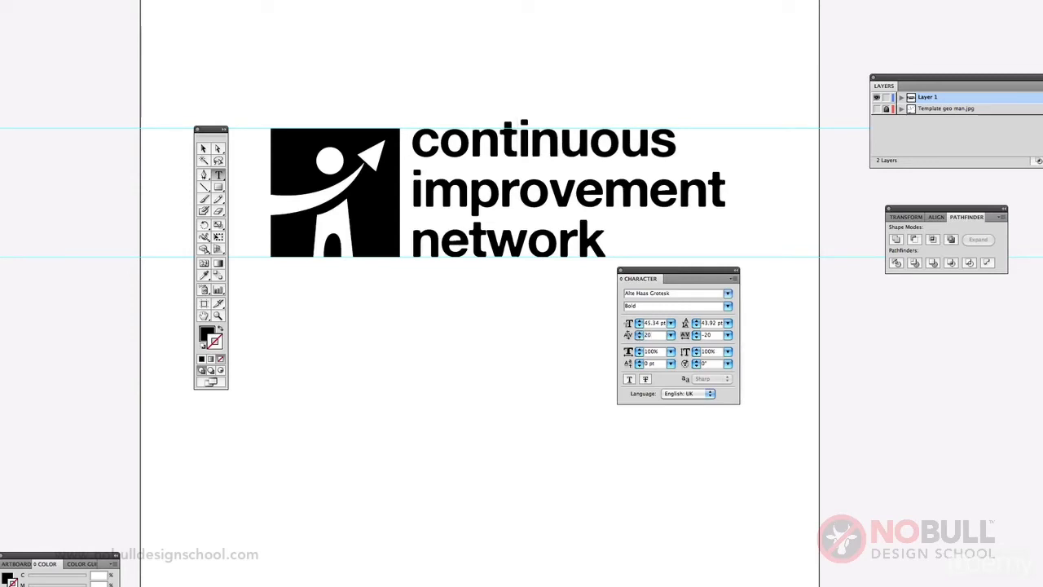
- Set the kerning to -20 between the o and v in "improvement" and between the w and o in "network"
left_click(550, 193)
left_click_drag(652, 338, 616, 324)
type("-")
key("Return")
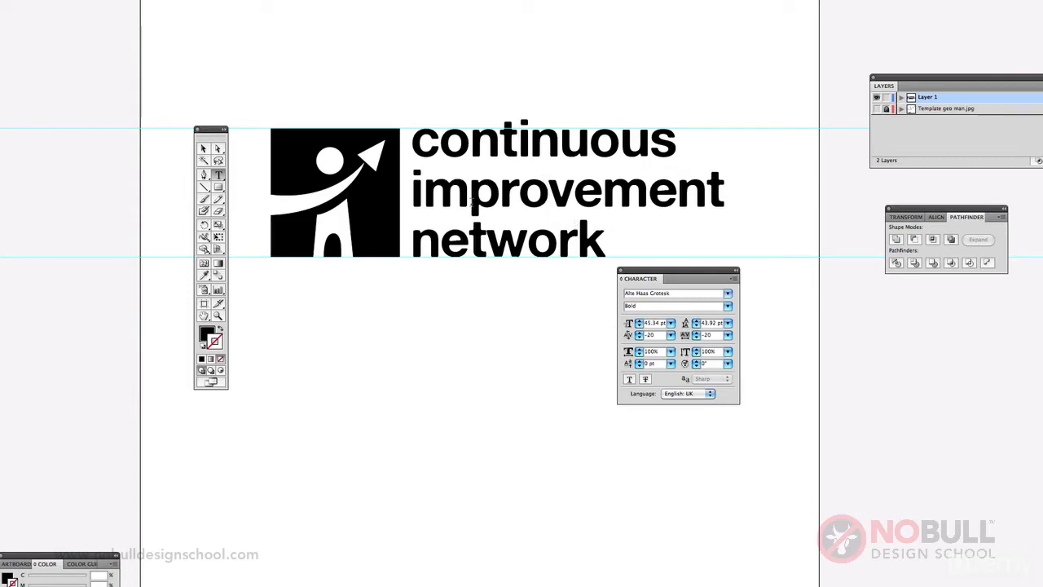
left_click(527, 246)
key("Return")
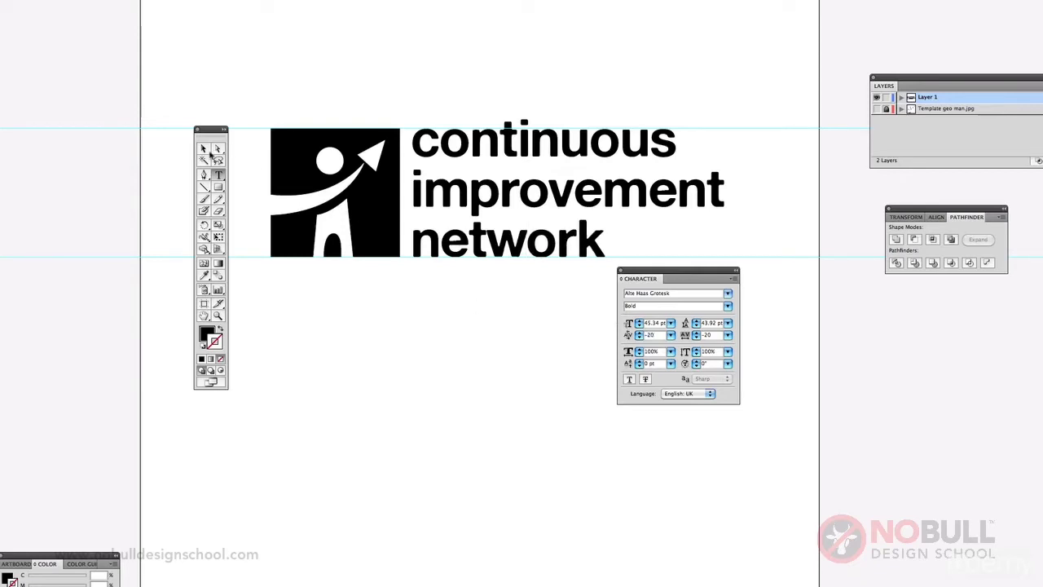
- Leave text editing and move the Character panel and the toolbox farther away from the logo
left_click(203, 149)
left_click(673, 263)
left_click_drag(669, 271, 698, 332)
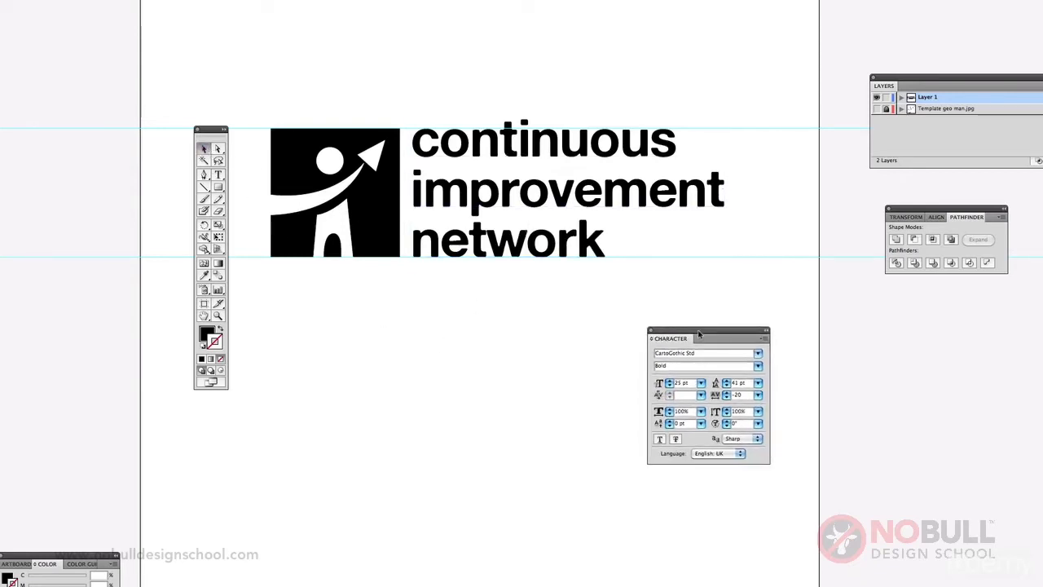
left_click_drag(221, 130, 179, 123)
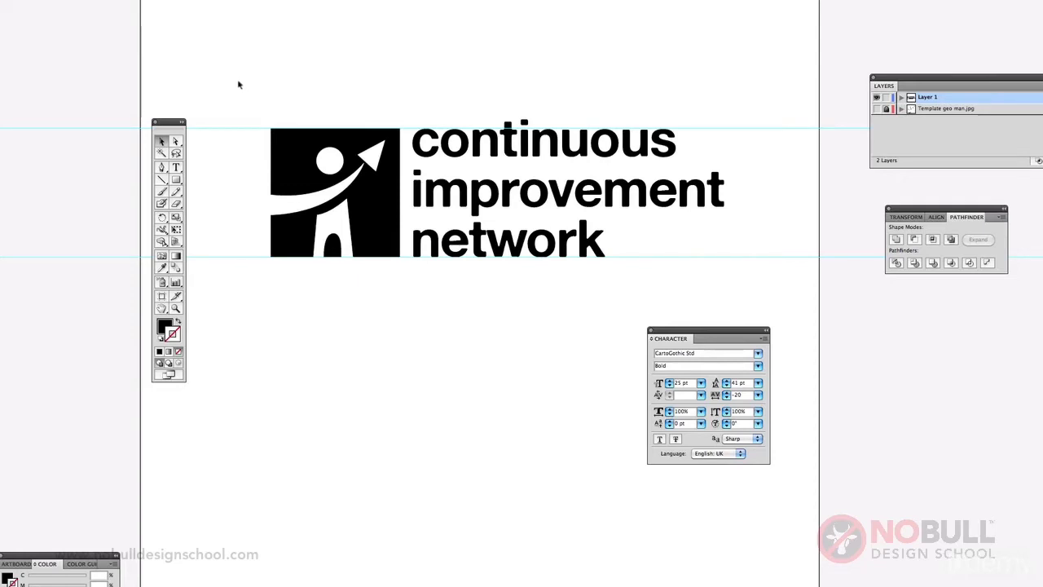
- Select the whole logo, mark and text together, and place a duplicate directly below the original
left_click_drag(238, 85, 709, 306)
left_click(560, 209)
left_click_drag(215, 68, 750, 310)
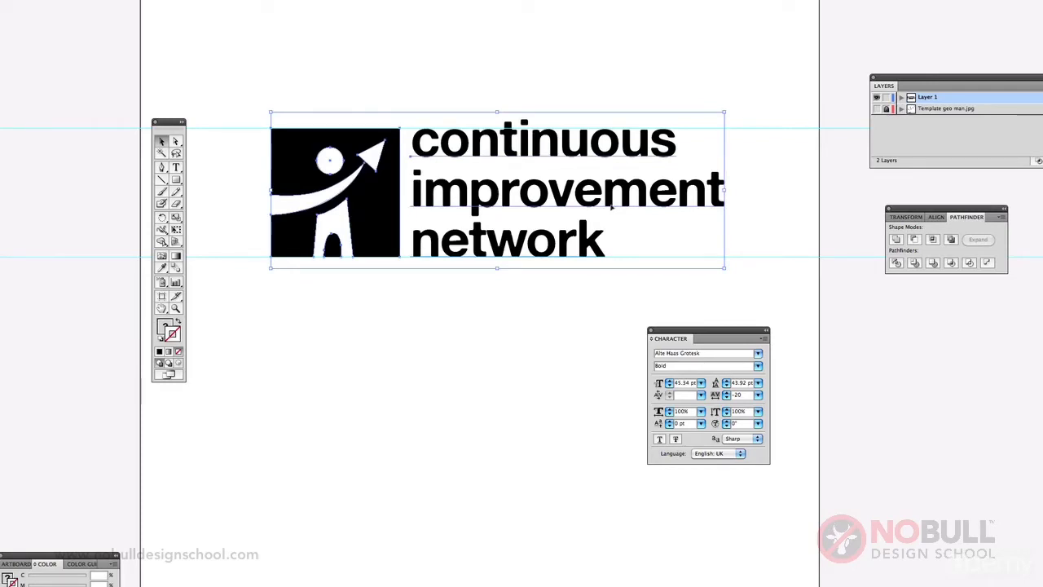
left_click_drag(613, 208, 610, 404)
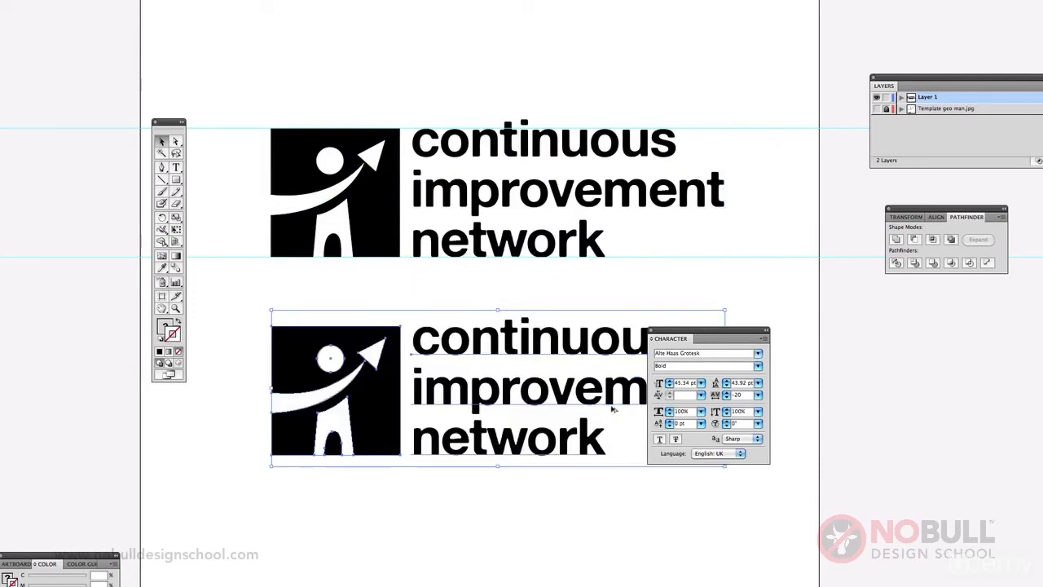
- Move the Character panel off the lower logo and scale that copy's mark down proportionally to about a quarter of its size
left_click(692, 278)
left_click_drag(716, 336, 741, 189)
left_click(346, 396)
left_click_drag(233, 306, 403, 474)
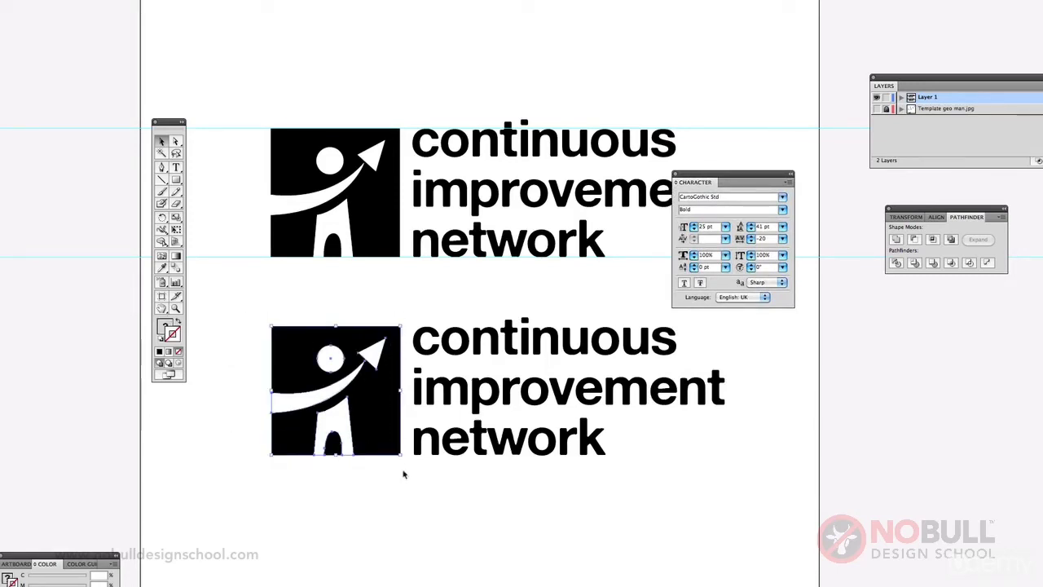
left_click(175, 230)
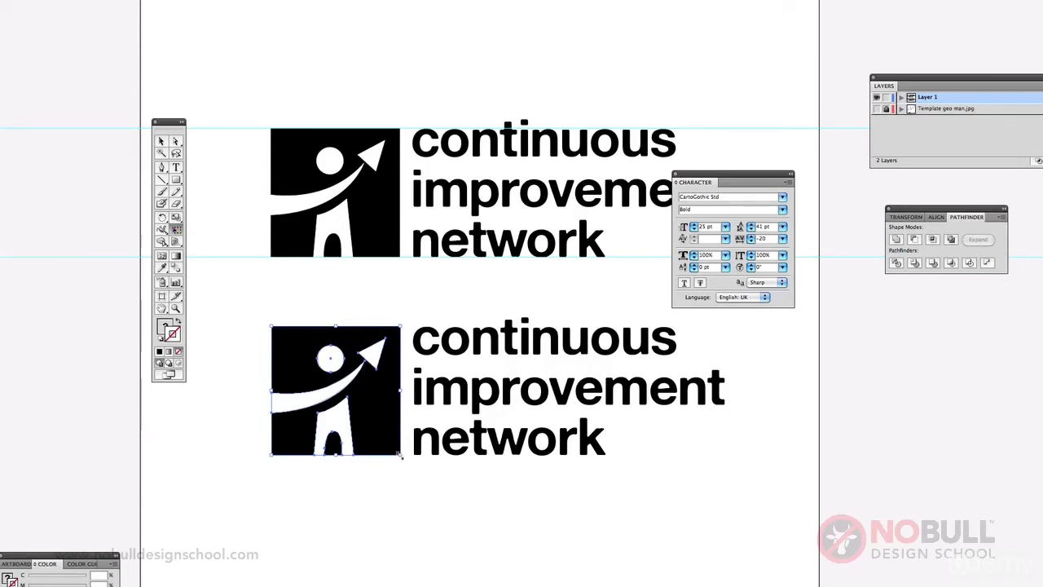
left_click_drag(401, 458, 308, 360)
- Move the lower text block down and closer to the small mark, and join "network" onto the "improvement" line
left_click(176, 142)
left_click_drag(579, 389, 501, 418)
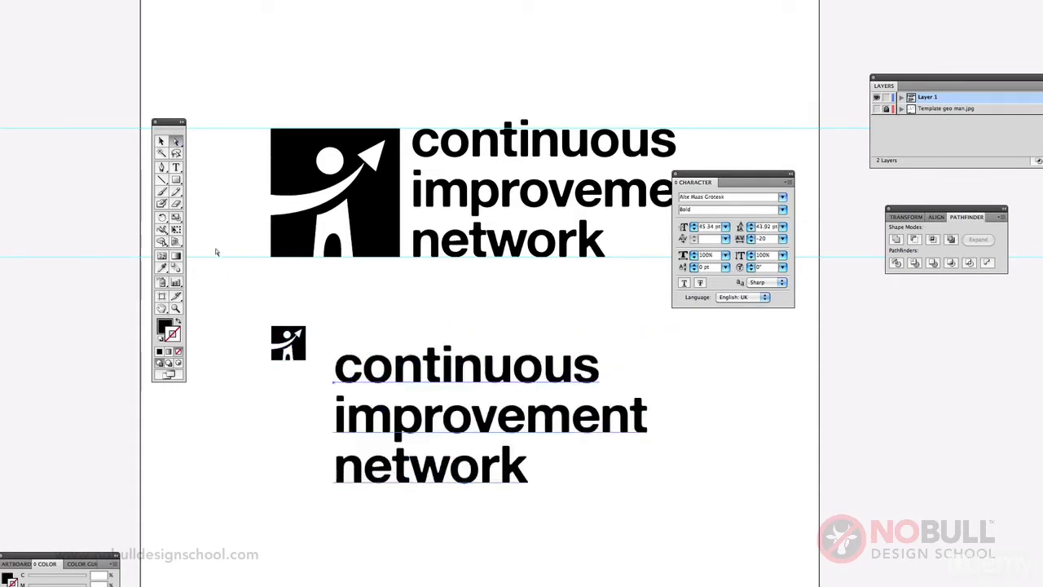
left_click(176, 167)
left_click(338, 469)
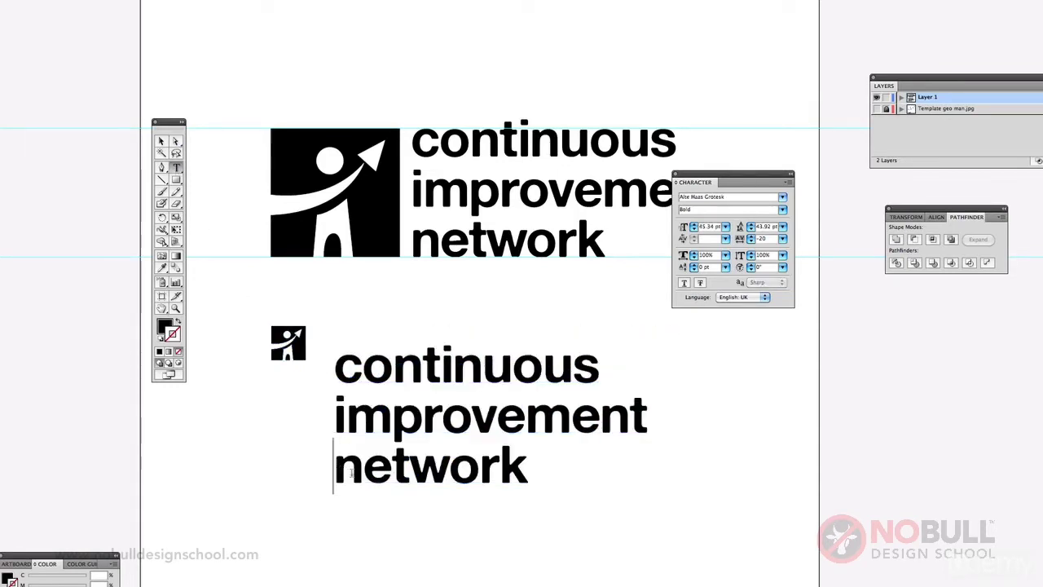
key("BackSpace")
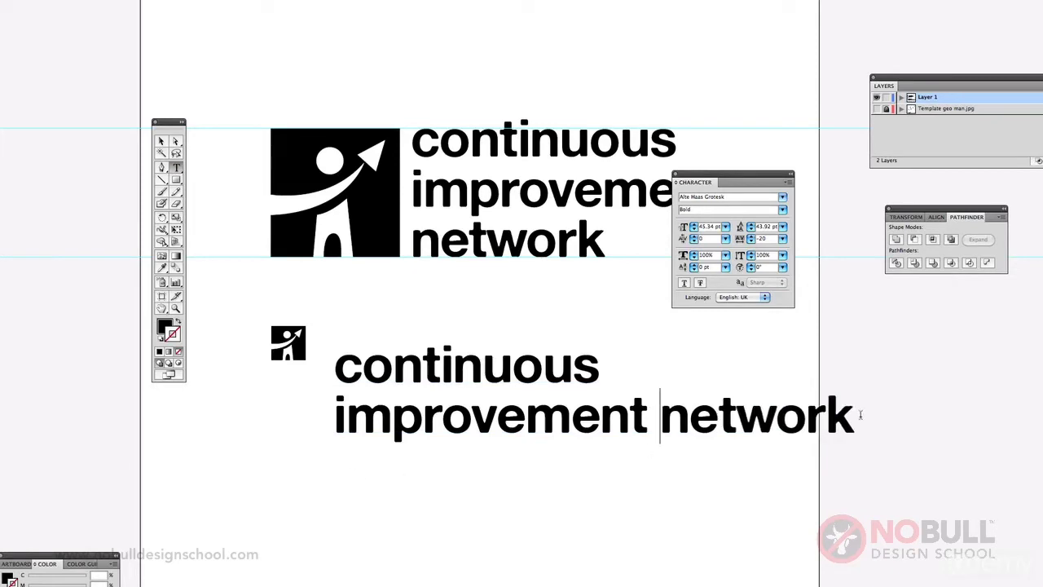
- Set the "improvement network" line to 25 pt in the Regular style
left_click_drag(857, 415, 333, 405)
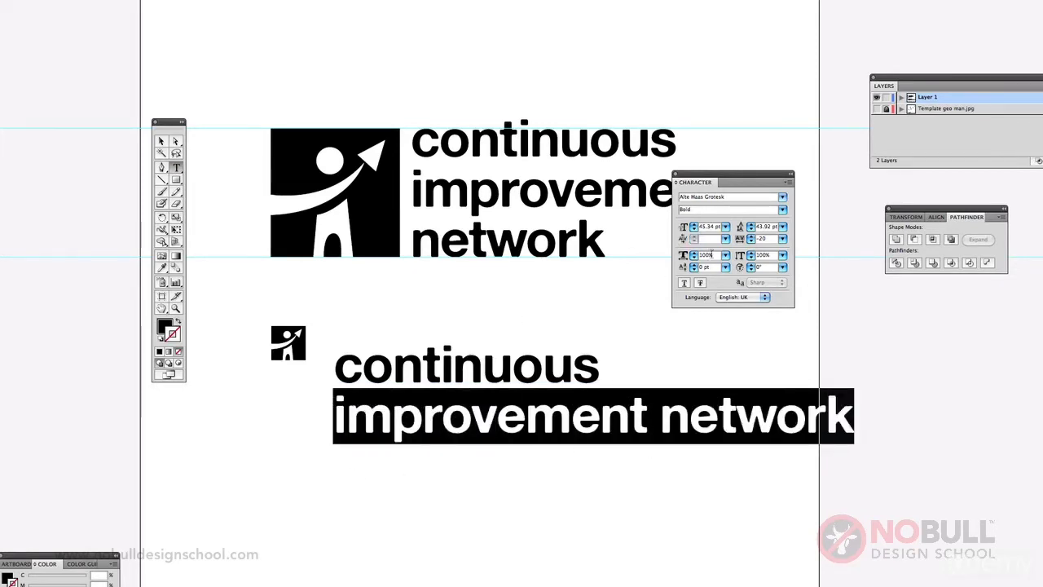
left_click(682, 226)
type("2pt")
key("Return")
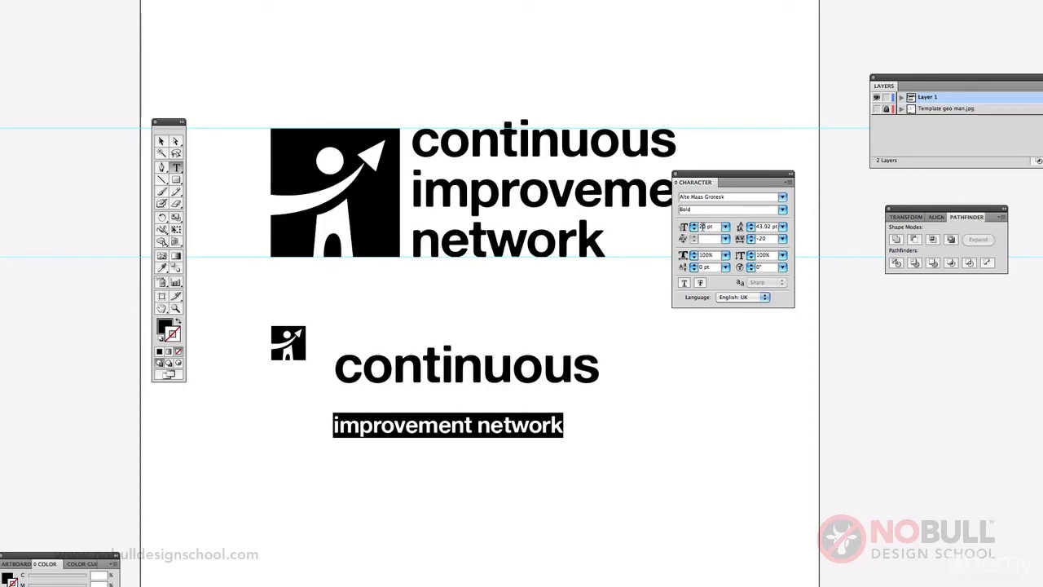
type("5")
key("Return")
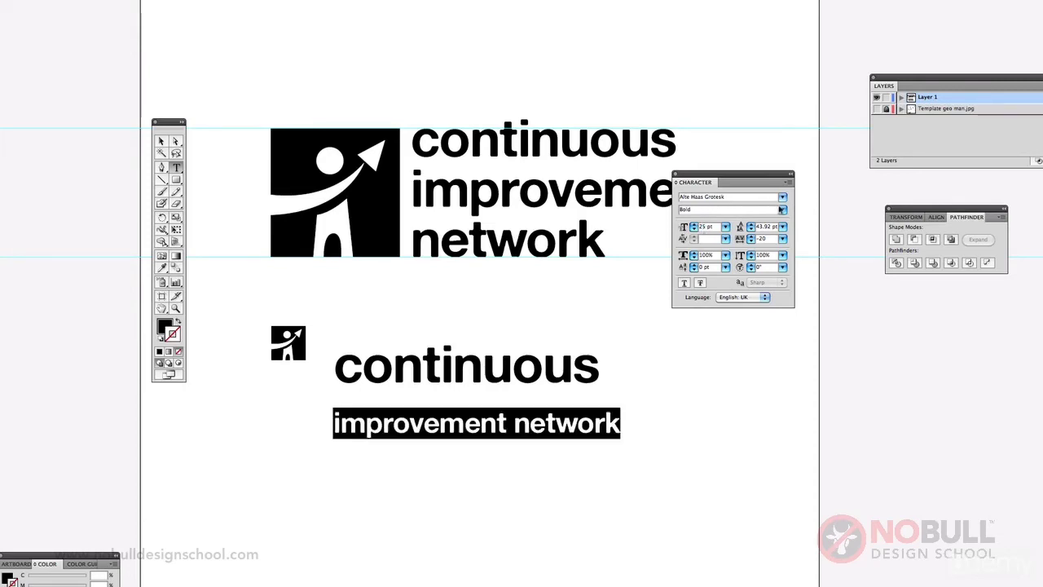
left_click(780, 209)
left_click(706, 198)
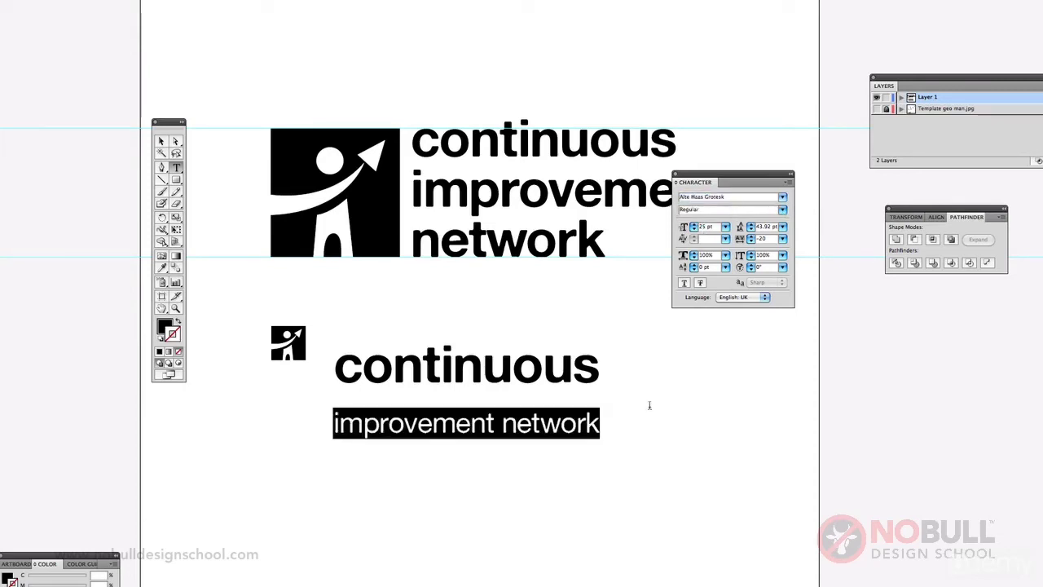
- Tighten the leading of both lines in the lower text to 24 pt
left_click_drag(340, 366, 619, 430)
left_click(750, 230)
left_click(750, 231)
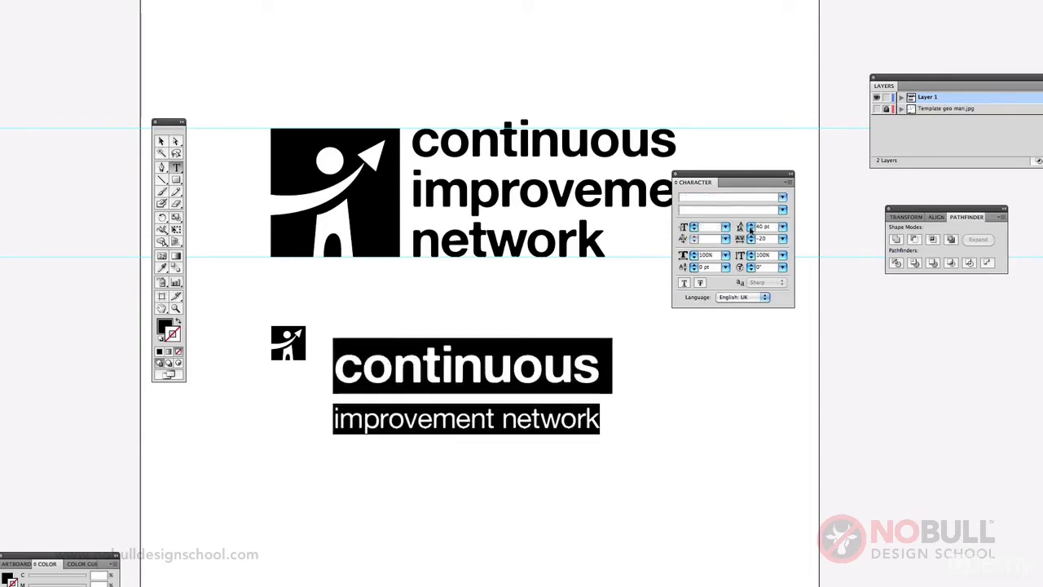
left_click(751, 230)
left_click(750, 230)
left_click(751, 230)
left_click(751, 230)
left_click(751, 230)
left_click(750, 230)
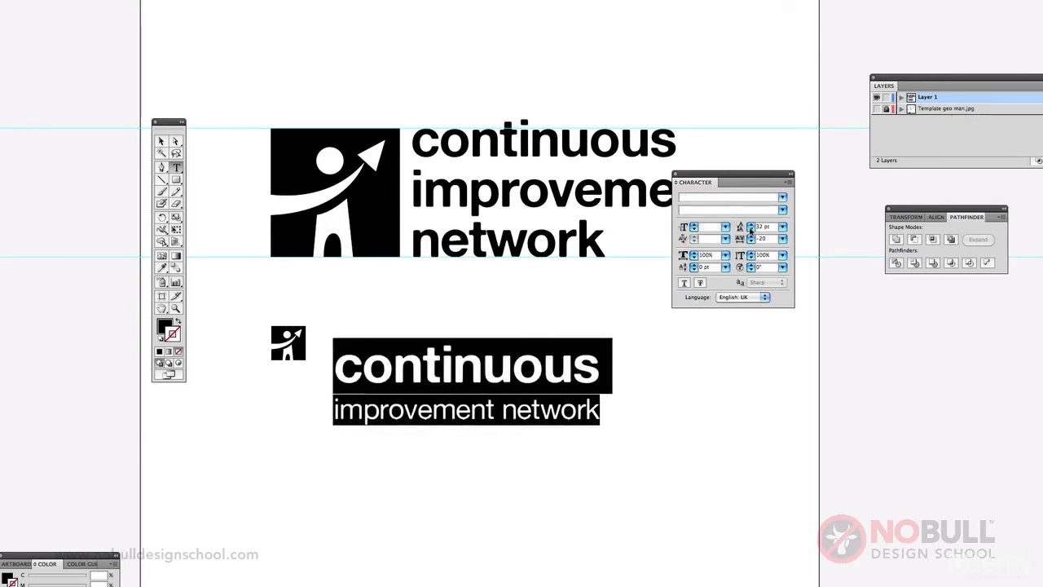
left_click(750, 231)
left_click(750, 230)
left_click(751, 230)
left_click(750, 231)
left_click(750, 230)
left_click(751, 230)
left_click(750, 231)
left_click(750, 230)
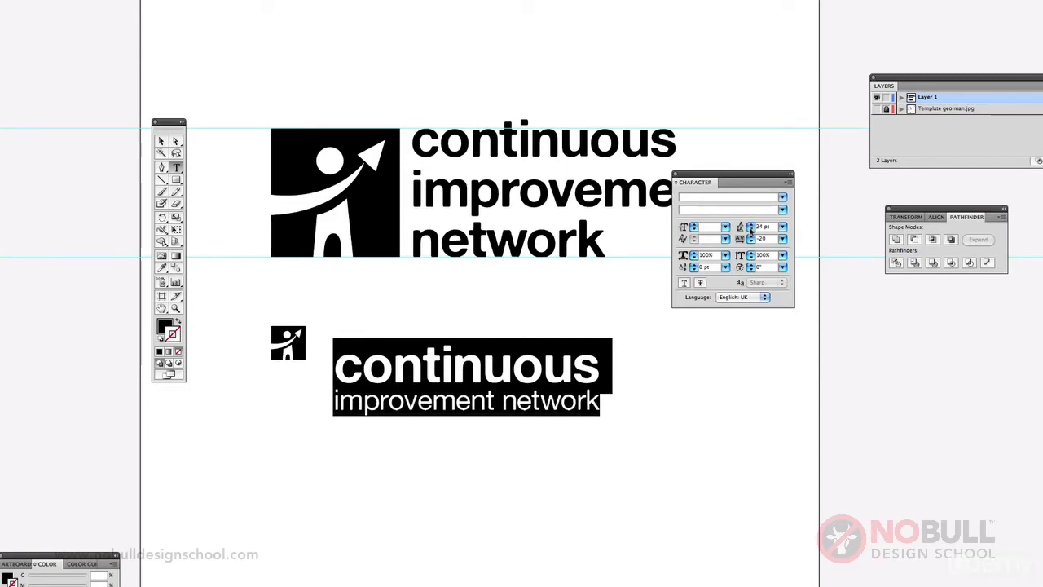
left_click(607, 402)
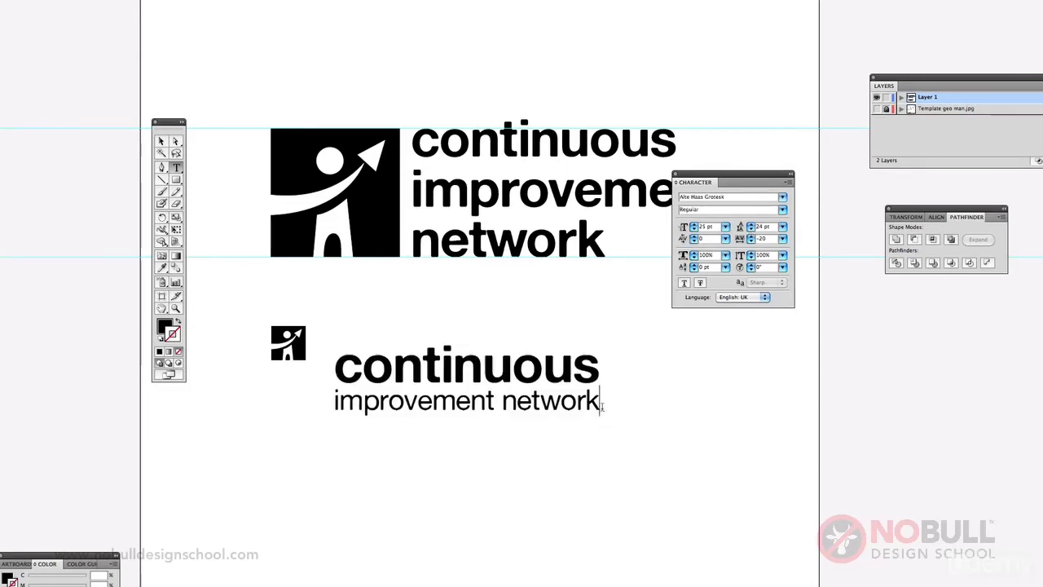
- Reselect both lines of the lower text and loosen their leading to 26 pt
left_click_drag(601, 403, 399, 415)
left_click(358, 412)
left_click_drag(594, 401, 343, 370)
left_click(751, 225)
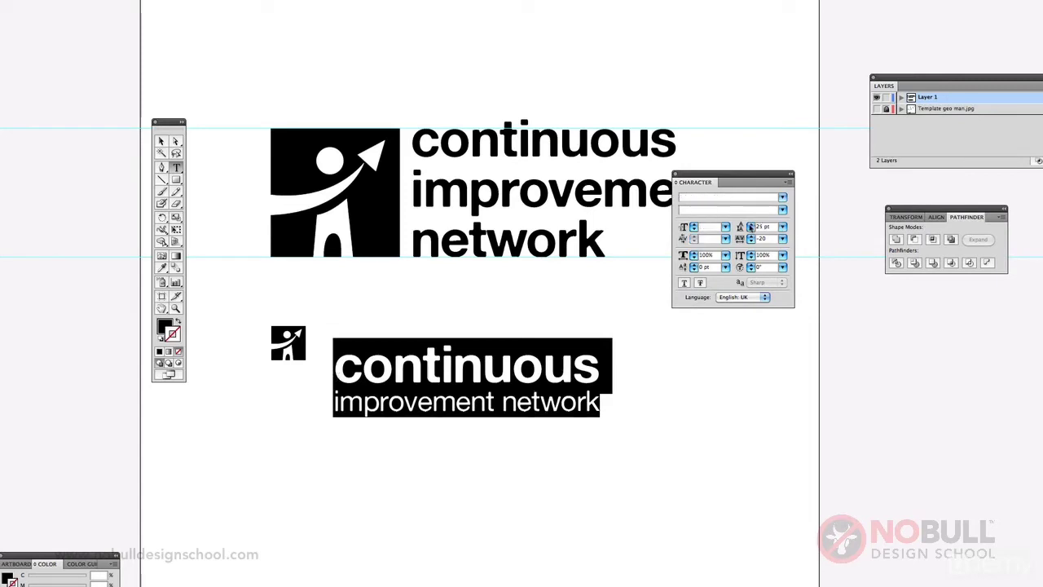
left_click(750, 226)
- Reposition the two-line text and place the mark, slightly enlarged, at the upper right corner of "continuous"
left_click(161, 141)
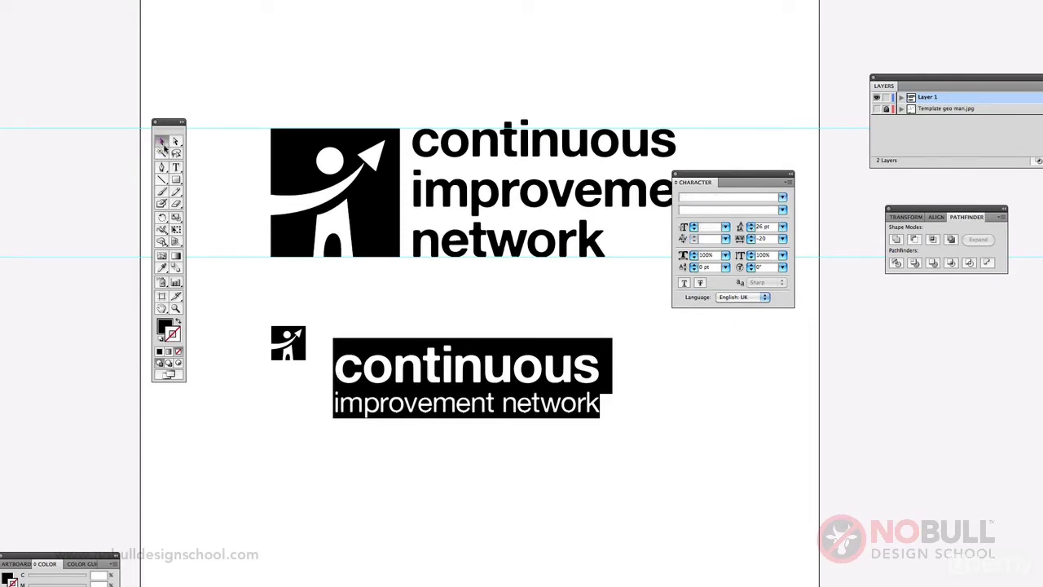
left_click_drag(424, 372, 379, 397)
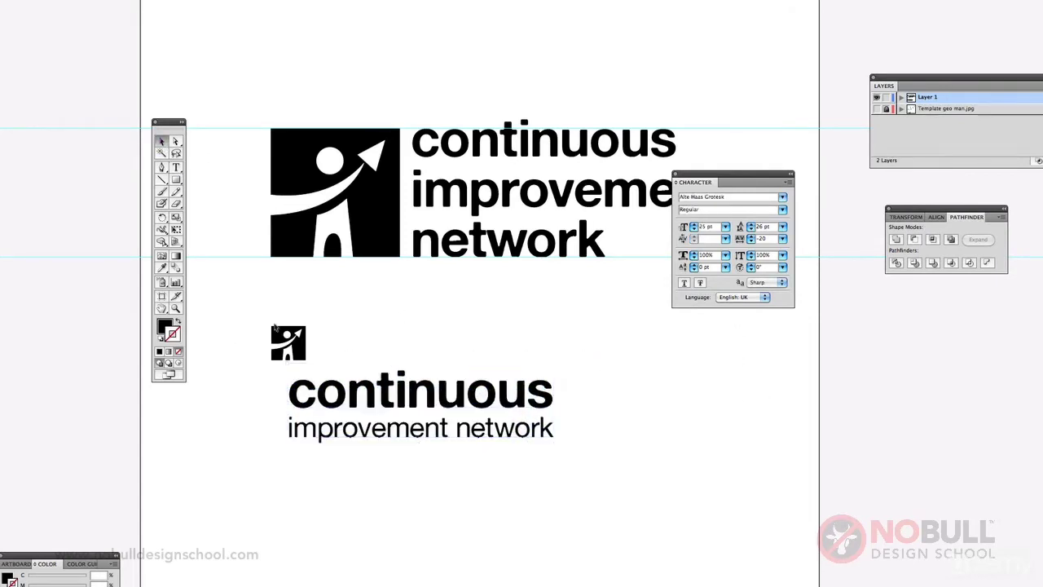
left_click_drag(256, 318, 575, 349)
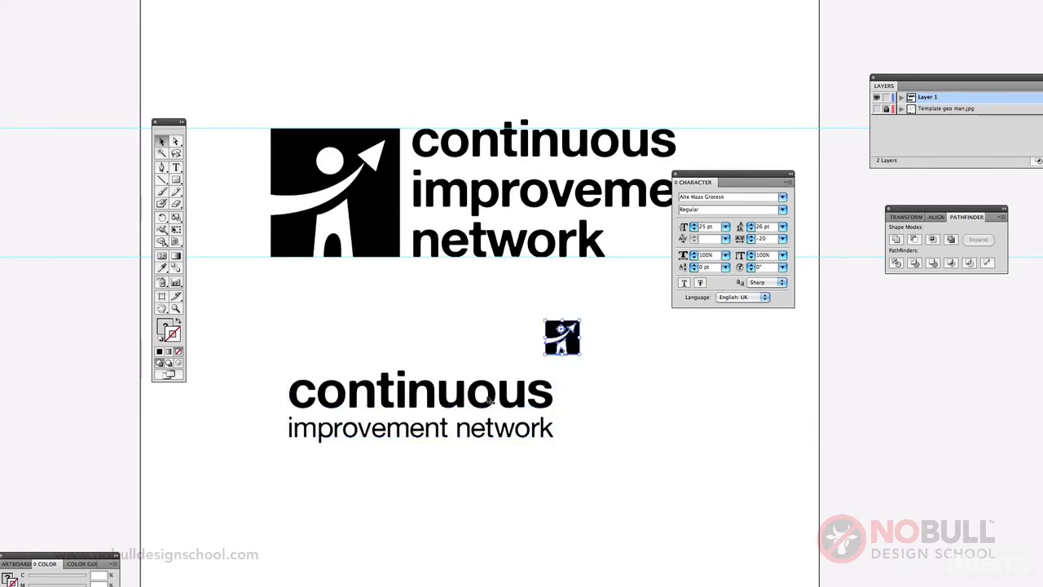
left_click_drag(486, 398, 456, 368)
left_click_drag(531, 298, 612, 378)
left_click_drag(577, 347, 594, 299)
left_click(603, 316)
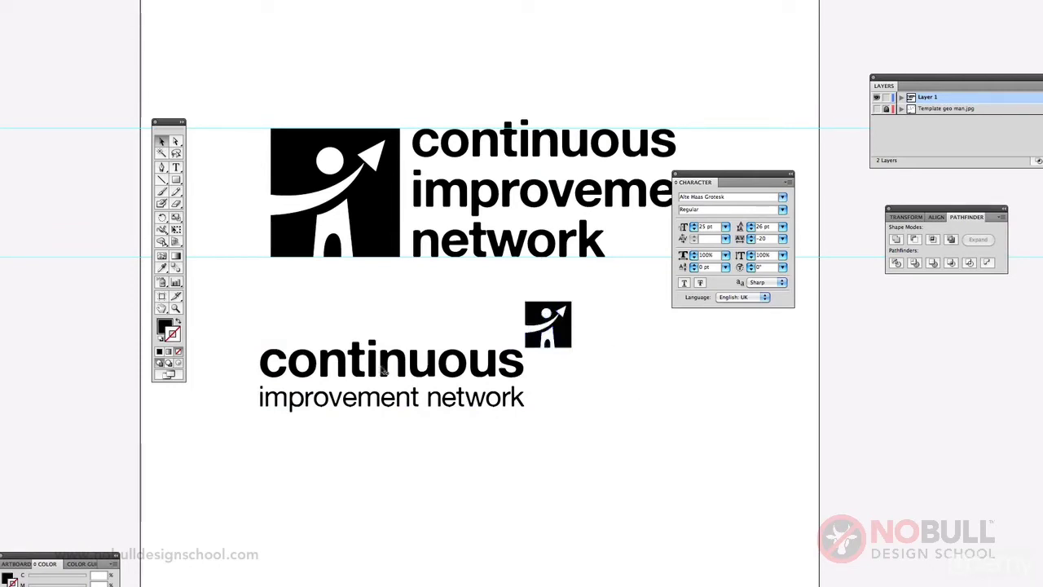
- Select all shapes of the small mark, undo the accidental change, and group them
left_click_drag(519, 284, 587, 348)
left_click(559, 336)
key("super+z")
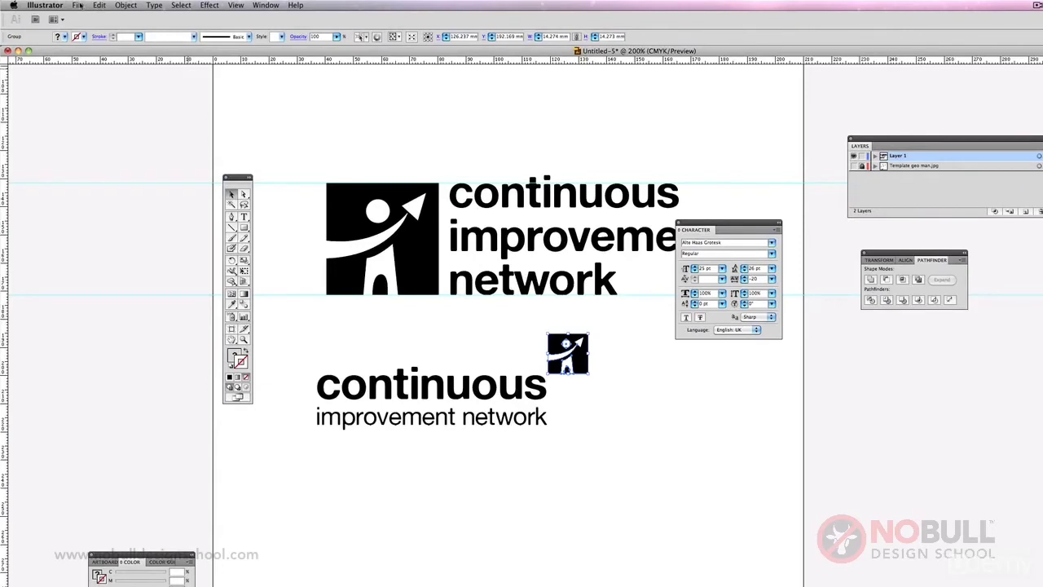
left_click(126, 5)
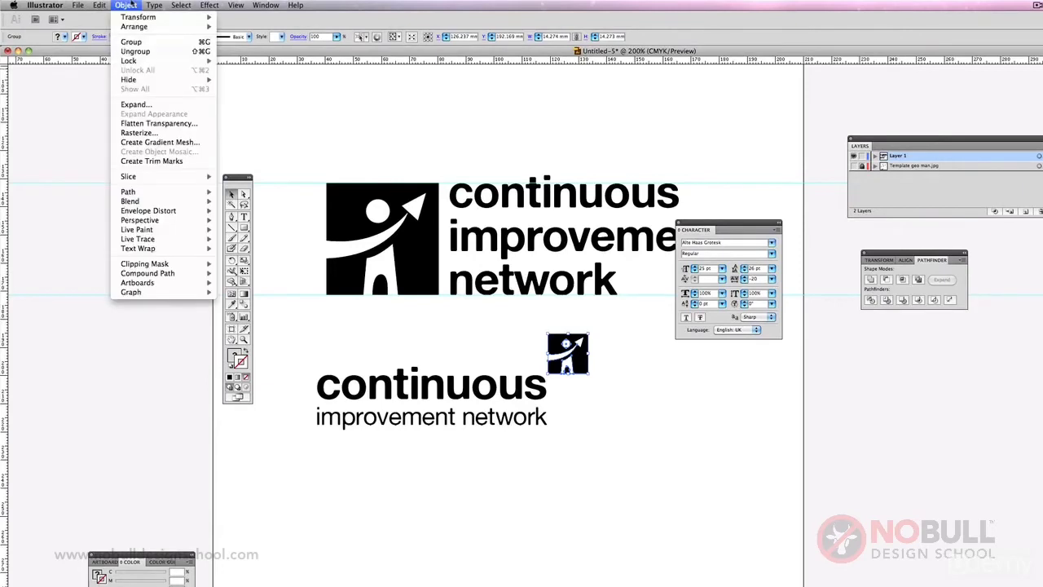
left_click(137, 42)
left_click(624, 435)
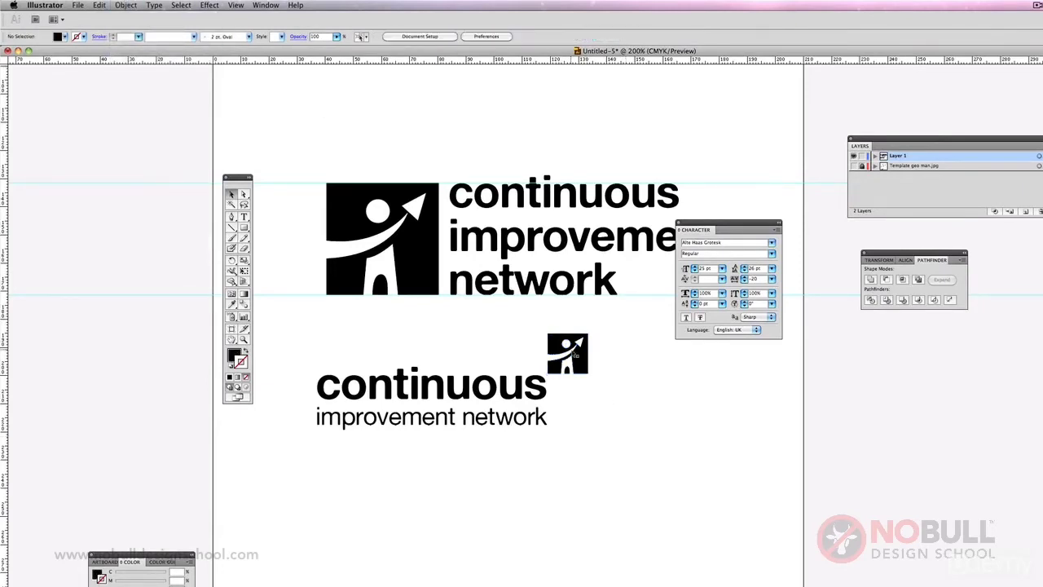
- Scale the small mark down slightly beside "continuous" and shift the mark and text together to sit centrally under the large logo
left_click(577, 356)
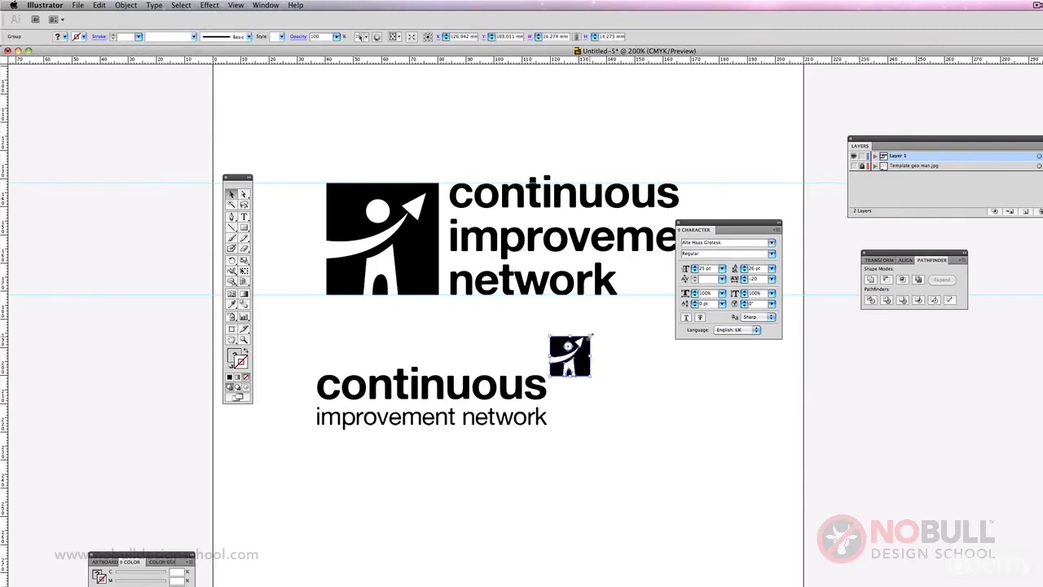
left_click_drag(588, 335, 586, 333)
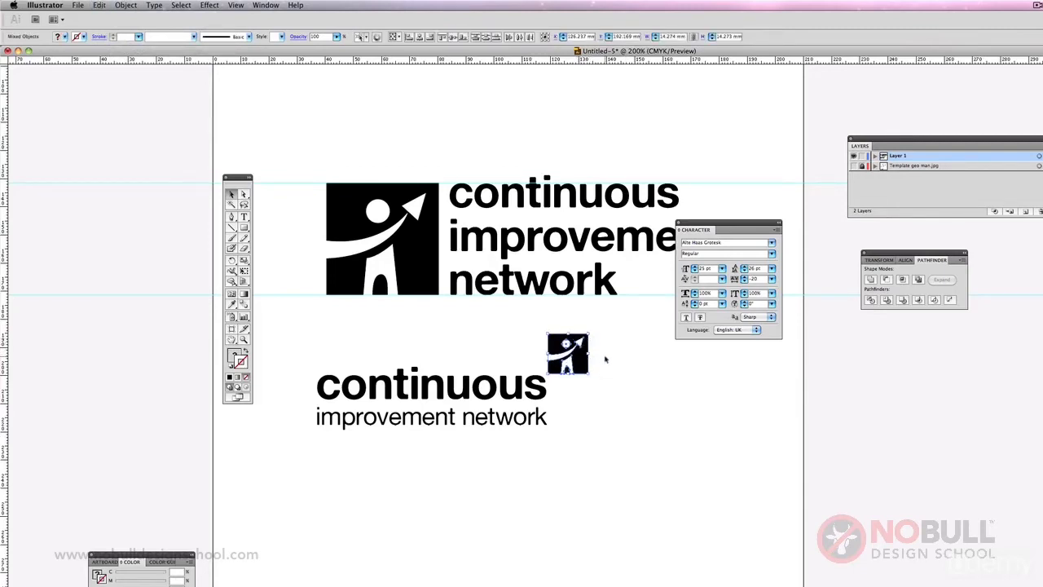
left_click_drag(590, 332, 624, 364)
left_click(612, 401)
left_click(532, 381)
left_click(570, 366, "shift")
left_click(687, 422)
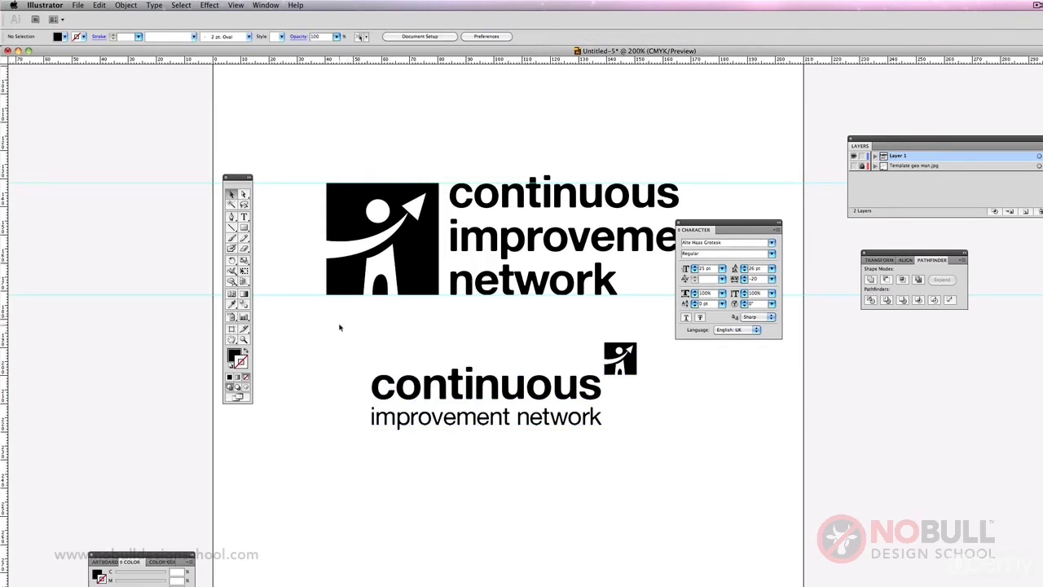
- Select the whole two-line logo and place a duplicate of it directly below
left_click_drag(339, 323, 674, 473)
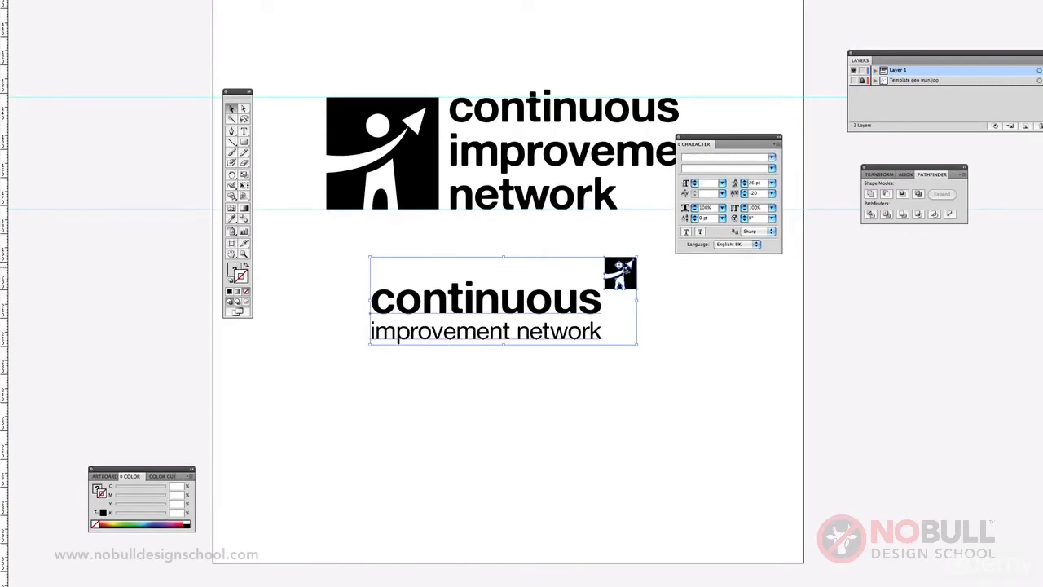
left_click_drag(619, 267, 361, 414)
left_click(685, 394)
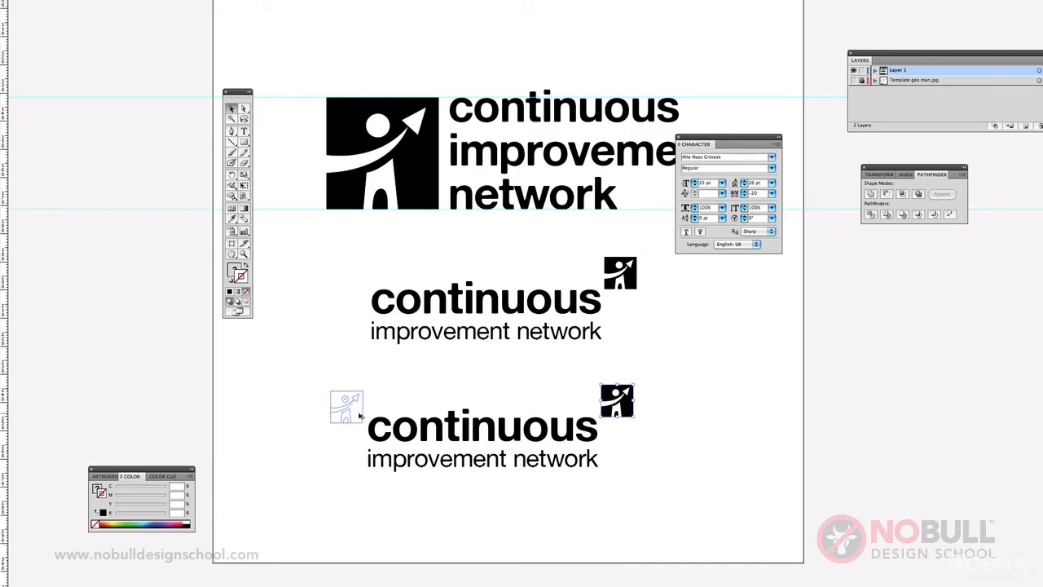
- Place a copy of the bottom logo's mark before "continuous" and delete the mark after the word
left_click(403, 383)
left_click(611, 400)
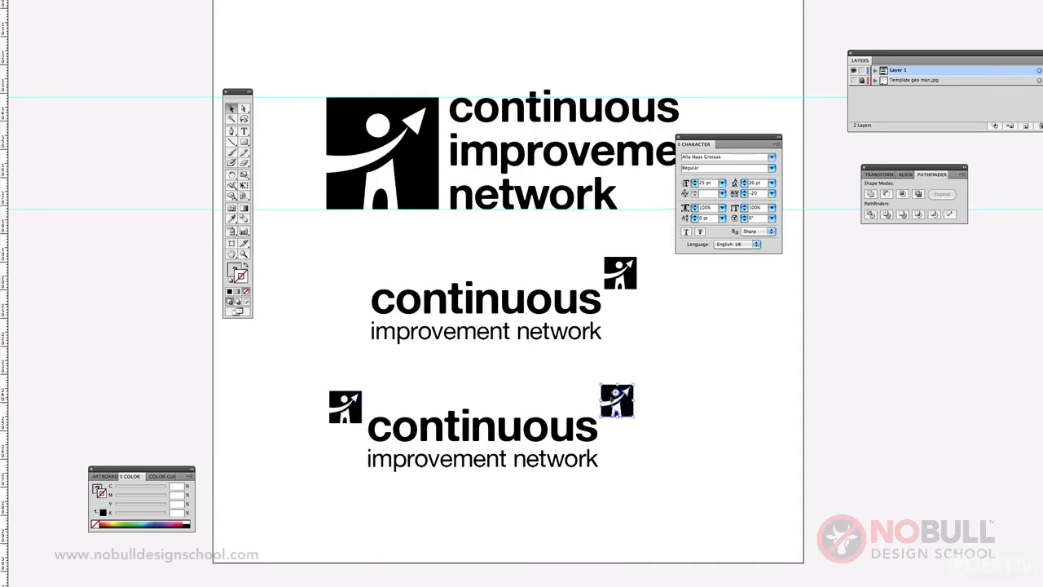
key("Delete")
left_click(345, 407)
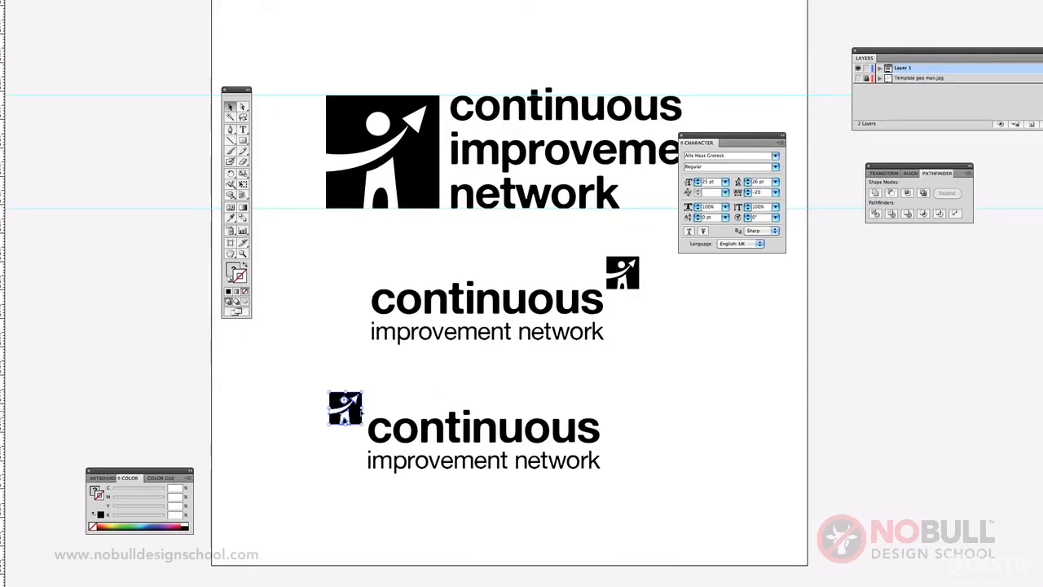
- Add guides at the top of "continuous" and the baseline of "improvement network", and fit the mark between them after the text
left_click_drag(574, 20, 560, 418)
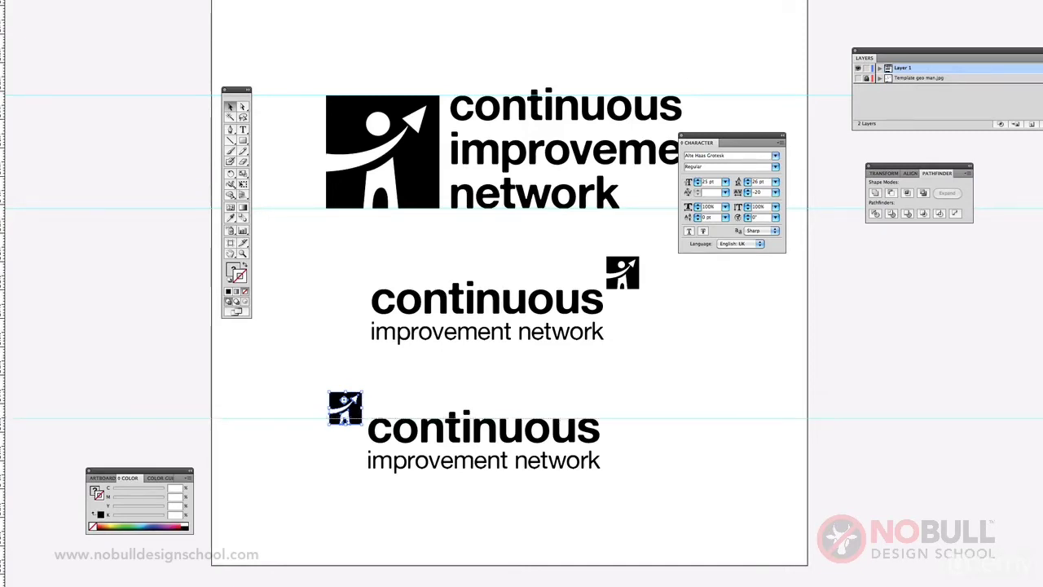
left_click_drag(554, 2, 544, 467)
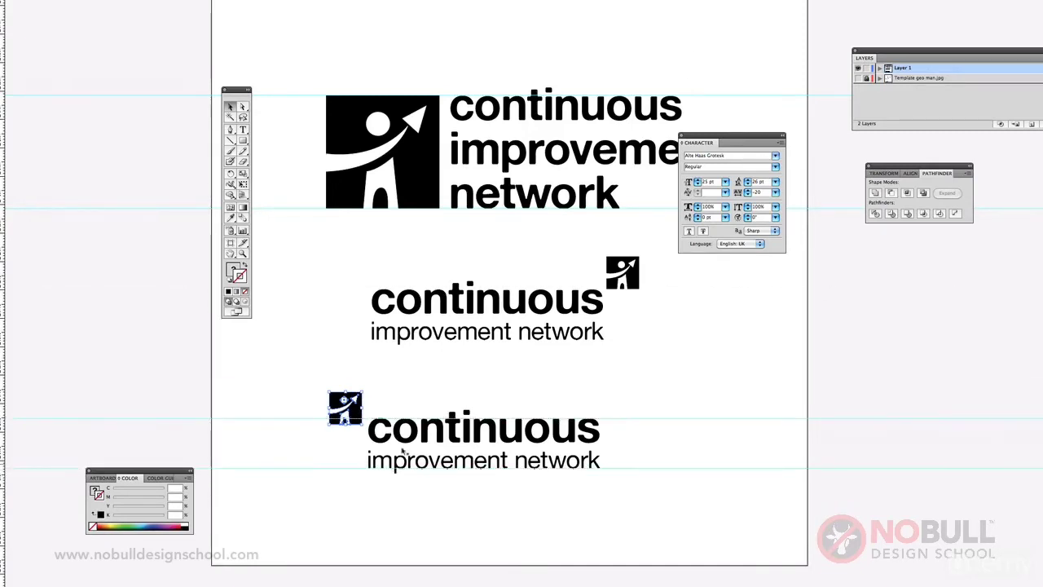
left_click_drag(350, 416, 662, 470)
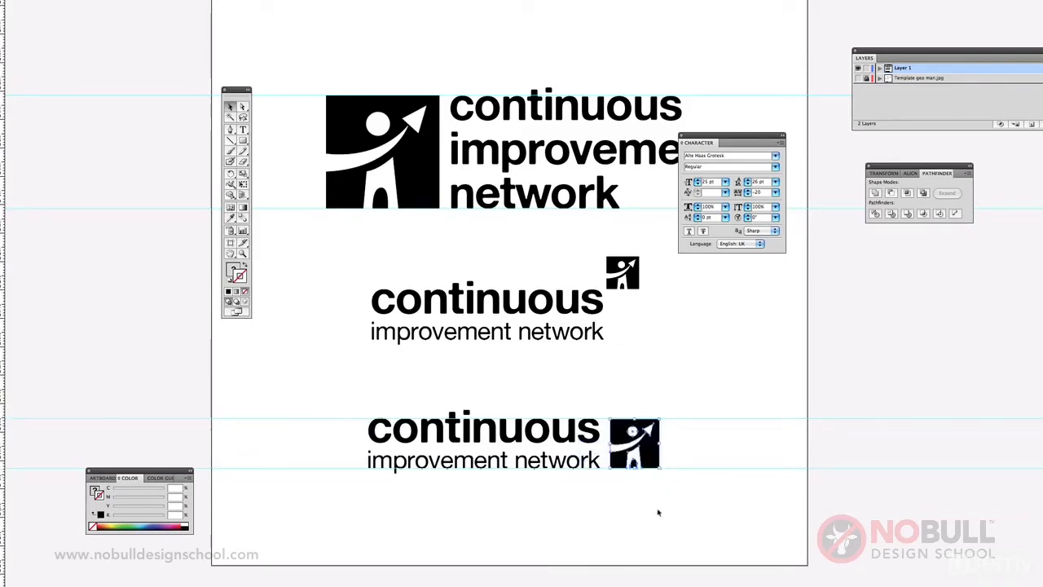
left_click(489, 432)
left_click_drag(587, 444, 587, 427)
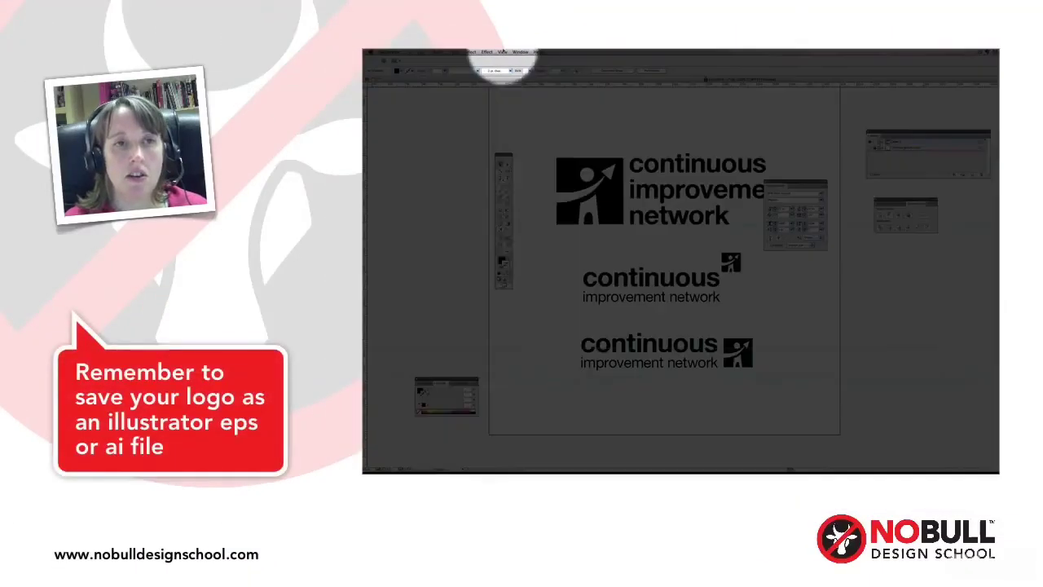
- Hide the guides and move the Character panel down, away from the large logo's text
left_click(502, 52)
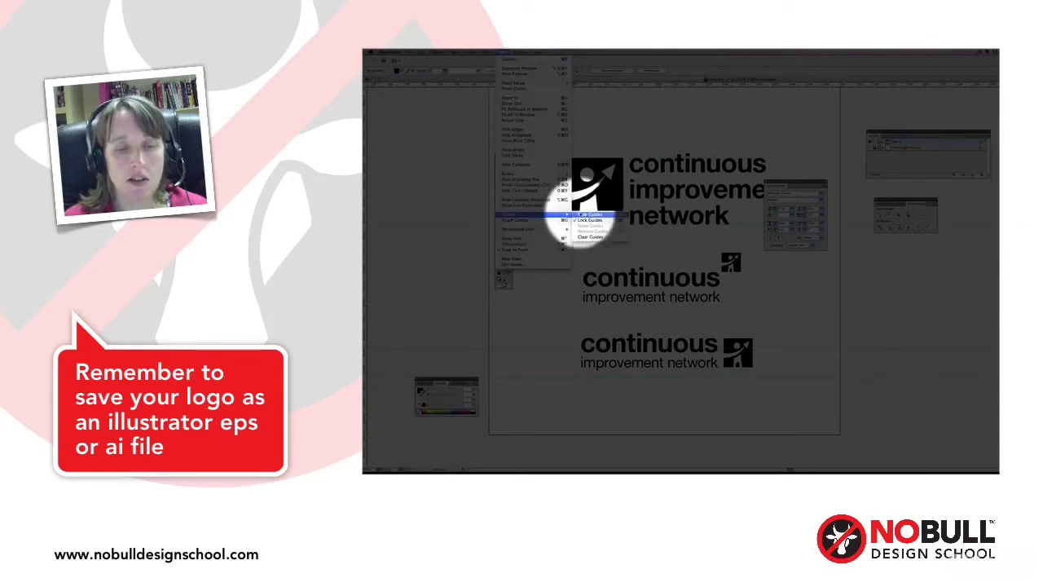
left_click(589, 213)
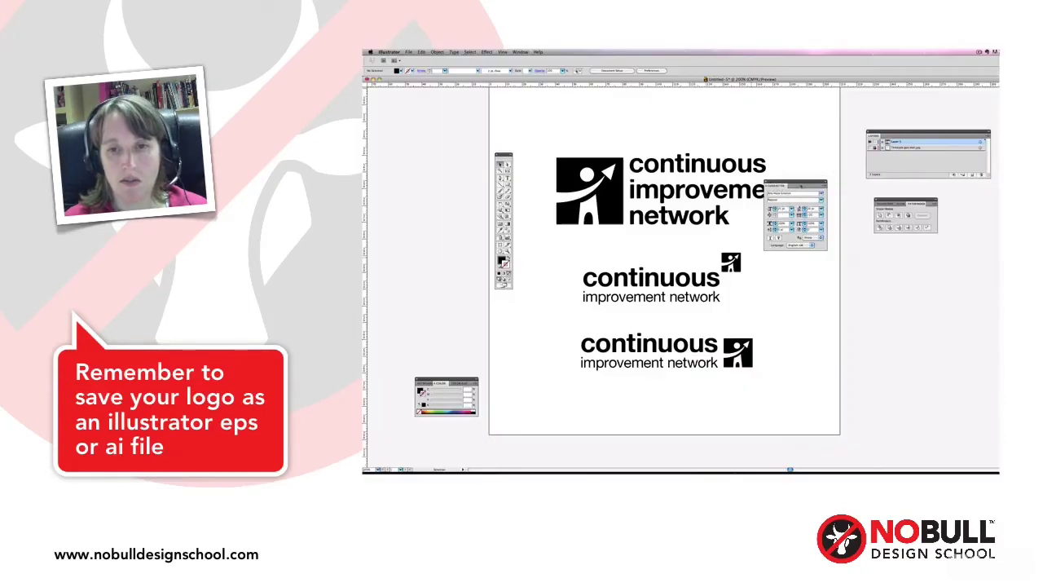
left_click_drag(801, 186, 805, 240)
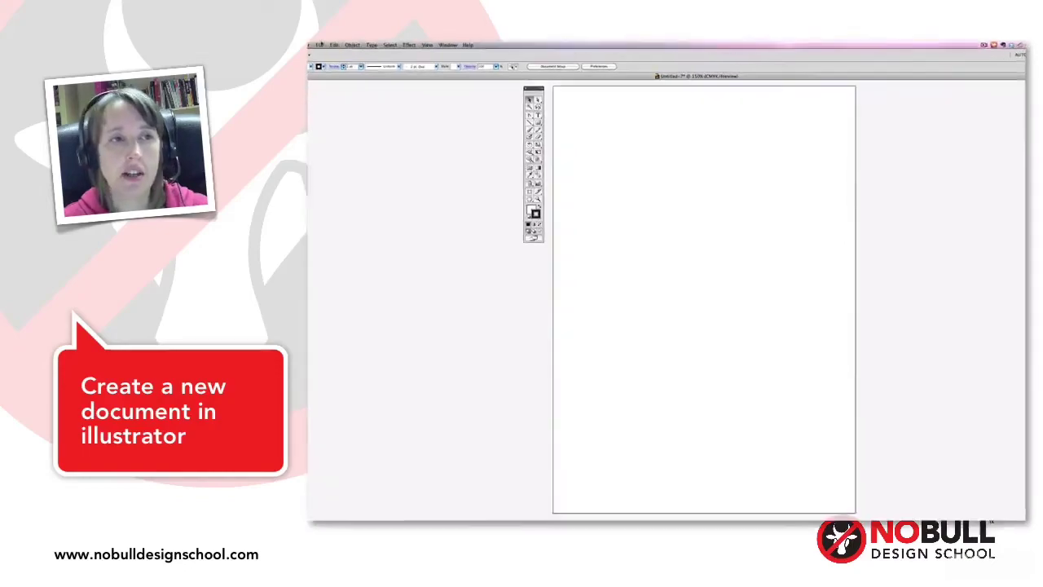
- Place the file boxed om initials.jpg from the logo trace folder into the blank document as a template
left_click(374, 51)
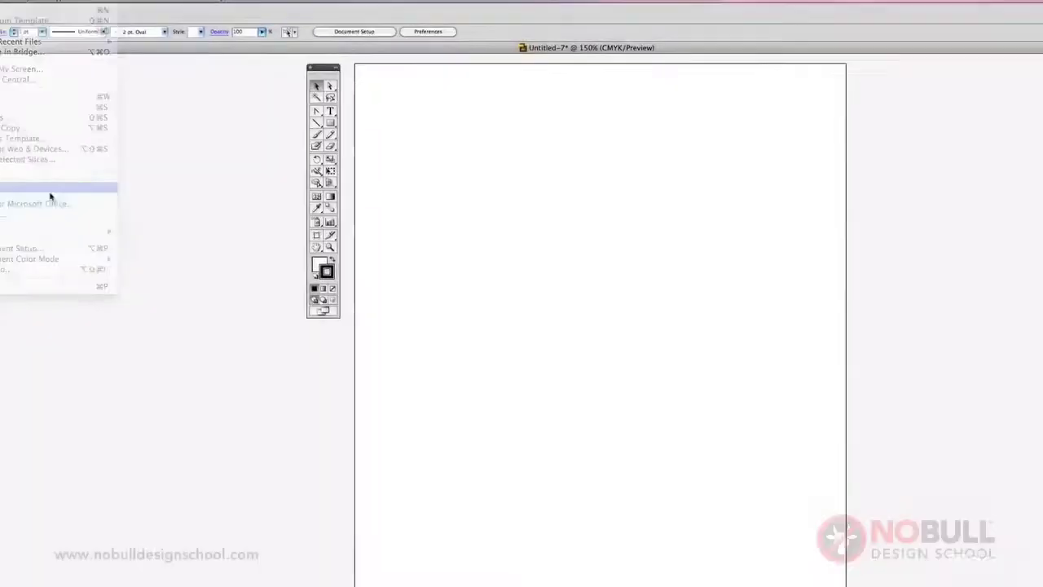
left_click(54, 196)
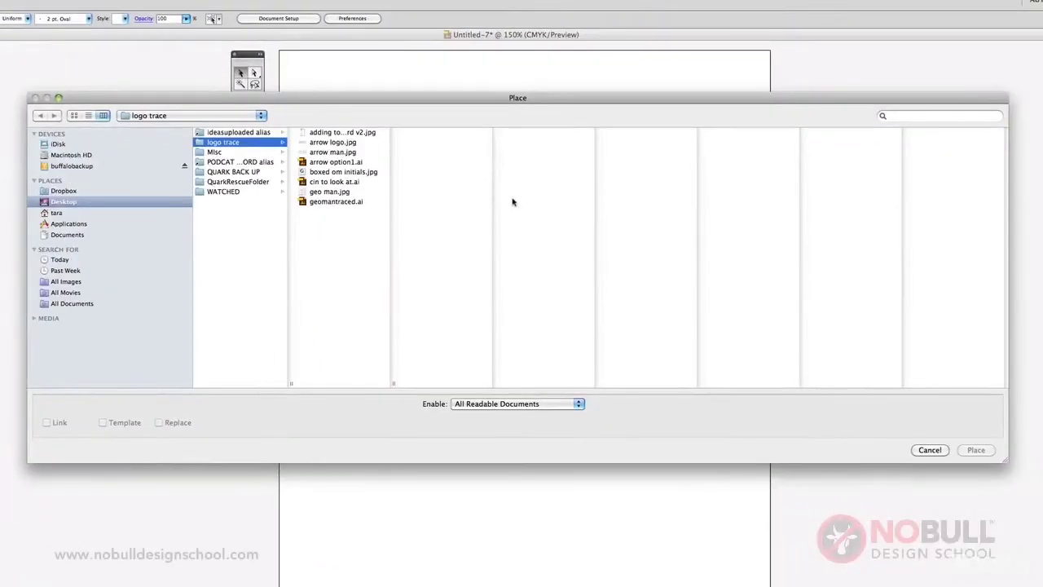
left_click(333, 175)
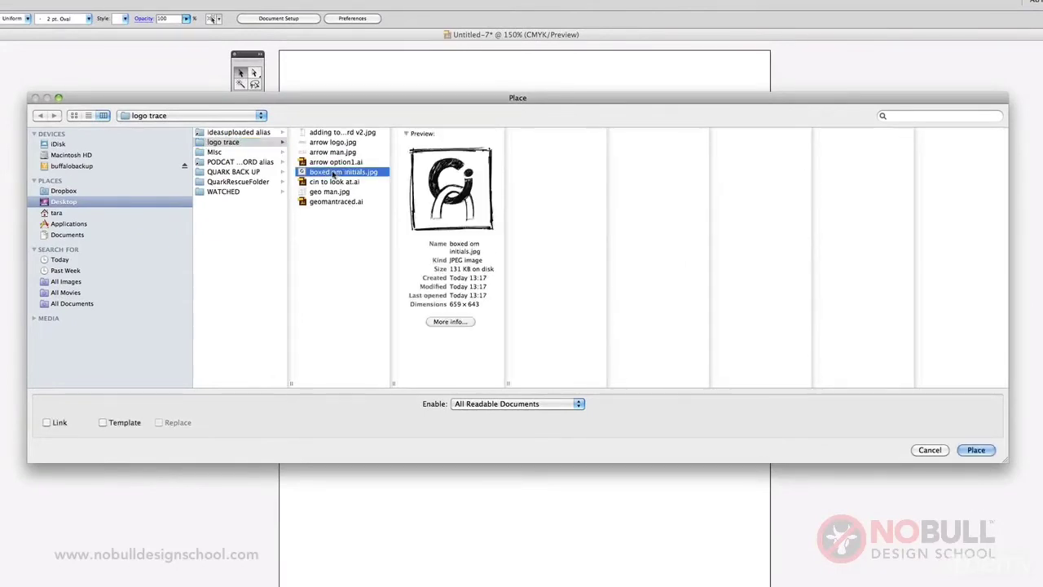
left_click(102, 422)
left_click(982, 451)
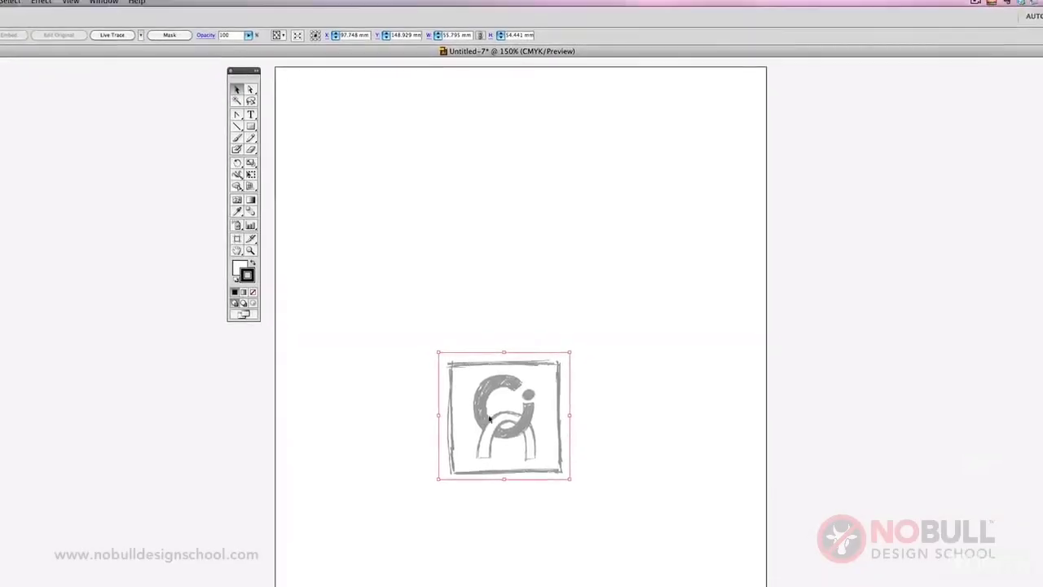
- Show the Layers panel and deselect the placed initials sketch
left_click(104, 5)
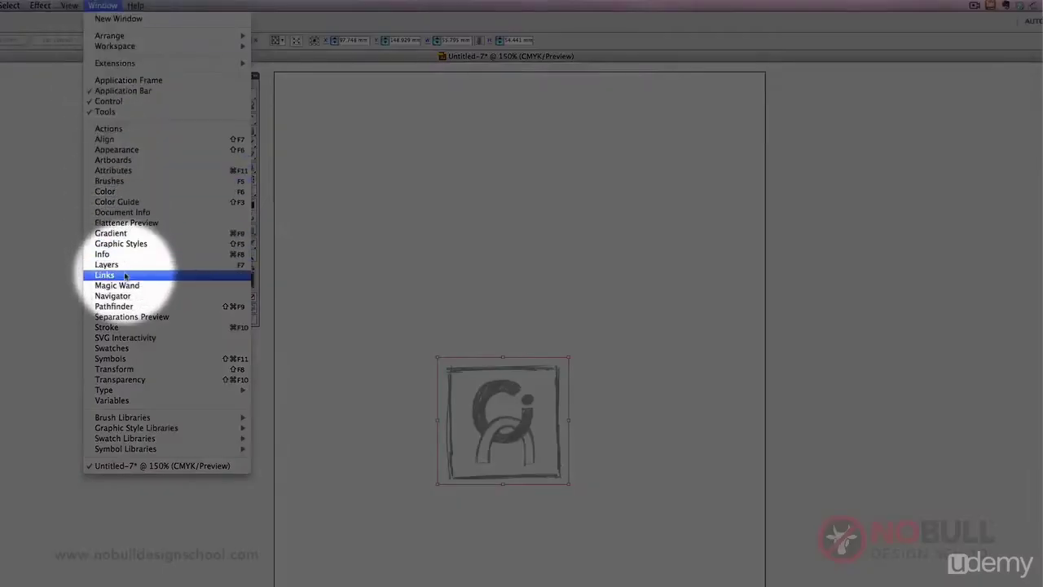
left_click(123, 265)
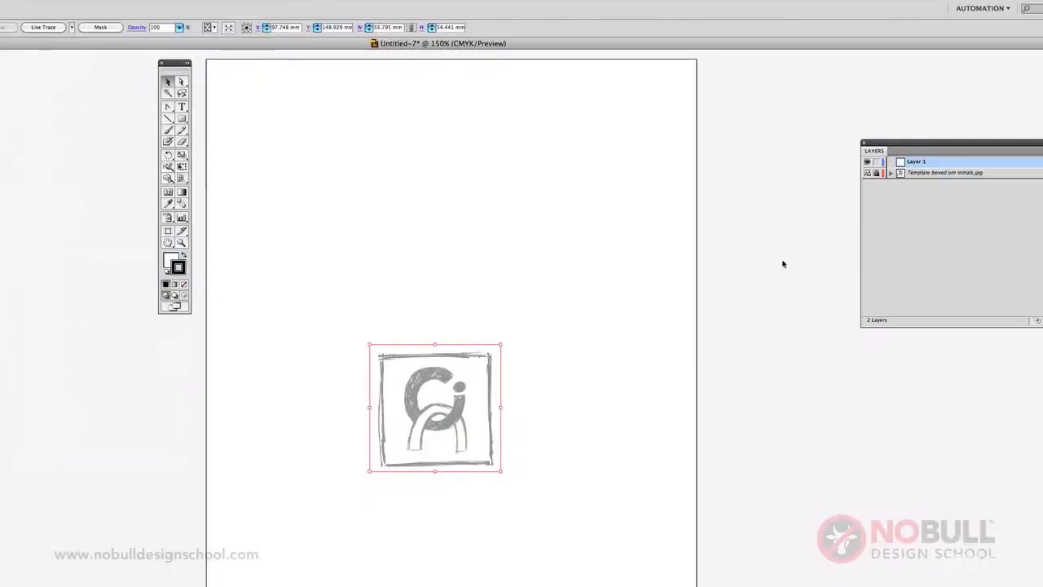
scroll(553, 224, "down", 10)
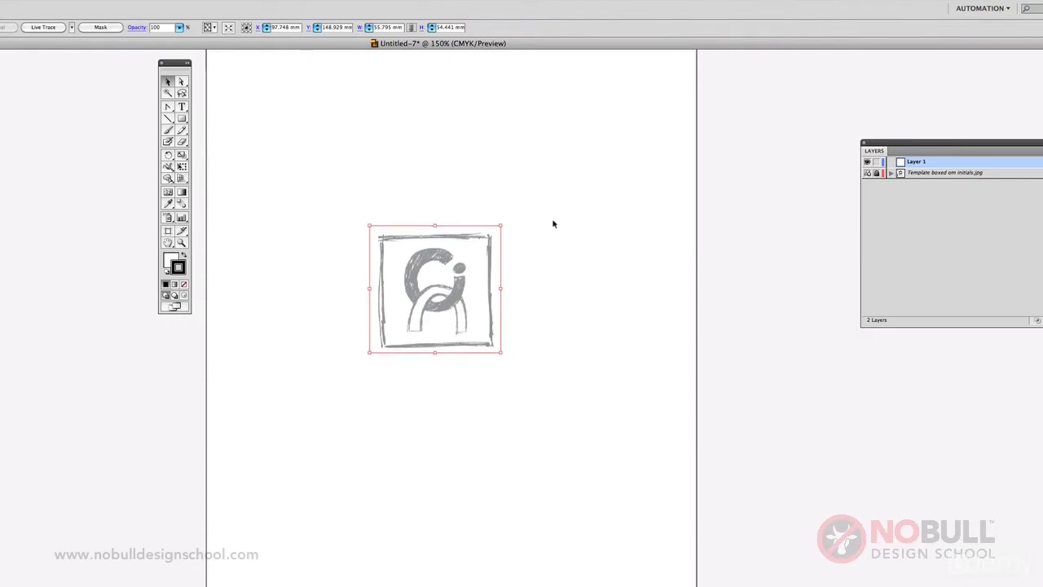
scroll(553, 223, "up", 1)
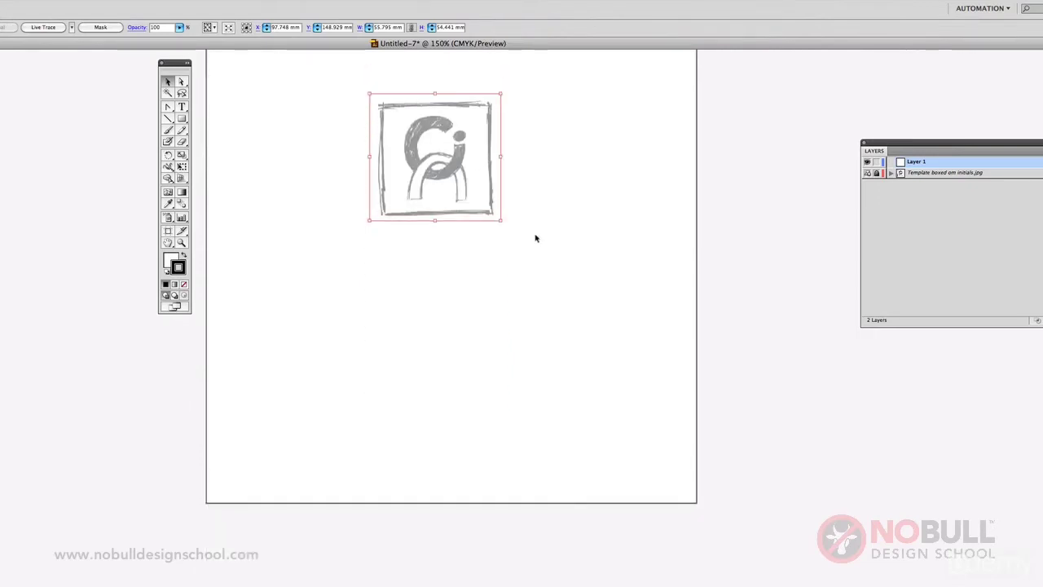
left_click(181, 242)
key("super+shift+a")
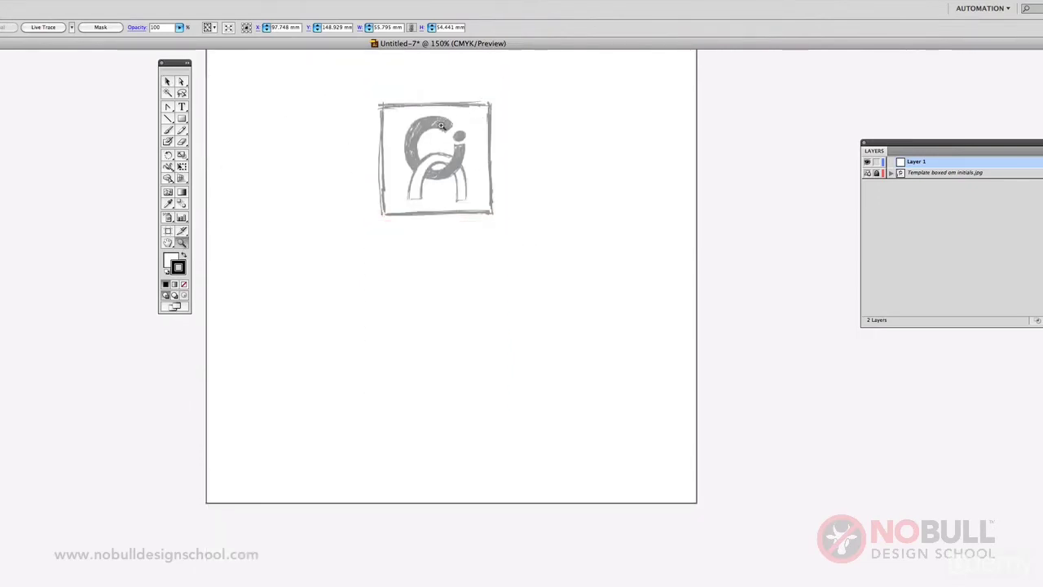
- Zoom in until the boxed initials sketch fills the view, and move the Tools panel down beside it
left_click(457, 138)
scroll(464, 264, "down", 10)
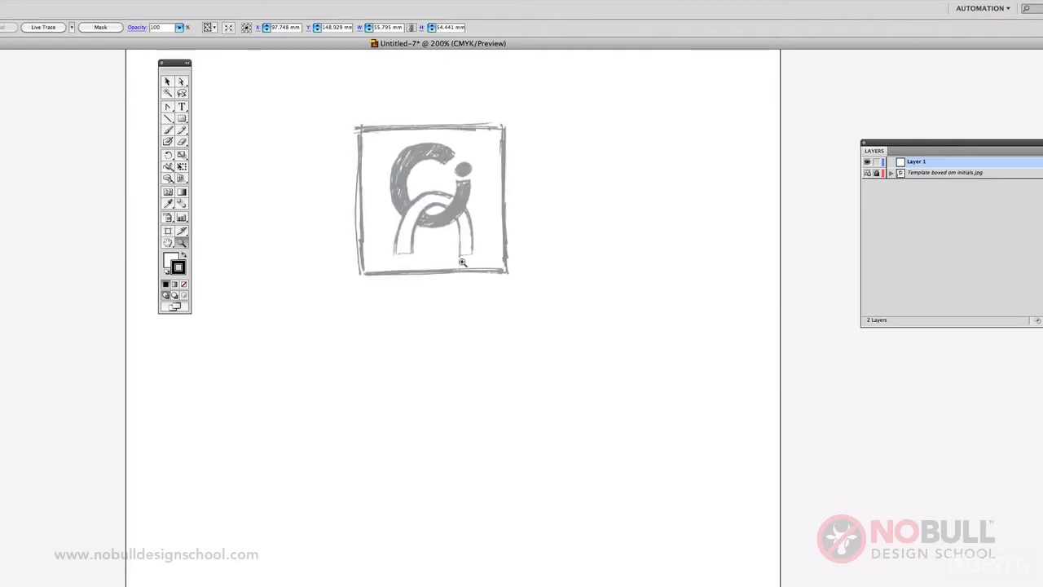
left_click_drag(212, 68, 602, 330)
scroll(562, 312, "down", 4)
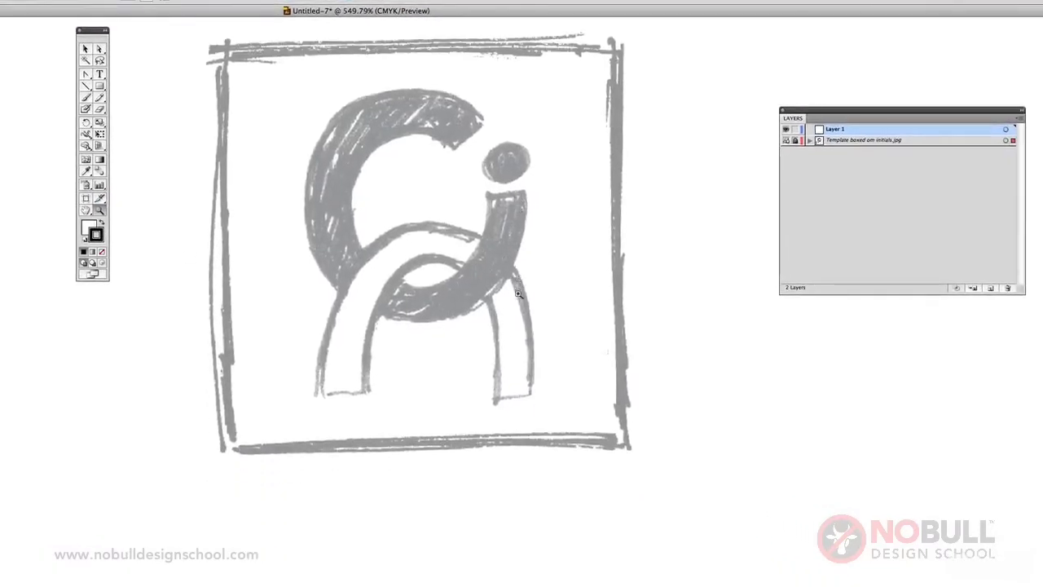
left_click_drag(99, 31, 95, 170)
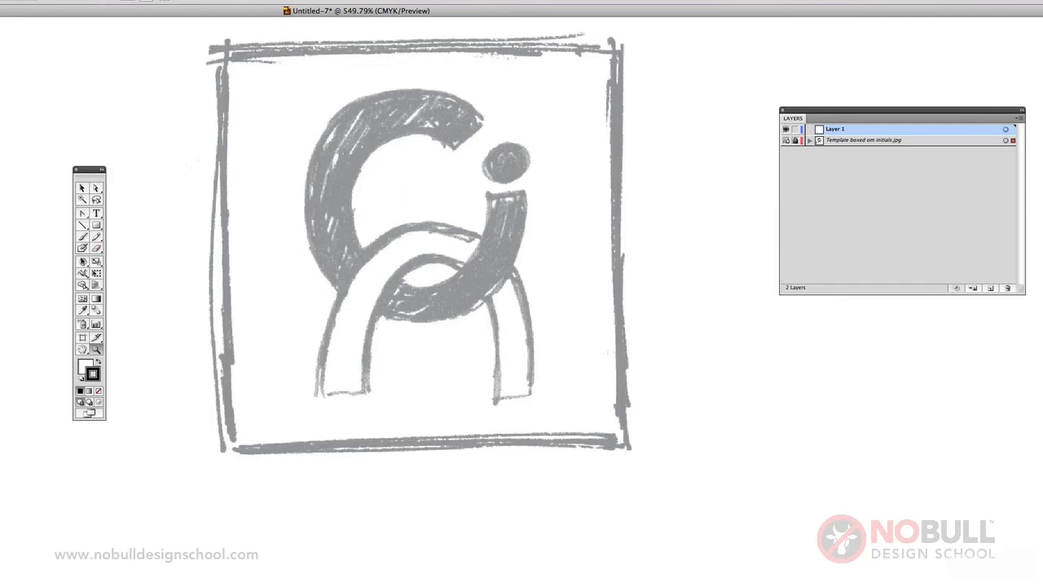
- Trace the inner curve of the sketched C with the Pen tool, from its upper tip around to the top of the i stem
left_click(83, 213)
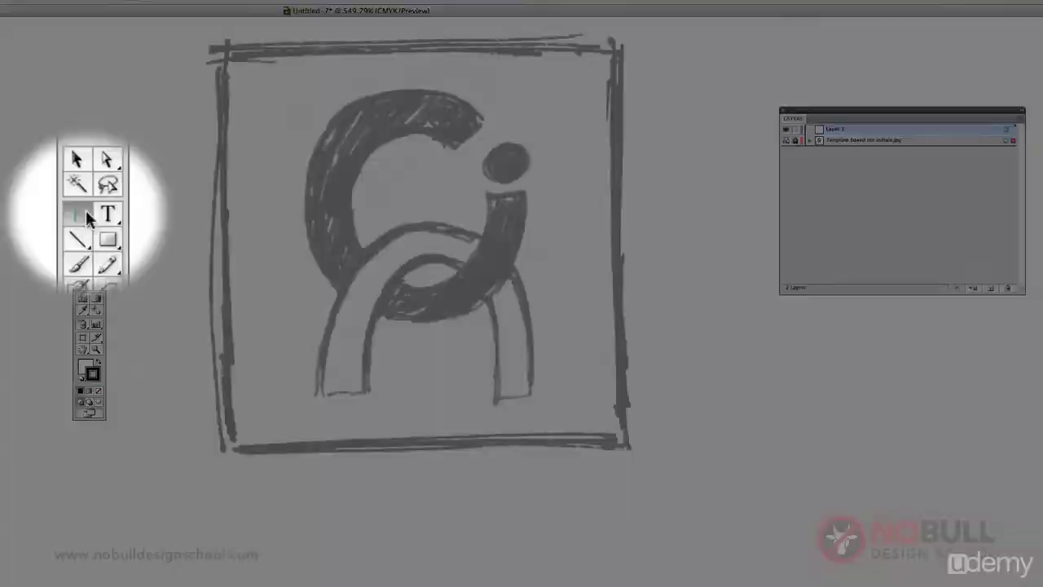
left_click_drag(84, 213, 99, 215)
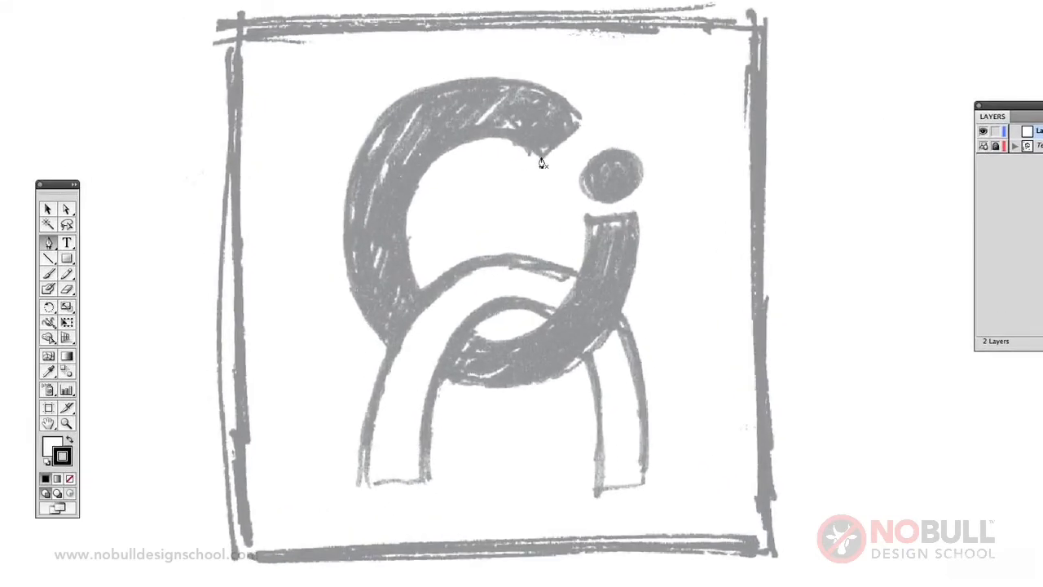
left_click(541, 162)
left_click_drag(452, 154, 396, 173)
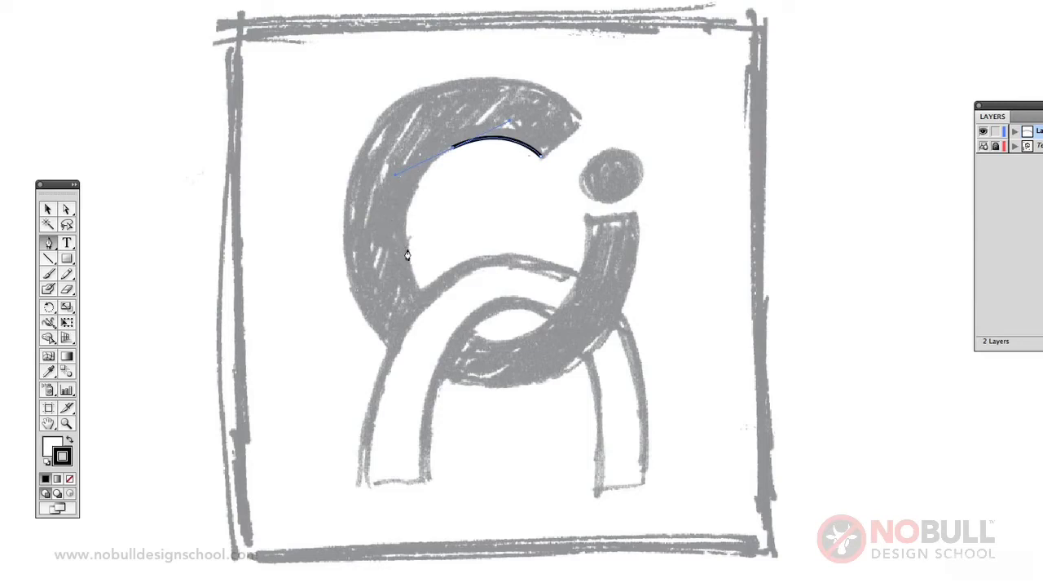
left_click_drag(407, 242, 410, 259)
left_click_drag(512, 338, 599, 330)
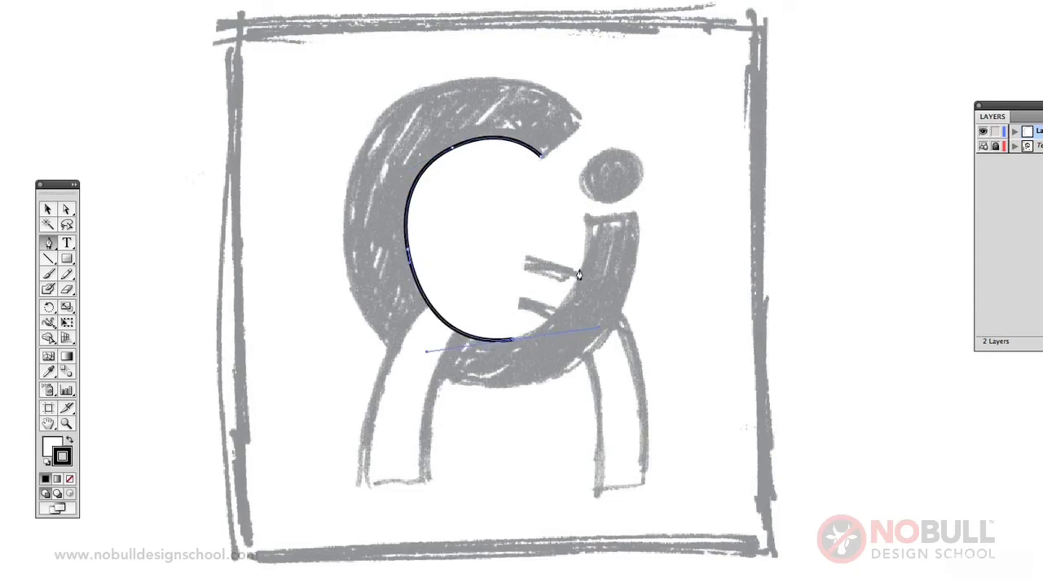
left_click(580, 275, "ctrl")
key("ctrl+z")
left_click(586, 219, "ctrl")
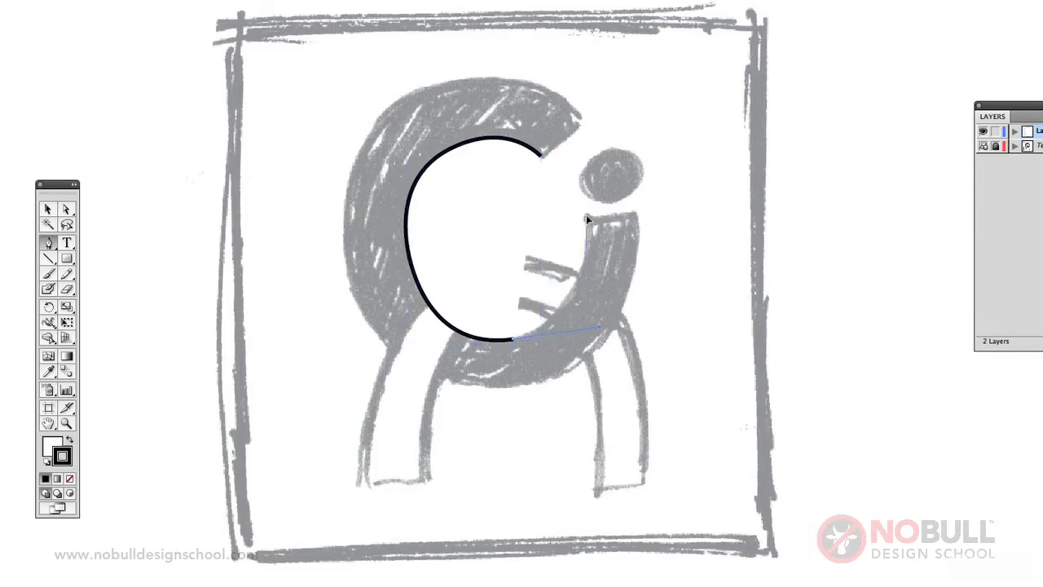
left_click_drag(585, 218, 588, 228)
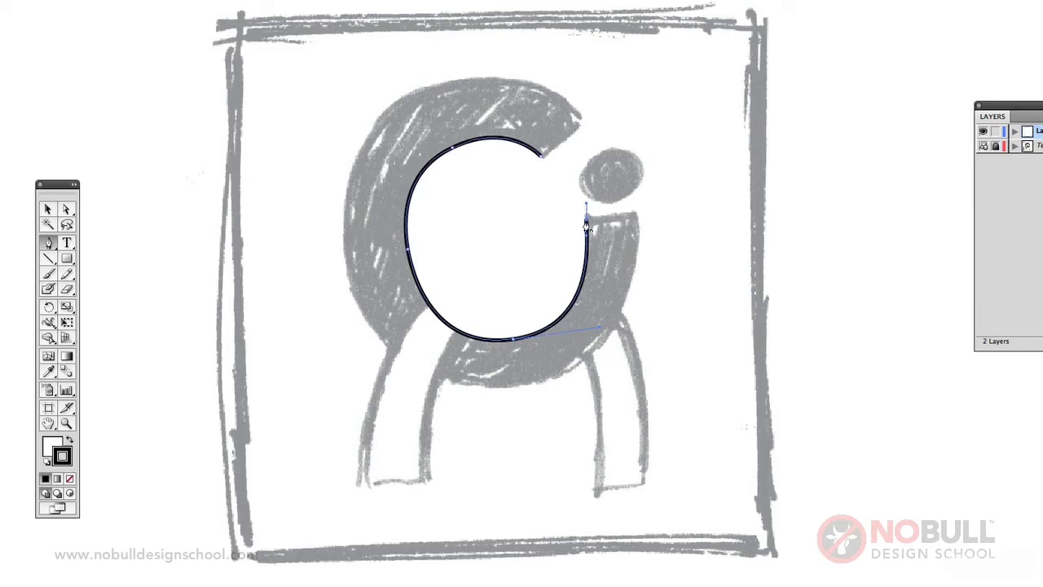
- Continue the path across the top of the i stem and around the outer curve, closing it at the C's upper tip
left_click(586, 220)
left_click(635, 217)
left_click_drag(549, 380, 441, 404)
left_click_drag(352, 293, 333, 235)
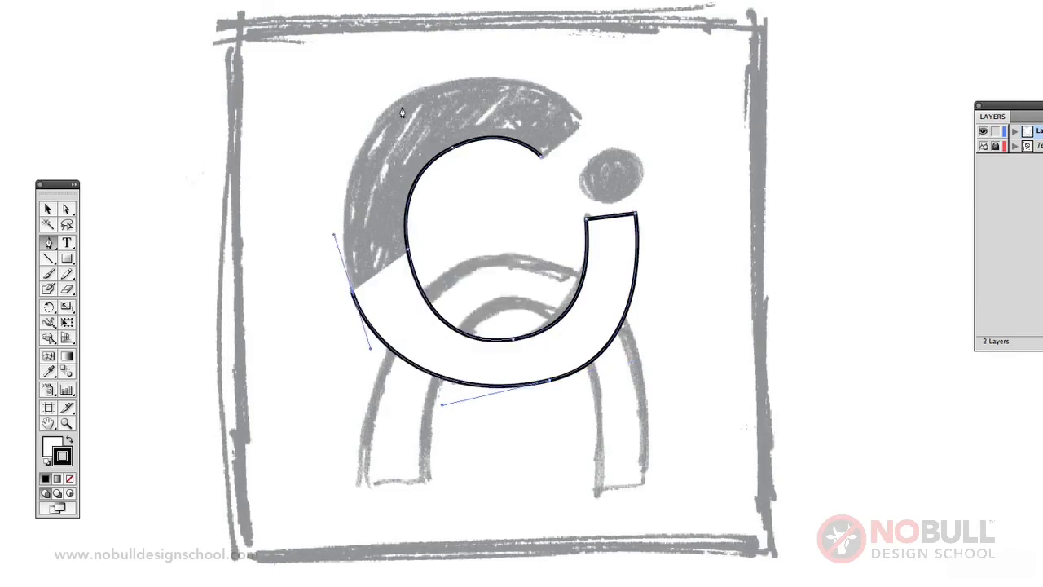
left_click_drag(399, 99, 448, 75)
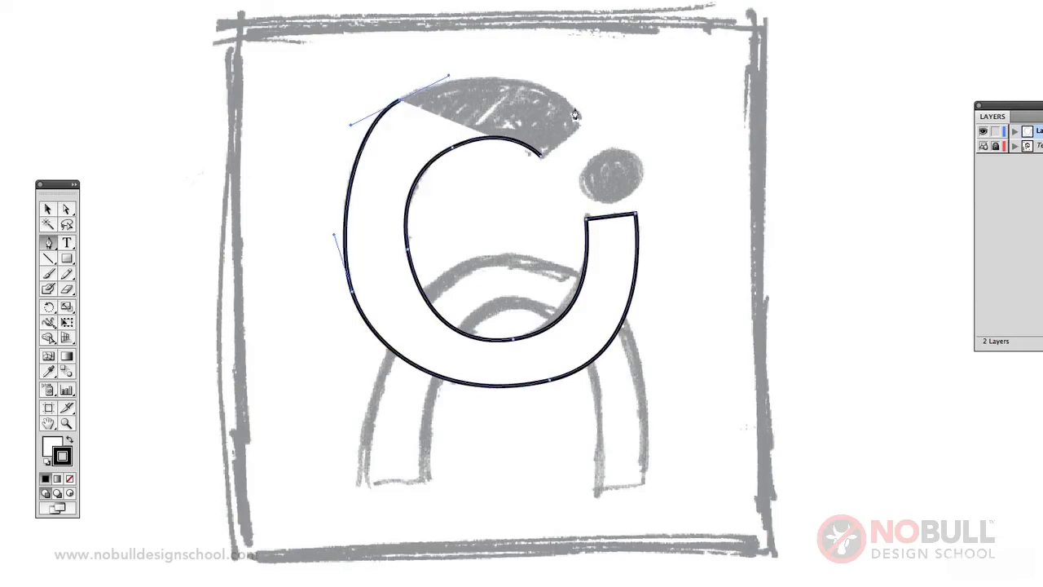
left_click_drag(582, 122, 647, 182)
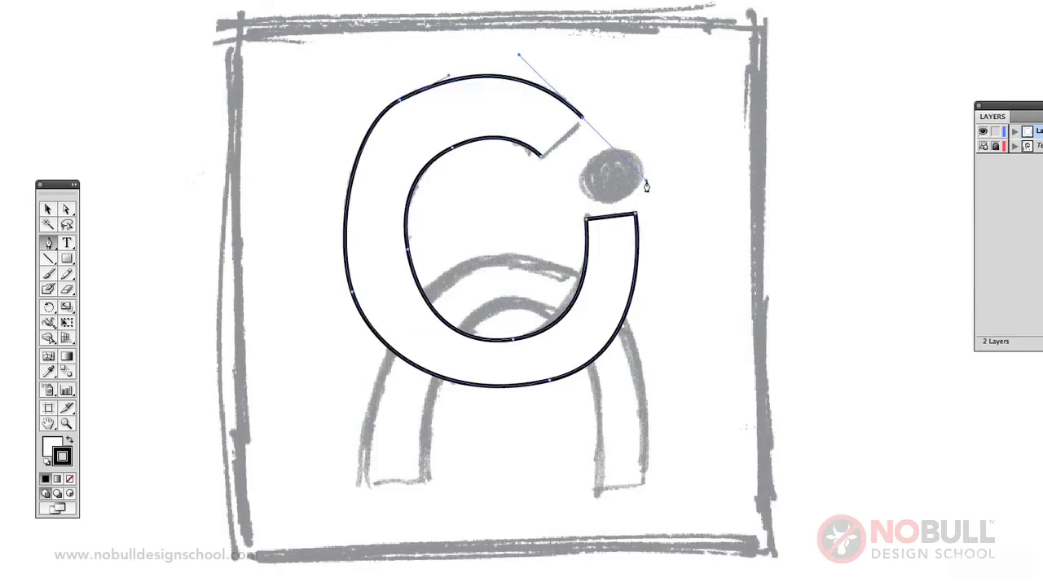
left_click(582, 122)
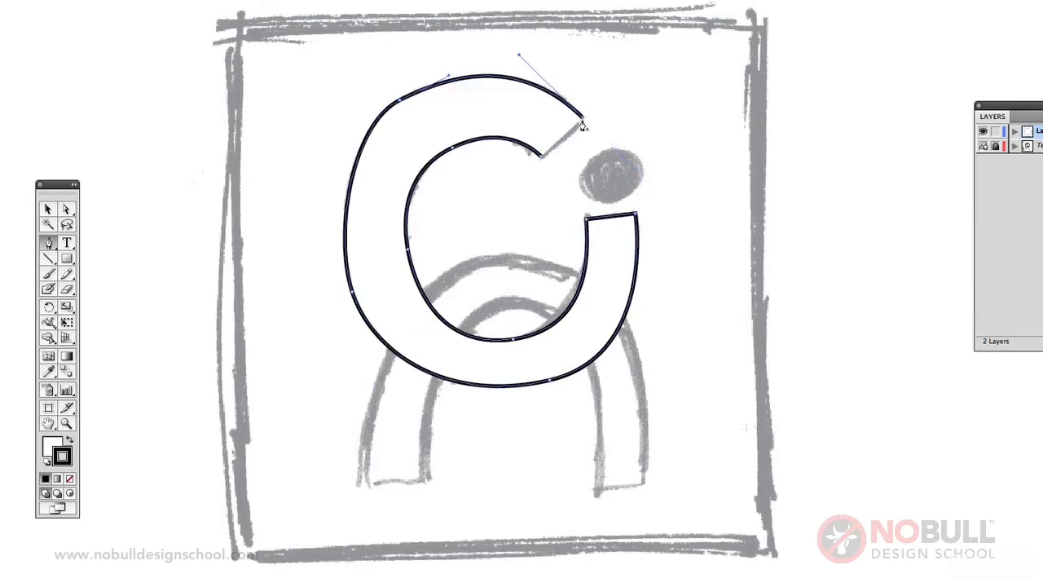
left_click(540, 157)
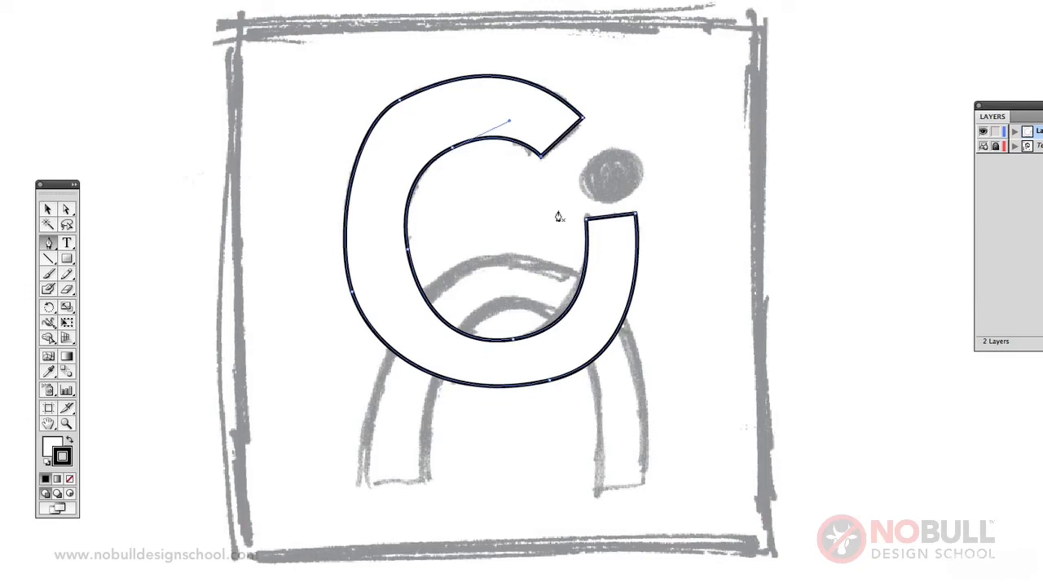
- Adjust the upper-left outer curve of the traced C shape with the Direct Selection tool
left_click(67, 208)
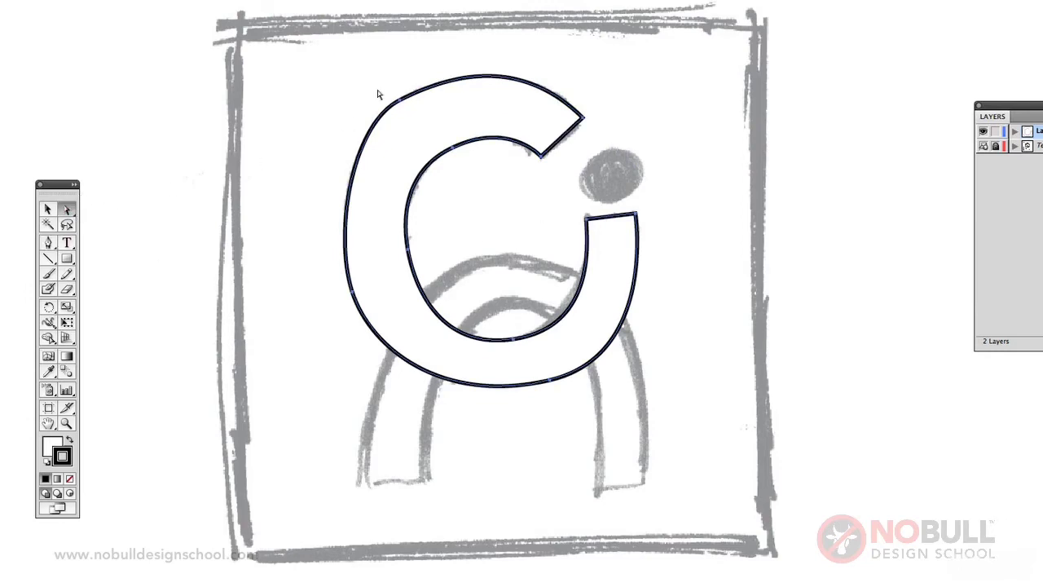
- Reshape the C outline's outer curve at its upper-left shoulder by moving that anchor slightly inward and adjusting its direction handle
left_click(386, 102)
left_click(420, 99)
mouse_move(48, 244)
left_mouse_down()
mouse_move(82, 263)
mouse_move(52, 248)
left_mouse_up()
left_click(67, 208)
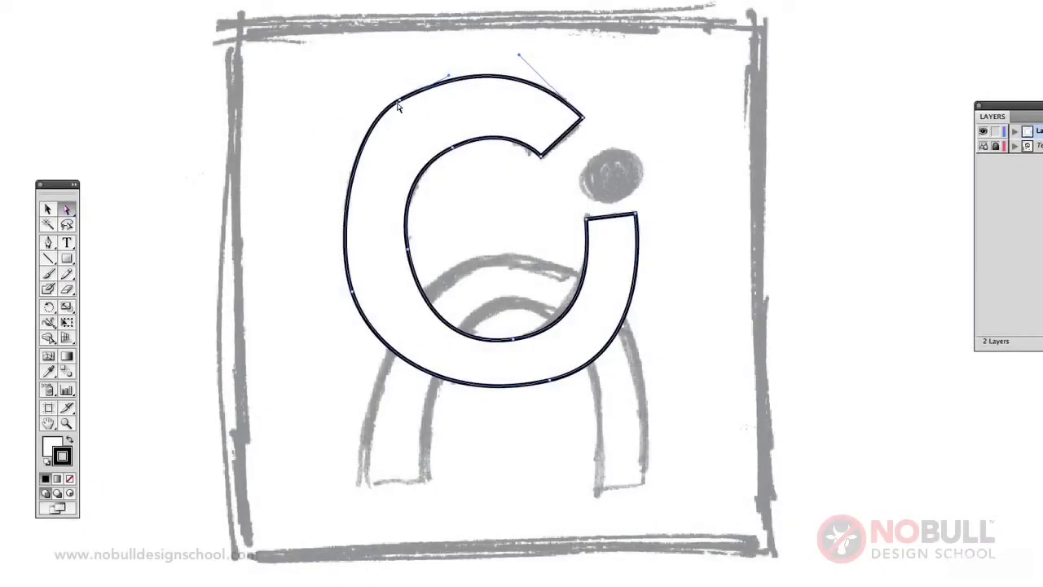
left_click(399, 104)
left_click_drag(410, 107, 452, 73)
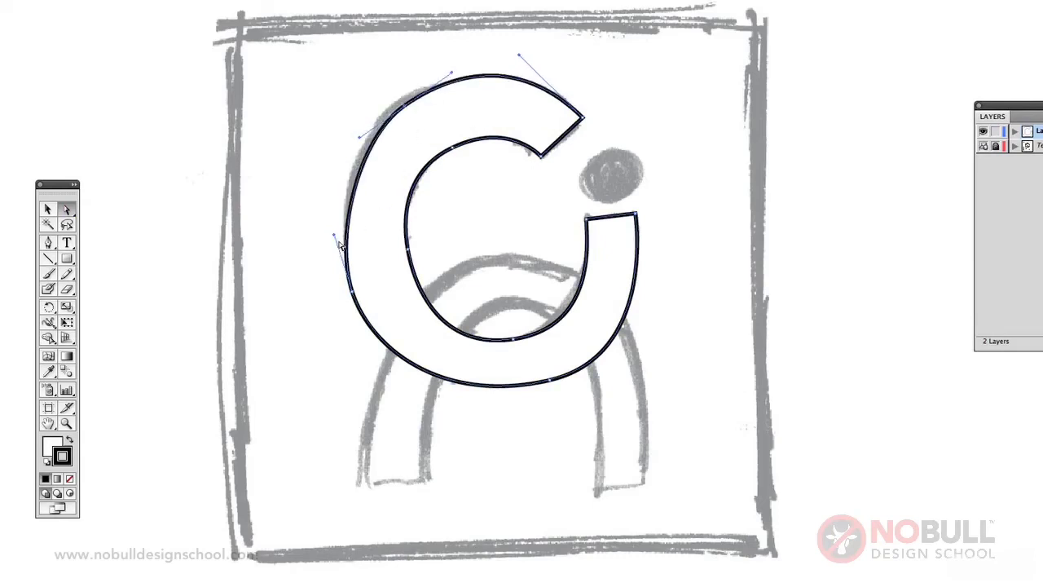
- Nudge the lower-left, bottom and right-end anchors of the C's outer outline, and hide the traced shape
left_click_drag(350, 283, 352, 280)
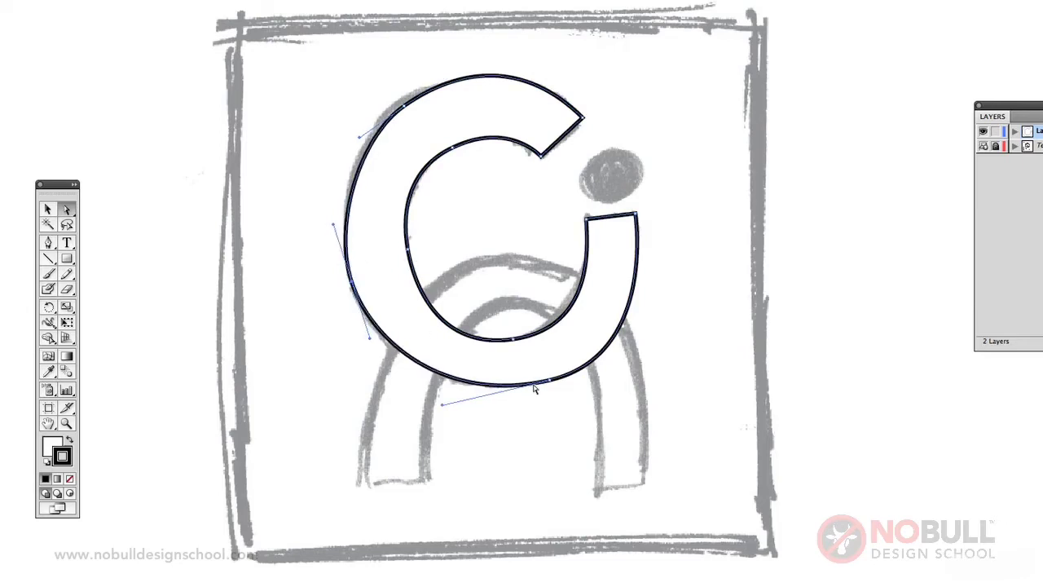
left_click(552, 385)
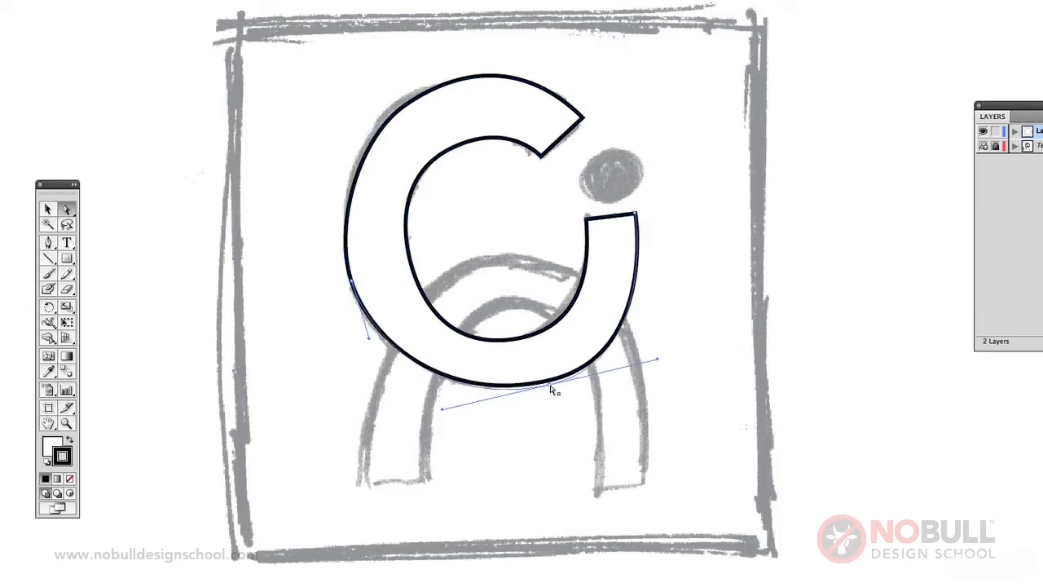
left_click(637, 215)
left_click_drag(637, 215, 643, 220)
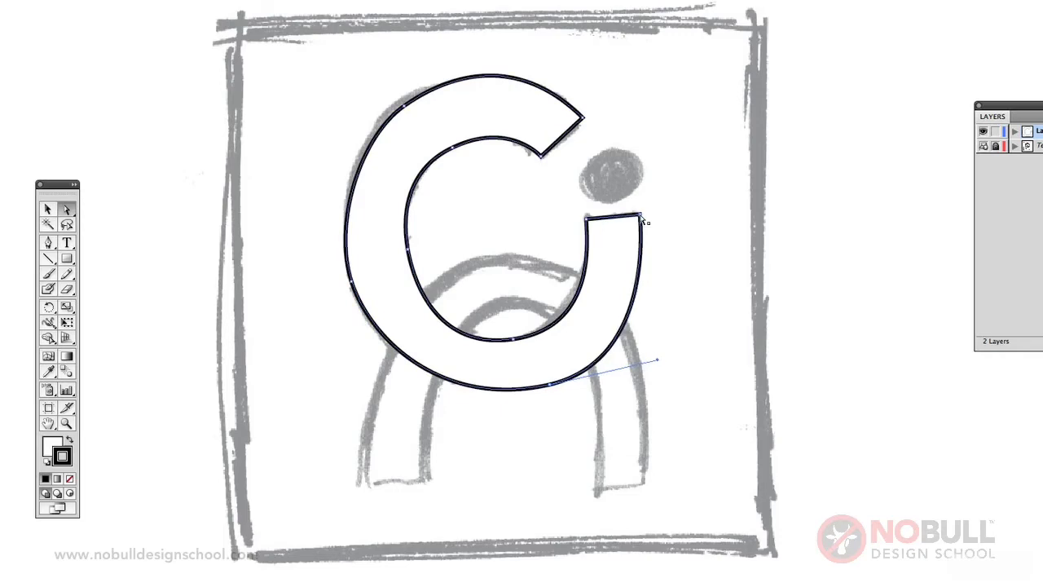
left_click(352, 282)
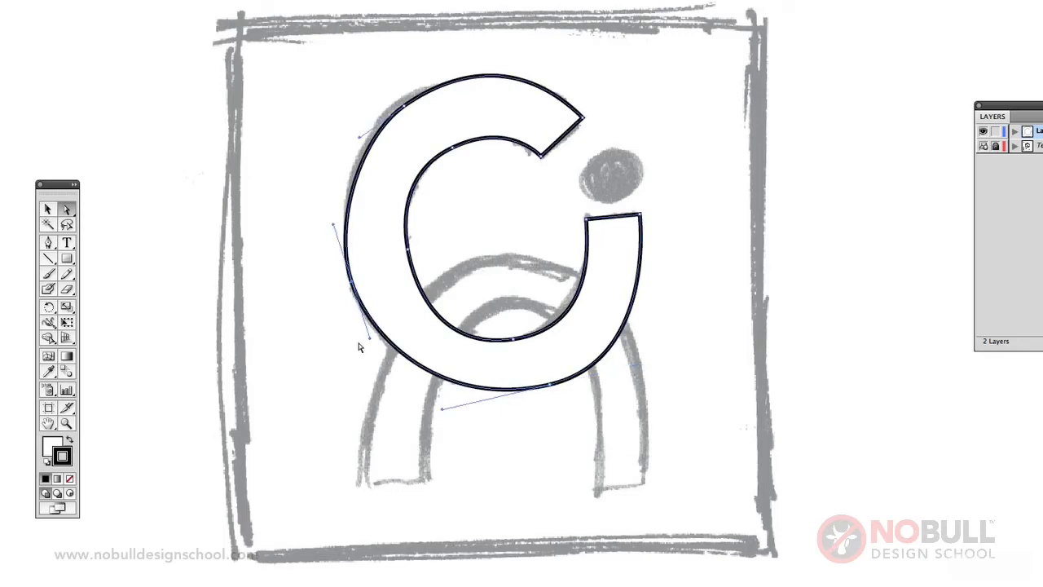
key("ctrl+3")
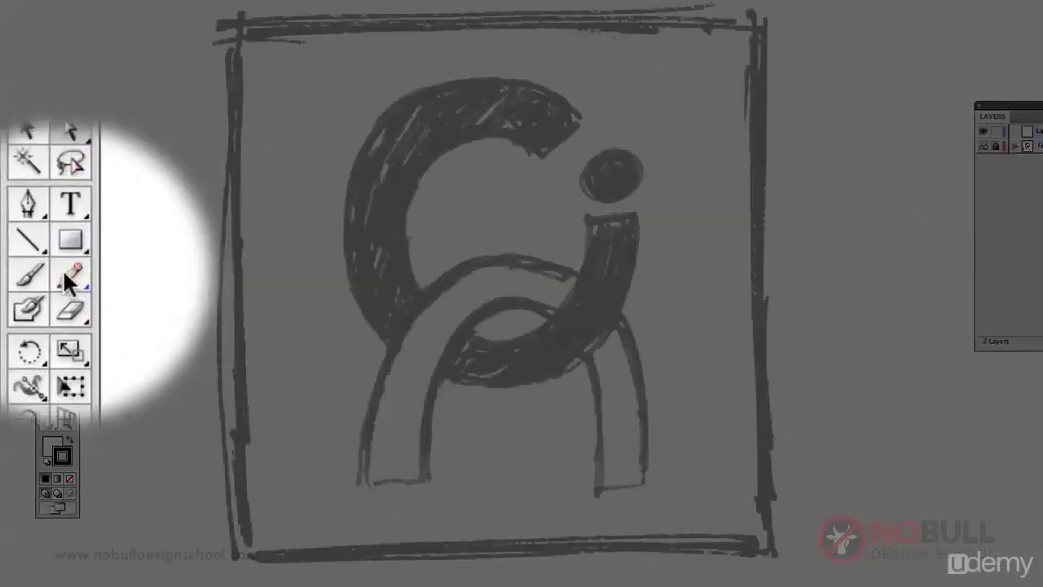
- Draw an ellipse about 21.6 by 22.2 mm from the centre of the sketched C and remove its fill
left_click_drag(67, 259, 116, 290)
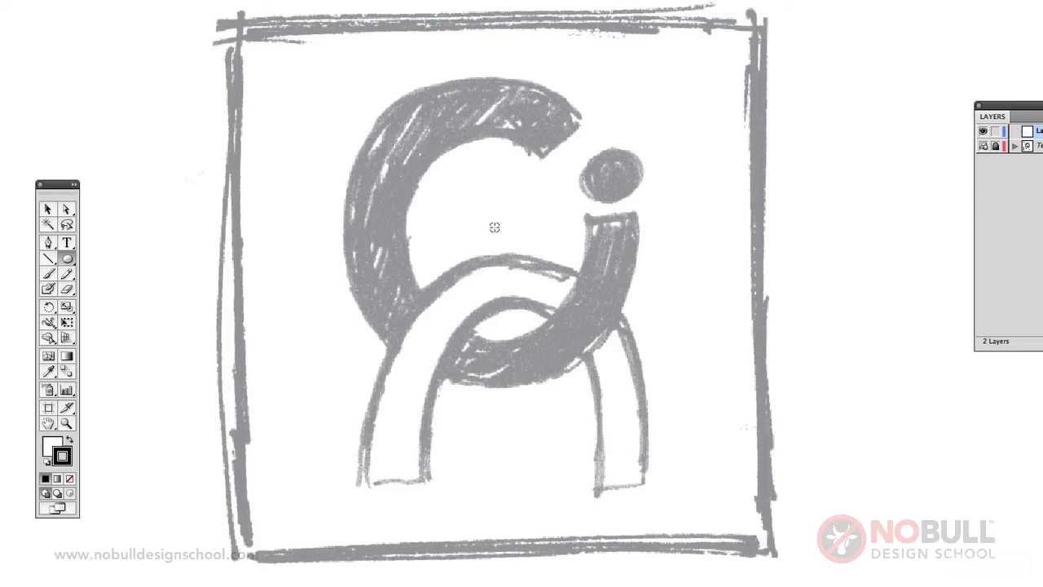
left_click_drag(495, 227, 617, 353)
left_click_drag(617, 353, 617, 353)
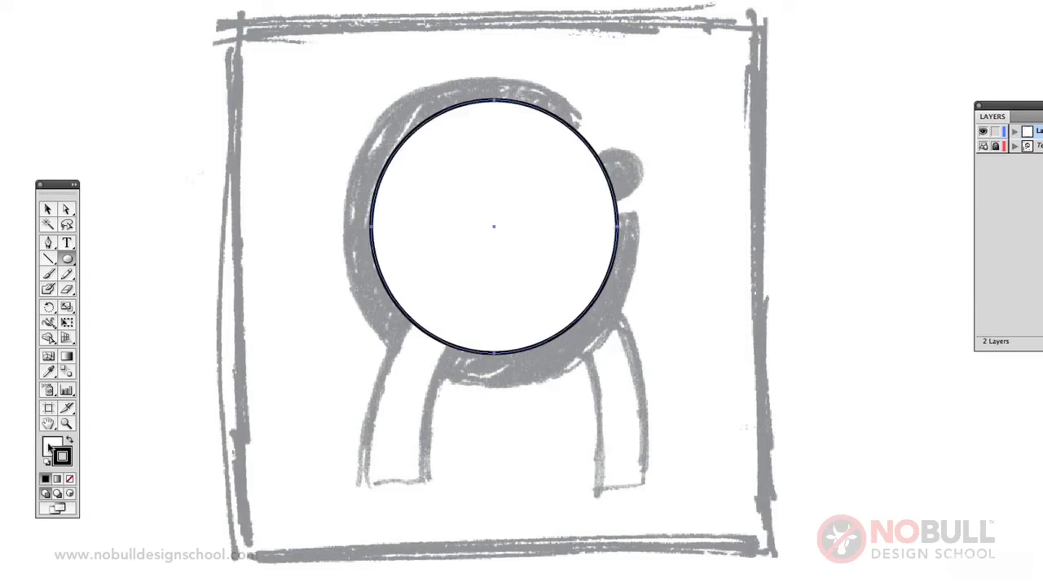
left_click(69, 479)
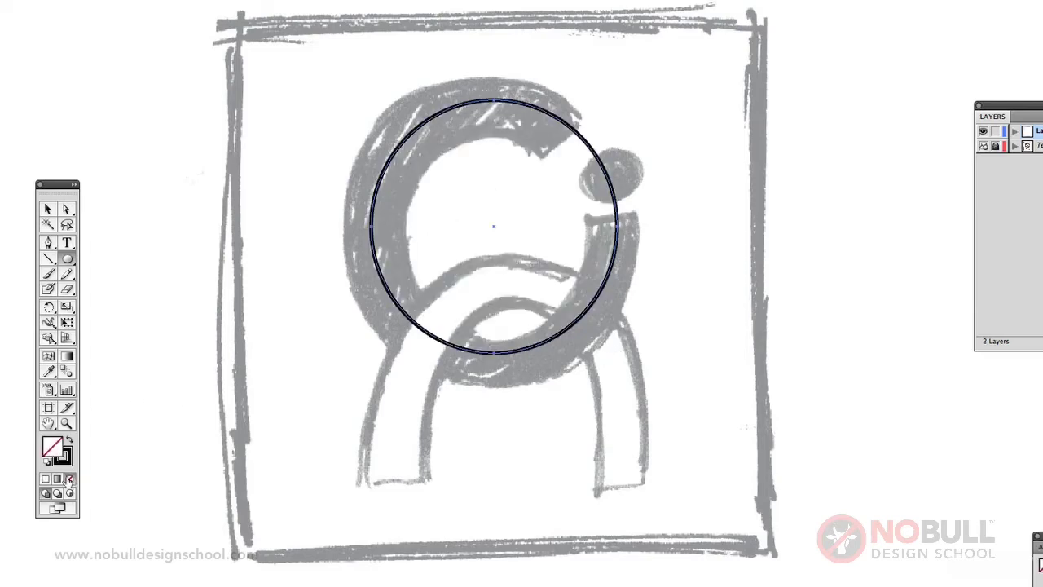
left_click(48, 209)
left_click(459, 122)
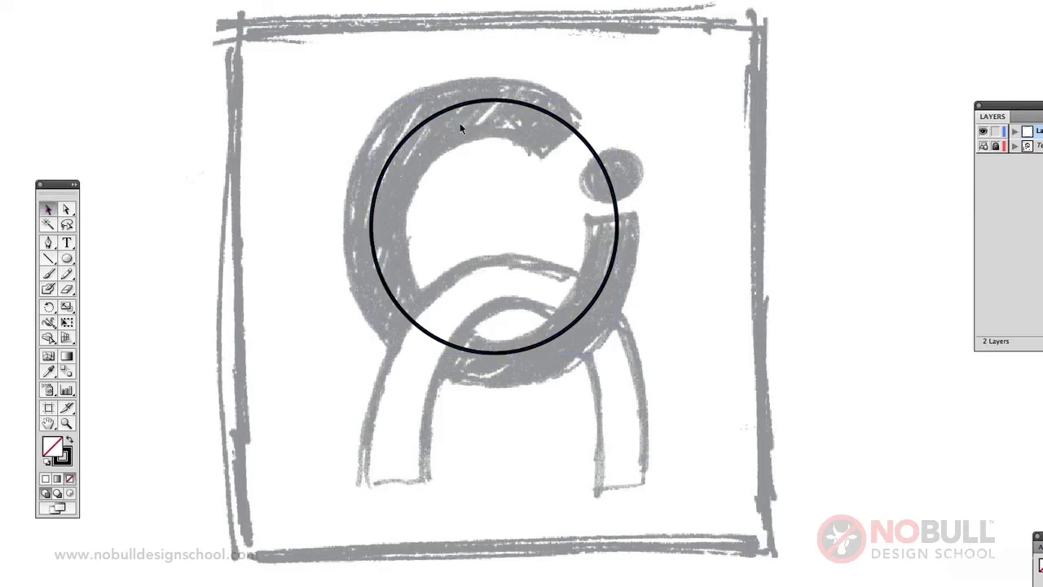
left_click_drag(518, 105, 517, 112)
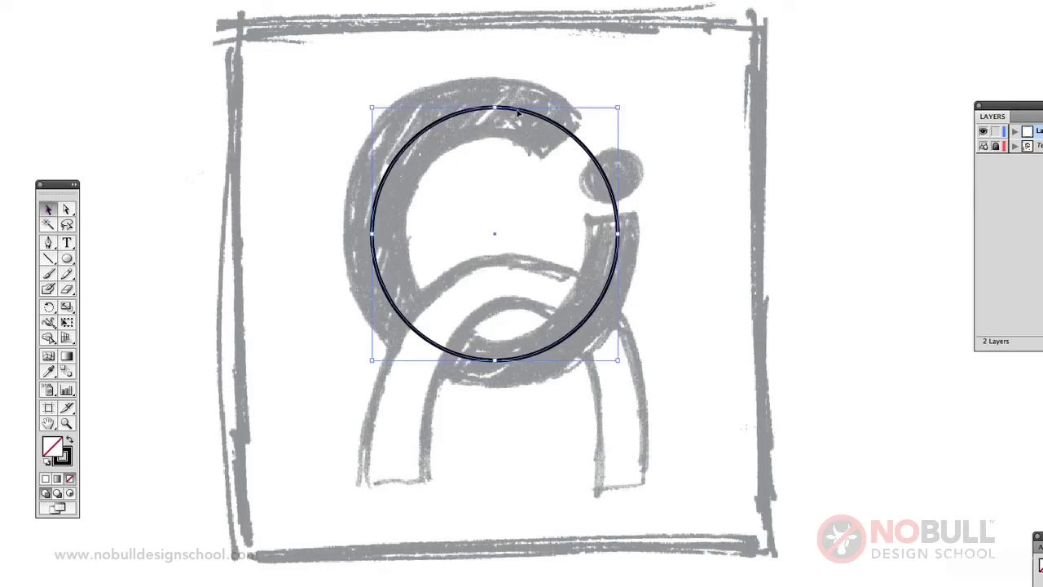
key("super+z")
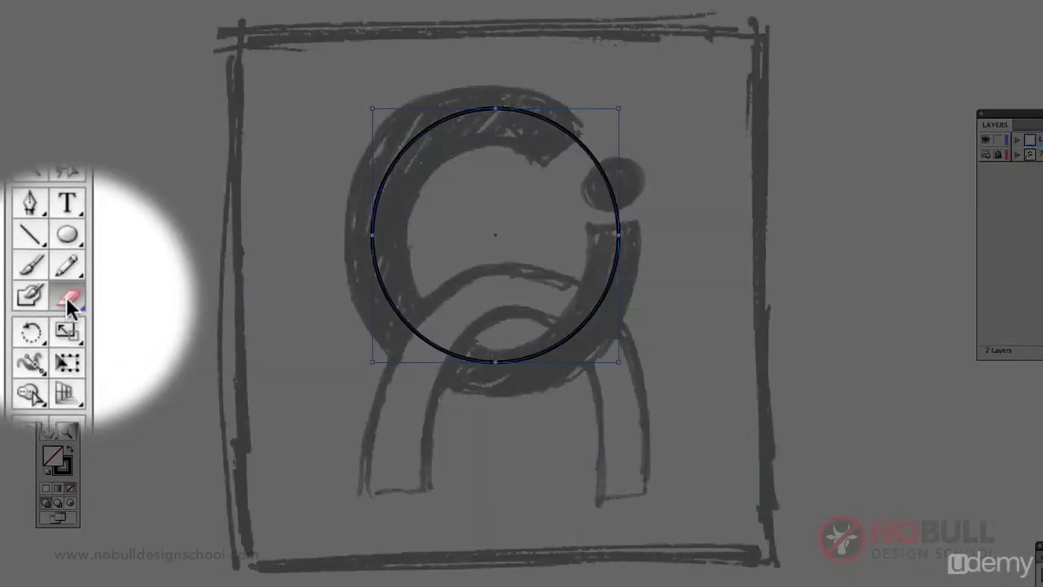
- Cut the circle with the Scissors tool at the C's upper tip and at the top of the i's stem
left_click_drag(67, 299, 103, 310)
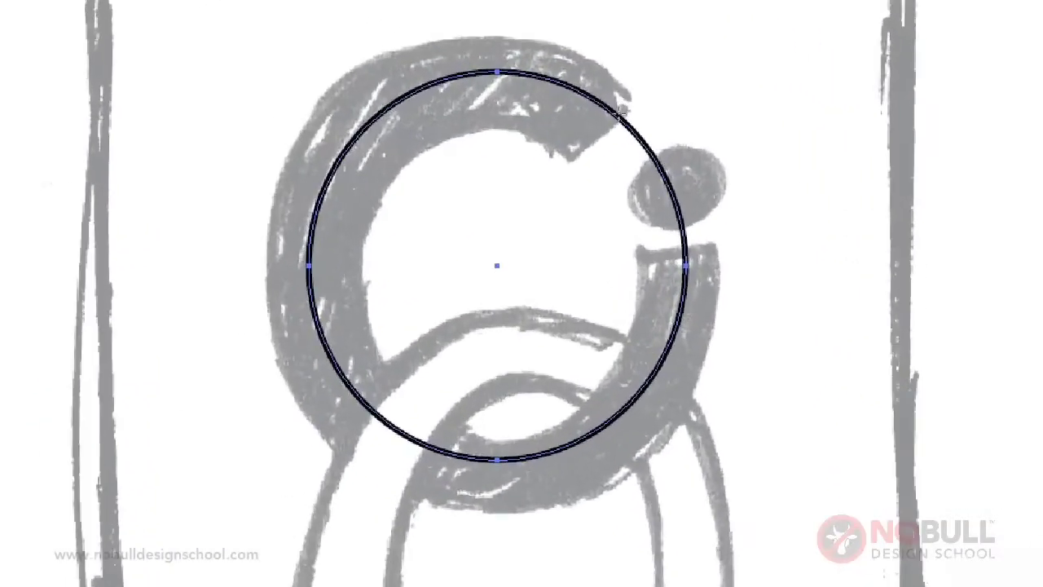
left_click(619, 114)
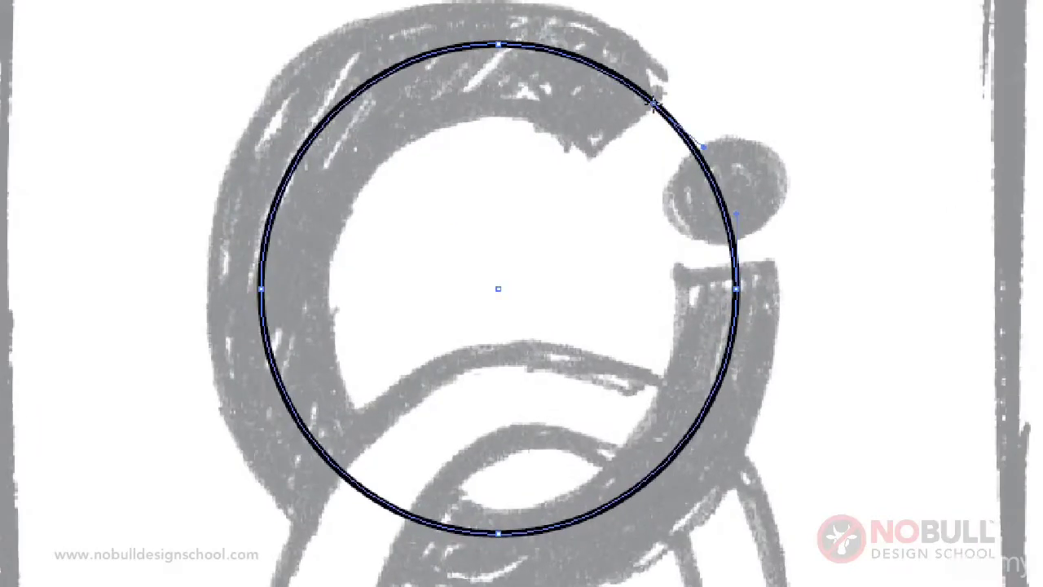
left_click(735, 275)
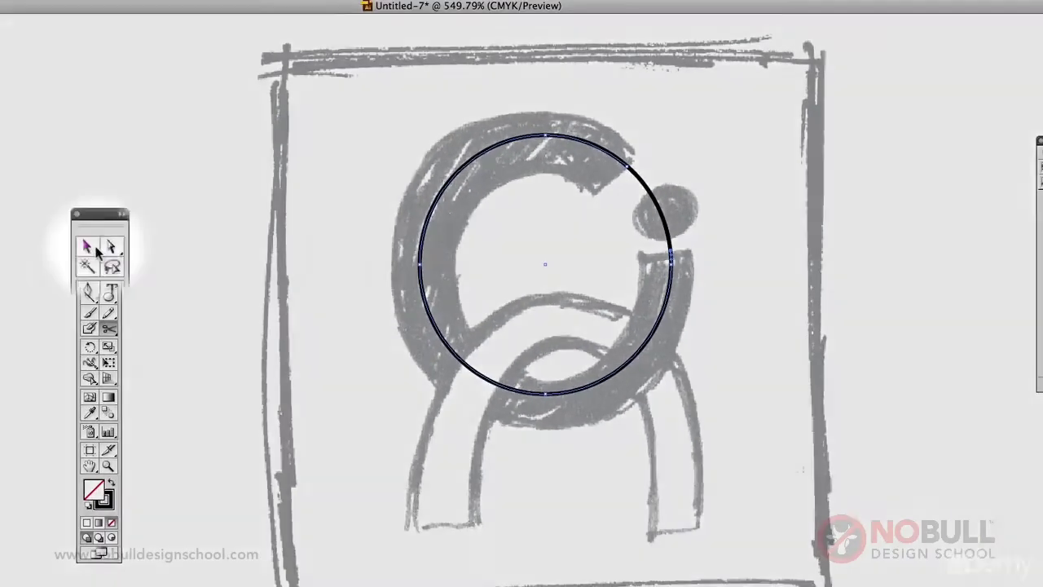
- Delete the circle segment between the two cuts, where it crosses the sketched dot
left_click(108, 246)
left_click(355, 234)
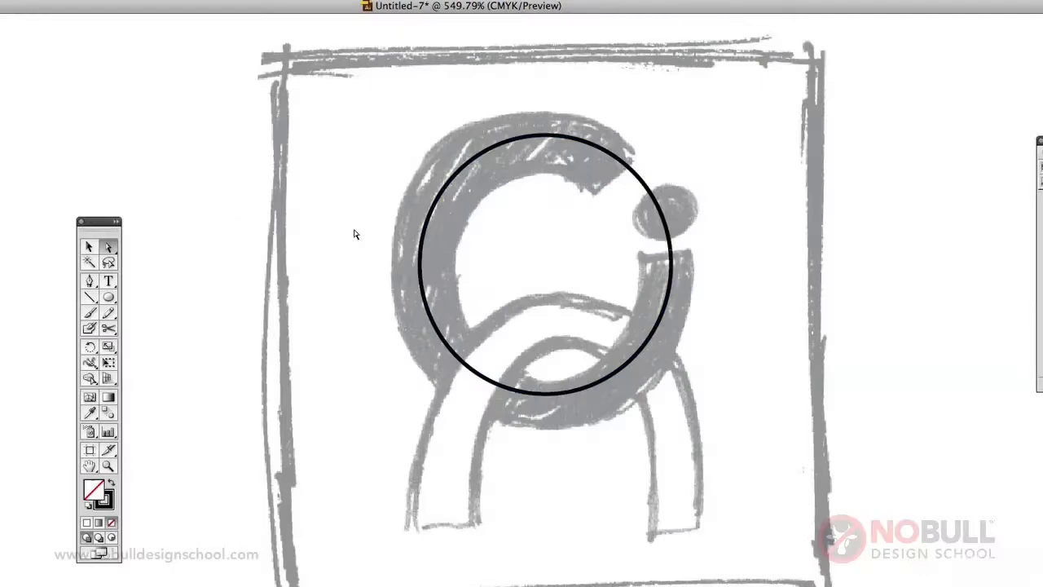
left_click(660, 209)
key("Delete")
left_click(745, 180)
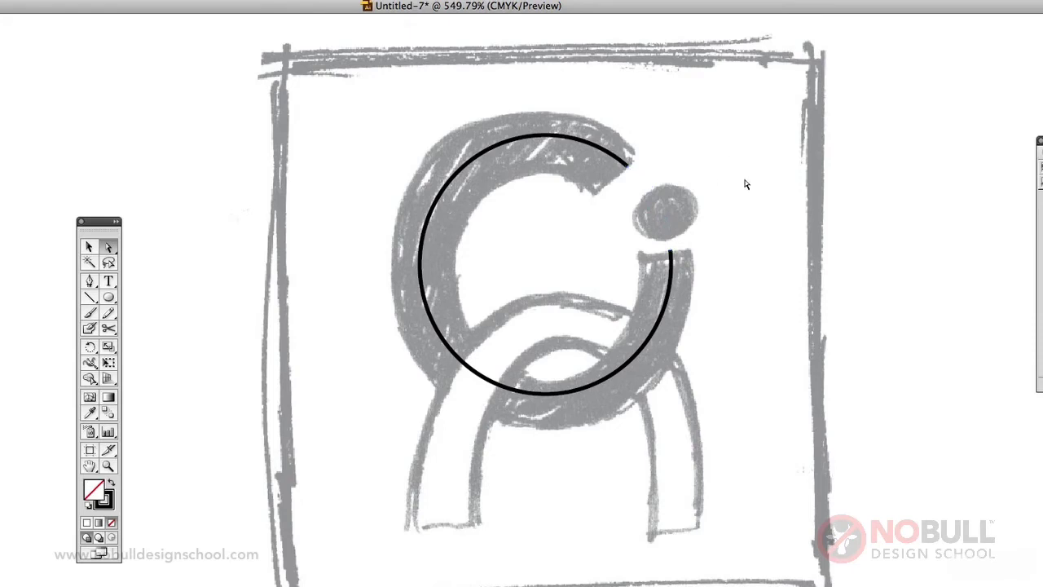
- Shift the open arc slightly down over the sketched C and set its stroke weight to 10 pt
left_click(598, 148)
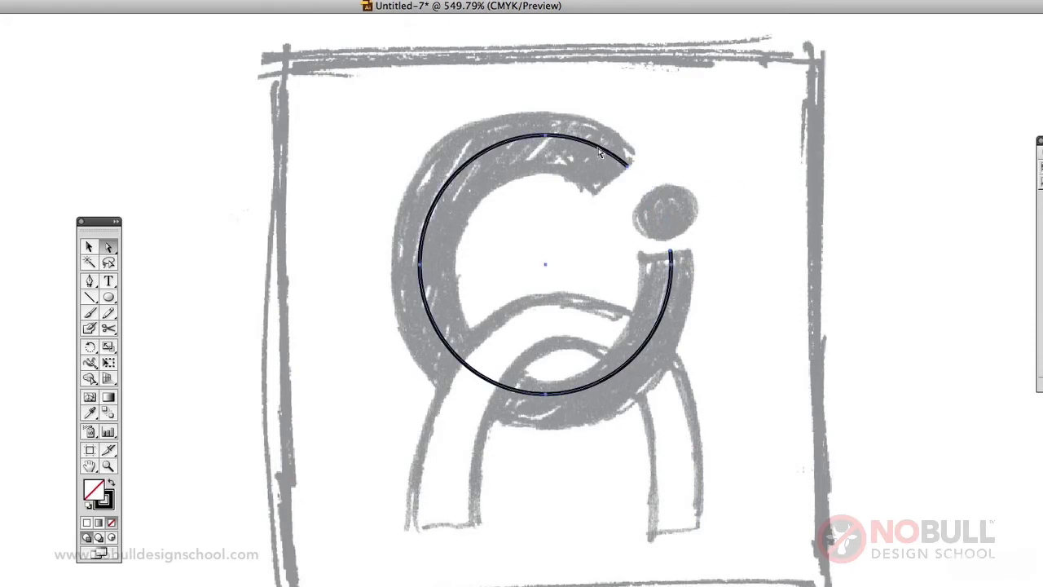
left_click_drag(599, 149, 599, 157)
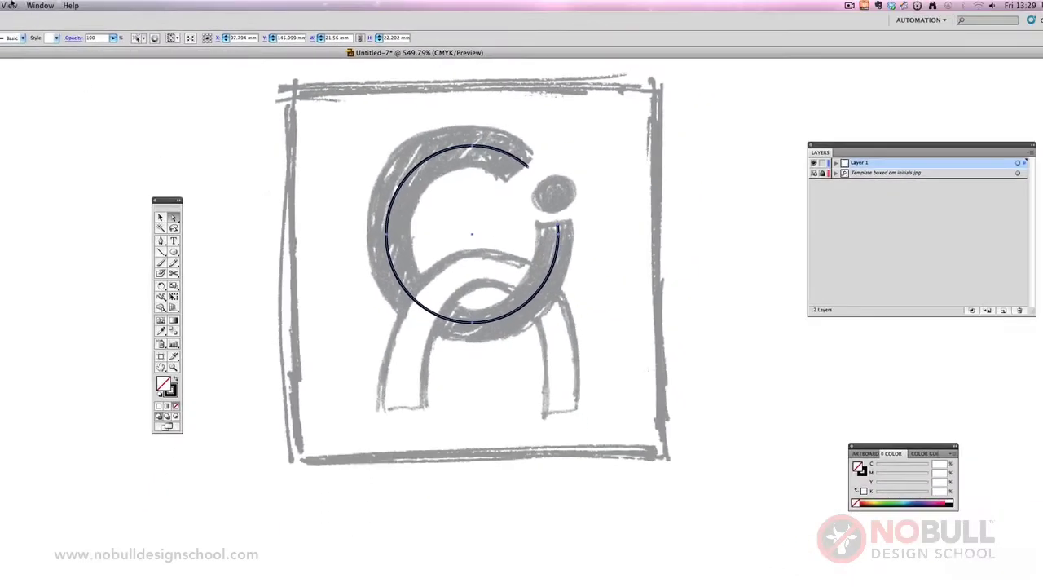
left_click(40, 5)
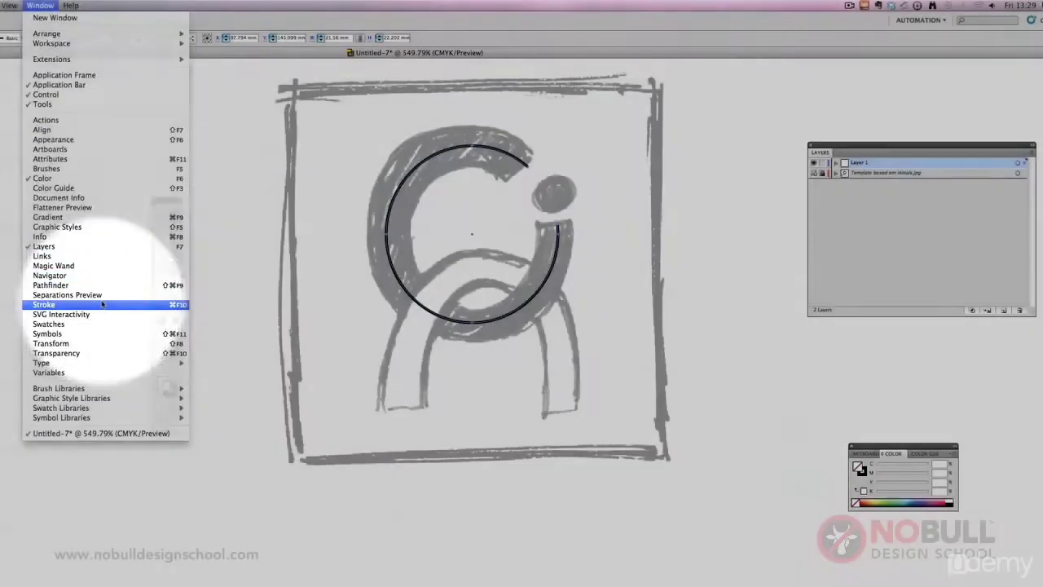
left_click(102, 303)
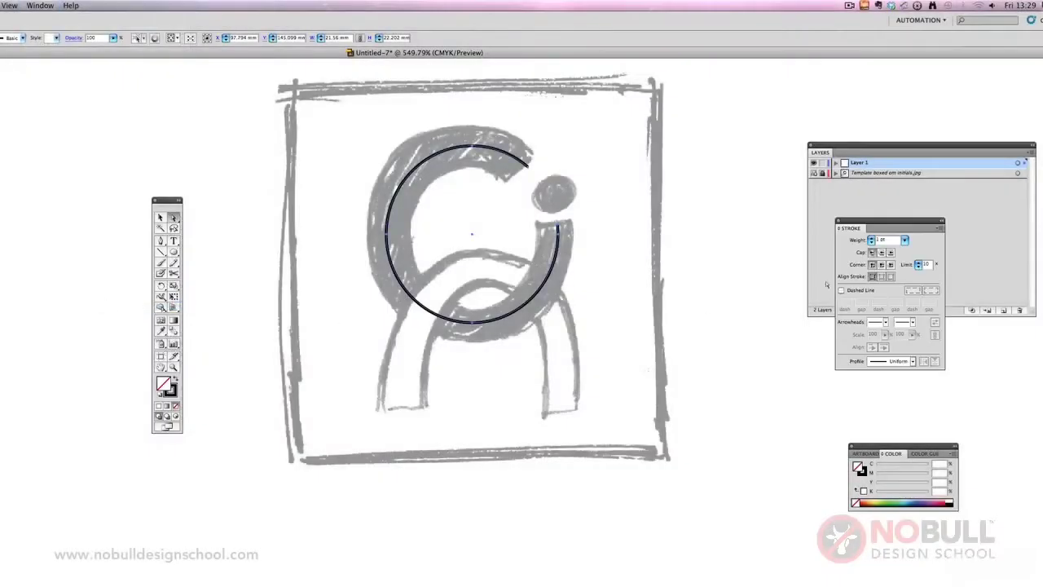
mouse_move(892, 224)
left_mouse_down()
mouse_move(755, 222)
mouse_move(718, 207)
mouse_move(732, 194)
left_mouse_up()
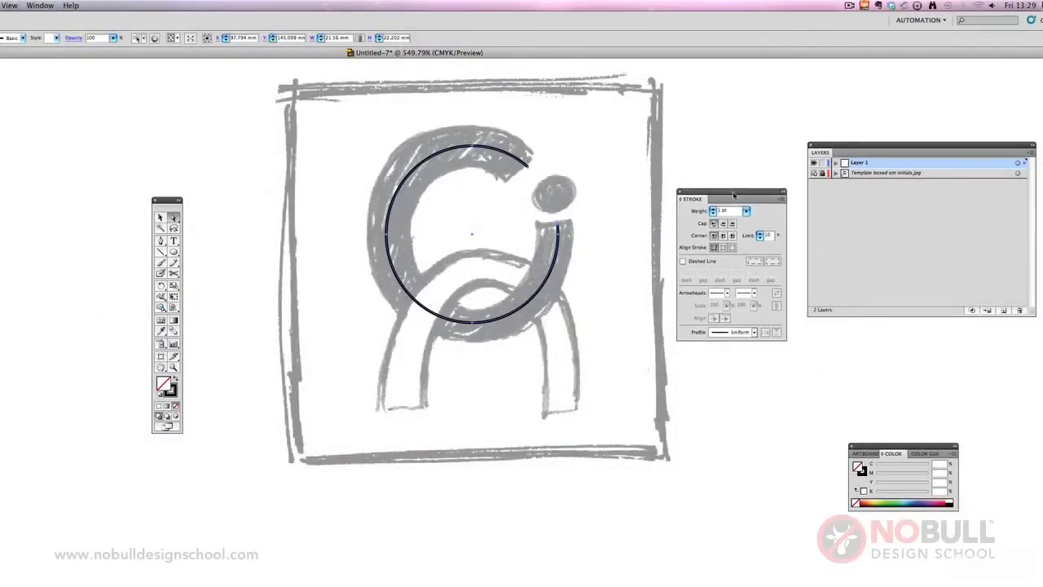
type("10")
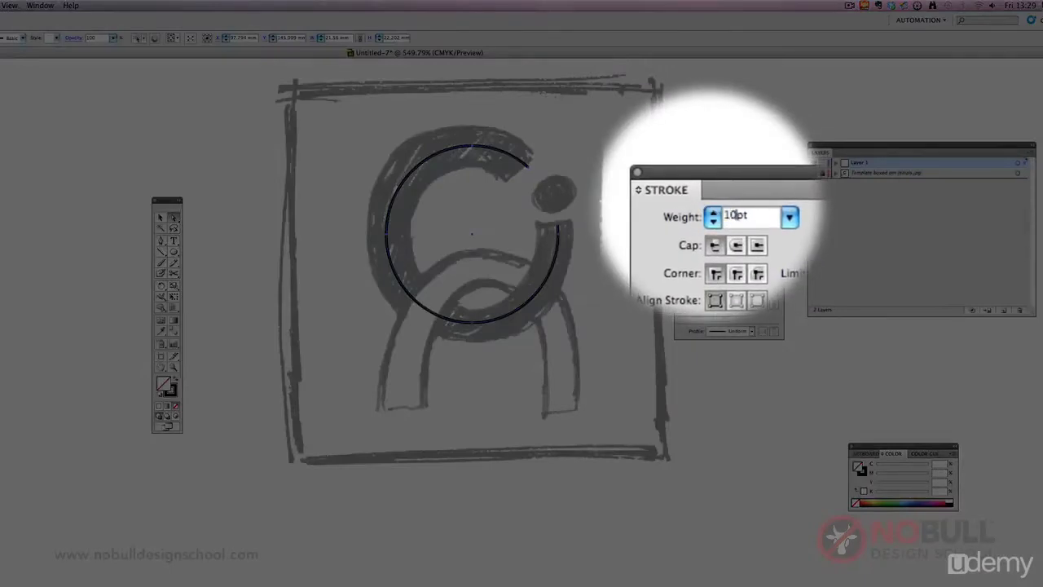
key("Return")
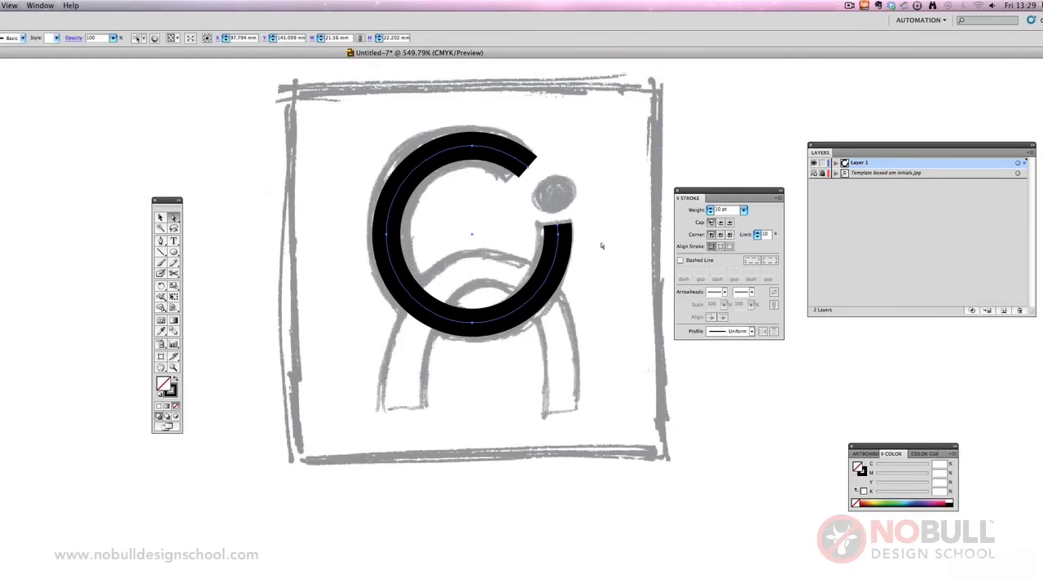
left_click(691, 153)
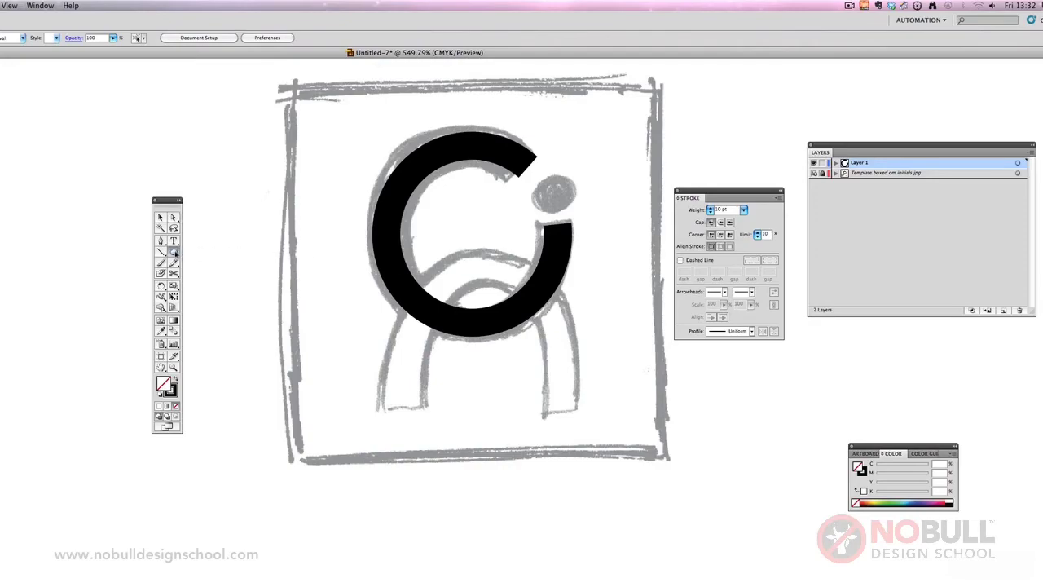
- Set the Rounded Rectangle tool's corner radius to 30 mm and delete the sample shape it creates
left_click_drag(176, 253, 220, 264)
left_click(325, 299)
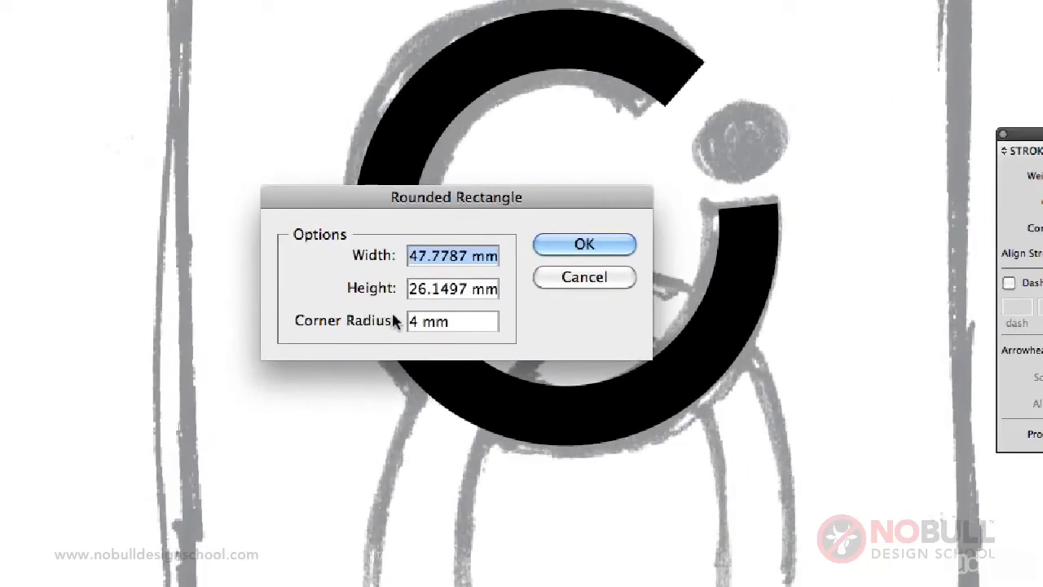
left_click_drag(421, 321, 379, 321)
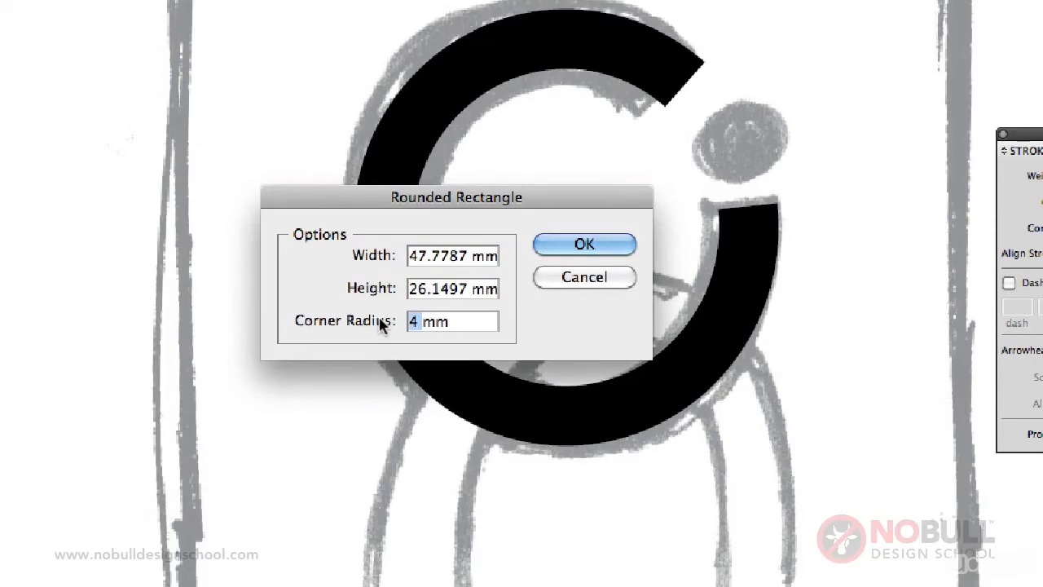
type("30")
key("Return")
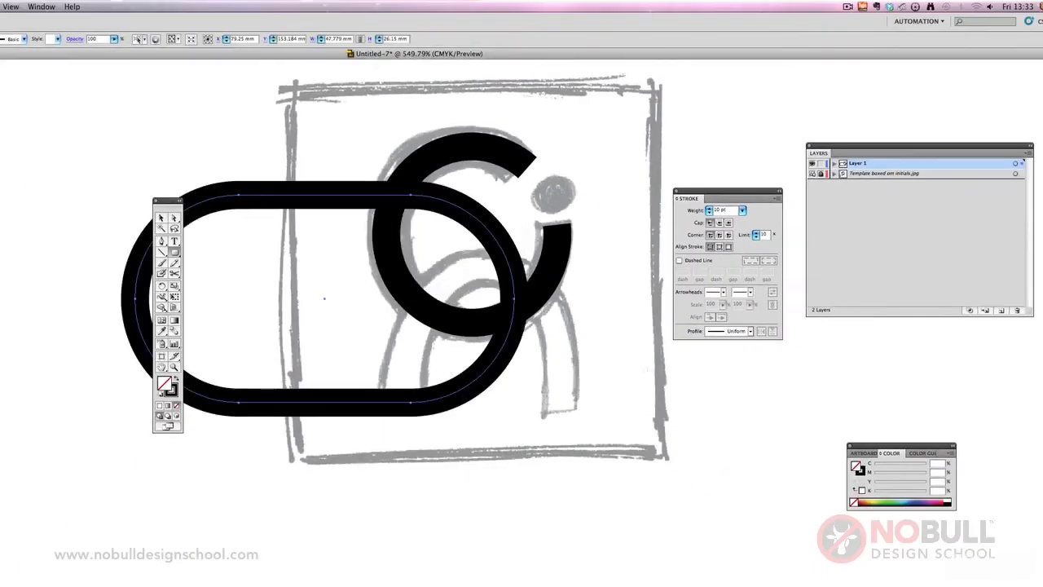
key("Delete")
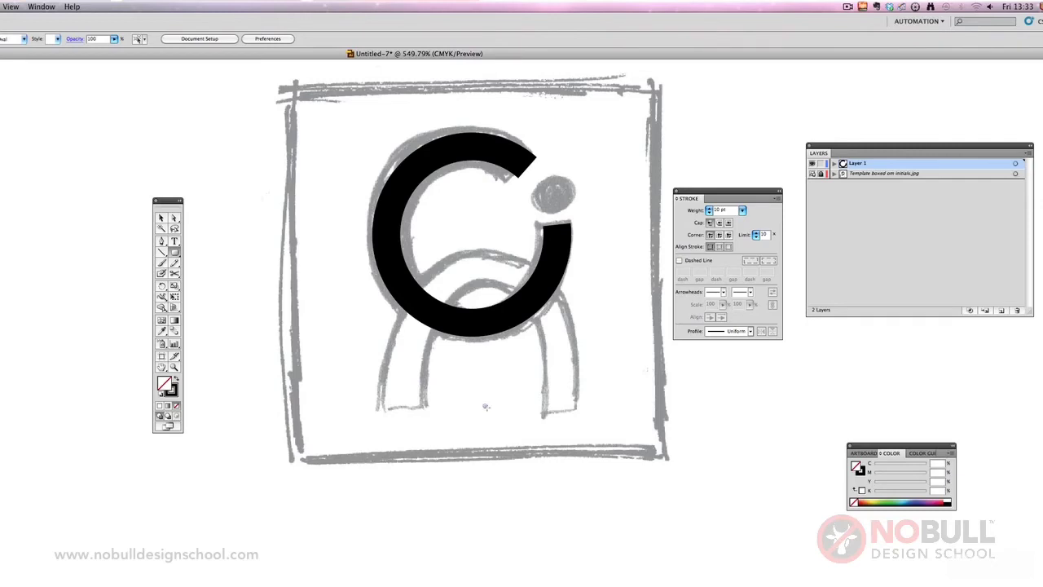
- Draw an upright rounded rectangle about 21.8 by 34.5 mm over the sketched arch and nudge it slightly left
mouse_move(486, 406)
left_mouse_down()
mouse_move(542, 461)
mouse_move(574, 525)
mouse_move(571, 542)
left_mouse_up()
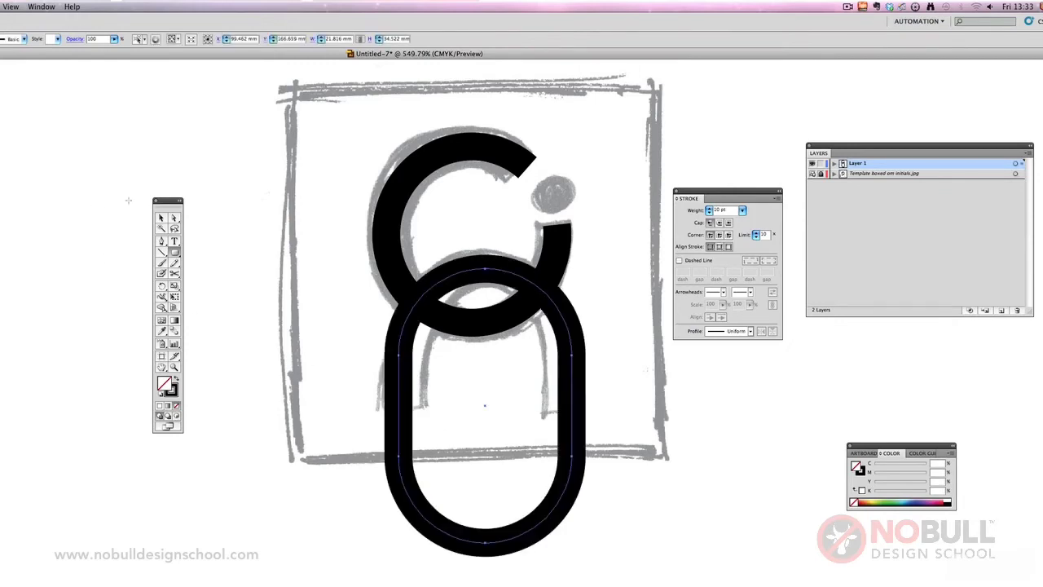
left_click(162, 218)
left_click(587, 329)
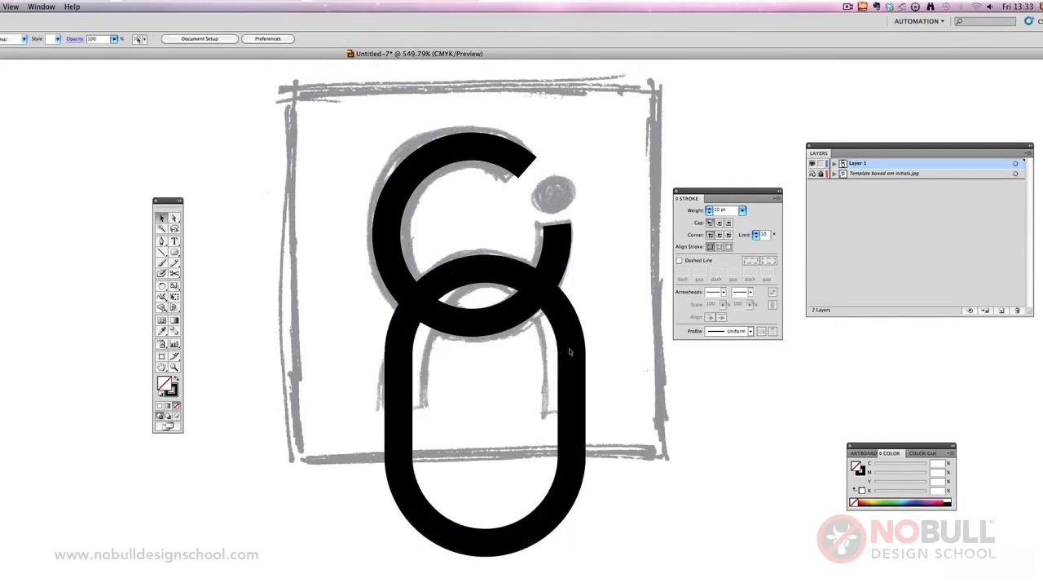
left_click(569, 334)
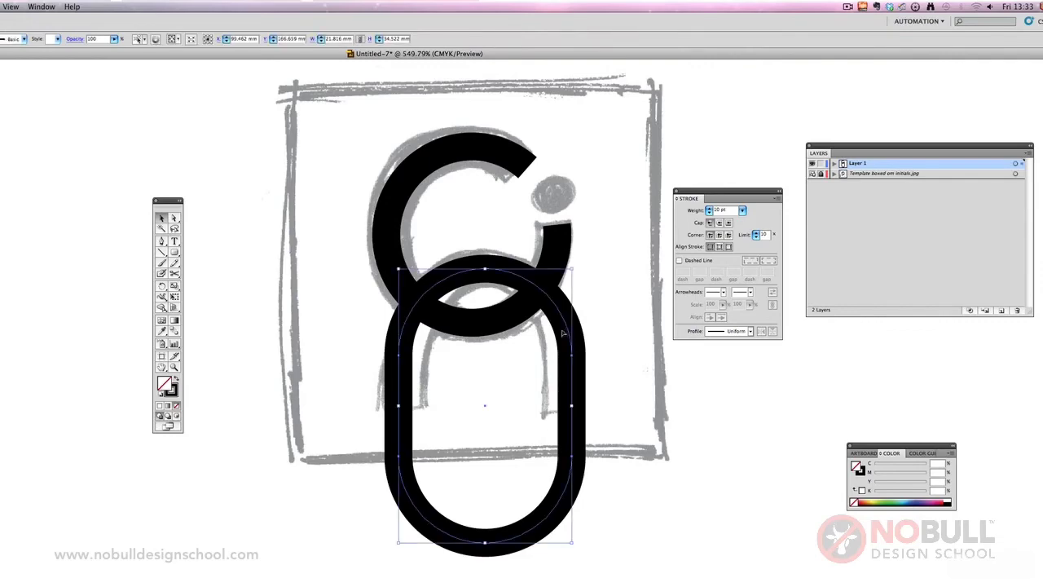
key("Left")
key("Left")
key("Left")
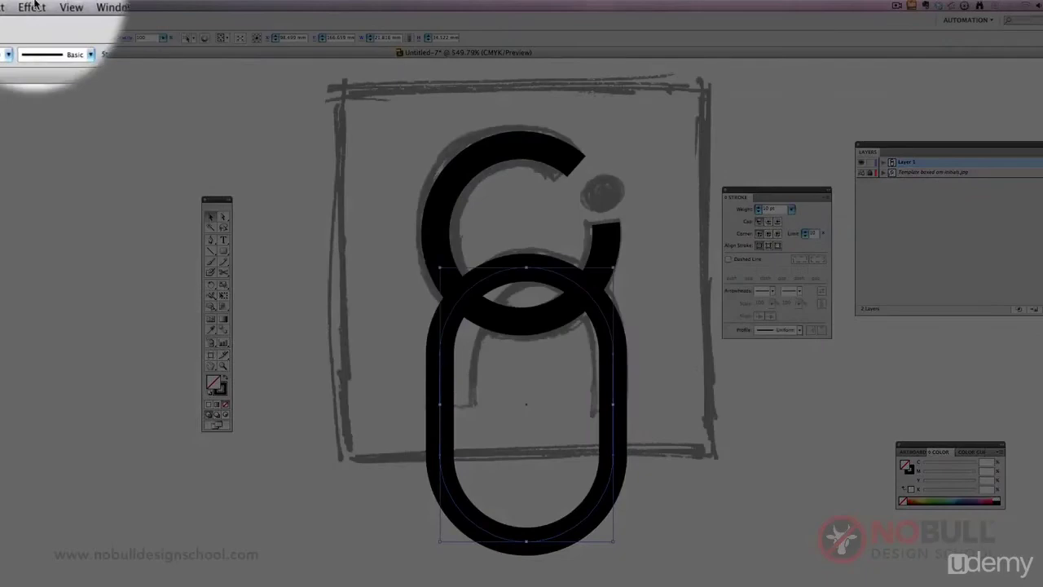
- Show the rulers, add vertical guides at both outer edges of the C, and align the rounded rectangle between them
left_click(12, 6)
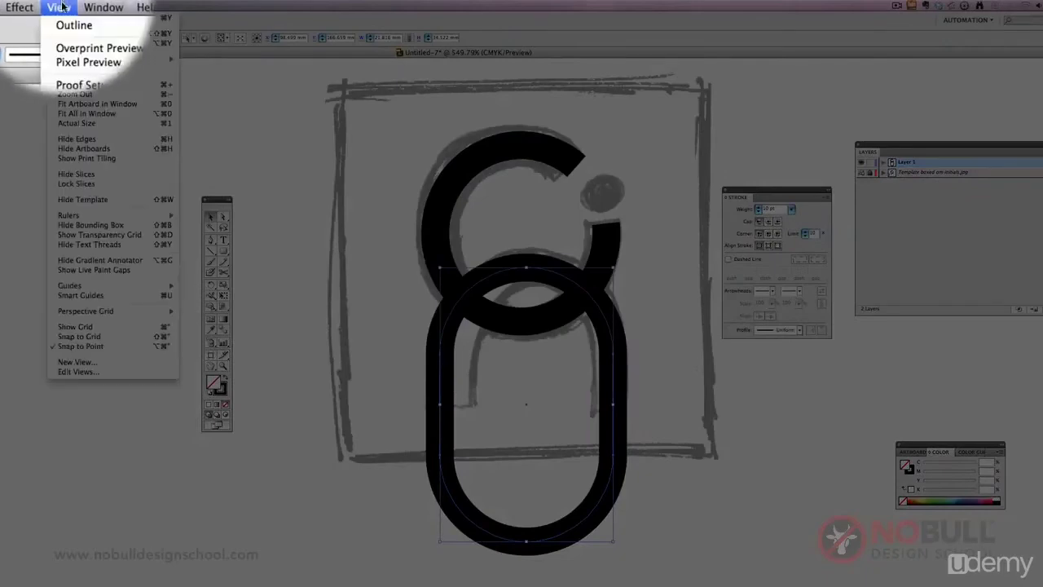
mouse_move(68, 215)
left_click(203, 217)
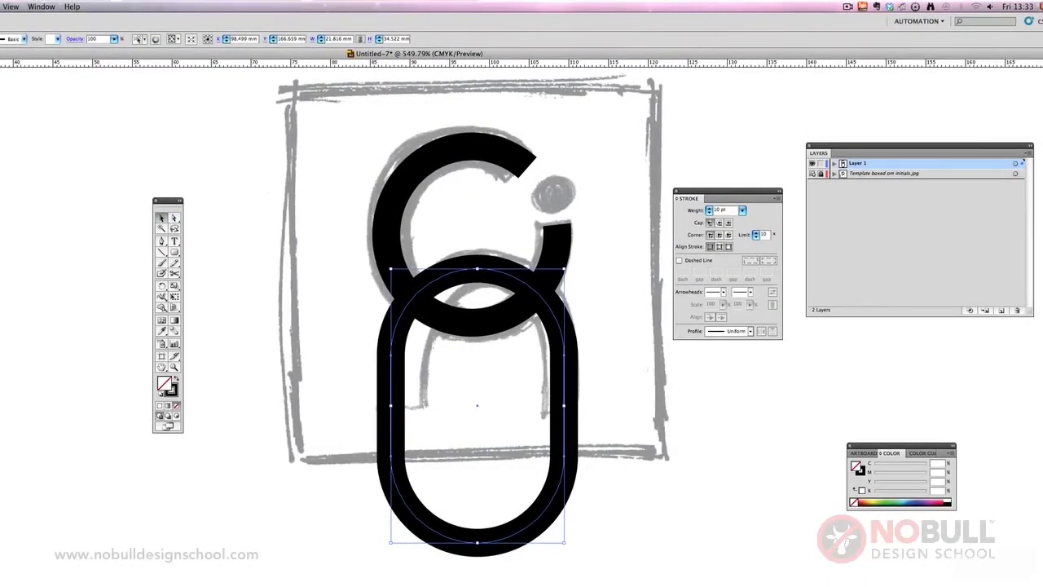
left_click_drag(4, 244, 373, 244)
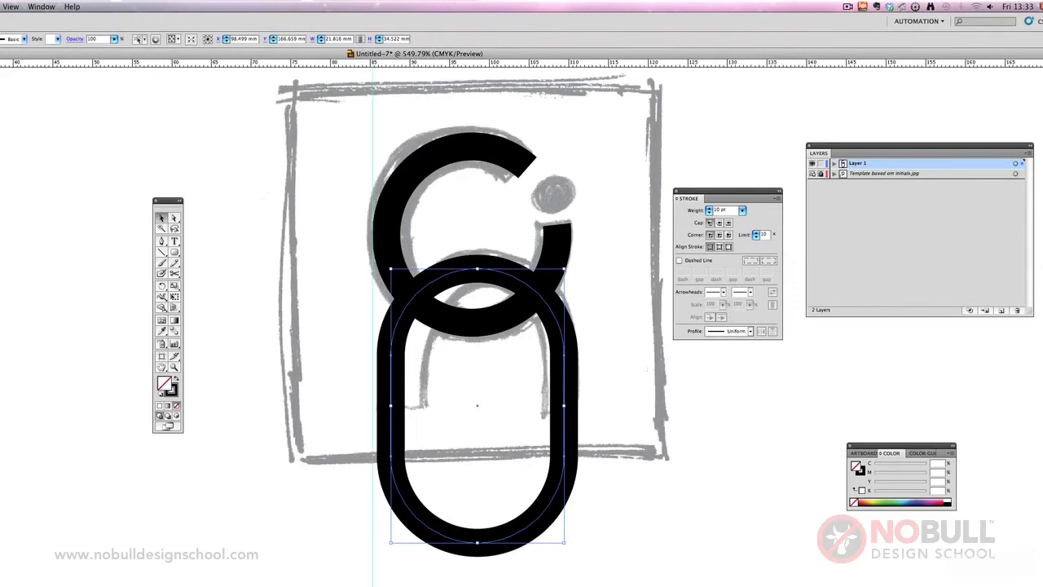
left_click_drag(4, 302, 558, 334)
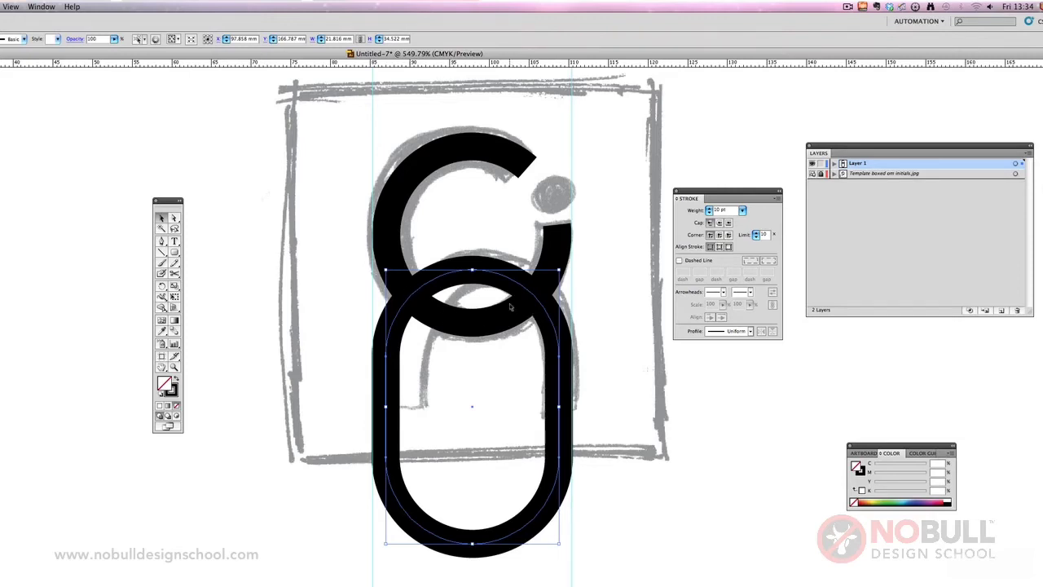
- Add a horizontal guide across the rounded rectangle at the foot of the sketched arch
left_click(175, 218)
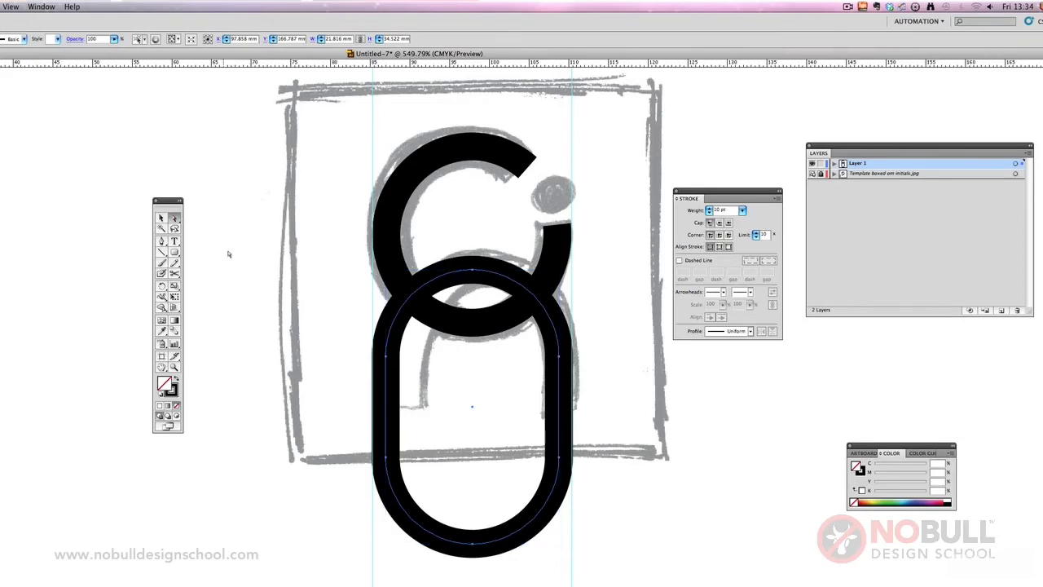
left_click(345, 386)
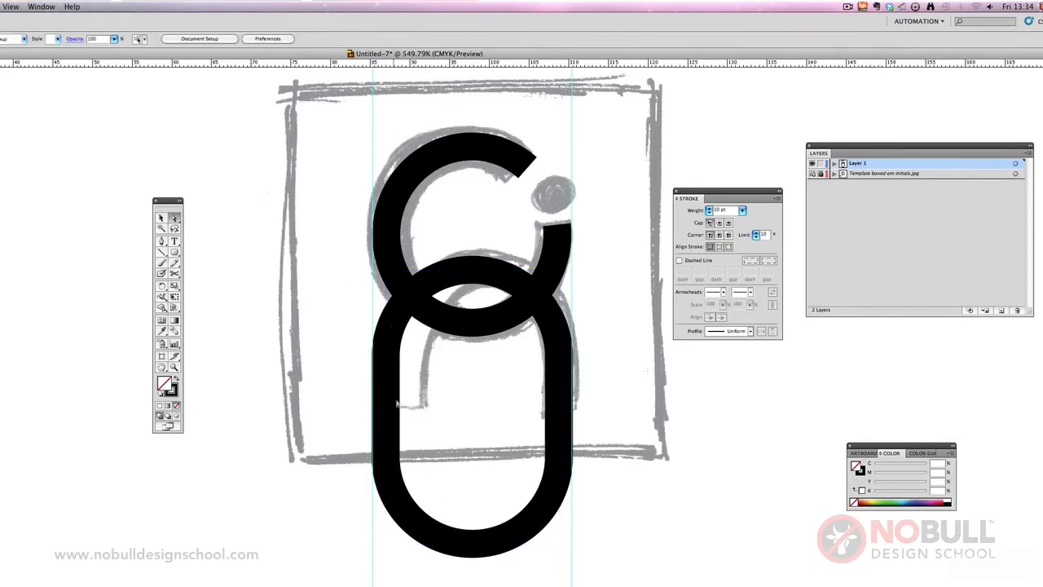
left_click_drag(342, 407, 487, 493)
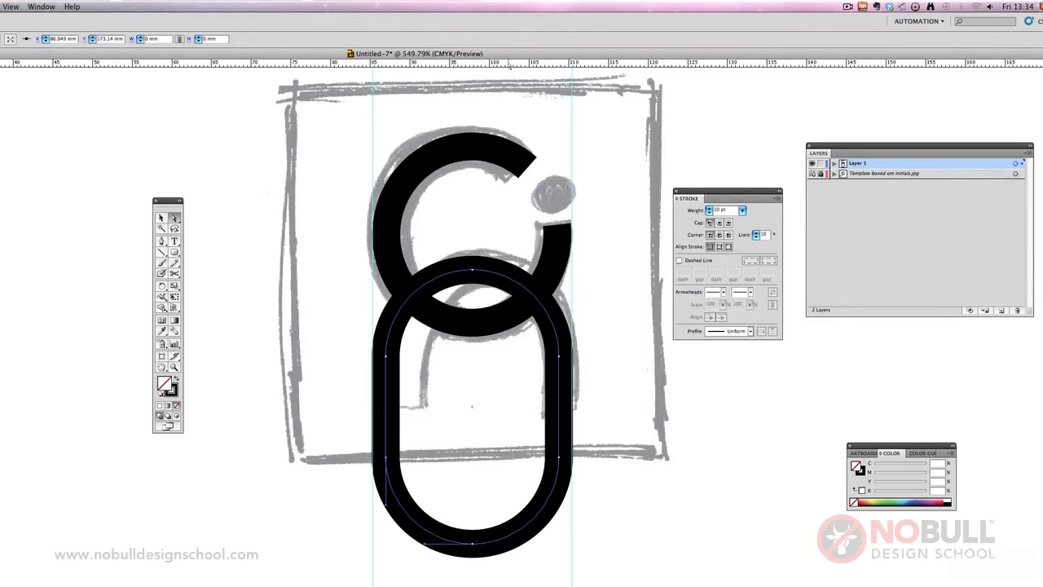
left_click_drag(509, 65, 550, 416)
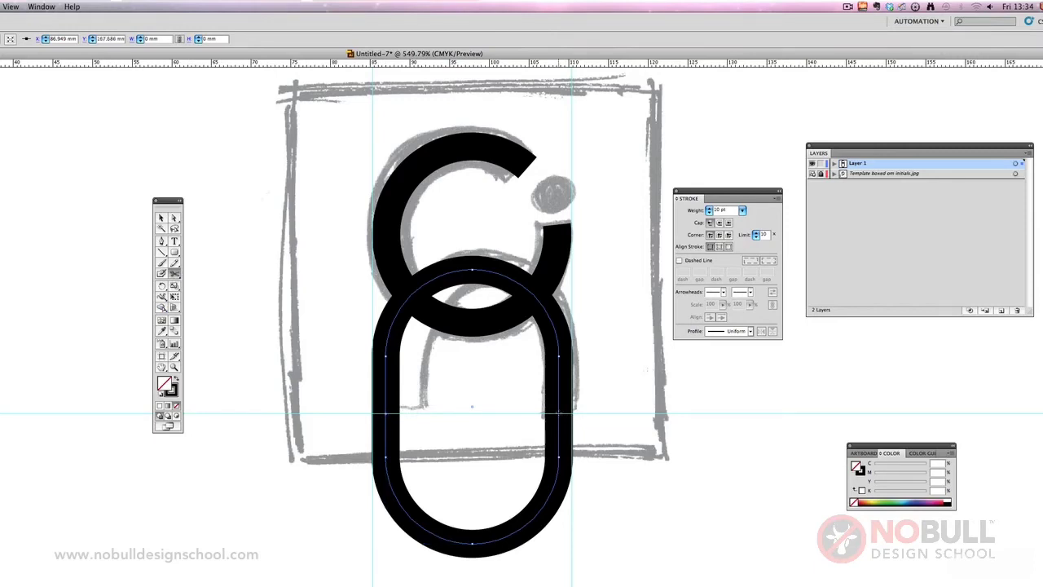
- Cut both sides of the rounded rectangle at the horizontal guide, delete its lower part, and check the shapes without the template
left_click(559, 413)
left_click(161, 219)
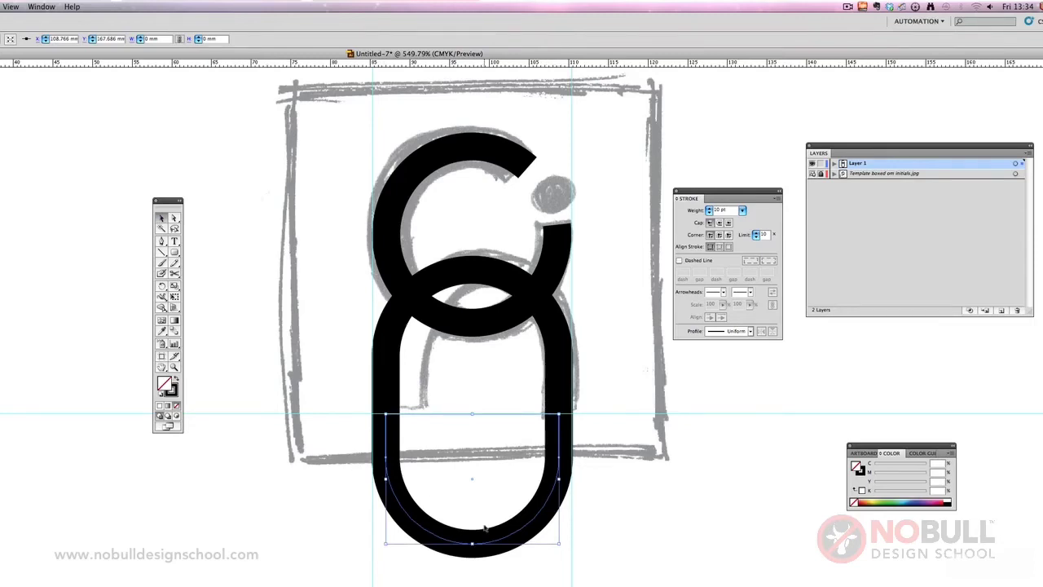
key("Delete")
key("Delete")
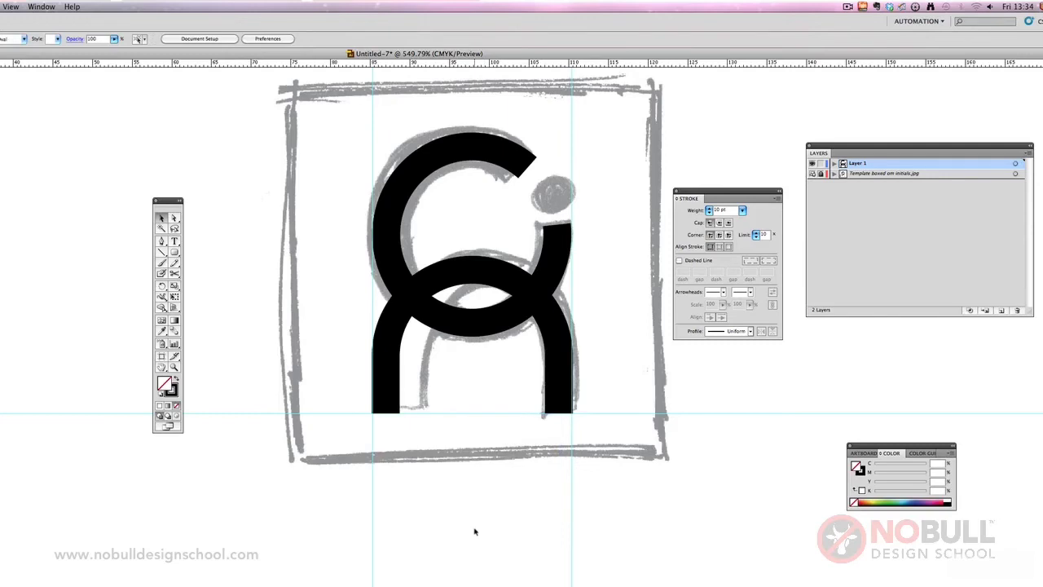
left_click(813, 174)
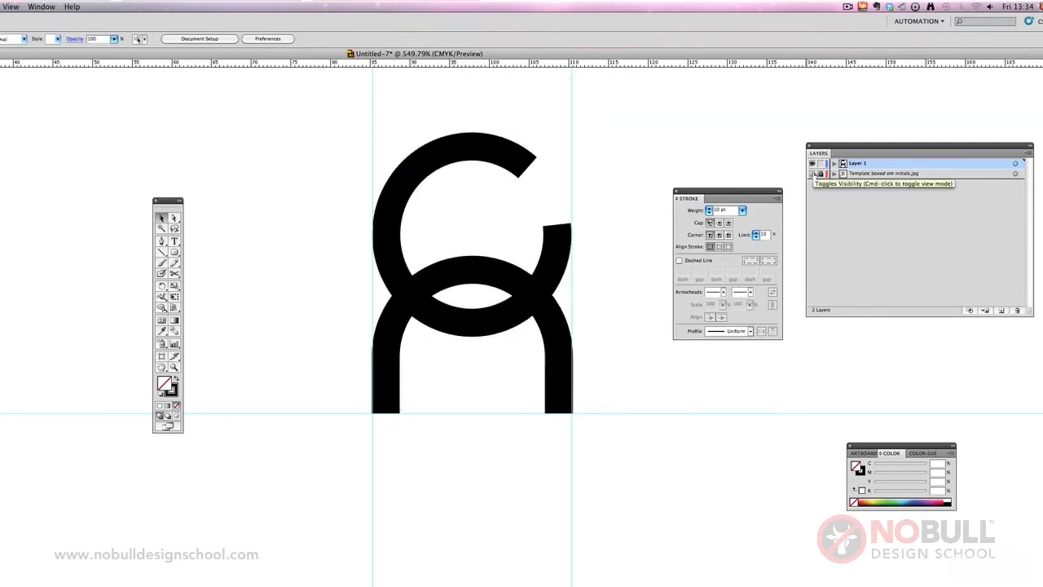
left_click(813, 173)
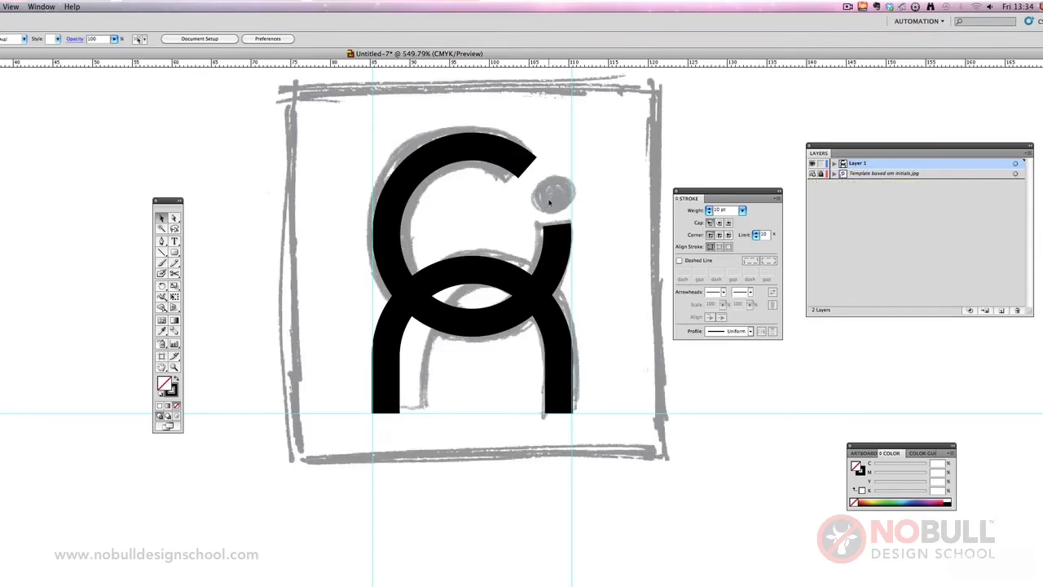
- Draw a circle about 4.7 mm wide over the sketched dot and give it a black fill with no stroke
key("a")
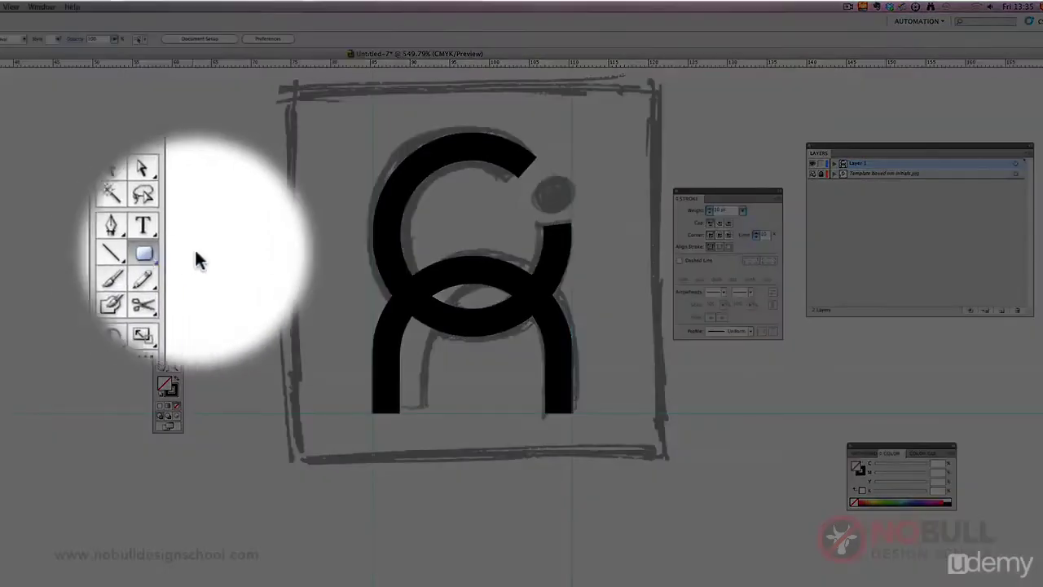
left_click_drag(174, 251, 181, 275)
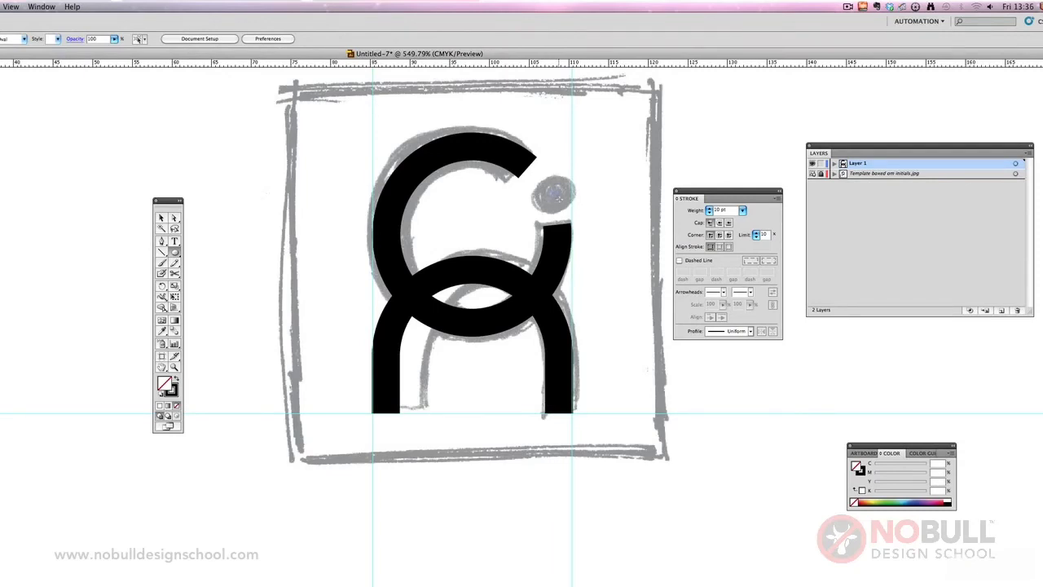
left_click_drag(566, 208, 569, 212)
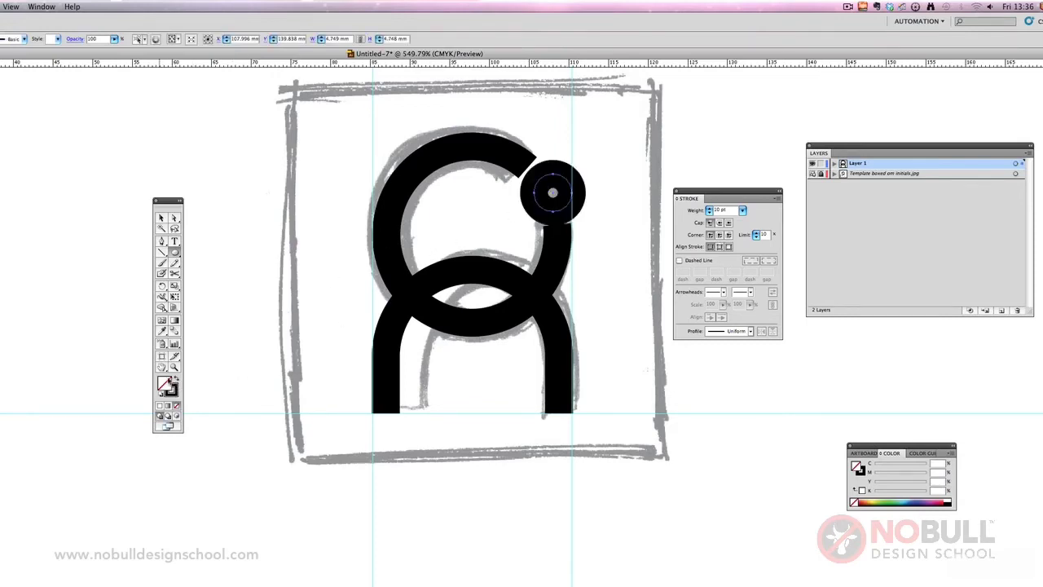
left_click(176, 379)
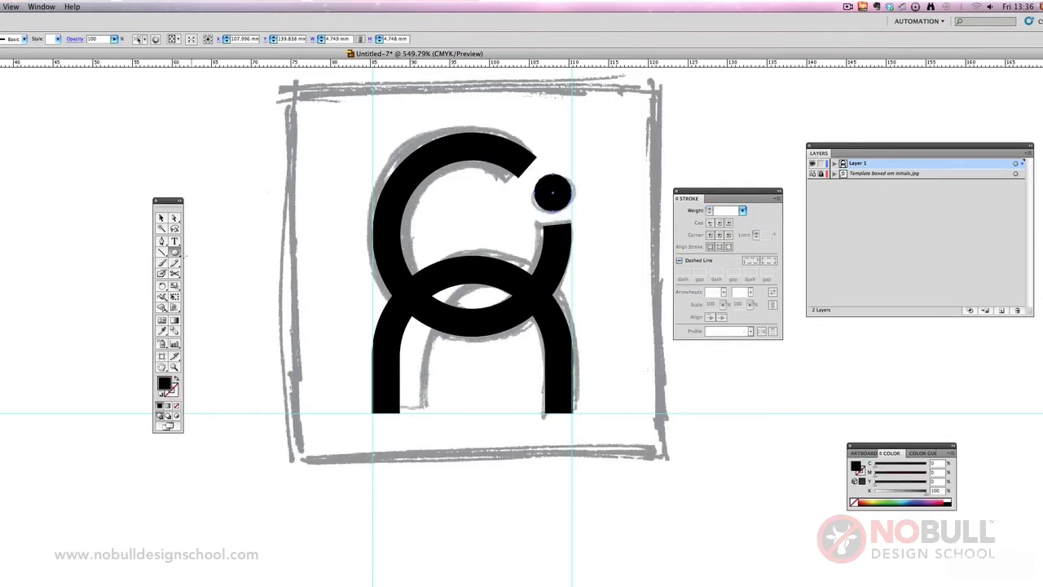
left_click(161, 218)
left_click(525, 218)
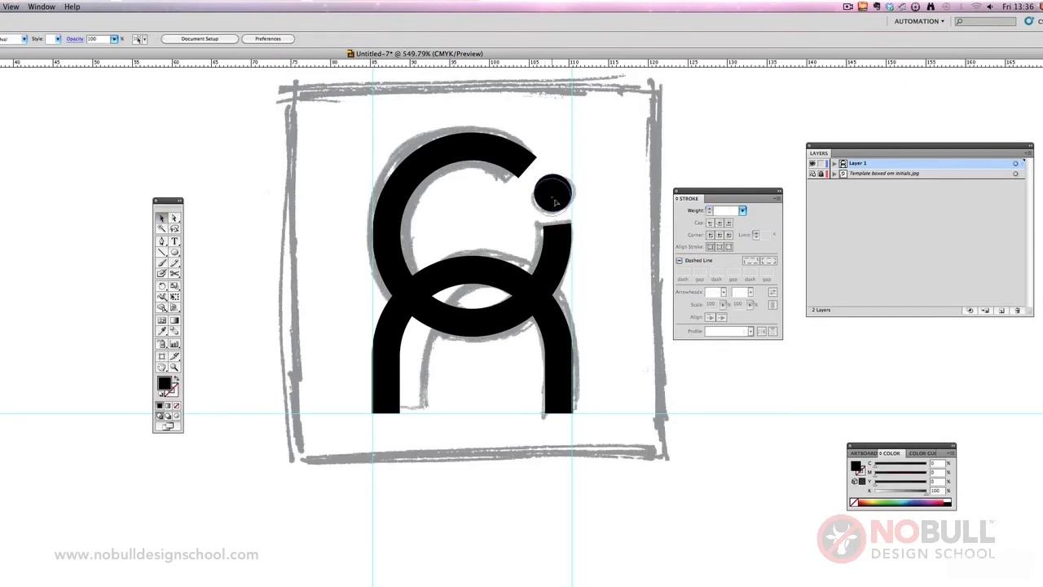
- Scale the circular dot down to about 4.2 mm and hide the template layer to judge it
left_click(555, 200)
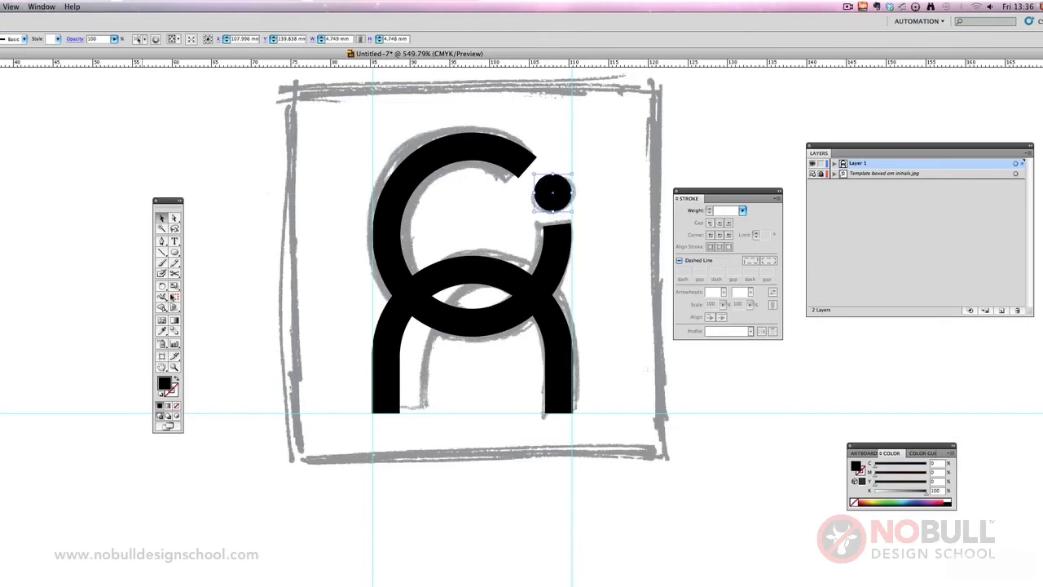
left_click(174, 296)
left_click_drag(571, 211, 557, 196)
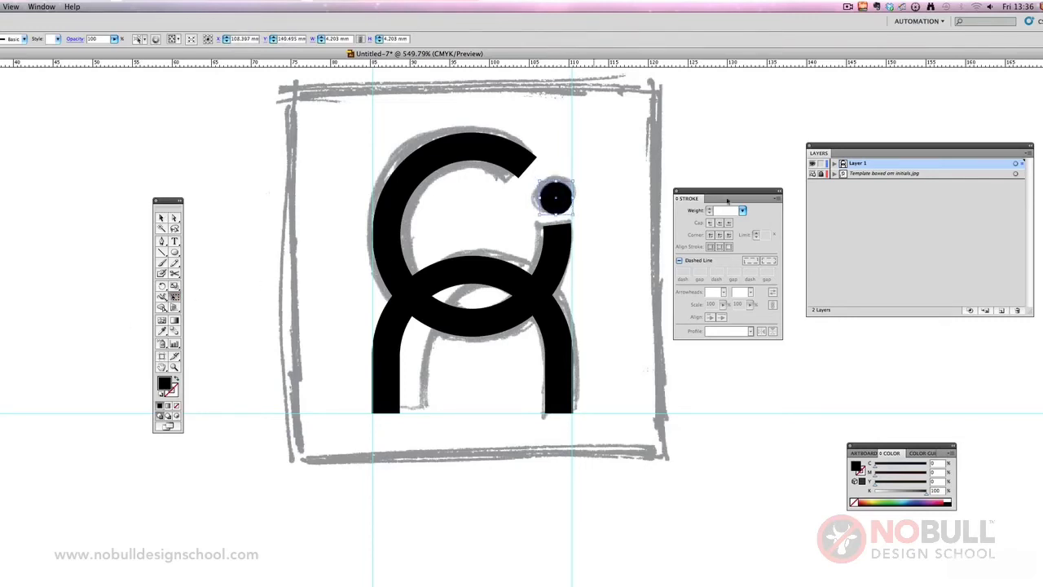
left_click(812, 173)
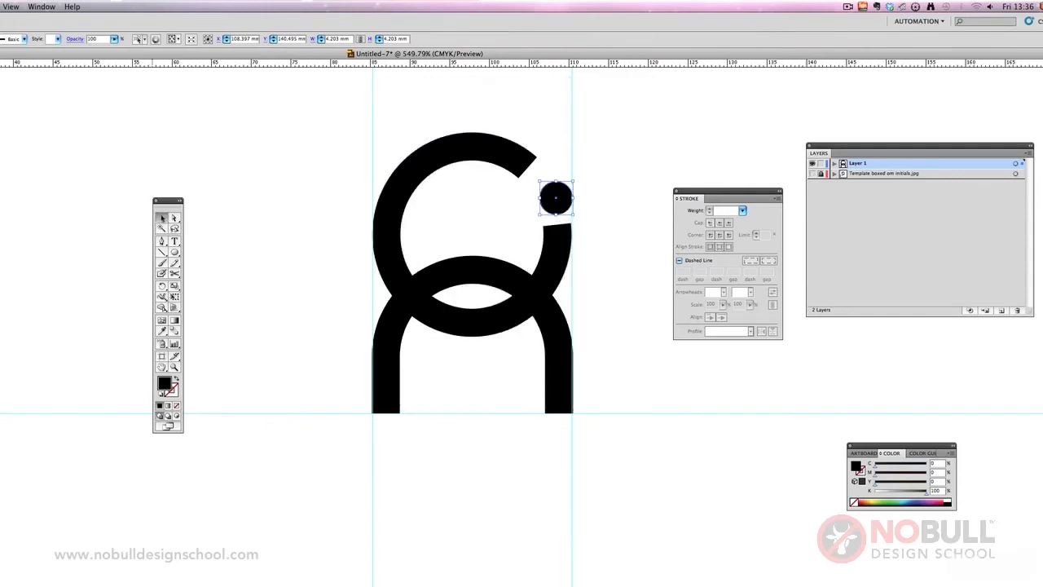
left_click(161, 218)
left_click(266, 274)
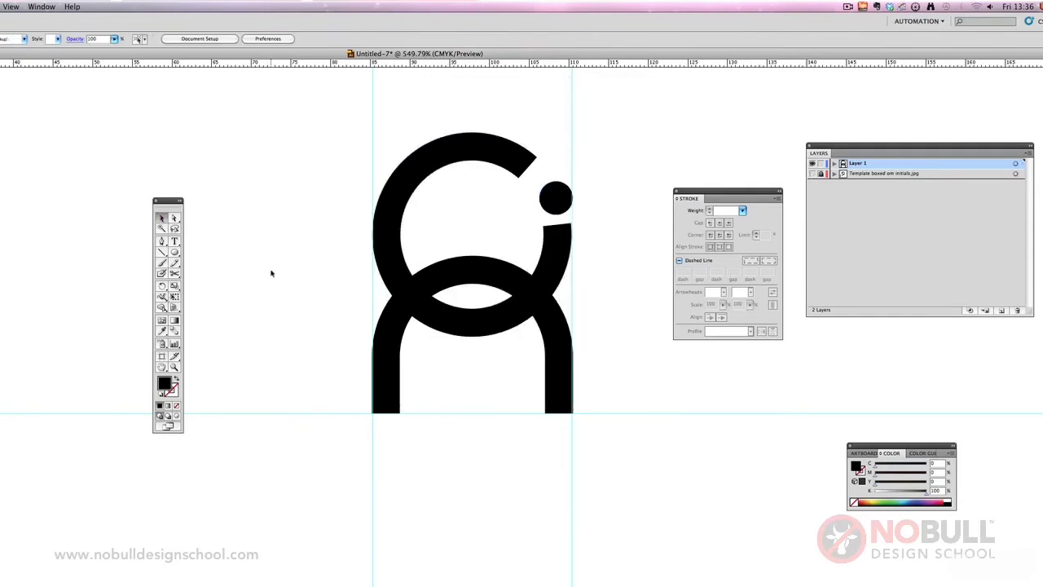
- Replace the circular dot with a black rectangle about 3.6 by 2.7 mm, using a new vertical guide at the i stem's inner edge
left_click(559, 201)
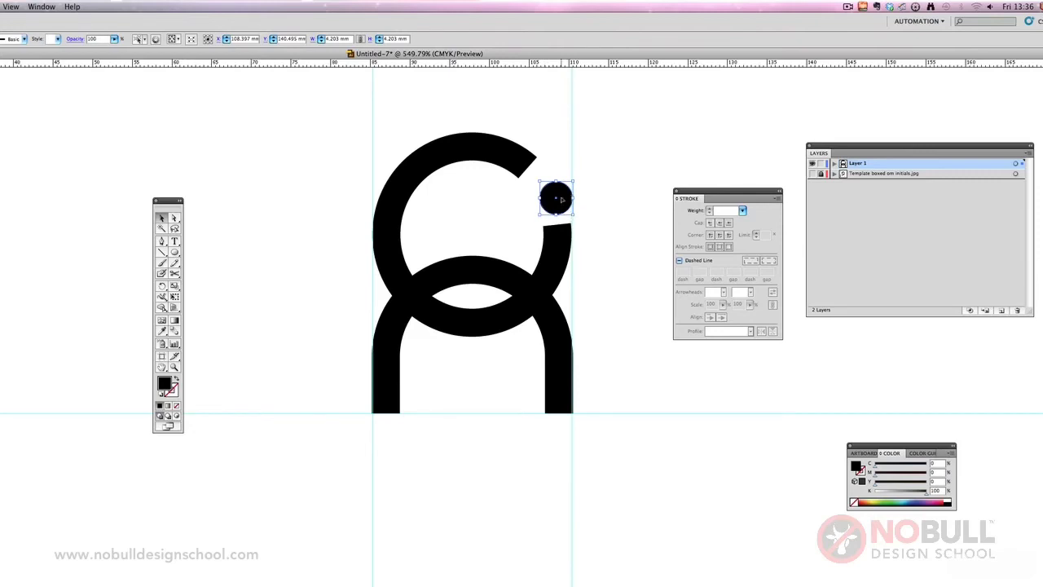
key("Delete")
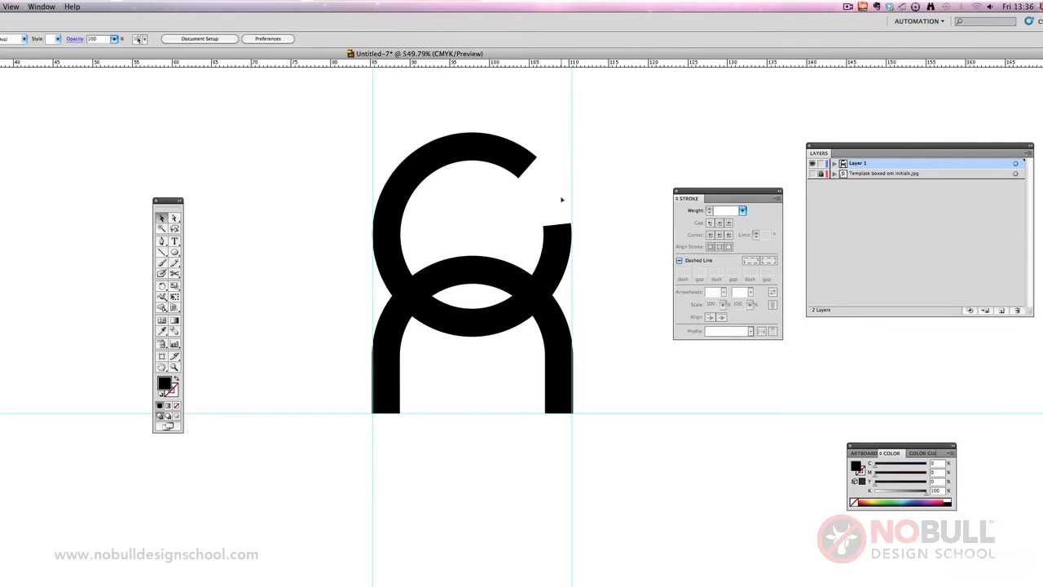
left_click(812, 174)
left_click_drag(173, 253, 222, 256)
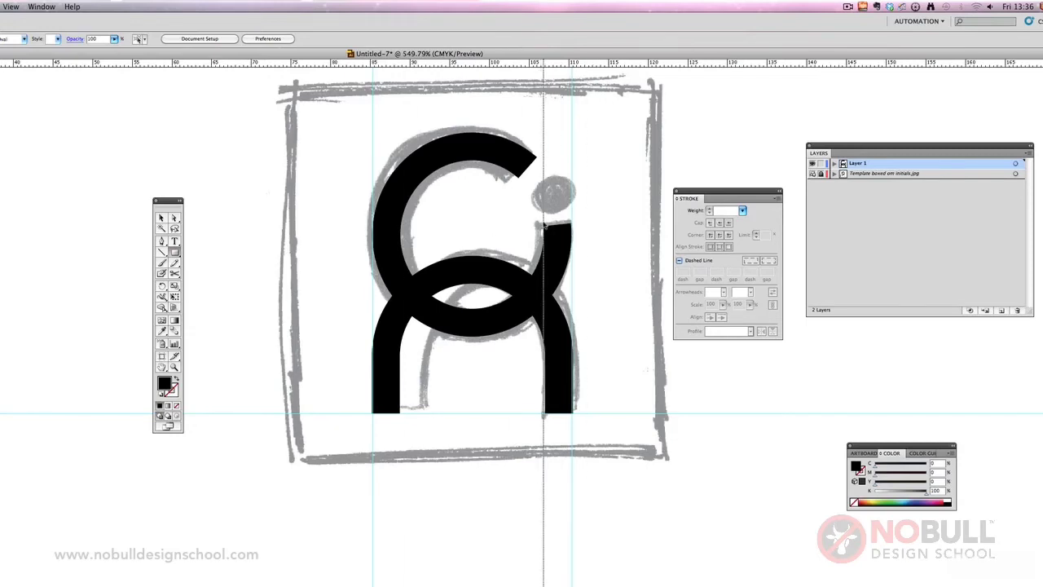
left_click_drag(545, 227, 544, 225)
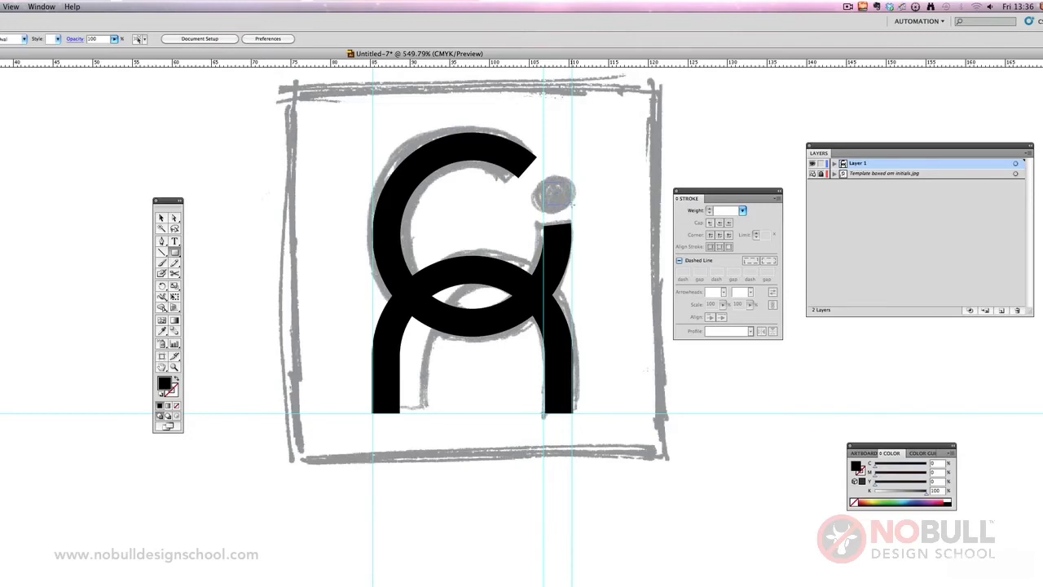
left_click_drag(573, 209, 543, 181)
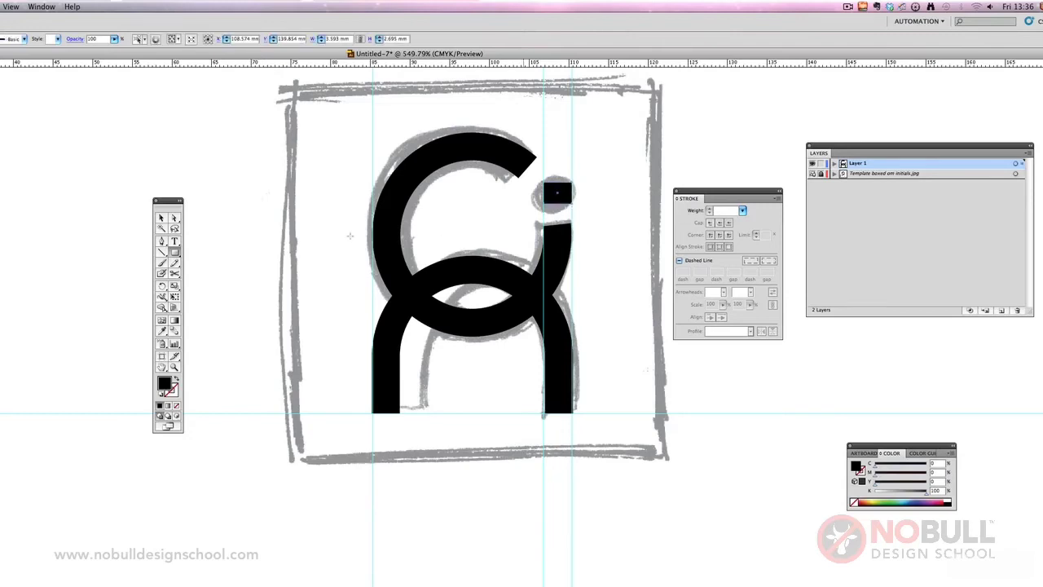
- Move the rectangular dot slightly down towards the i stem and hide the template layer
left_click(161, 218)
left_click_drag(559, 196, 559, 203)
left_click(648, 206)
left_click(811, 173)
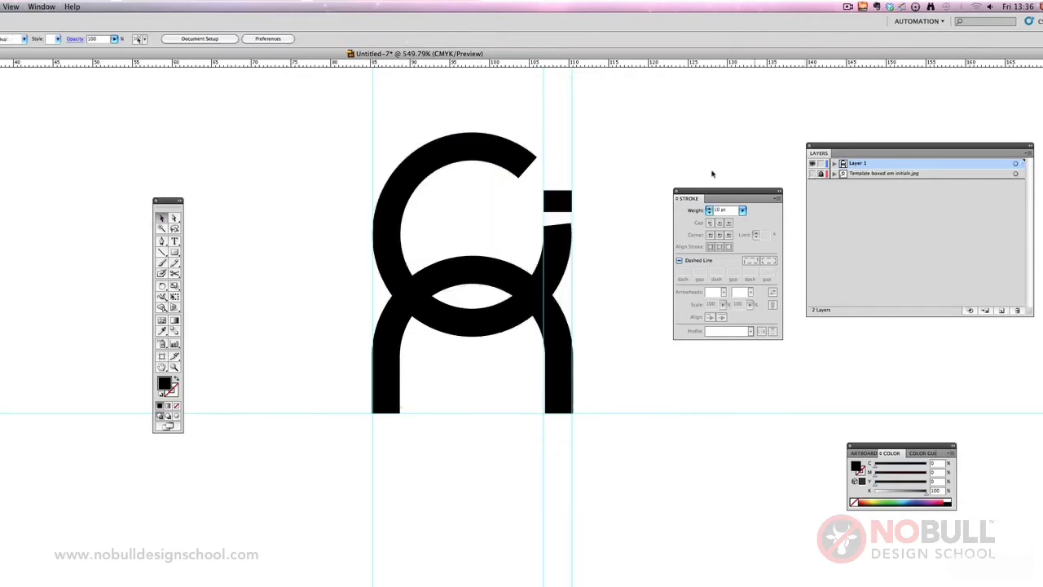
left_click(565, 209)
left_click(592, 230)
left_click_drag(565, 207, 564, 210)
left_click(578, 225)
- Convert the stroke of the open C arc into an outlined shape with Outline Stroke
left_click(557, 238)
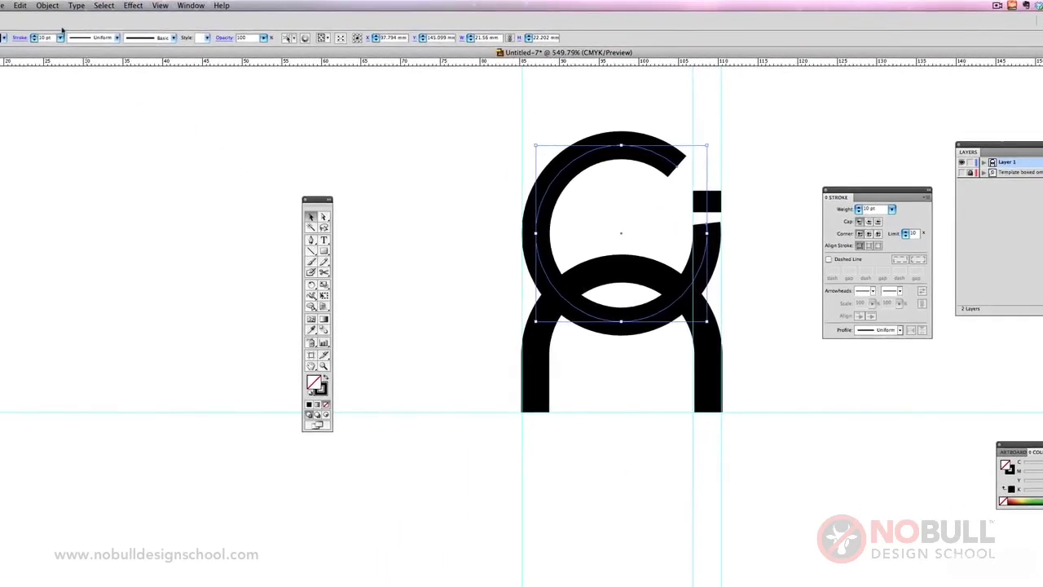
left_click(48, 5)
mouse_move(69, 200)
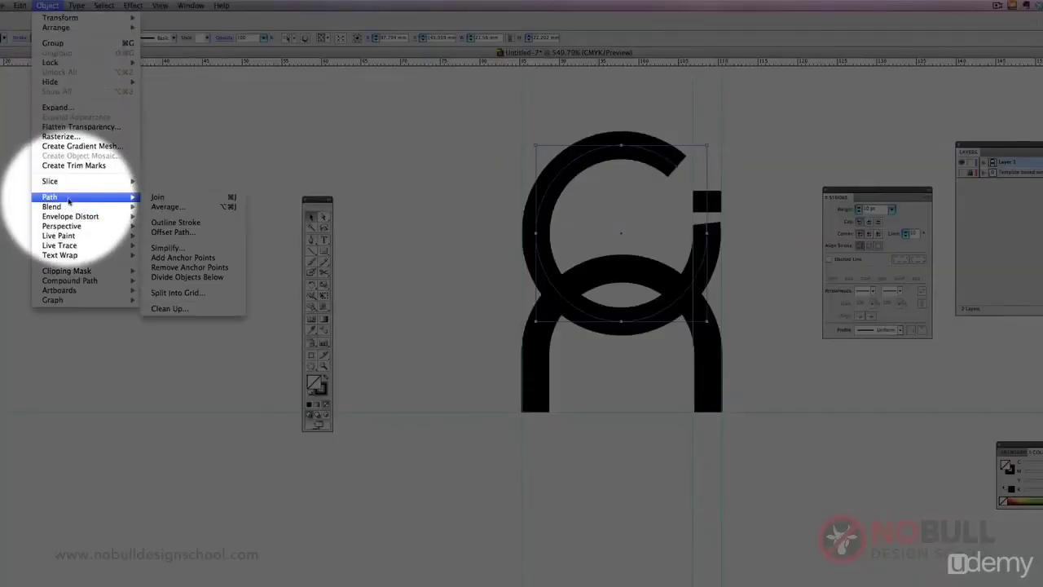
left_click(175, 222)
left_click(350, 223)
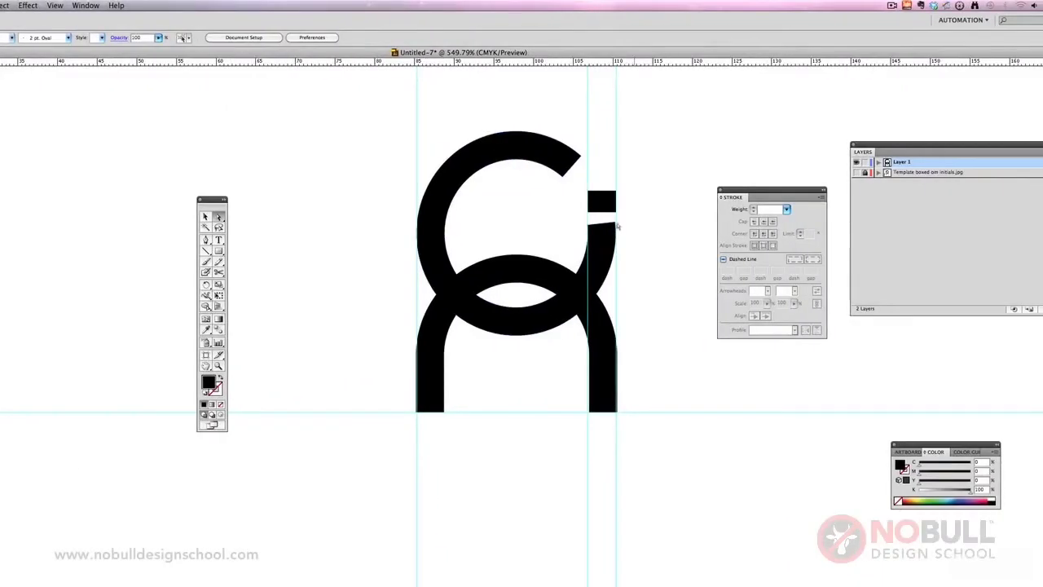
- Add a horizontal guide at the inner corner of the i stem's slanted top end
left_click(599, 228)
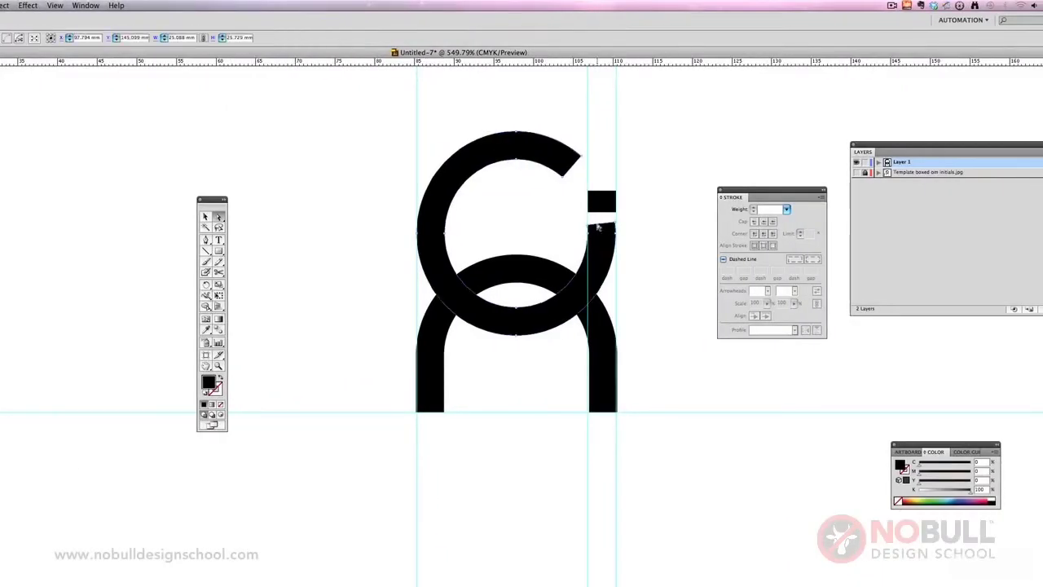
left_click_drag(645, 68, 670, 229)
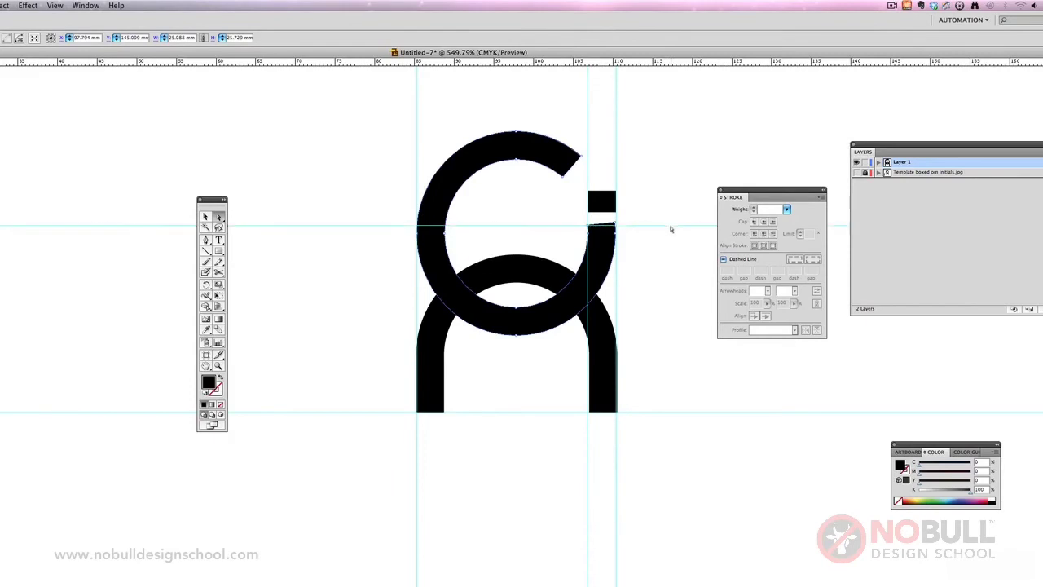
left_click(219, 366)
left_click_drag(415, 158, 690, 320)
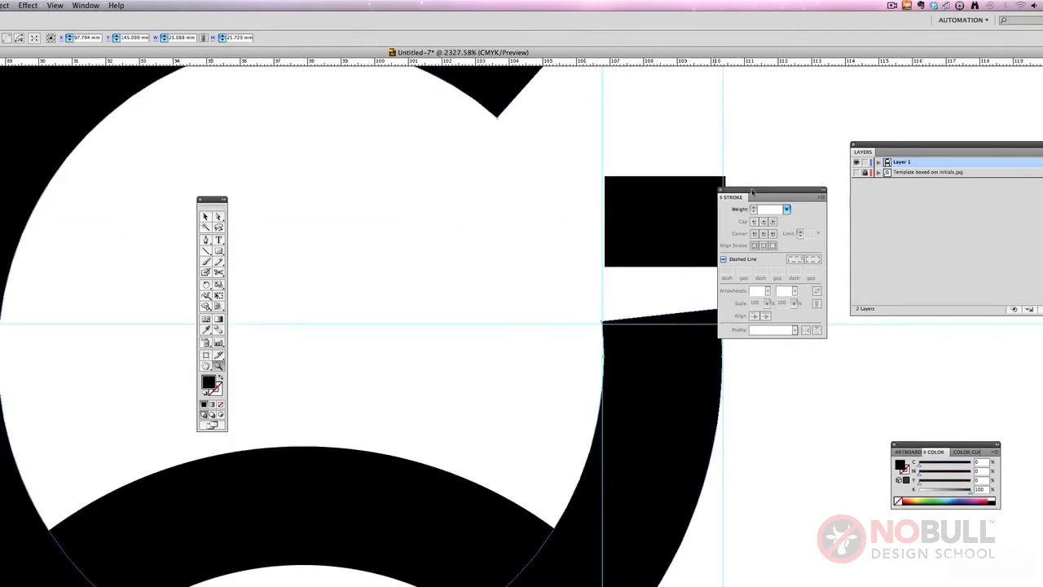
left_click_drag(719, 200, 780, 284)
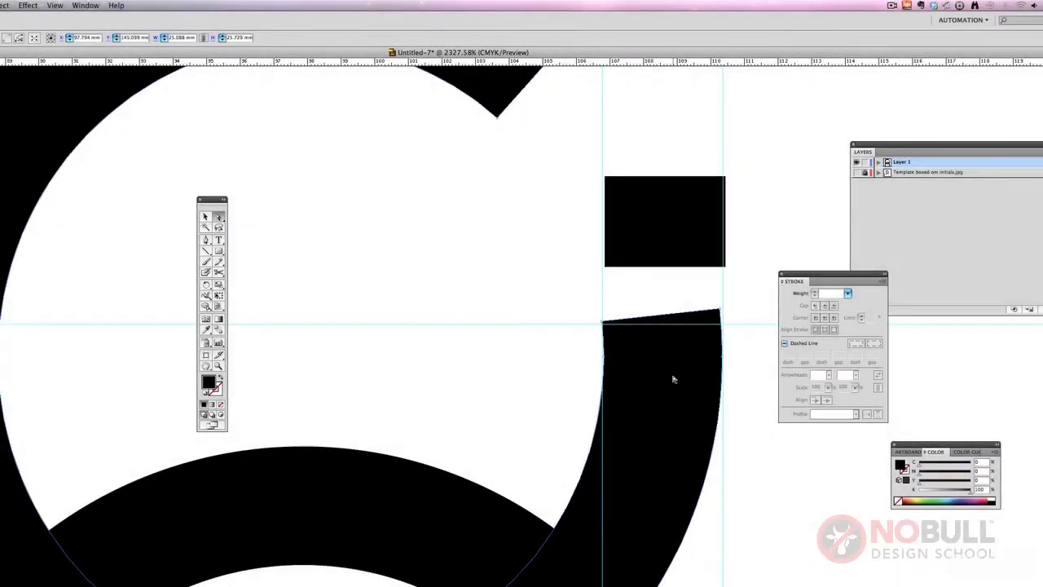
- Try to add an anchor point where the i stem's outer edge crosses the horizontal guide
left_click(673, 377)
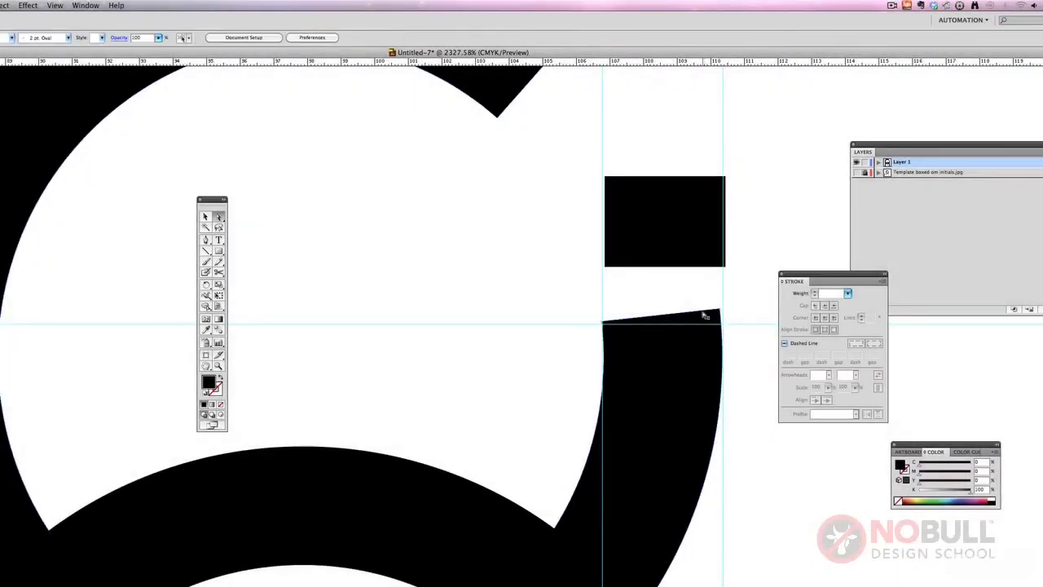
left_click(704, 315)
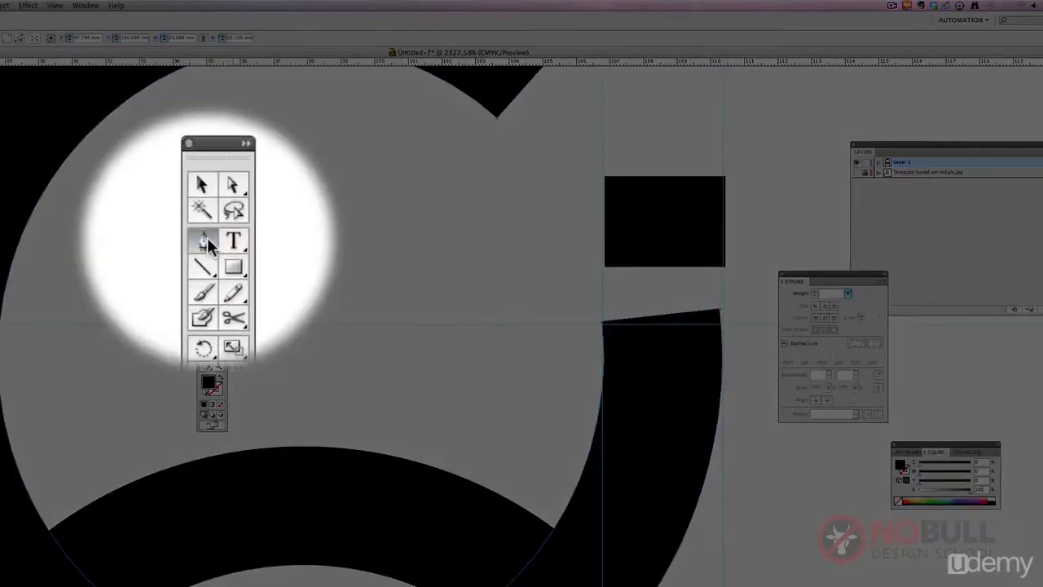
left_click_drag(207, 237, 236, 250)
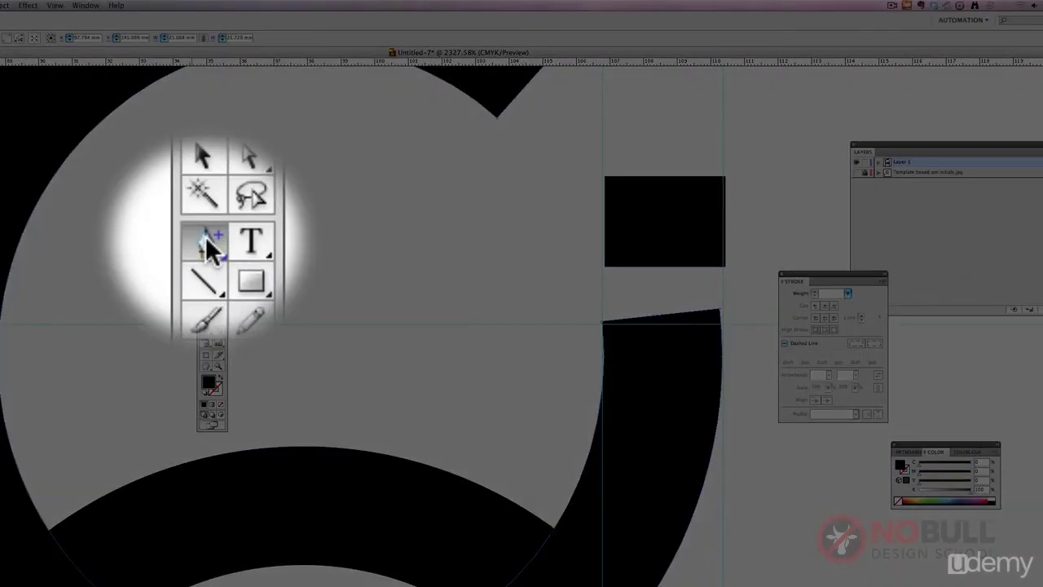
left_click(206, 236)
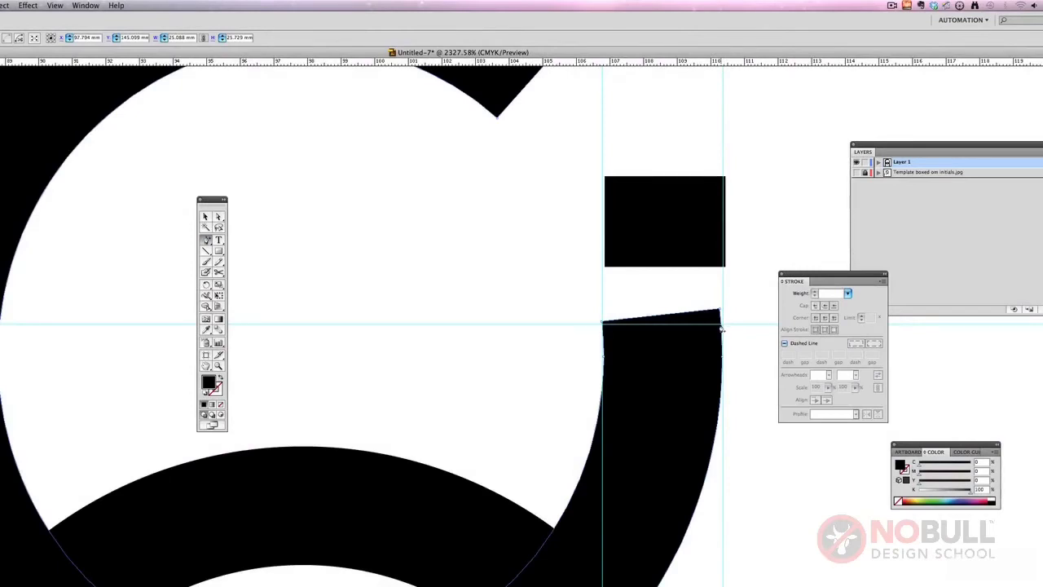
left_click(720, 327)
key("Return")
left_click(720, 330)
left_click(561, 215)
- Add an anchor point to the C outline where the i stem's outer edge meets the horizontal guide
left_click(218, 367)
left_click_drag(508, 263, 807, 342)
key("v")
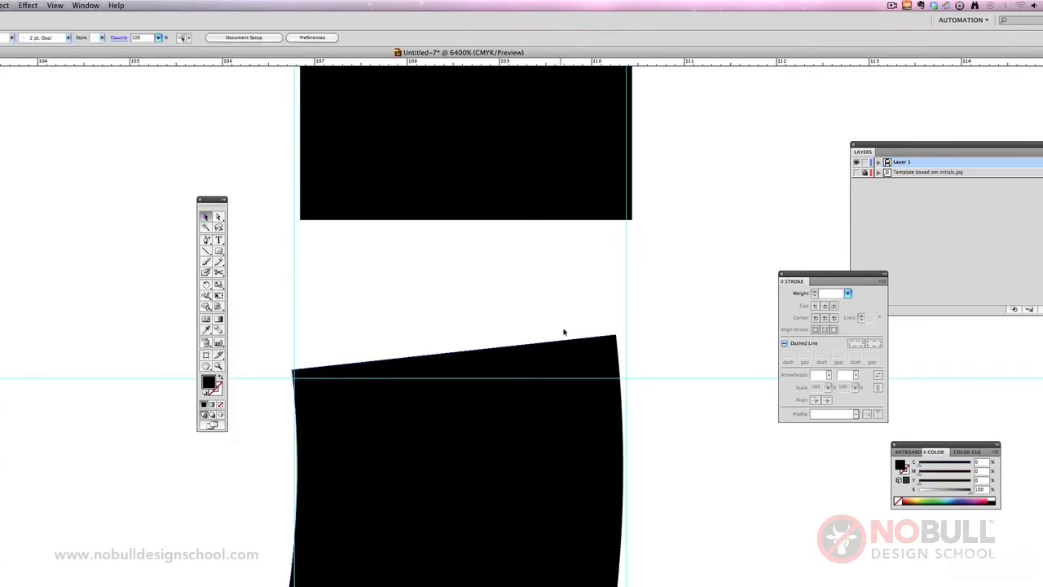
left_click(506, 358)
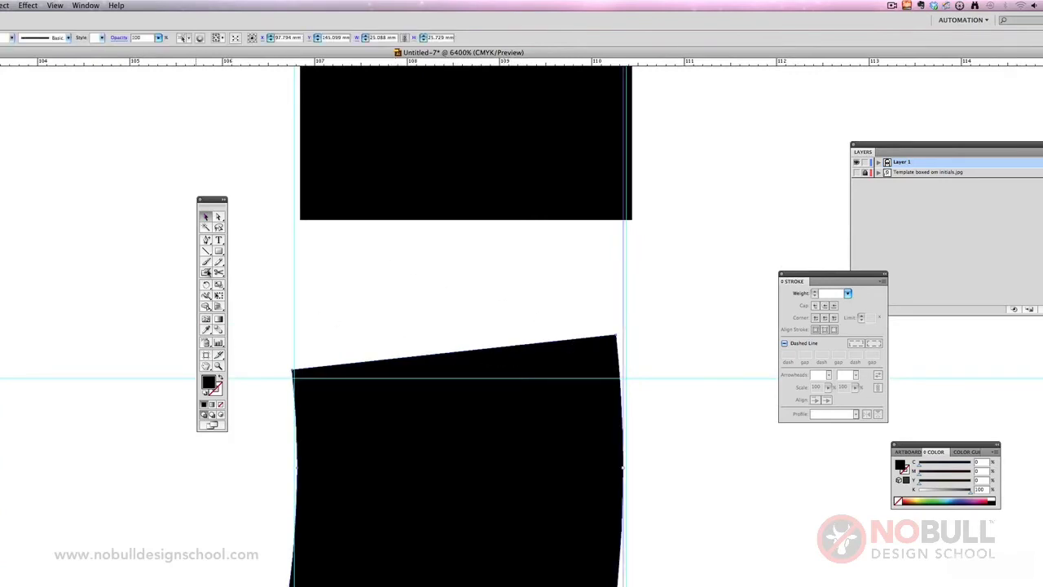
left_click(206, 240)
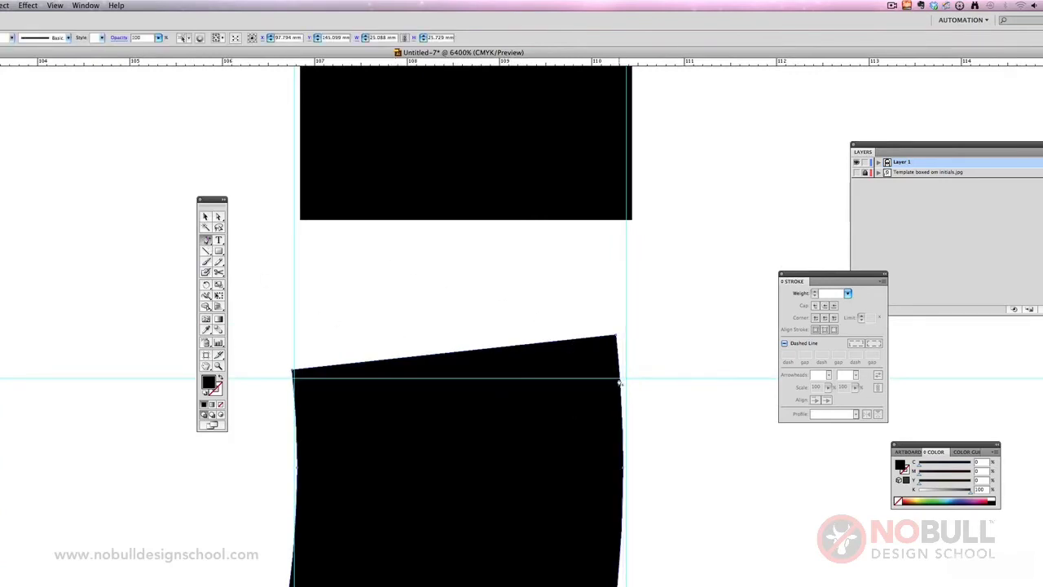
left_click(619, 383)
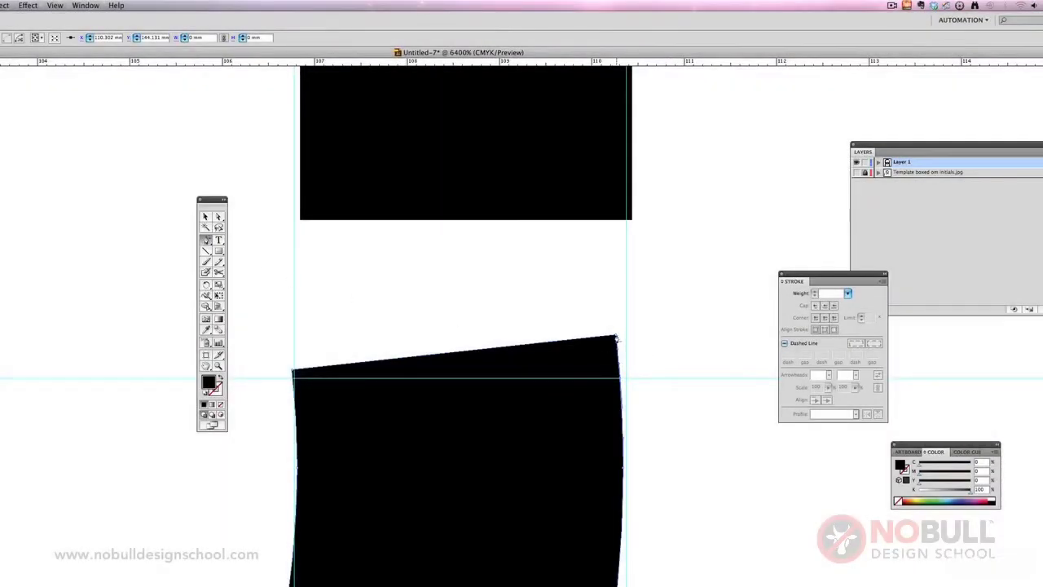
- Delete the i stem's outer top corner point and move its inner top corner point onto the guide intersection
left_click(627, 345)
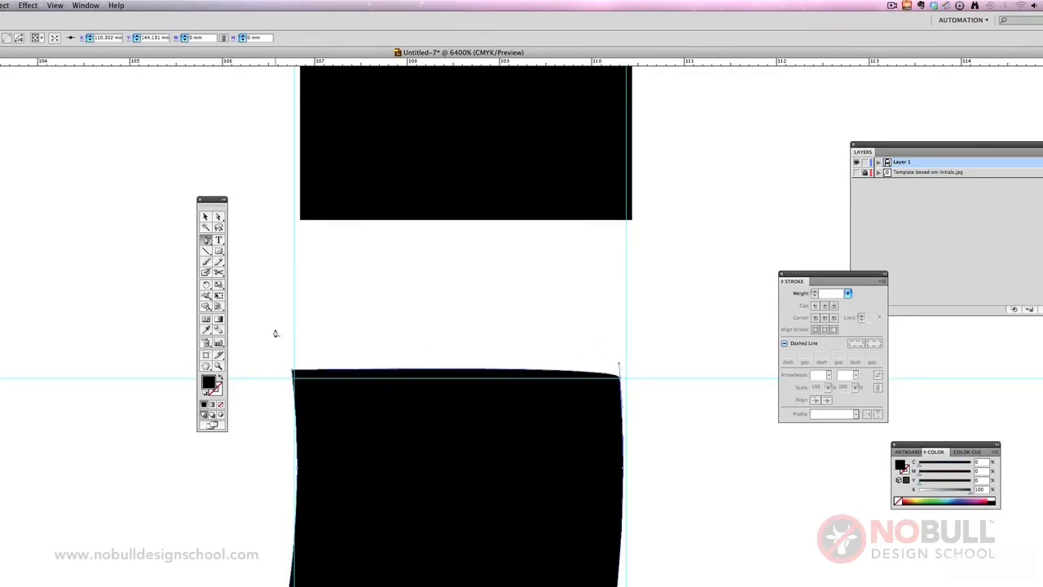
left_click(219, 217)
left_click_drag(295, 374, 294, 378)
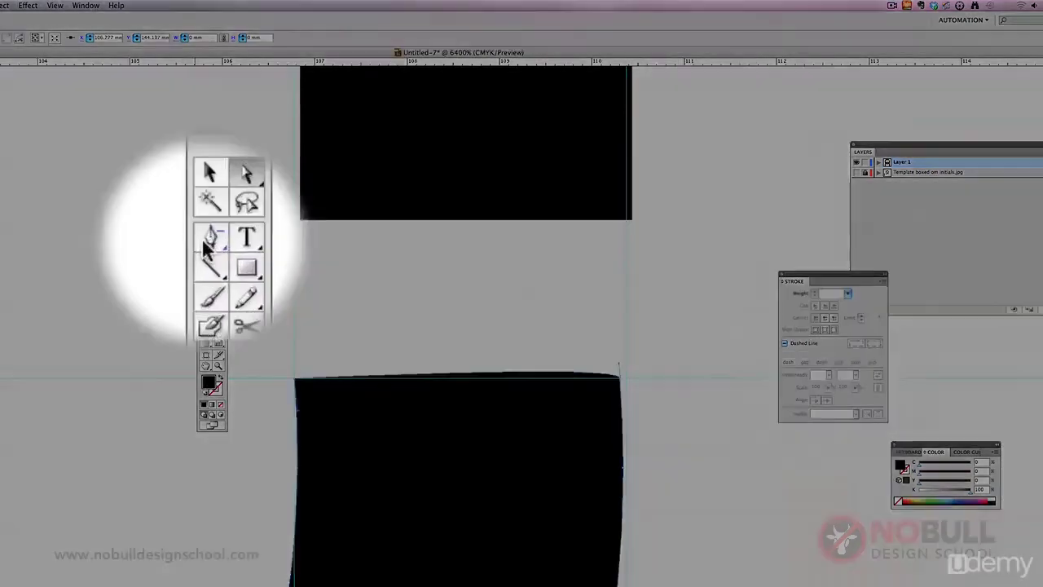
- Convert the added outer anchor point to a corner point so the i stem's top edge is straight
left_click(205, 239)
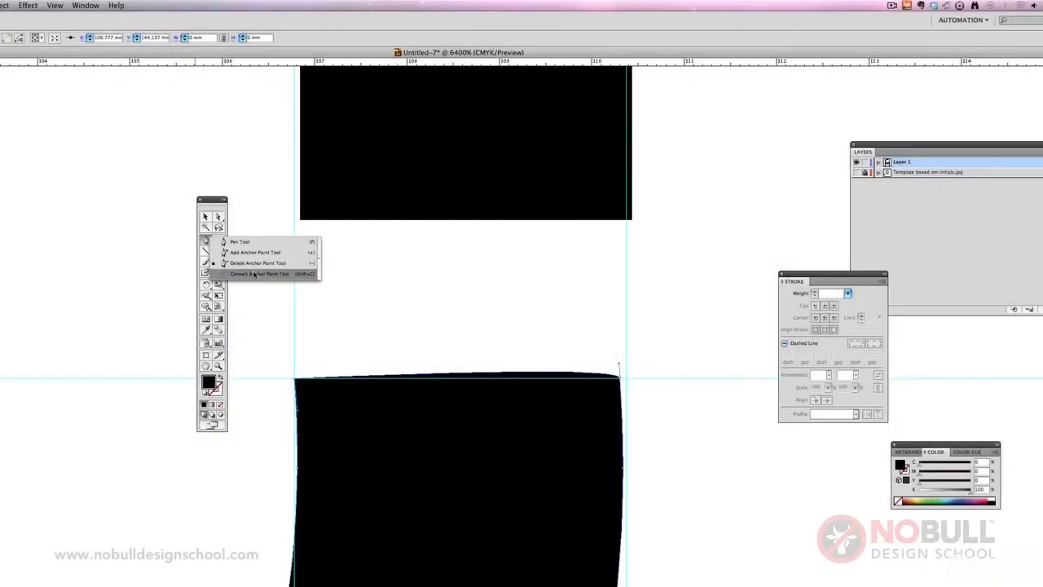
left_click(248, 273)
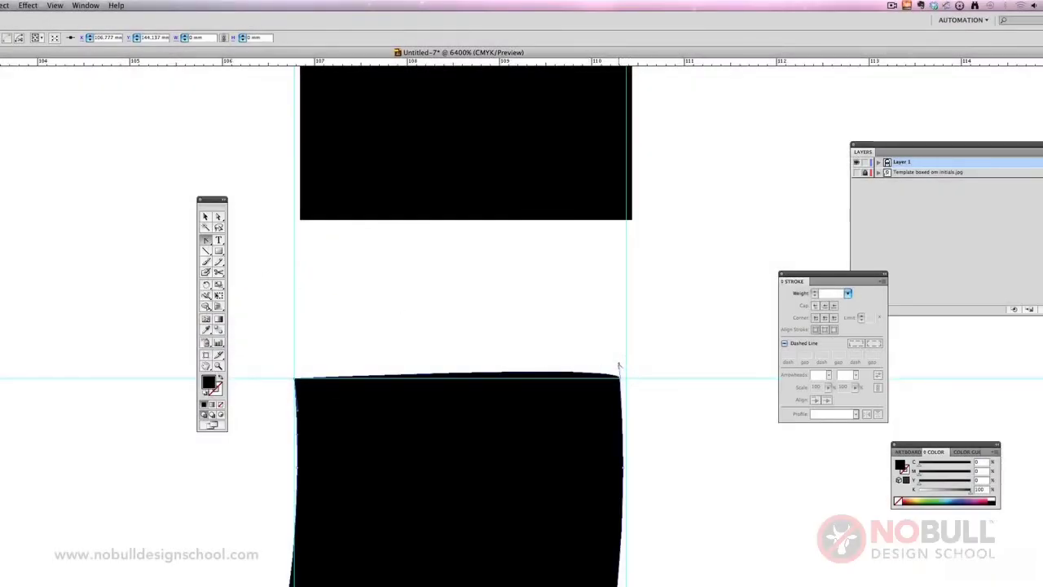
left_click(620, 375)
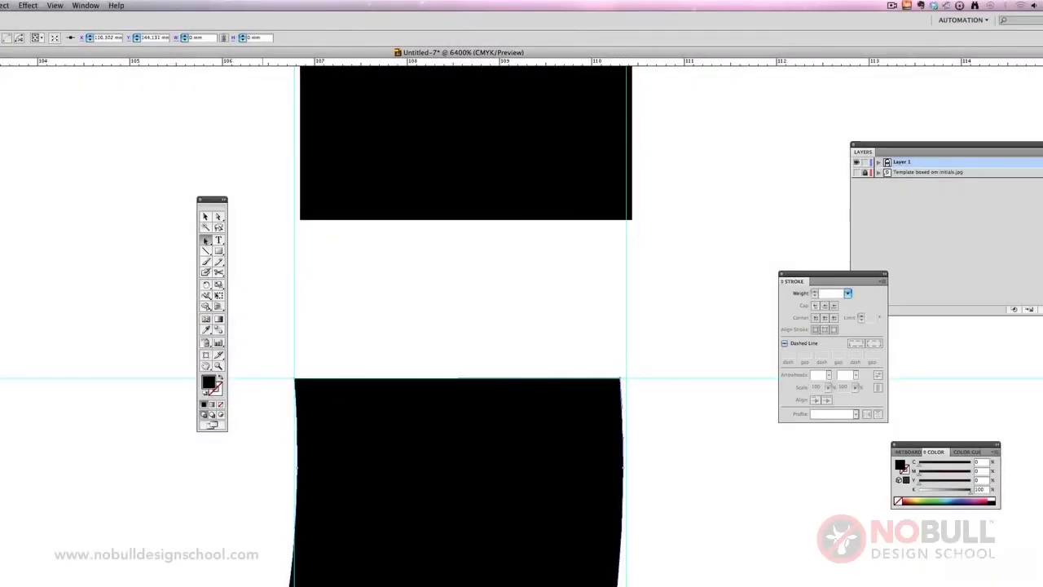
left_click(207, 240)
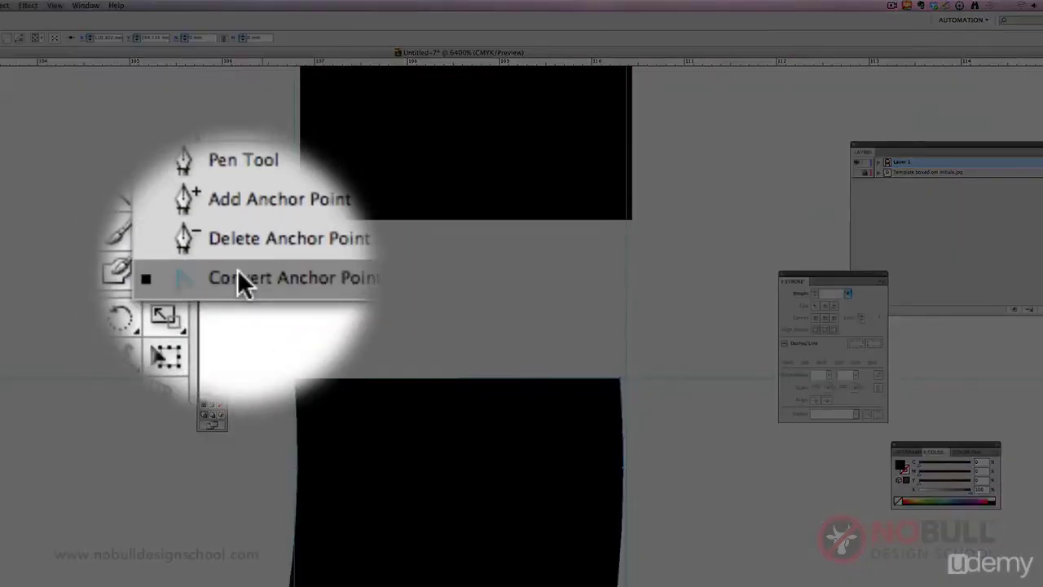
left_click(238, 272)
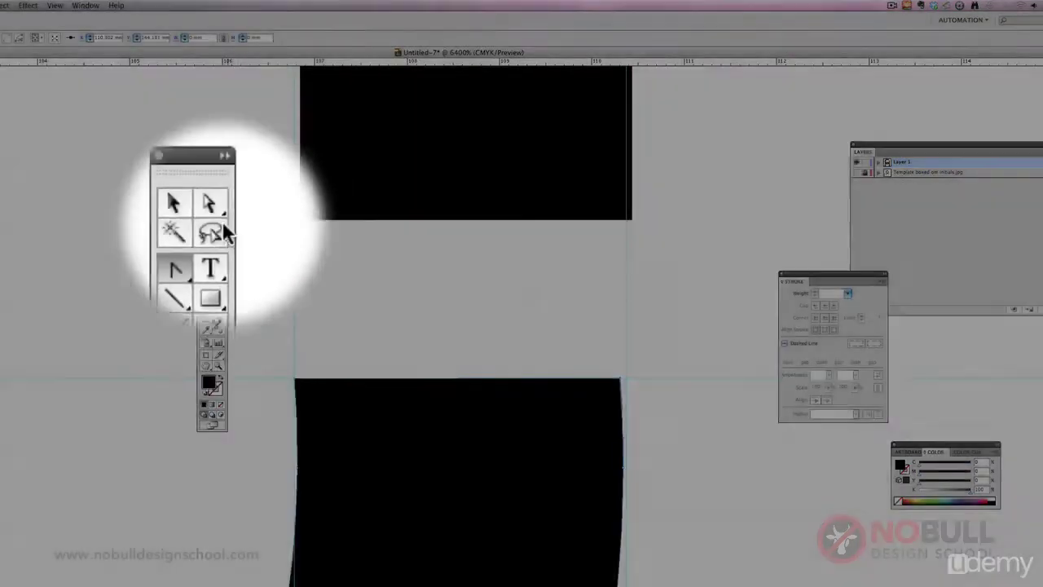
left_click(331, 257)
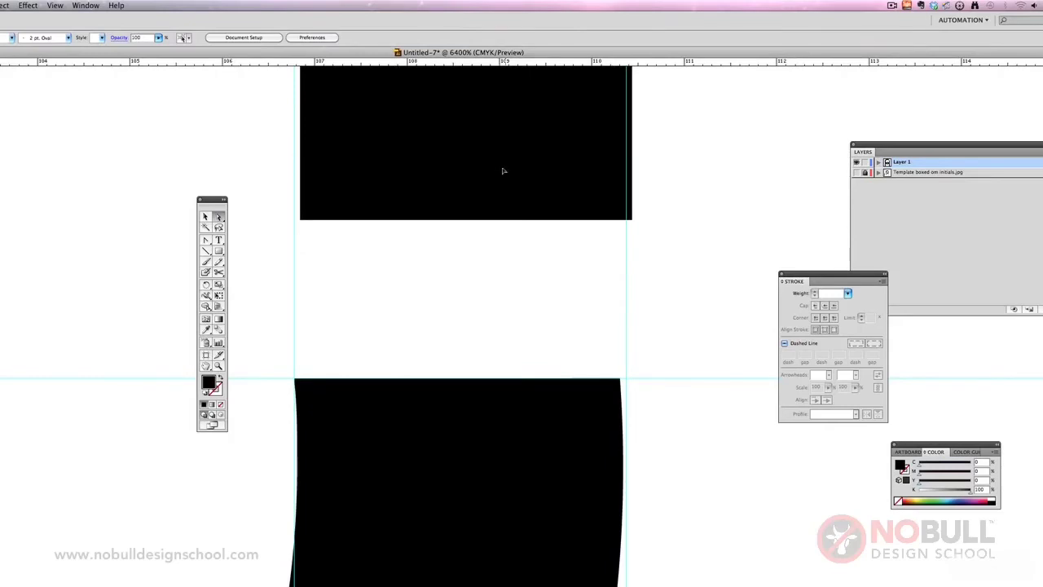
- Align the rectangular dot between the two vertical guides of the i stem and move it slightly down towards the stem
key("ctrl+z")
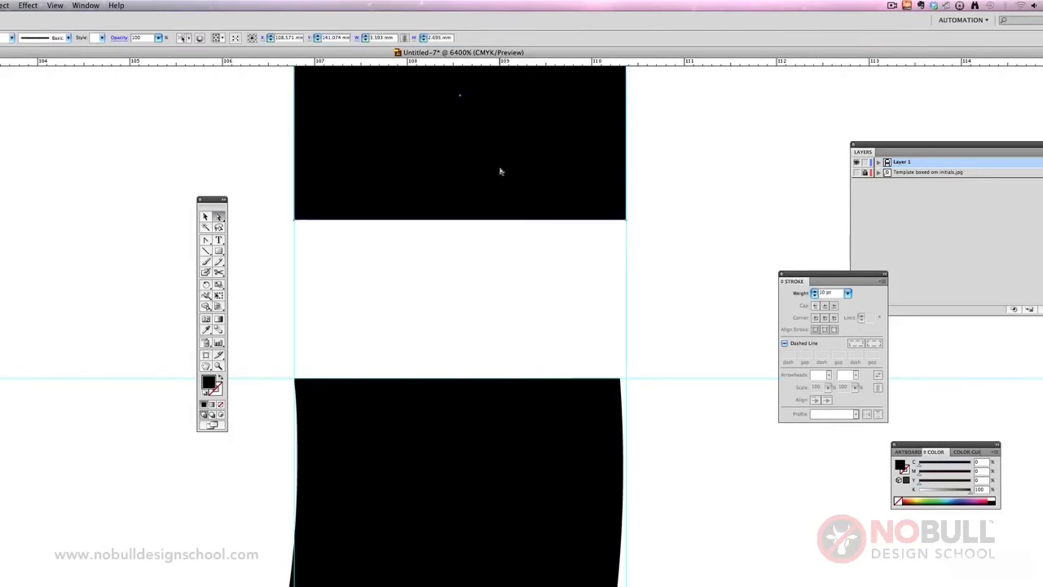
left_click(218, 365)
left_click(377, 341, "alt")
left_click(411, 348, "alt")
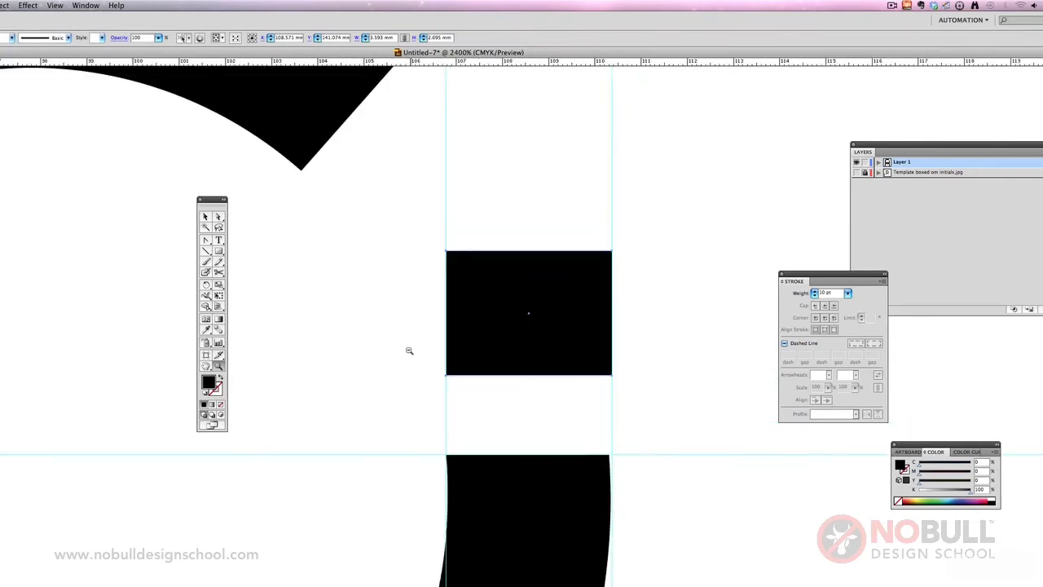
left_click(411, 349, "alt")
left_click(410, 350, "alt")
left_click(409, 351, "alt")
left_click(409, 350, "alt")
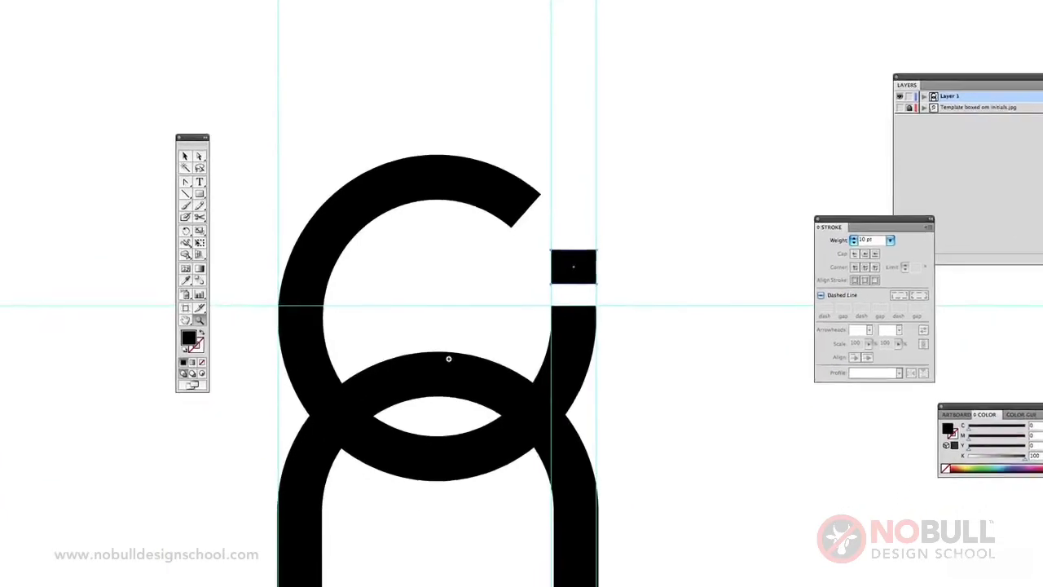
left_click(199, 155)
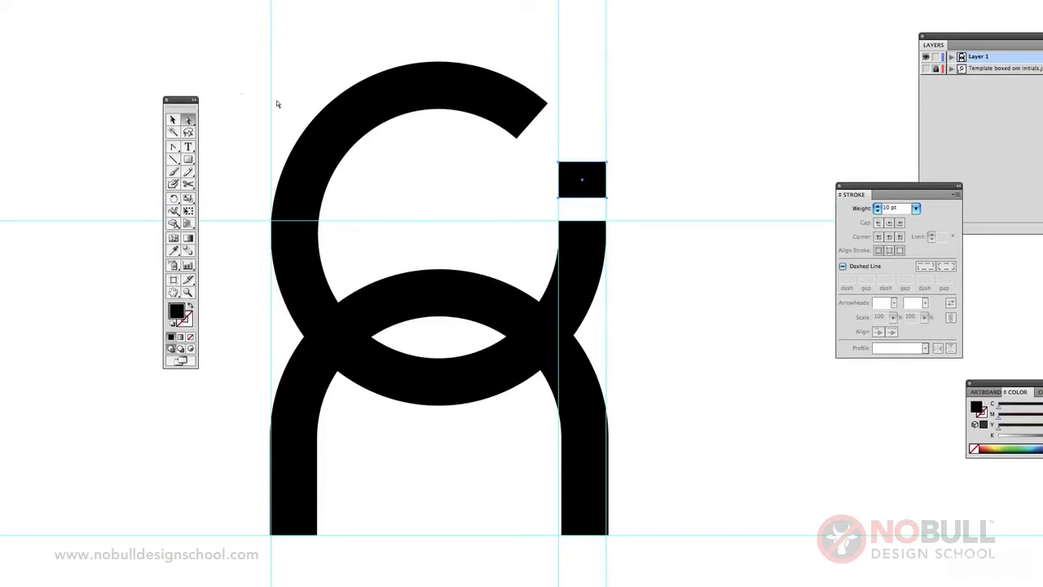
left_click(803, 151)
left_click_drag(586, 184, 588, 194)
left_click(658, 199)
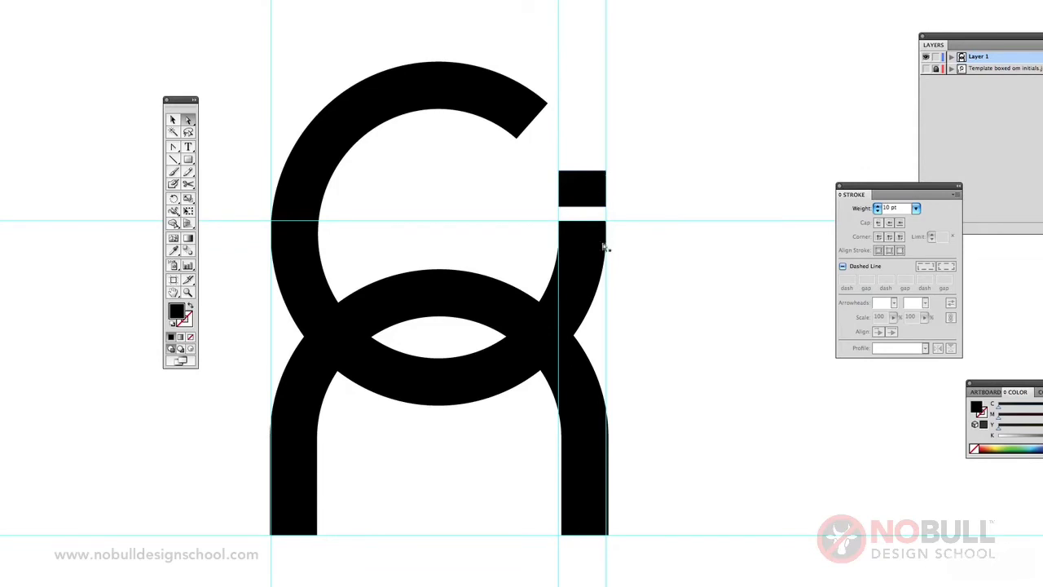
- Convert the stroke of the lower arch into an outlined shape with Outline Stroke
left_click(188, 292)
left_click(407, 282, "alt")
scroll(677, 250, "down", 2)
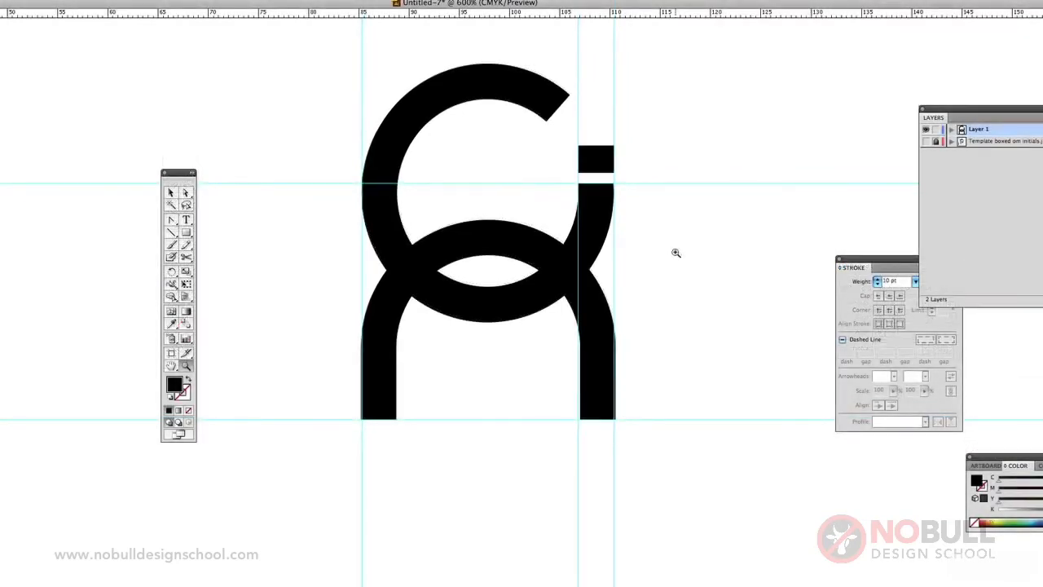
left_click(171, 193)
left_click_drag(321, 306, 443, 390)
left_click(379, 368)
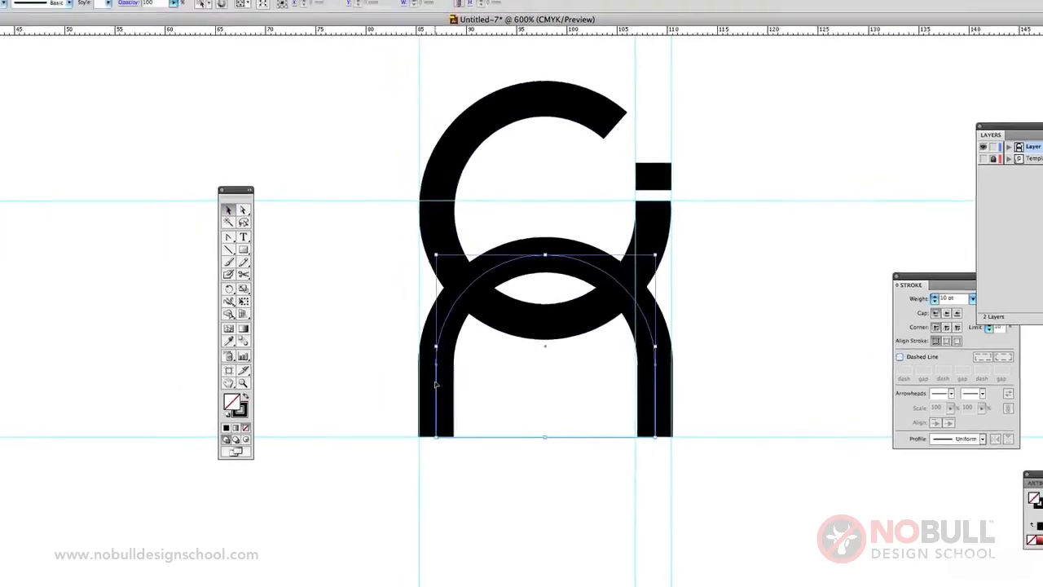
left_click(52, 5)
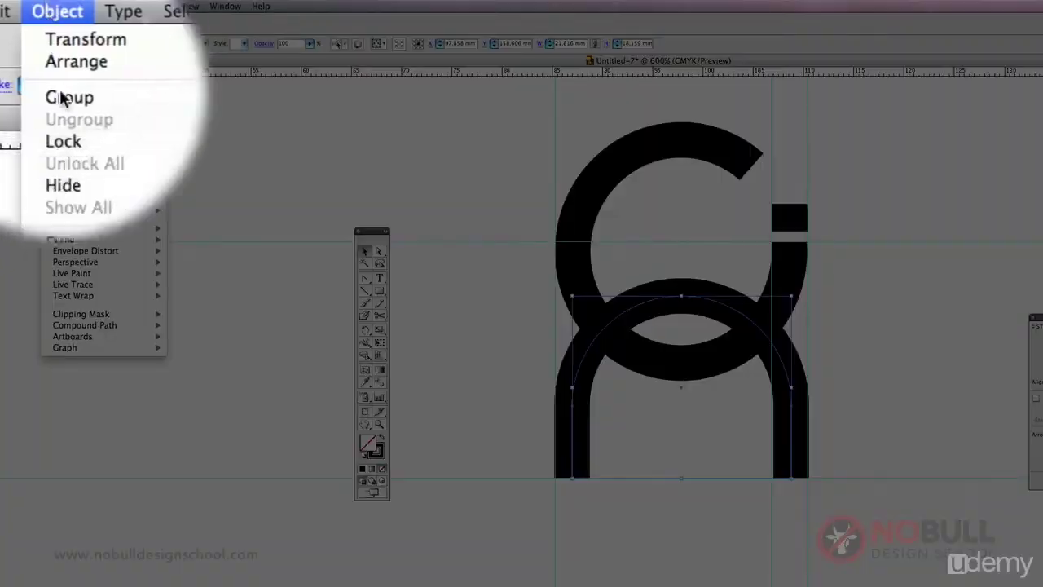
mouse_move(81, 228)
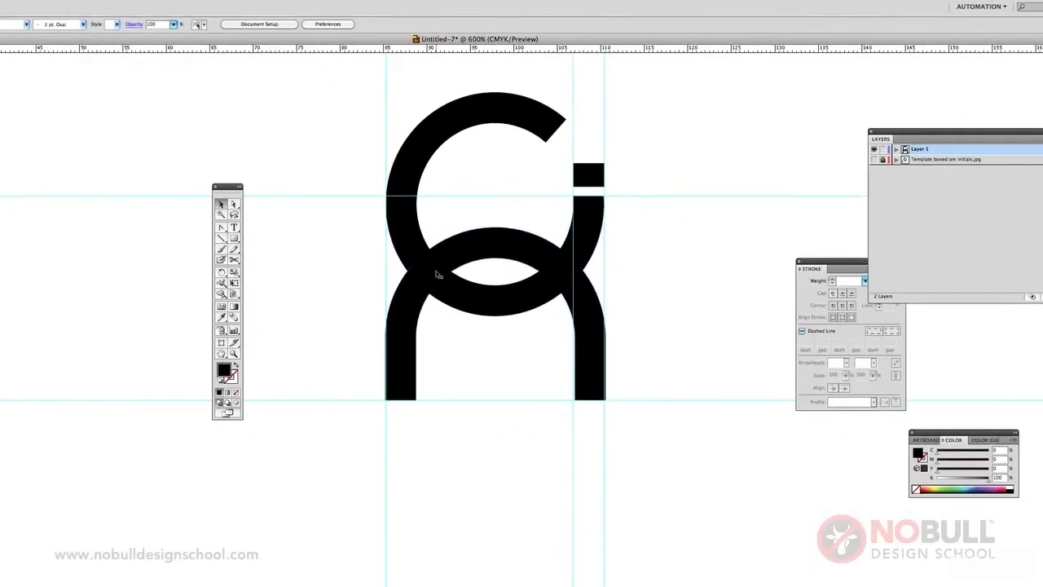
- Fill the outlined C arc and the rectangular dot with 50% black
left_click(437, 274)
left_click(409, 240)
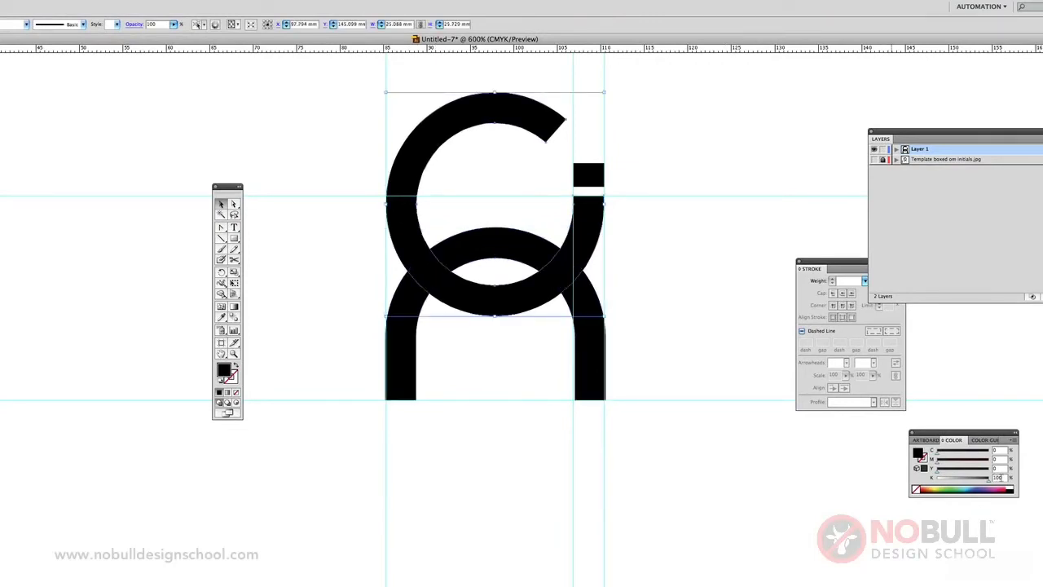
type("50")
key("Return")
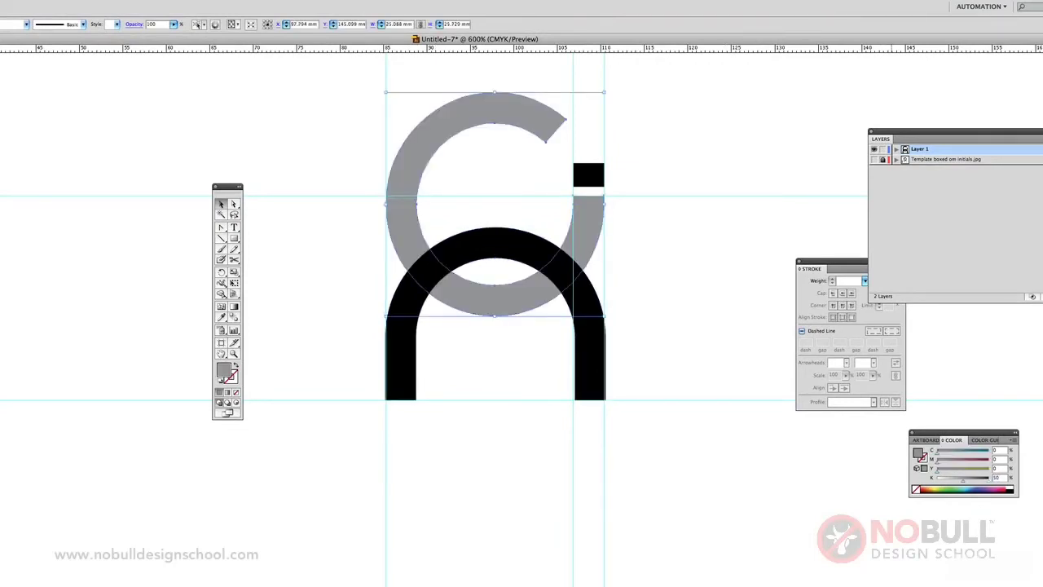
left_click(630, 201)
left_click(597, 179)
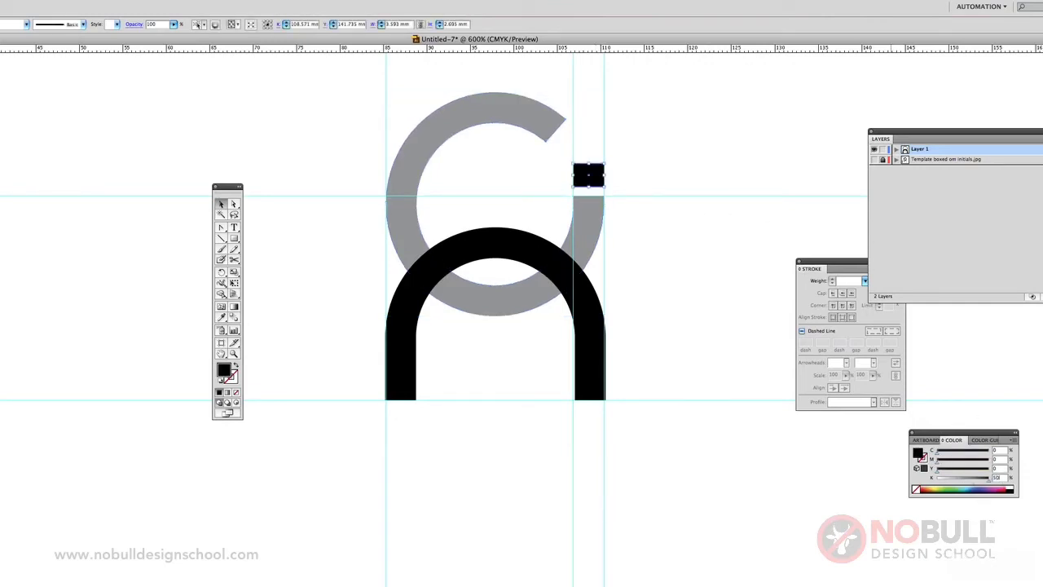
key("Return")
- Split the overlapping grey C arc and black arch into separate pieces with the Pathfinder Divide operation
left_click(497, 303)
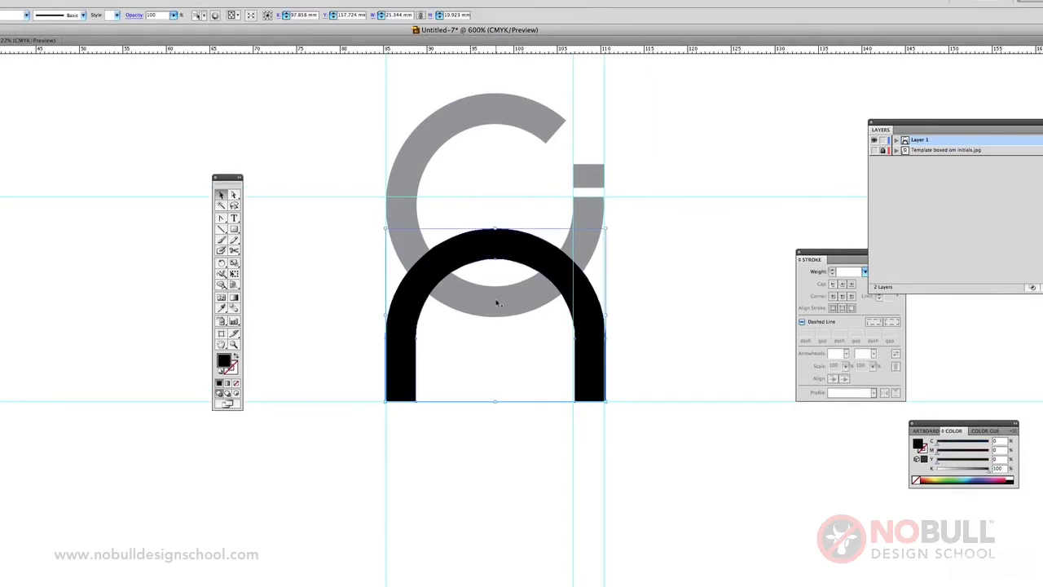
left_click(497, 303)
key("ctrl+shift+bracketright")
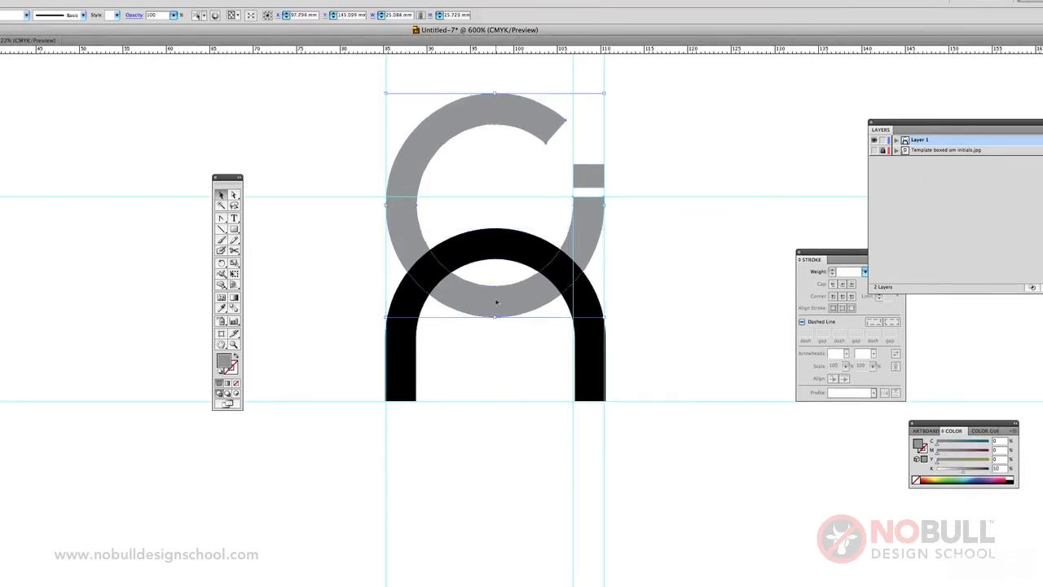
left_click(469, 253, "shift")
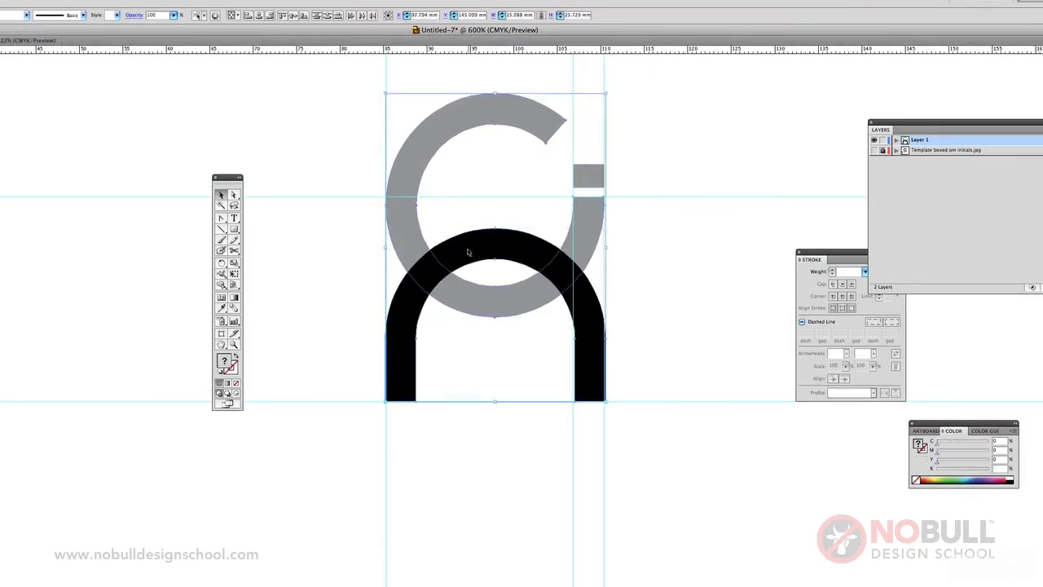
left_click(476, 360)
left_click_drag(415, 218, 495, 244)
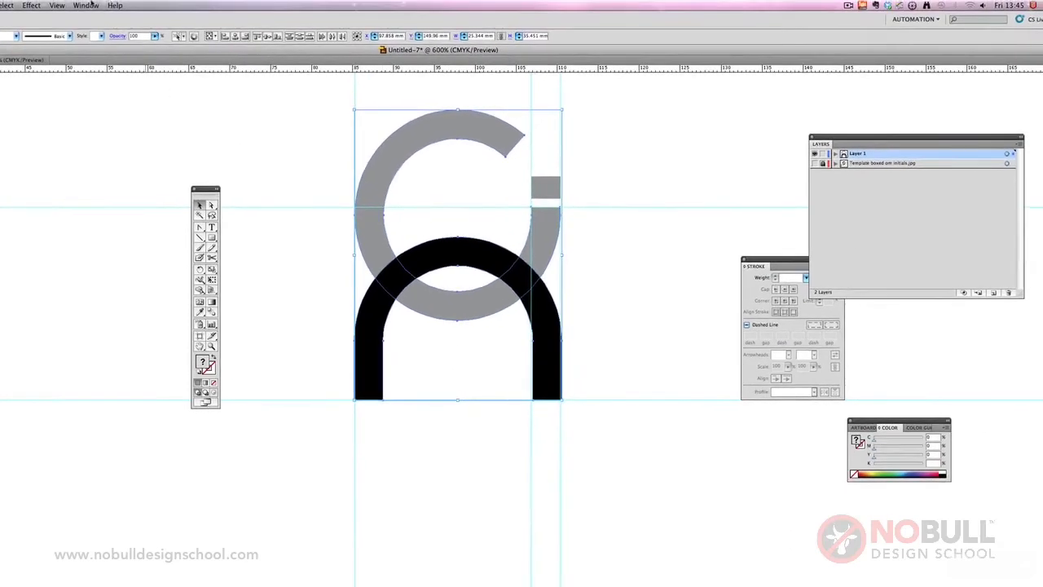
left_click(87, 5)
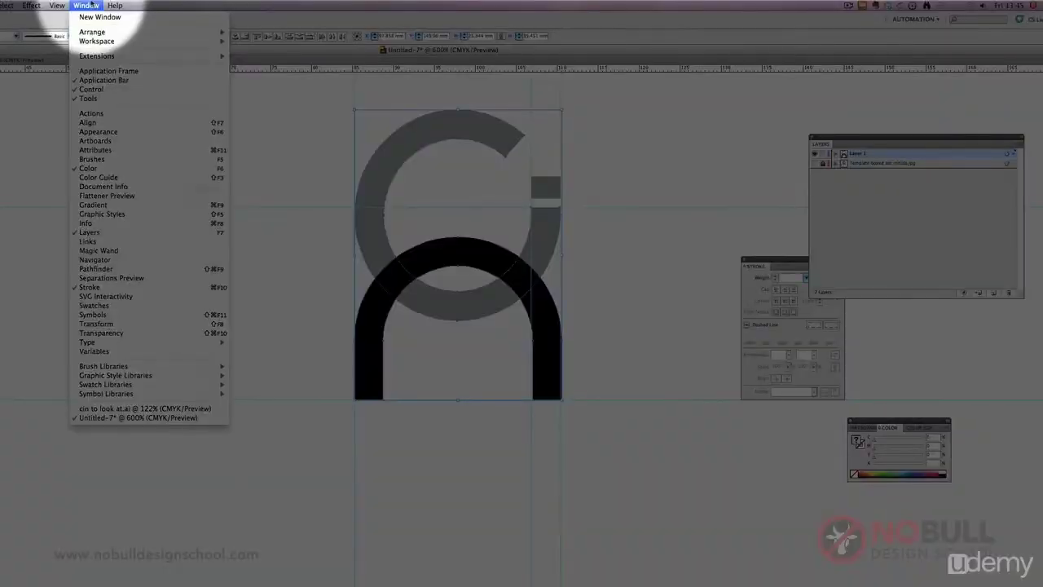
left_click(122, 269)
left_click_drag(900, 368, 629, 149)
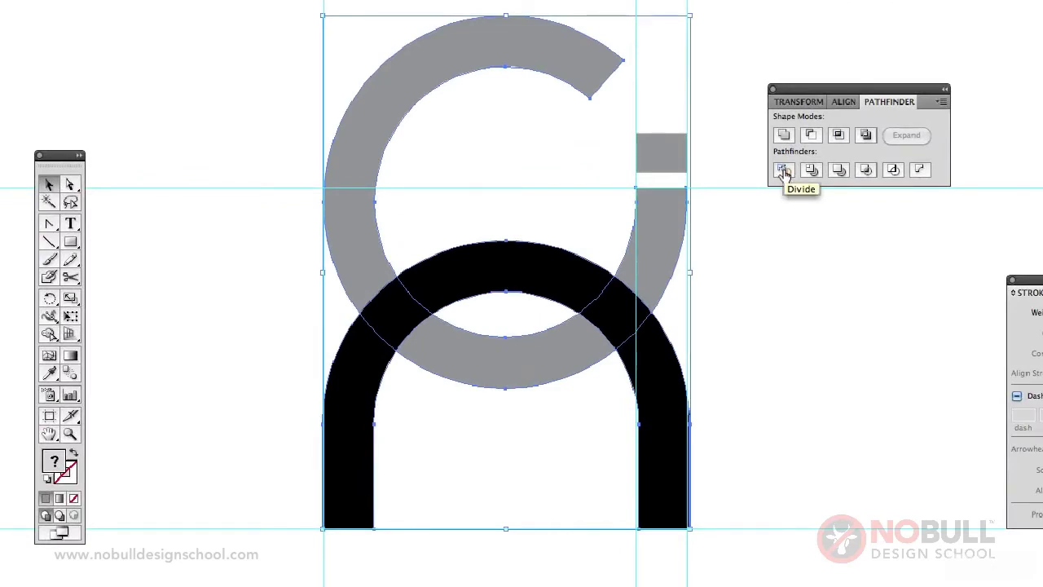
left_click(783, 173)
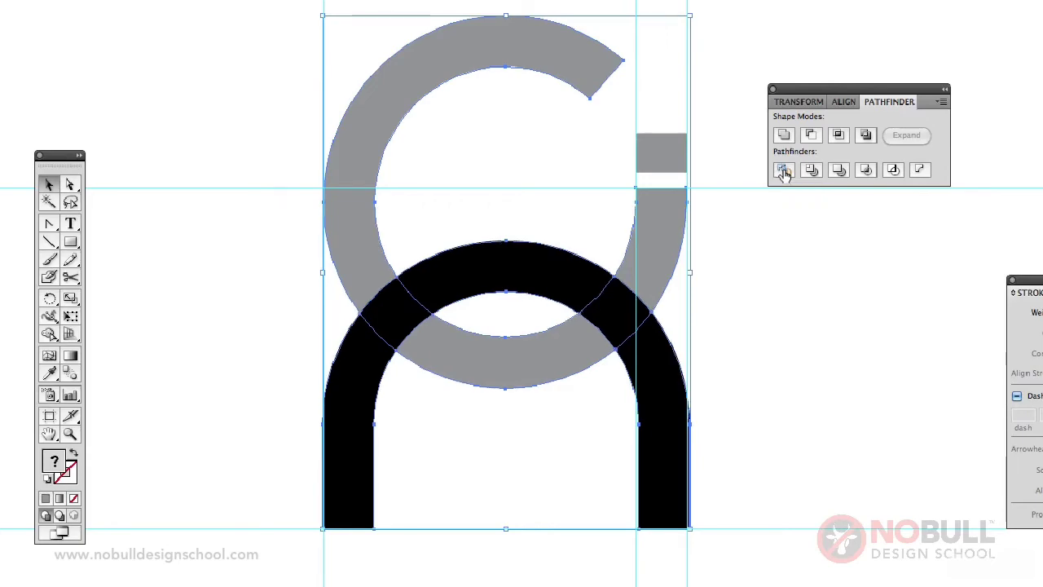
- Inspect the divided C and arch pieces one at a time to see where each overlap is cut
left_click(70, 184)
left_click(127, 235)
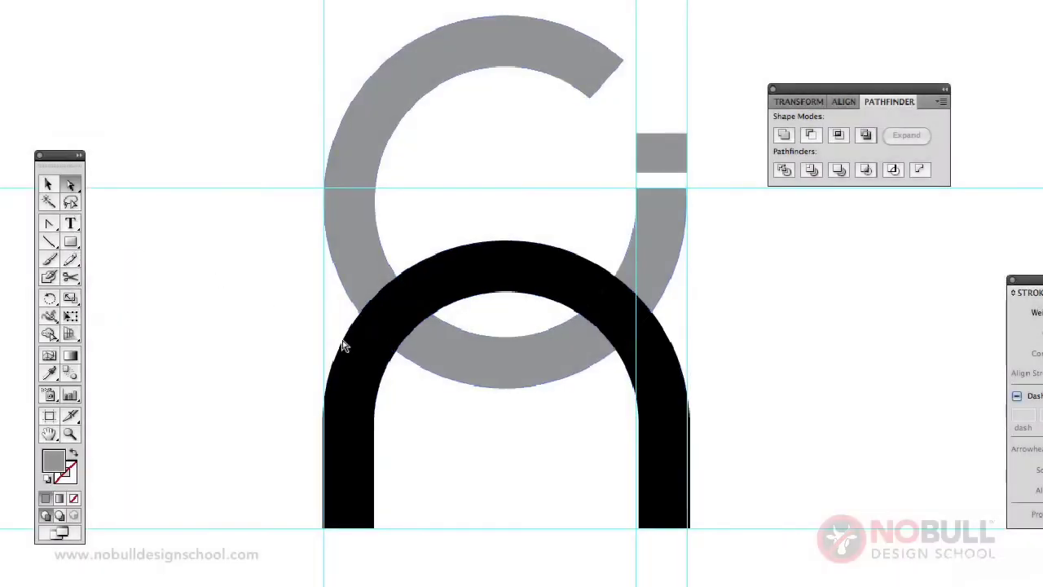
left_click(380, 320)
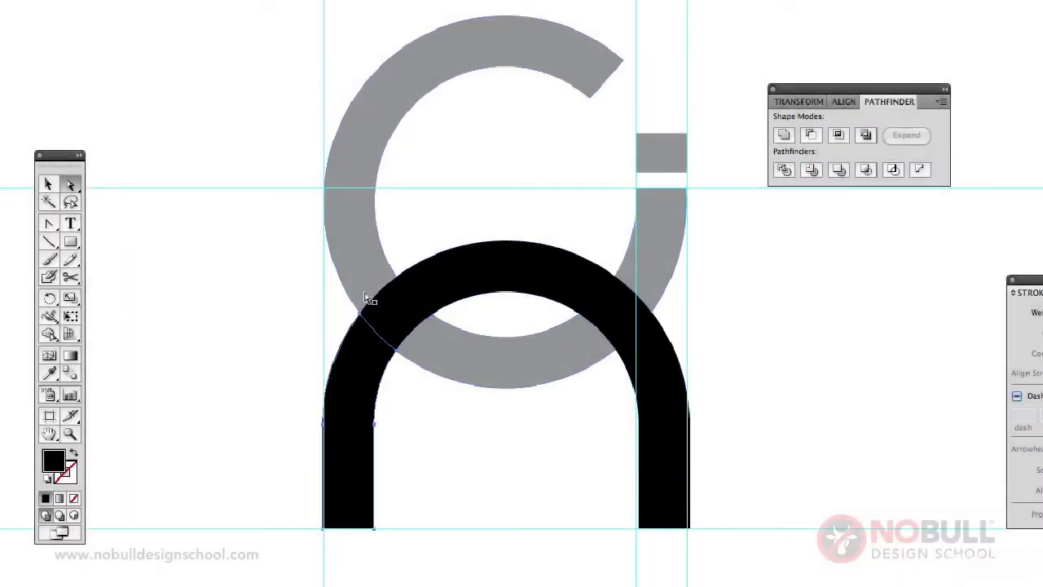
left_click(642, 323)
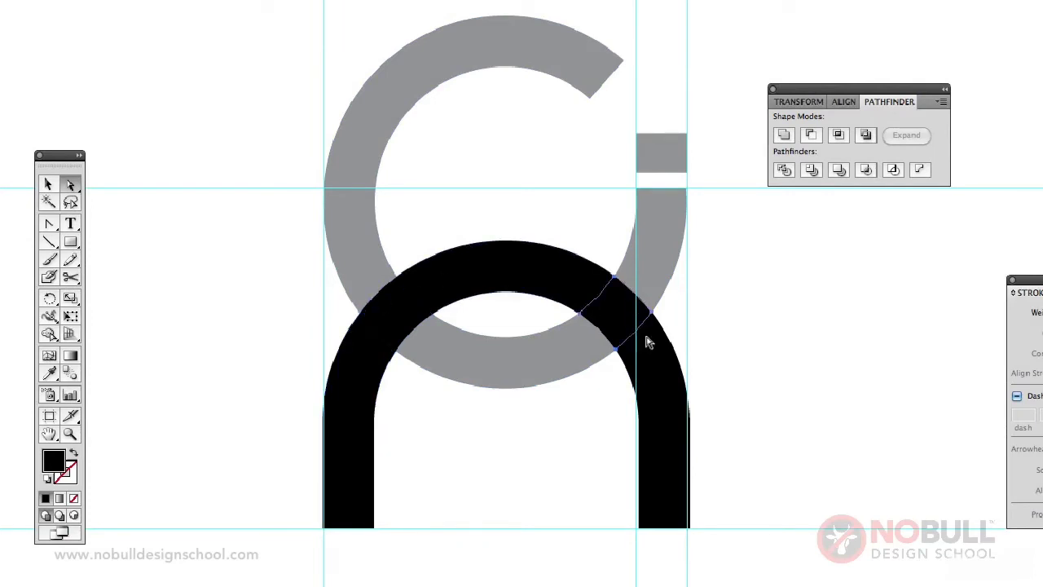
left_click(654, 356)
left_click(544, 356)
left_click(649, 260)
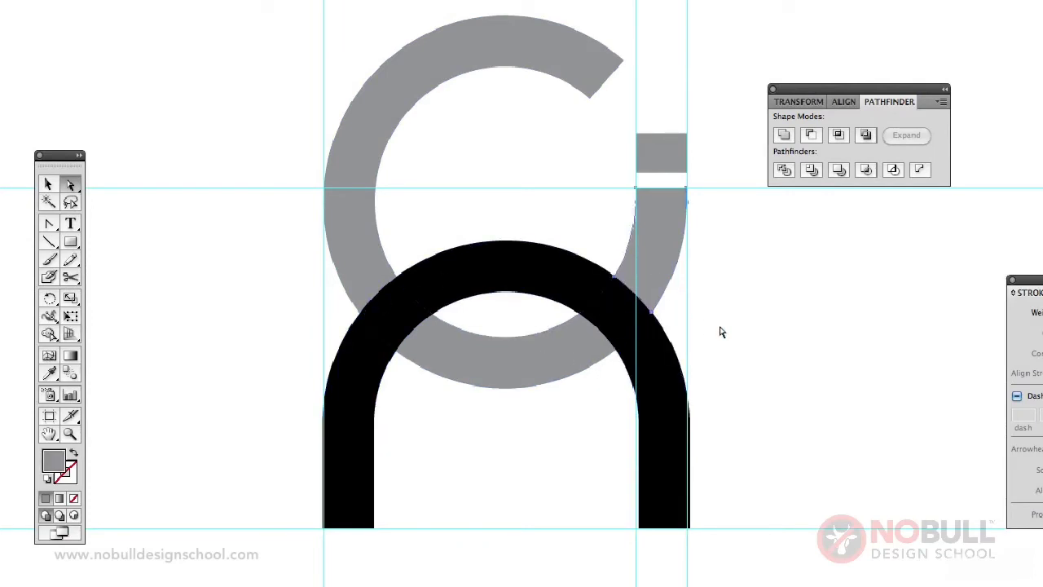
left_click(718, 327)
left_click(383, 320)
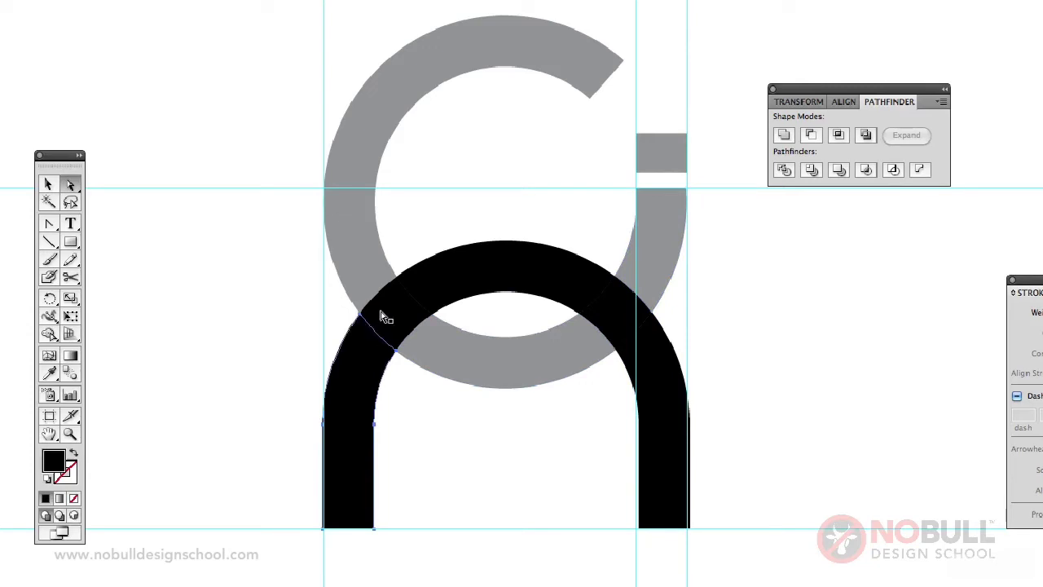
left_click(434, 285)
- Recolour the overlap piece nearest the i stem with the stem's grey fill, using the Eyedropper
left_click(618, 322)
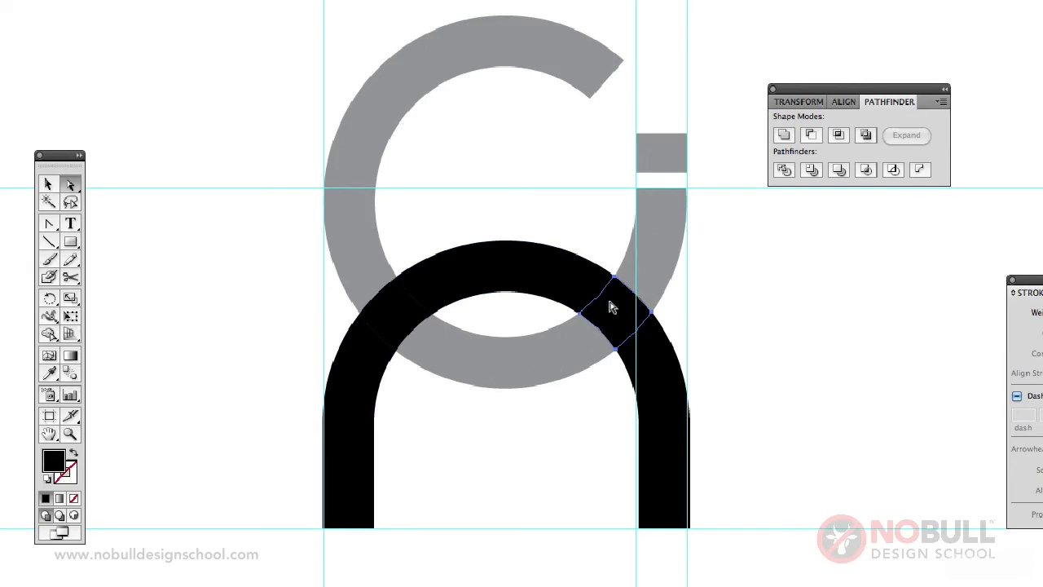
left_click(49, 373)
left_click(674, 246)
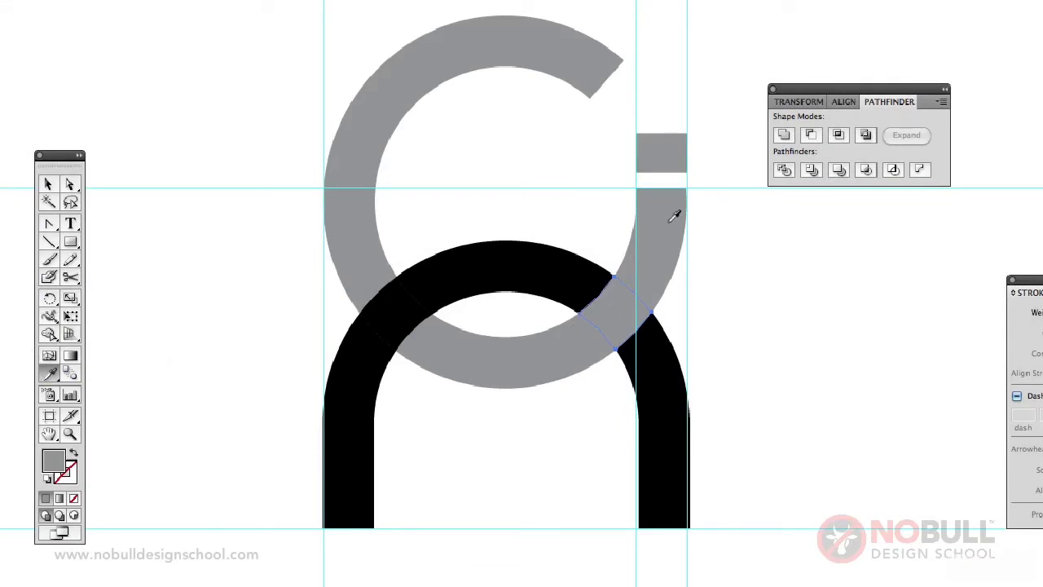
left_click(70, 184)
left_click(141, 338)
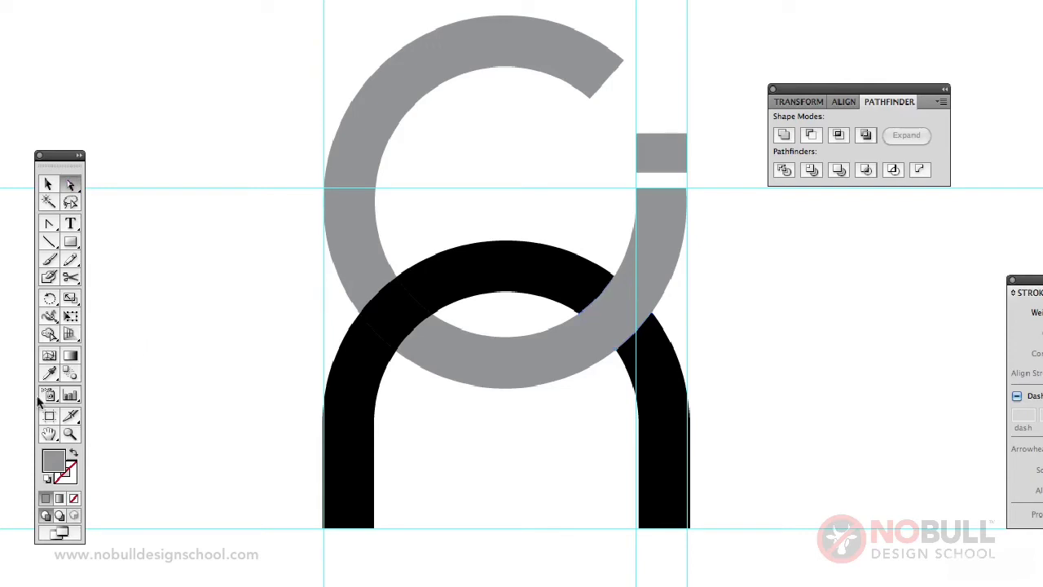
- Merge the recoloured overlap piece with the adjoining lower grey arc and i stem using Pathfinder Merge
left_click(593, 345)
left_click(661, 251, "shift")
left_click(837, 174)
- Merge the remaining black overlap piece with the arch's top section and the adjoining leg using Pathfinder Merge
left_click(350, 474)
left_click(395, 328)
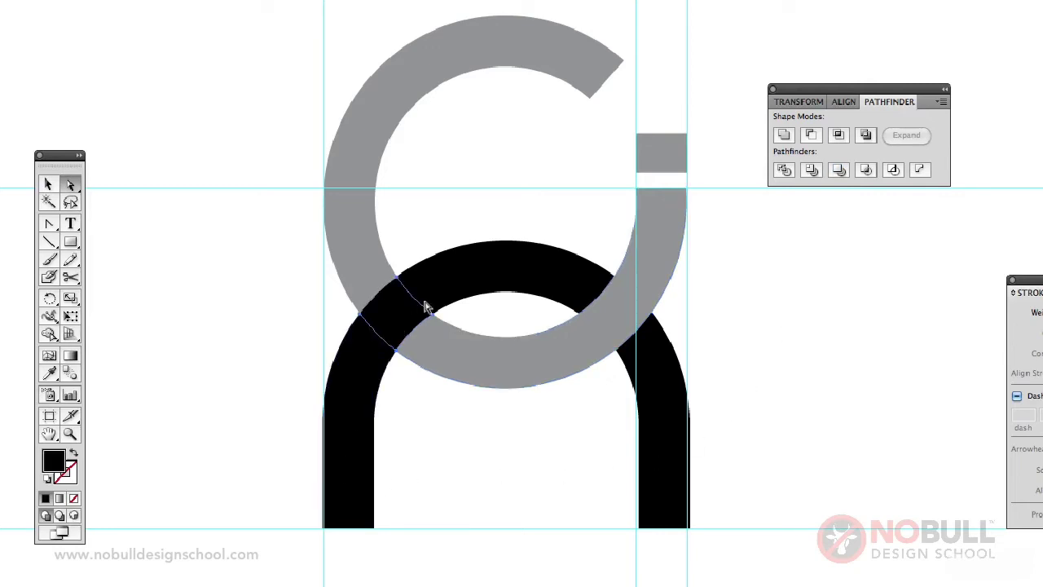
left_click(448, 291, "shift")
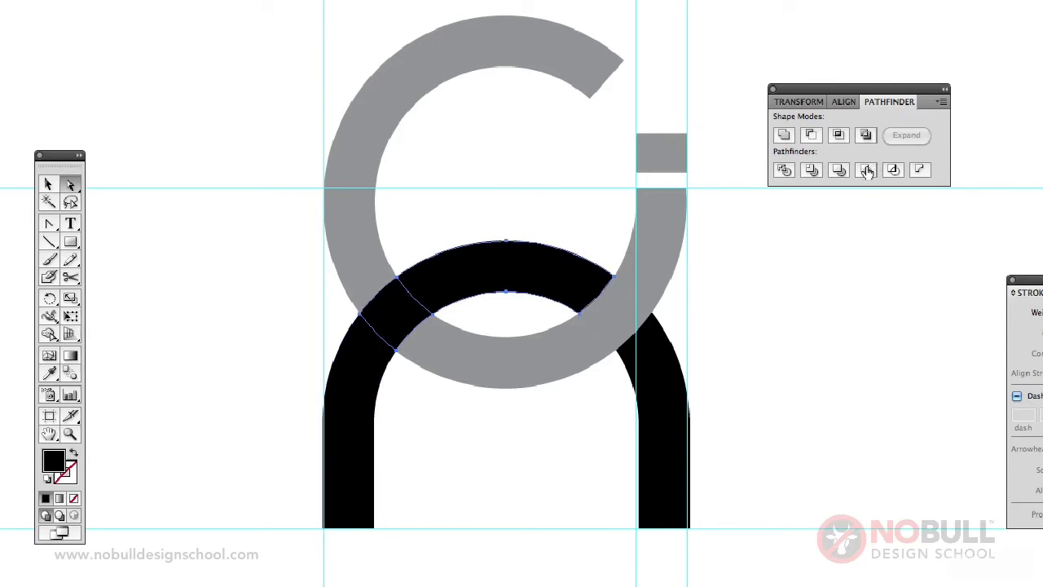
left_click(840, 171)
left_click(371, 391)
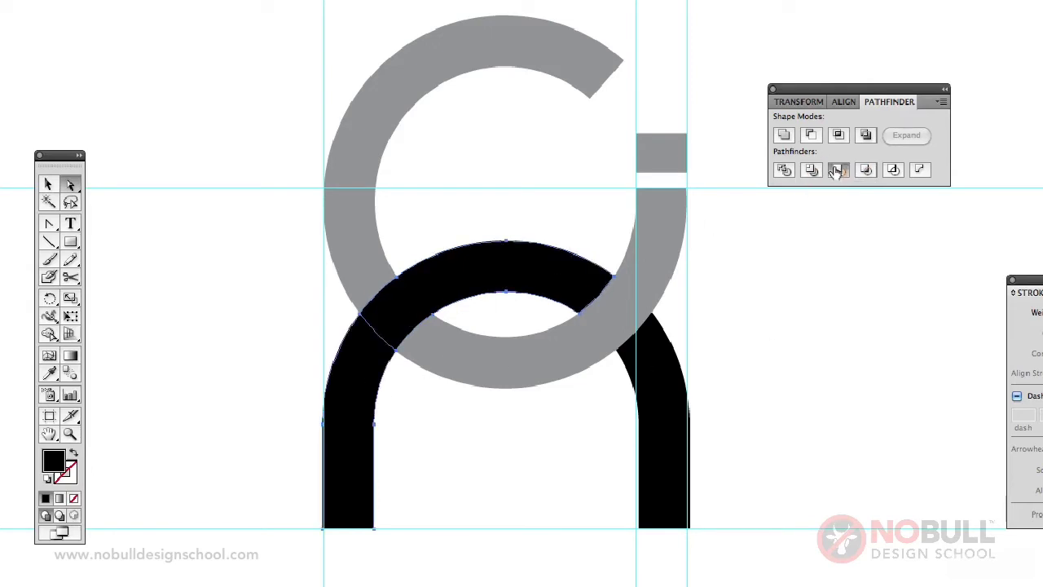
left_click(854, 336)
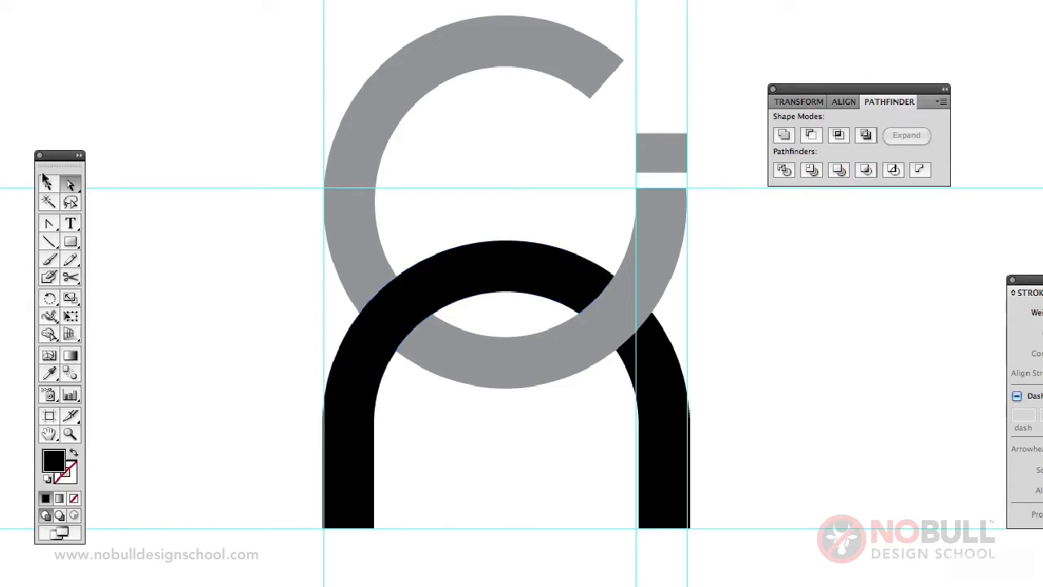
- Turn on the visibility of the boxed initials sketch template layer behind the artwork
left_click(48, 183)
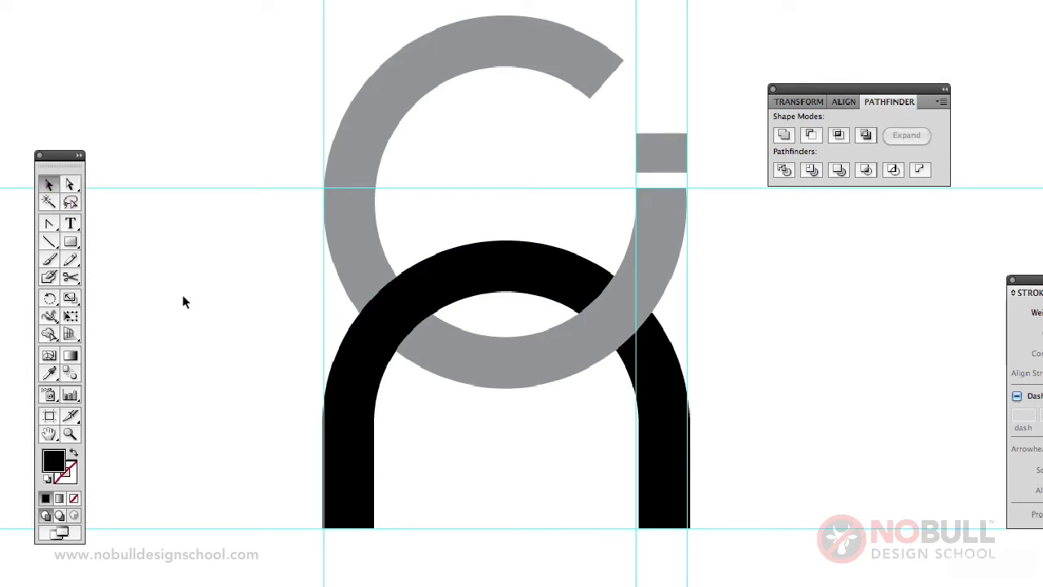
left_click(70, 433)
left_click(492, 332, "alt")
scroll(529, 398, "down", 3)
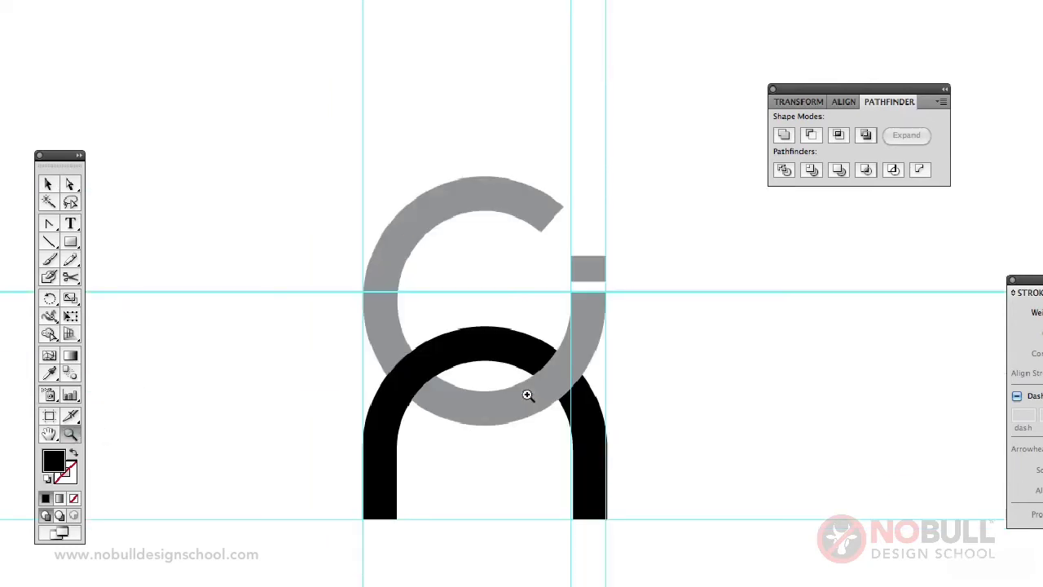
left_click(902, 128)
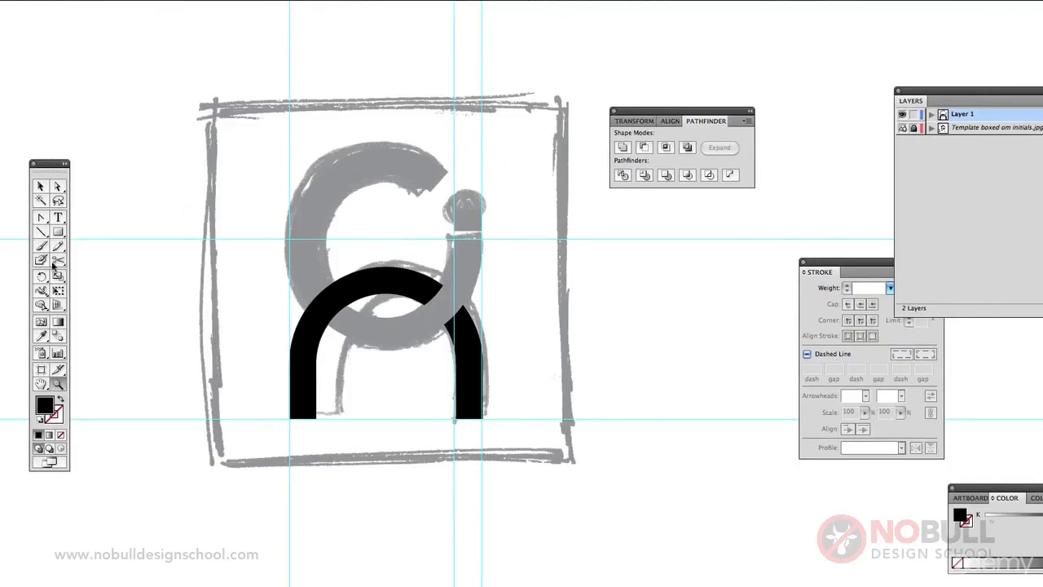
- Draw a black rectangle about 34 by 40 mm around the initials, inside the sketched frame
left_click(58, 231)
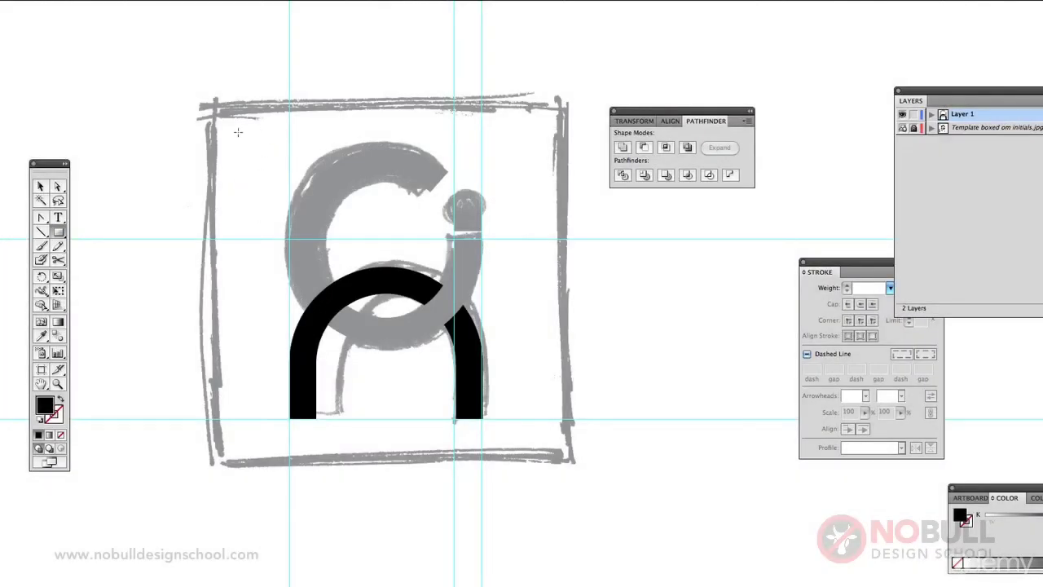
mouse_move(256, 131)
left_mouse_down()
mouse_move(380, 318)
mouse_move(503, 417)
mouse_move(514, 438)
left_mouse_up()
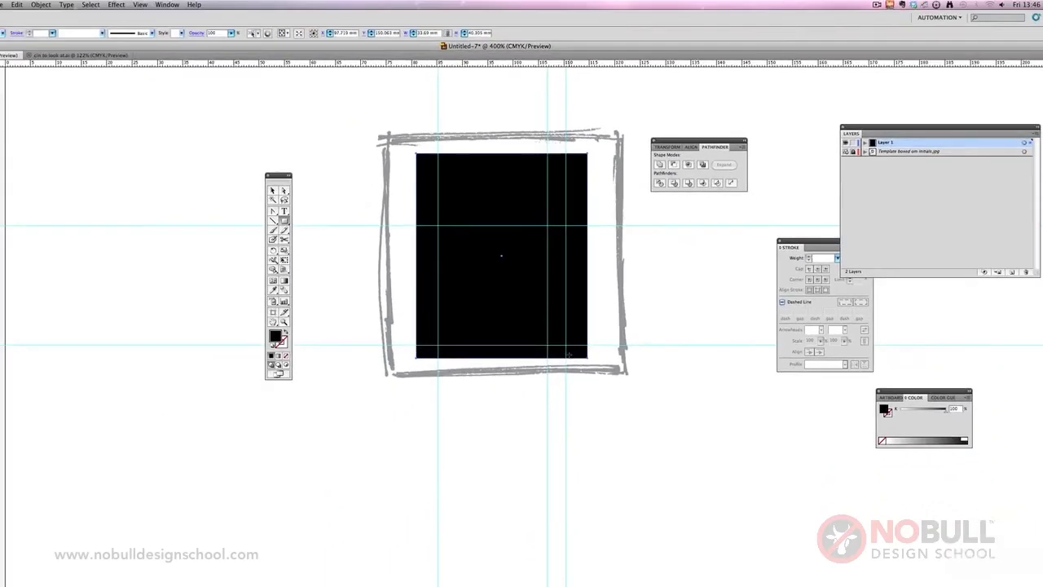
key("v")
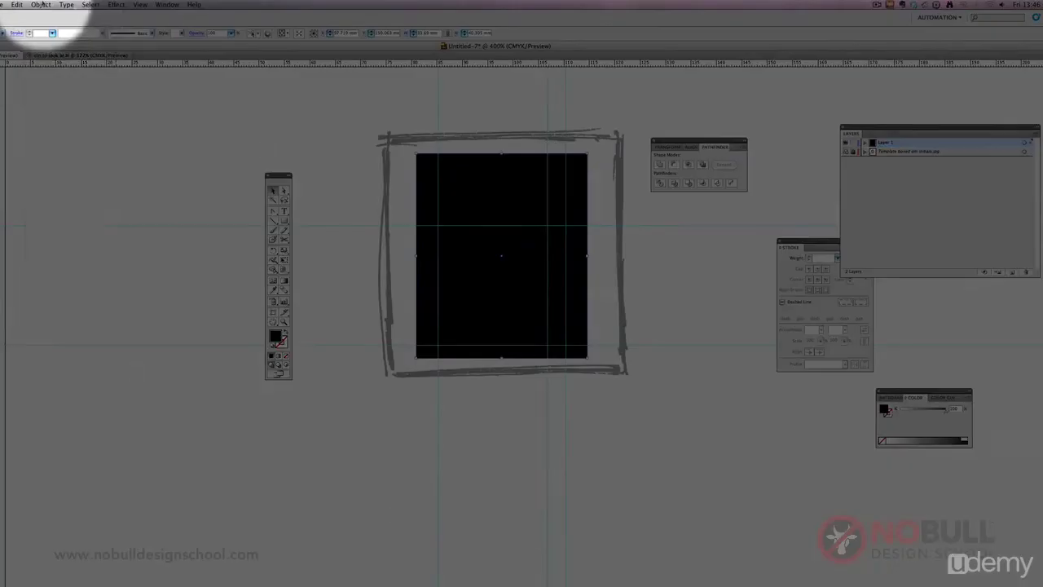
left_click(41, 5)
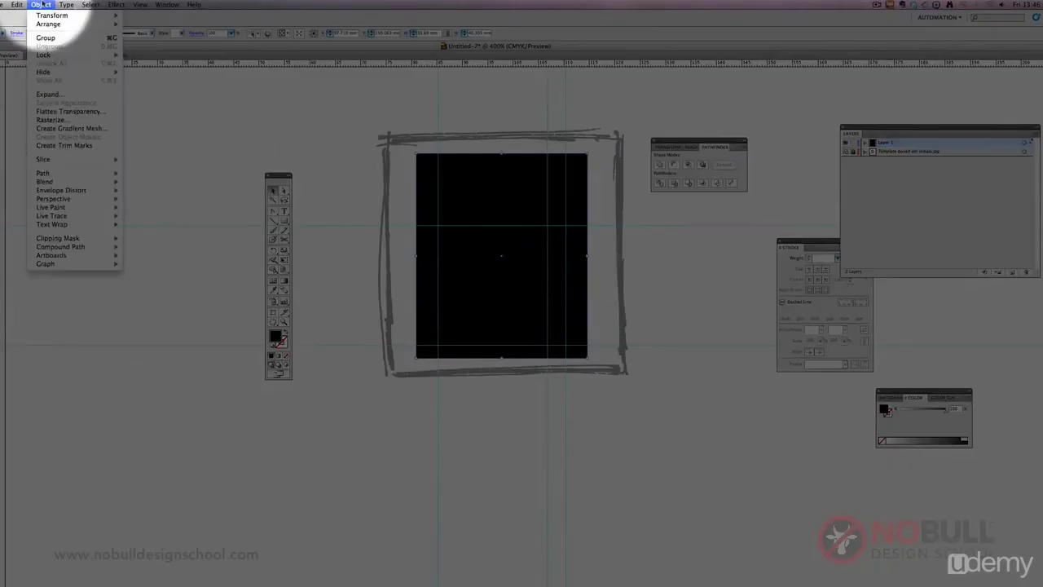
mouse_move(49, 24)
left_click(40, 6)
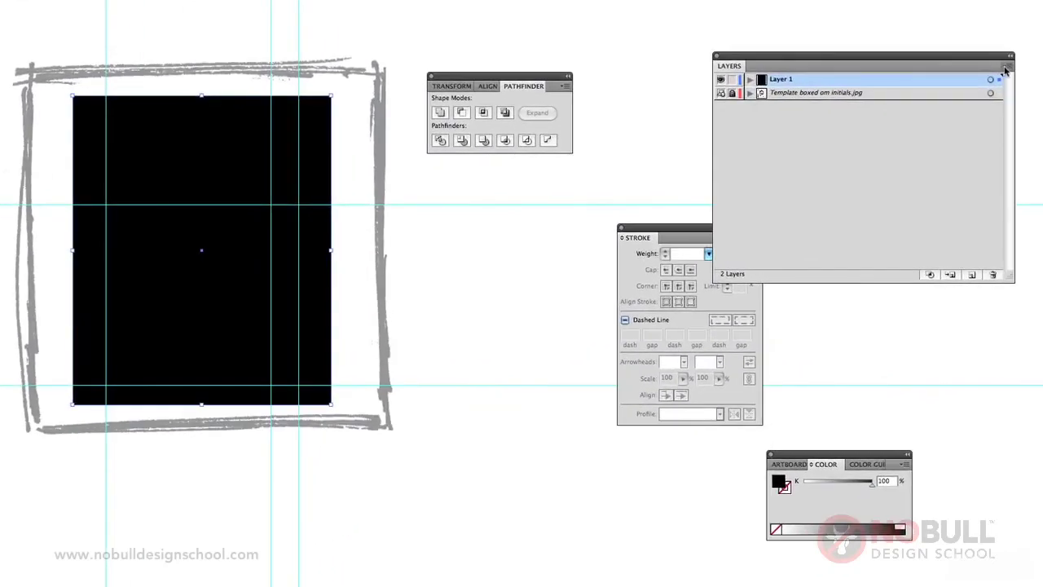
- Create a new layer with the default layer options above Layer 1
left_click(1033, 136)
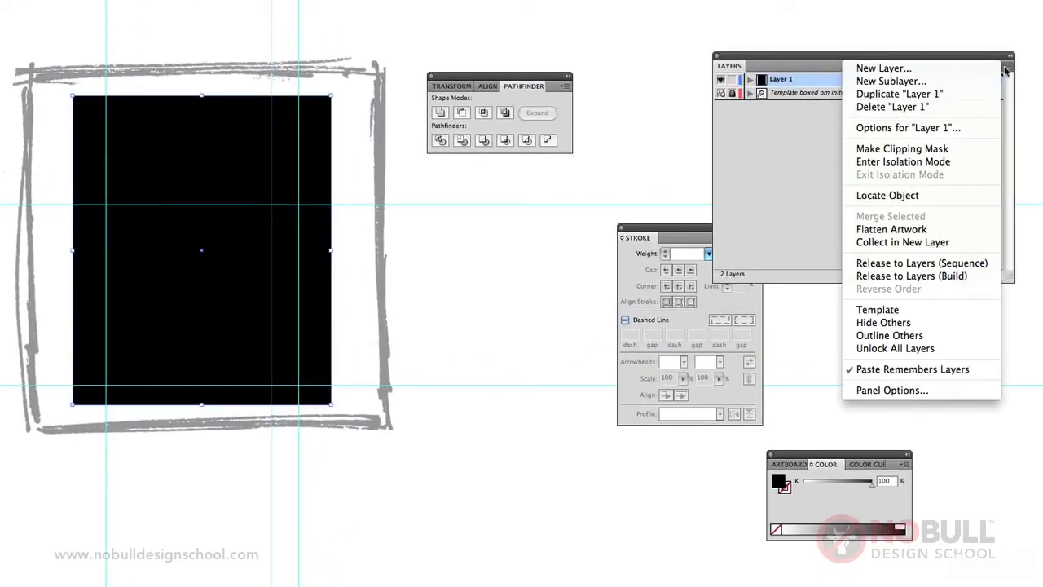
left_click(941, 69)
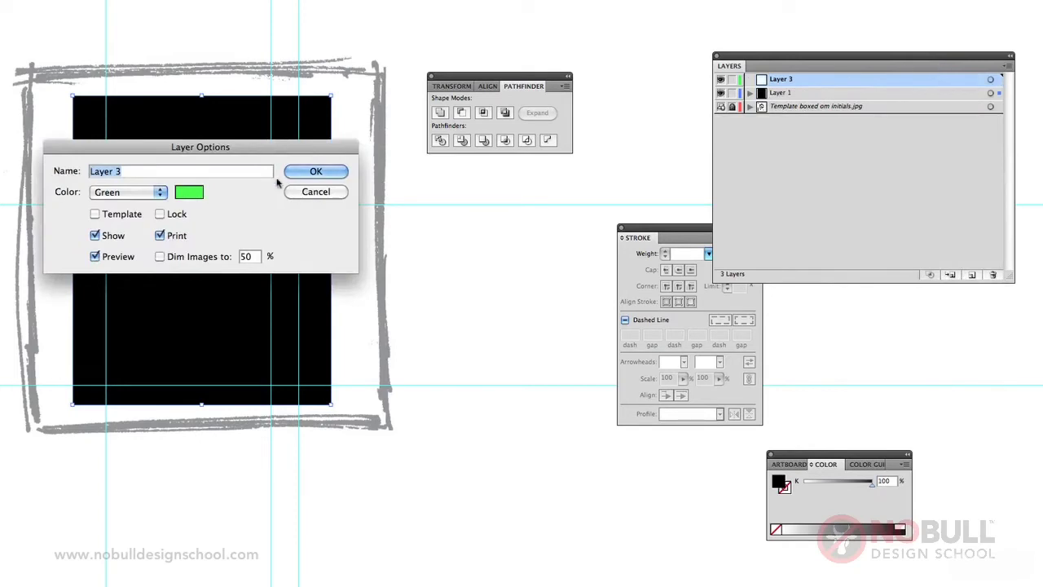
left_click(338, 174)
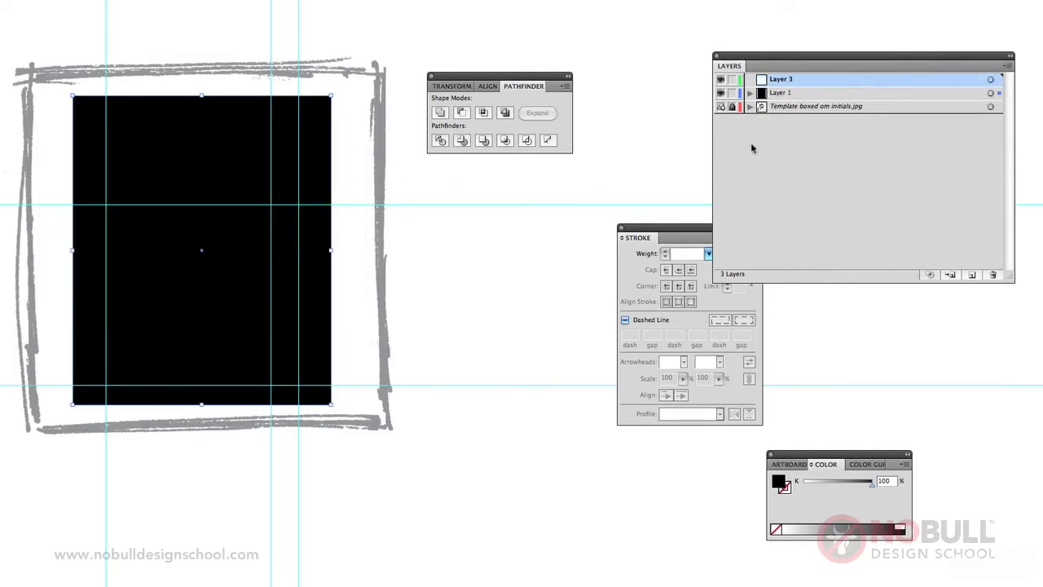
- Move only the black rectangle from Layer 1 to Layer 3 and place Layer 3 beneath Layer 1
left_click(994, 93)
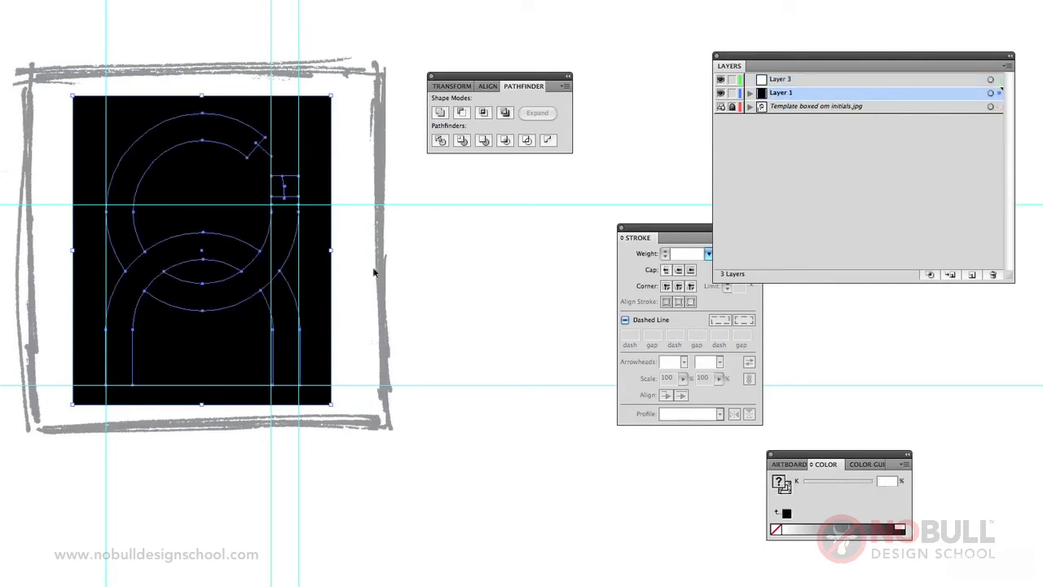
left_click(344, 243)
left_click(315, 140)
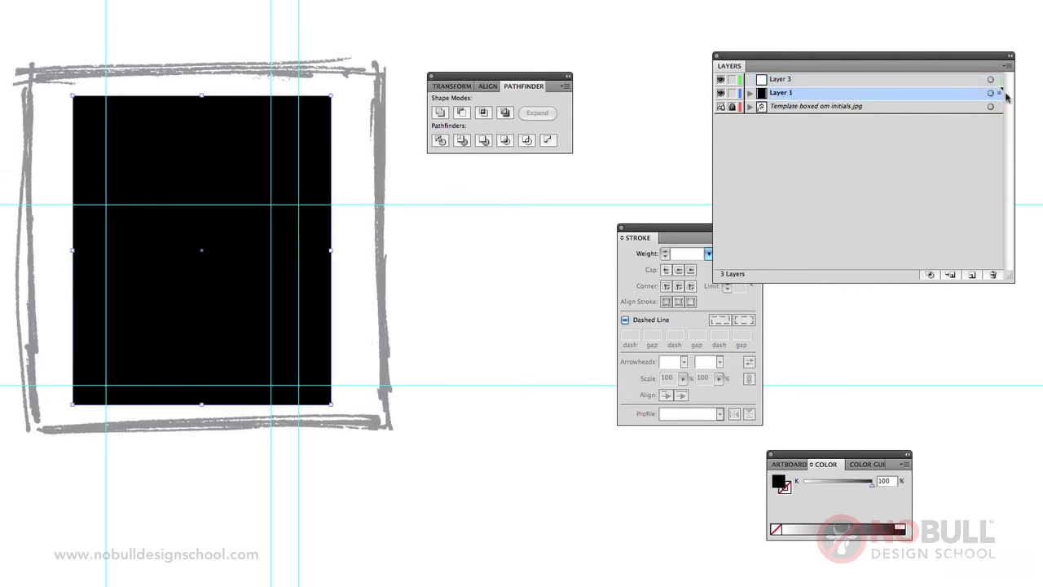
left_click_drag(999, 83, 1000, 79)
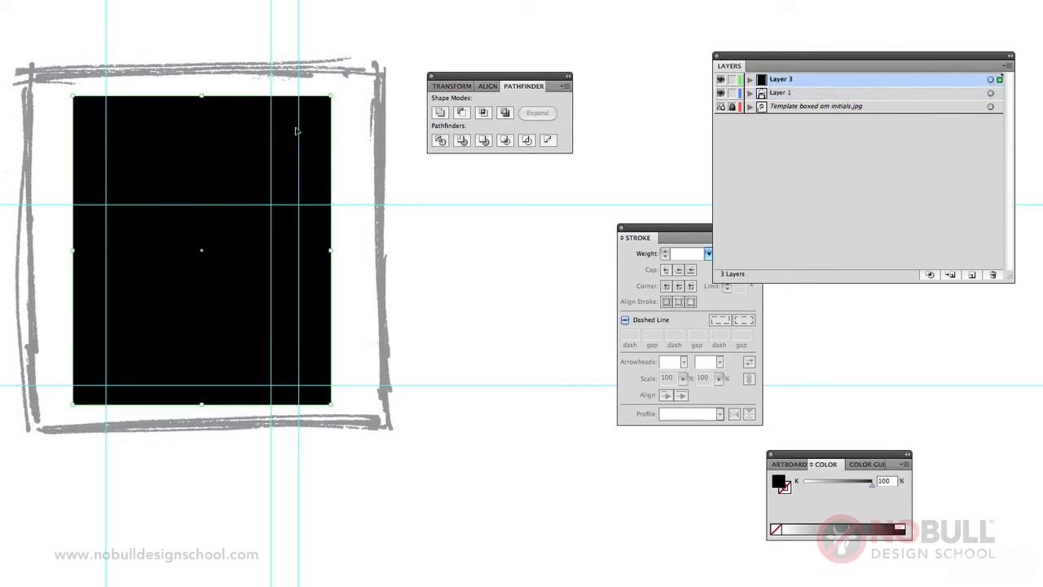
left_click_drag(776, 90, 774, 102)
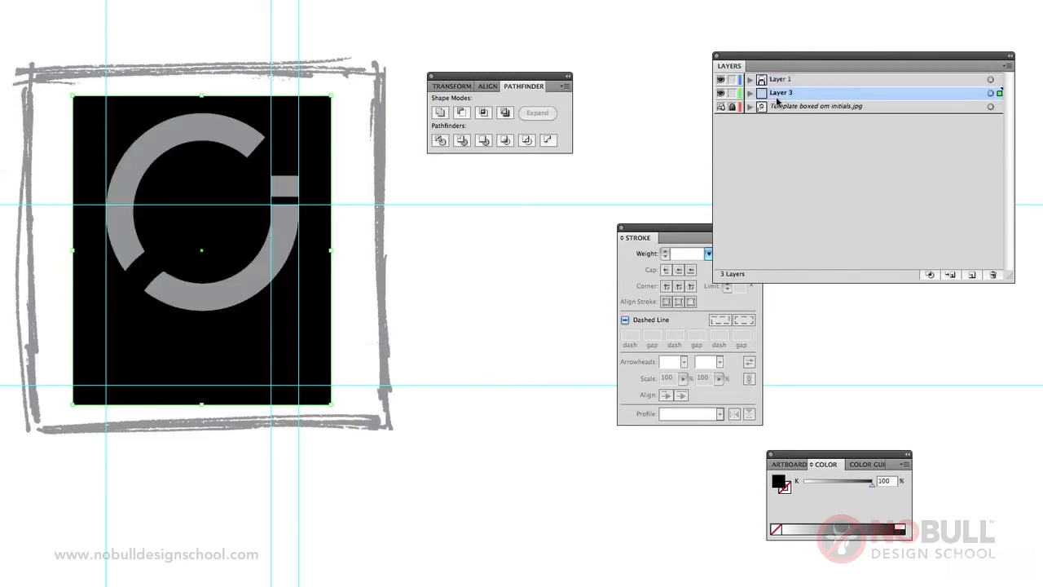
left_click(506, 205)
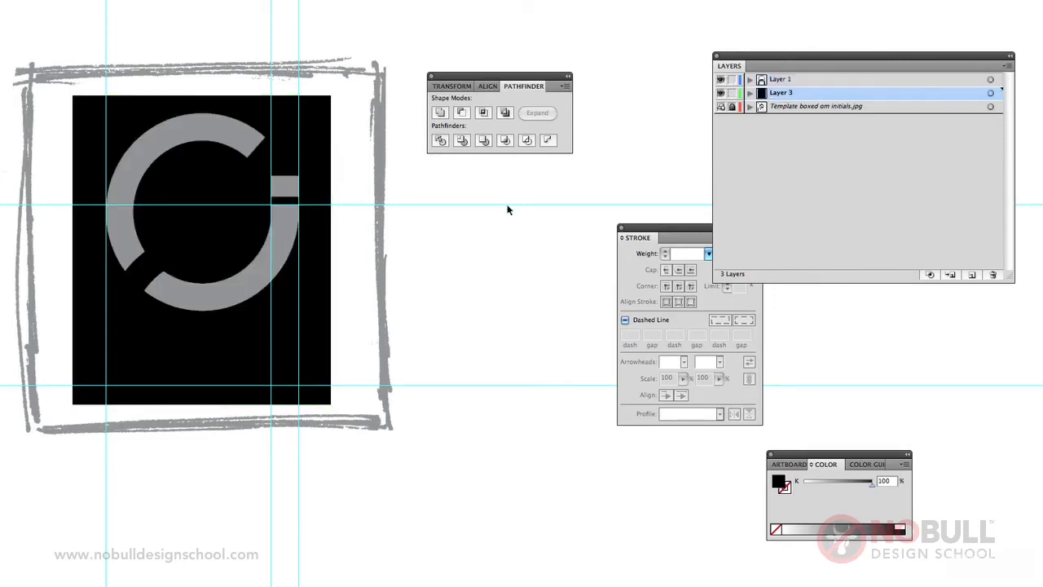
- Hide the template layer and fill all pieces of the black arch with white (K 0%)
left_click(720, 106)
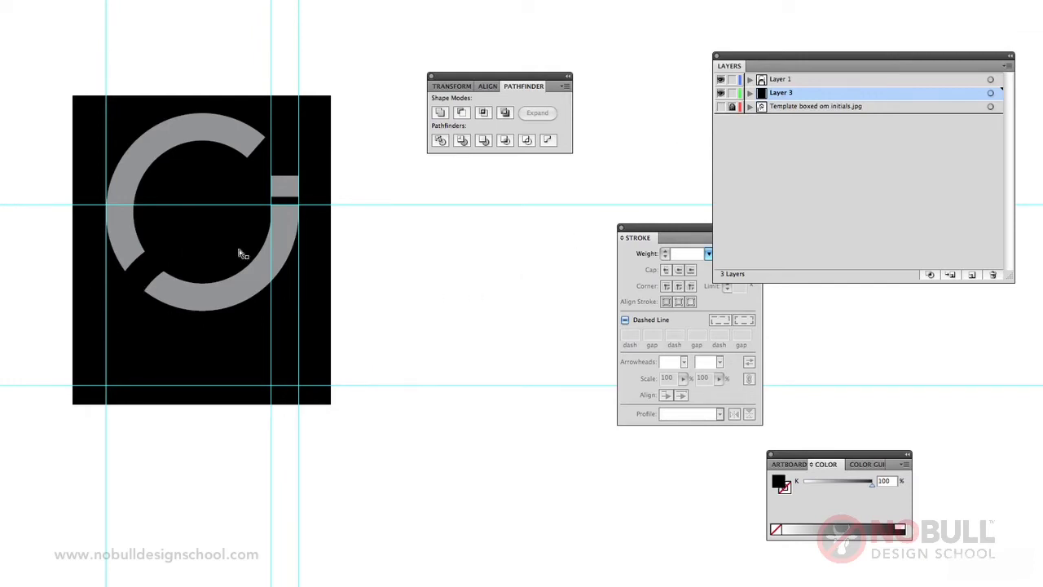
left_click(140, 279)
left_click(140, 278)
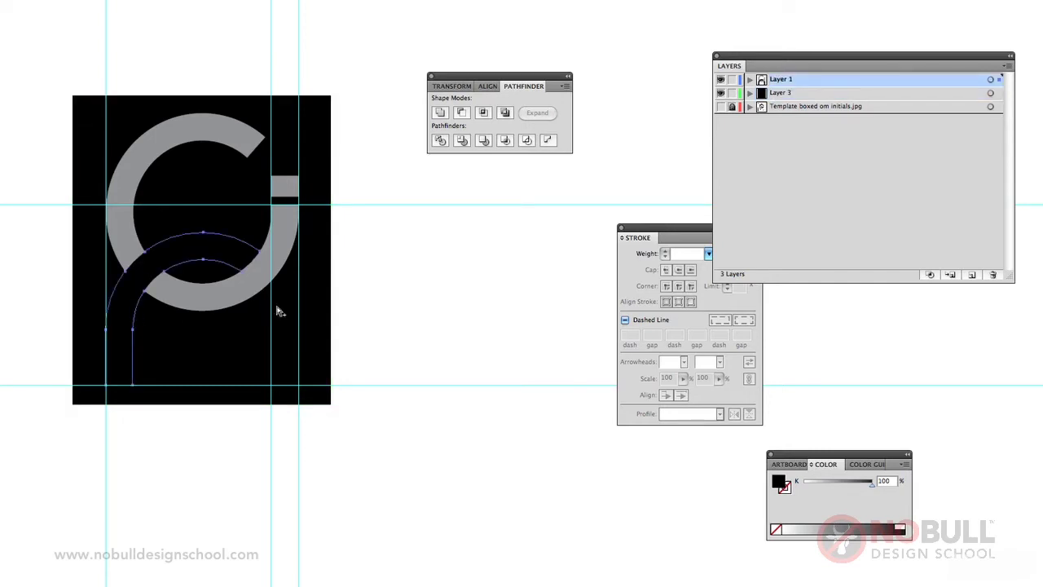
left_click_drag(278, 310, 278, 313)
left_click(195, 279)
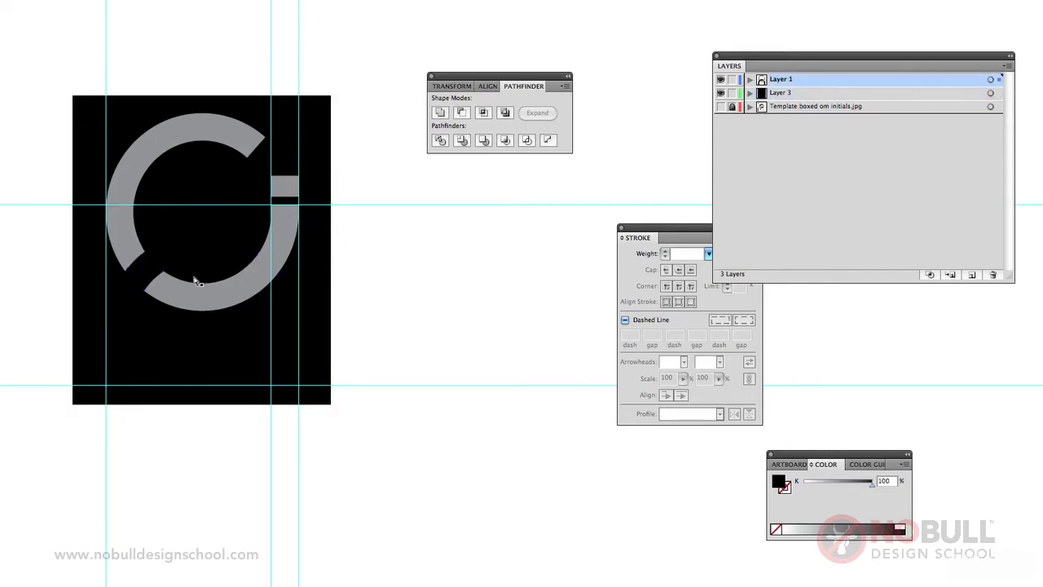
left_click(149, 275)
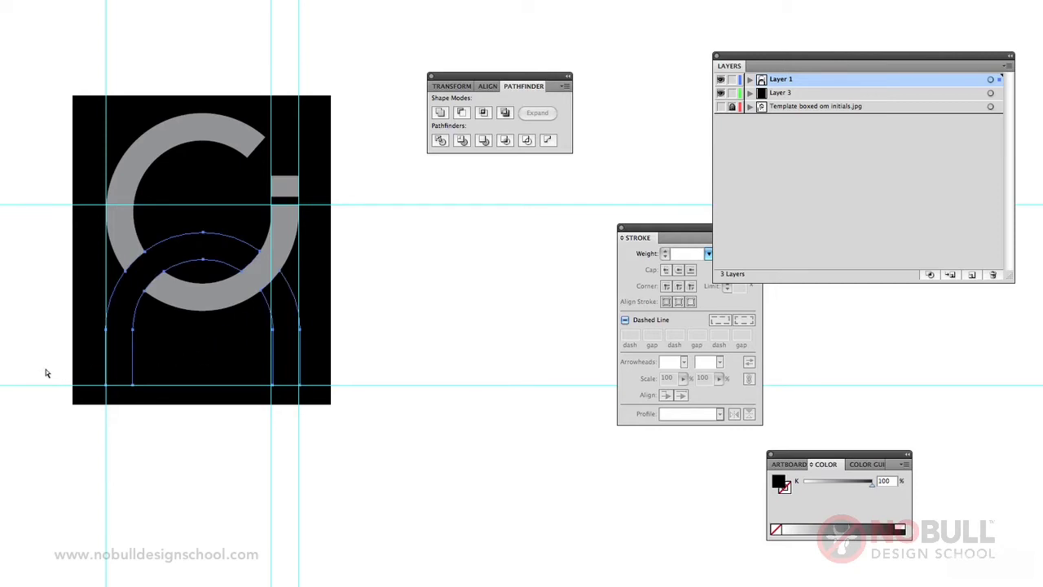
mouse_move(849, 450)
left_mouse_down()
mouse_move(480, 335)
mouse_move(460, 284)
mouse_move(457, 316)
mouse_move(409, 316)
left_mouse_up()
left_click(409, 255)
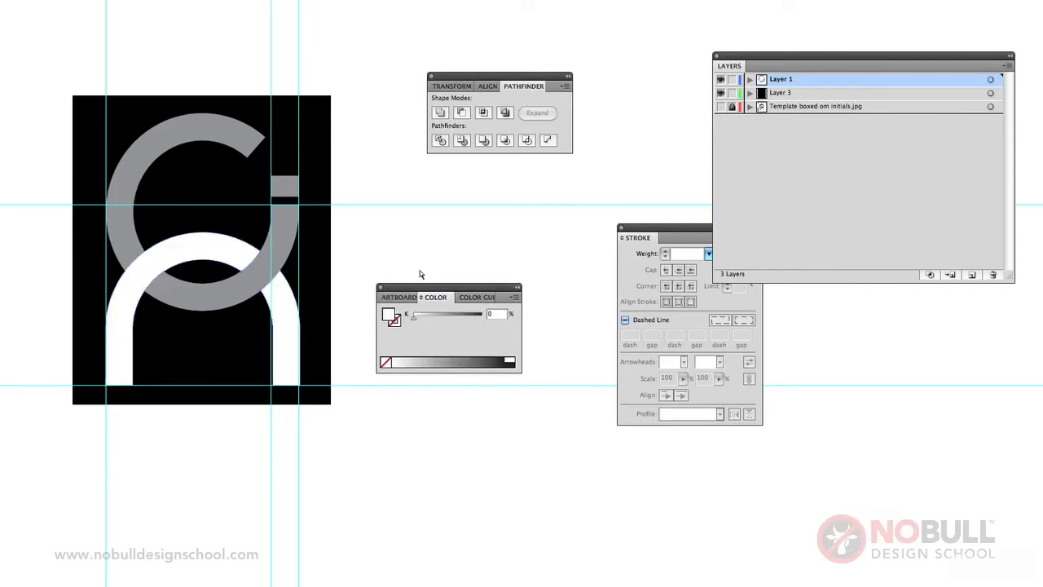
key("d")
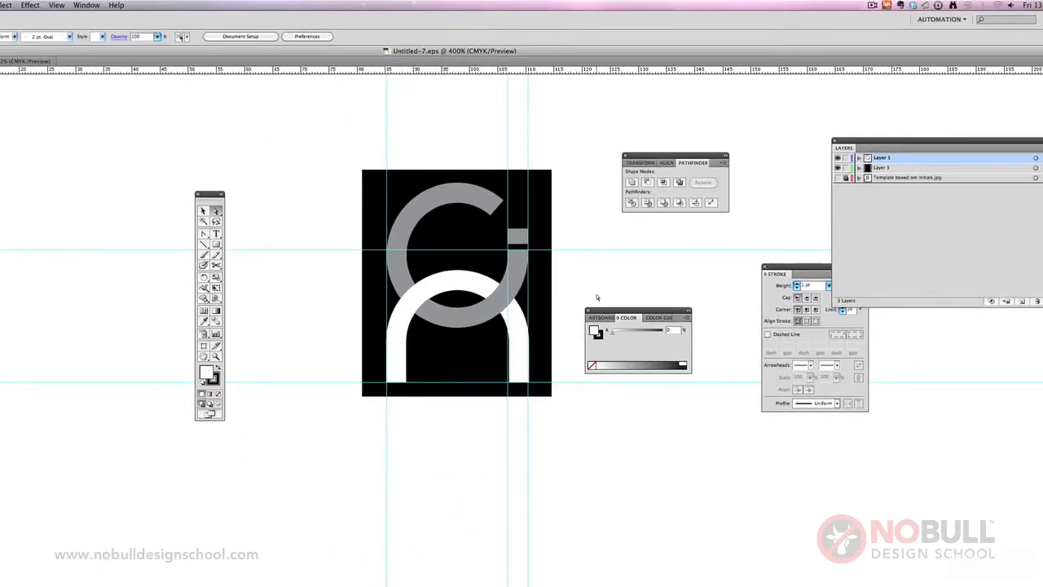
- Hide the guides so only the logo artwork shows
left_click(57, 4)
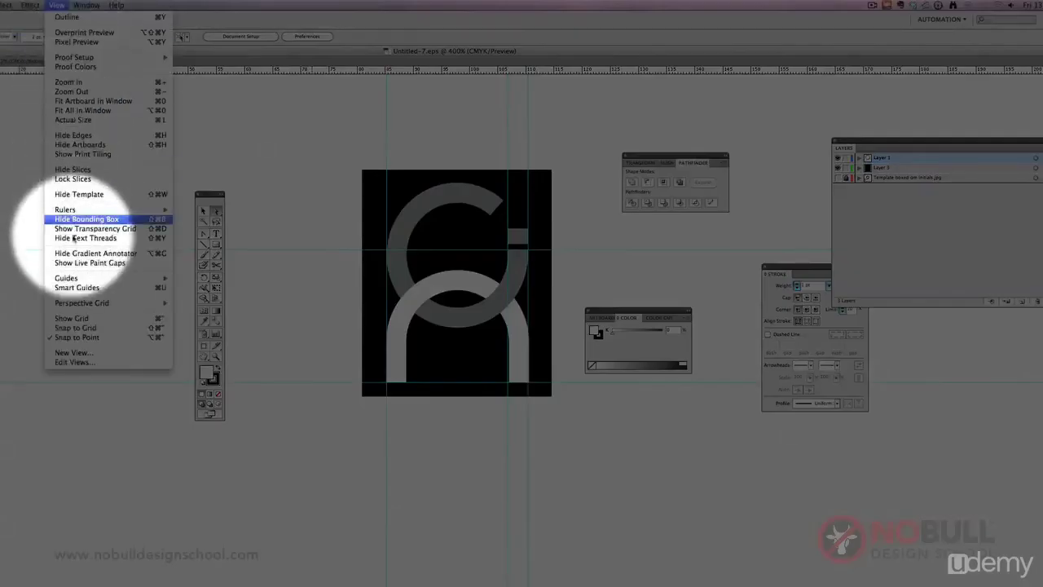
mouse_move(81, 278)
left_click(195, 278)
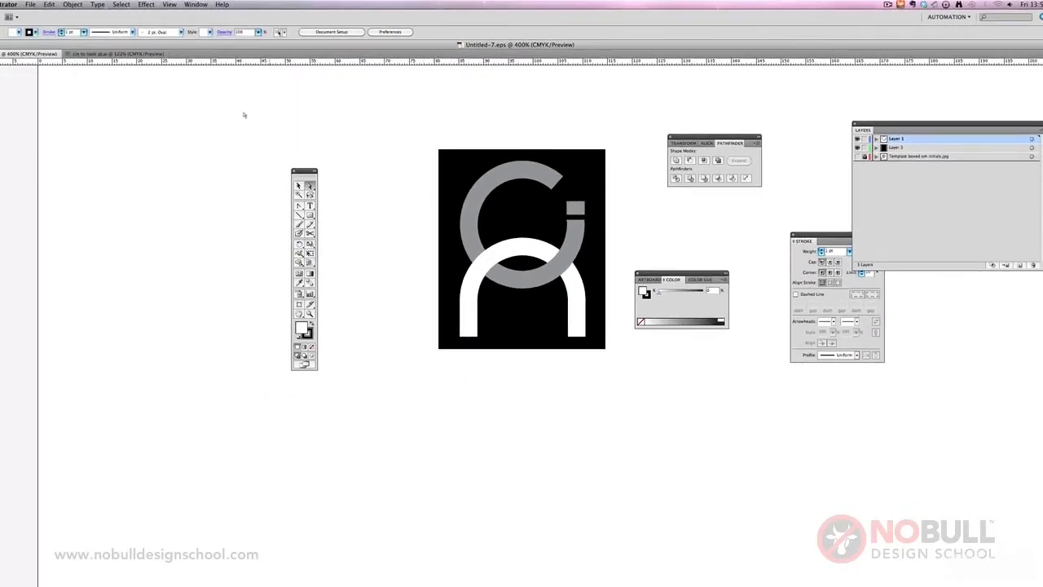
- Save the document in the logo trace folder as CINlogo.eps in Illustrator EPS format
left_click(33, 5)
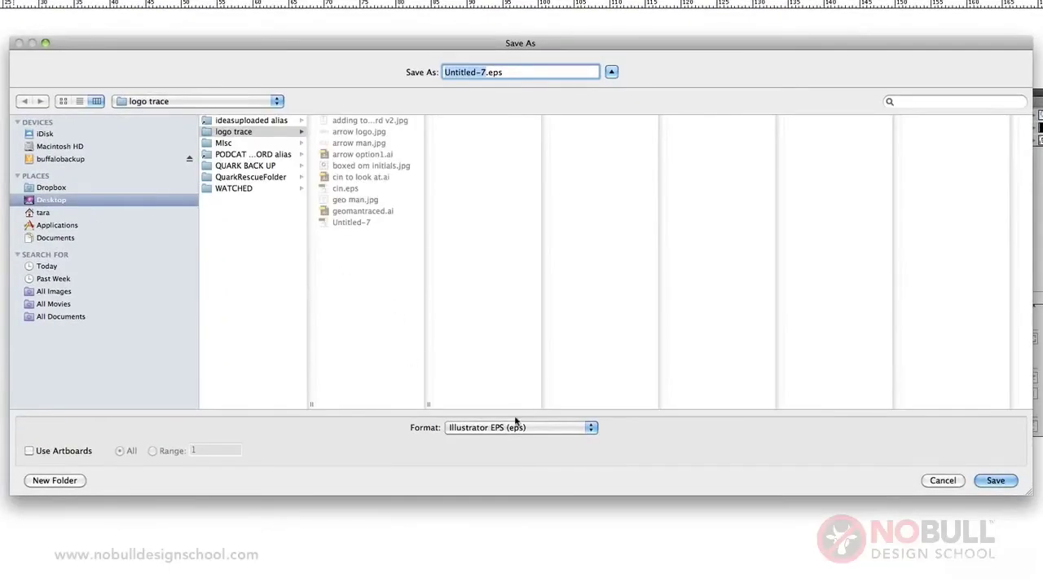
left_click(506, 435)
left_click(505, 427)
left_click(482, 71)
double_click(481, 72)
key("BackSpace")
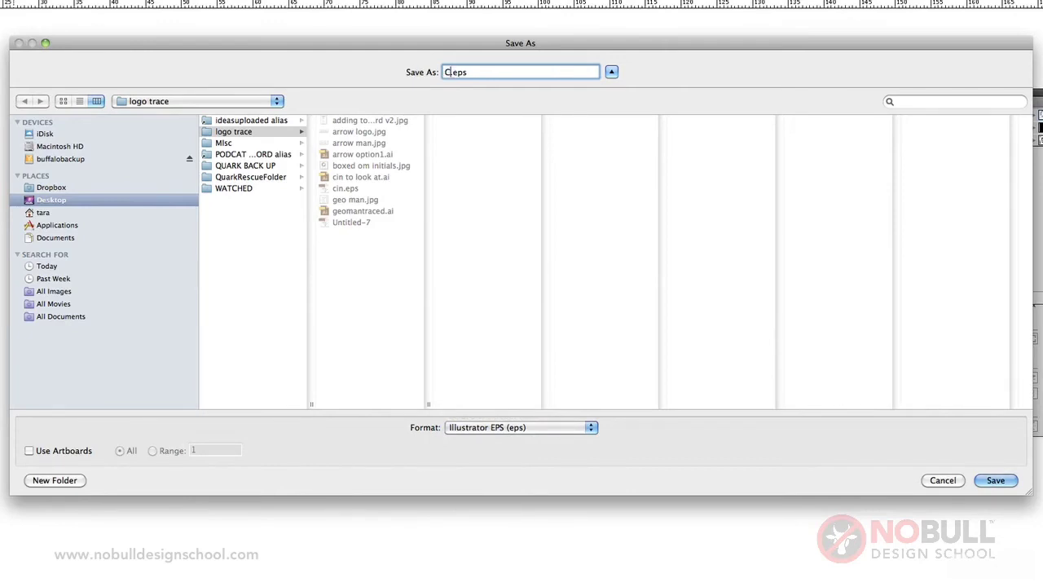
type("ClNlogo")
left_click(997, 481)
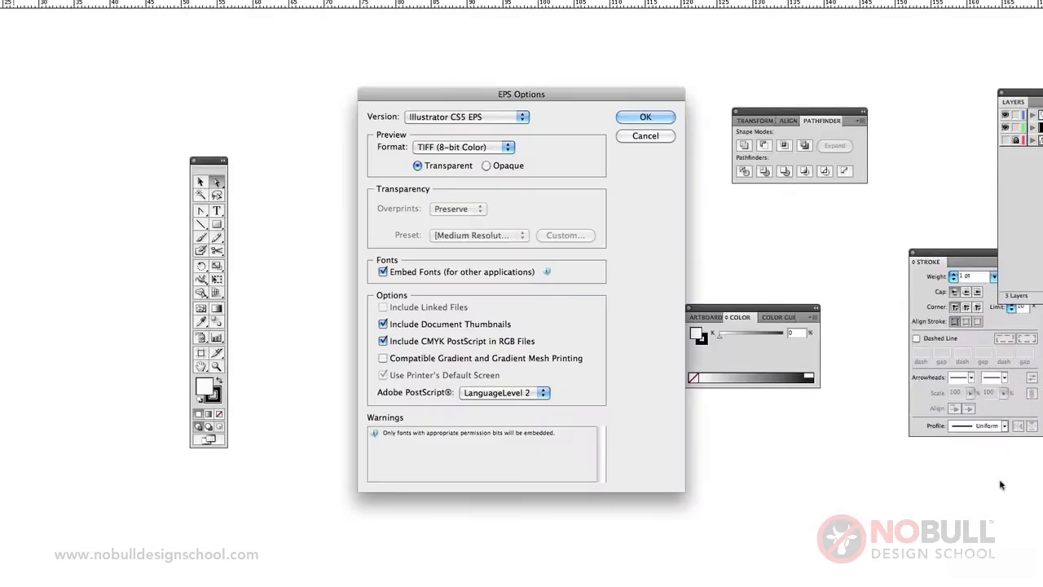
- Review the version and preview choices, then accept Illustrator CS5 EPS with a transparent TIFF (8-bit Color) preview
left_click(429, 148)
left_click(428, 148)
left_click(428, 117)
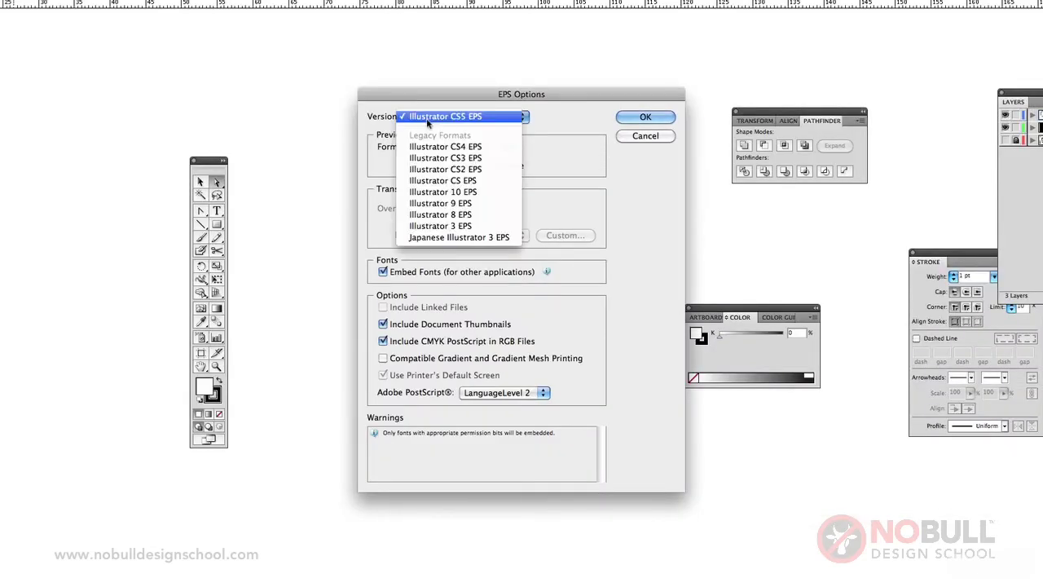
left_click(428, 117)
left_click(440, 117)
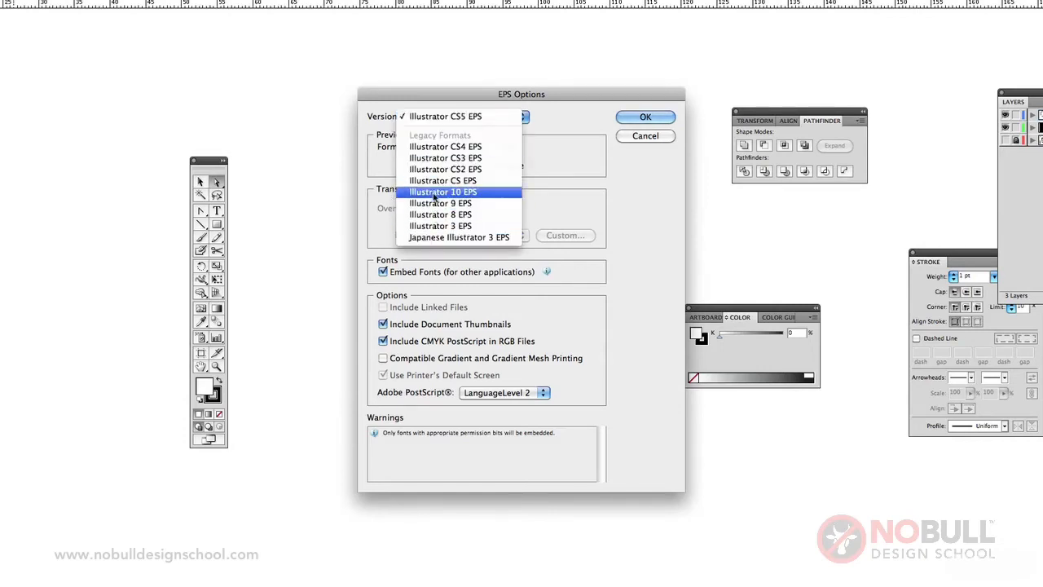
left_click(435, 114)
left_click(448, 148)
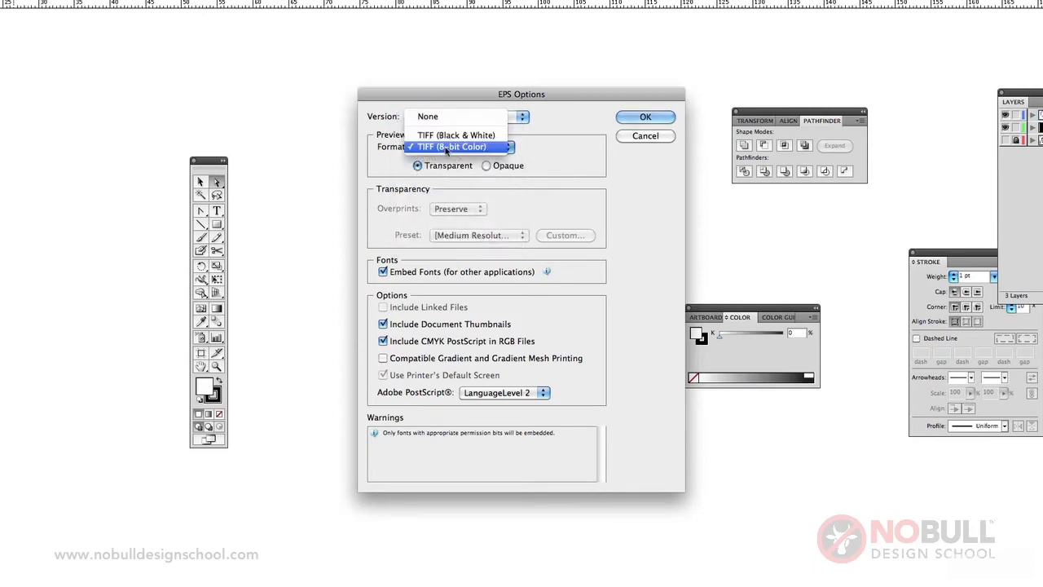
left_click(447, 148)
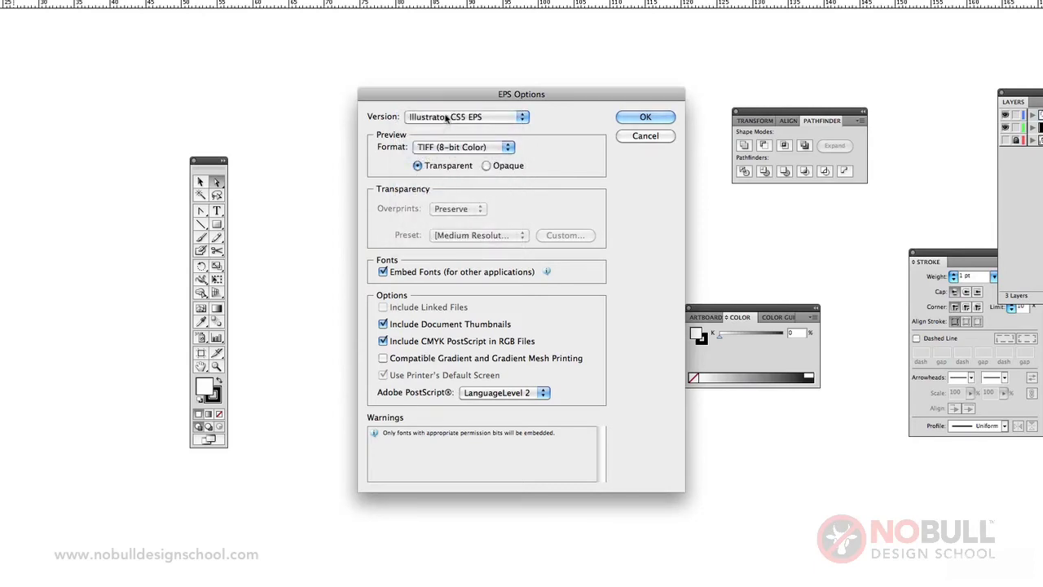
left_click(627, 119)
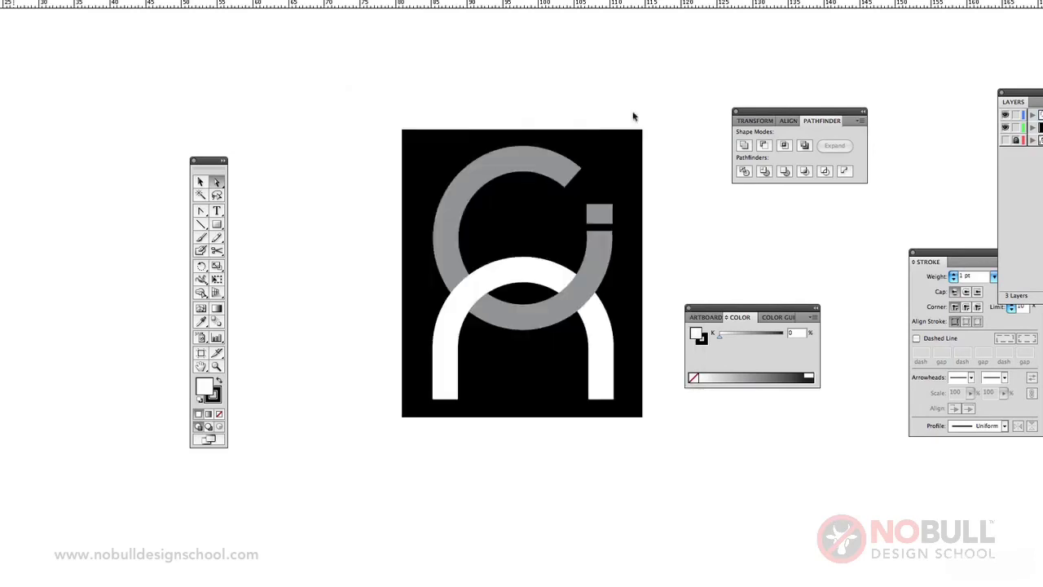
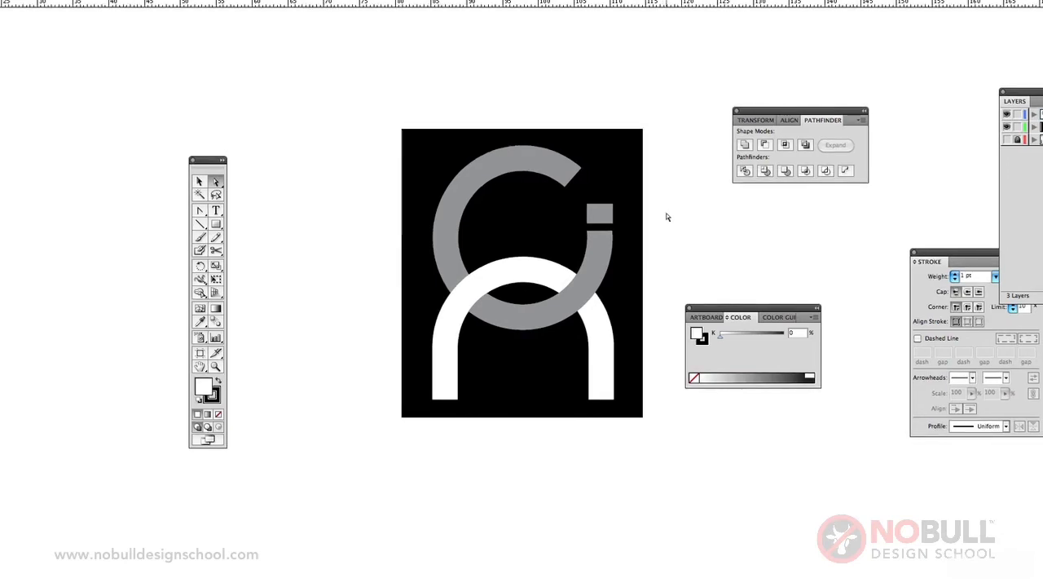
- Create a new layer with the default options above Layer 1
left_click(216, 366)
left_click(526, 280, "alt")
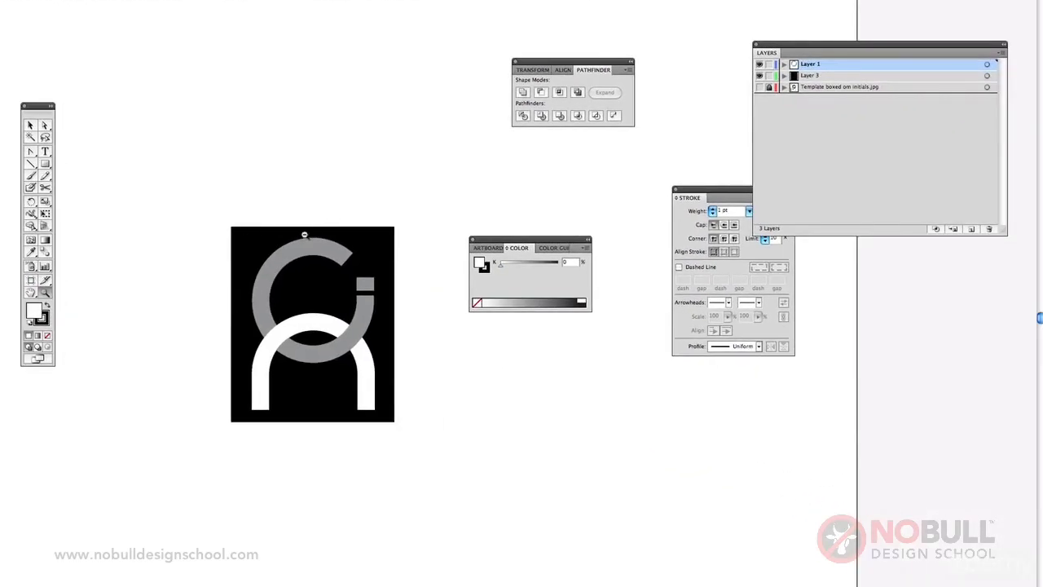
left_click(30, 292)
left_click_drag(276, 301, 154, 177)
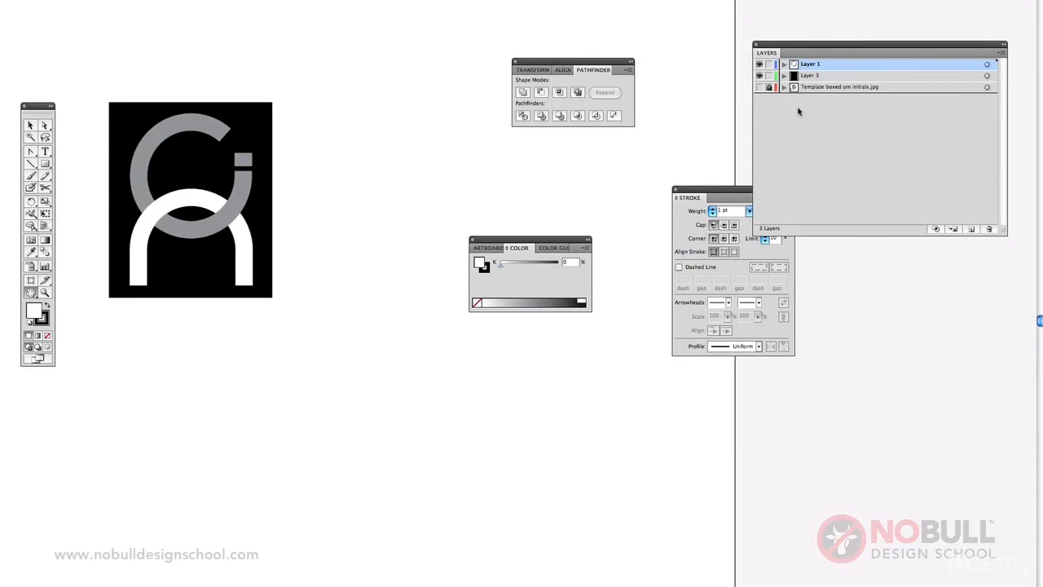
left_click(1003, 53)
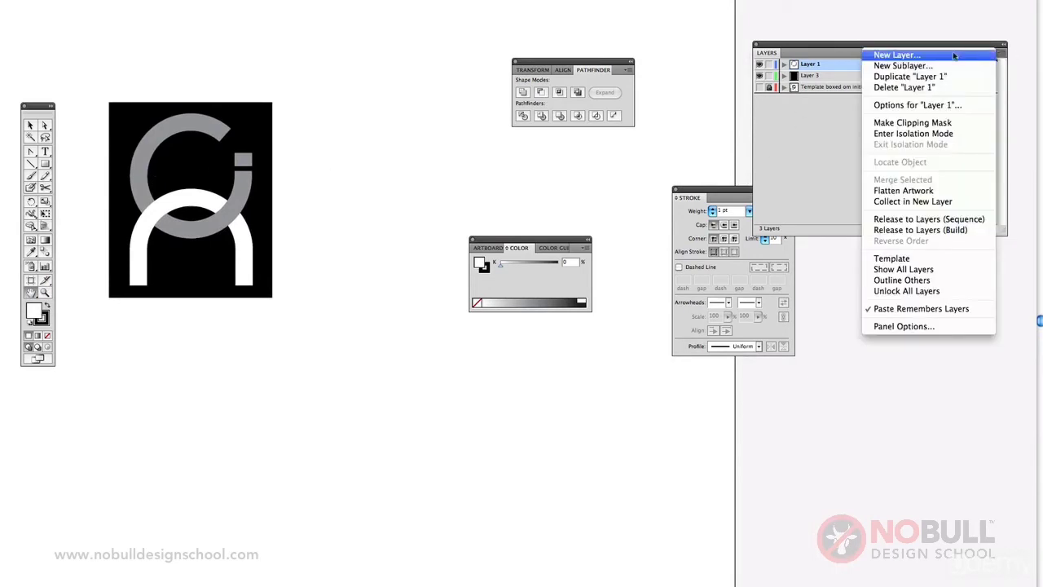
left_click(955, 57)
left_click(418, 144)
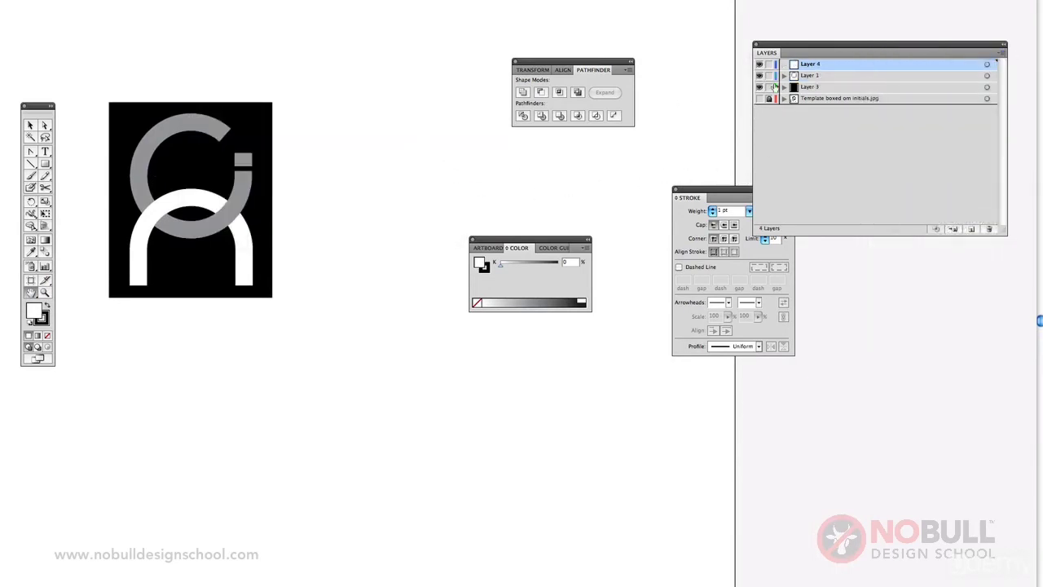
- Lock Layer 1 and Layer 3 so the logo artwork cannot be selected
left_click_drag(773, 79, 773, 86)
left_click(30, 124)
left_click_drag(171, 119, 249, 155)
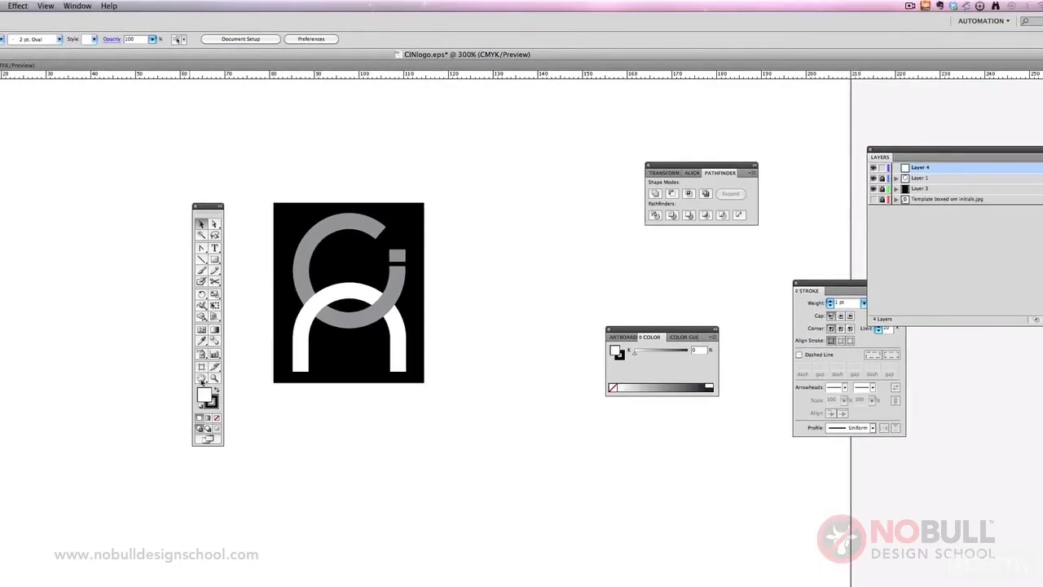
- Start a text object on Layer 4 to the right of the logo, with "continuous" and "improvement" on separate lines
left_click_drag(208, 206, 70, 173)
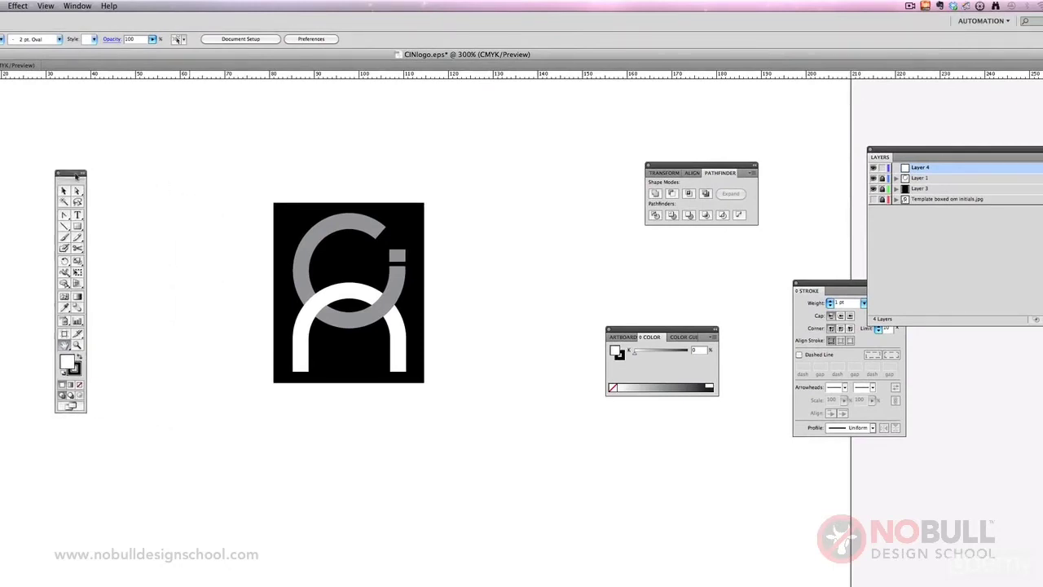
left_click_drag(345, 279, 224, 254)
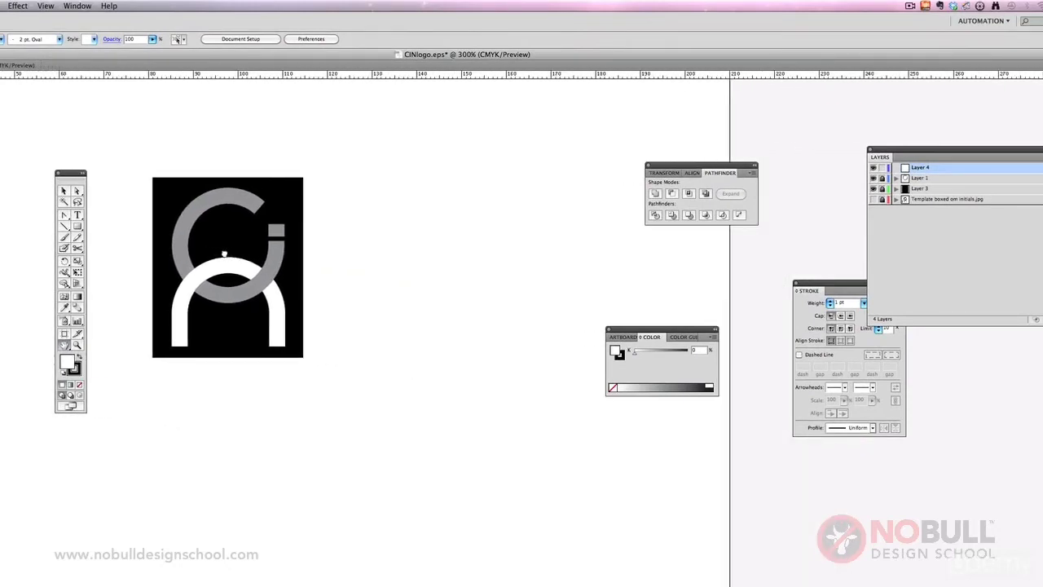
left_click(77, 214)
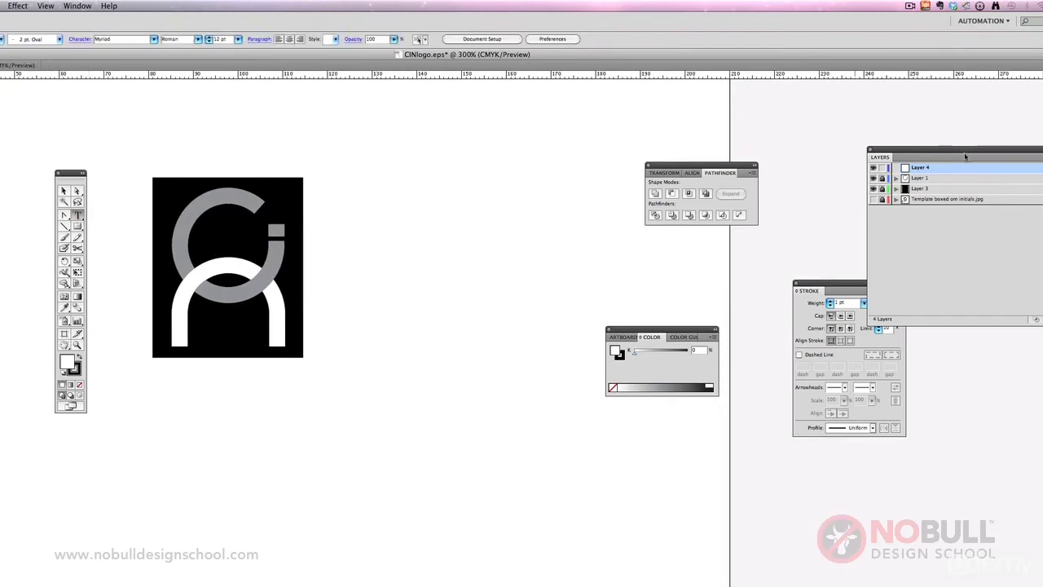
left_click(334, 194)
type("conti")
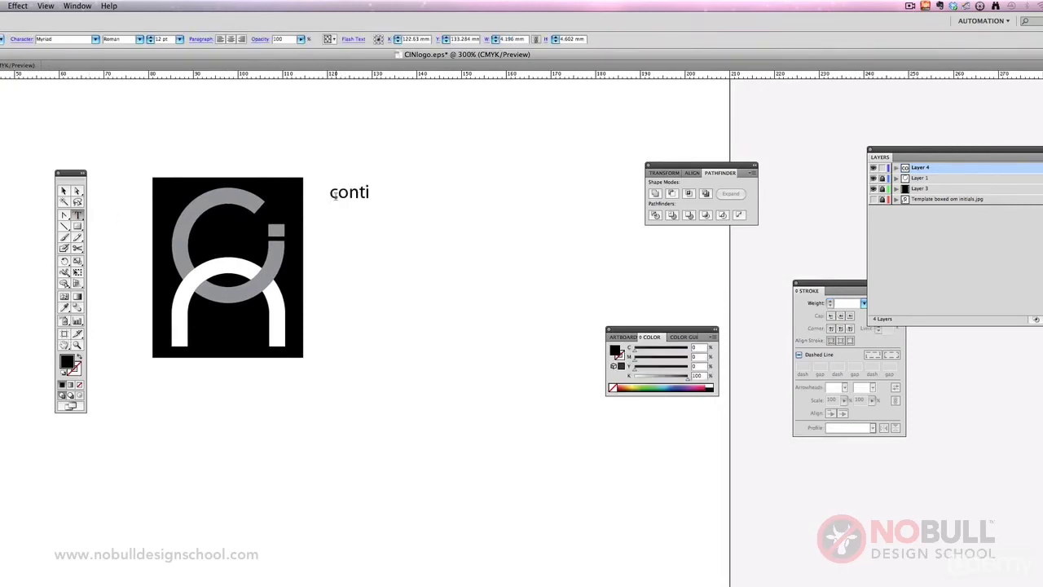
type("nuous")
key("Return")
type("improvement")
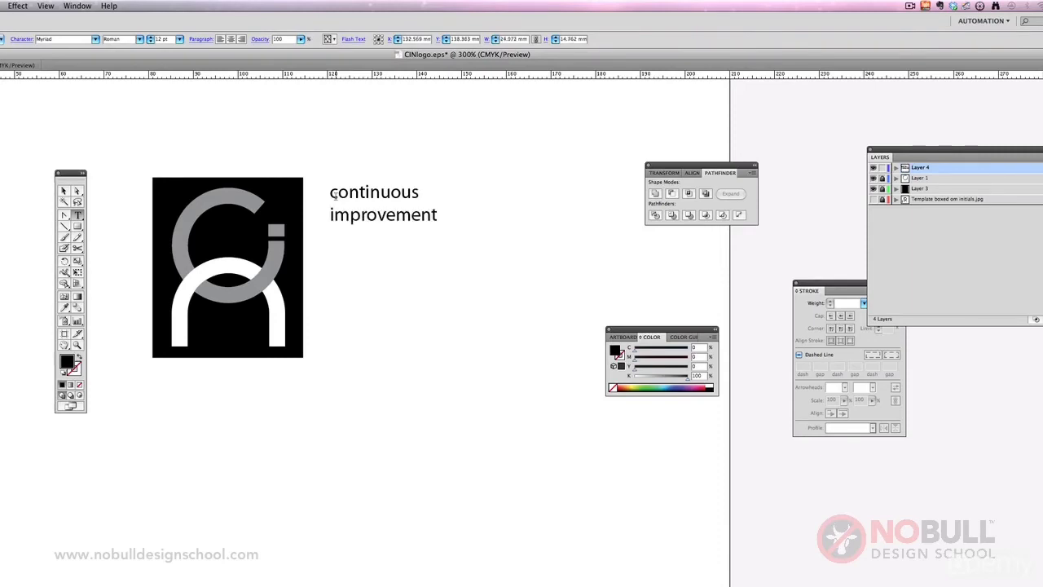
- Add "network" as the third line of the text beside the logo
key("Return")
type("nestwork")
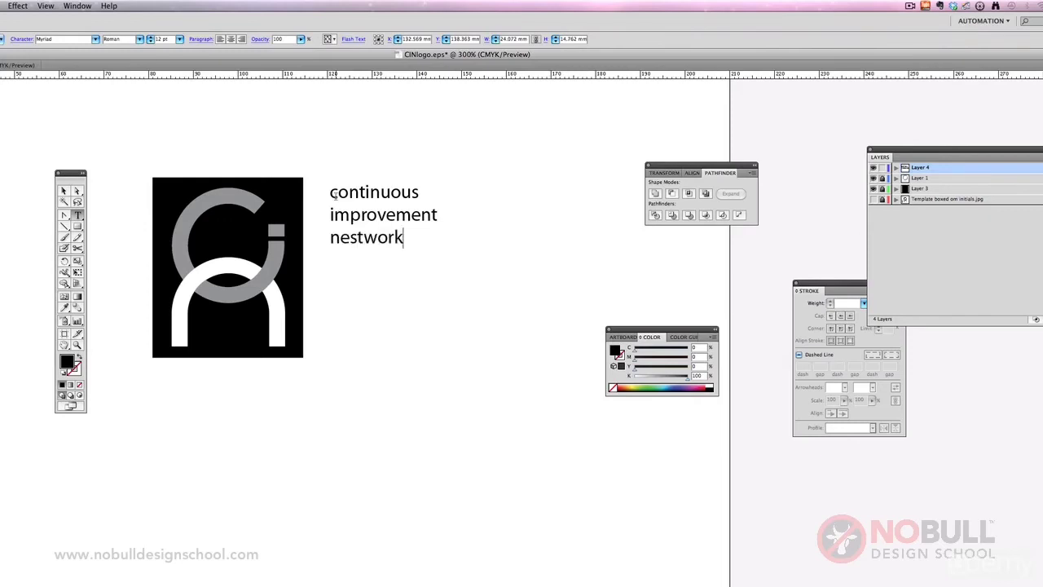
key("BackSpace")
key("BackSpace")
key("BackSpace")
key("BackSpace")
key("BackSpace")
key("BackSpace")
type("te")
key("BackSpace")
type("work")
- Select all three lines of text and bring up the Character settings in the free space beside them
key("ctrl+a")
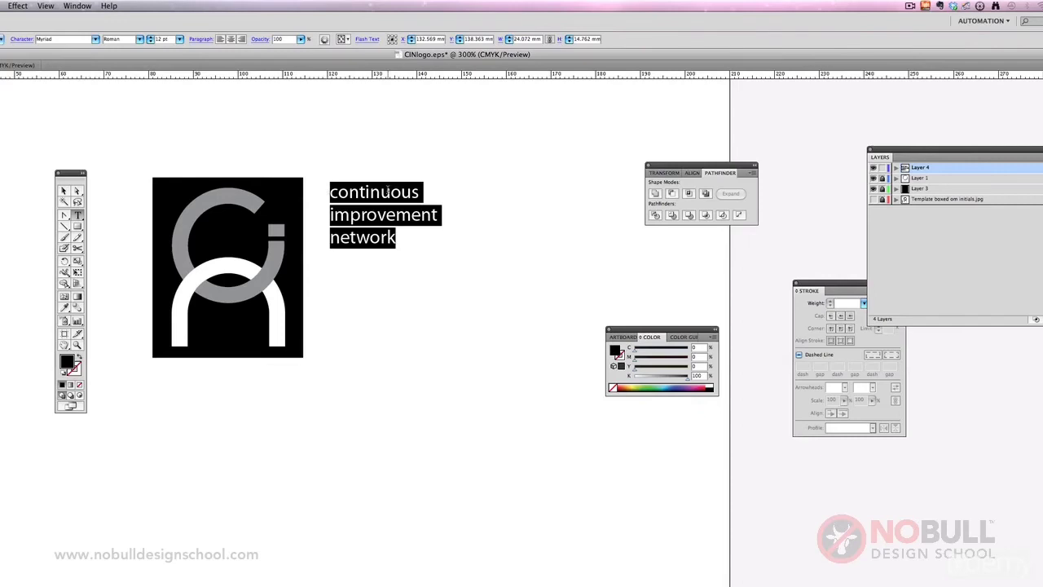
mouse_move(821, 290)
left_mouse_down()
mouse_move(644, 378)
mouse_move(630, 476)
left_mouse_up()
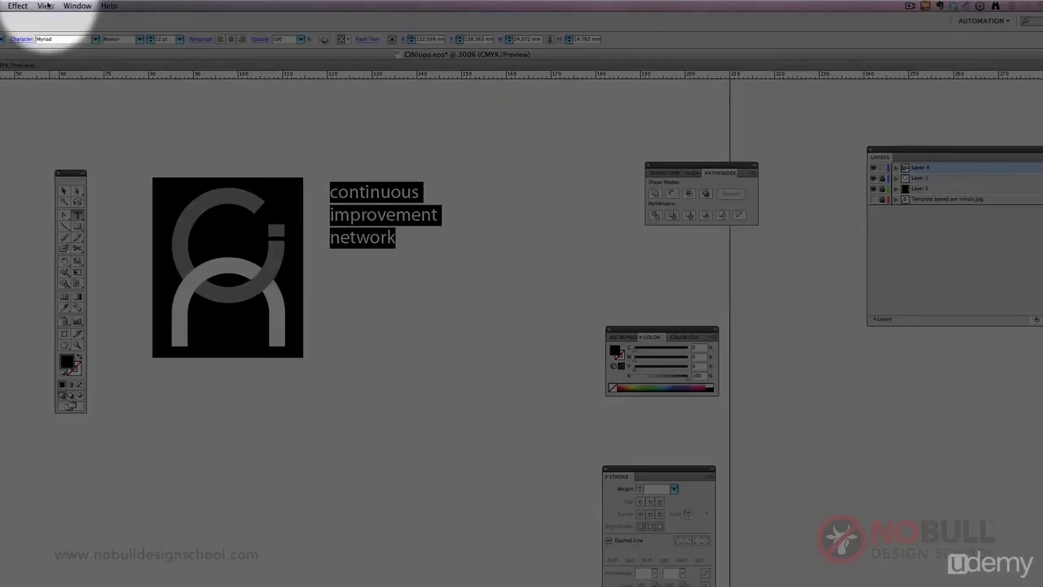
left_click(76, 6)
mouse_move(163, 373)
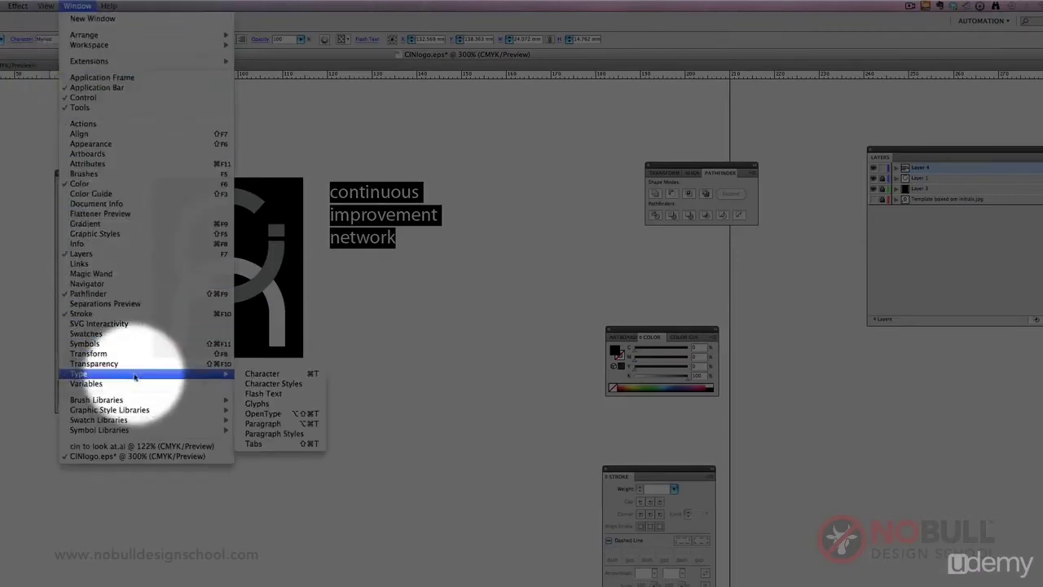
left_click(274, 376)
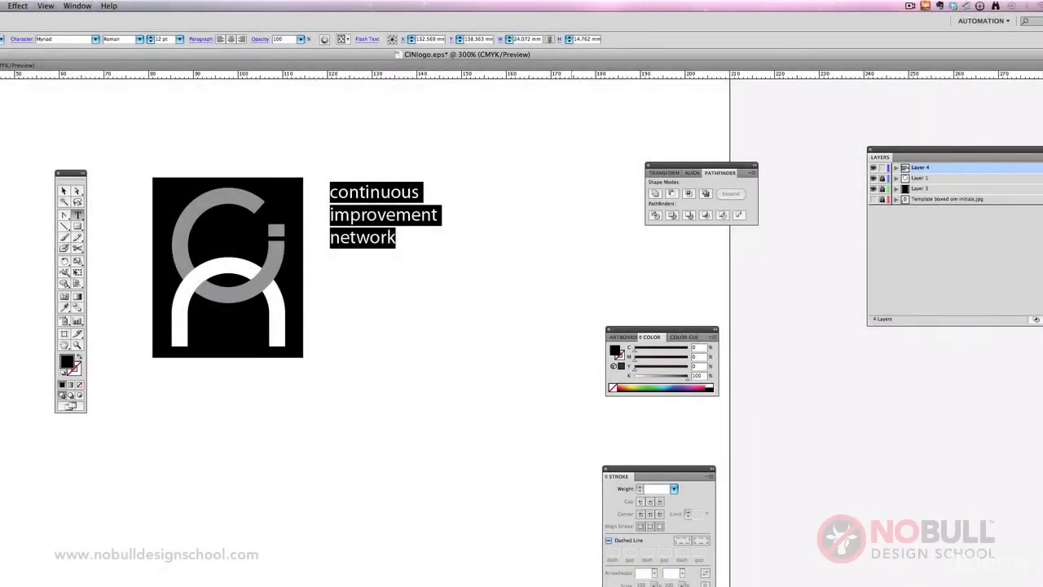
left_click_drag(515, 399, 587, 178)
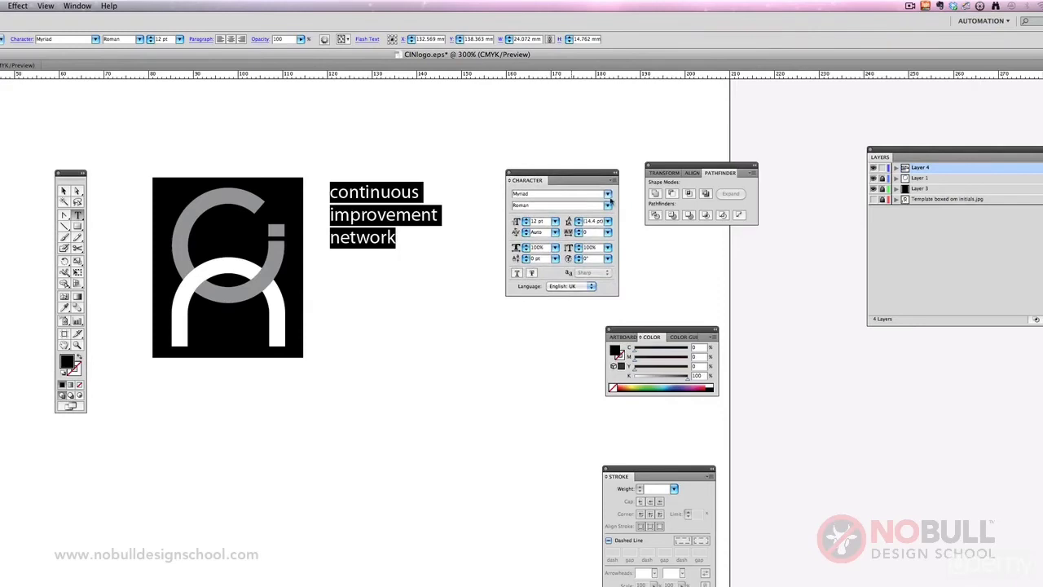
- Set the selected text to Karla Regular and move the Character settings to the free space below the logo
left_click(608, 199)
mouse_move(634, 4)
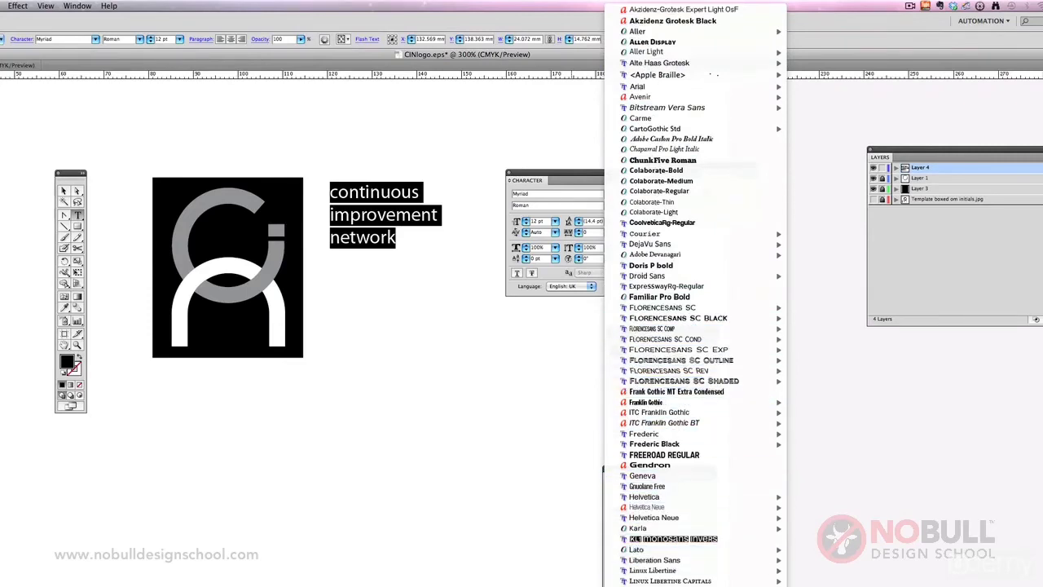
mouse_move(677, 531)
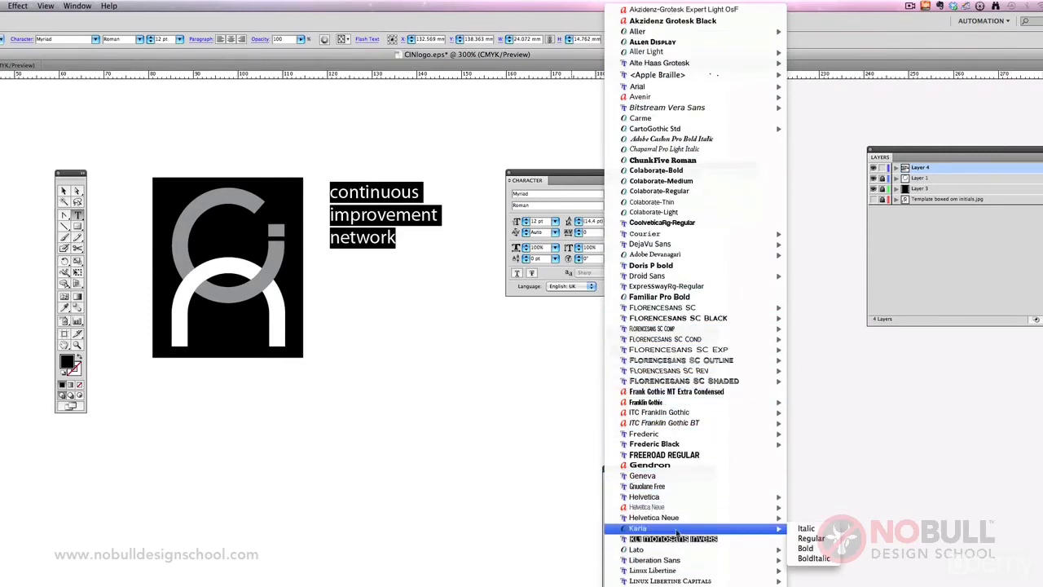
left_click(809, 540)
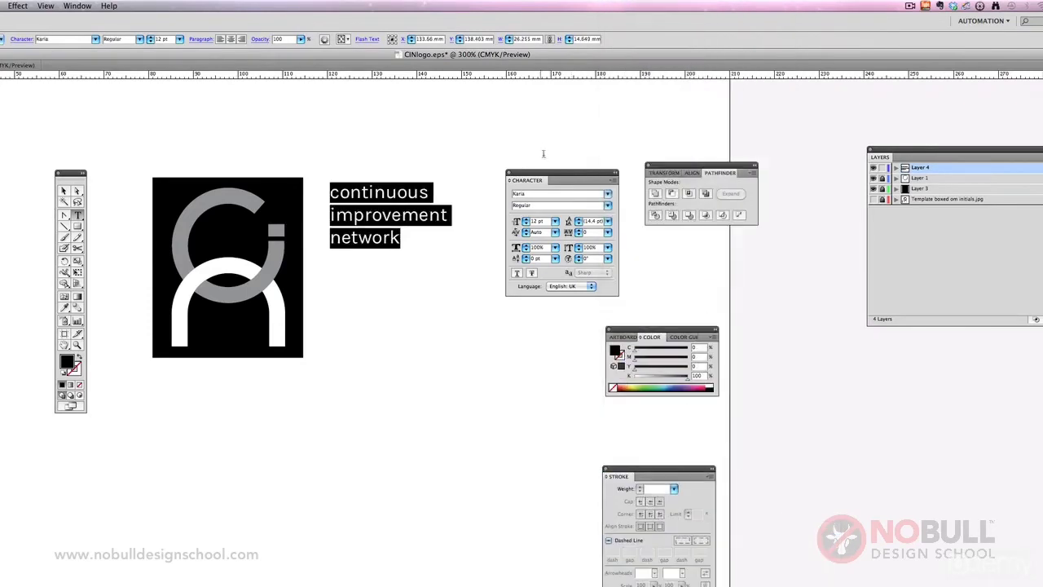
left_click_drag(562, 180, 300, 407)
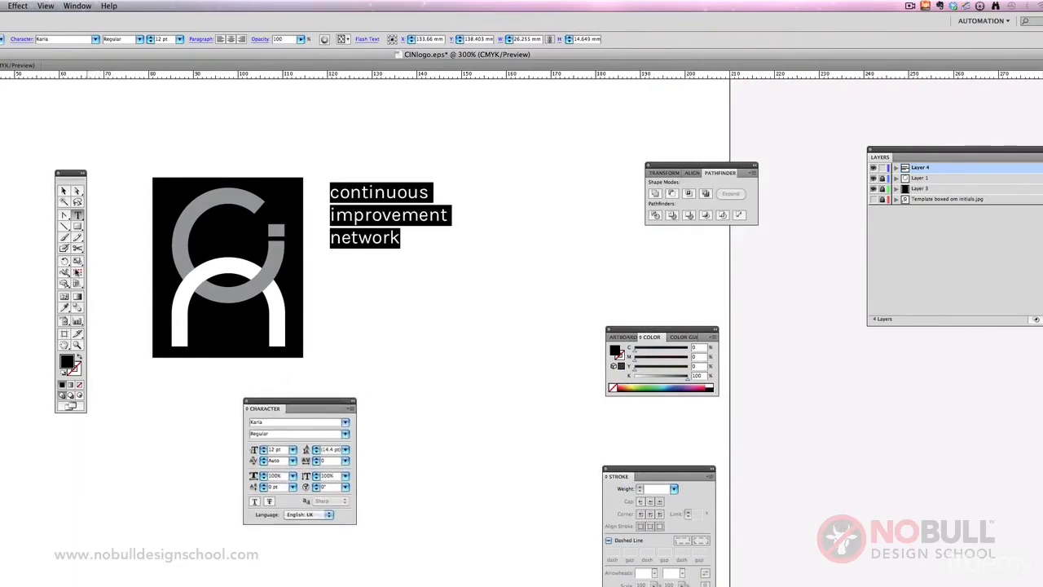
- Scale the text block up to about 38.4 pt beside the logo, moving the Pathfinder and Color settings clear of it
key("Escape")
left_click_drag(450, 249, 673, 363)
left_click_drag(505, 285, 468, 253)
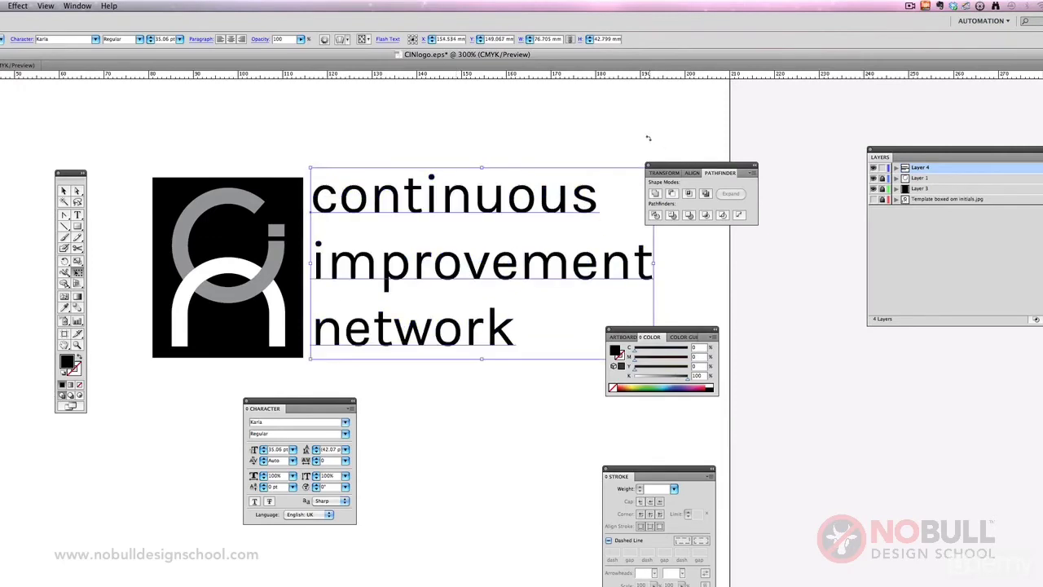
left_click_drag(673, 168, 828, 294)
left_click_drag(660, 336, 644, 445)
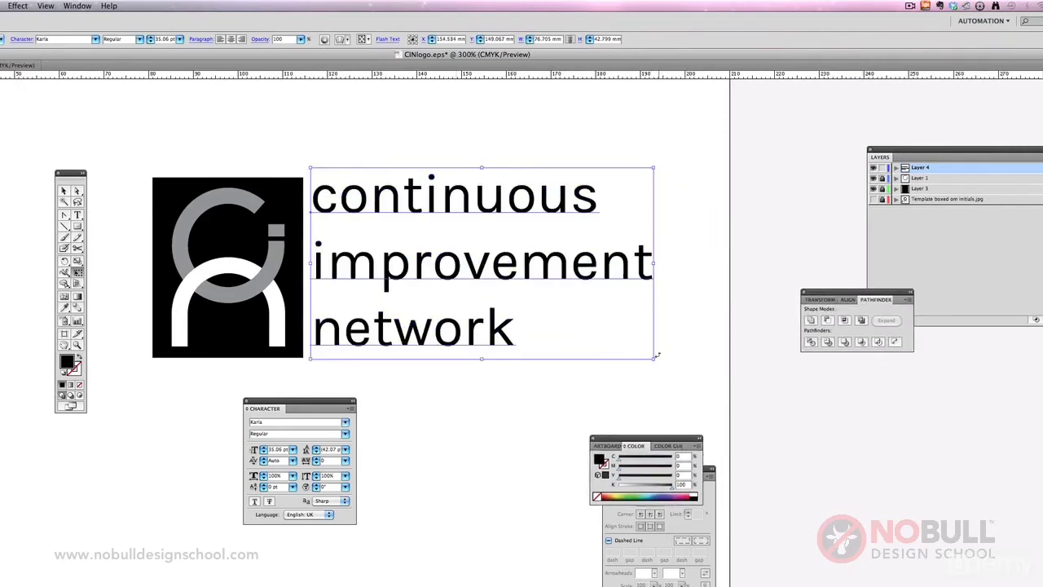
left_click_drag(656, 359, 687, 376)
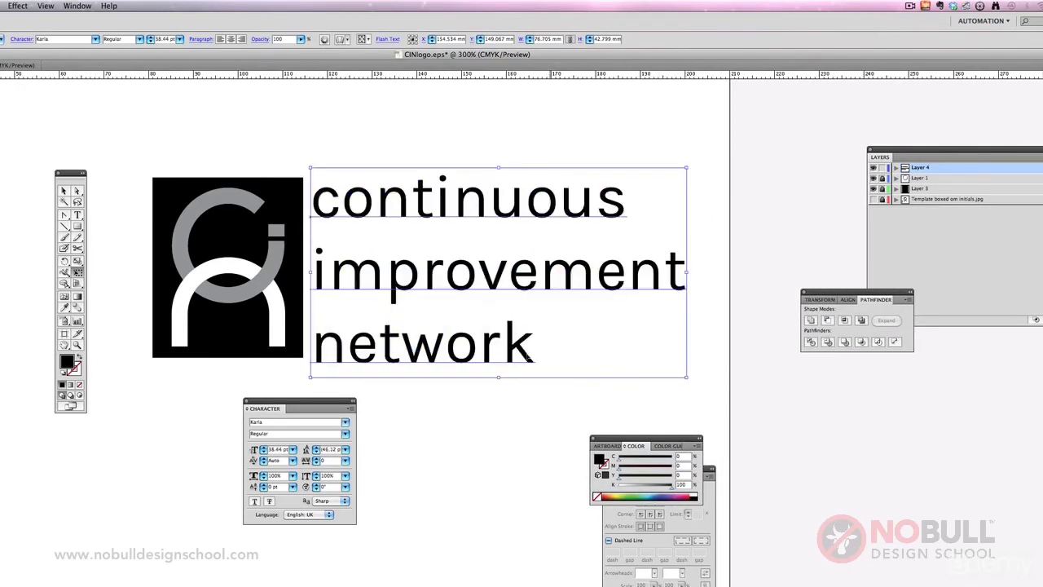
left_click_drag(504, 356, 509, 349)
left_click(482, 354)
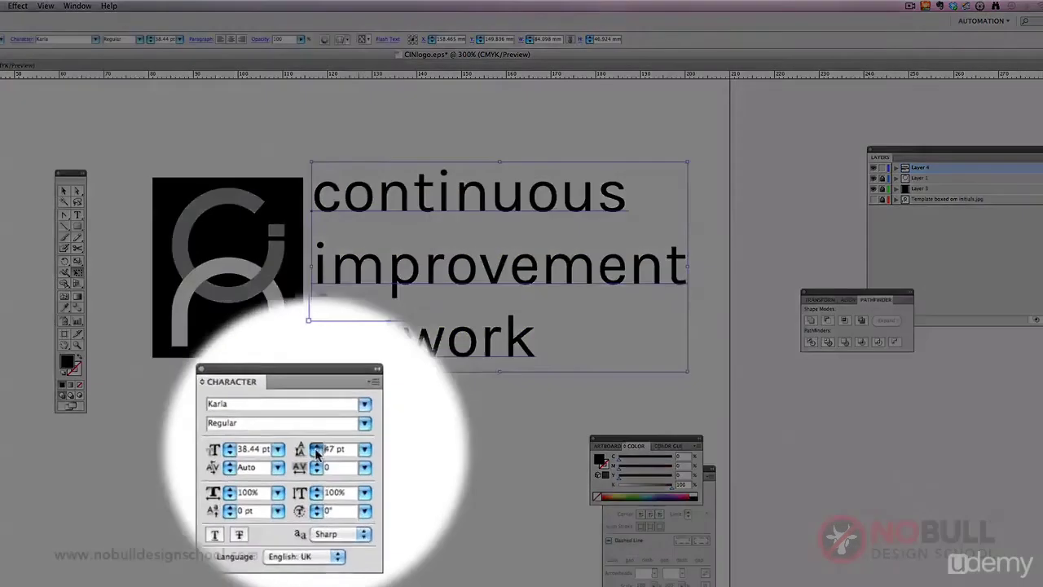
- Tighten the text block's leading to 38 pt
left_click(316, 452)
left_click(316, 452)
left_click(316, 453)
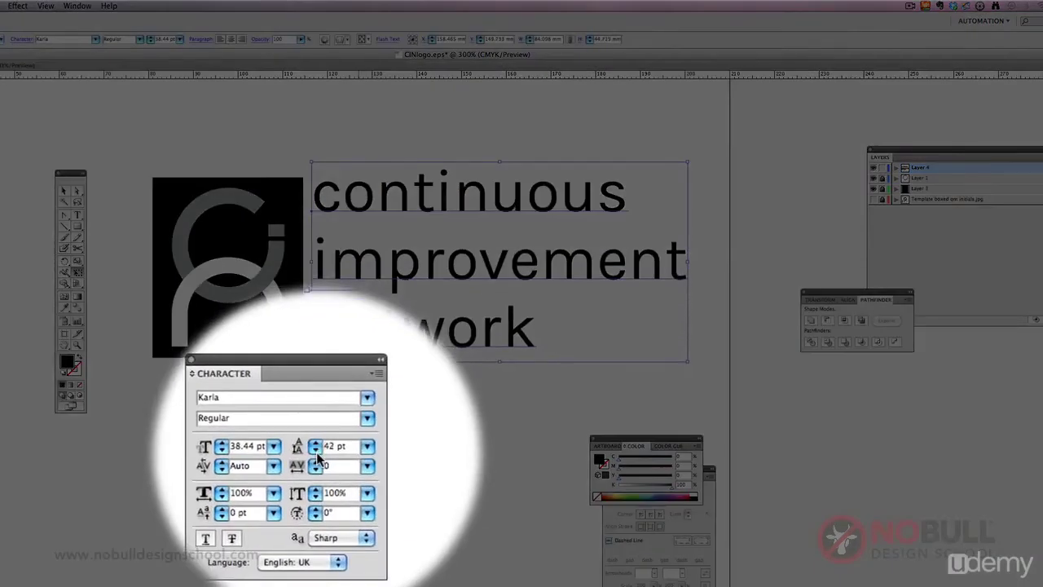
left_click(316, 452)
left_click(316, 452)
left_click(316, 452)
left_click(316, 453)
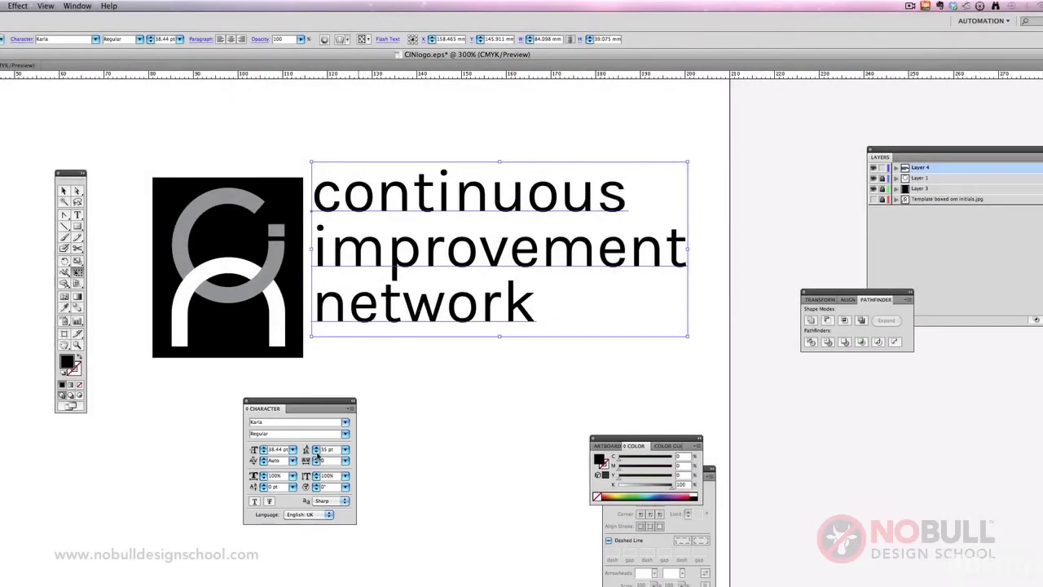
left_click(316, 447)
left_click(316, 448)
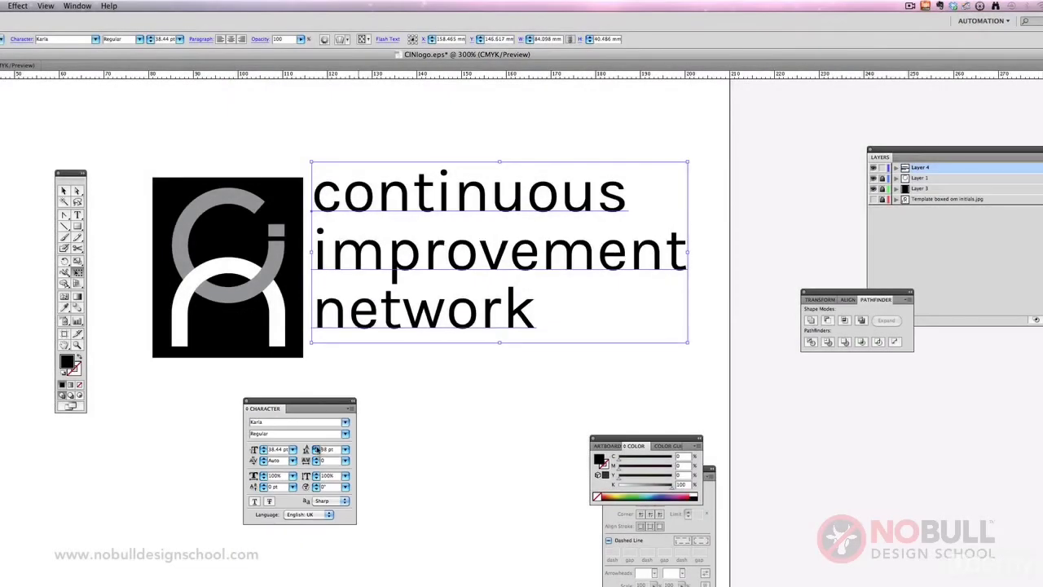
left_click(316, 447)
- Change all three lines of text to the Bold style of Karla
key("t")
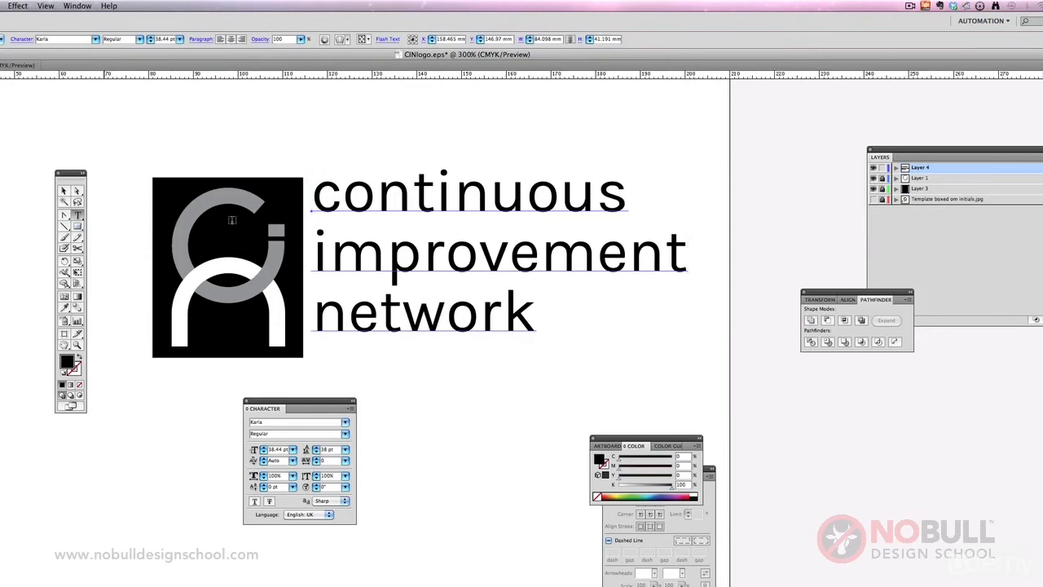
left_click_drag(315, 189, 400, 465)
left_click(345, 435)
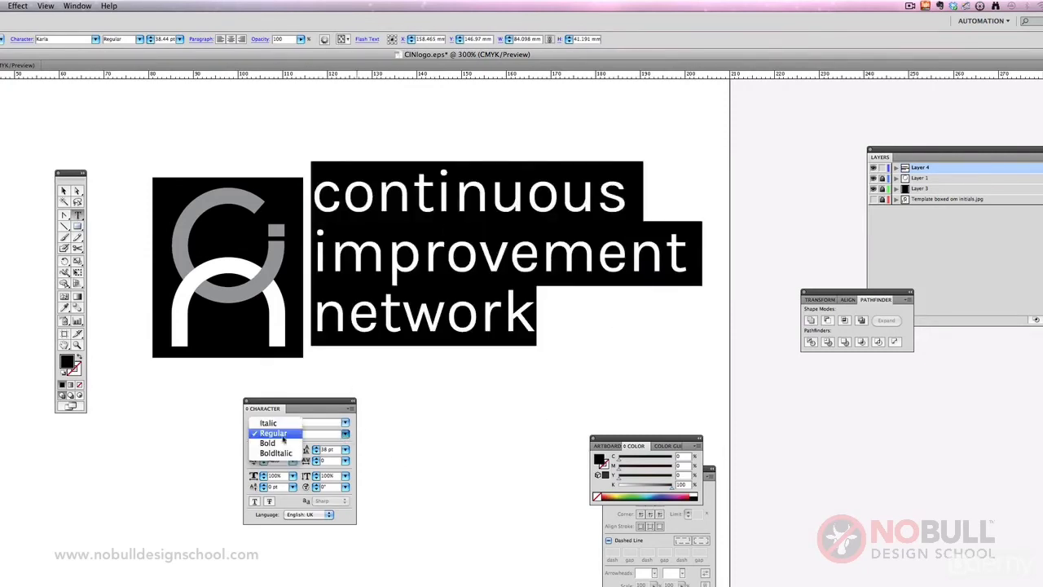
left_click(269, 443)
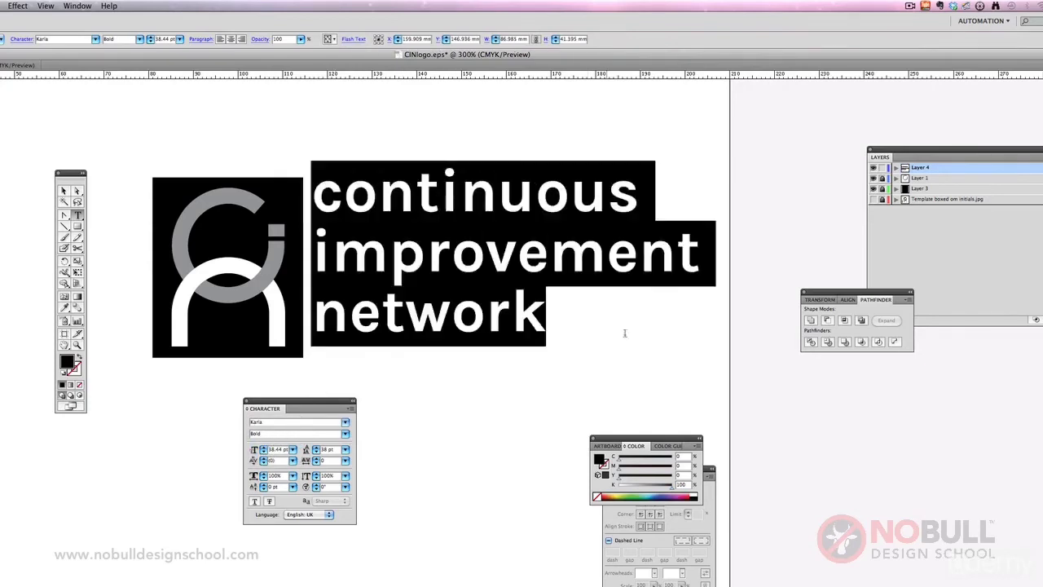
left_click(377, 193)
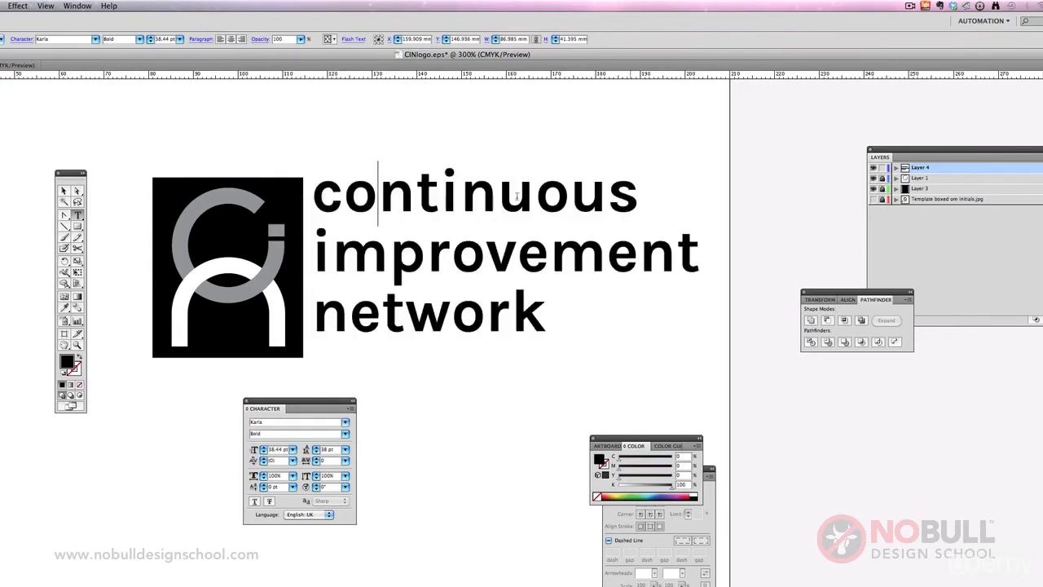
- Tighten the tracking of all three lines to -50 and nudge the text block slightly down and away from the logo
left_click_drag(314, 194, 560, 310)
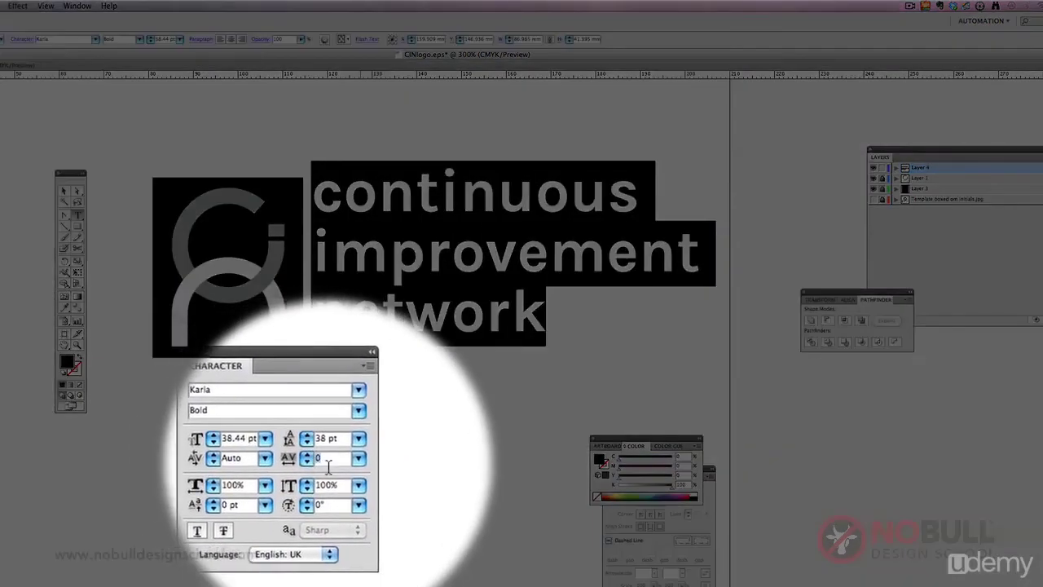
left_click(330, 461)
type("-30")
key("Return")
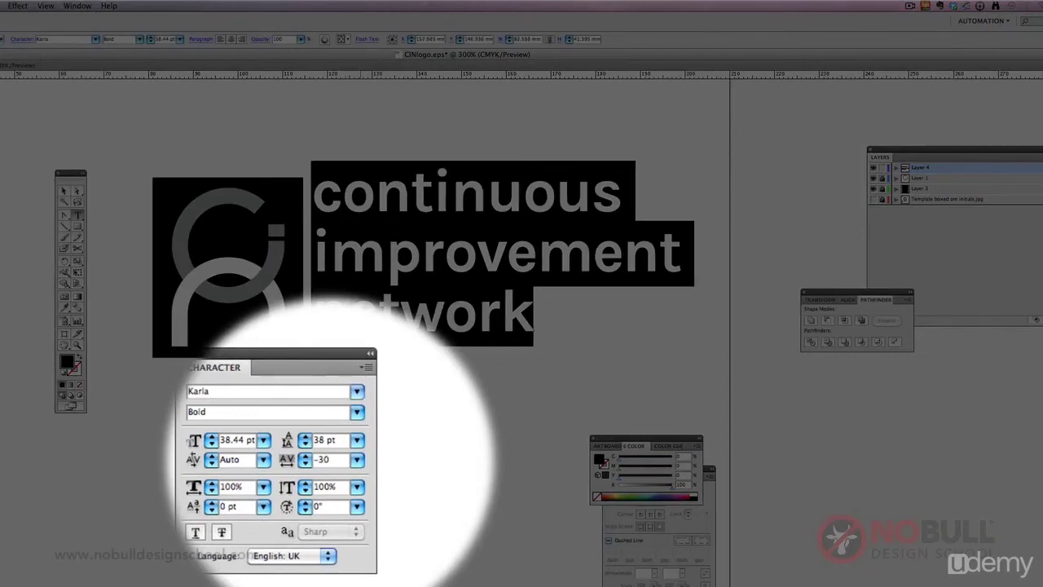
double_click(326, 461)
type("-50")
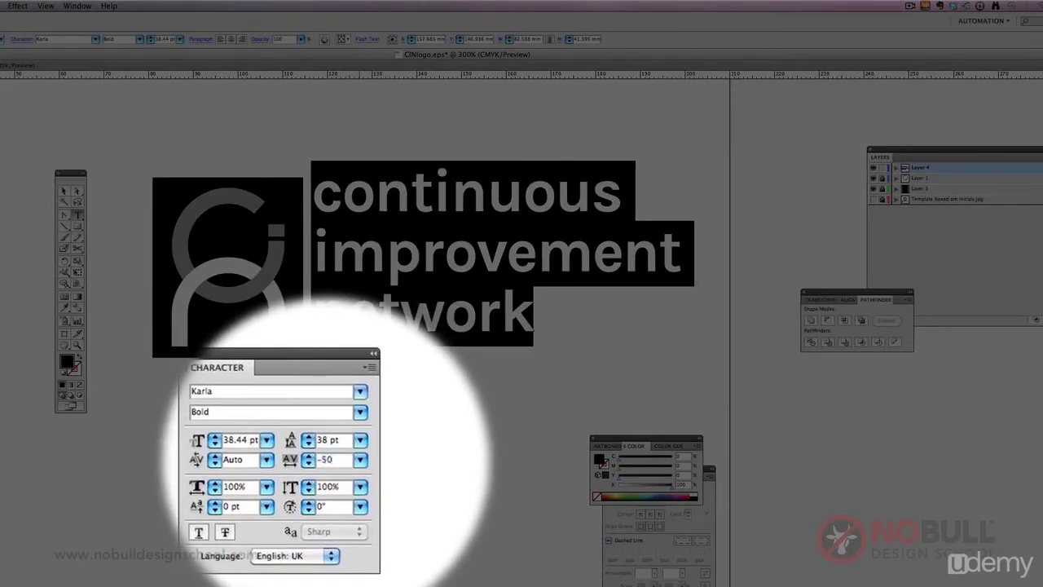
key("Return")
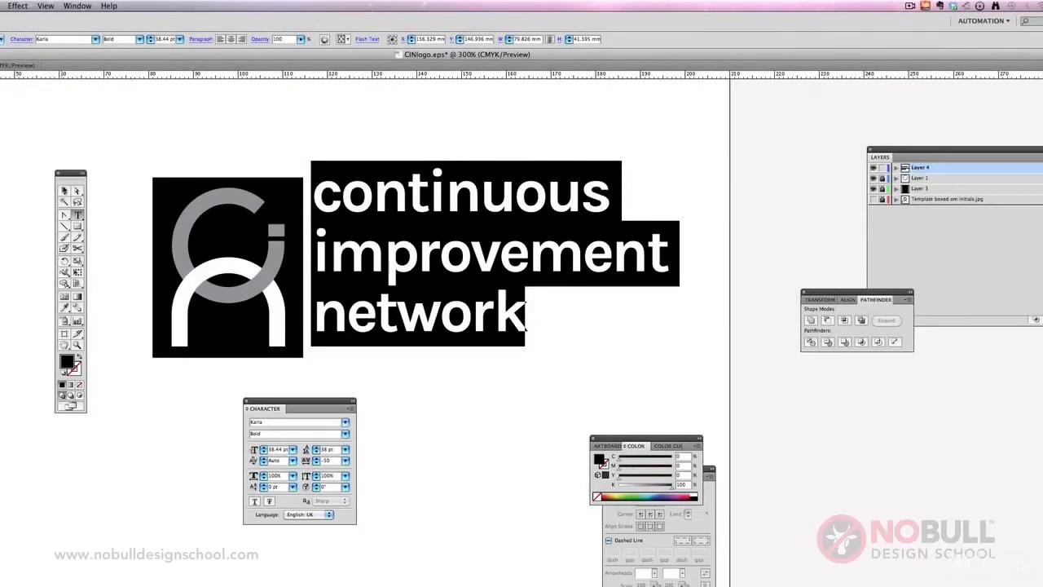
key("Escape")
left_click_drag(426, 216, 430, 223)
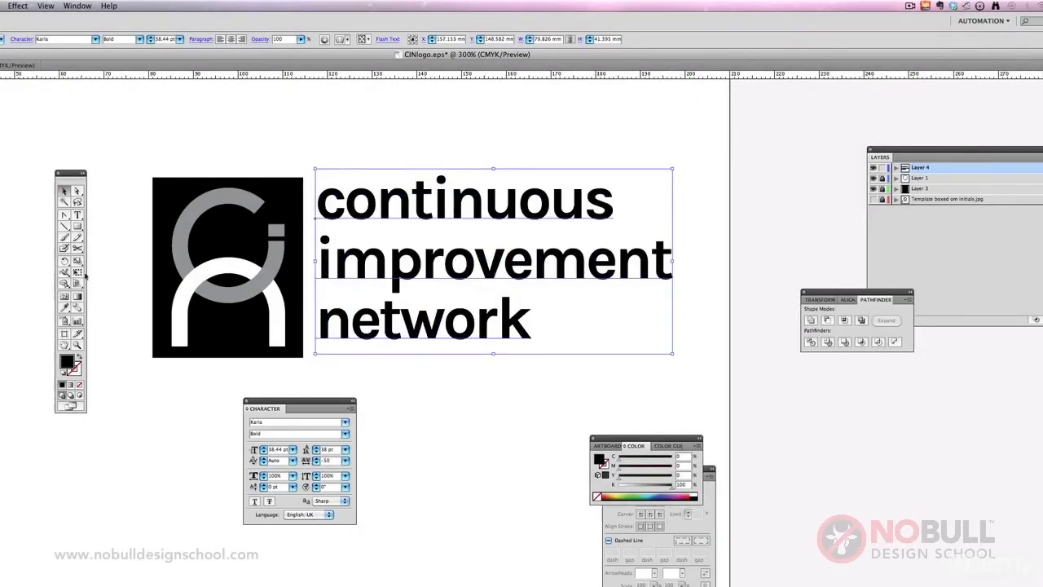
- Reselect the three lines of text and set their tracking to -60
left_click(77, 214)
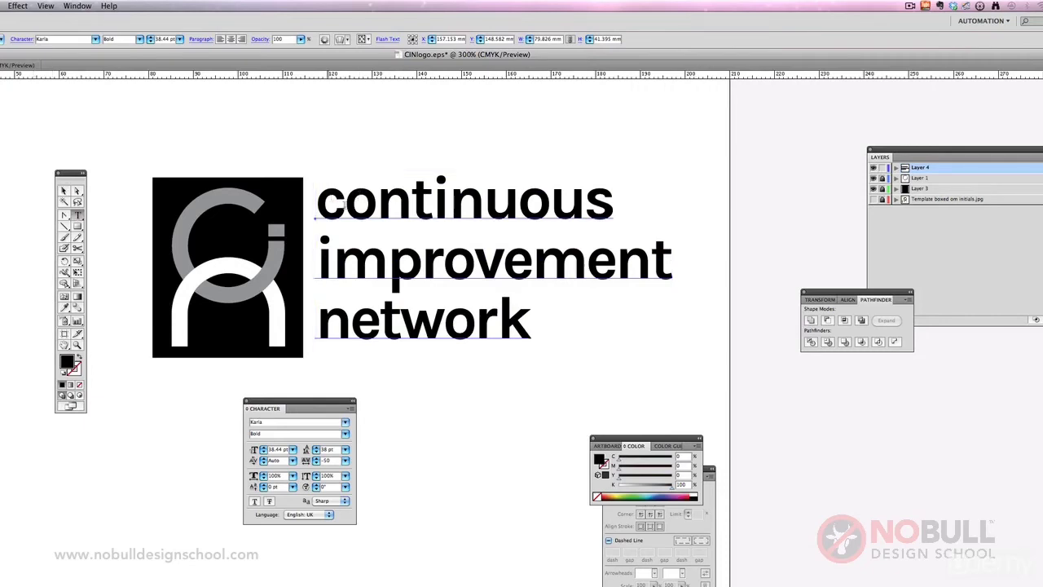
left_click_drag(342, 205, 555, 320)
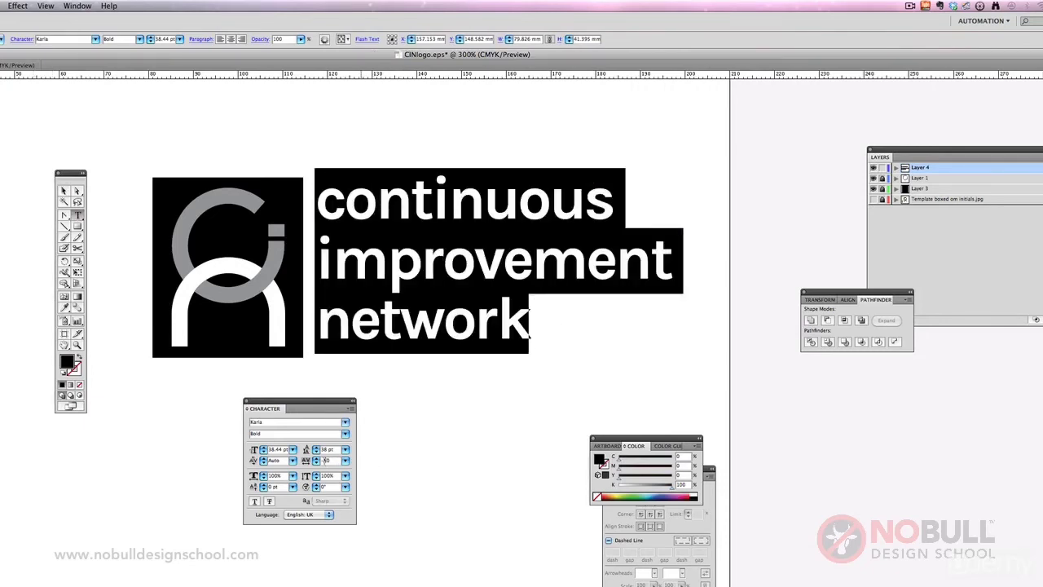
left_click(412, 232)
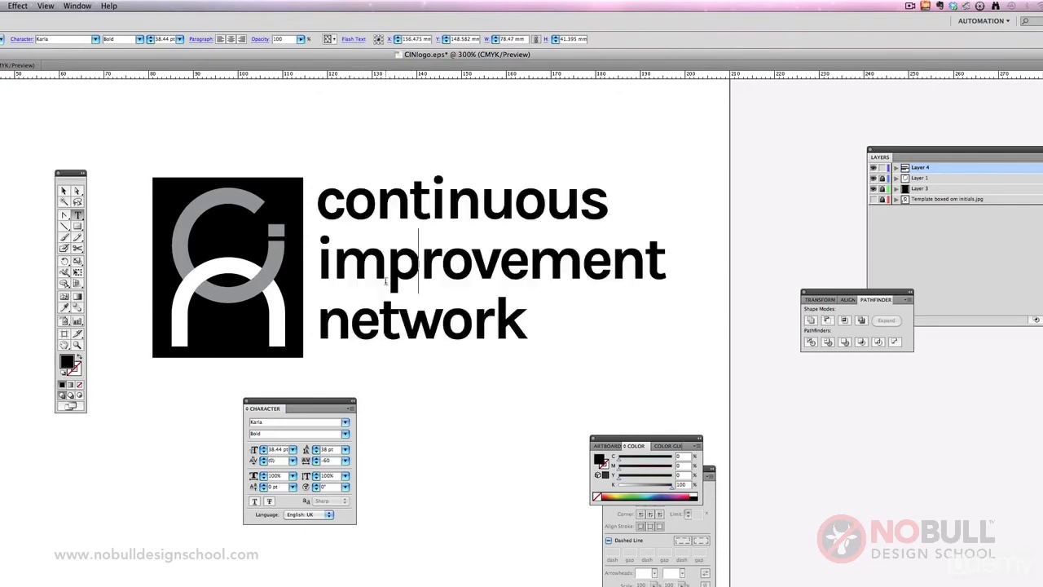
- Set the kerning between the first "o" and "n" of "continuous" to -30
left_click(375, 200)
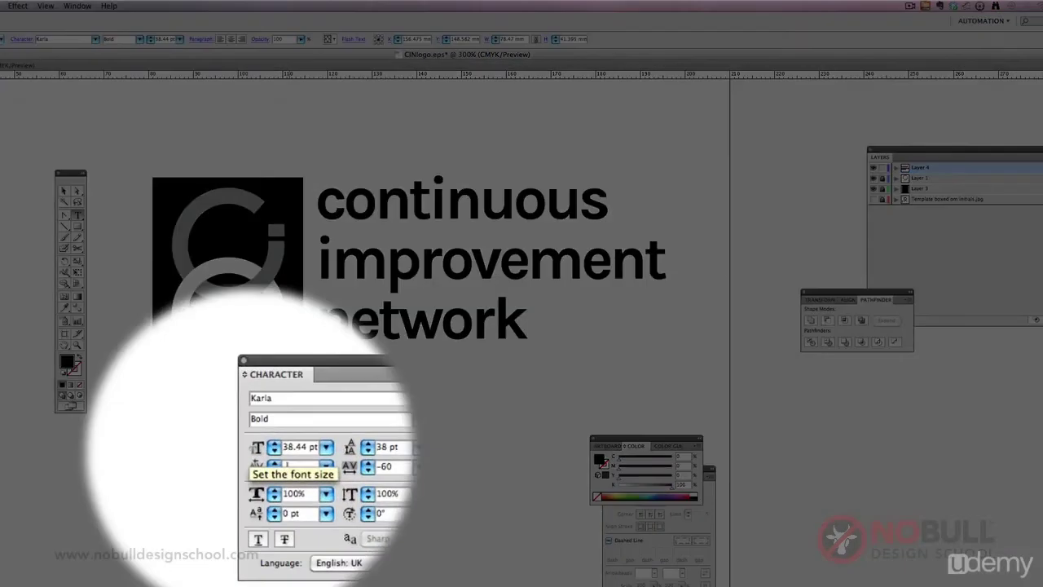
key("alt+Left")
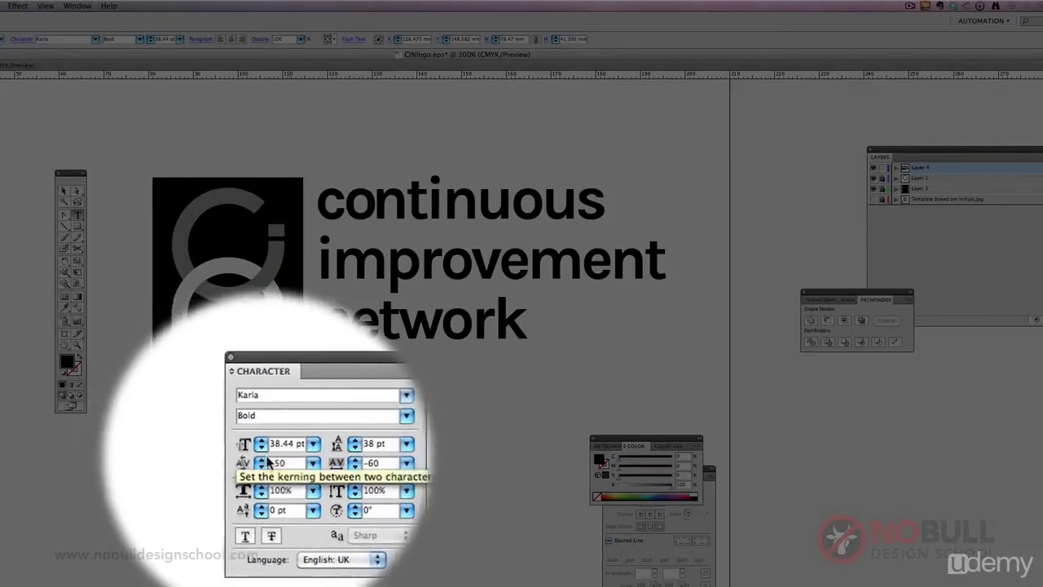
key("alt+Right")
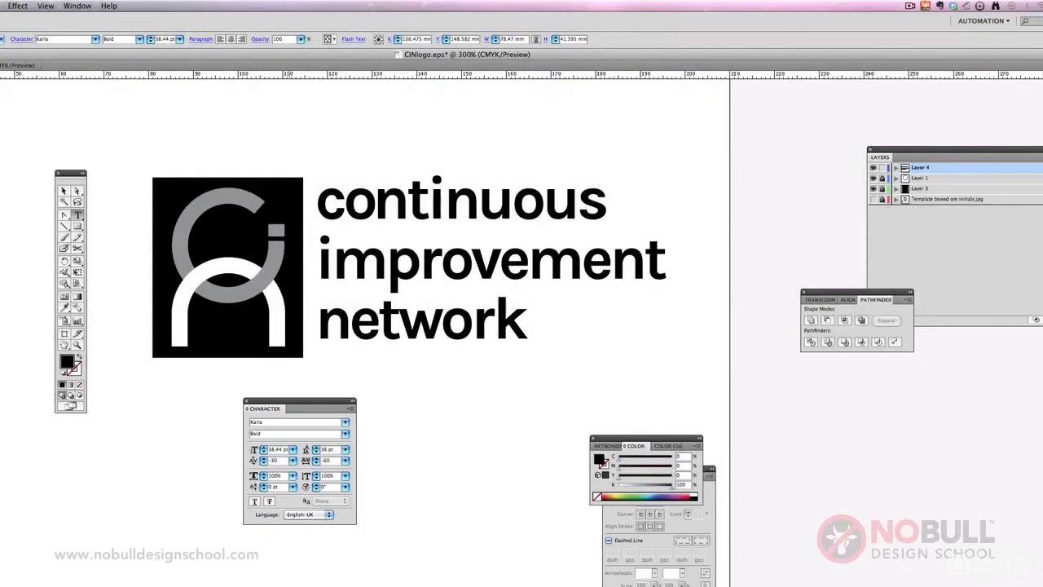
- Tighten the letter spacing in "improvement", with kerning of -50 between the "i" and the first "m"
key("Down")
key("alt+Left")
key("Left")
key("Left")
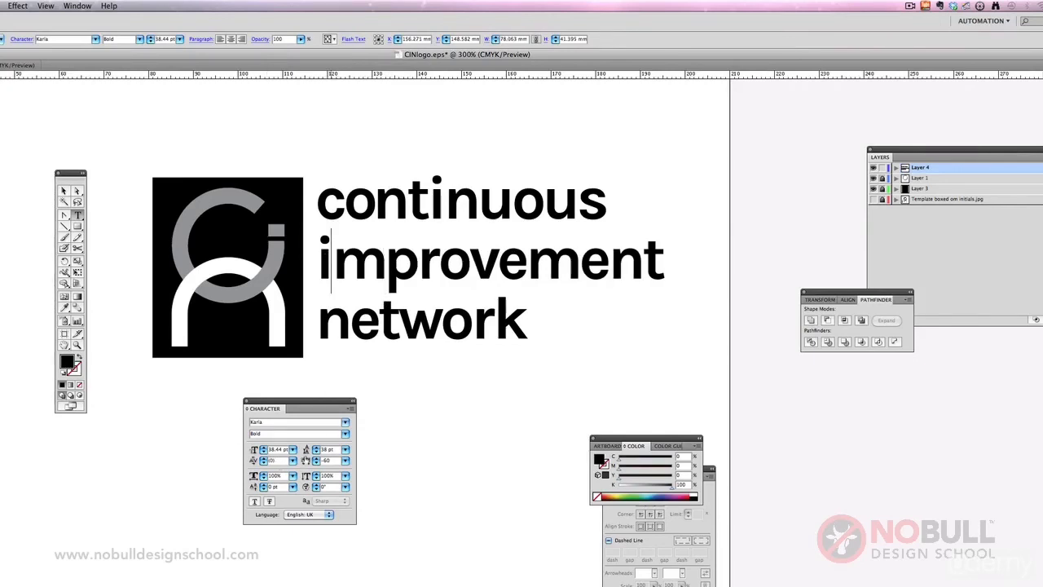
key("Right")
key("alt+Left")
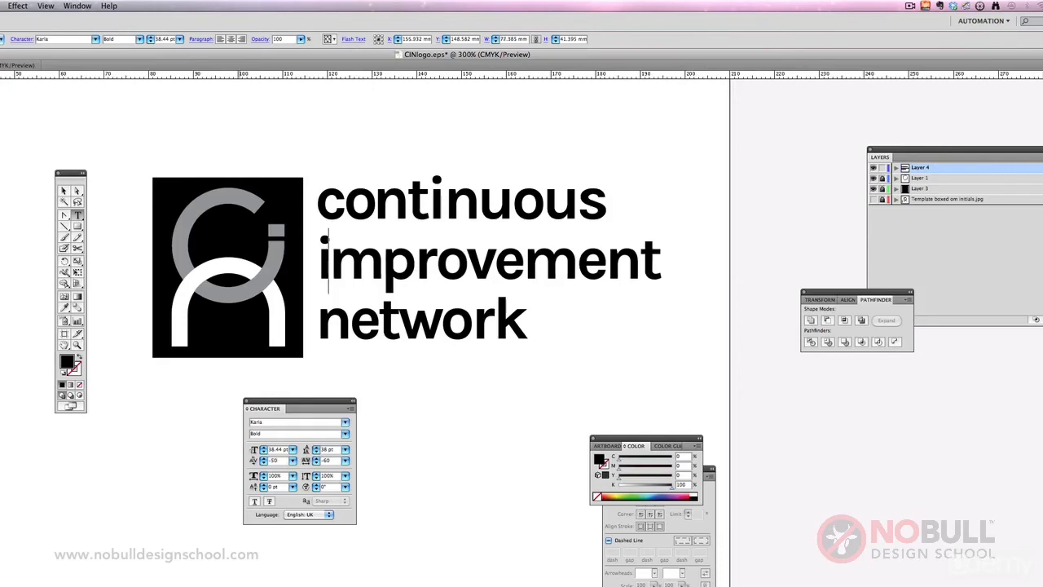
- In "network", set the kerning between "t" and "w" to 20 and tighten the gap between "w" and "o"
left_click(399, 327)
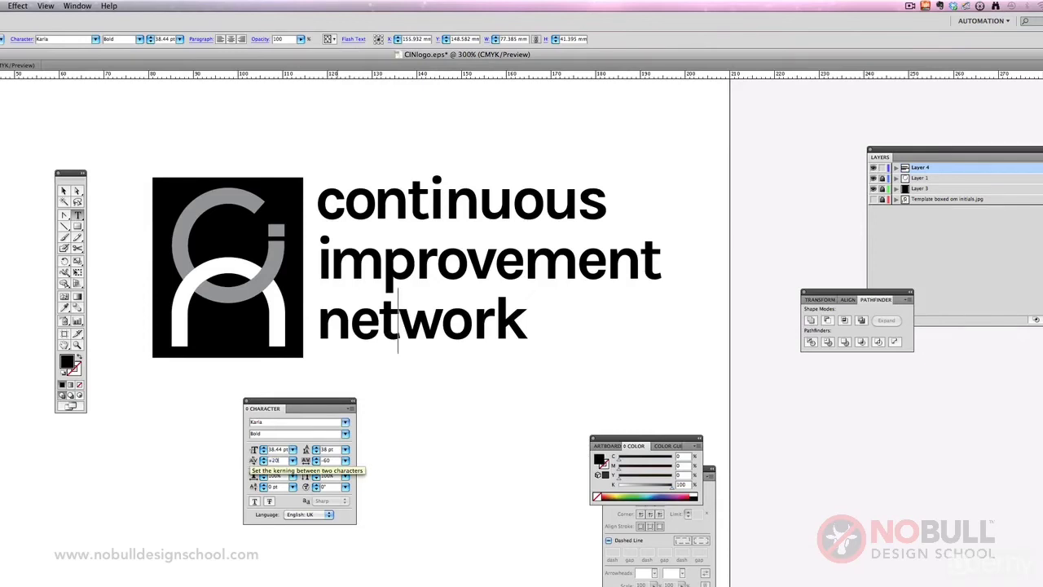
key("alt+Right")
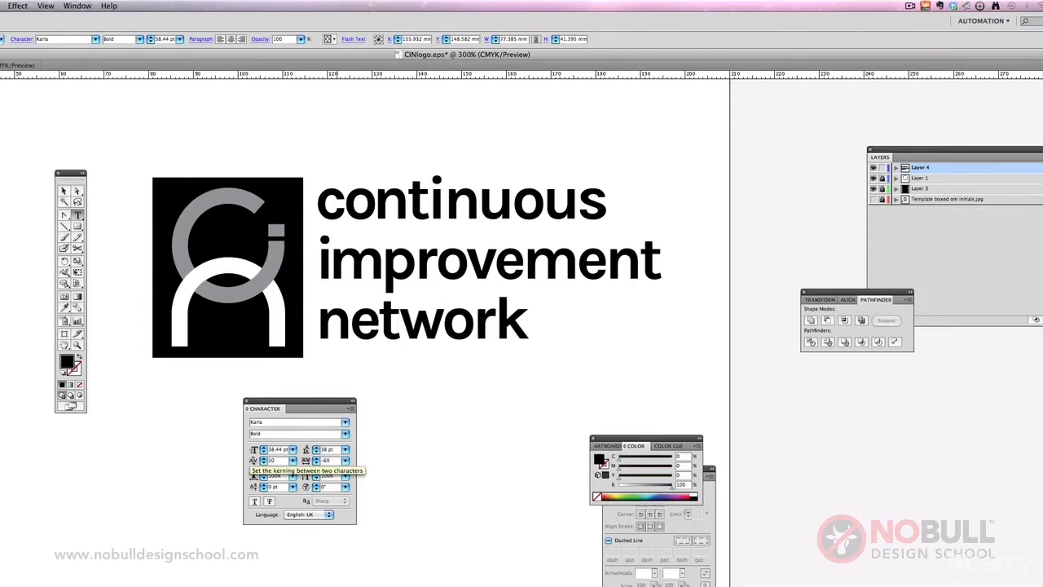
left_click(471, 326)
left_click(442, 332)
key("alt+Left")
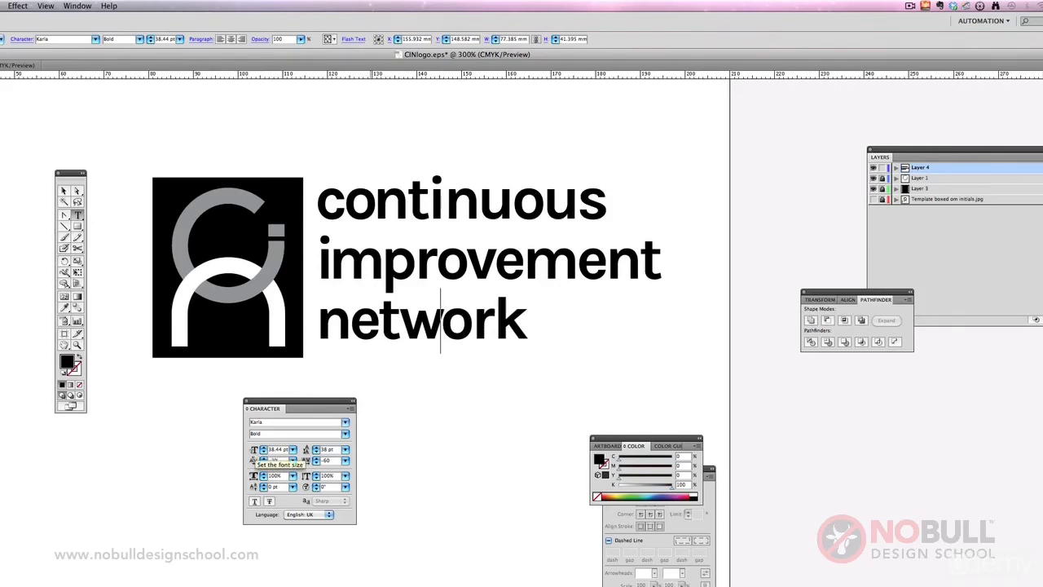
- Set the kerning between the first "u" and the "o" after it in "continuous" to -20, and deselect the text
left_click(511, 202)
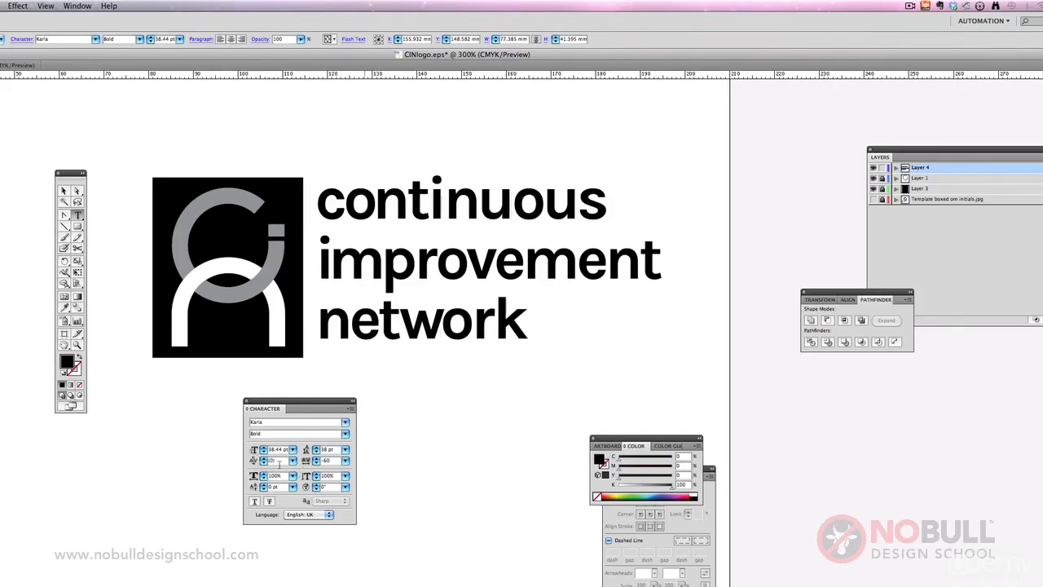
key("alt+Left")
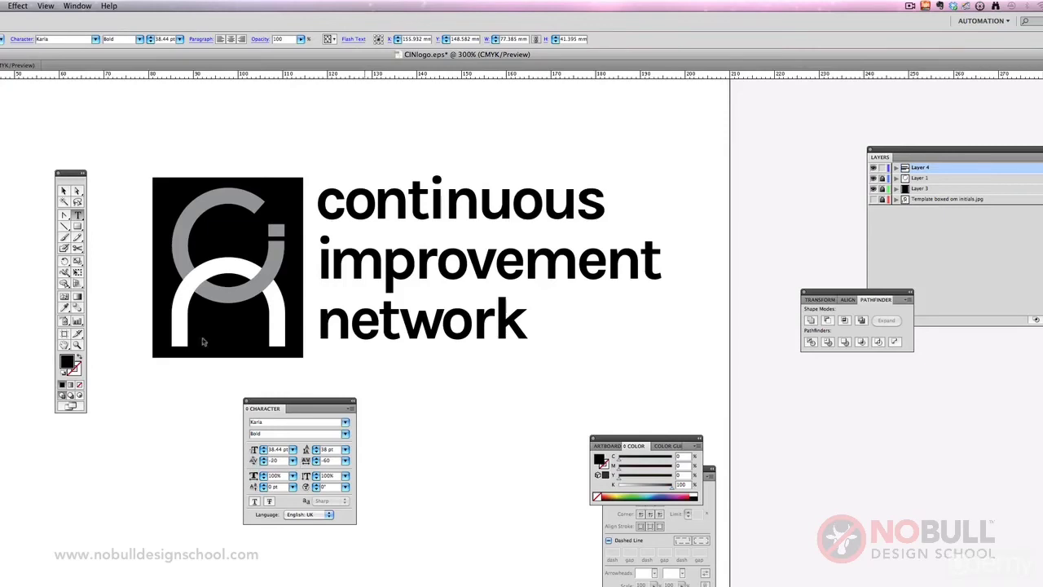
left_click(64, 191)
left_click(108, 195)
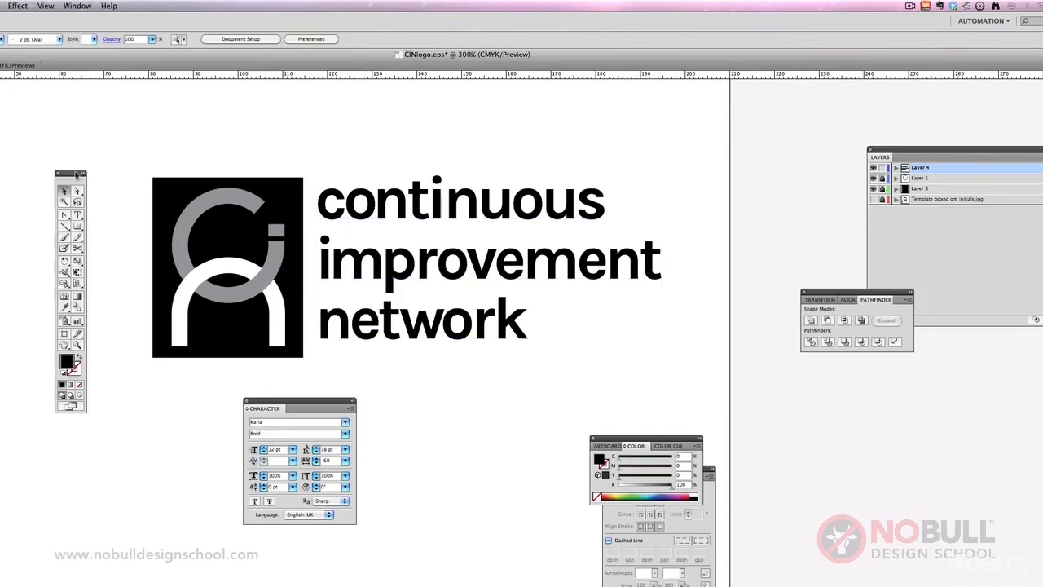
left_click(77, 174)
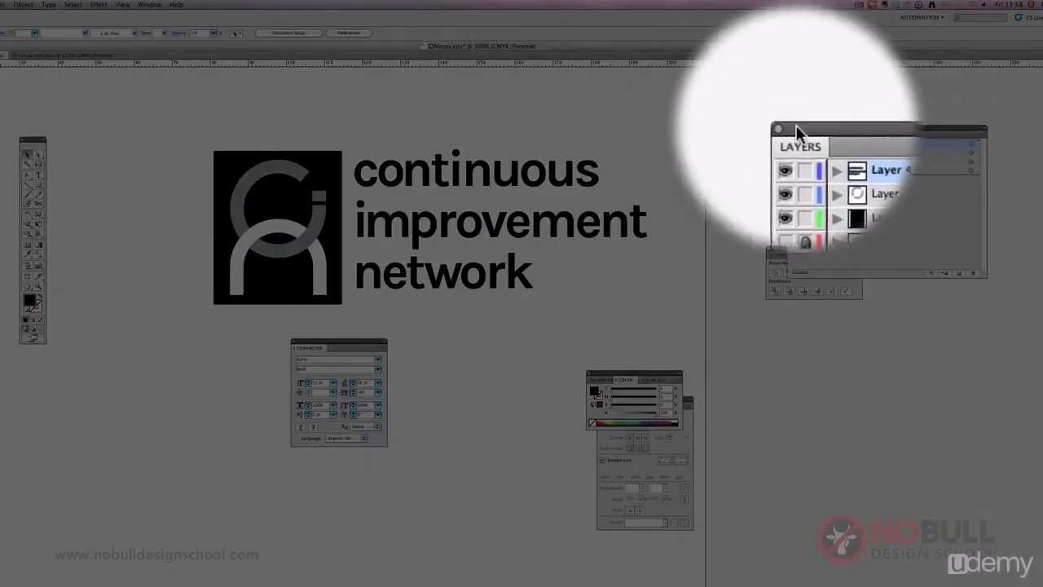
- Unlock Layer 1 and Layer 3, and select the initials together with their black rectangle
left_click(686, 155)
left_click(689, 168)
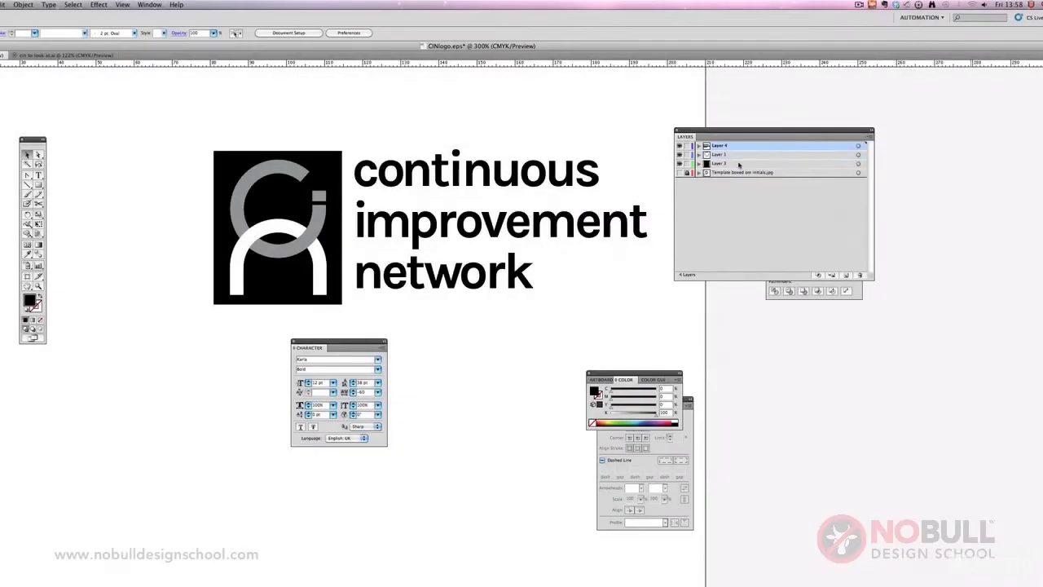
left_click(731, 155)
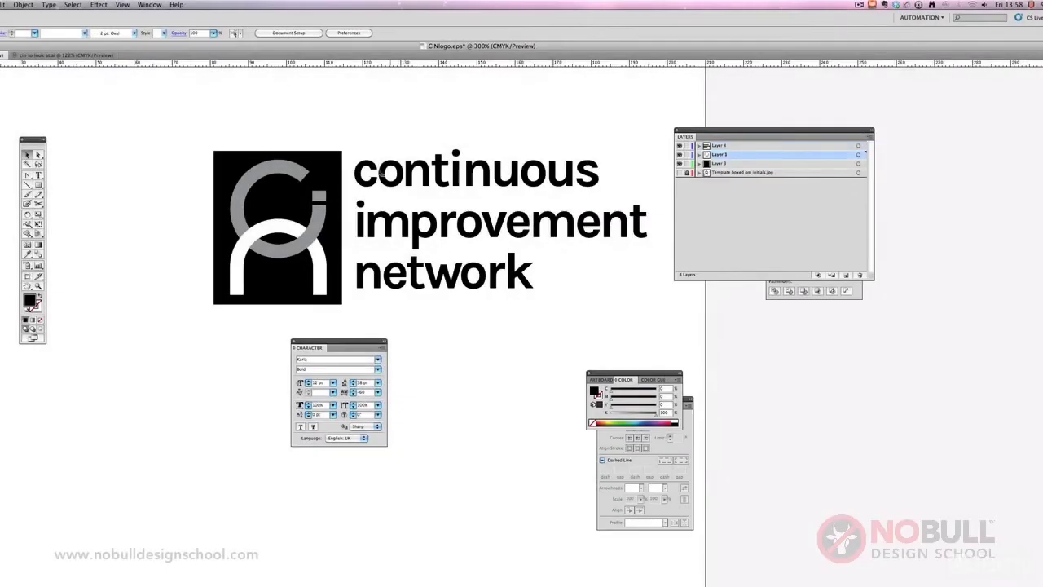
left_click(285, 169)
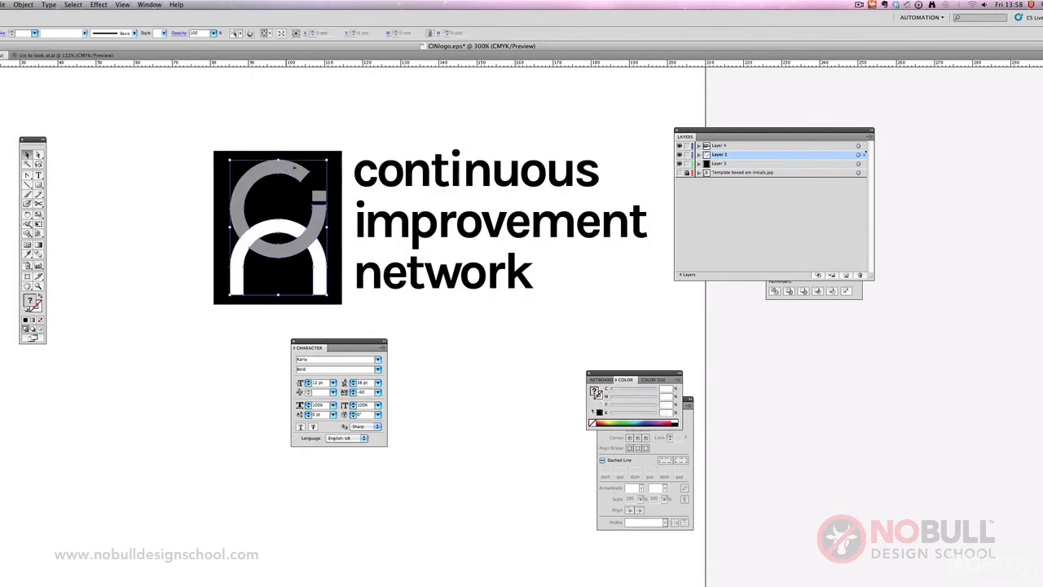
left_click(195, 139)
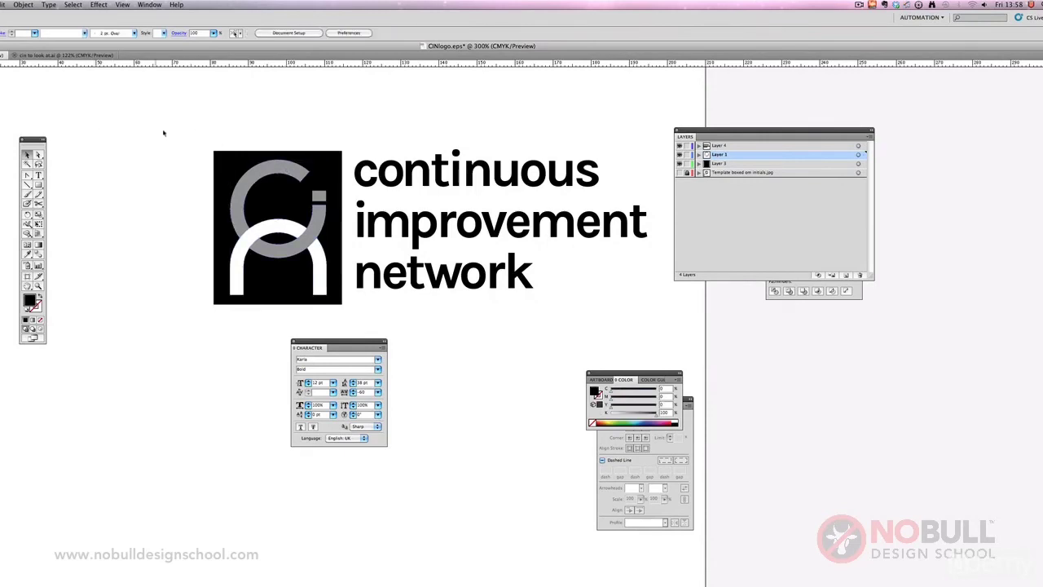
left_click_drag(167, 130, 344, 335)
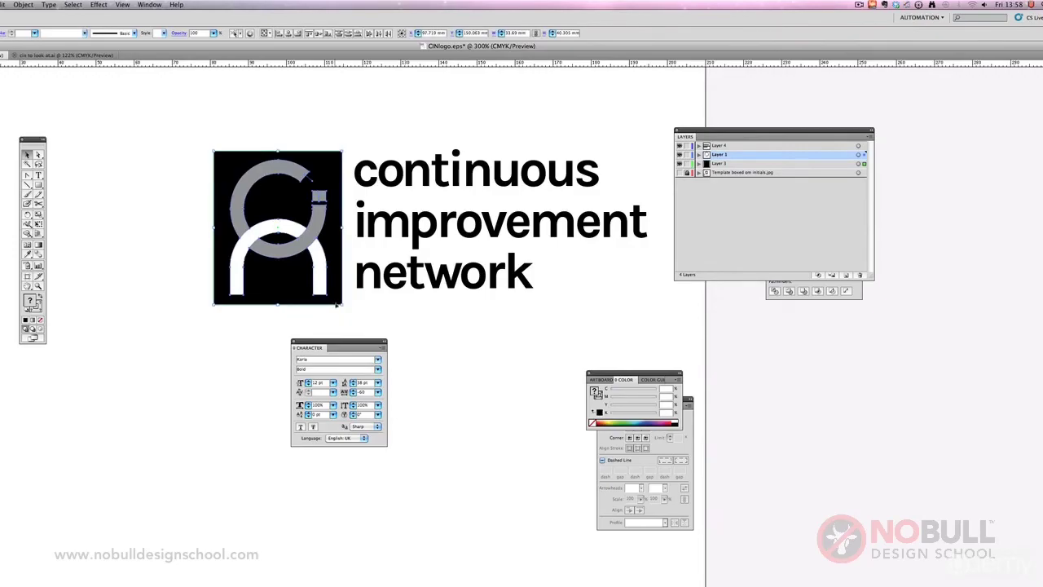
- Scale the initials and rectangle down to about 26 × 31 mm, move them away from the text, and deselect
left_click(38, 223)
left_click_drag(340, 302, 282, 234)
left_click_drag(225, 209, 118, 233)
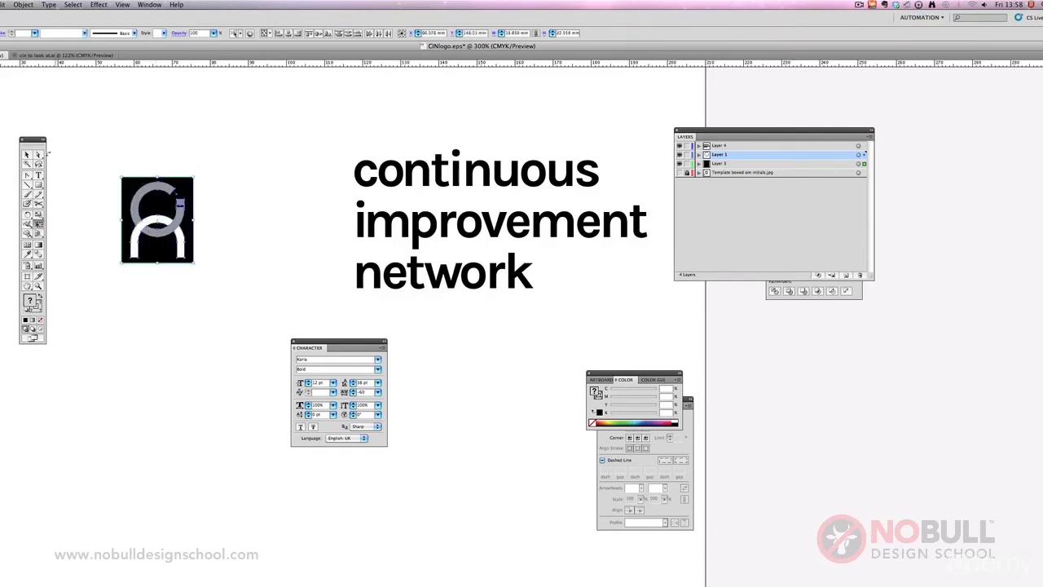
left_click(25, 154)
left_click(39, 223)
left_click_drag(193, 263, 220, 293)
left_click(29, 155)
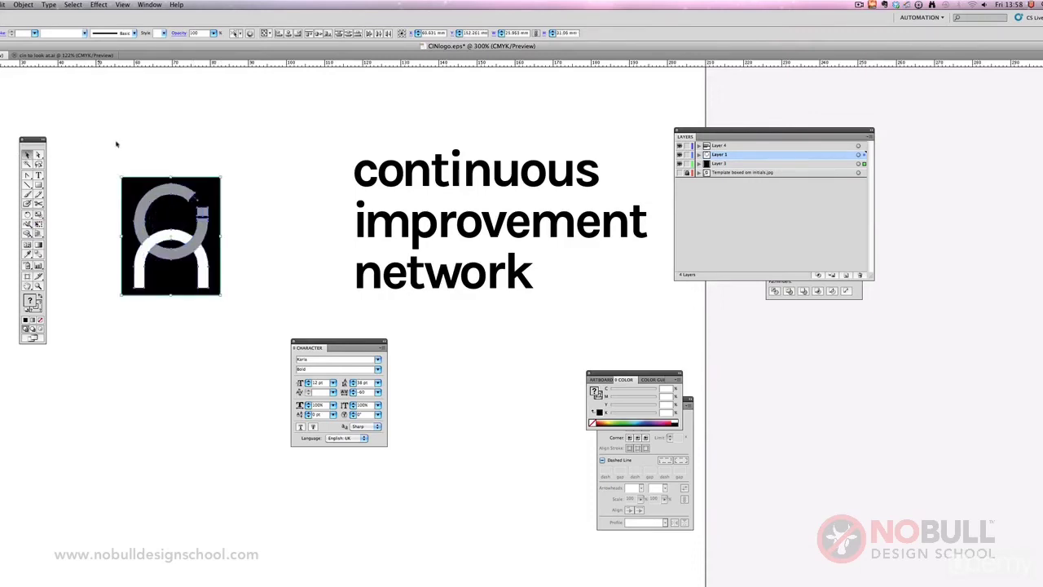
left_click(118, 145)
- Move the text close beside the black rectangle and scale it down to about 34.6 pt, with Layer 1 and Layer 3 locked
left_click_drag(374, 193, 284, 217)
left_click_drag(284, 216, 253, 208)
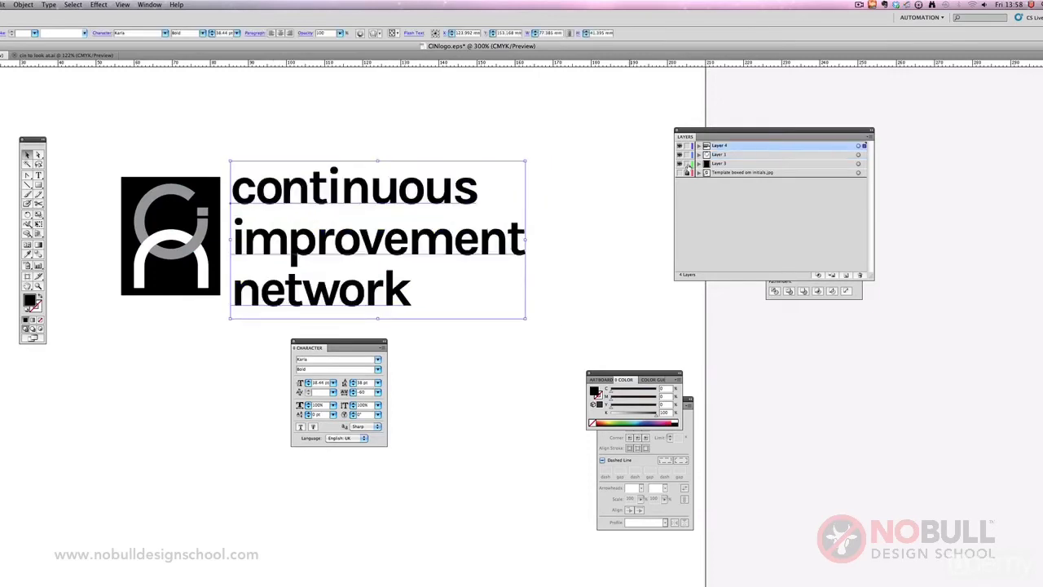
left_click_drag(688, 154, 688, 146)
left_click_drag(526, 319, 497, 304)
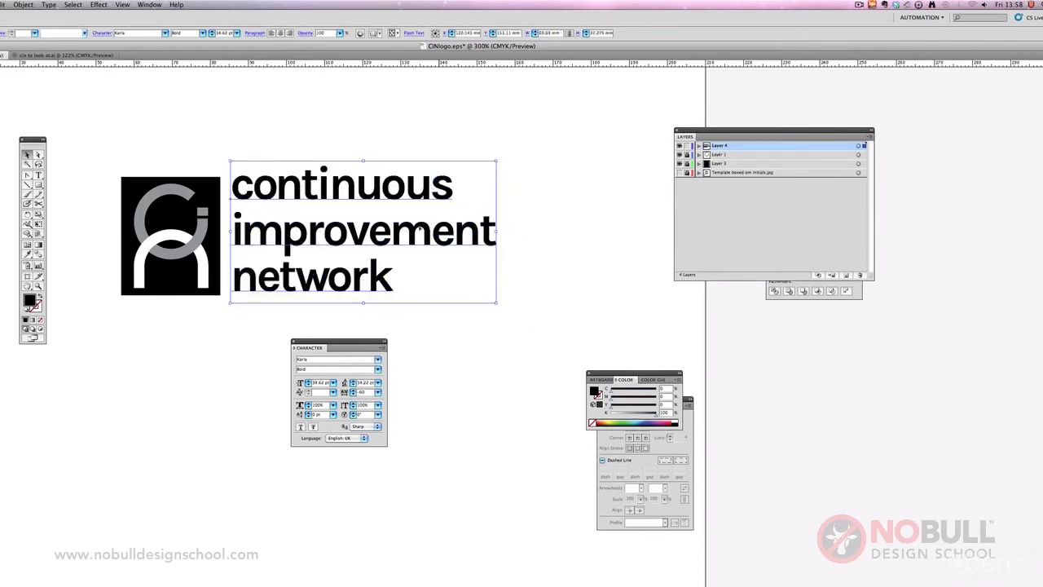
left_click_drag(415, 222, 416, 230)
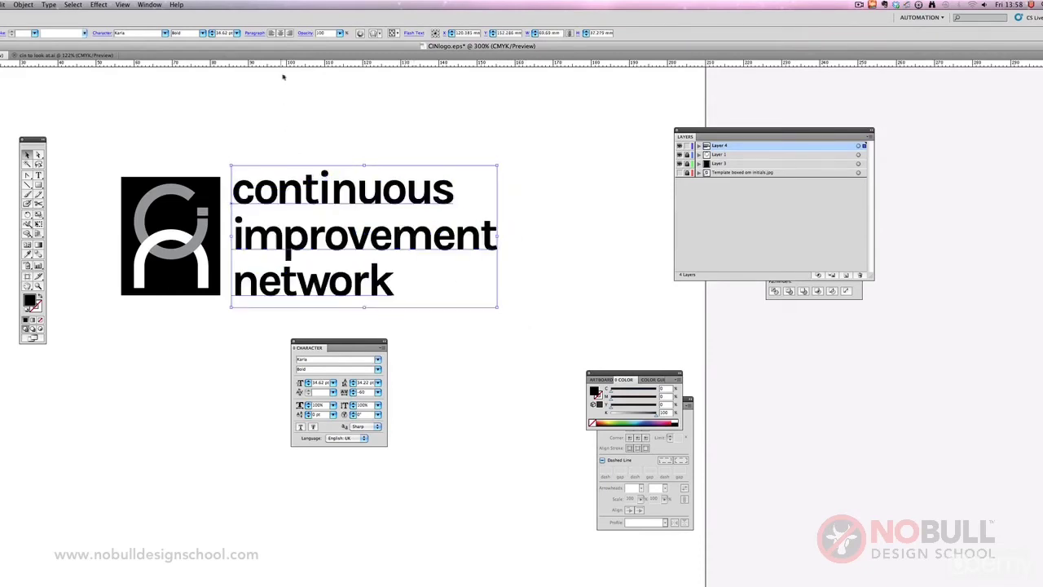
- Show the guides and place horizontal guides along the upper and lower edges of the black rectangle
left_click_drag(286, 70, 304, 177)
left_click(123, 5)
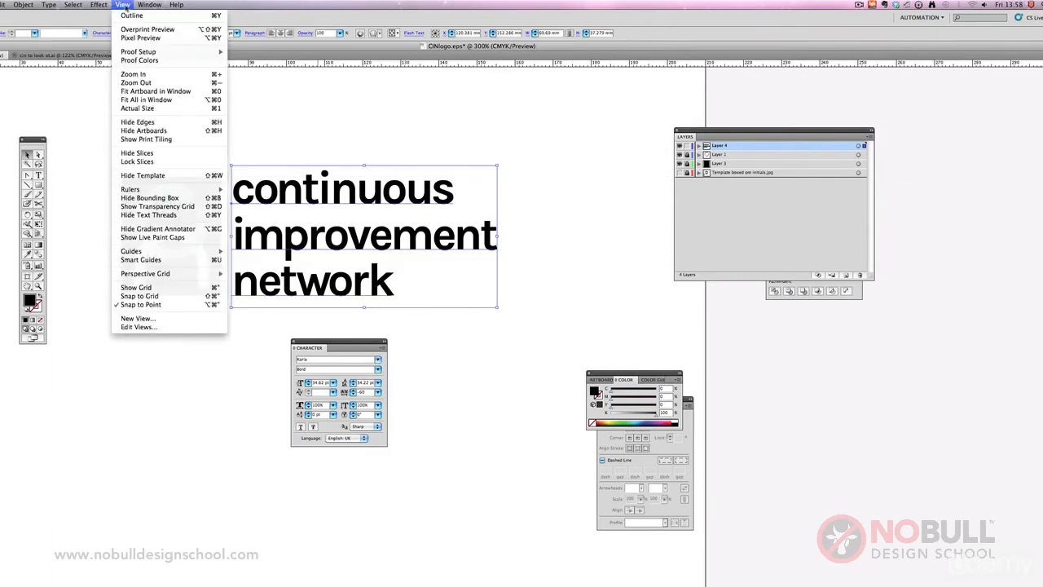
mouse_move(198, 252)
left_click(256, 251)
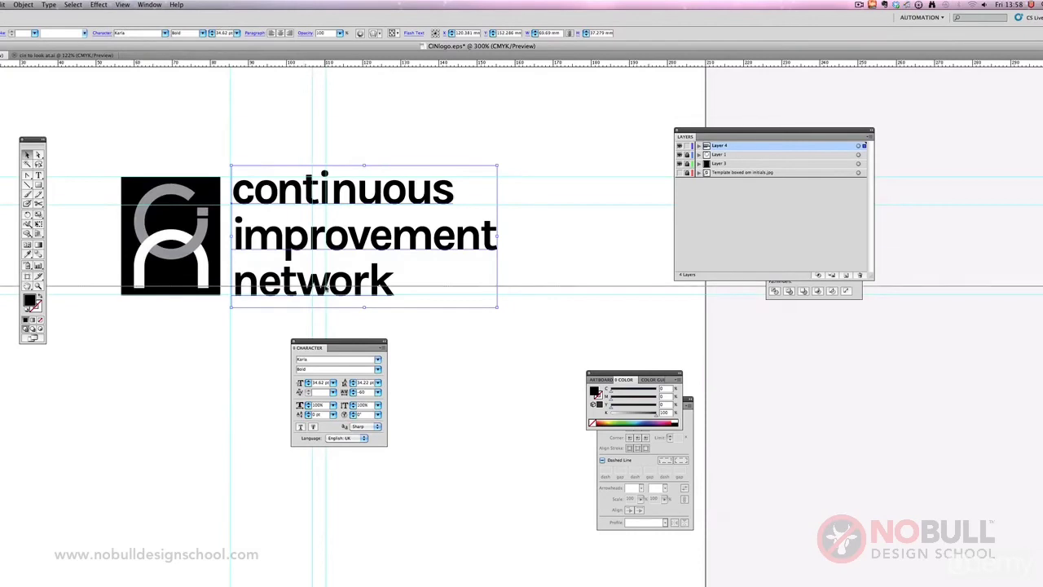
scroll(272, 95, "up", 1)
- Set the text's leading to 33 pt, scale it up to about 35.5 pt, and align it between the horizontal guides
left_click_drag(286, 275, 283, 276)
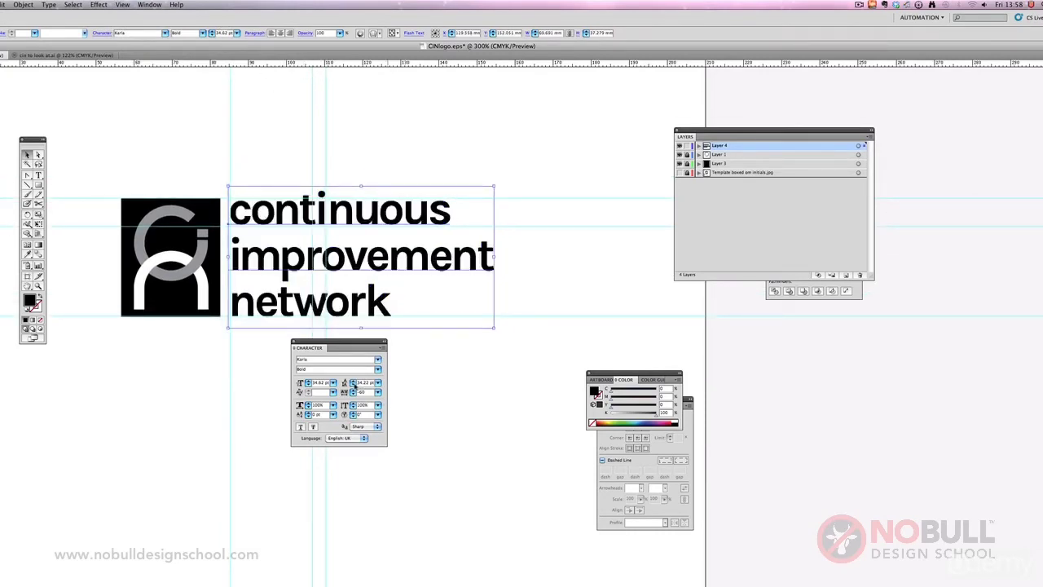
left_click(353, 384)
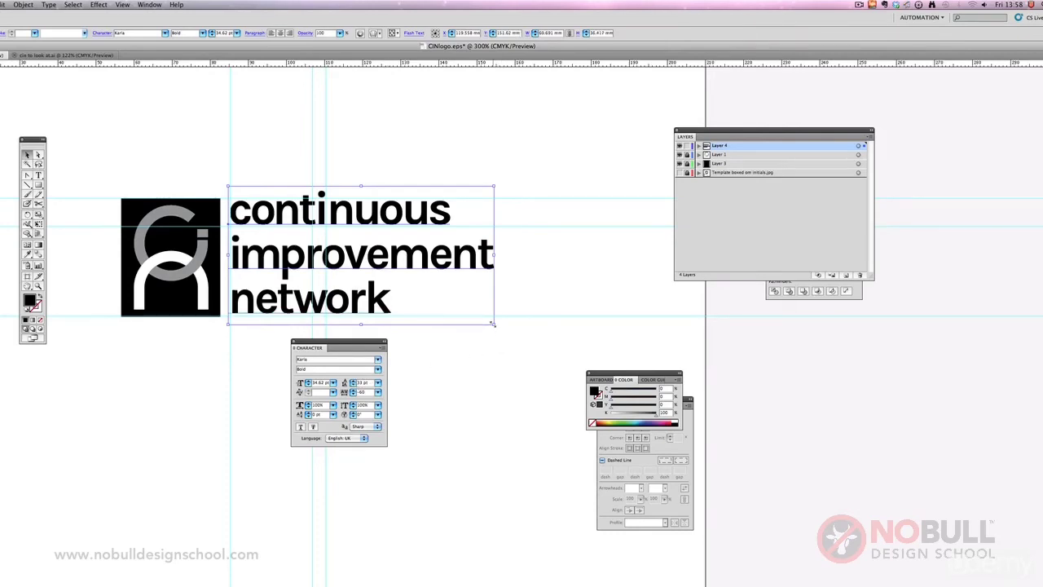
left_click_drag(492, 324, 501, 327)
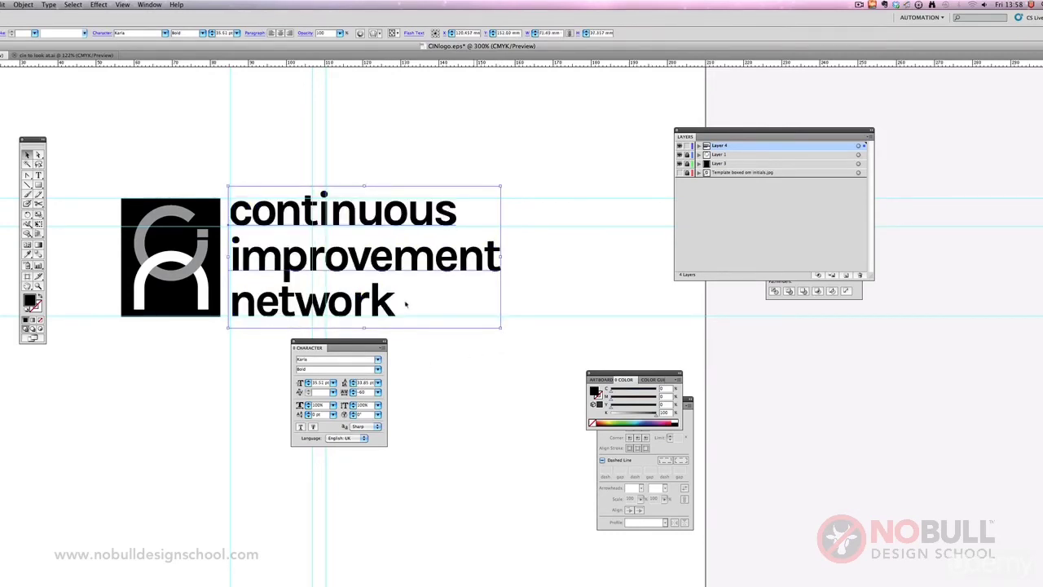
left_click_drag(385, 293, 385, 301)
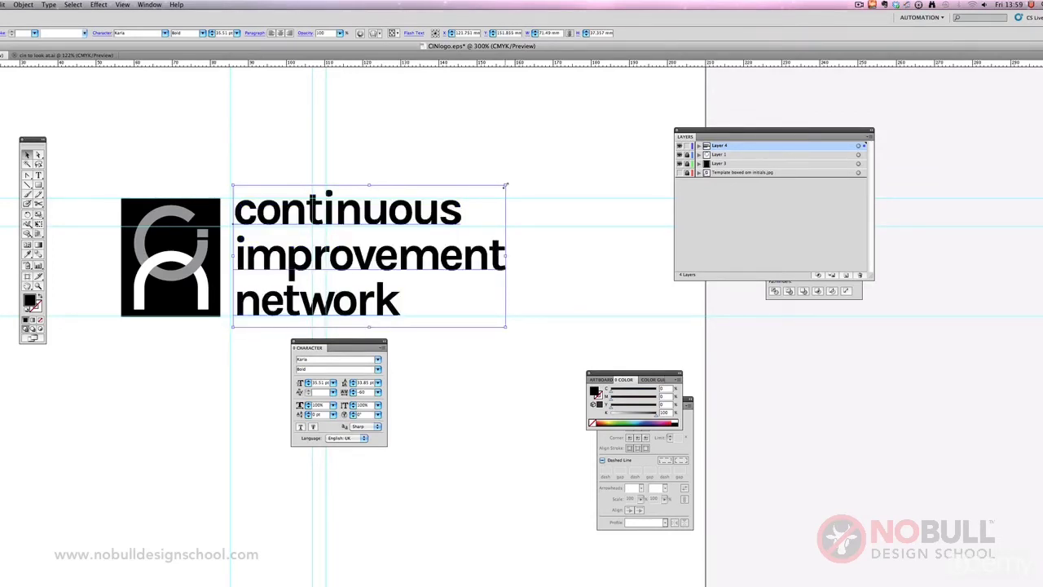
- Enlarge the text to about 36 pt, shift it slightly closer to the black rectangle, and deselect it
mouse_move(505, 185)
left_mouse_down()
mouse_move(528, 193)
mouse_move(512, 182)
left_mouse_up()
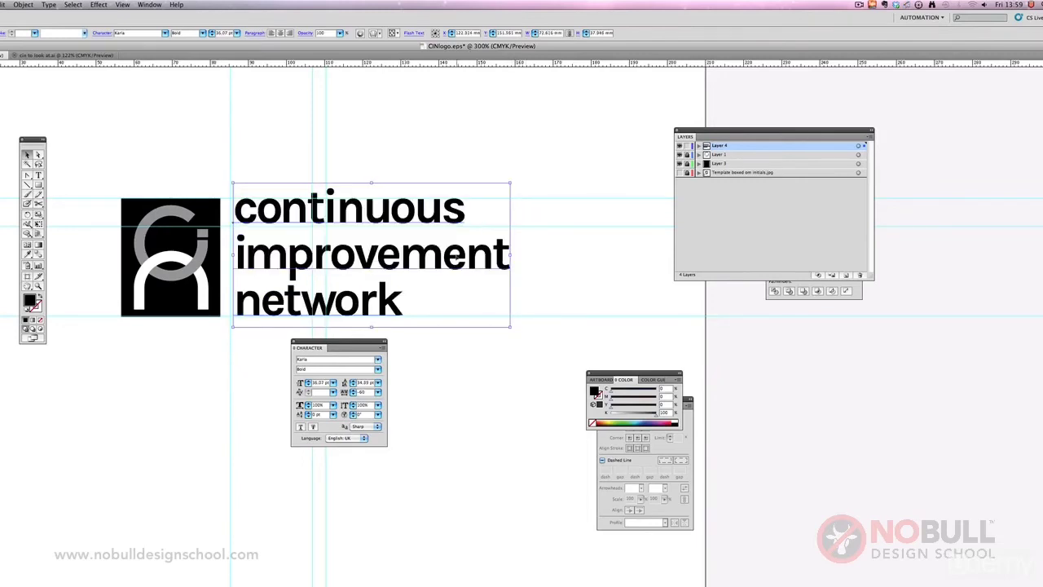
left_click_drag(456, 258, 451, 258)
left_click(200, 144)
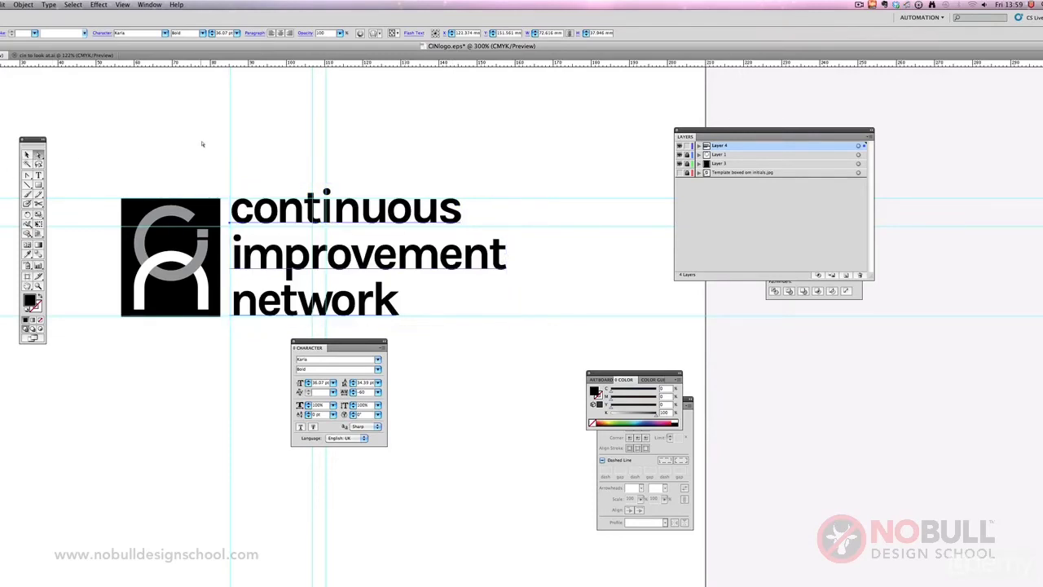
- Hide the guides and tighten the text's leading to 32 pt
left_click(122, 5)
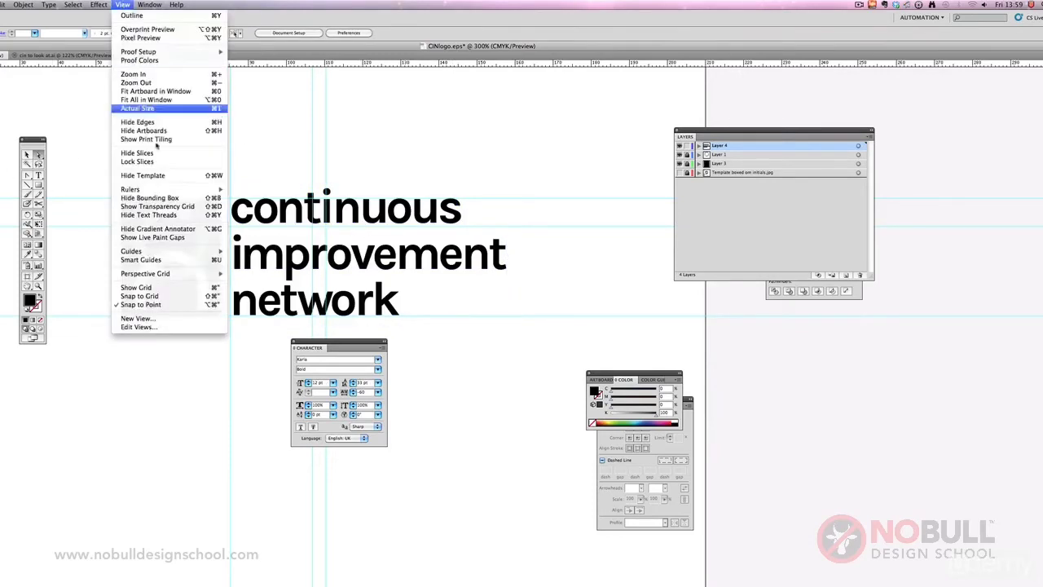
mouse_move(187, 251)
left_click(255, 251)
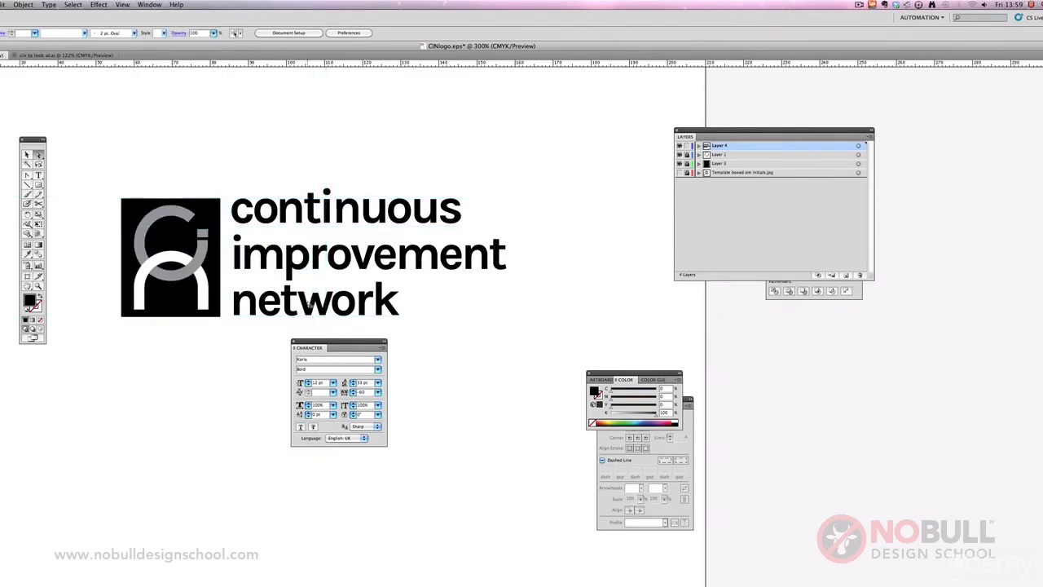
left_click(309, 303)
left_click(353, 385)
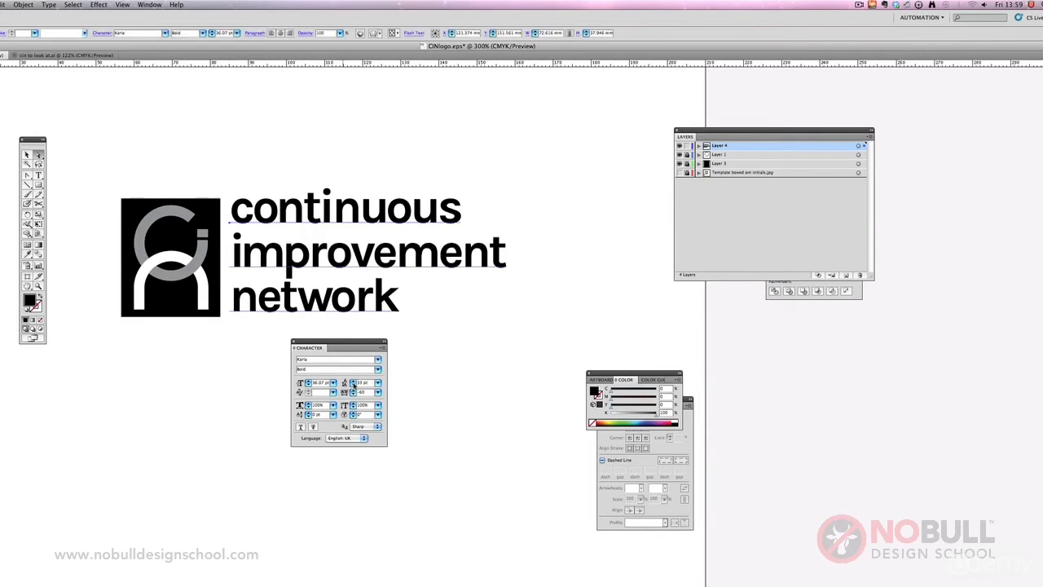
left_click(353, 385)
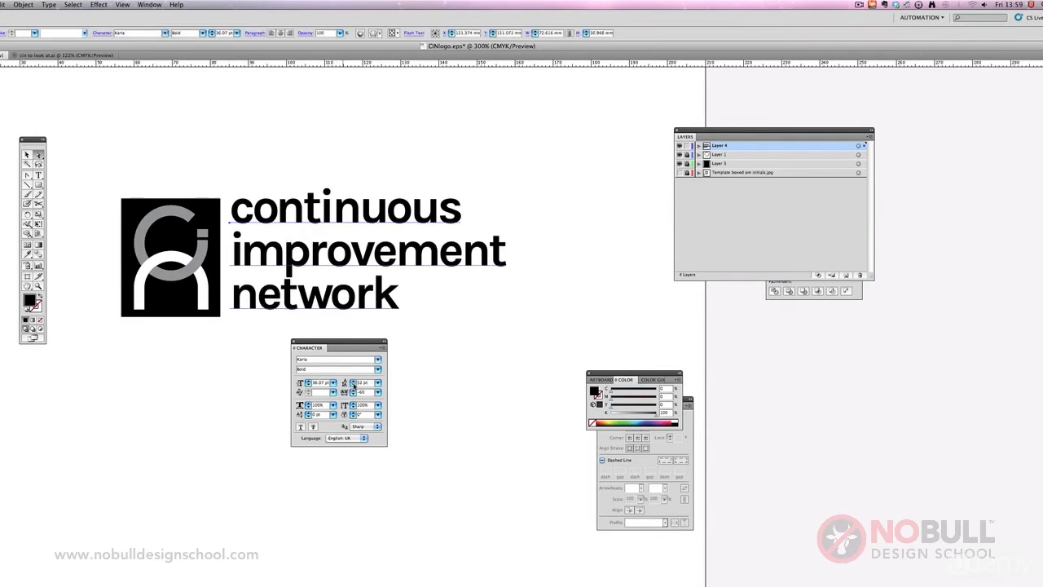
- Show the guides, scale the text up to about 38.2 pt to fit the rectangle's height, nudge it into place, and deselect it
left_click(122, 4)
mouse_move(177, 253)
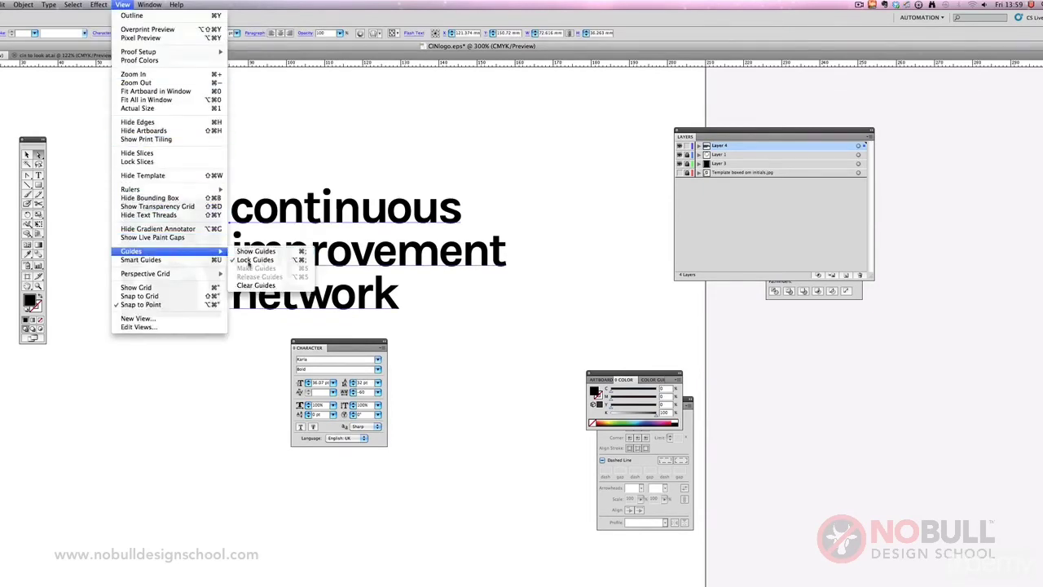
left_click(255, 251)
left_click(25, 154)
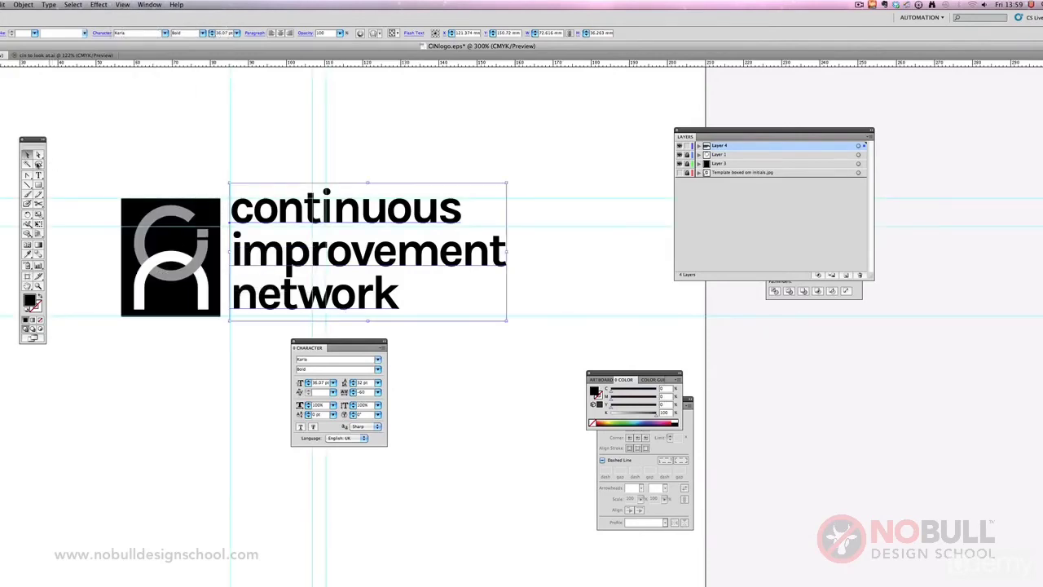
left_click(38, 223)
left_click_drag(505, 322, 522, 330)
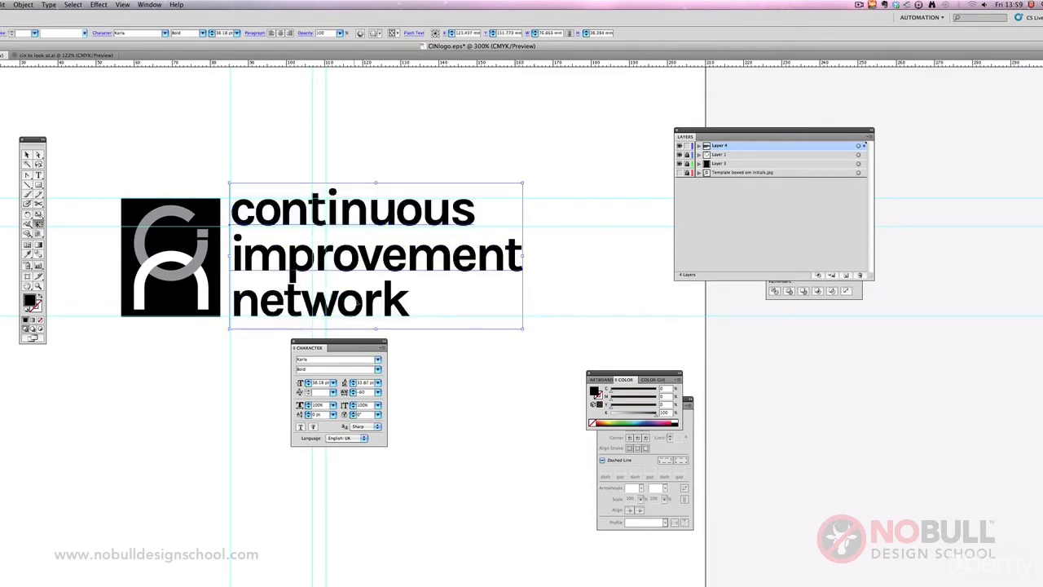
double_click(359, 304)
key("Escape")
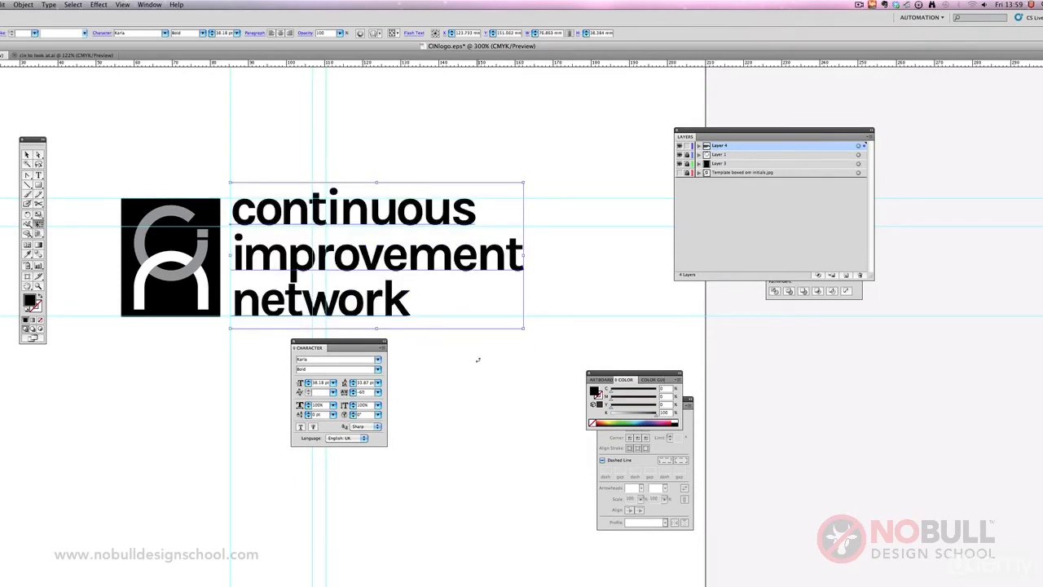
left_click(26, 155)
left_click(349, 135)
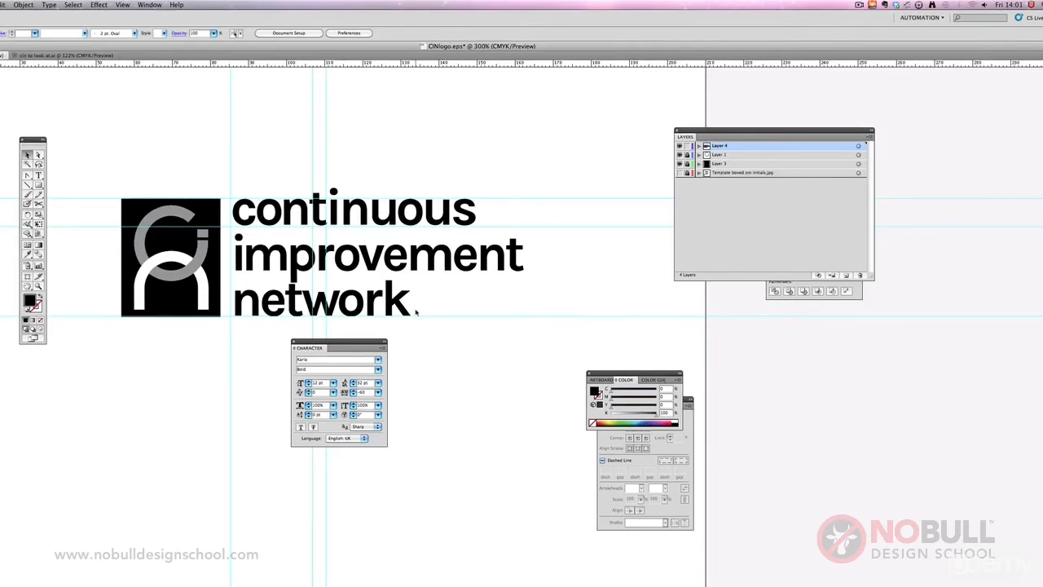
- Add vertical guides at the black rectangle's outer left edge and at the end of "improvement"
left_click_drag(348, 46, 353, 46)
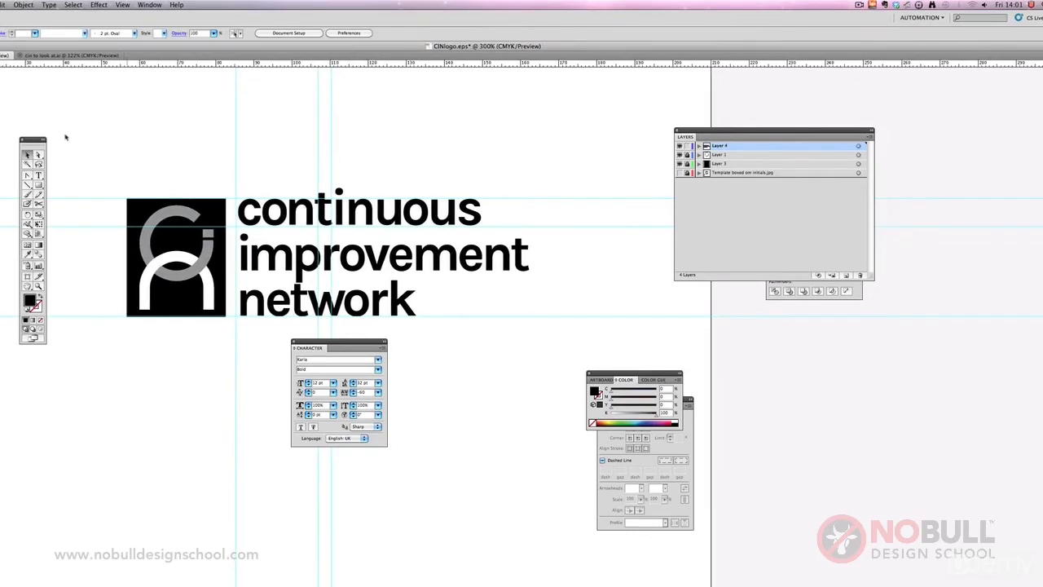
left_click_drag(7, 196, 126, 195)
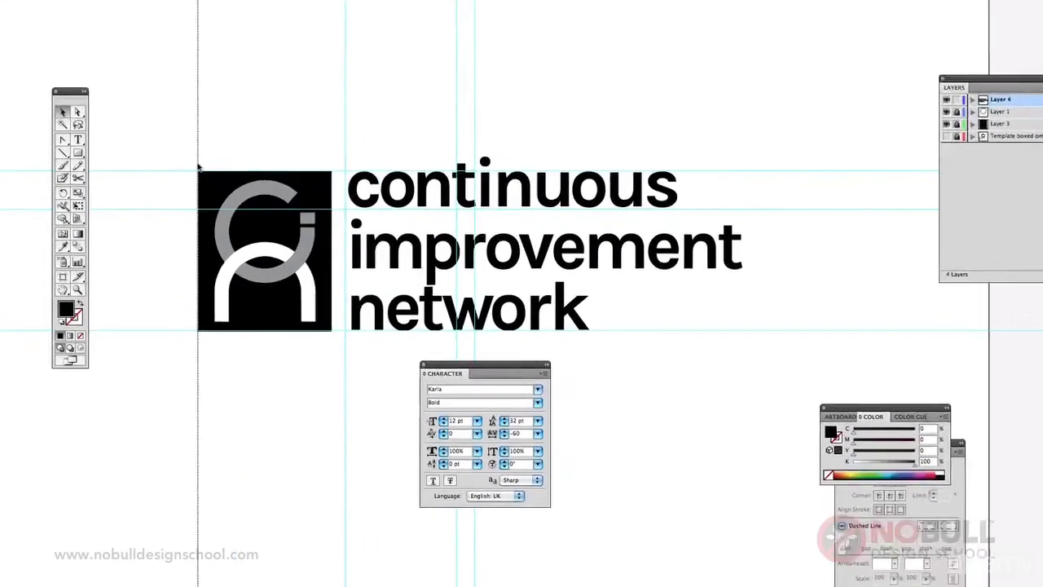
left_click_drag(197, 167, 198, 167)
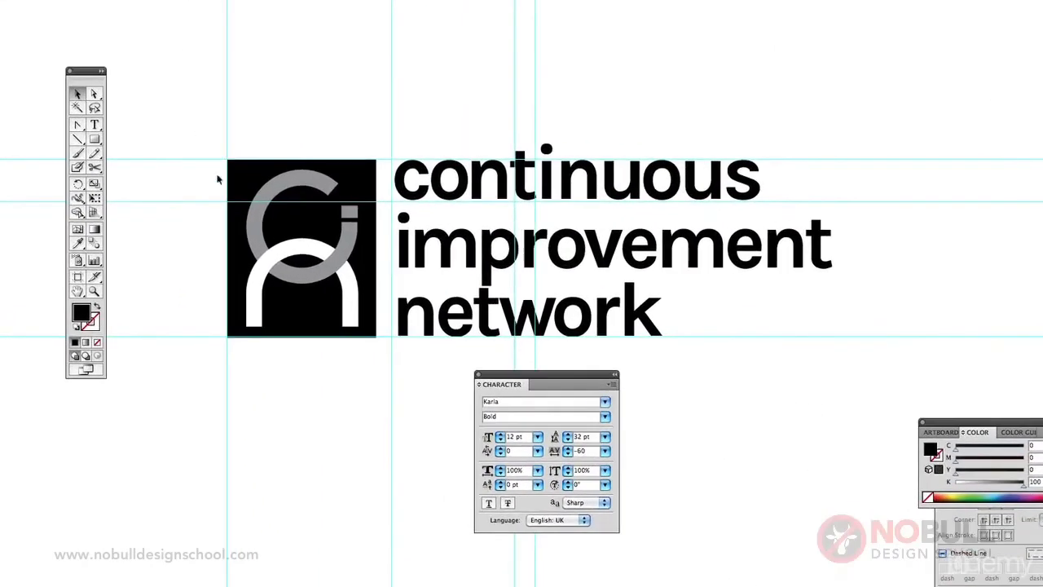
left_click_drag(2, 326, 832, 319)
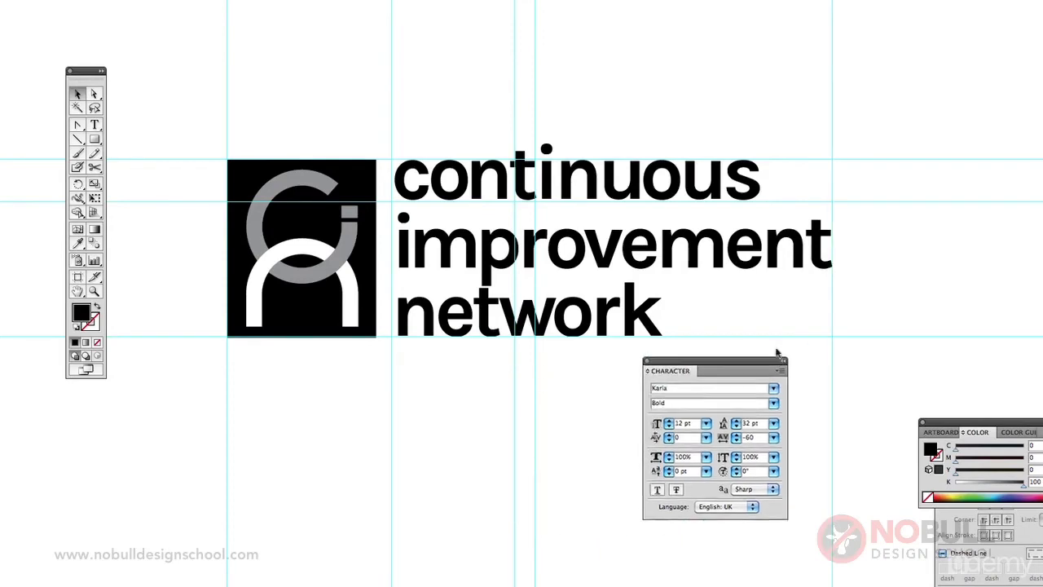
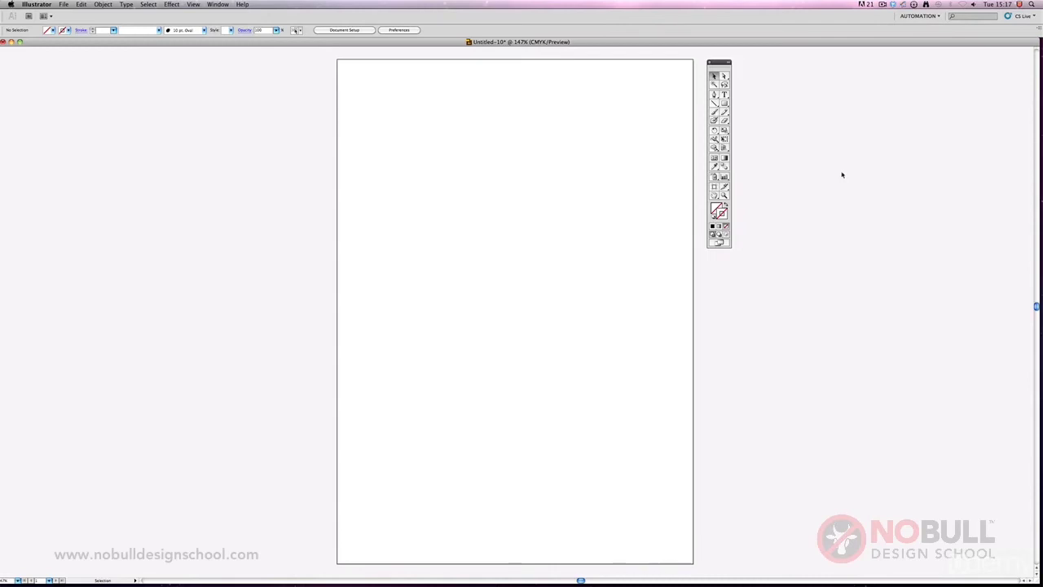
- Open the PANTONE solid coated color book from the swatch libraries
left_click(218, 5)
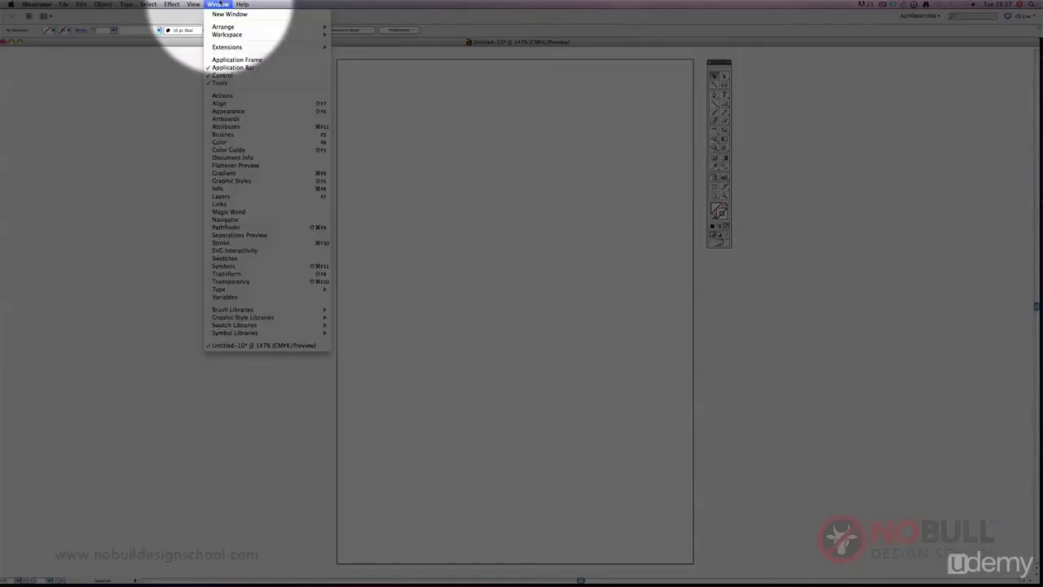
mouse_move(274, 328)
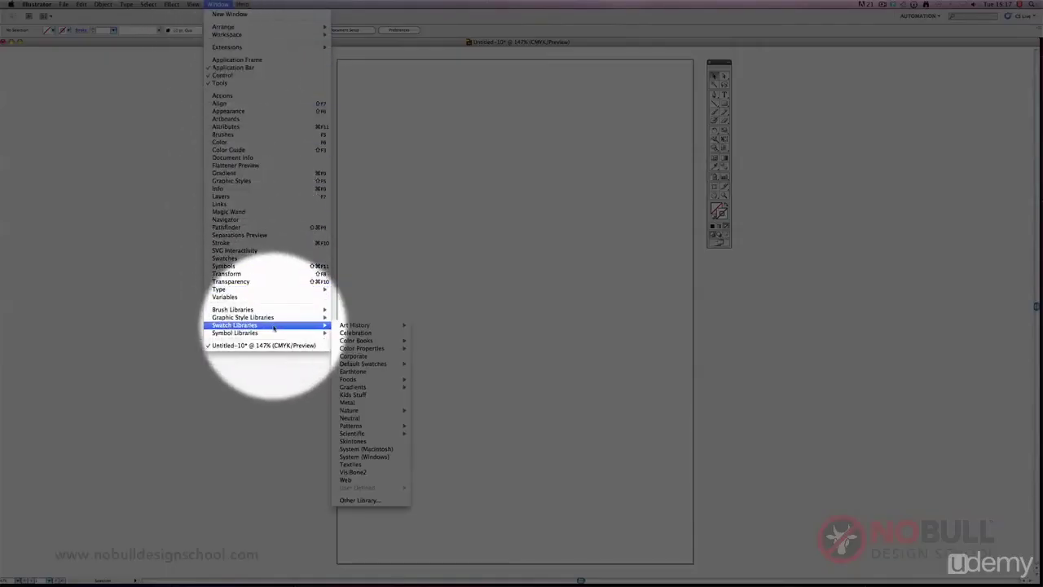
mouse_move(340, 341)
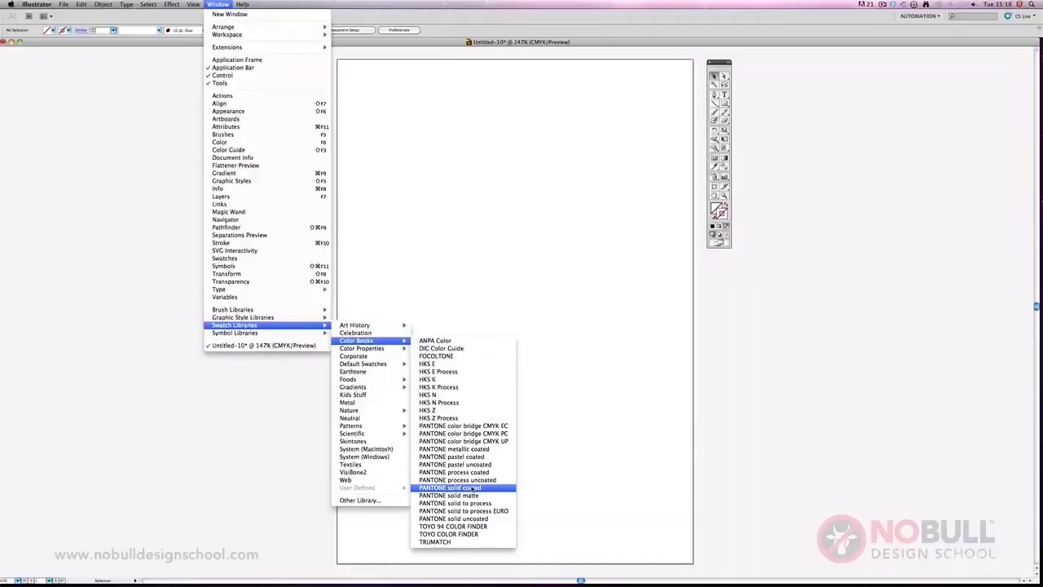
left_click(454, 488)
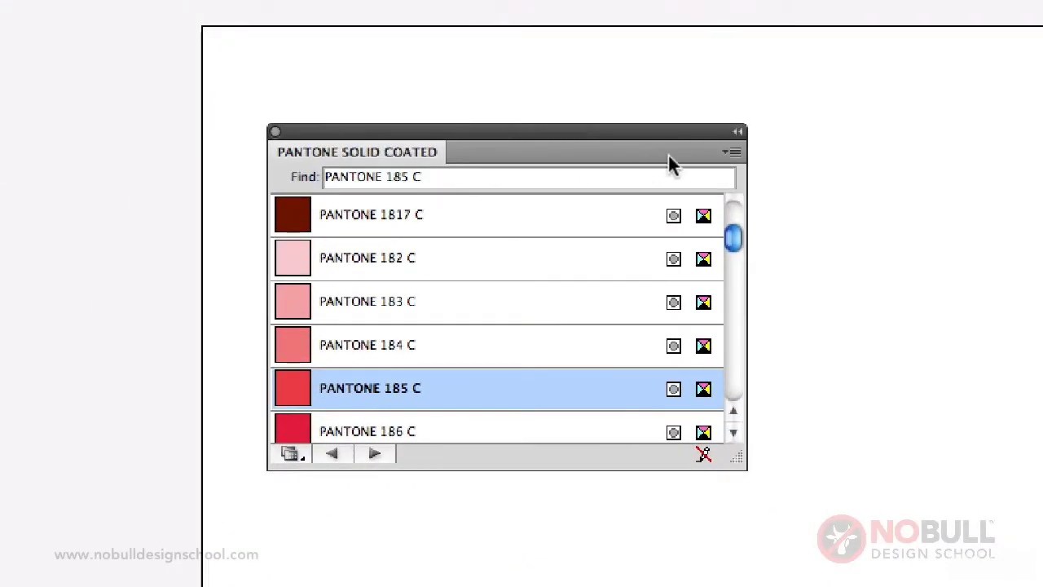
- Try the color book's Small Thumbnail View and Small List View, and return it to Large List View
left_click(726, 152)
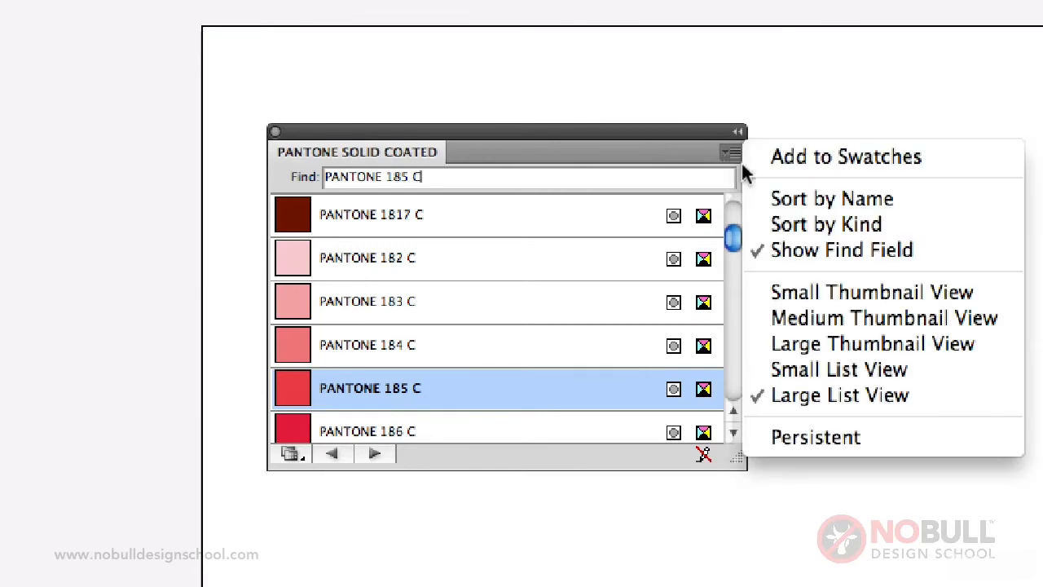
left_click(862, 295)
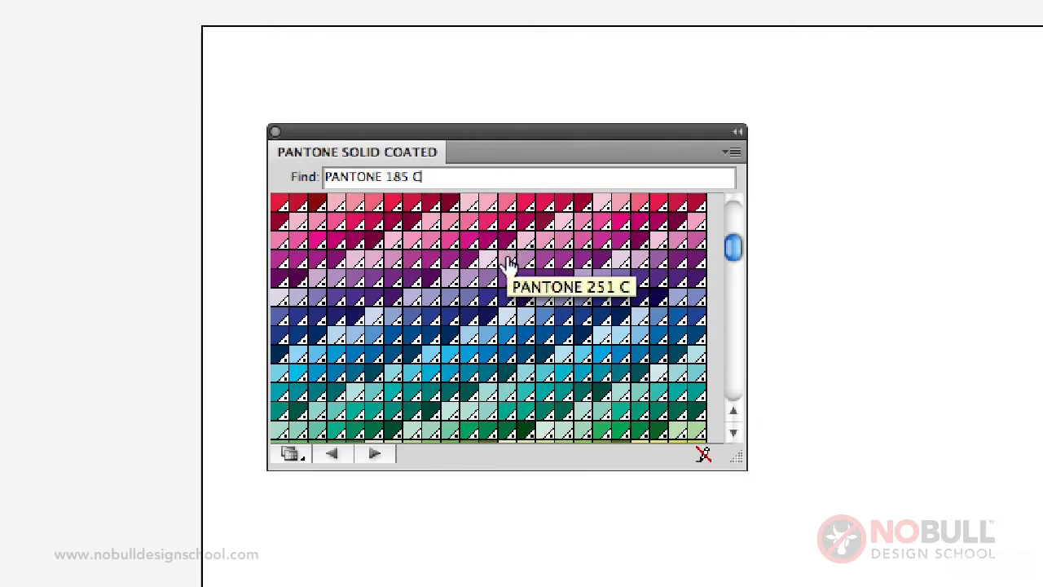
left_click(729, 151)
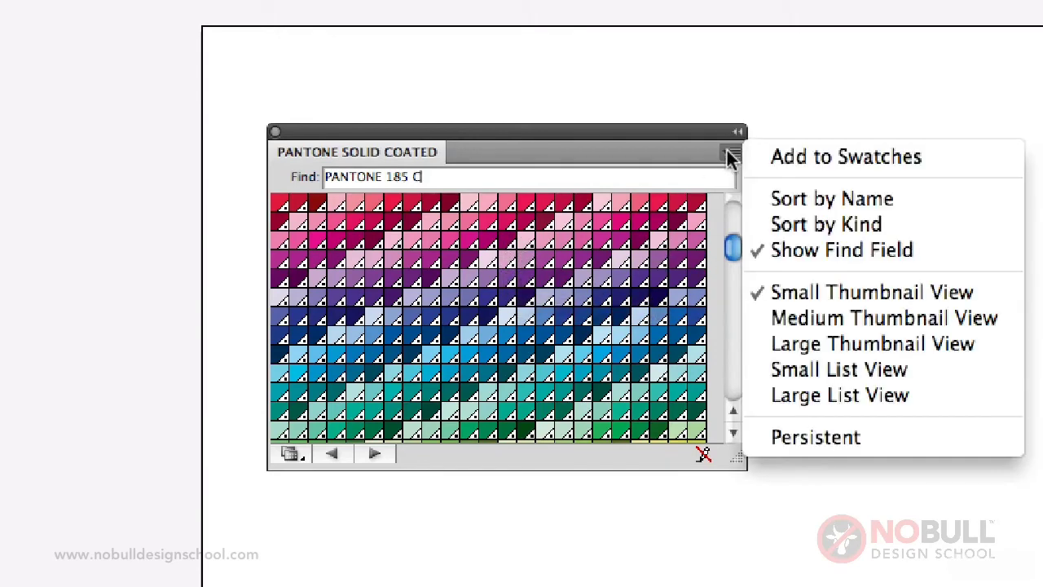
left_click(908, 369)
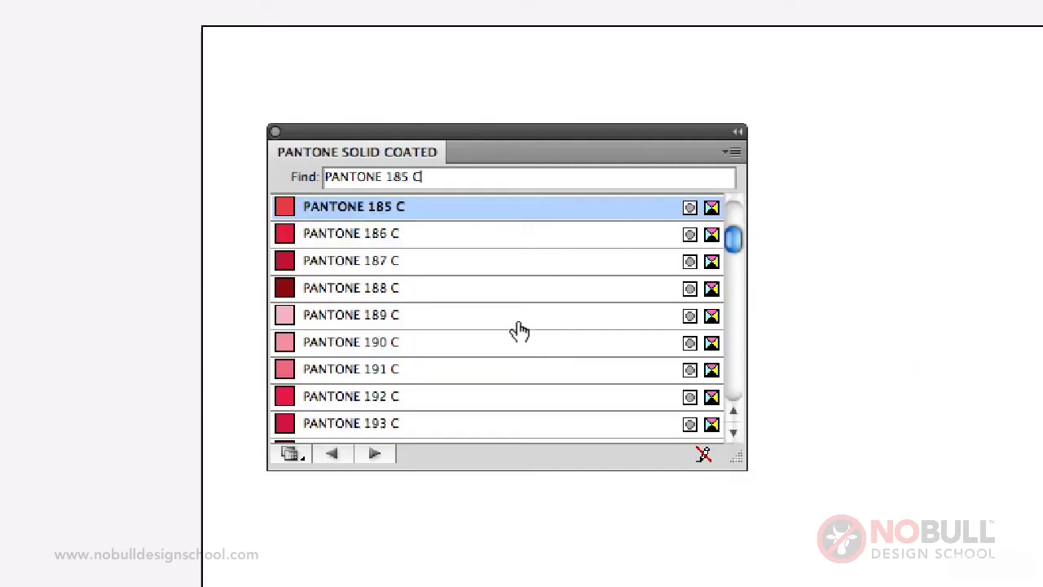
left_click(728, 152)
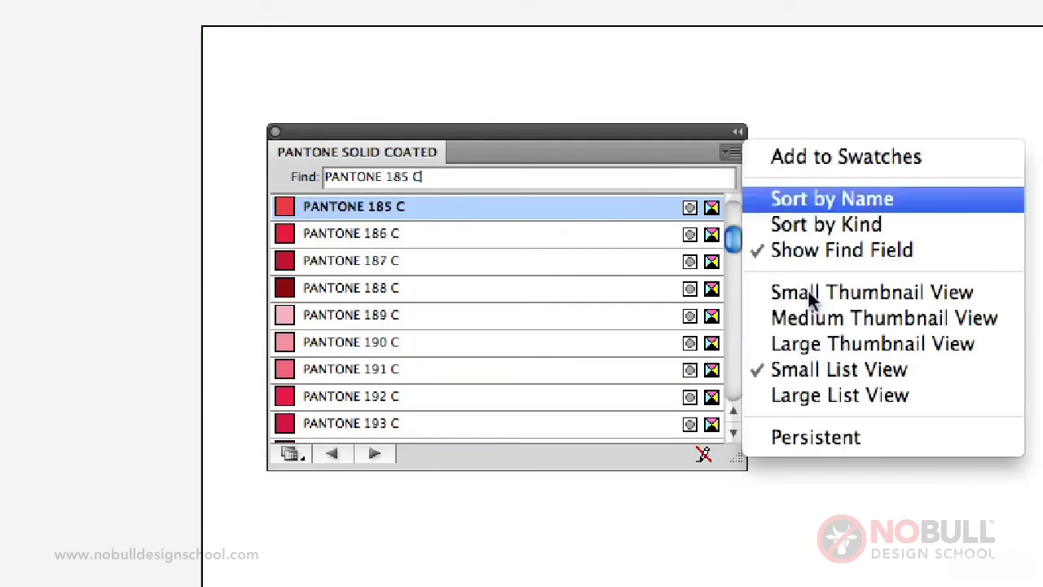
left_click(845, 389)
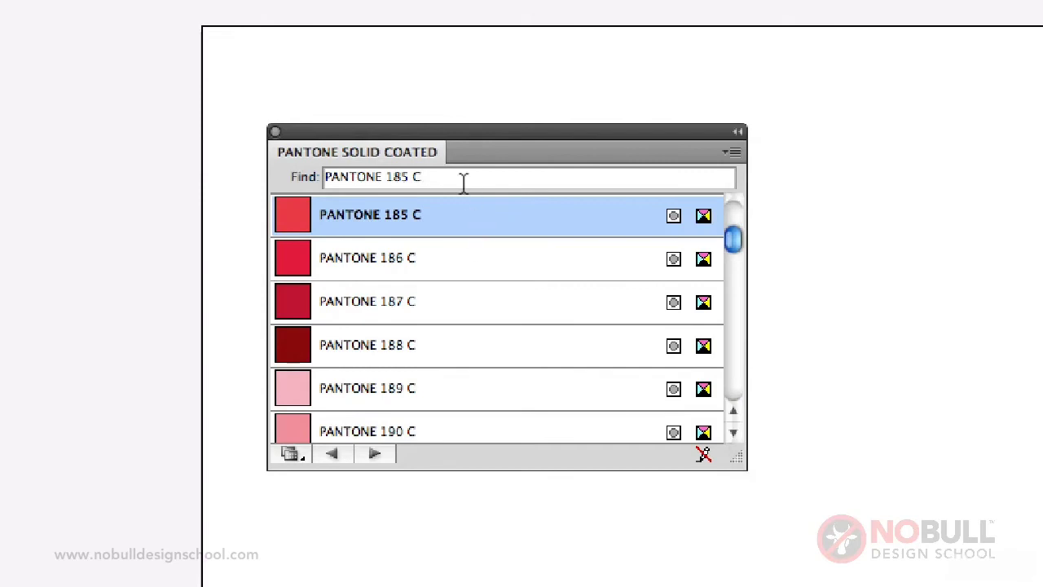
- Find PANTONE 347 C in the color book and apply it as the fill of a new rectangle about 45 × 42 mm
left_click_drag(463, 178, 279, 178)
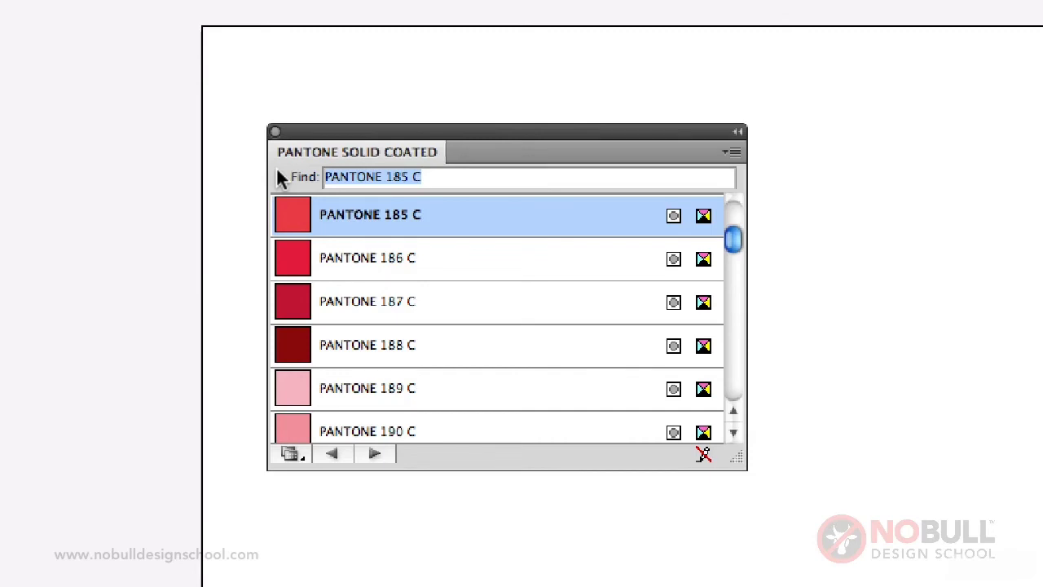
type("347")
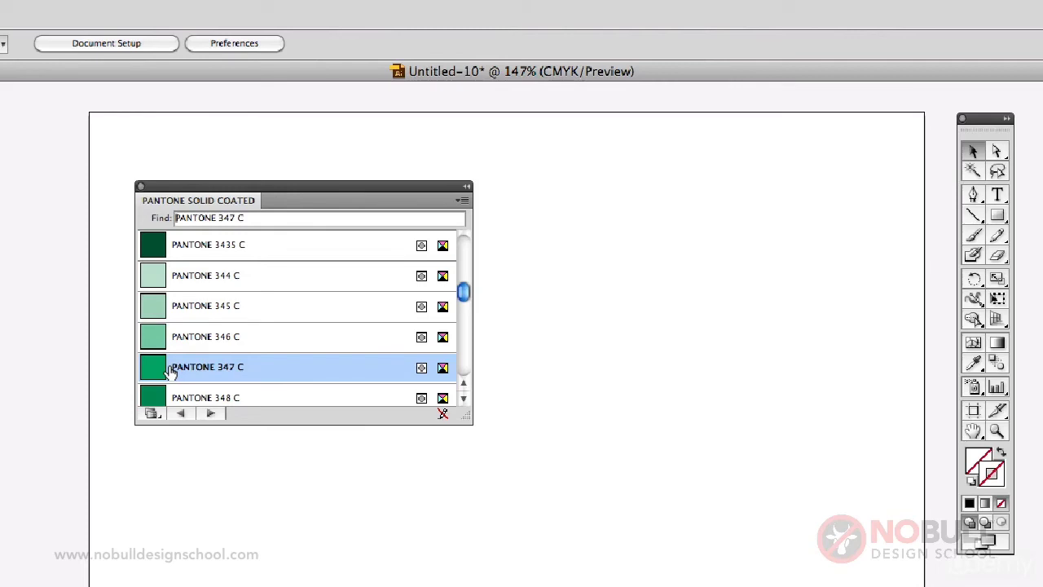
left_click(997, 215)
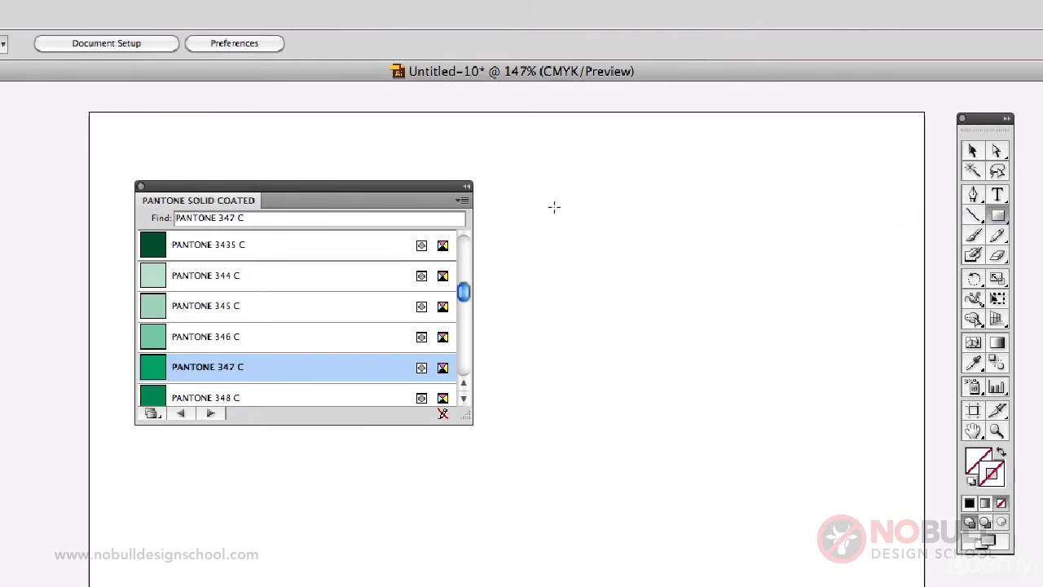
left_click_drag(554, 207, 731, 372)
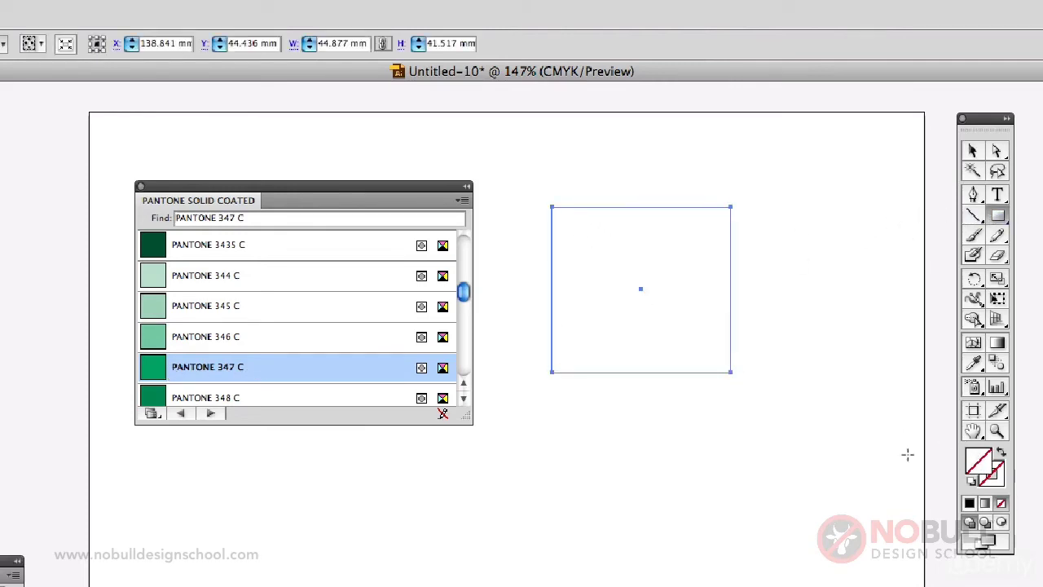
left_click(216, 374)
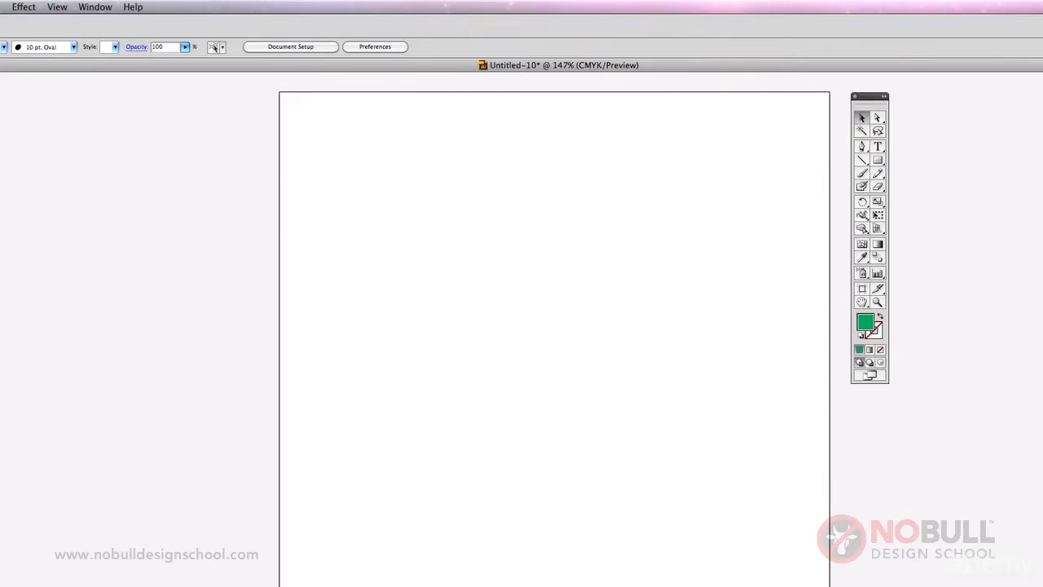
- Show the Color panel and switch its sliders to CMYK
left_click(94, 7)
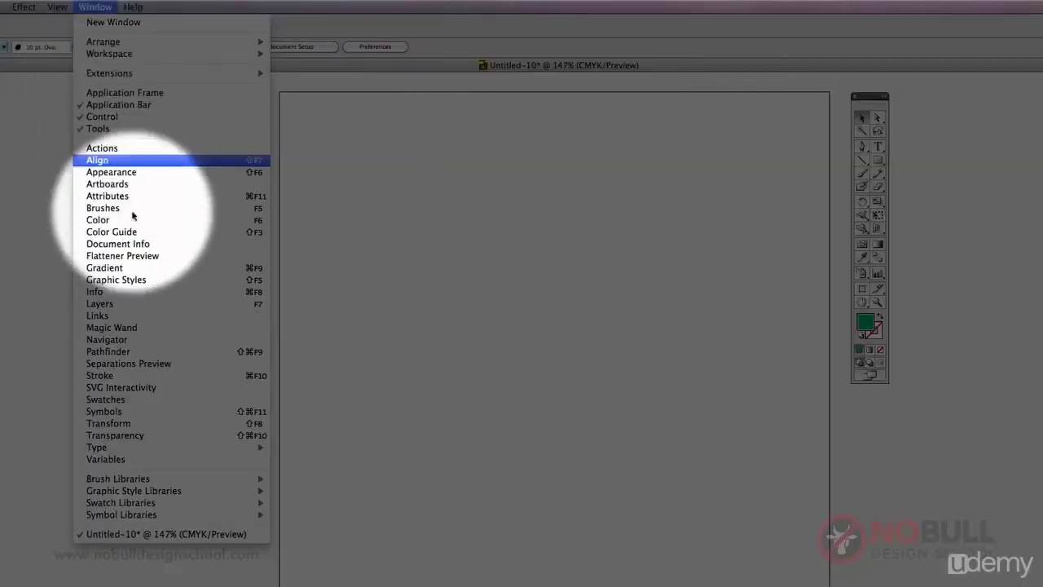
left_click(132, 220)
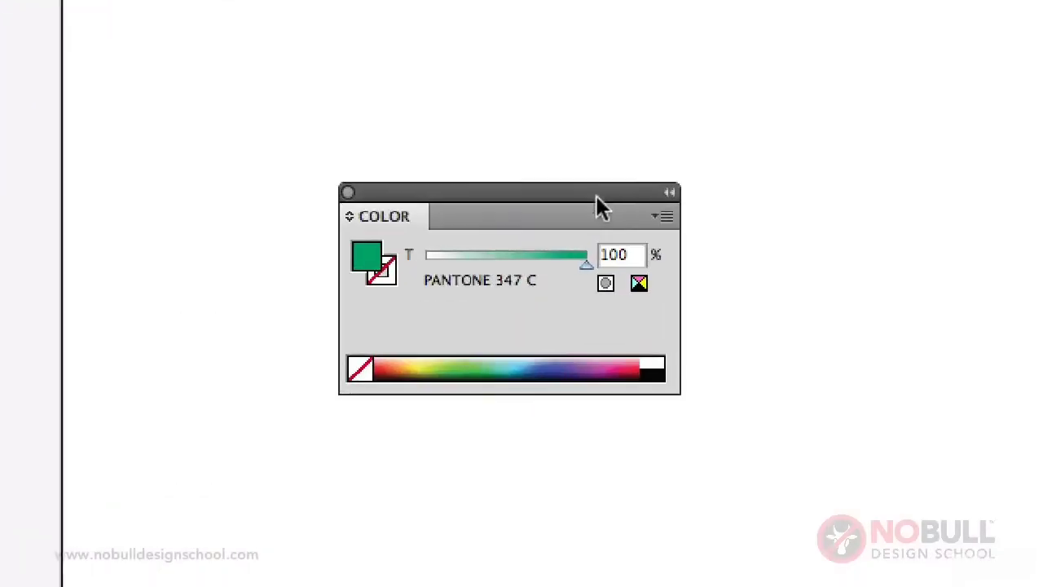
left_click(664, 216)
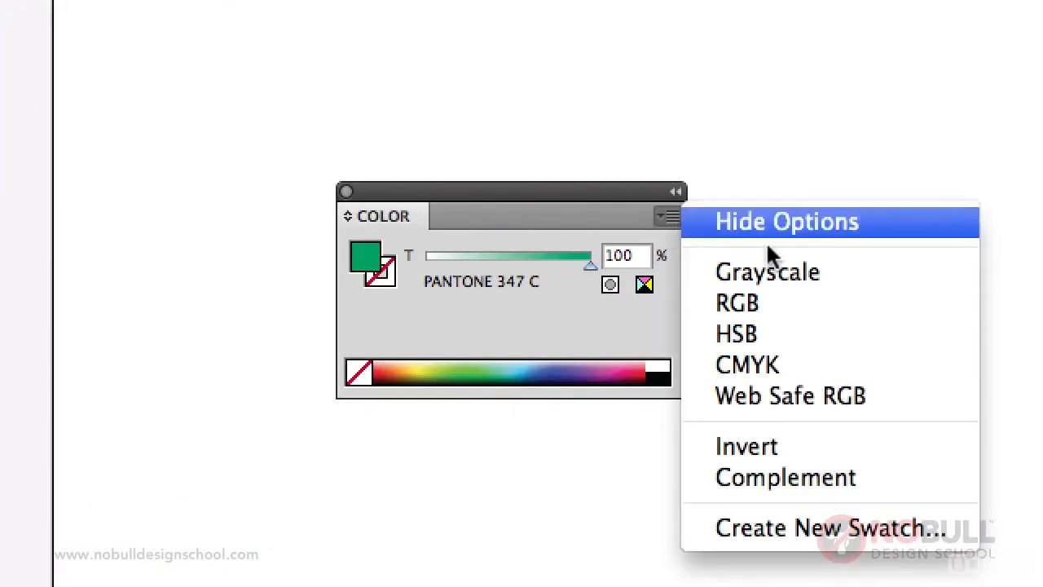
left_click(816, 368)
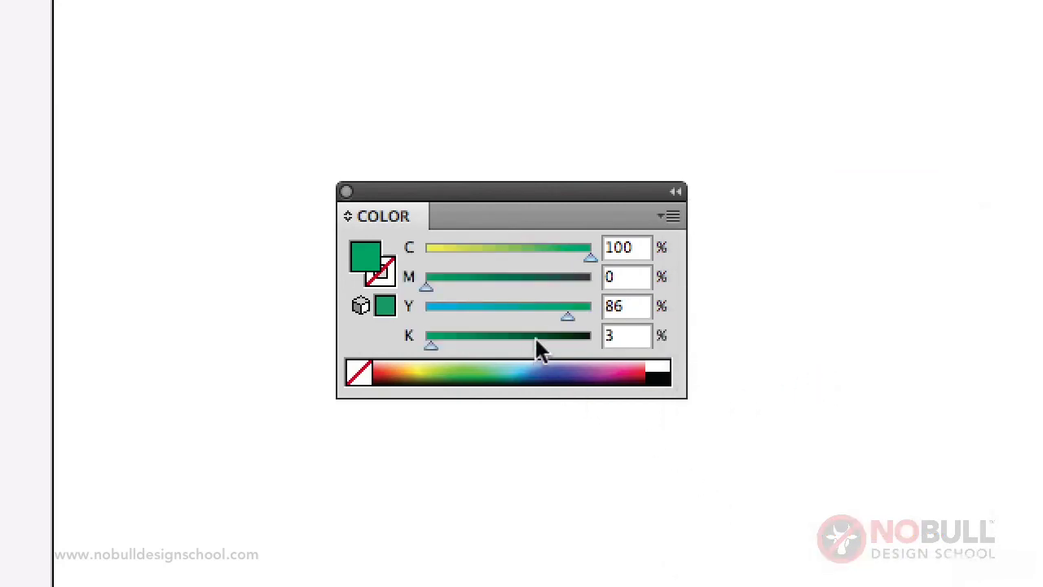
- Mix a red fill of C 0, M 100, Y 100, K 0 and draw a nearly square rectangle with it
left_click_drag(560, 317, 453, 317)
left_click_drag(584, 257, 407, 255)
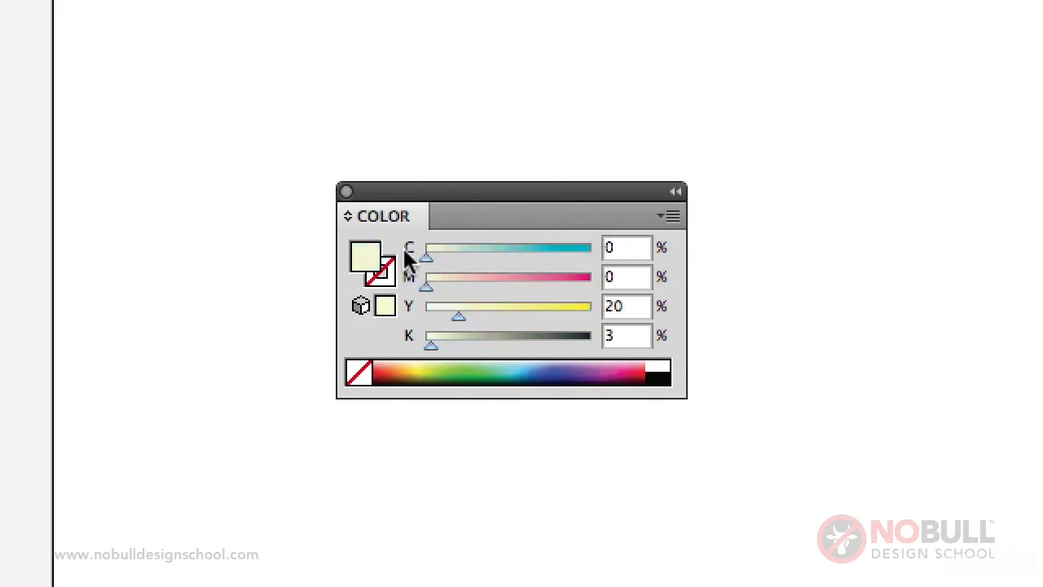
left_click_drag(430, 346, 419, 347)
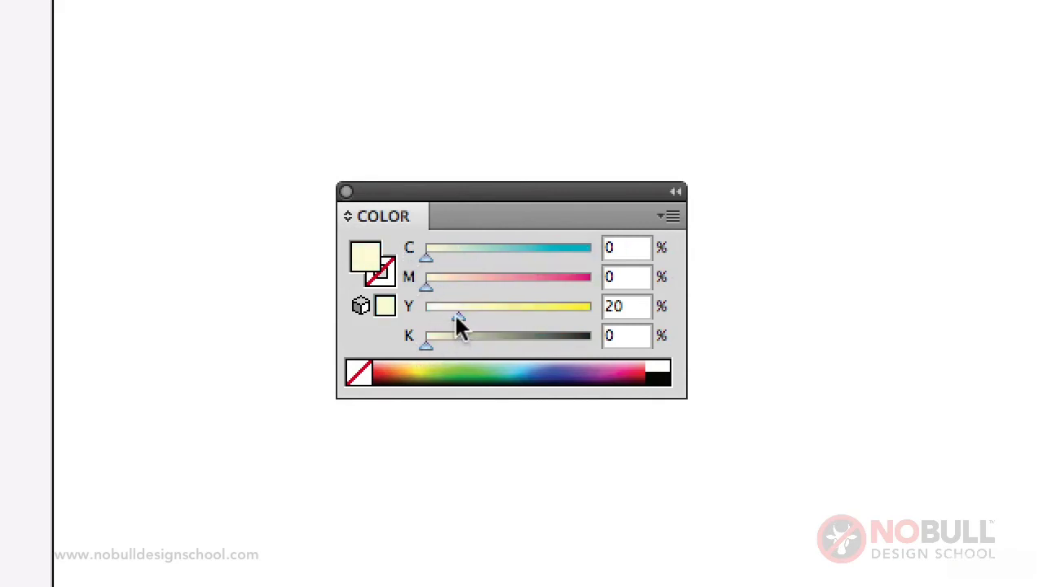
left_click_drag(487, 316, 661, 326)
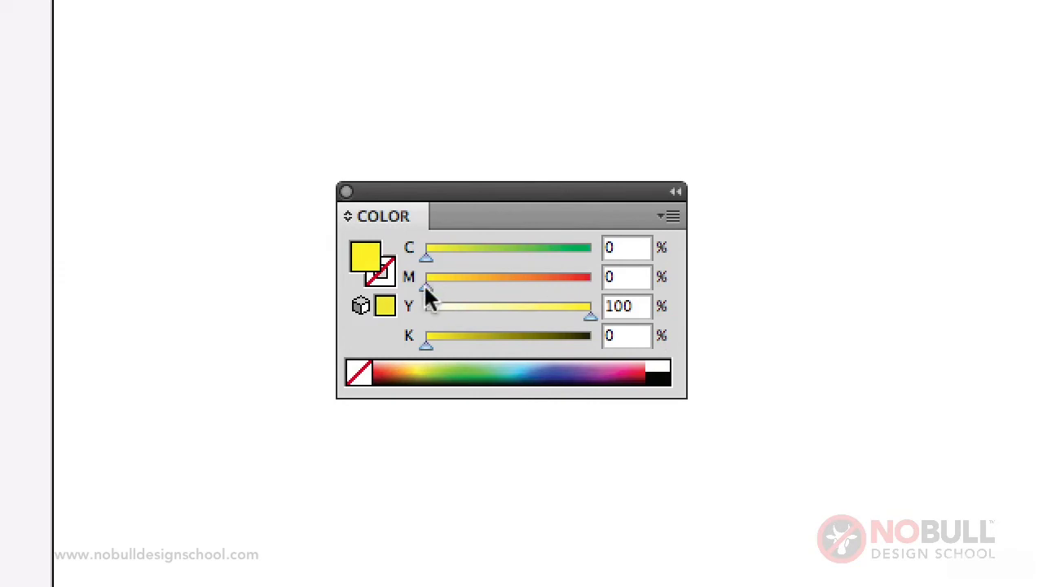
left_click_drag(428, 293, 595, 295)
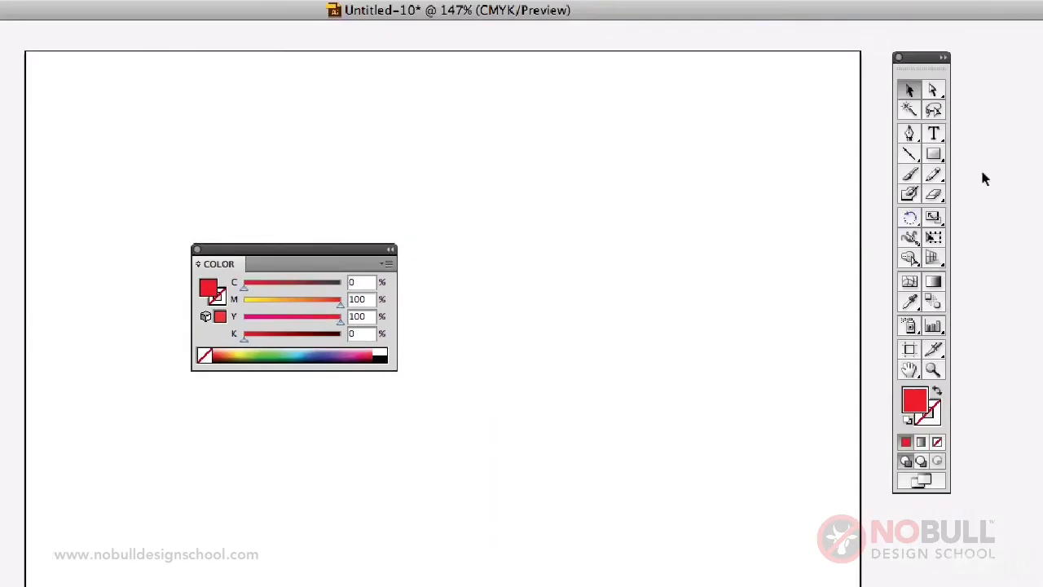
left_click(936, 154)
left_click_drag(449, 190, 644, 368)
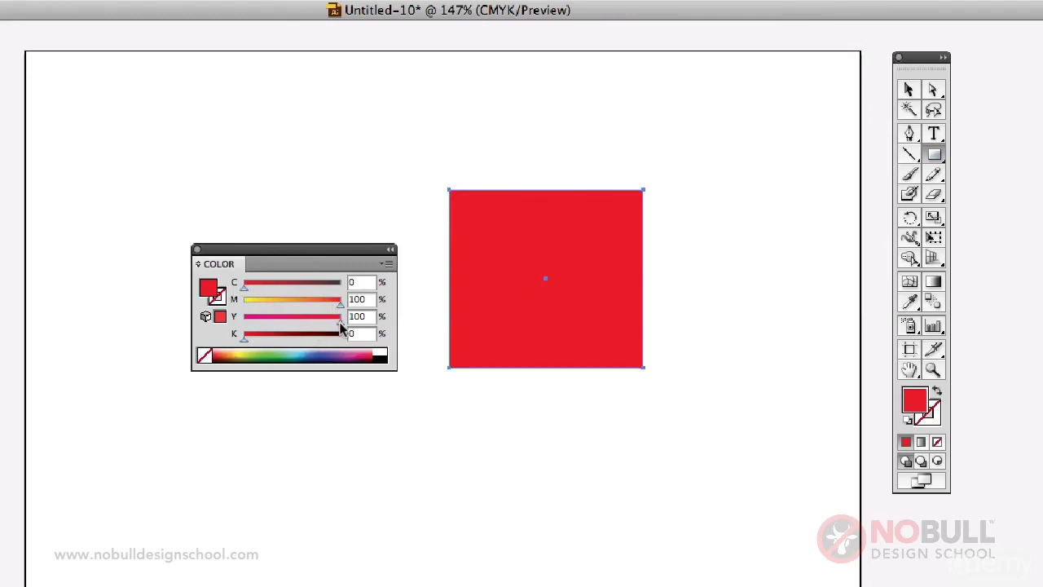
- Recolor the rectangle to pure 100% magenta and to pure 100% cyan, and raise the yellow amount
left_click_drag(341, 321, 198, 322)
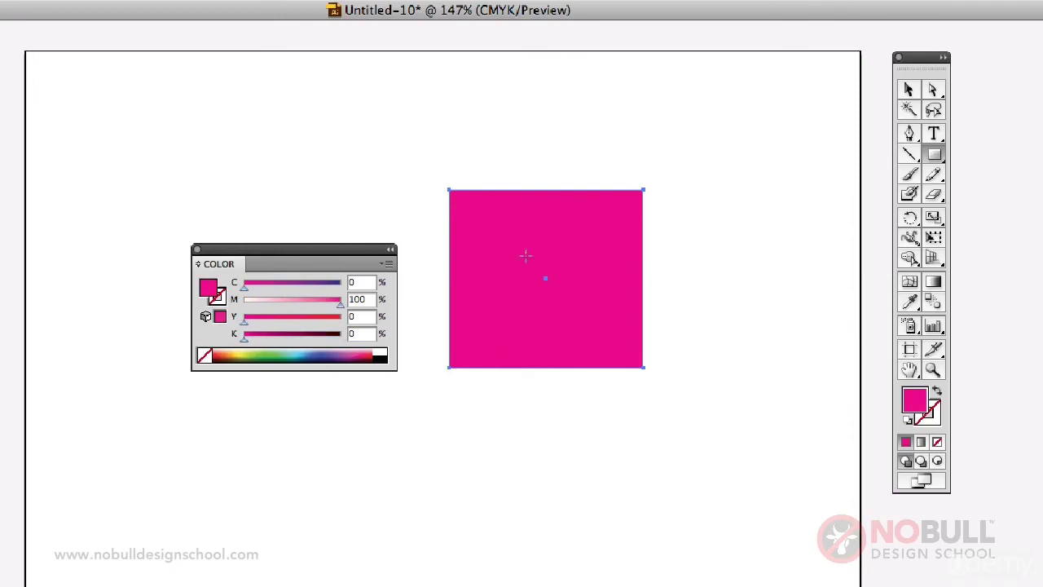
mouse_move(341, 304)
left_mouse_down()
mouse_move(244, 303)
mouse_move(353, 293)
left_mouse_up()
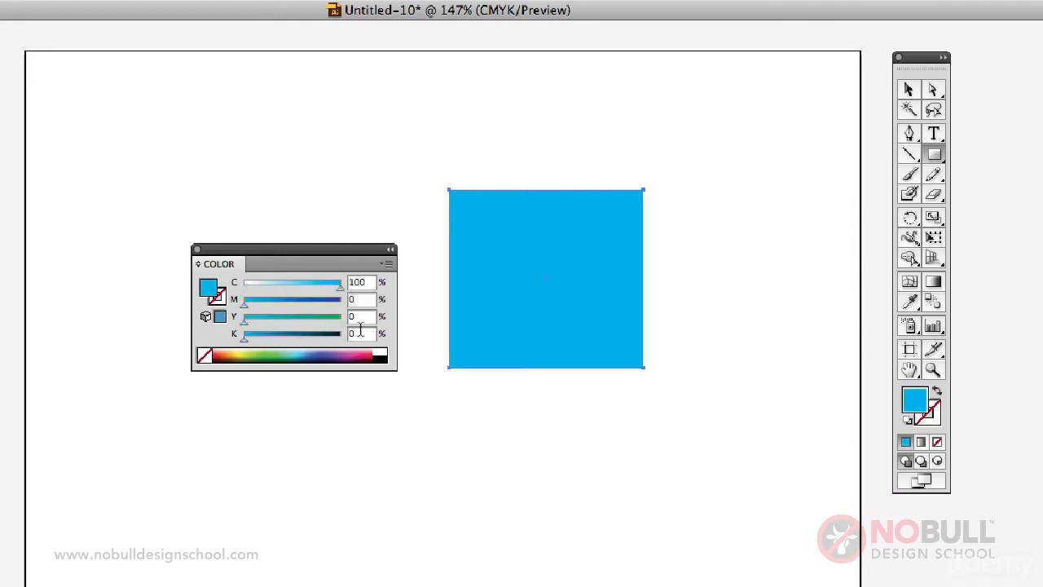
left_click_drag(245, 320, 347, 321)
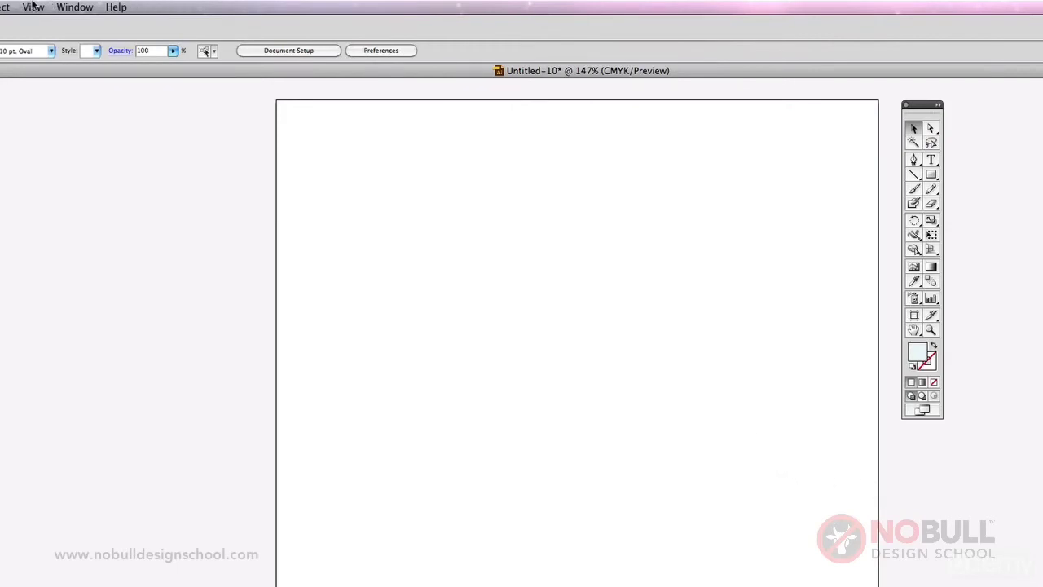
- Show the Color panel again and switch its sliders to RGB
left_click(68, 6)
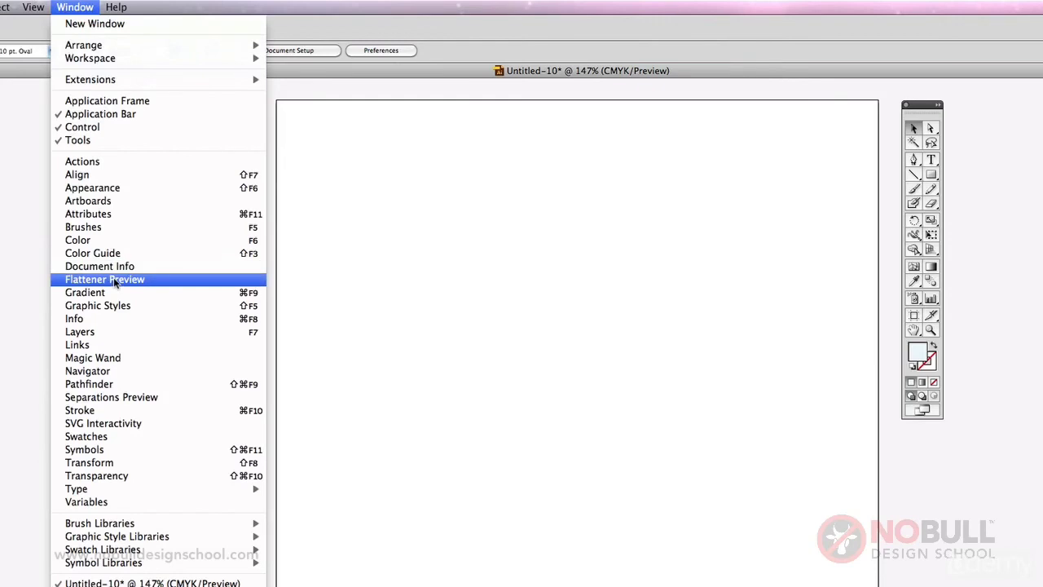
left_click(102, 239)
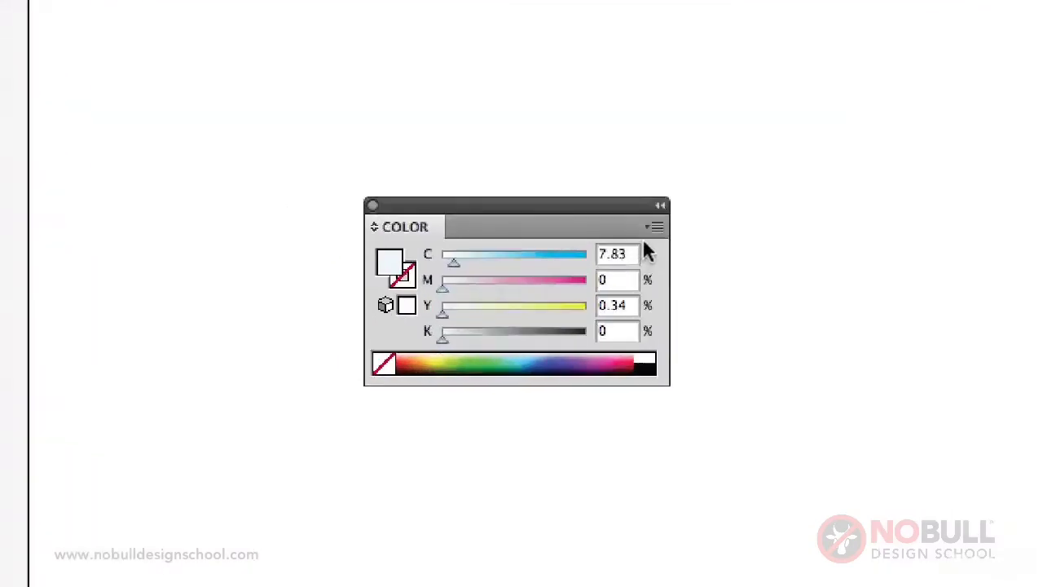
left_click(574, 285)
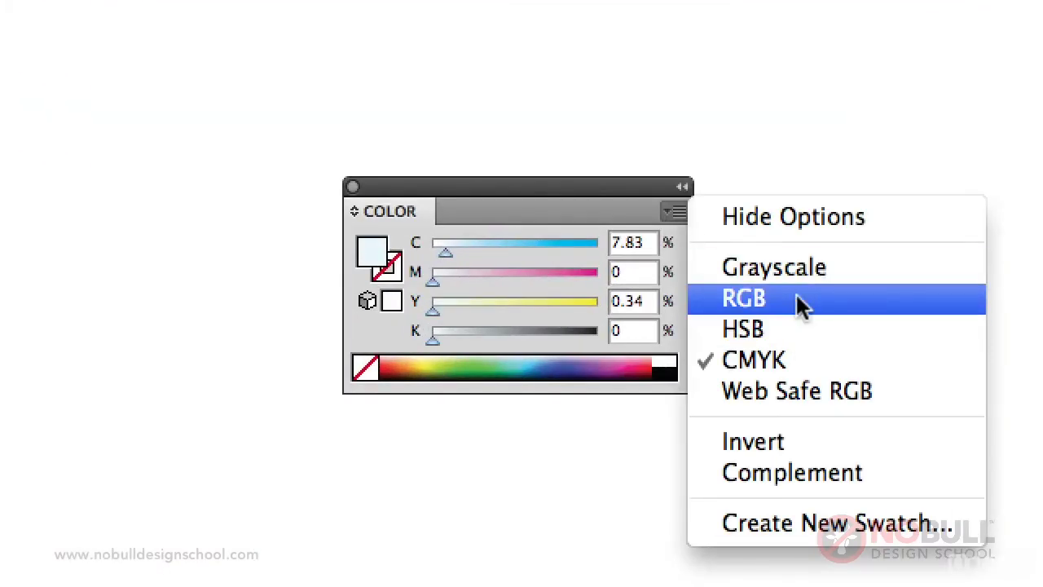
left_click(741, 300)
- Mix a purple fill of R 174, G 40, B 192
left_click_drag(575, 268, 491, 263)
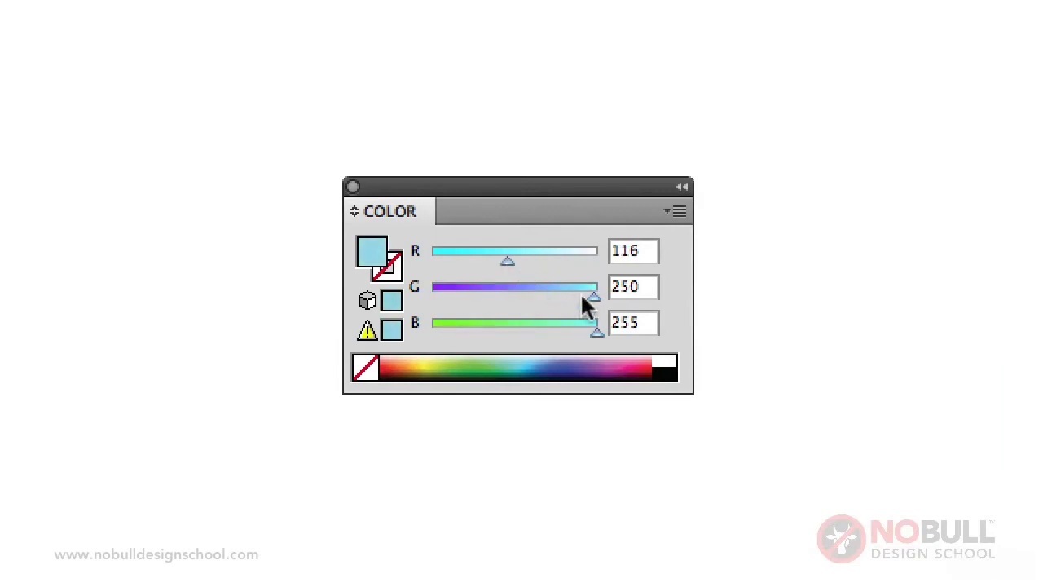
left_click_drag(582, 298, 484, 295)
left_click_drag(595, 331, 556, 333)
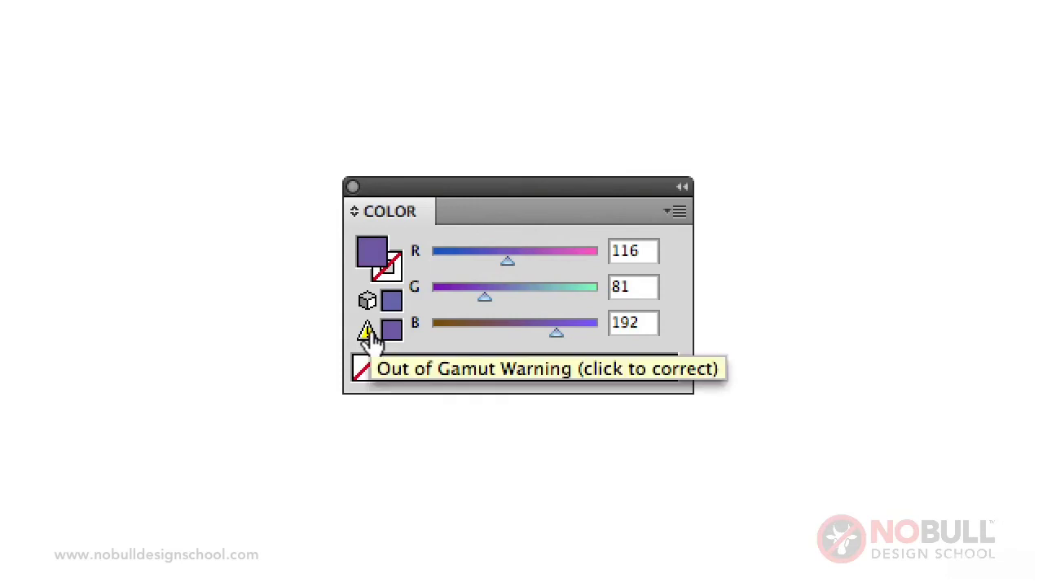
left_click_drag(527, 265, 551, 260)
left_click_drag(489, 298, 458, 296)
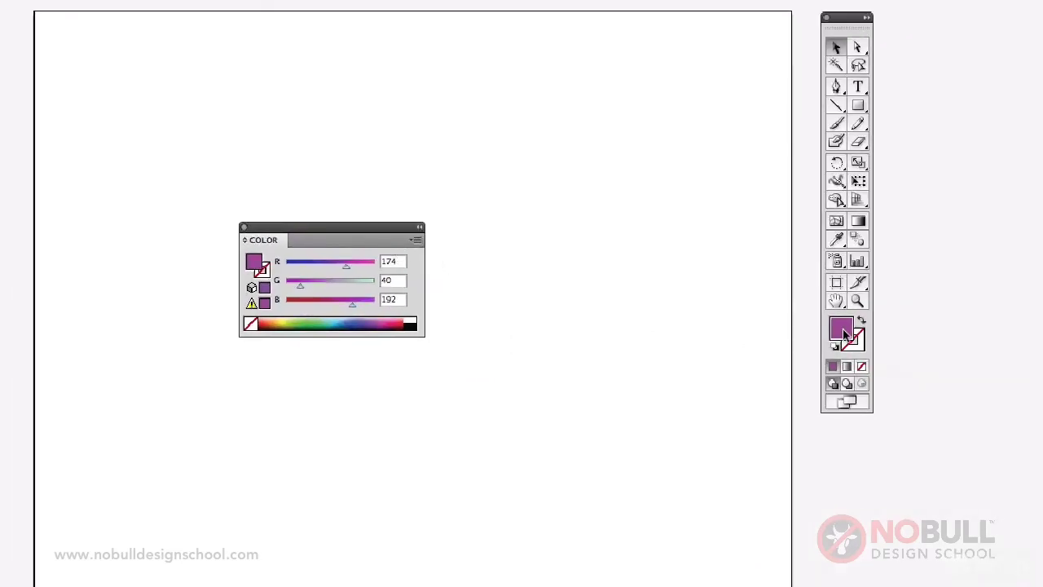
- Open the fill's Color Picker, pick the muted purple 7F4989, and replace its hex code with FF0066
double_click(843, 329)
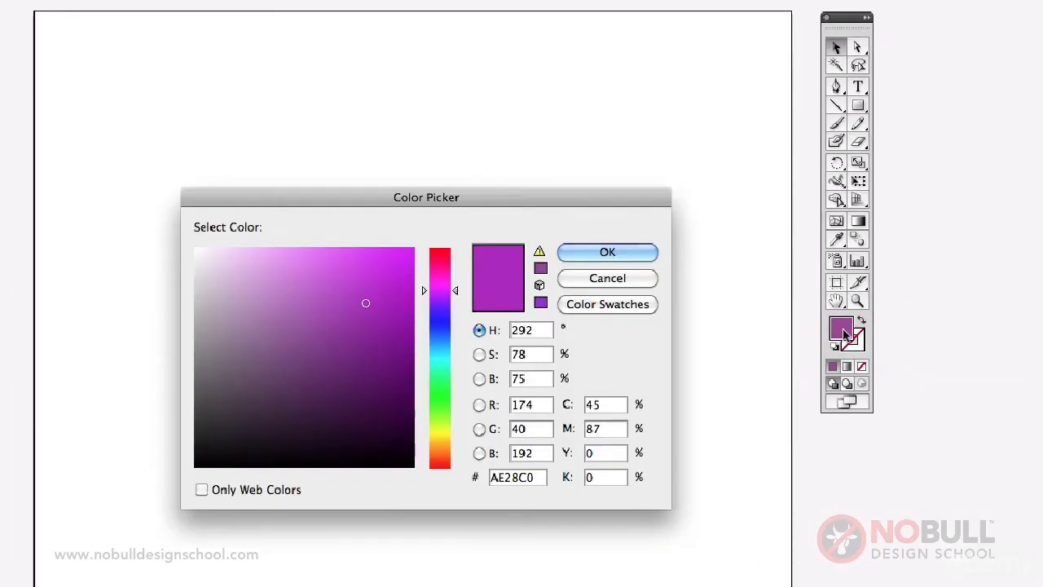
double_click(521, 405)
mouse_move(367, 305)
left_mouse_down()
mouse_move(375, 358)
mouse_move(280, 305)
mouse_move(365, 268)
mouse_move(353, 386)
mouse_move(297, 351)
left_mouse_up()
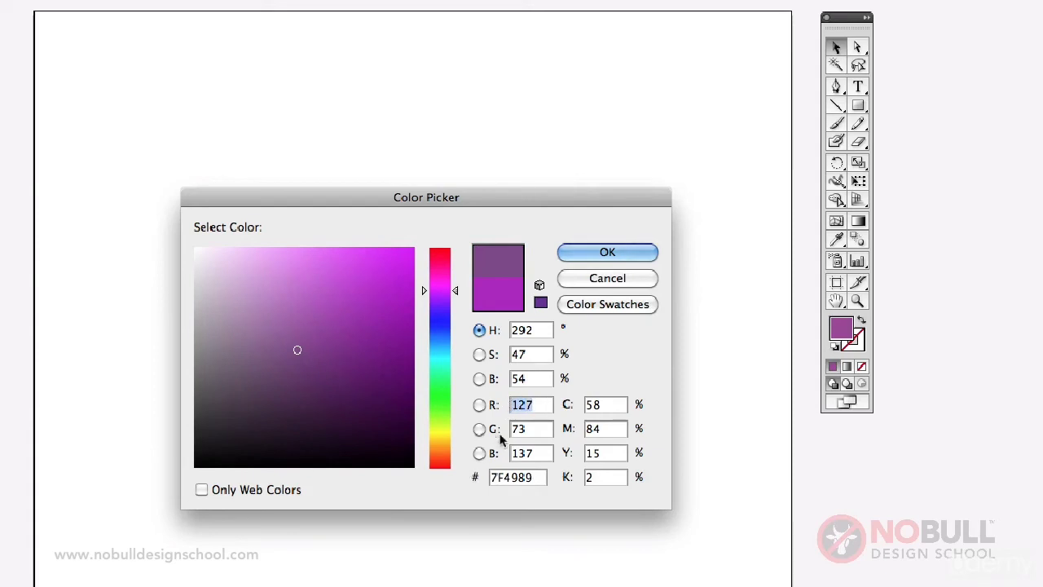
left_click_drag(531, 482, 482, 479)
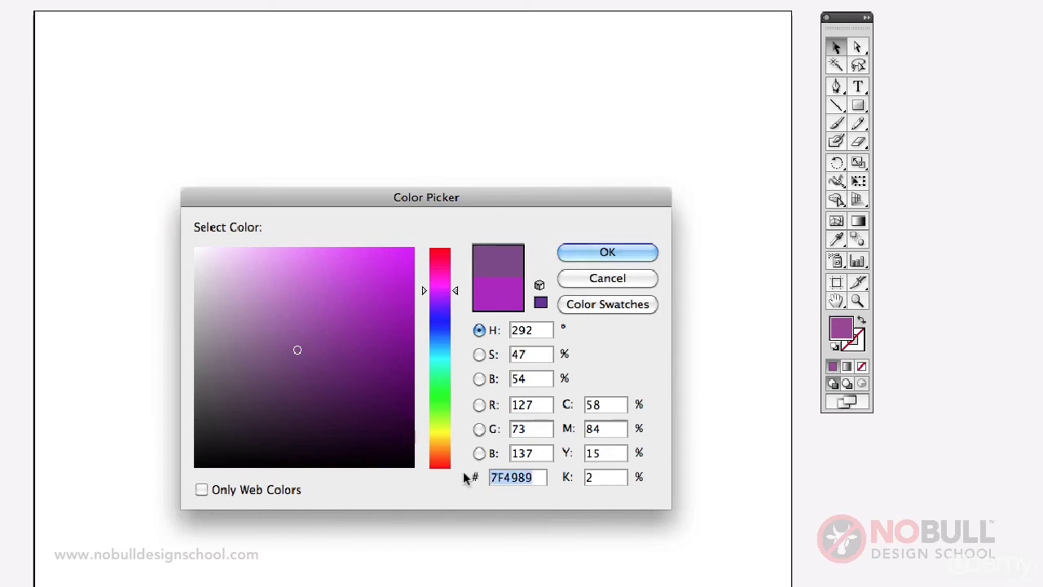
type("FF0066")
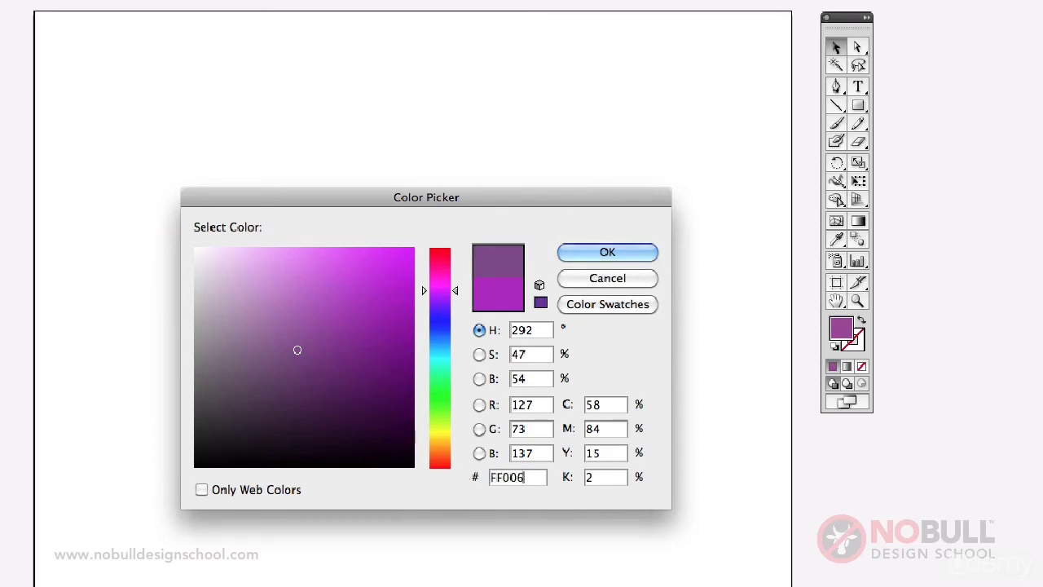